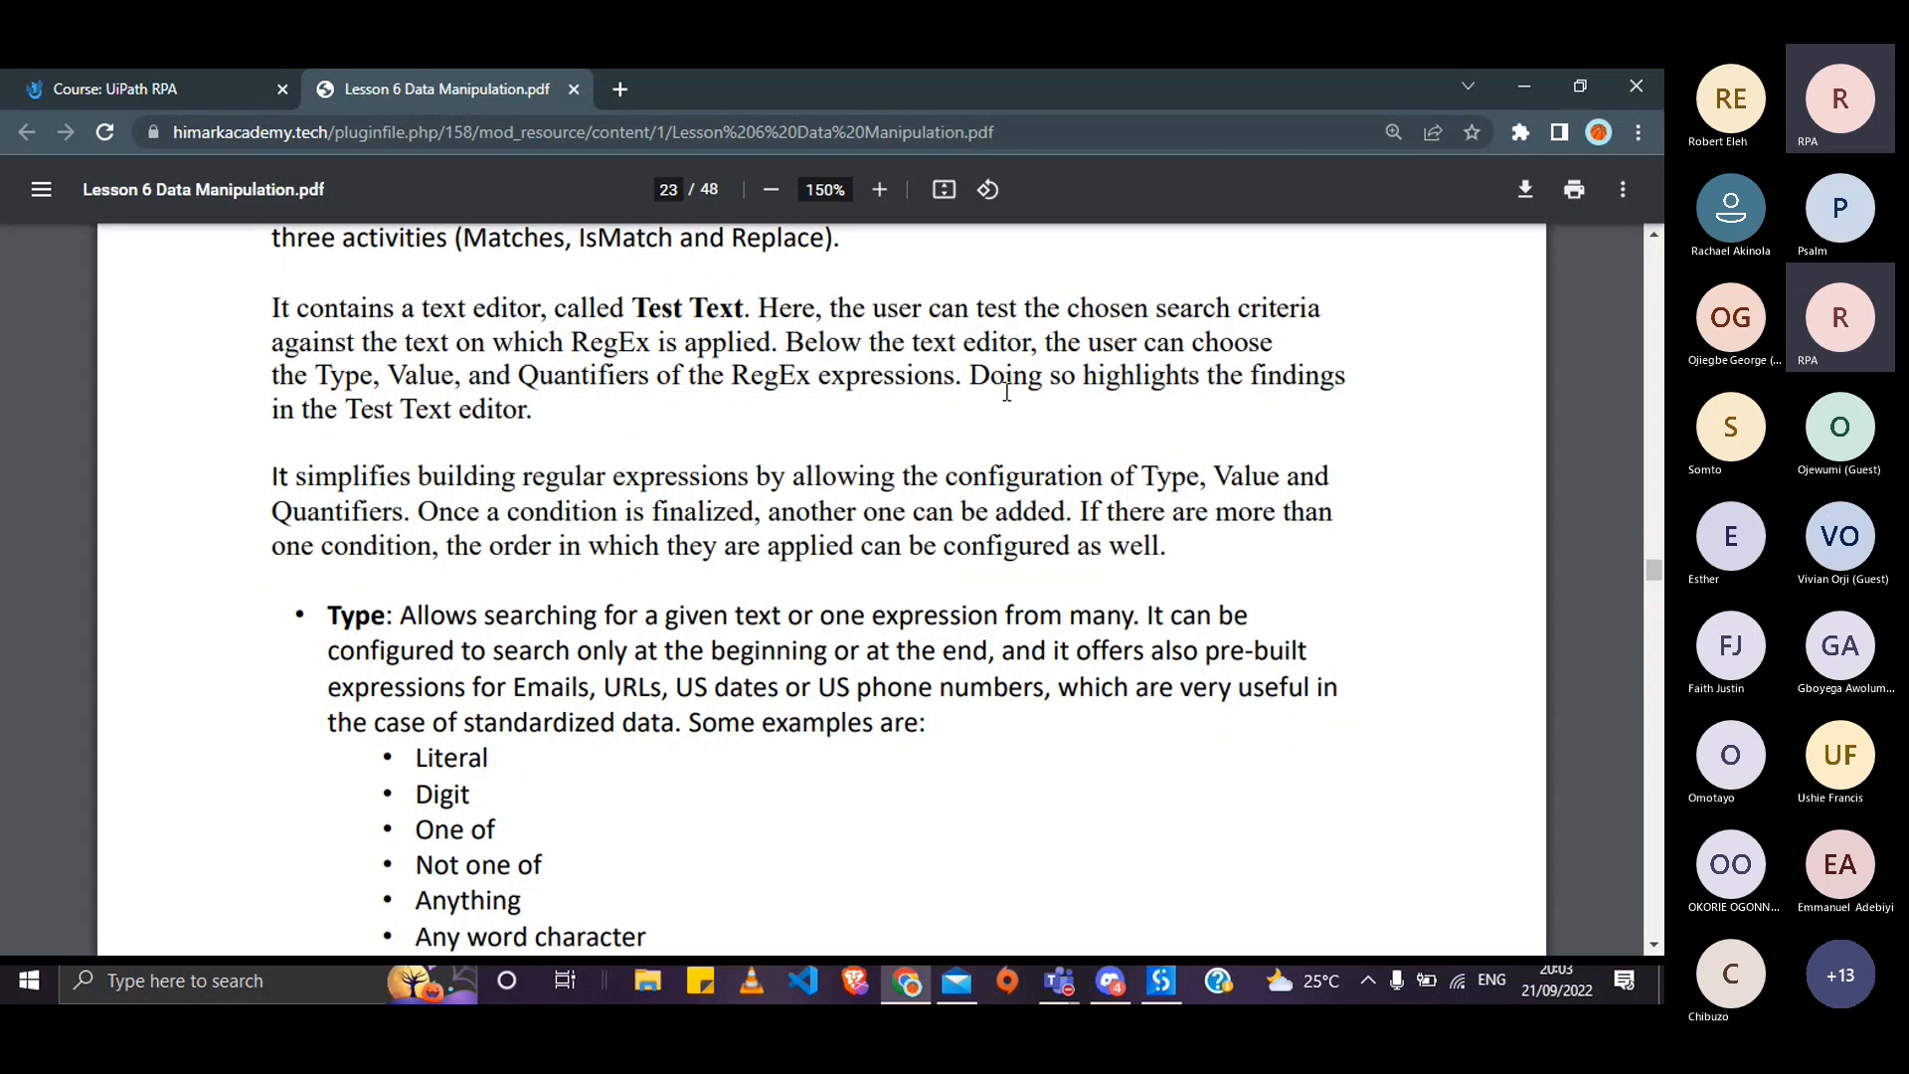
- Switch from the Chrome lesson PDF to the 'Example - UiPath Studio' window
key(alt+Tab)
key(Tab)
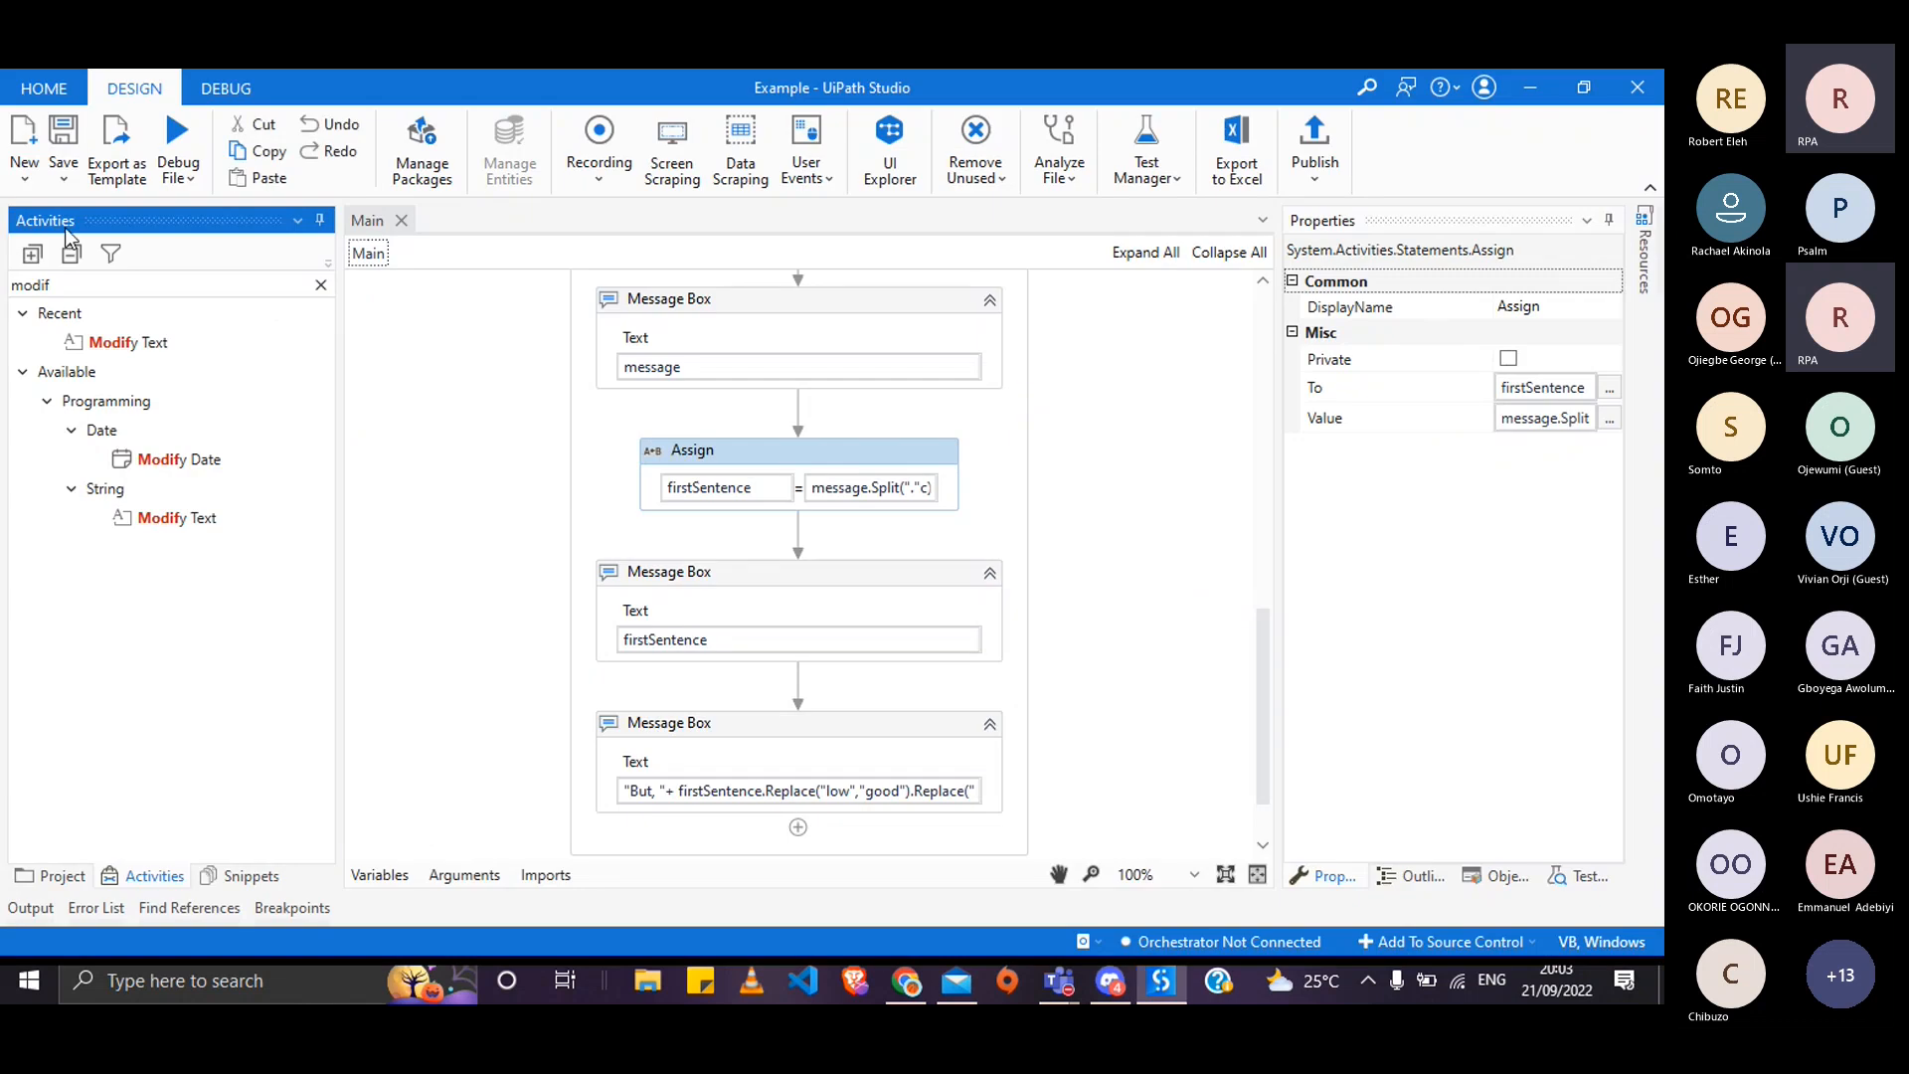
- Create a new sequence workflow named 'Regular Expressions'
click(24, 174)
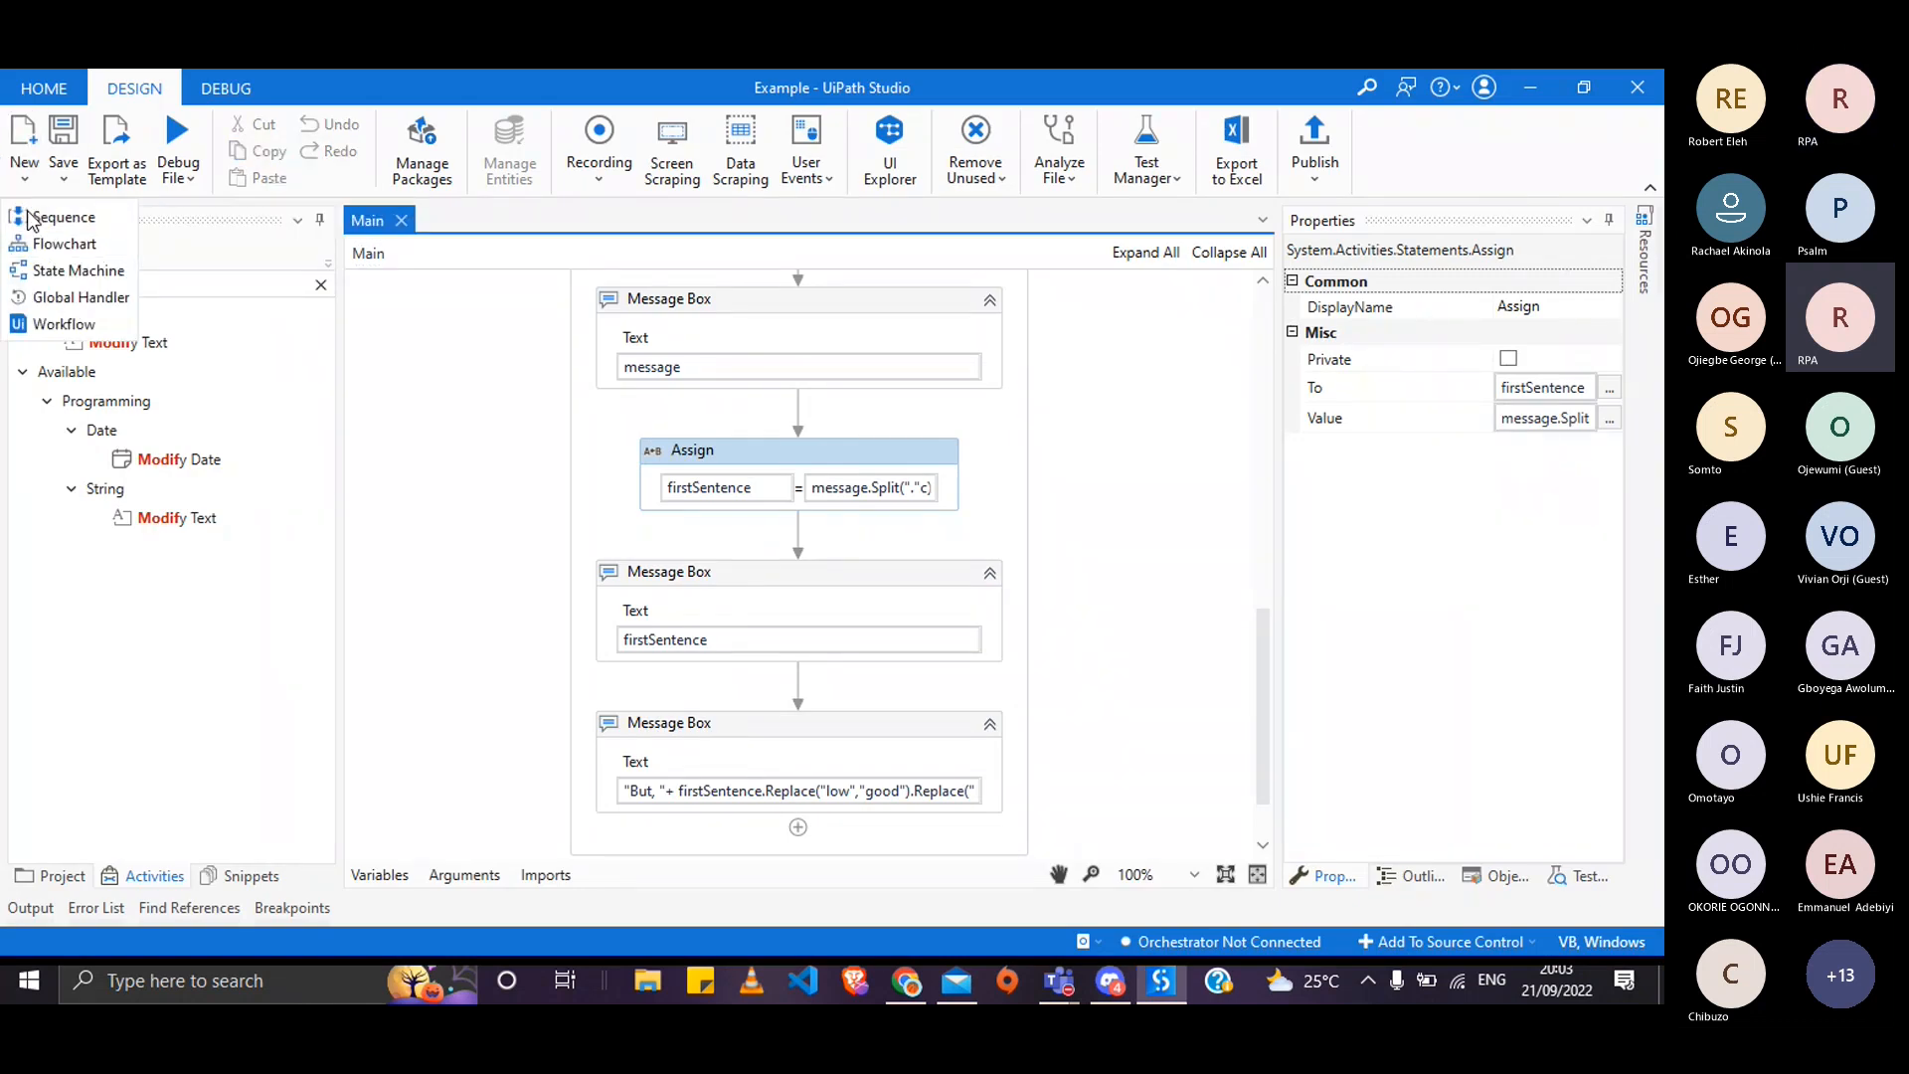
click(59, 217)
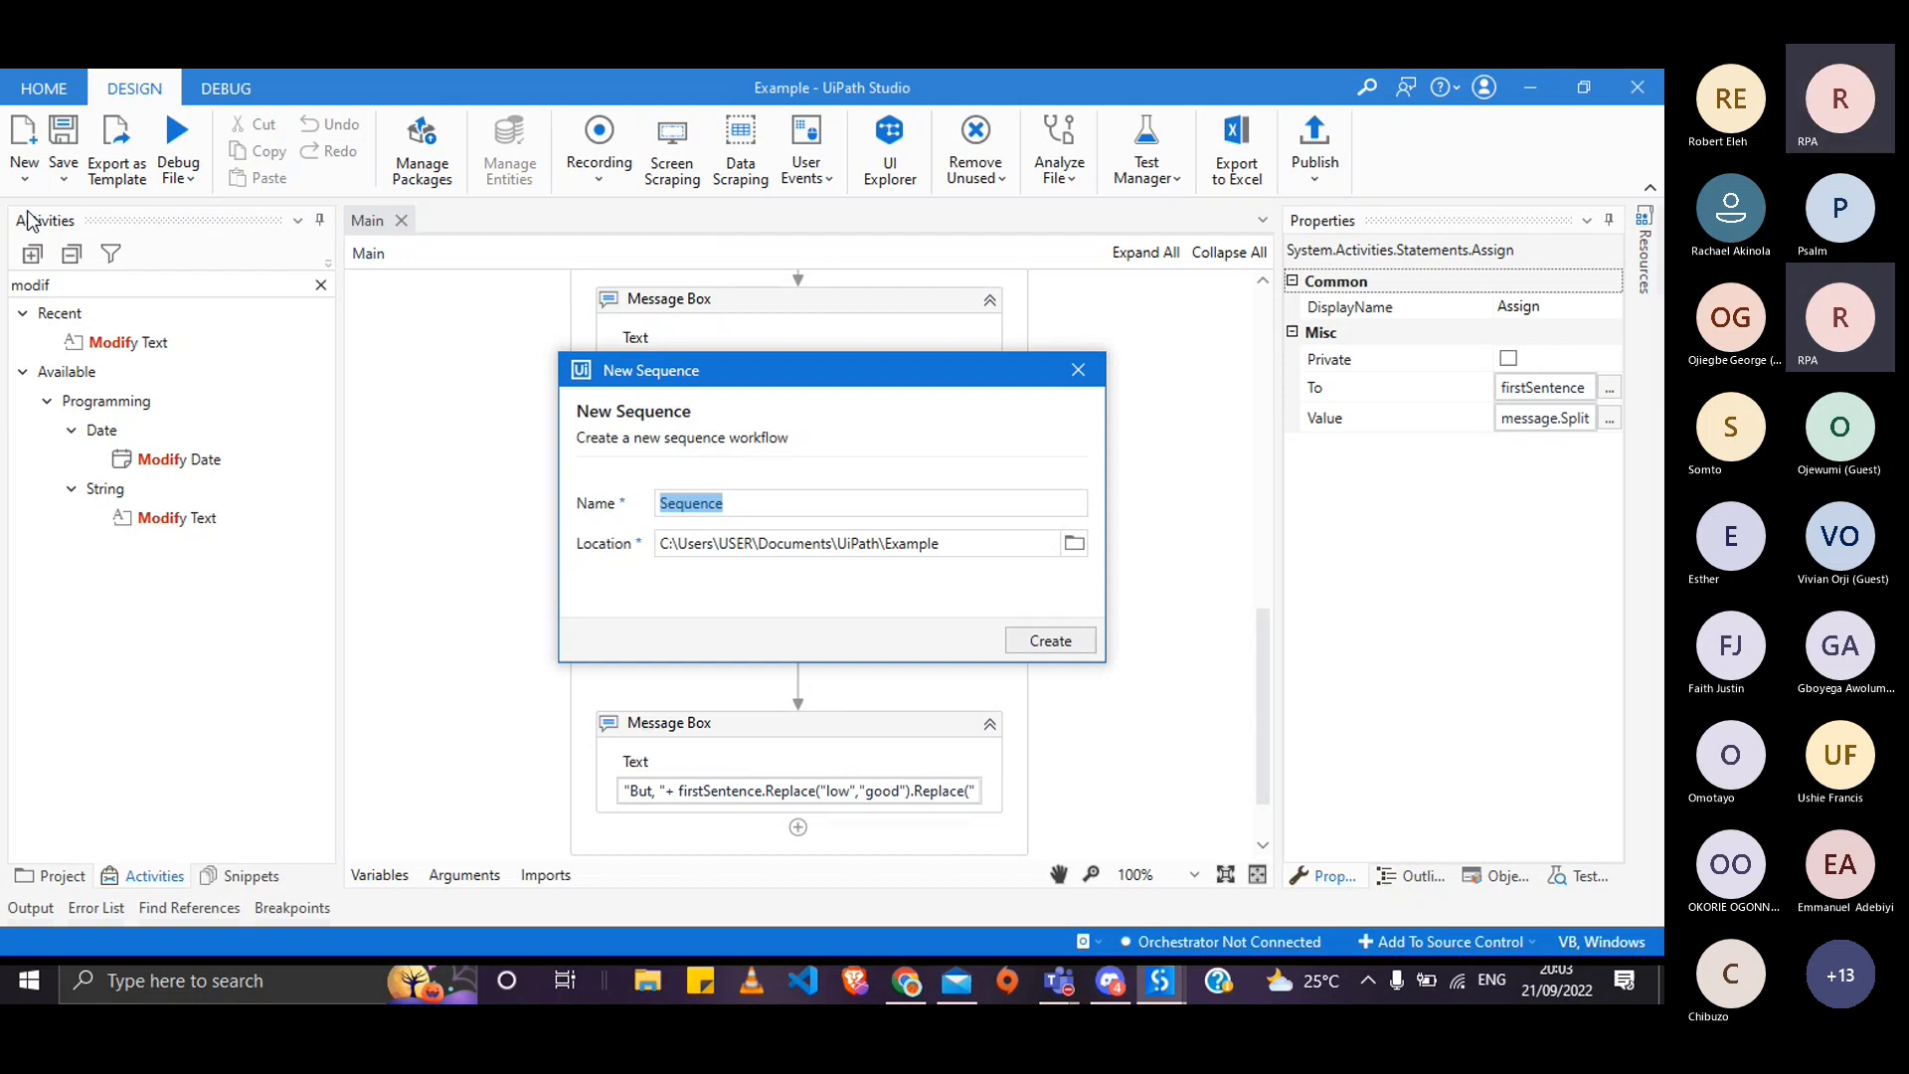
text(Rege)
key(BackSpace)
key(BackSpace)
text(gular )
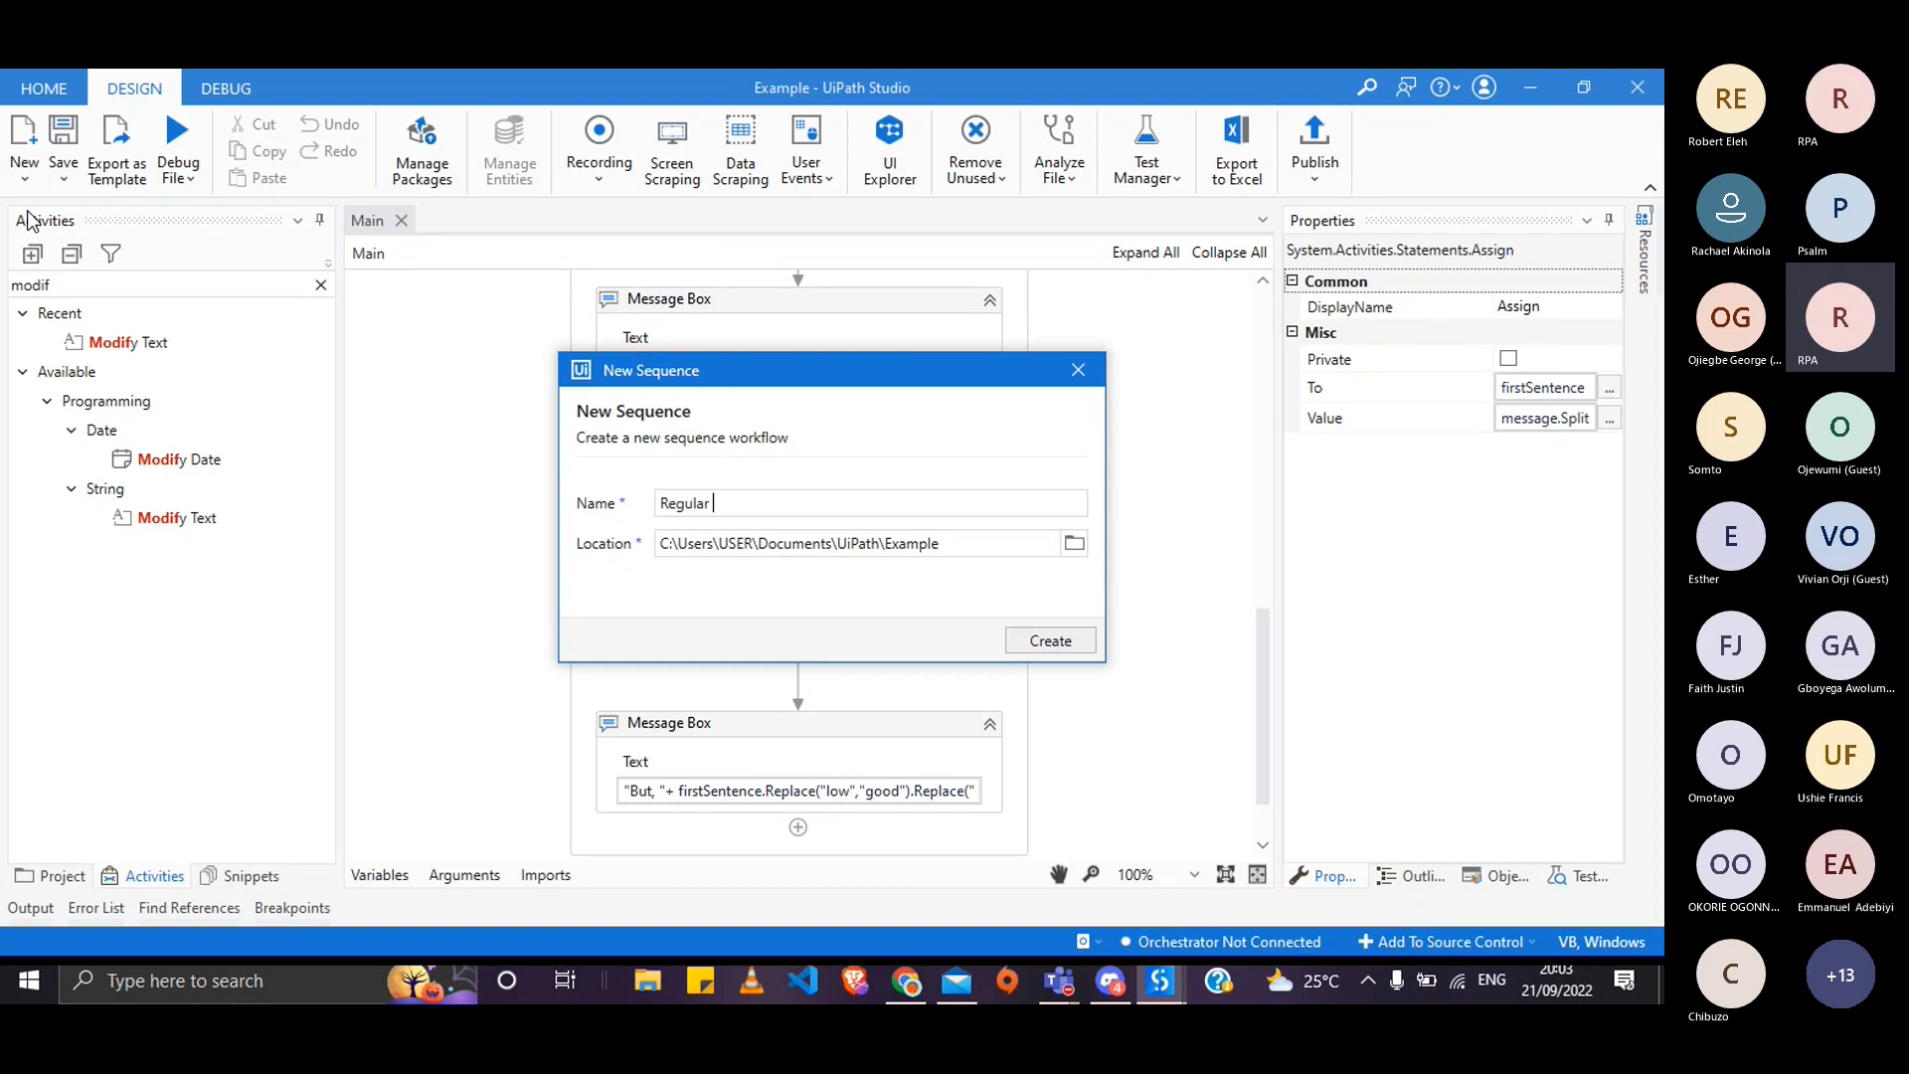
text(Expressions)
click(1017, 646)
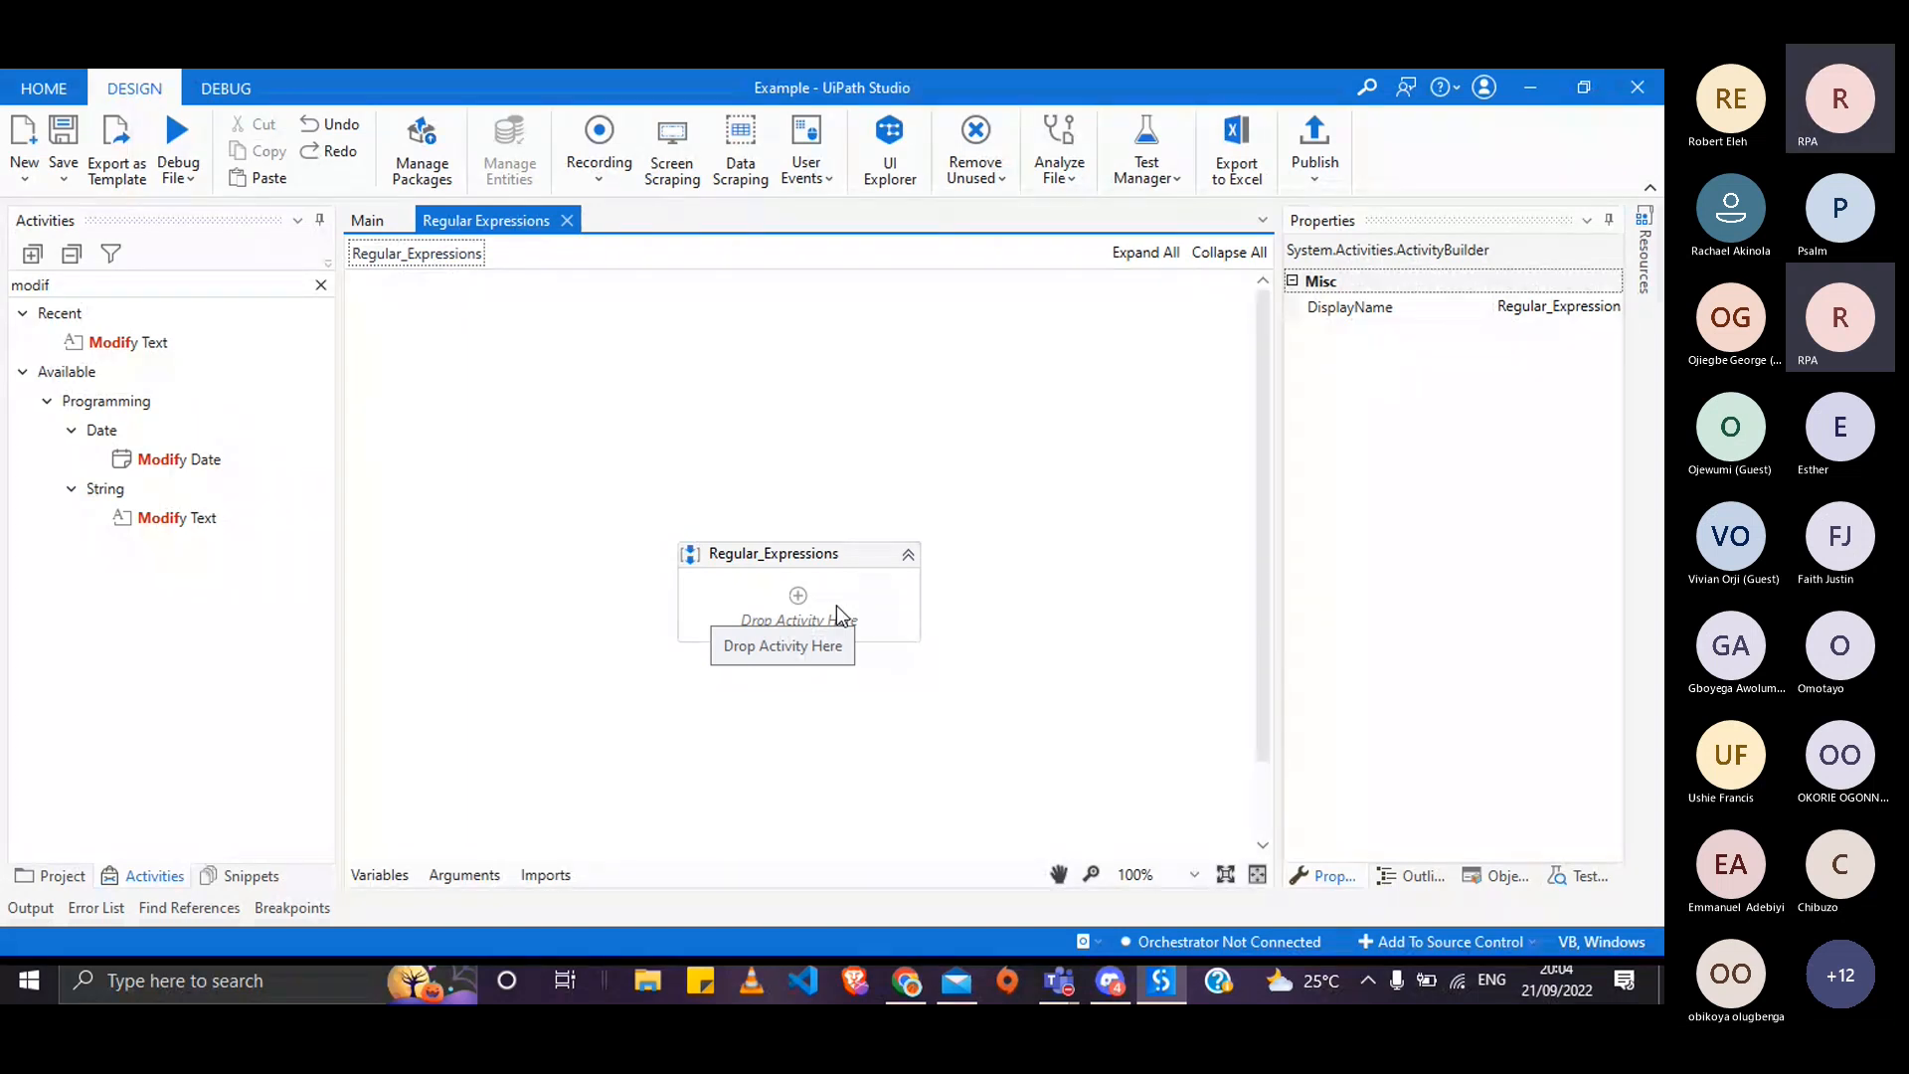
- Search activities for 'repl', add a Replace activity to the sequence, and open its RegEx Builder
click(293, 282)
key(BackSpace)
key(BackSpace)
key(BackSpace)
key(BackSpace)
key(BackSpace)
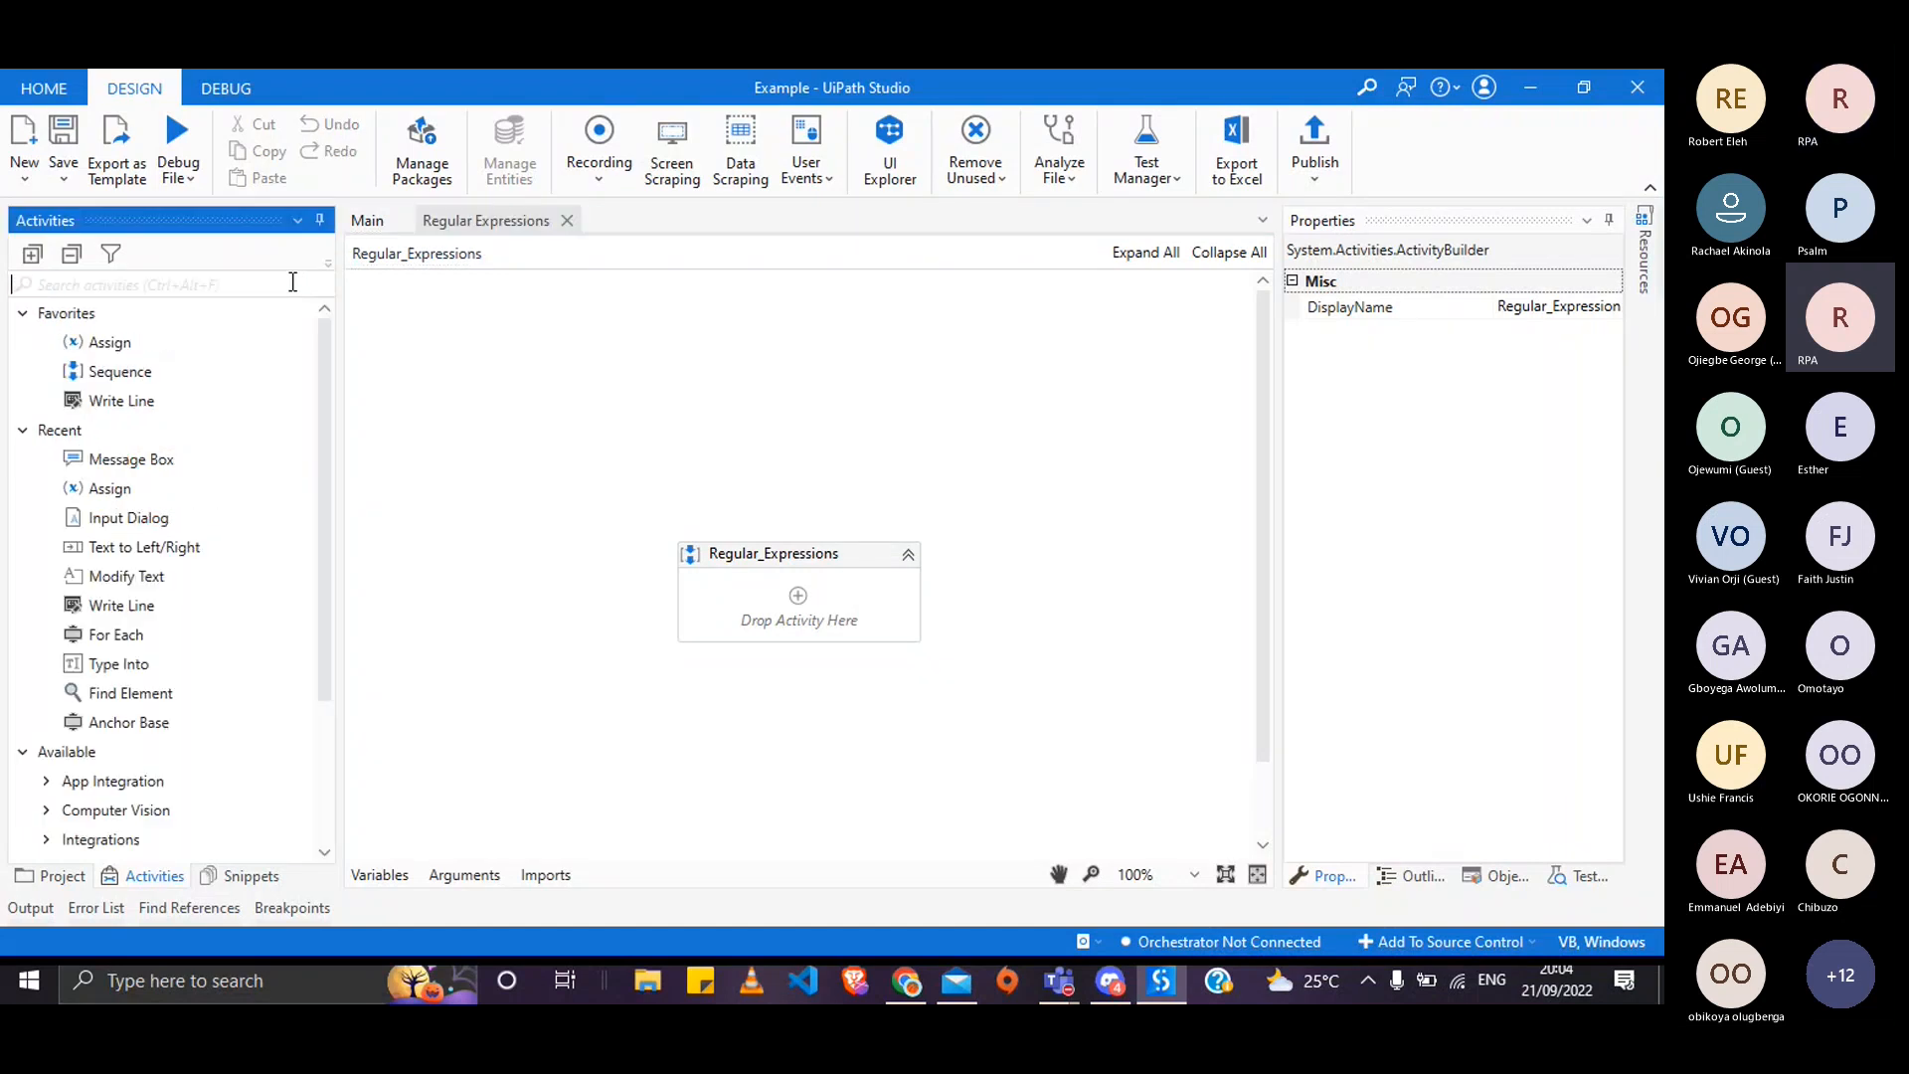
text(repl)
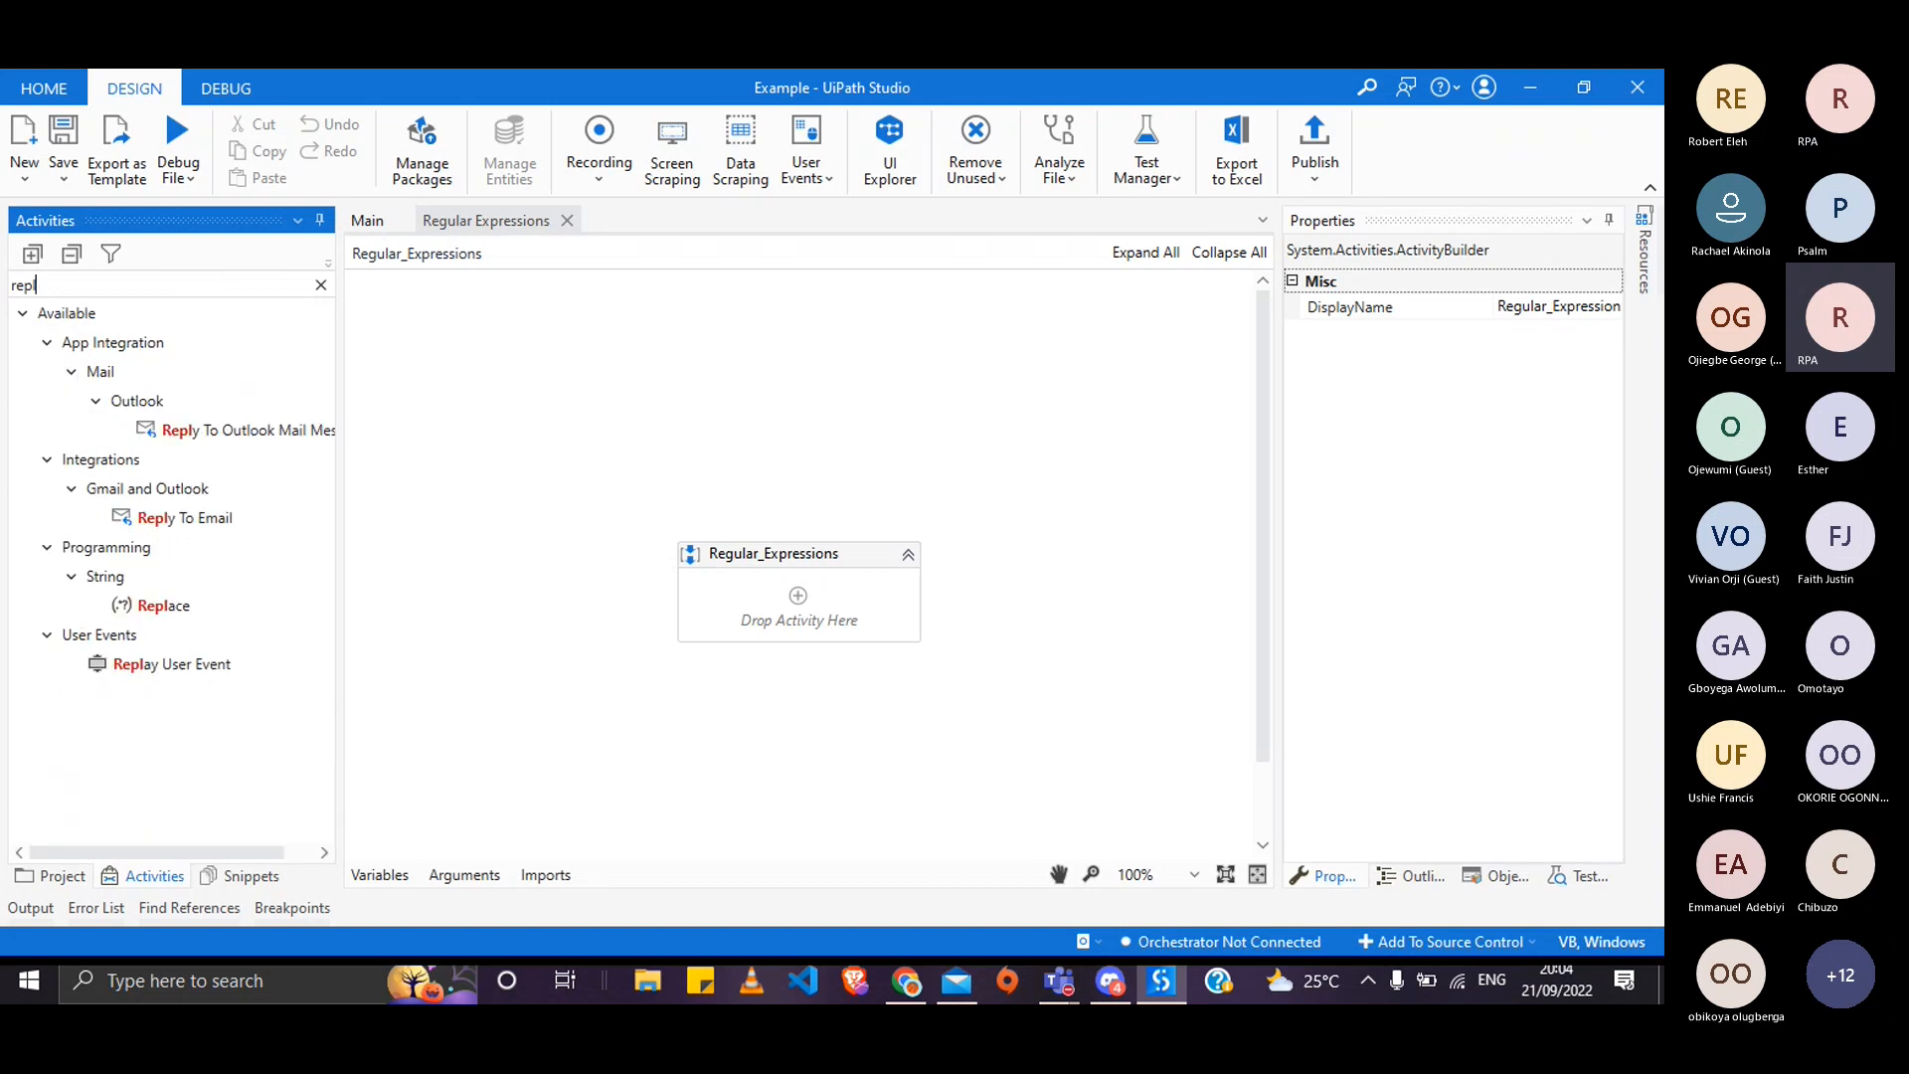
double_click(159, 606)
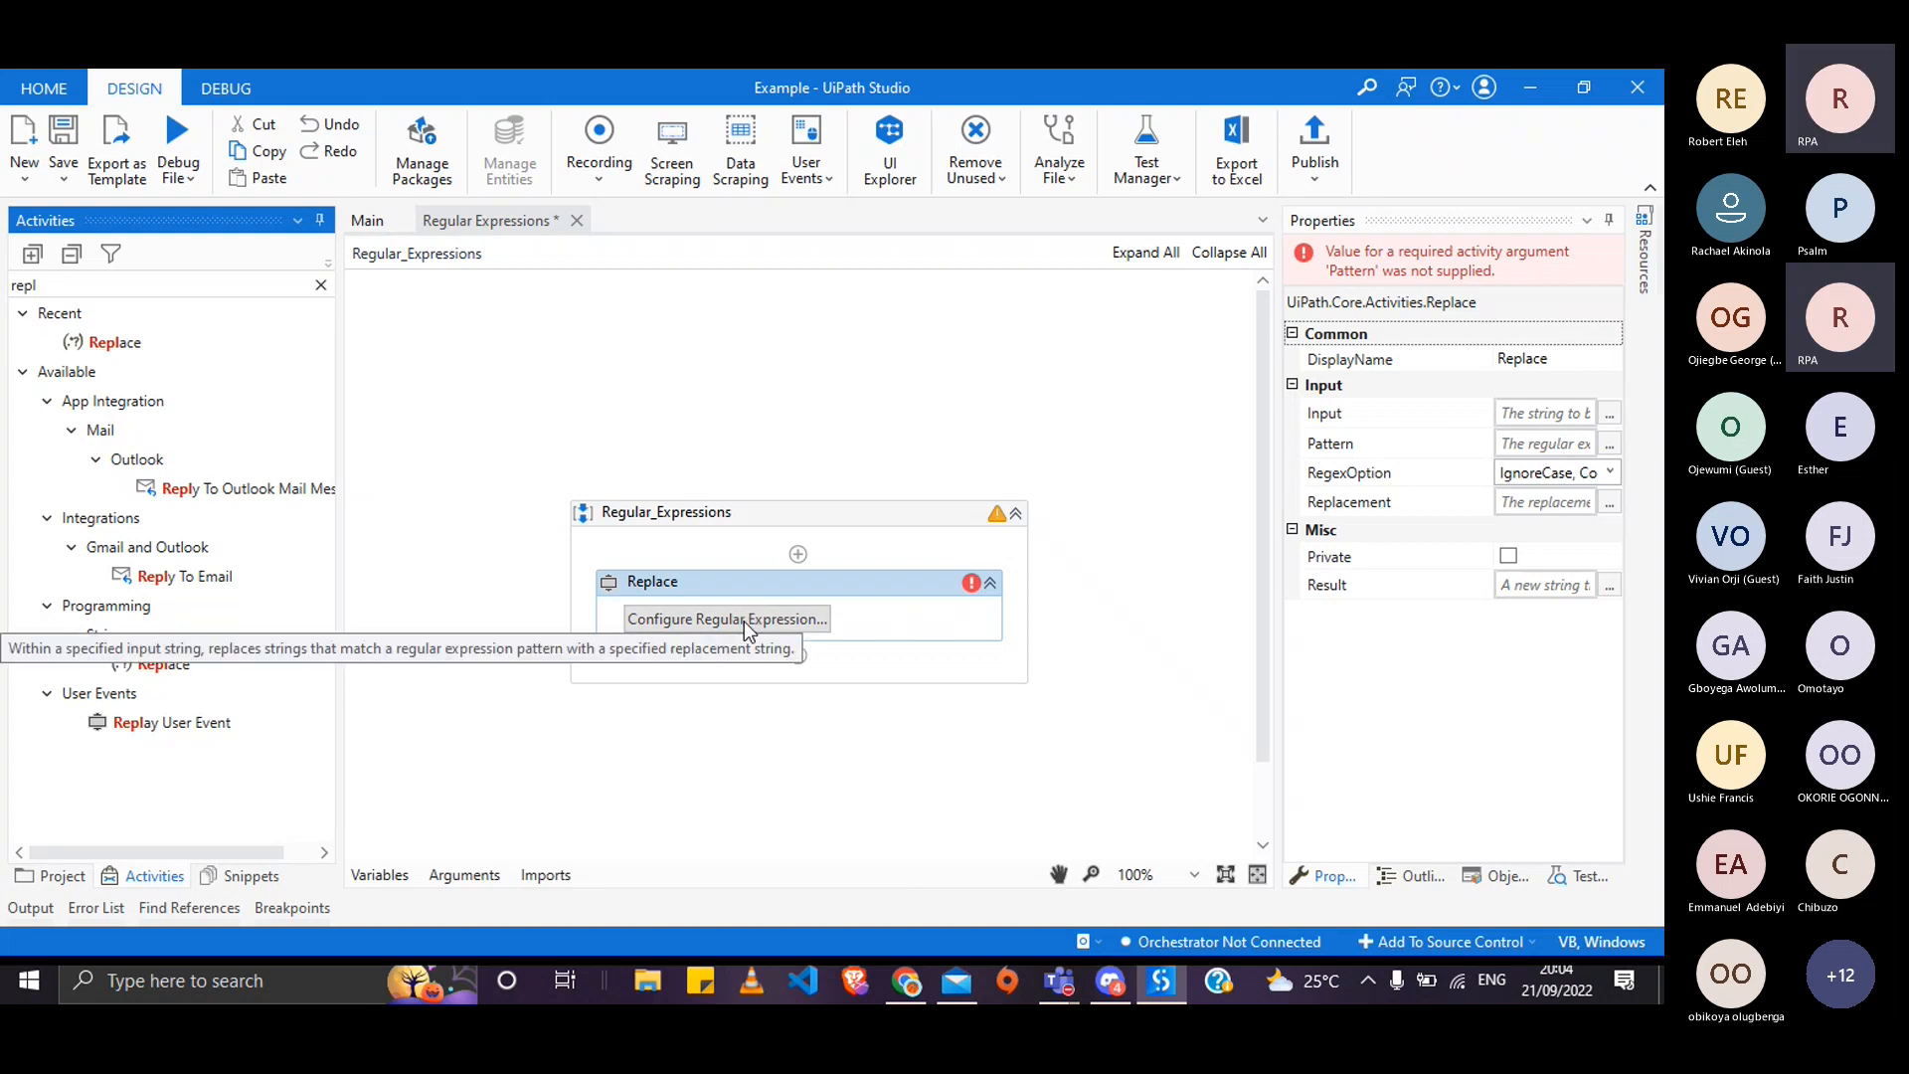
click(744, 621)
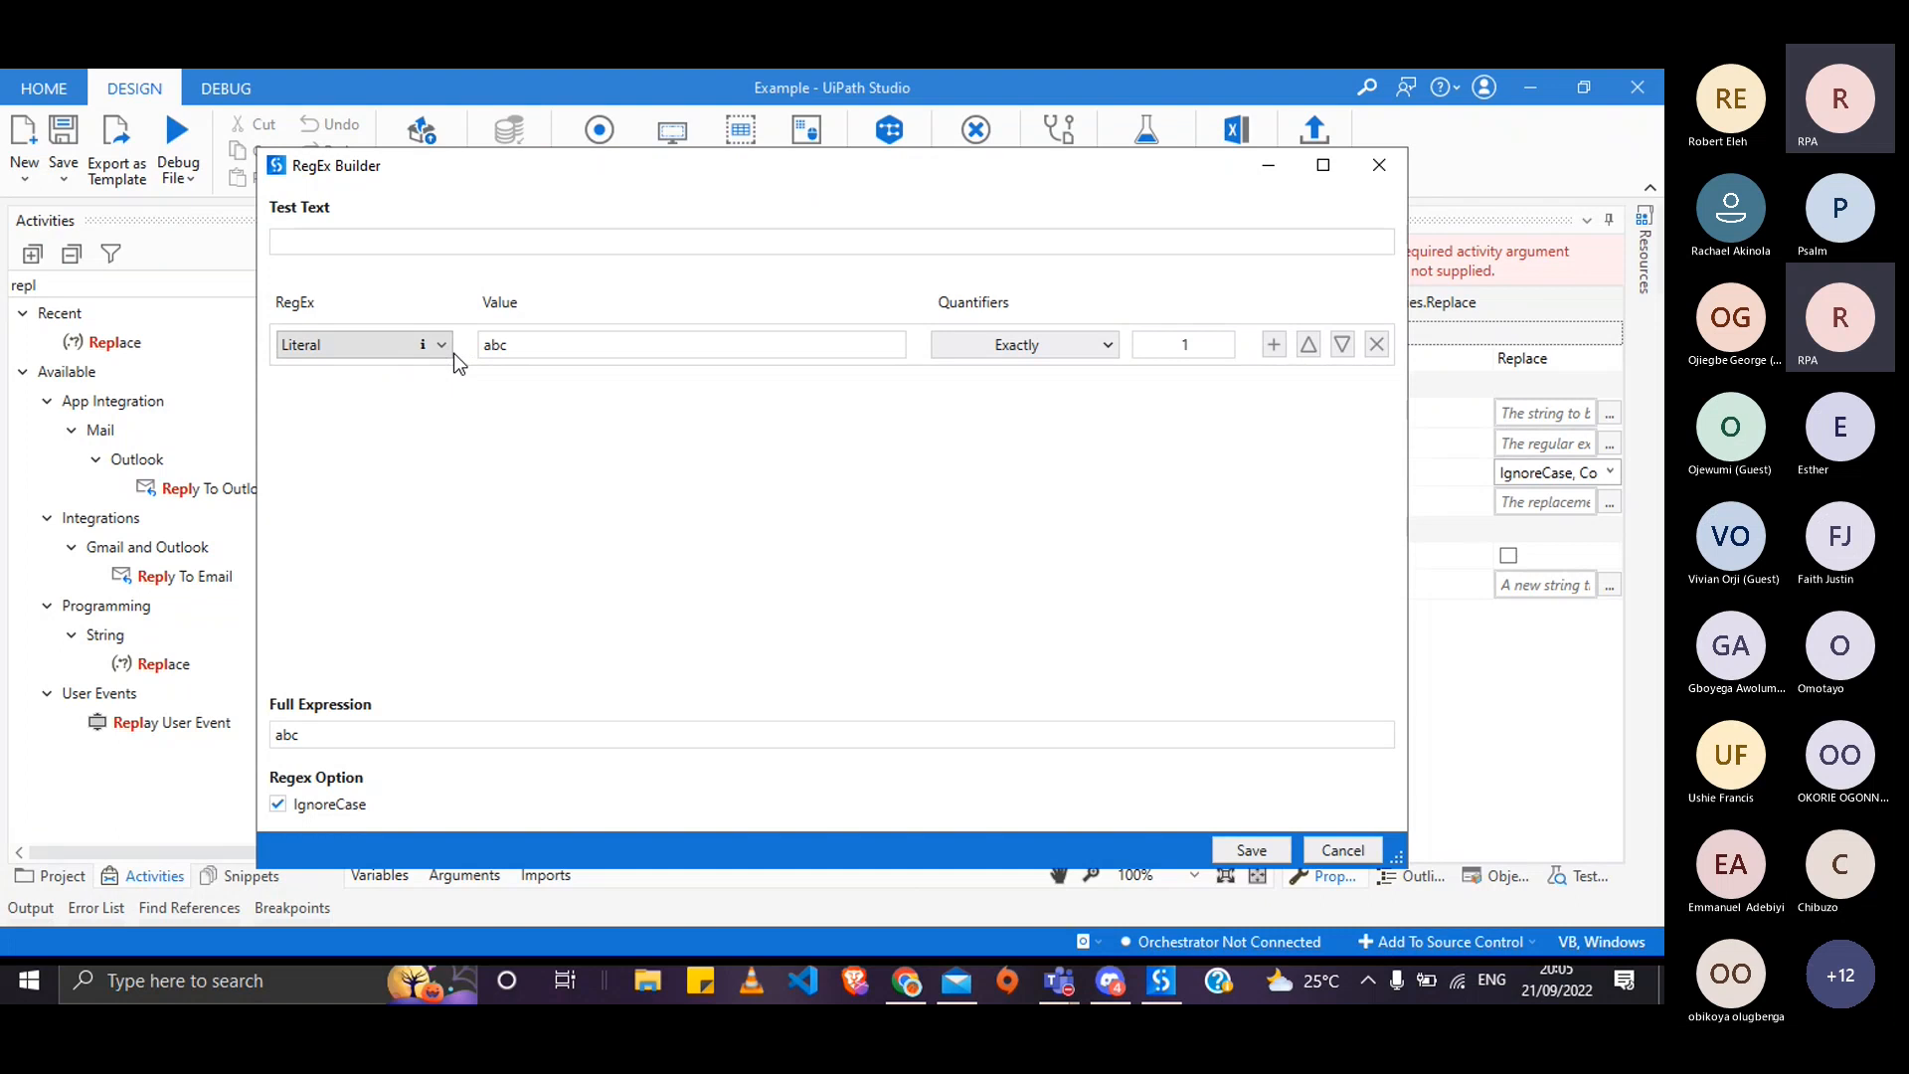
- Browse the RegEx Builder condition types from Literal down to US phone number
click(448, 348)
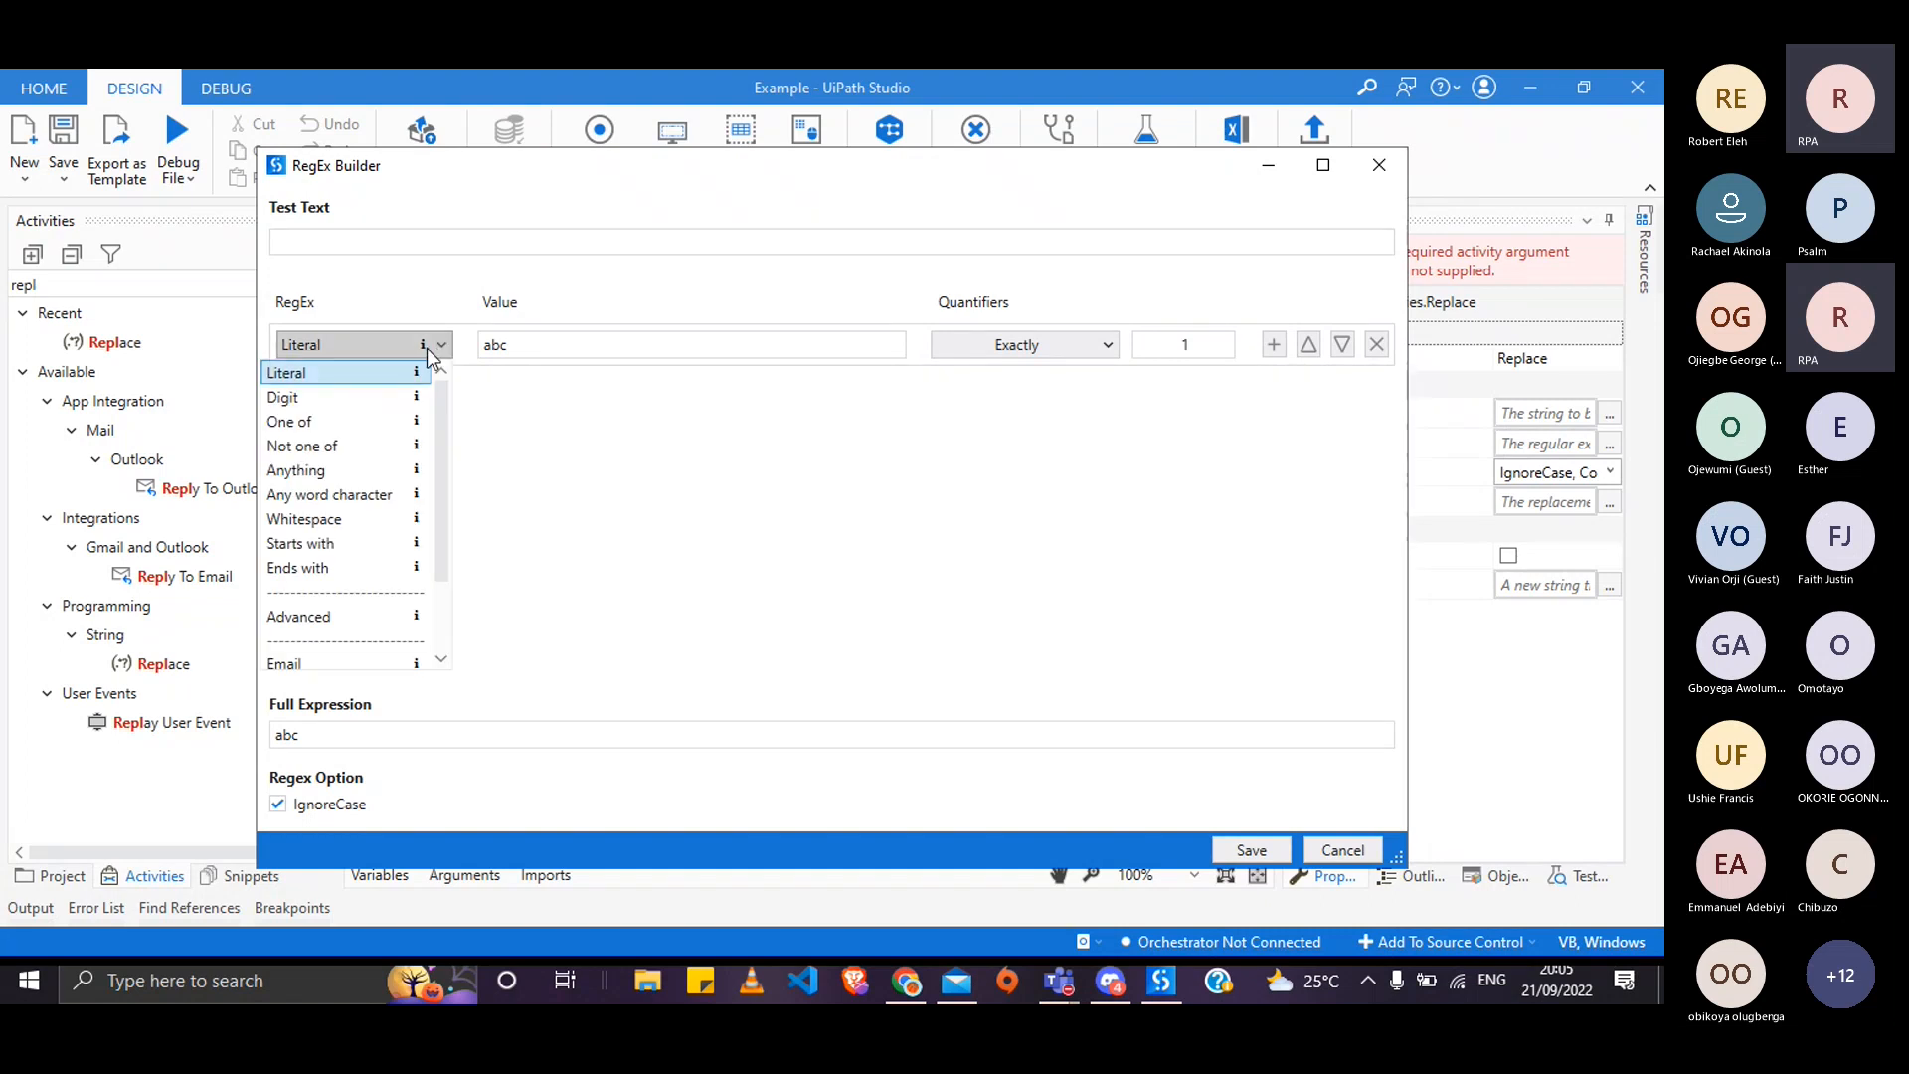
click(444, 348)
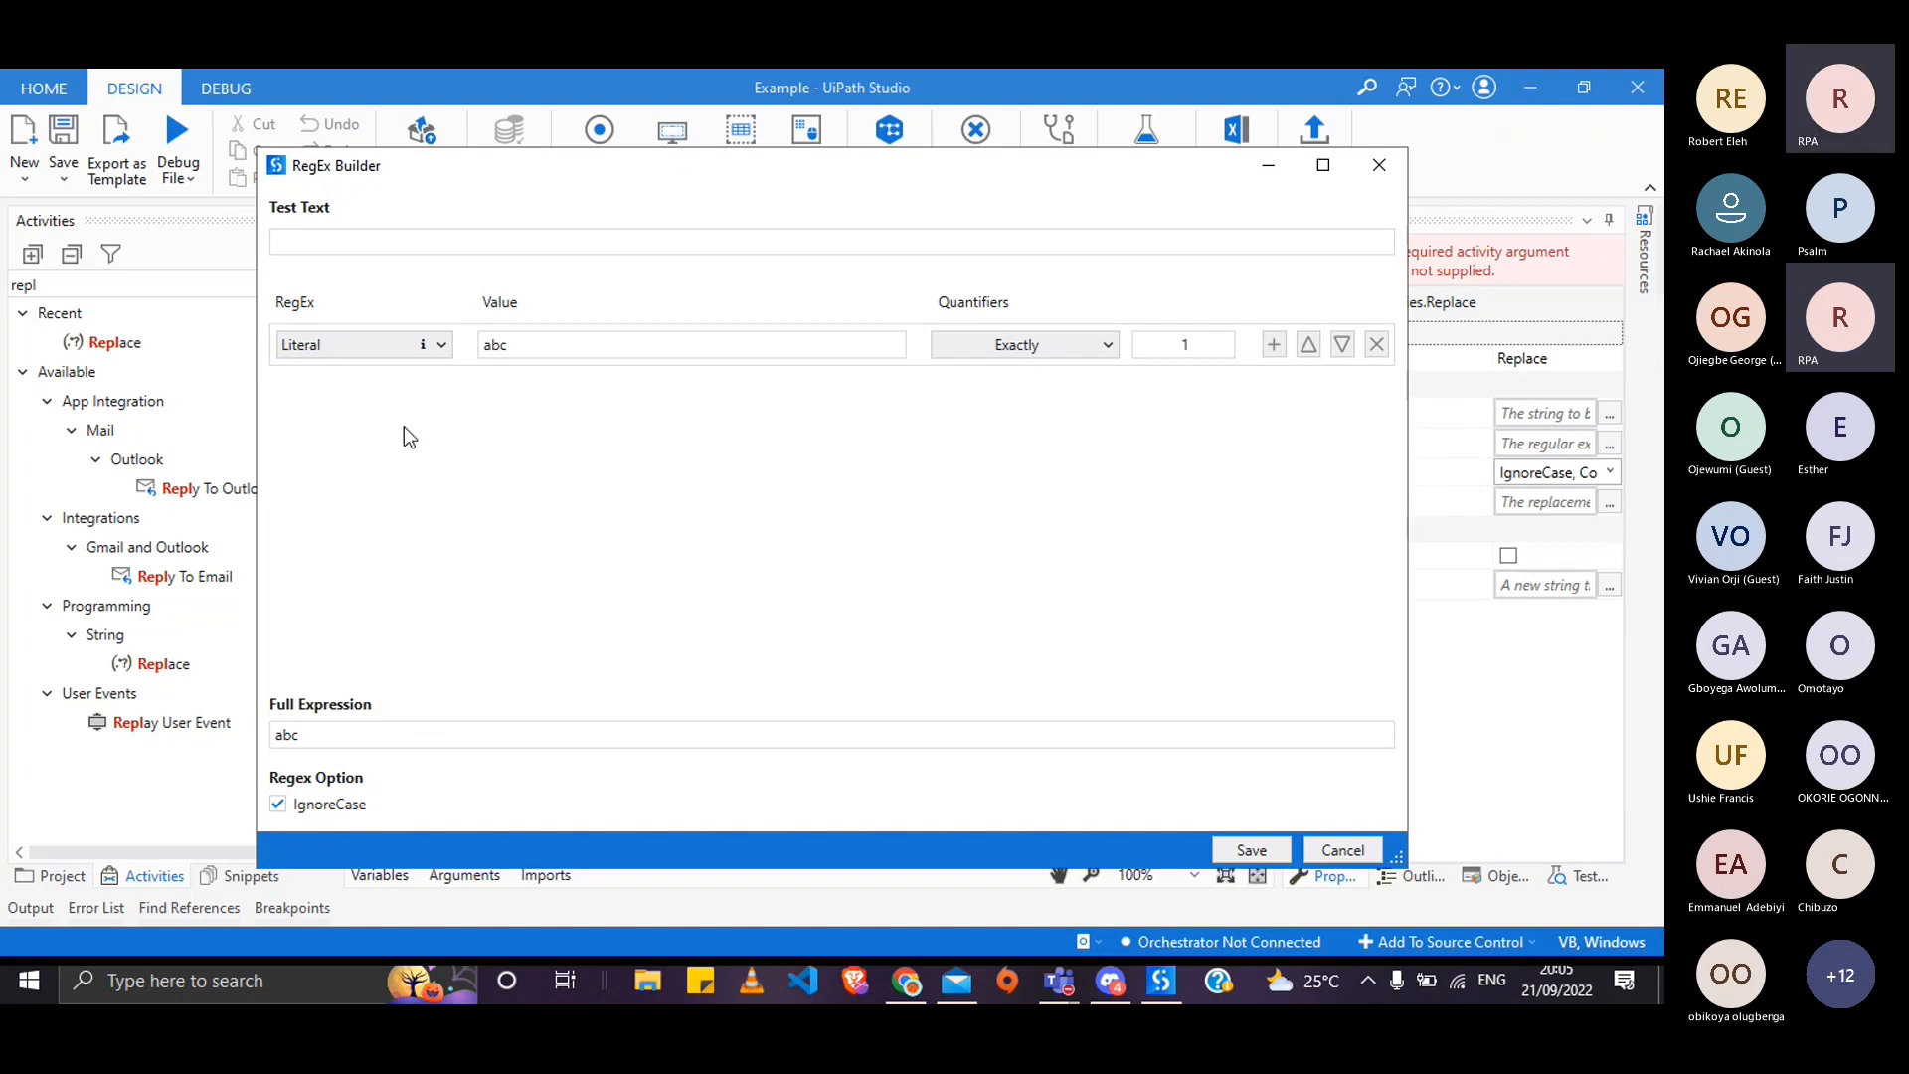
click(397, 345)
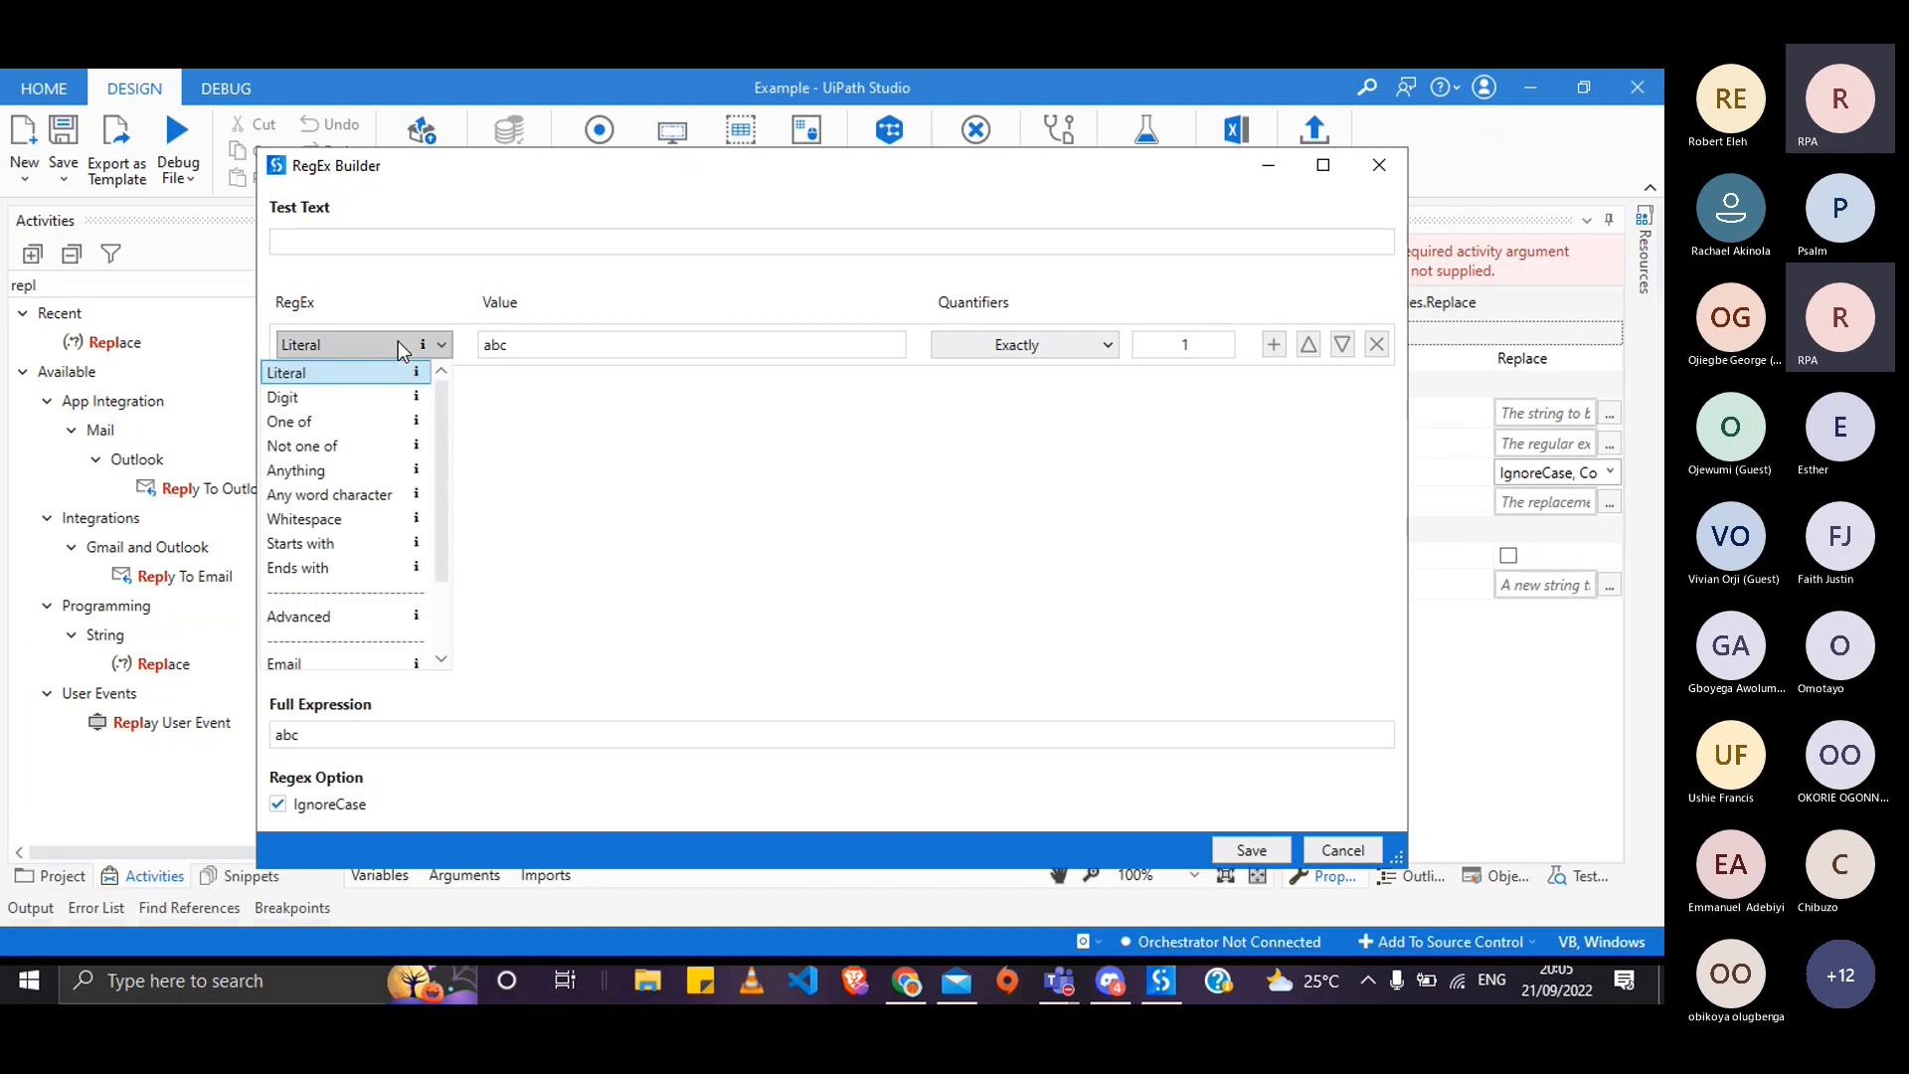
scroll(358, 478, down, 2)
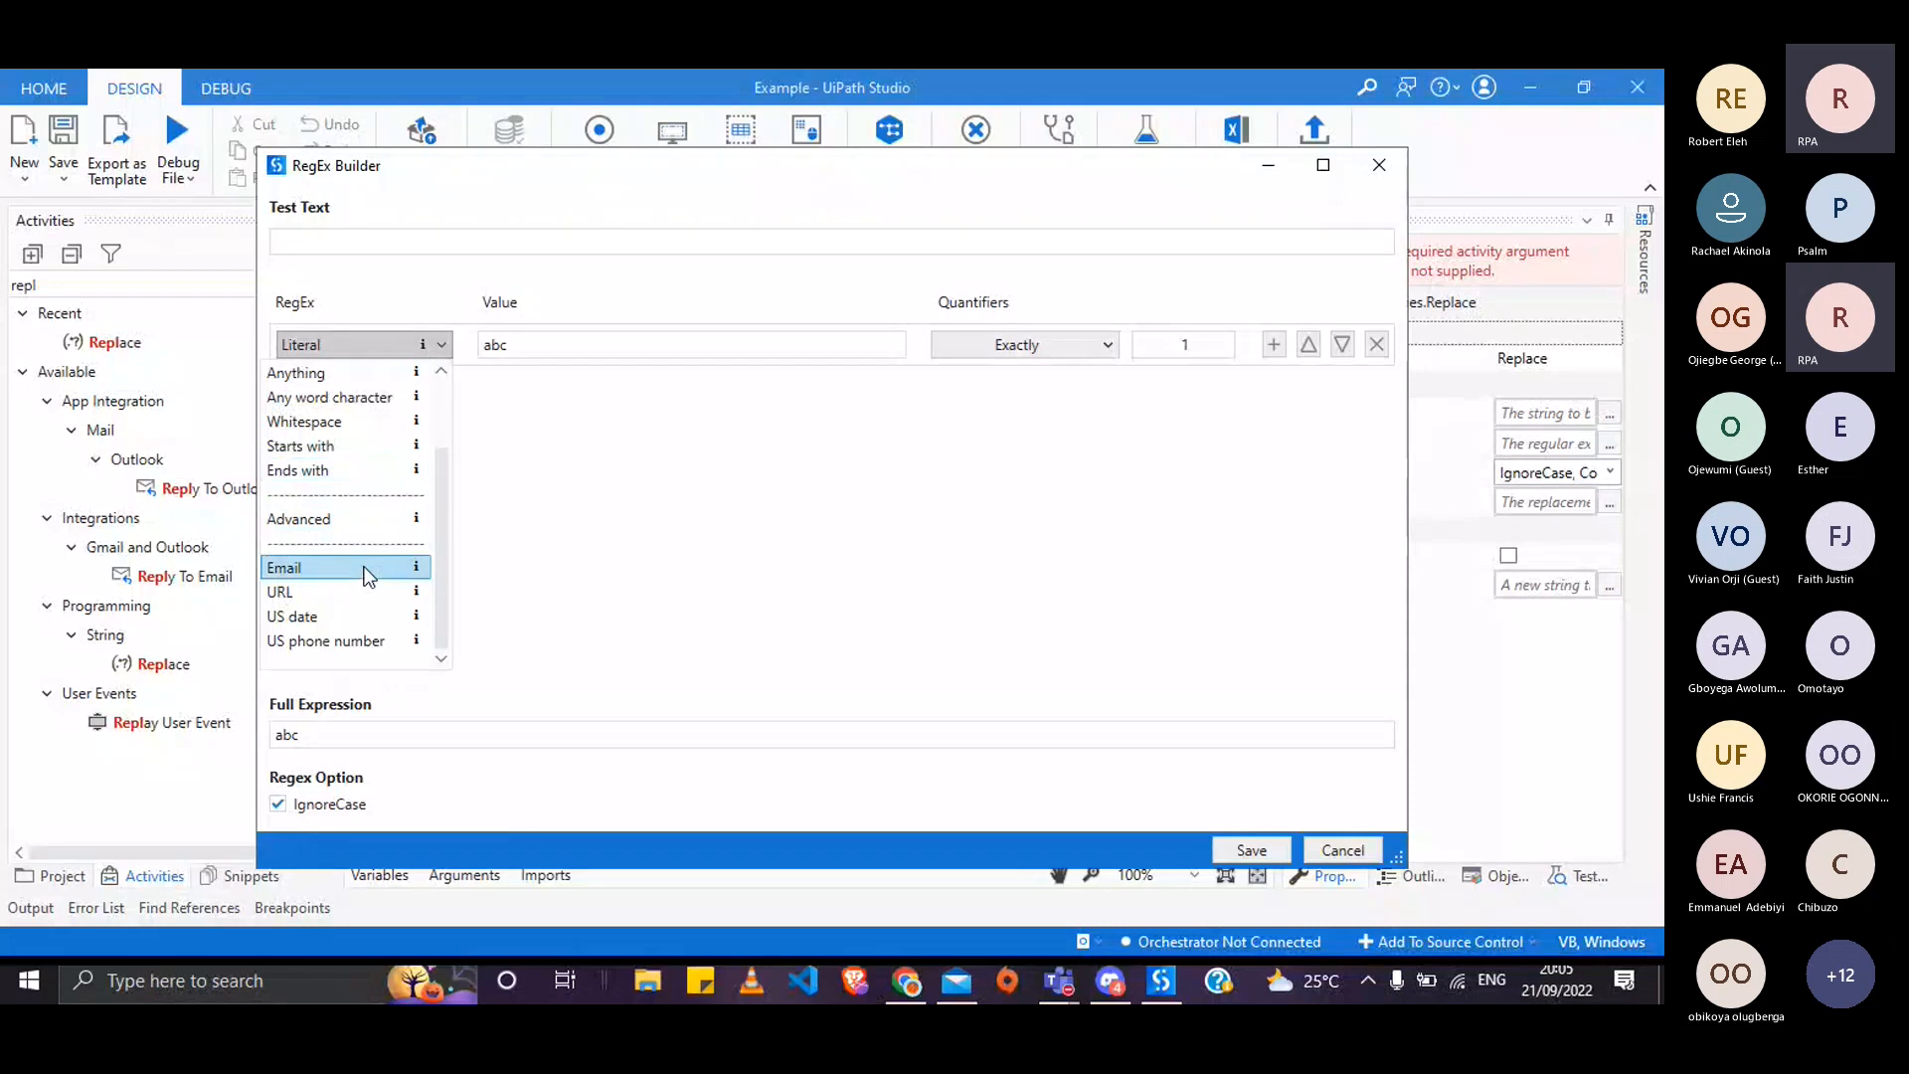
scroll(373, 517, up, 2)
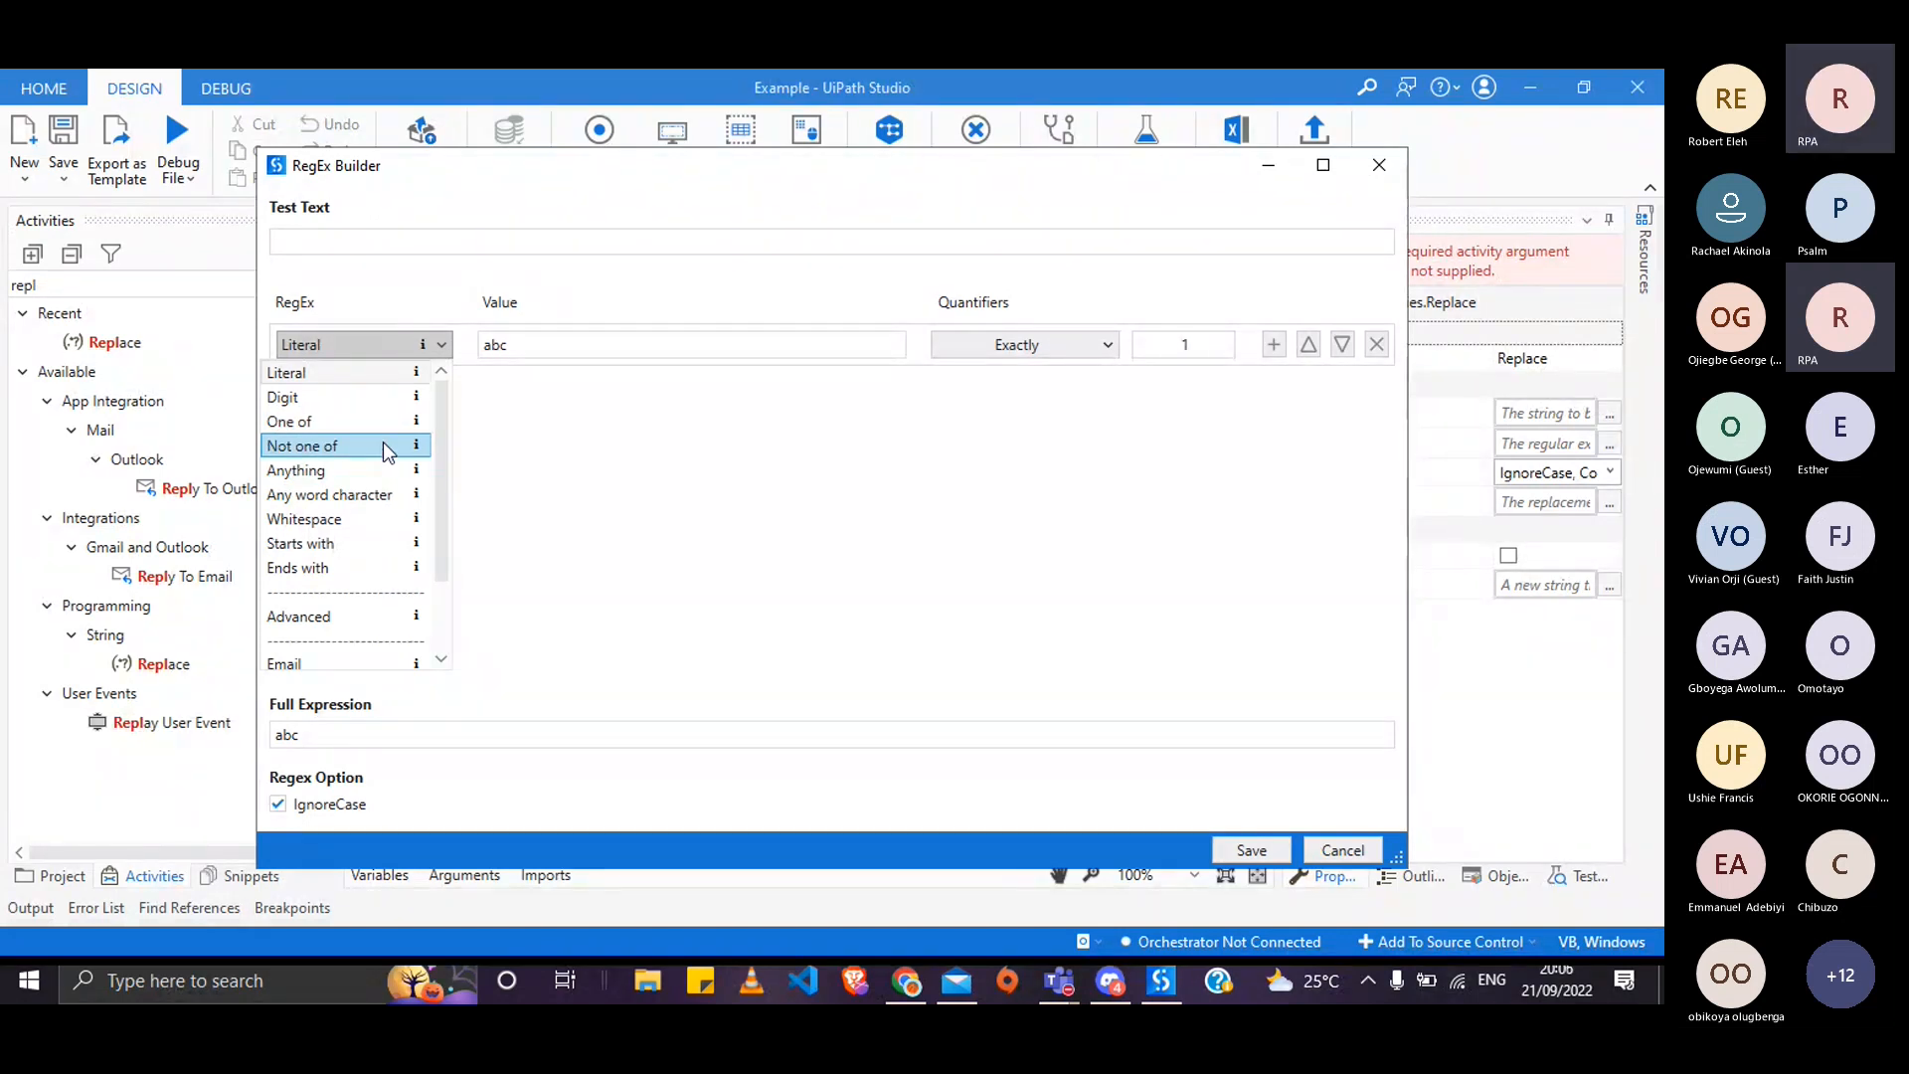
- Try the One of, Whitespace and Any word character condition types
click(329, 421)
click(430, 350)
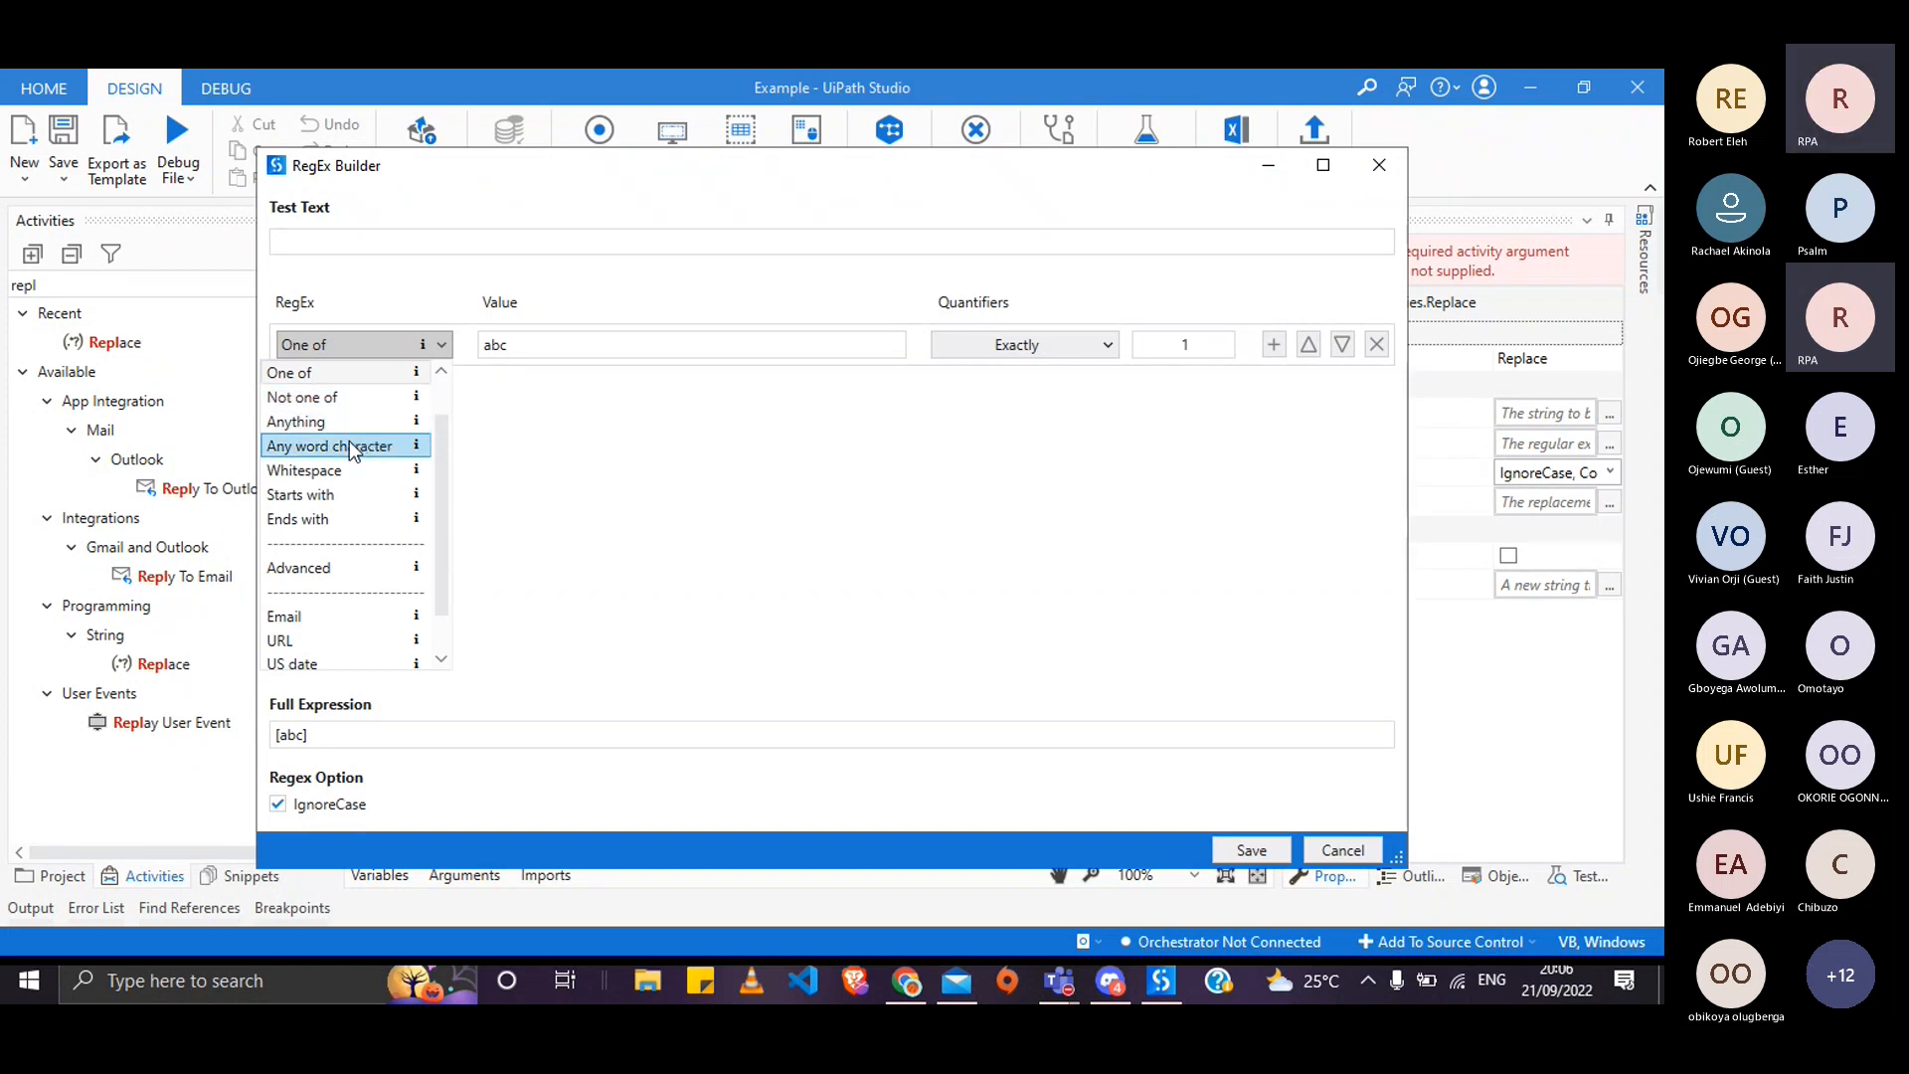
click(395, 469)
click(443, 348)
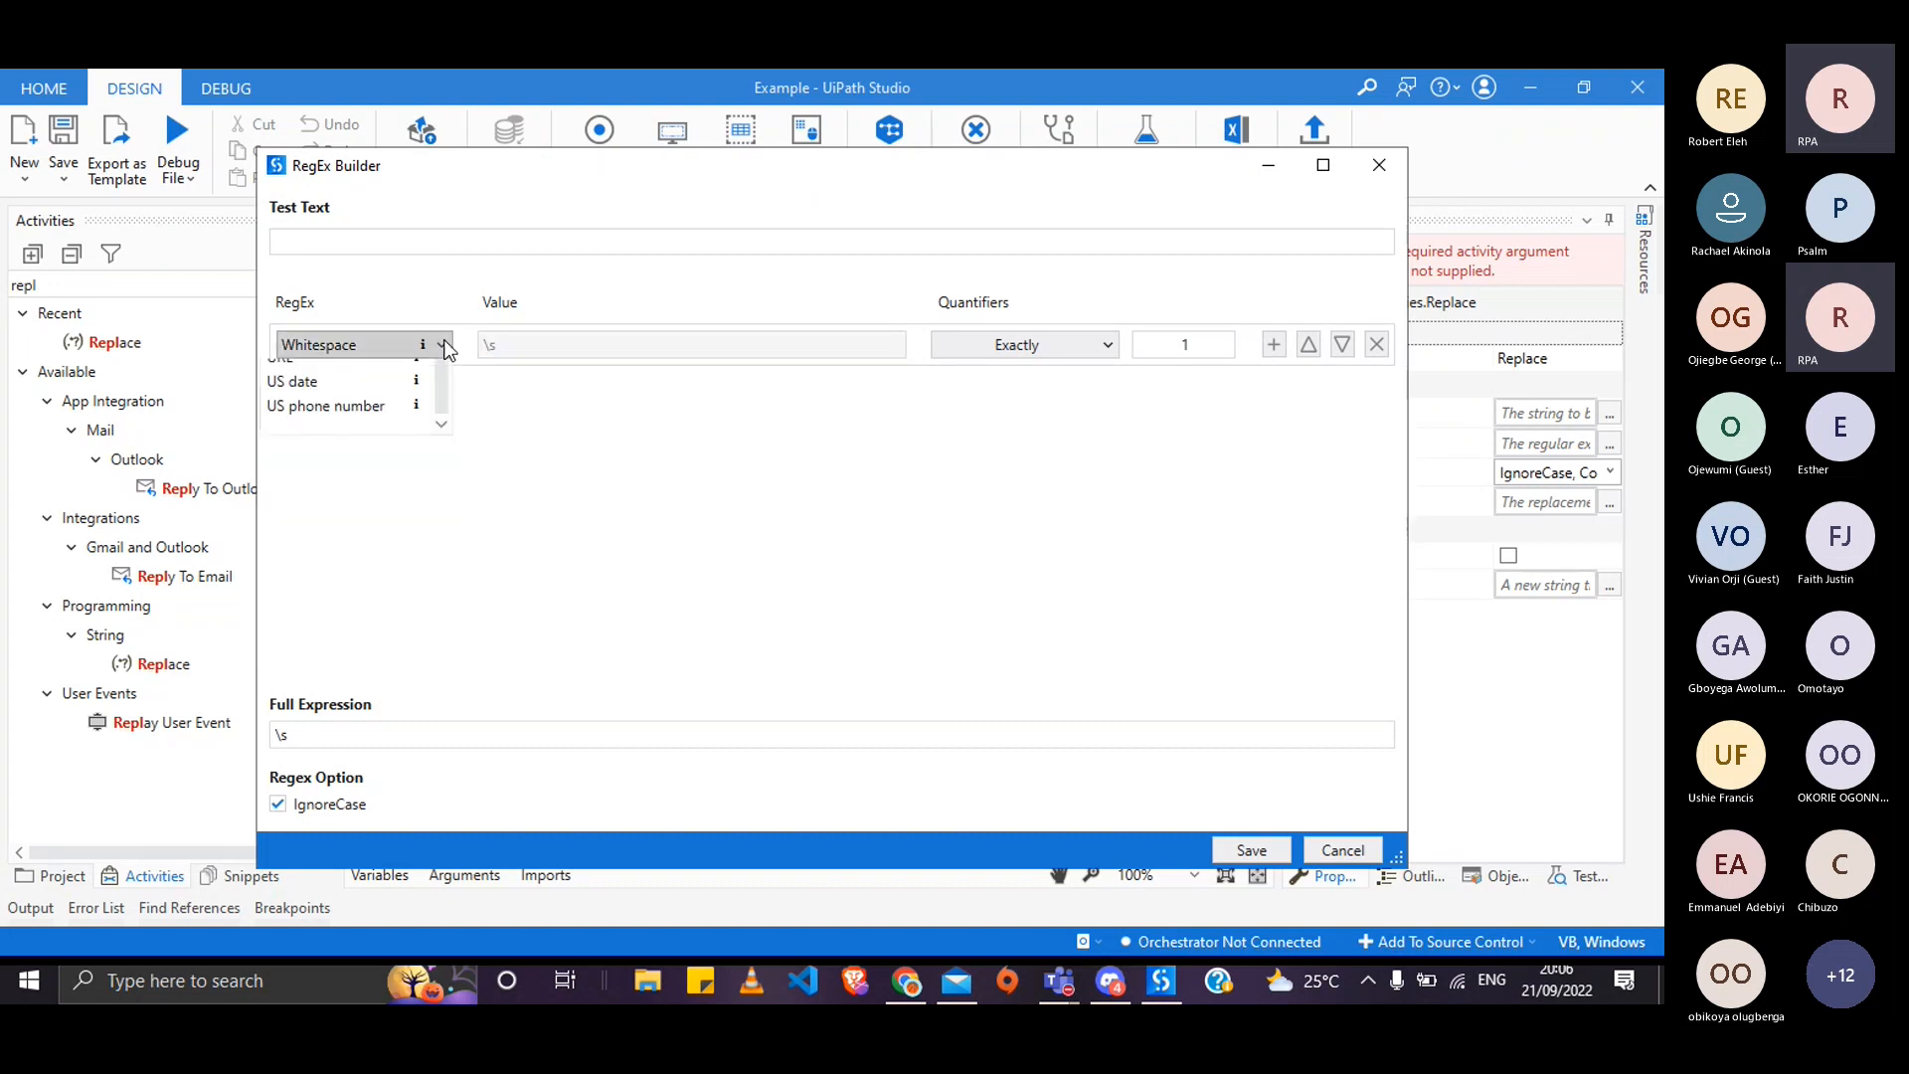
click(339, 397)
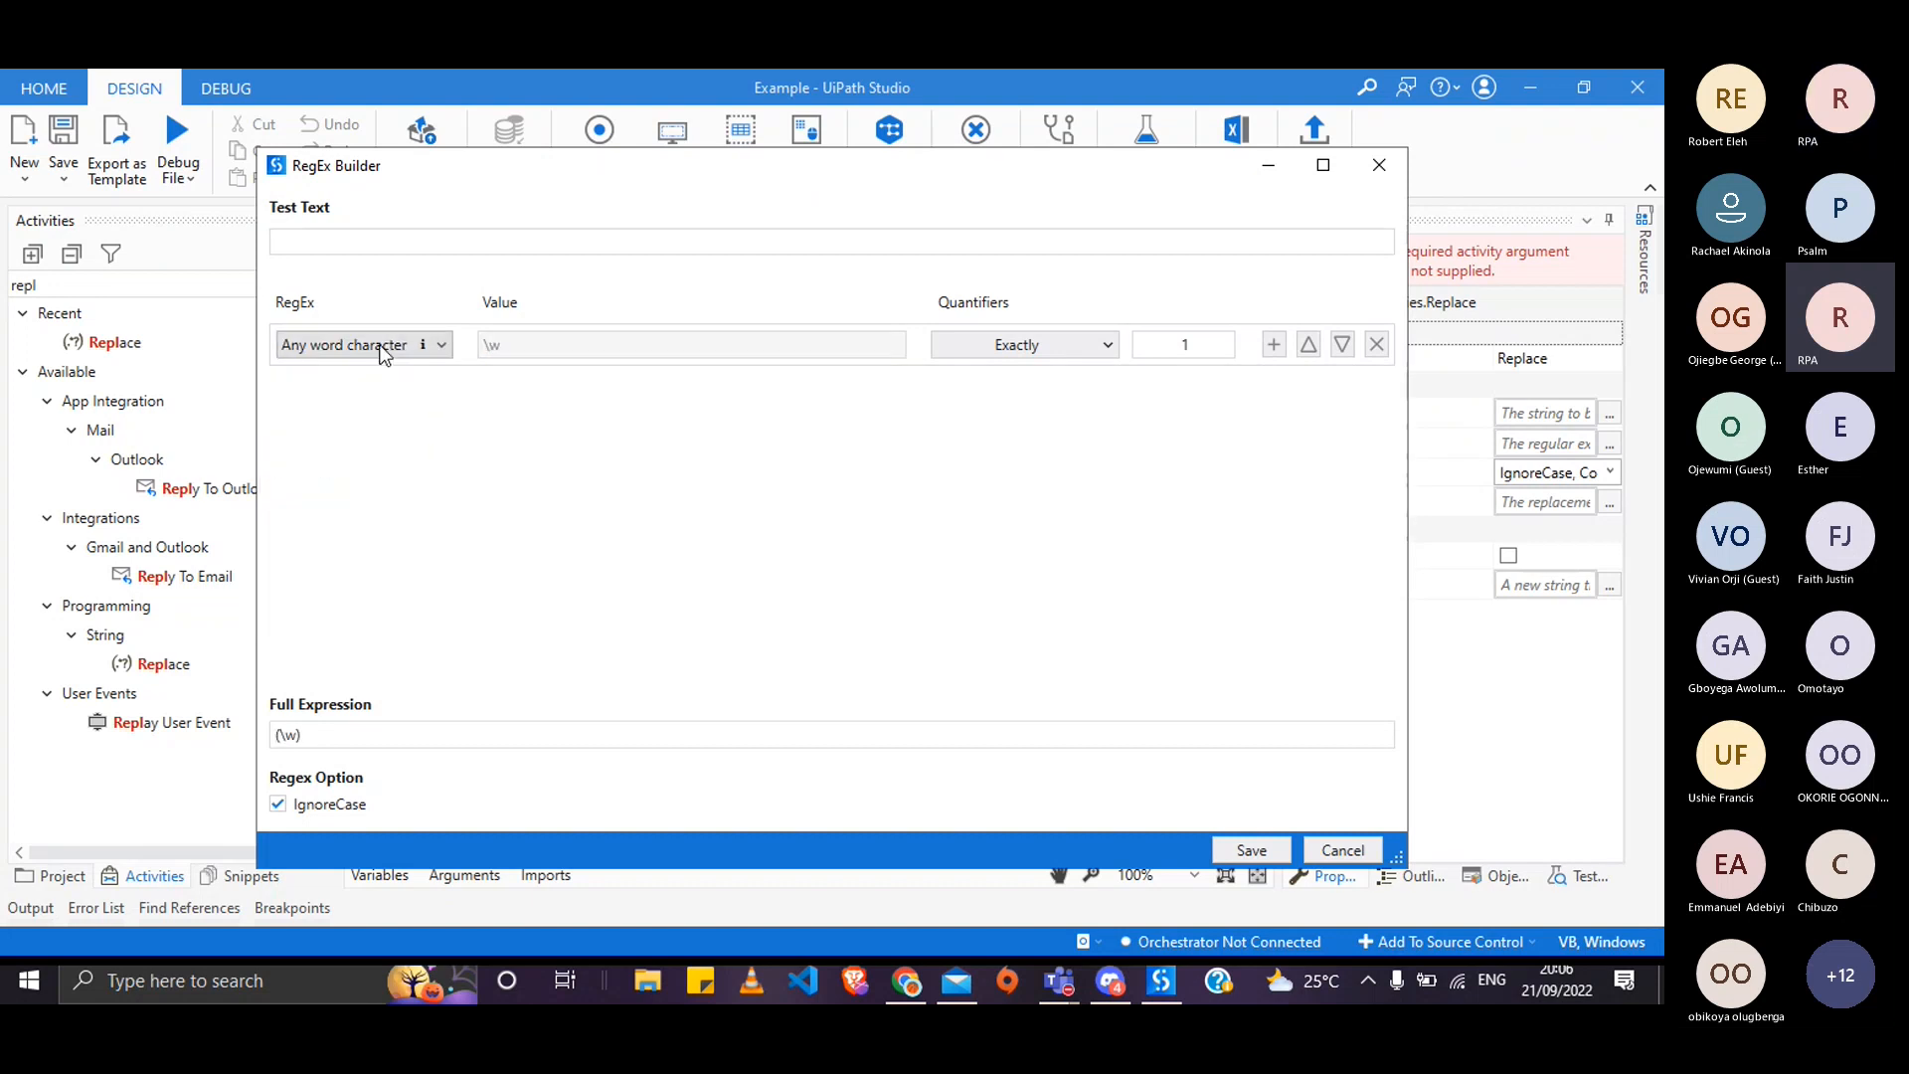
click(383, 346)
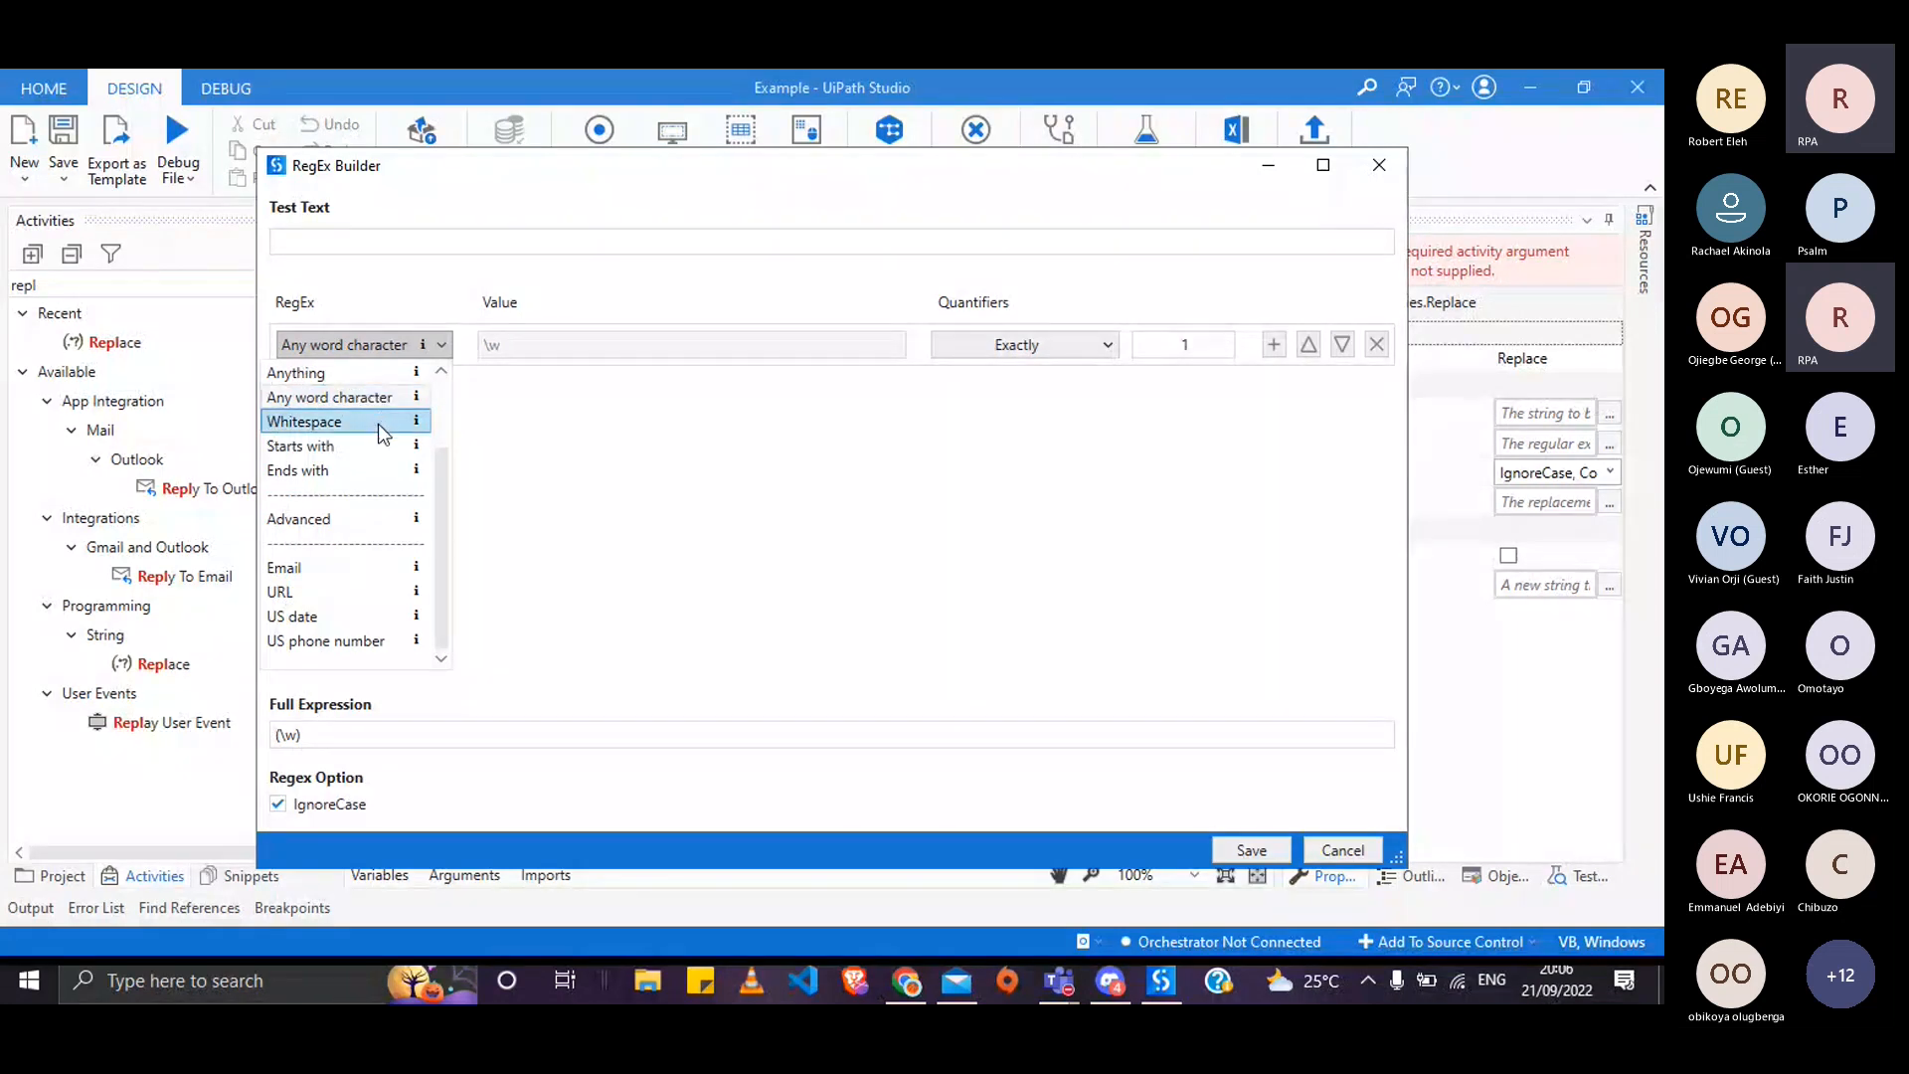
- Try Starts with and Ends with, then settle on an empty Advanced condition
click(388, 446)
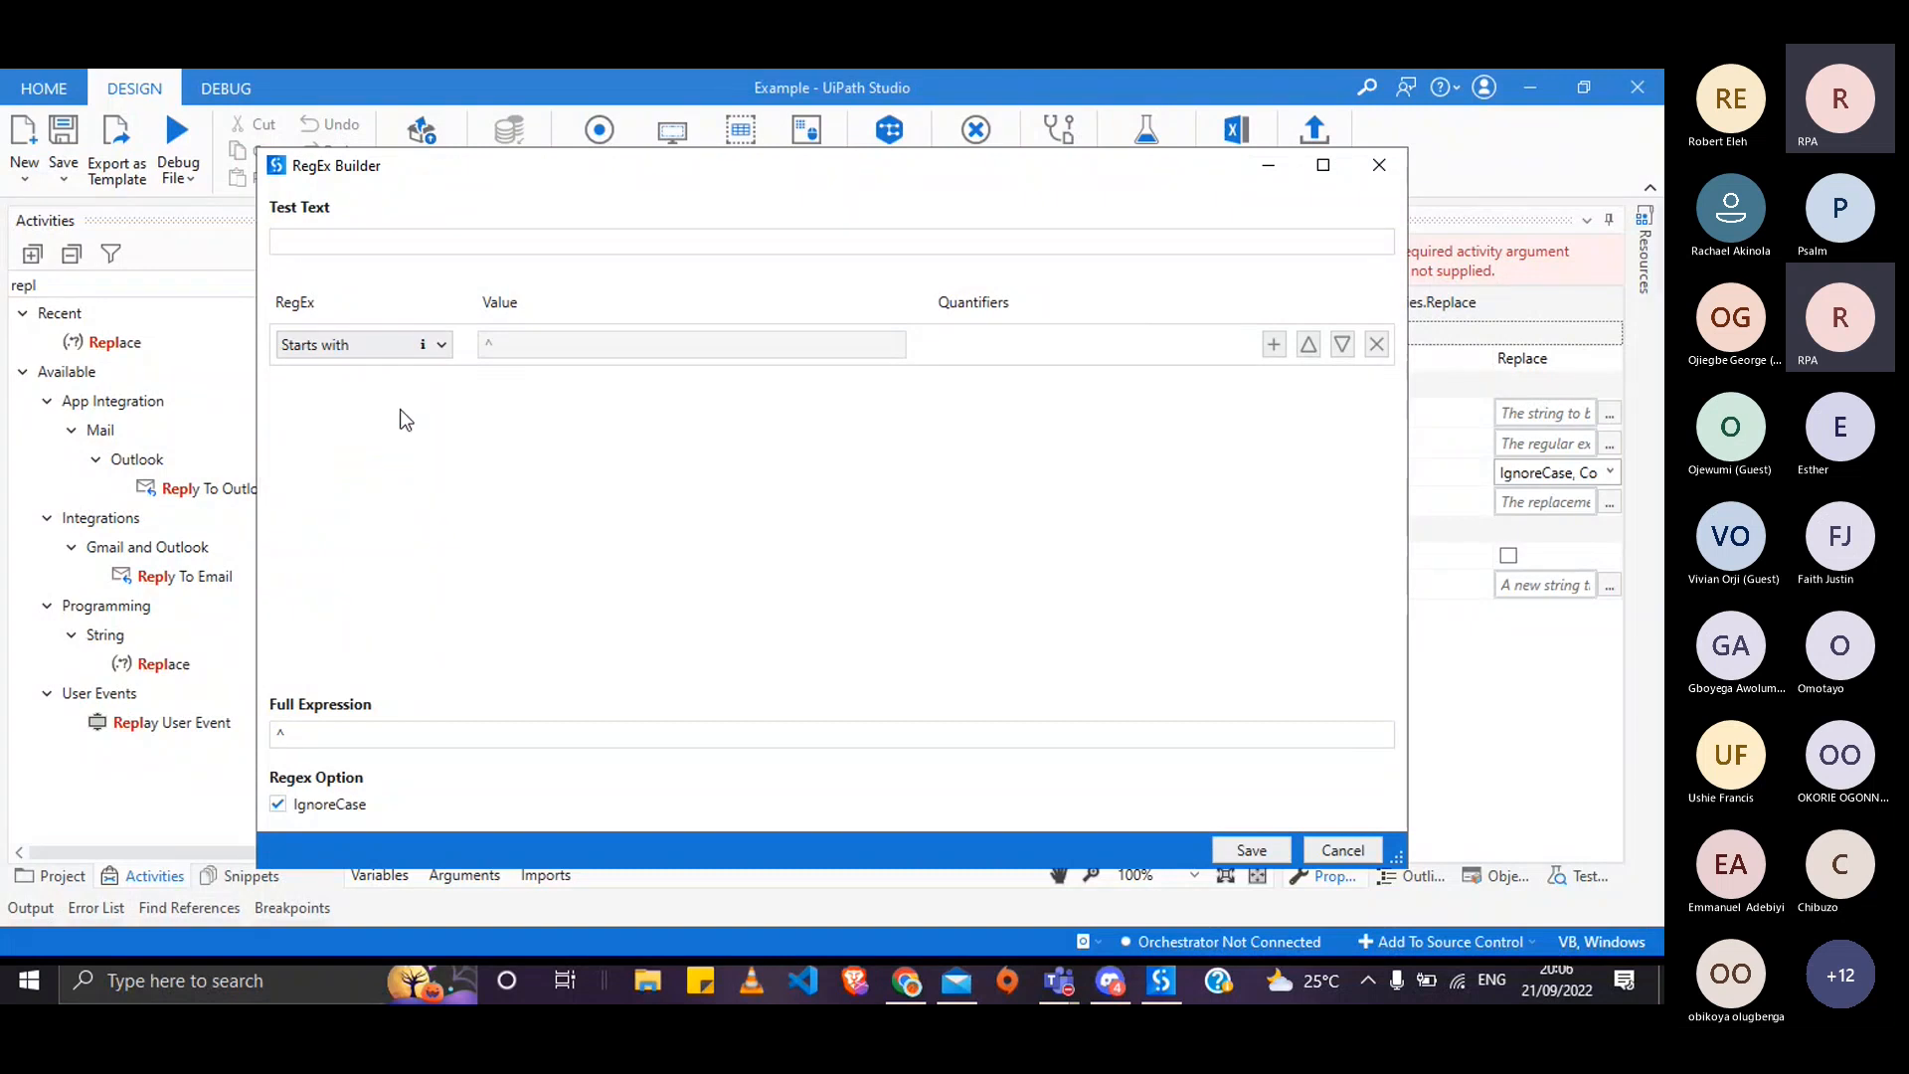
click(437, 342)
click(391, 465)
click(424, 354)
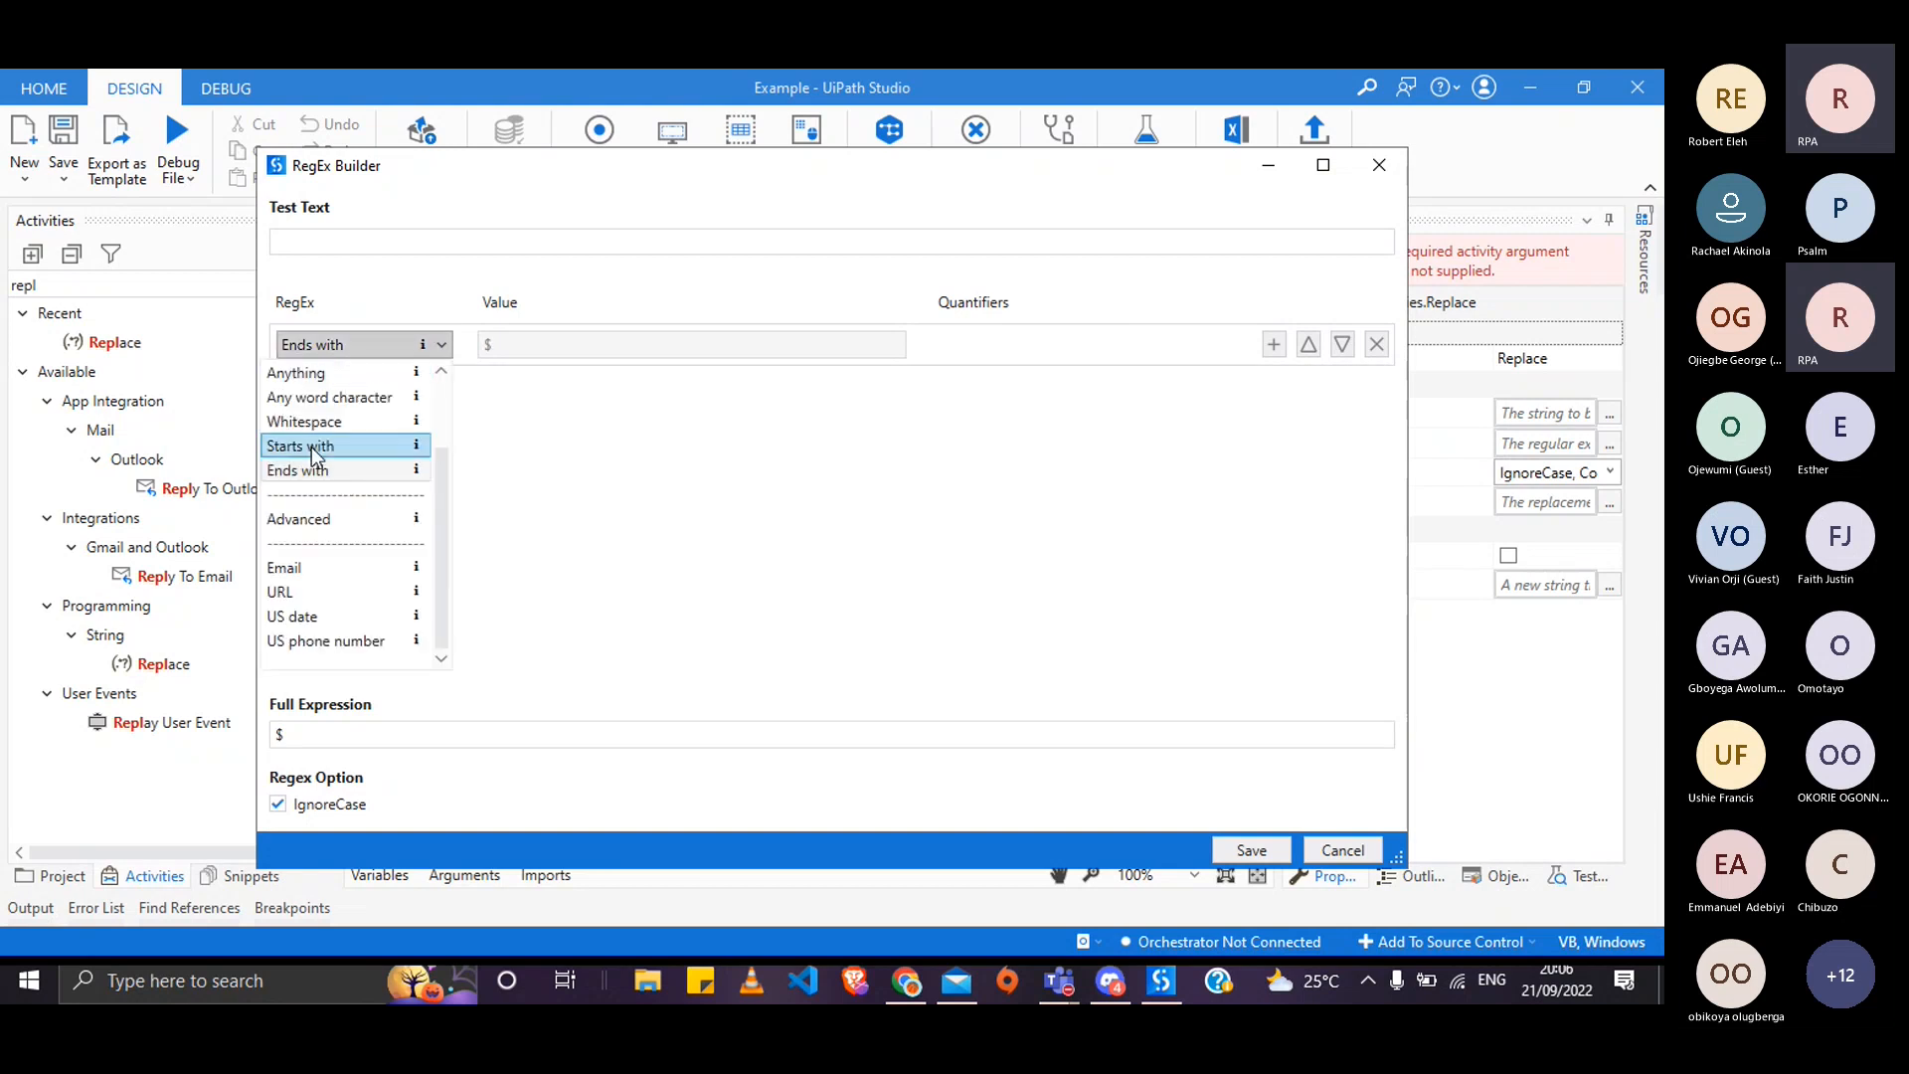
click(362, 518)
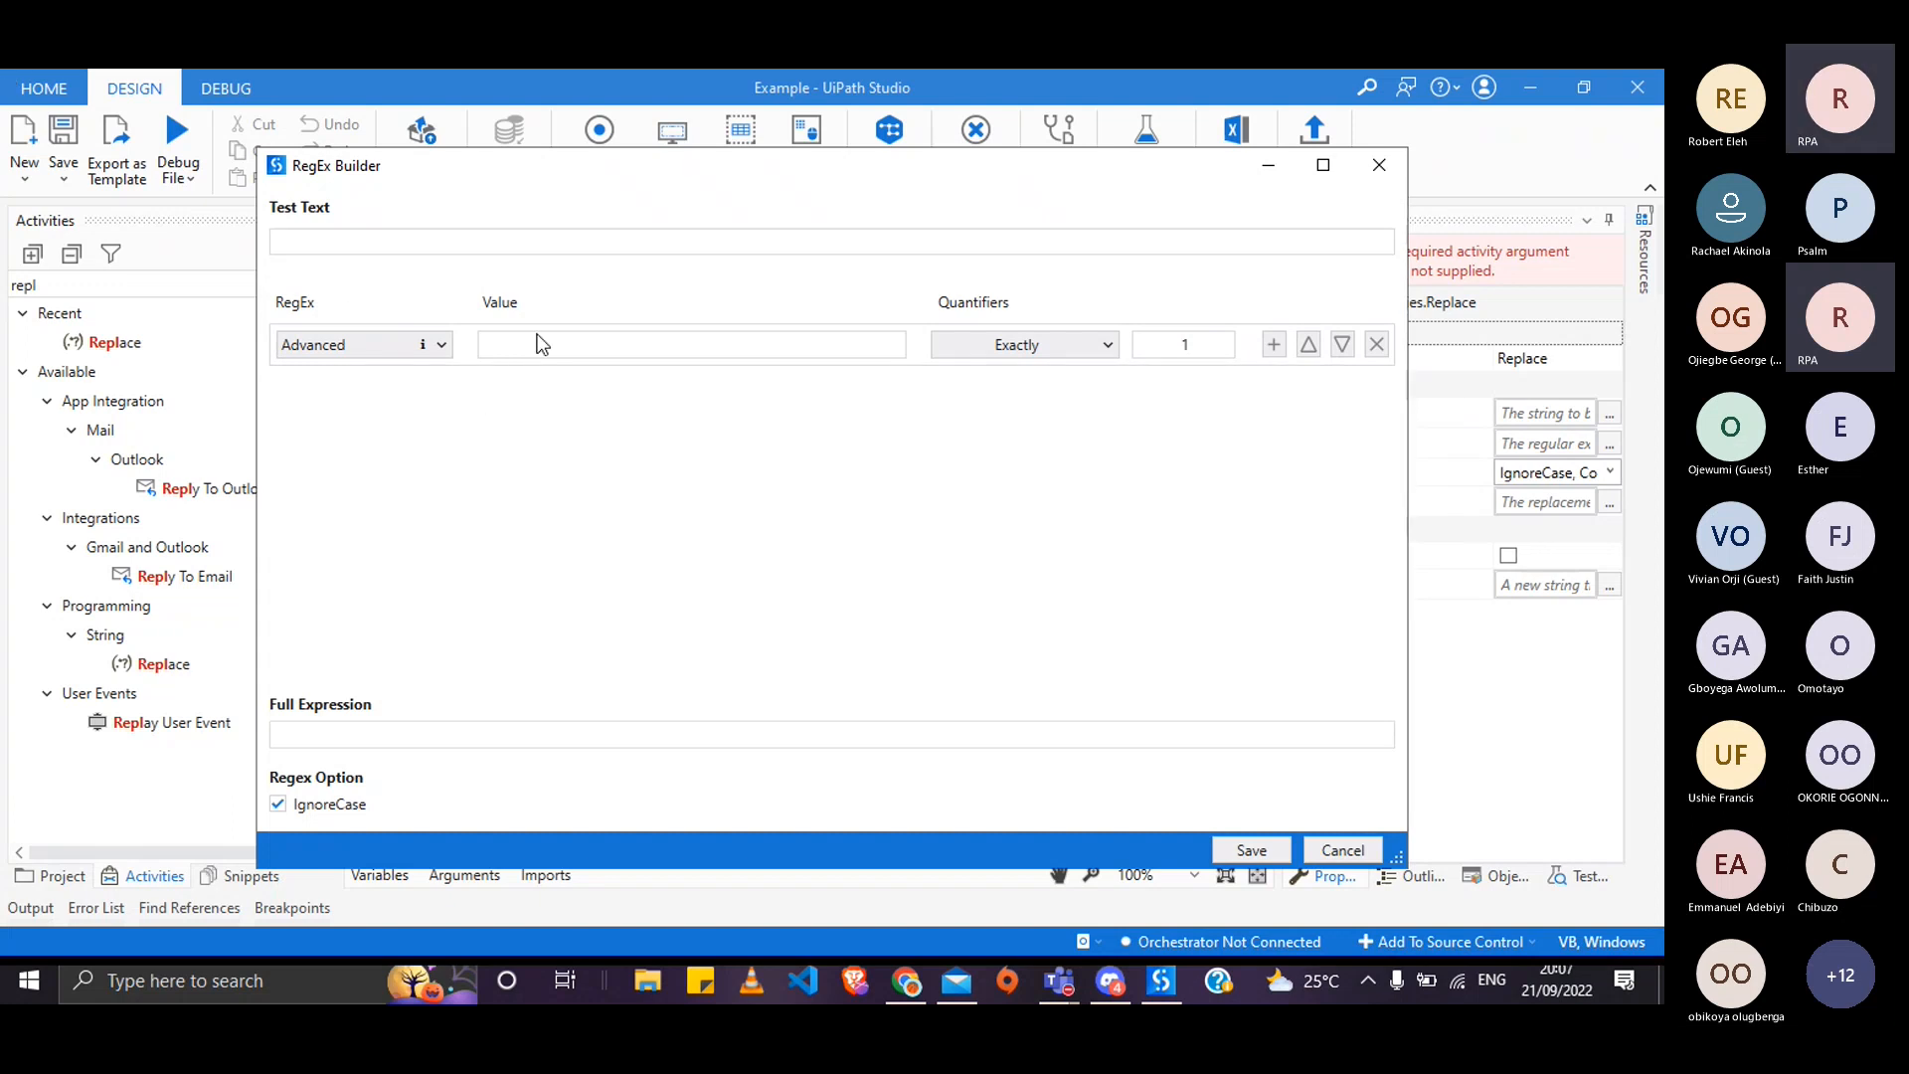
- Preview the built-in Email, URL and US date patterns in turn
click(408, 345)
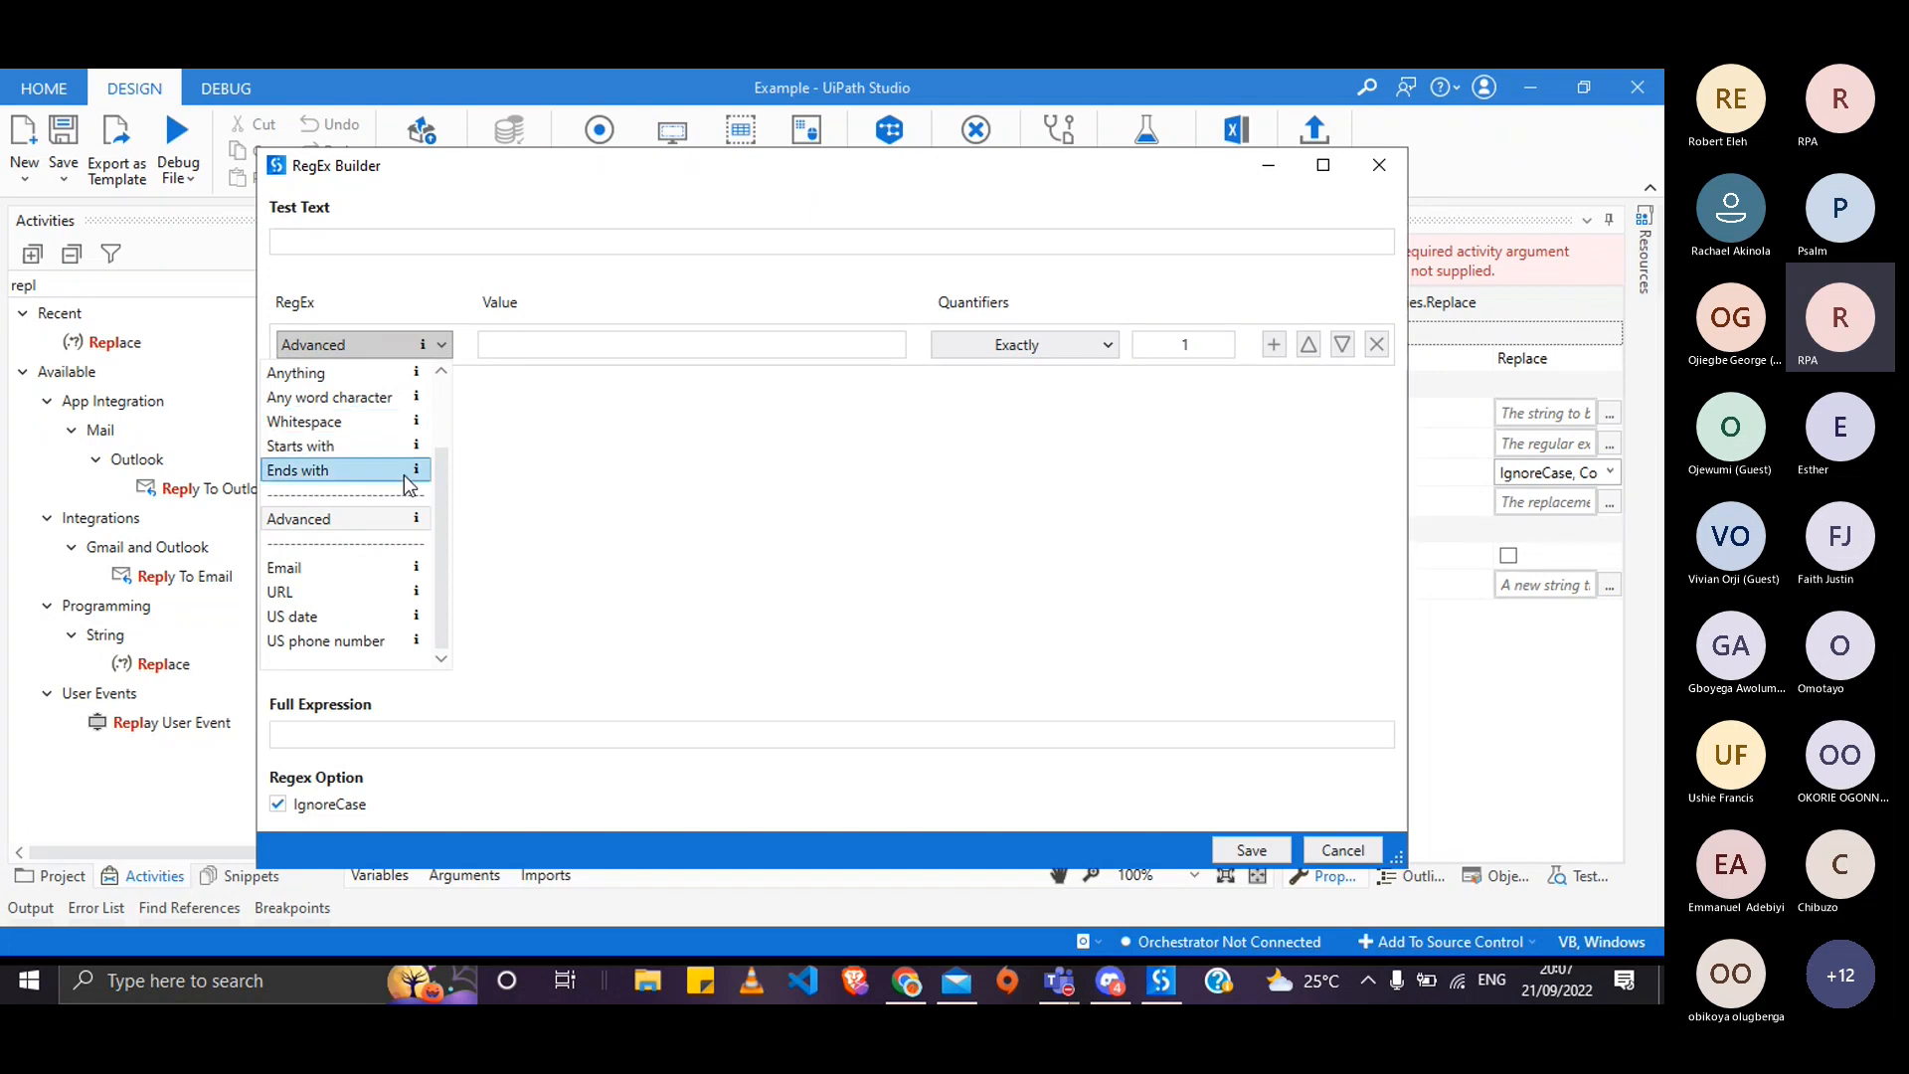
click(345, 566)
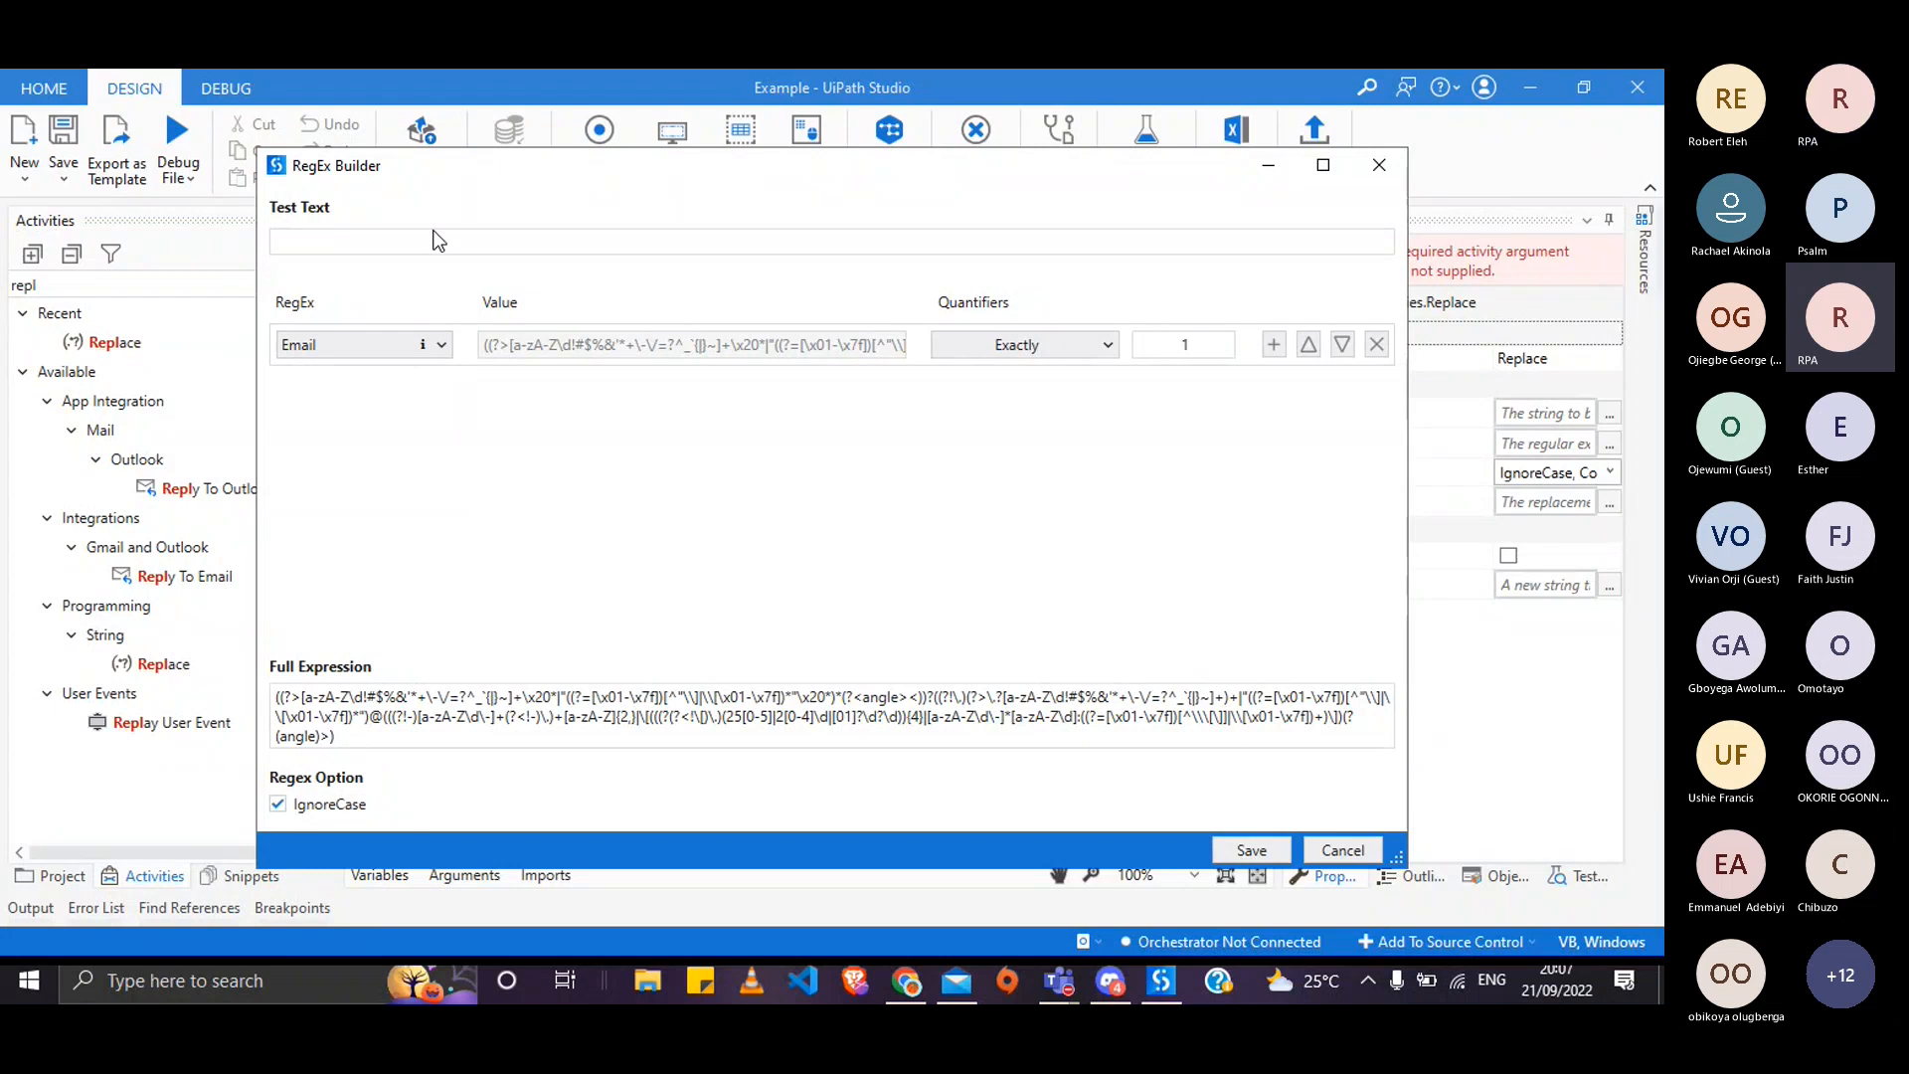
click(430, 345)
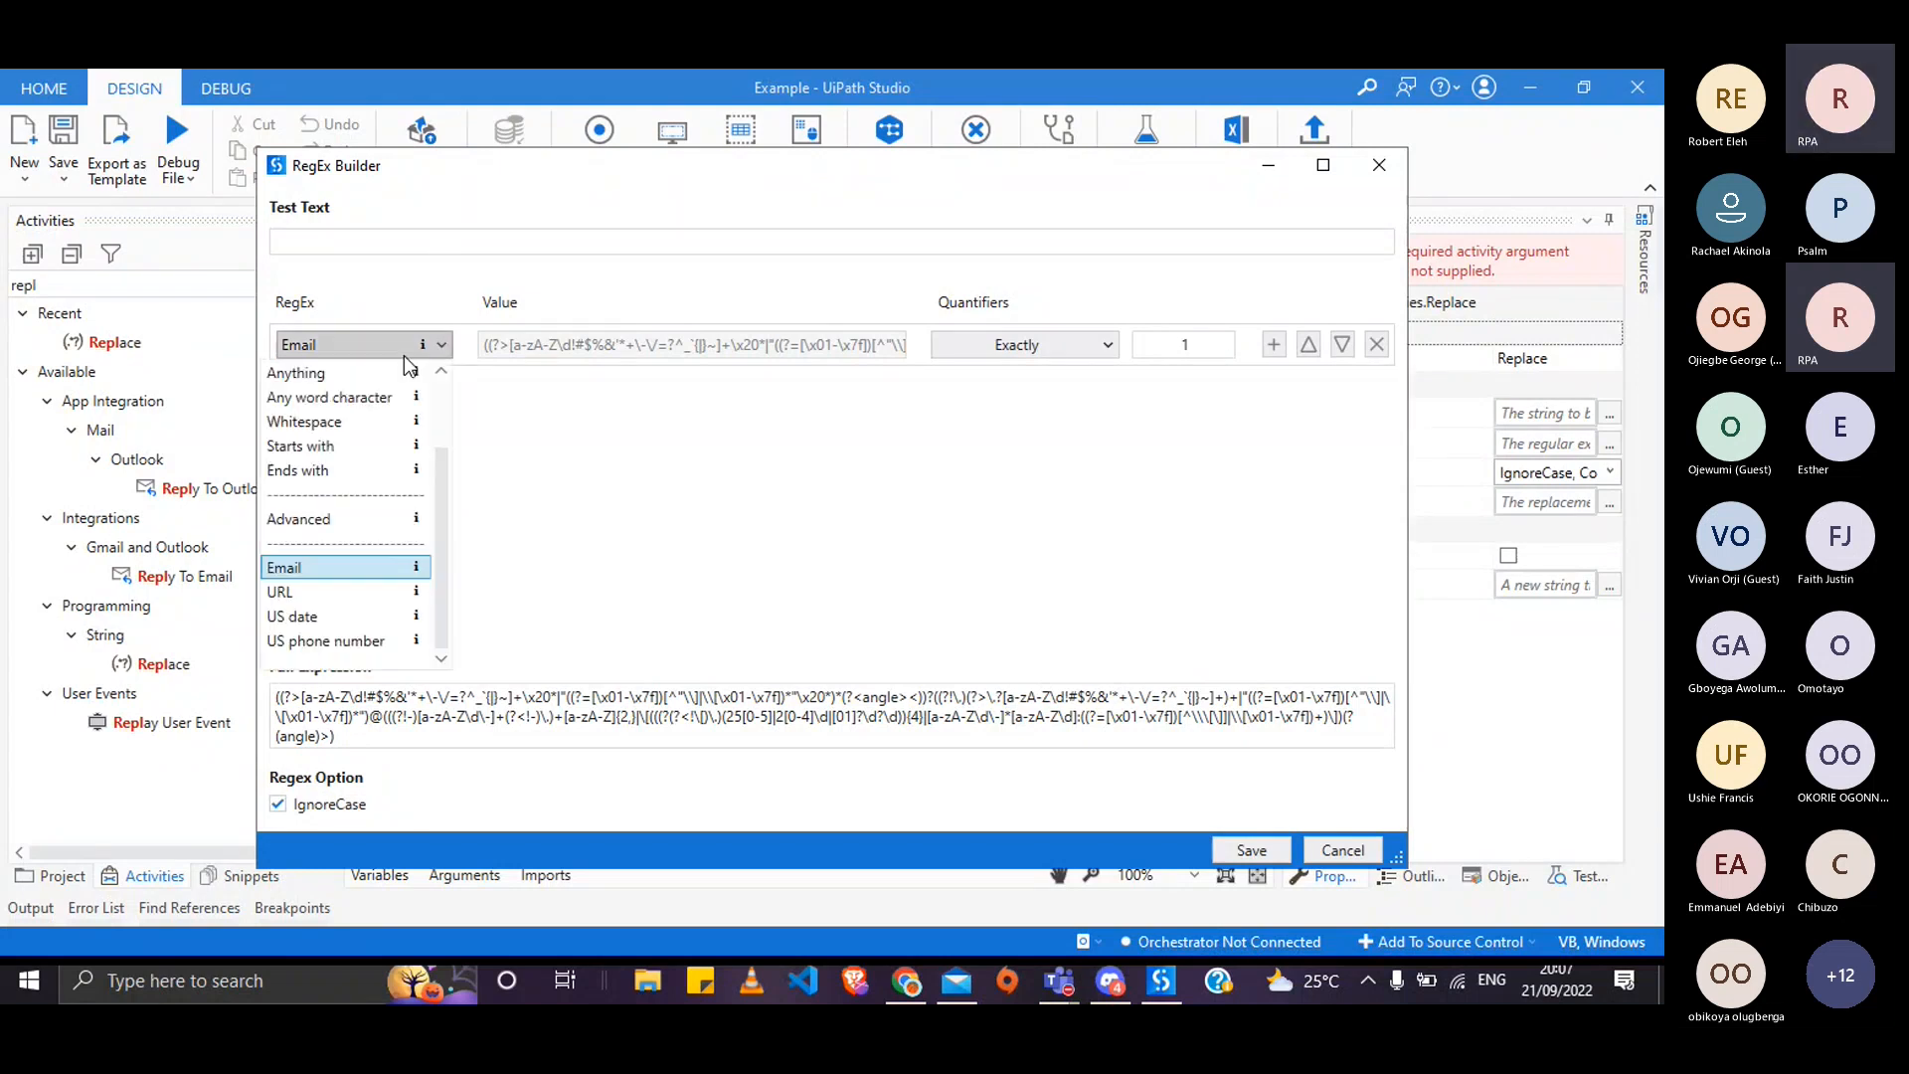
click(354, 594)
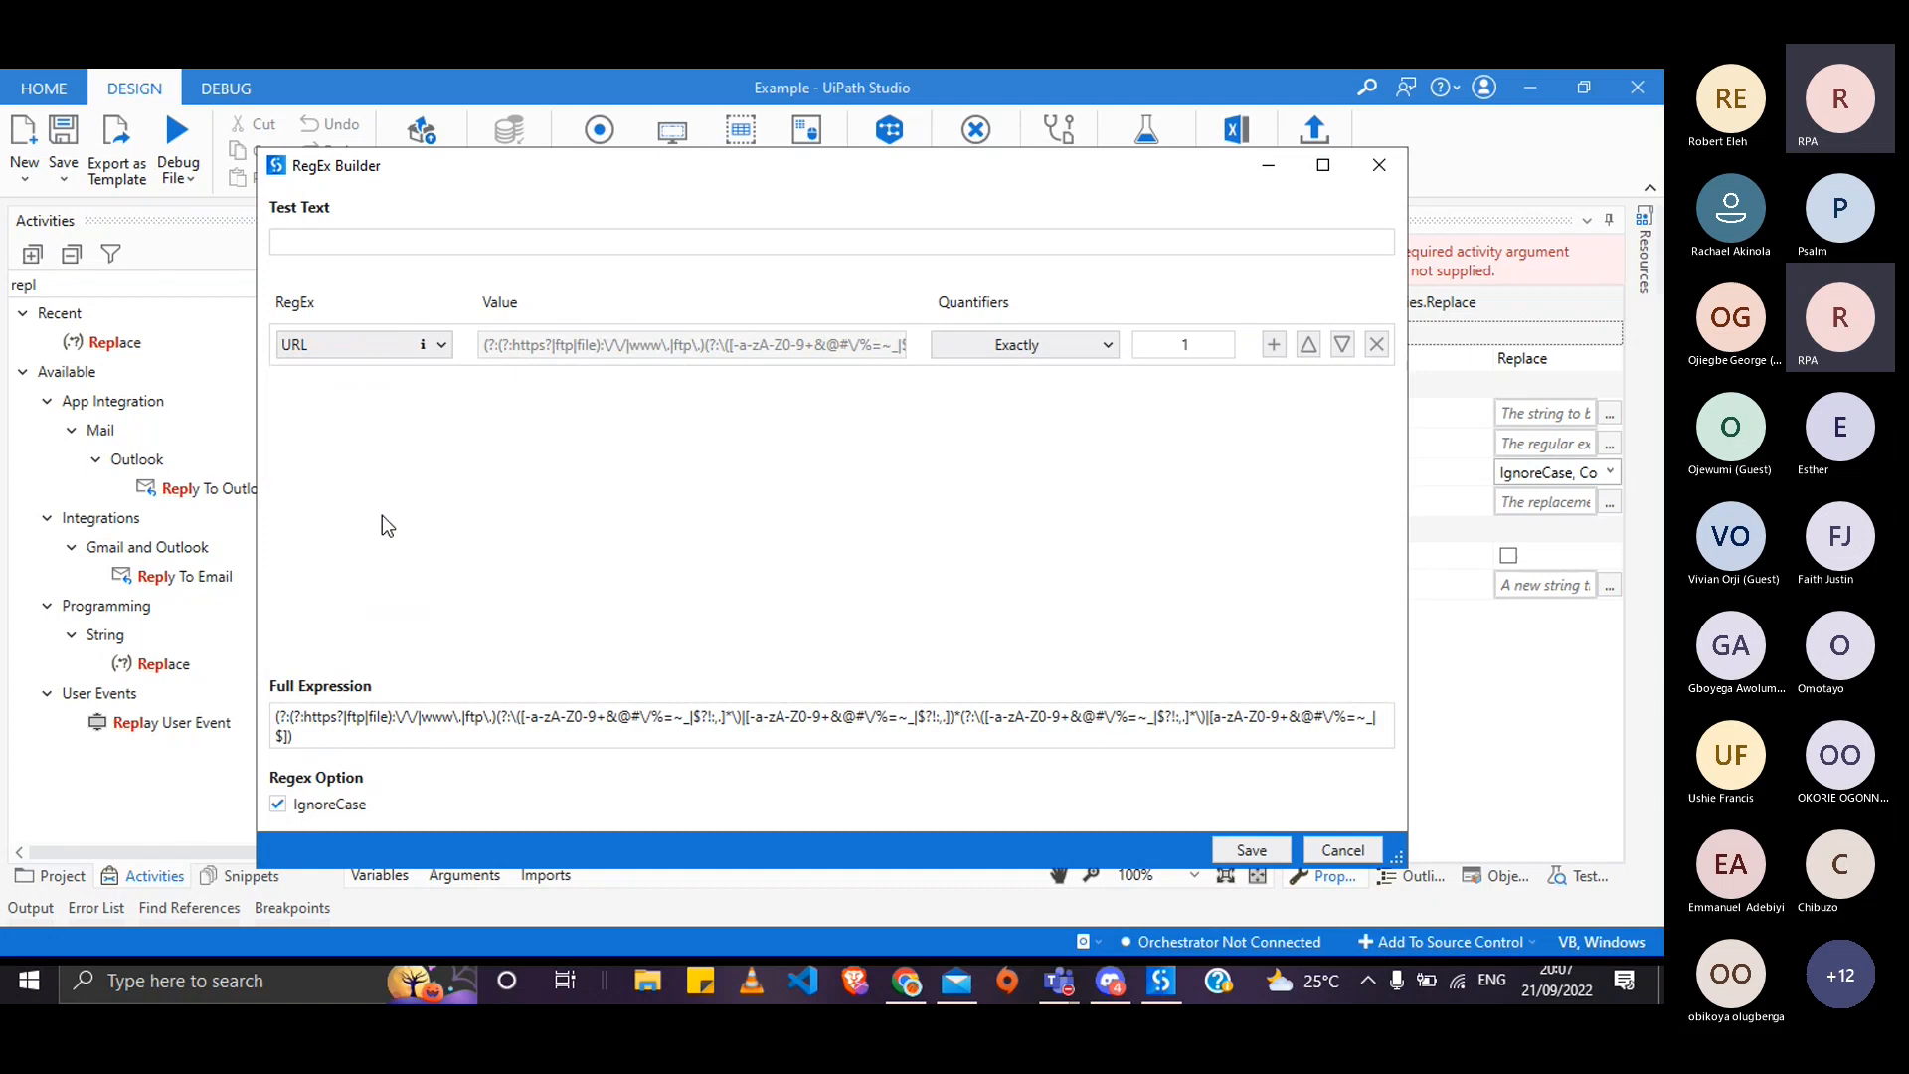
click(442, 346)
click(348, 622)
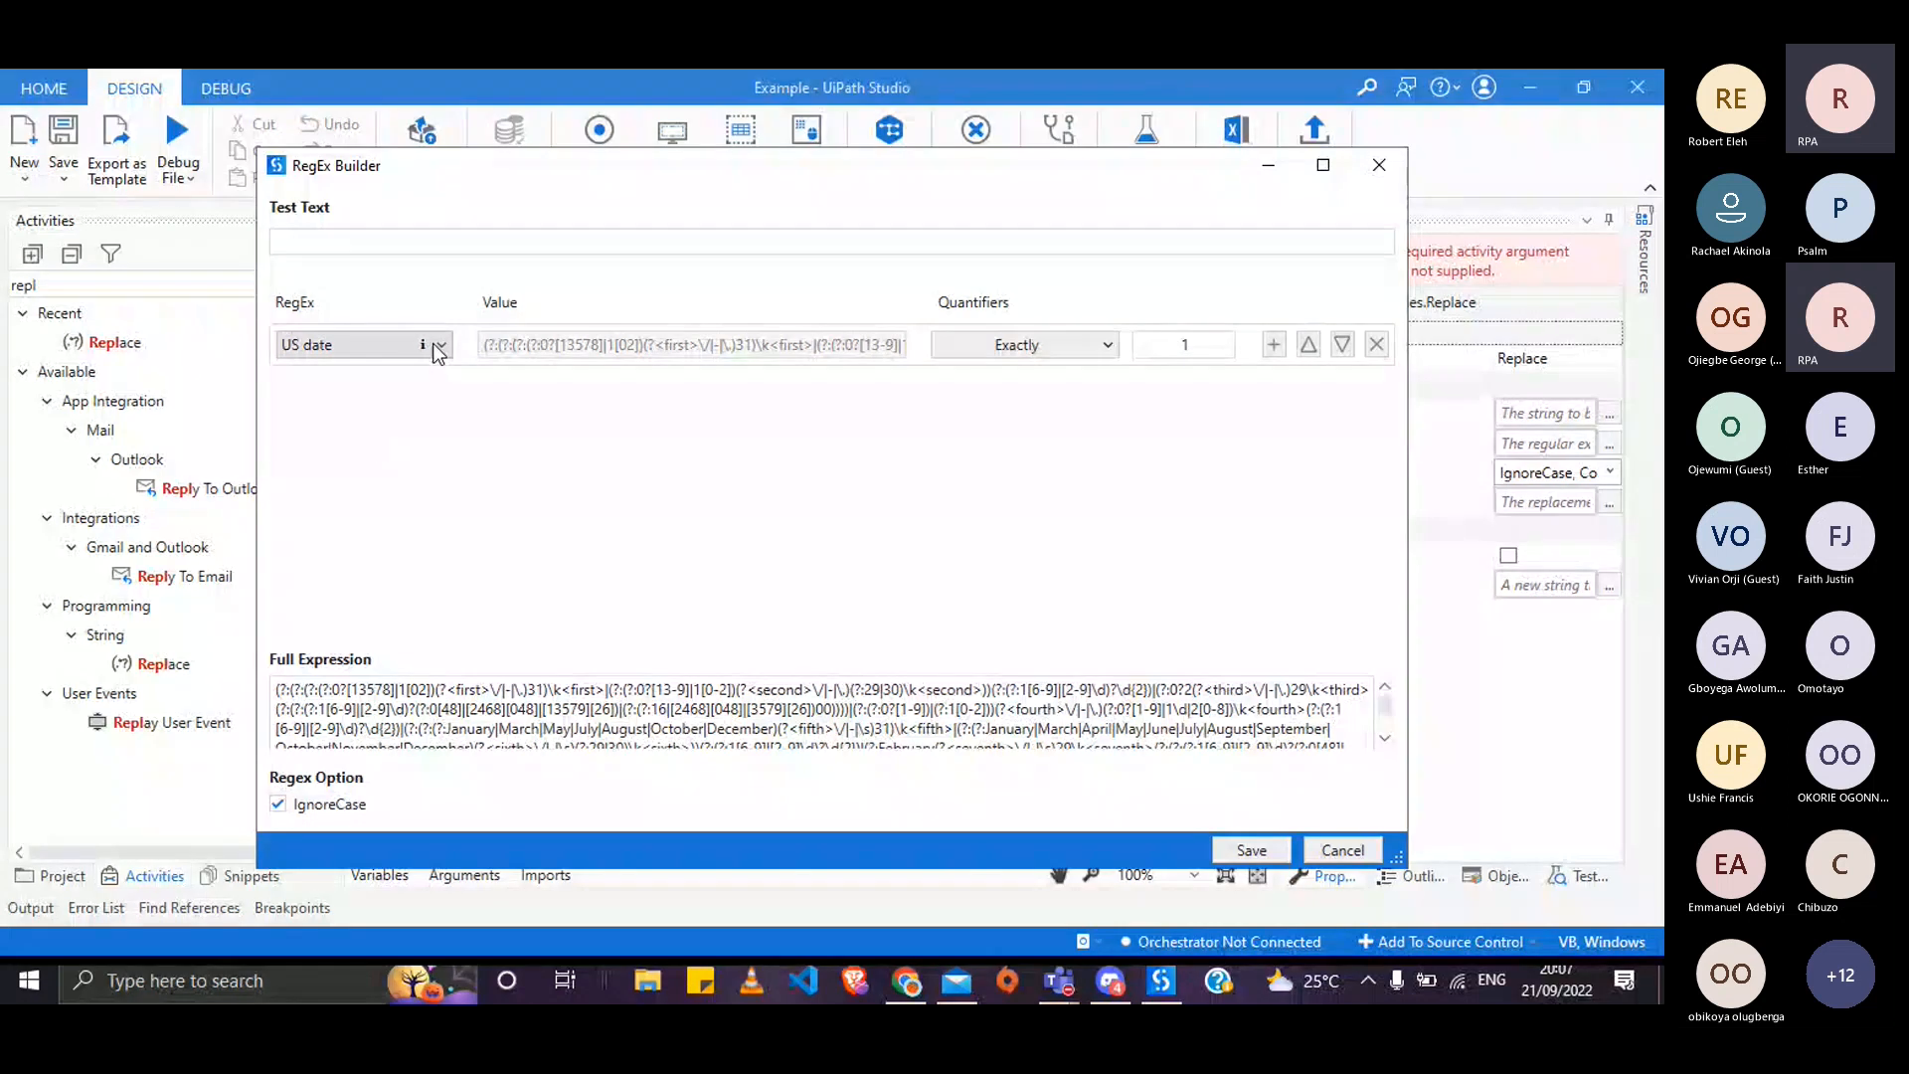
- Keep US date, then reopen the condition list and scroll up toward Digit
click(434, 345)
click(326, 655)
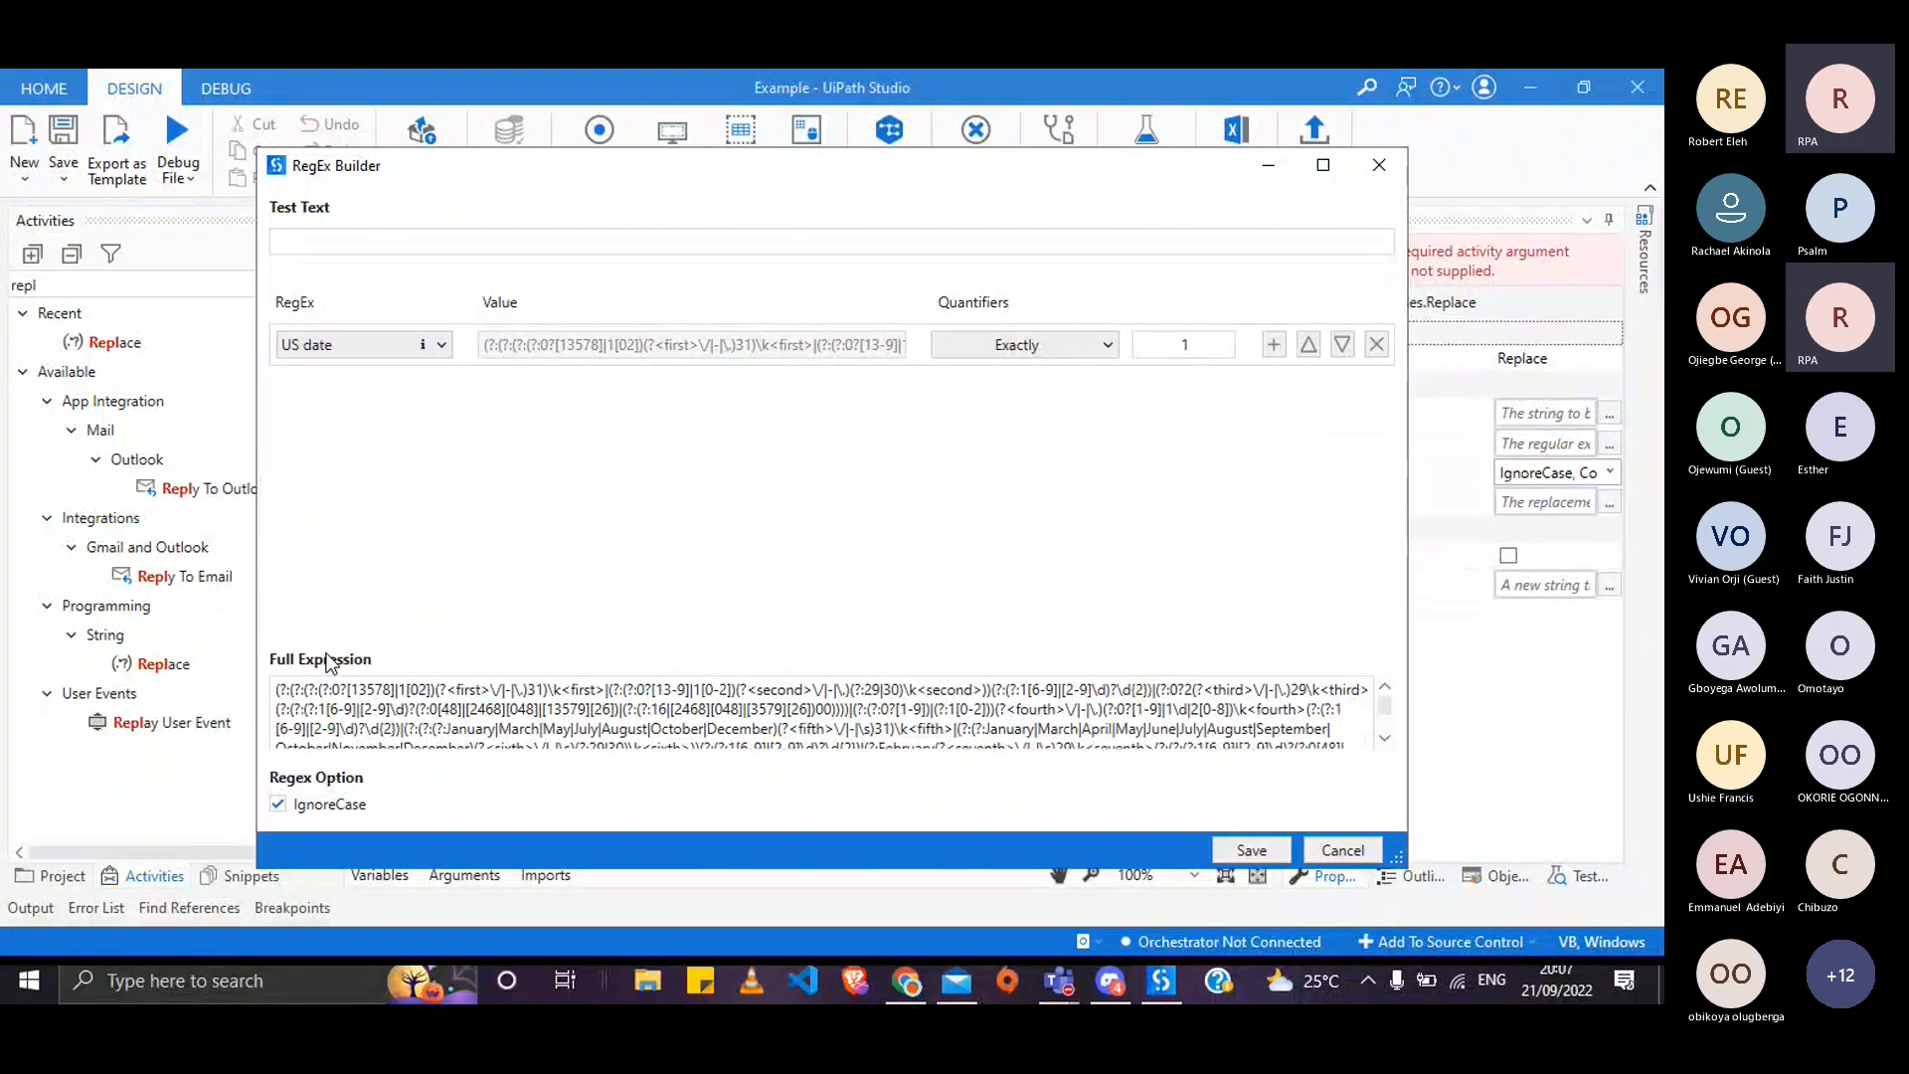
click(402, 345)
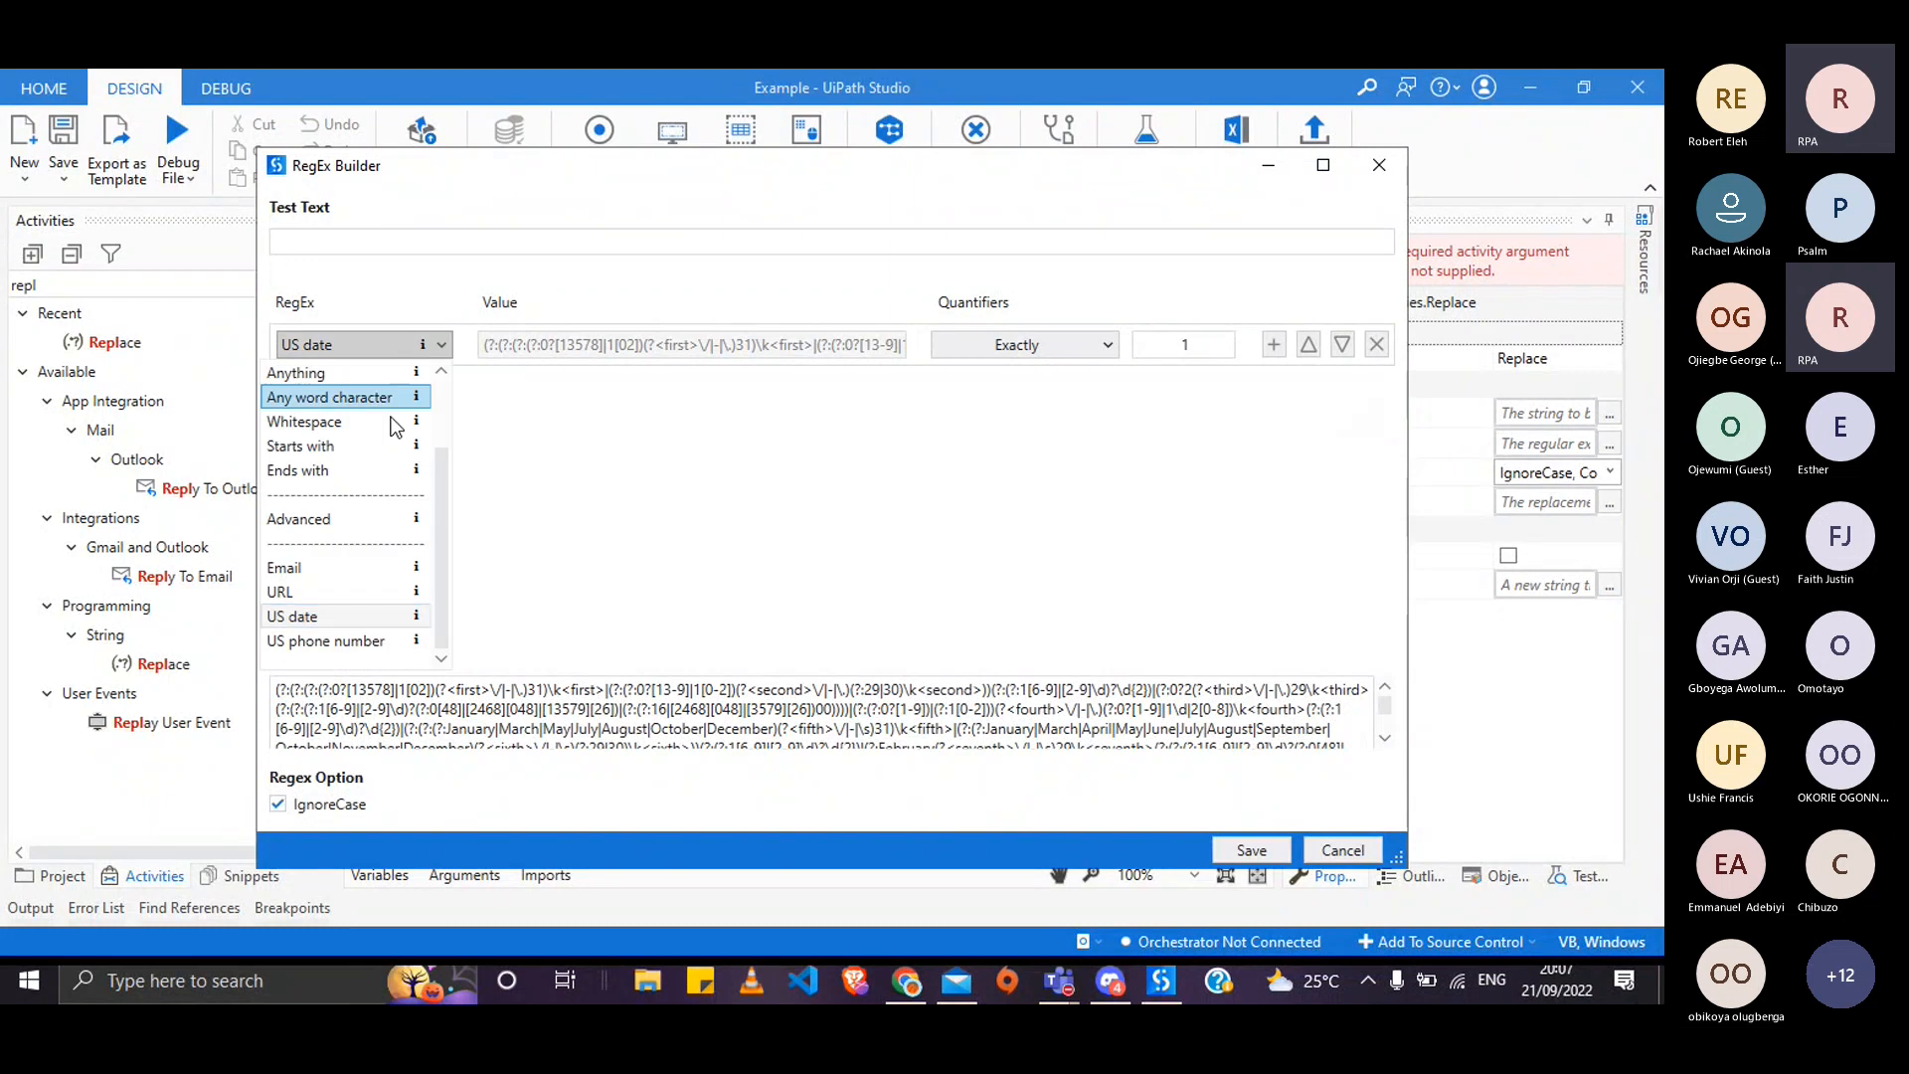
scroll(434, 447, up, 2)
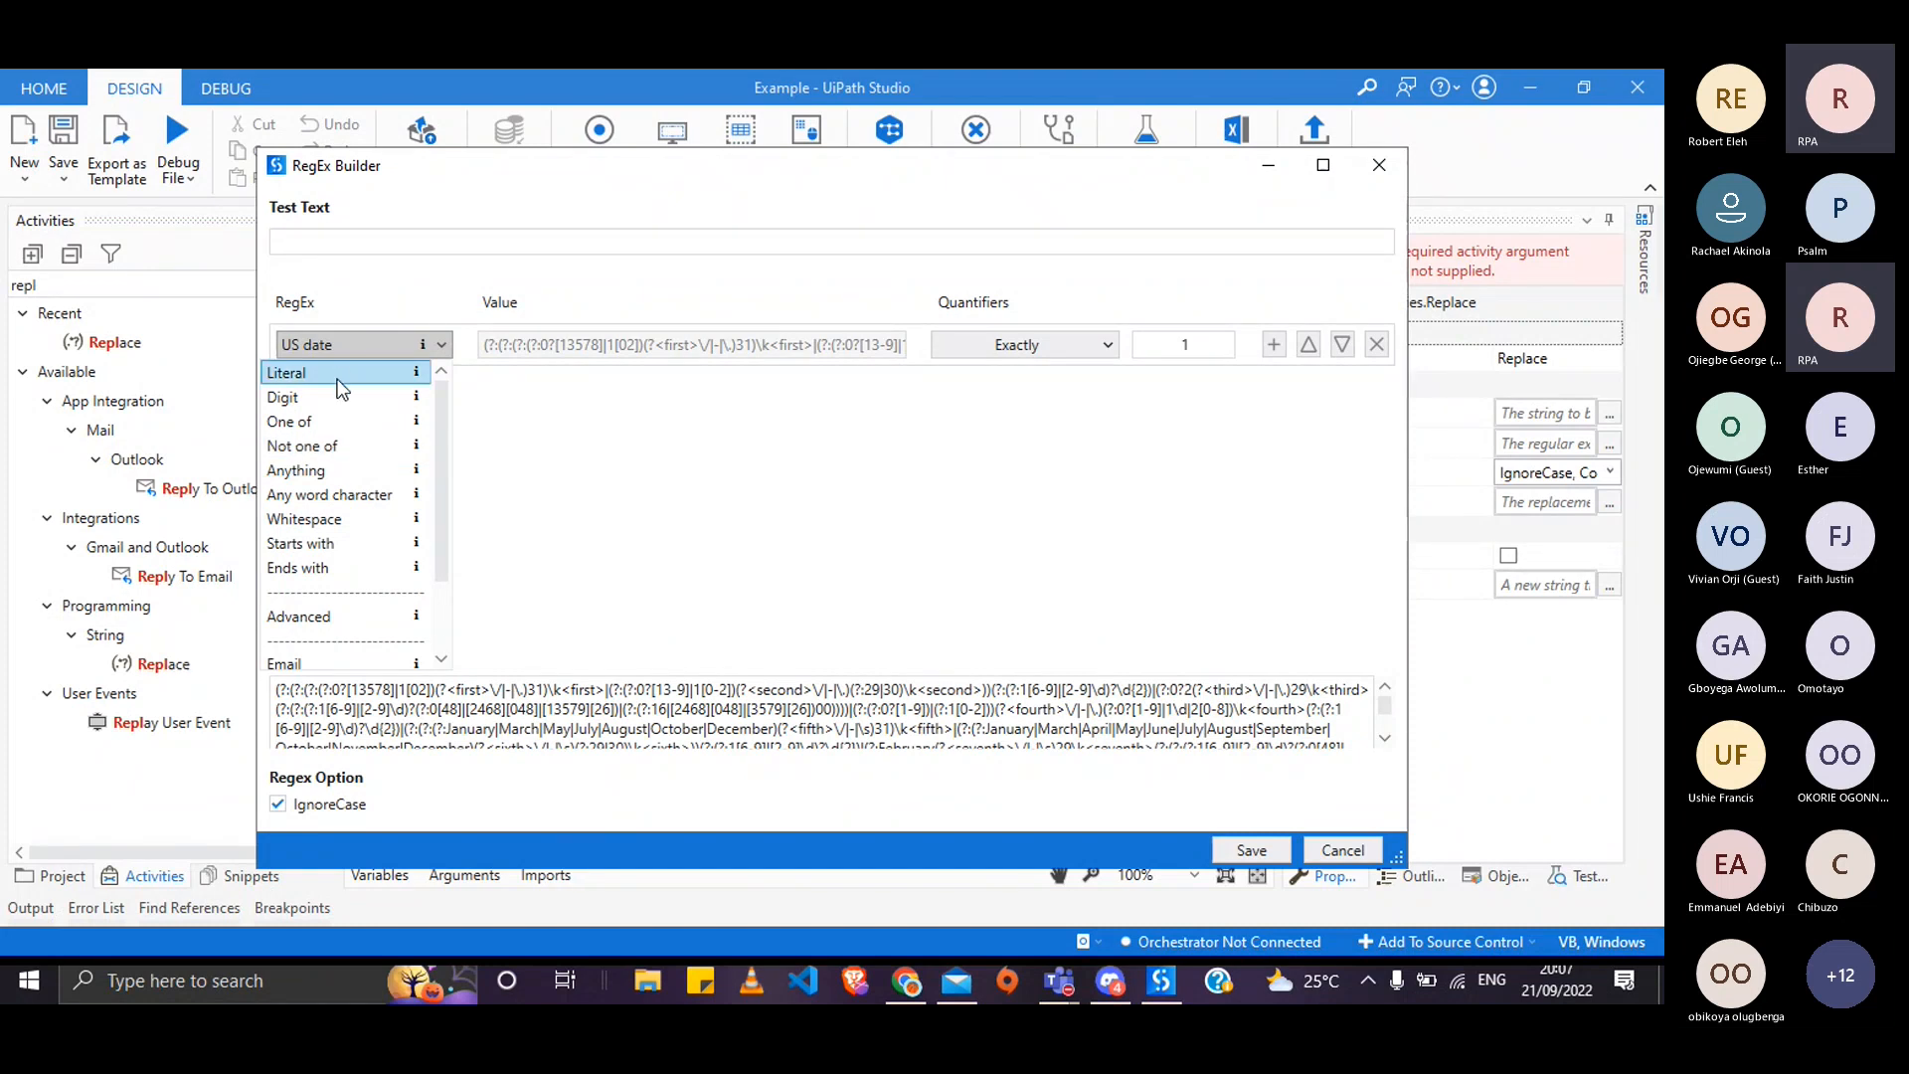
- Choose Digit, try 'Between x and y times' (1, 2), then use 'Any (0 or more)' for (\d*)
click(354, 401)
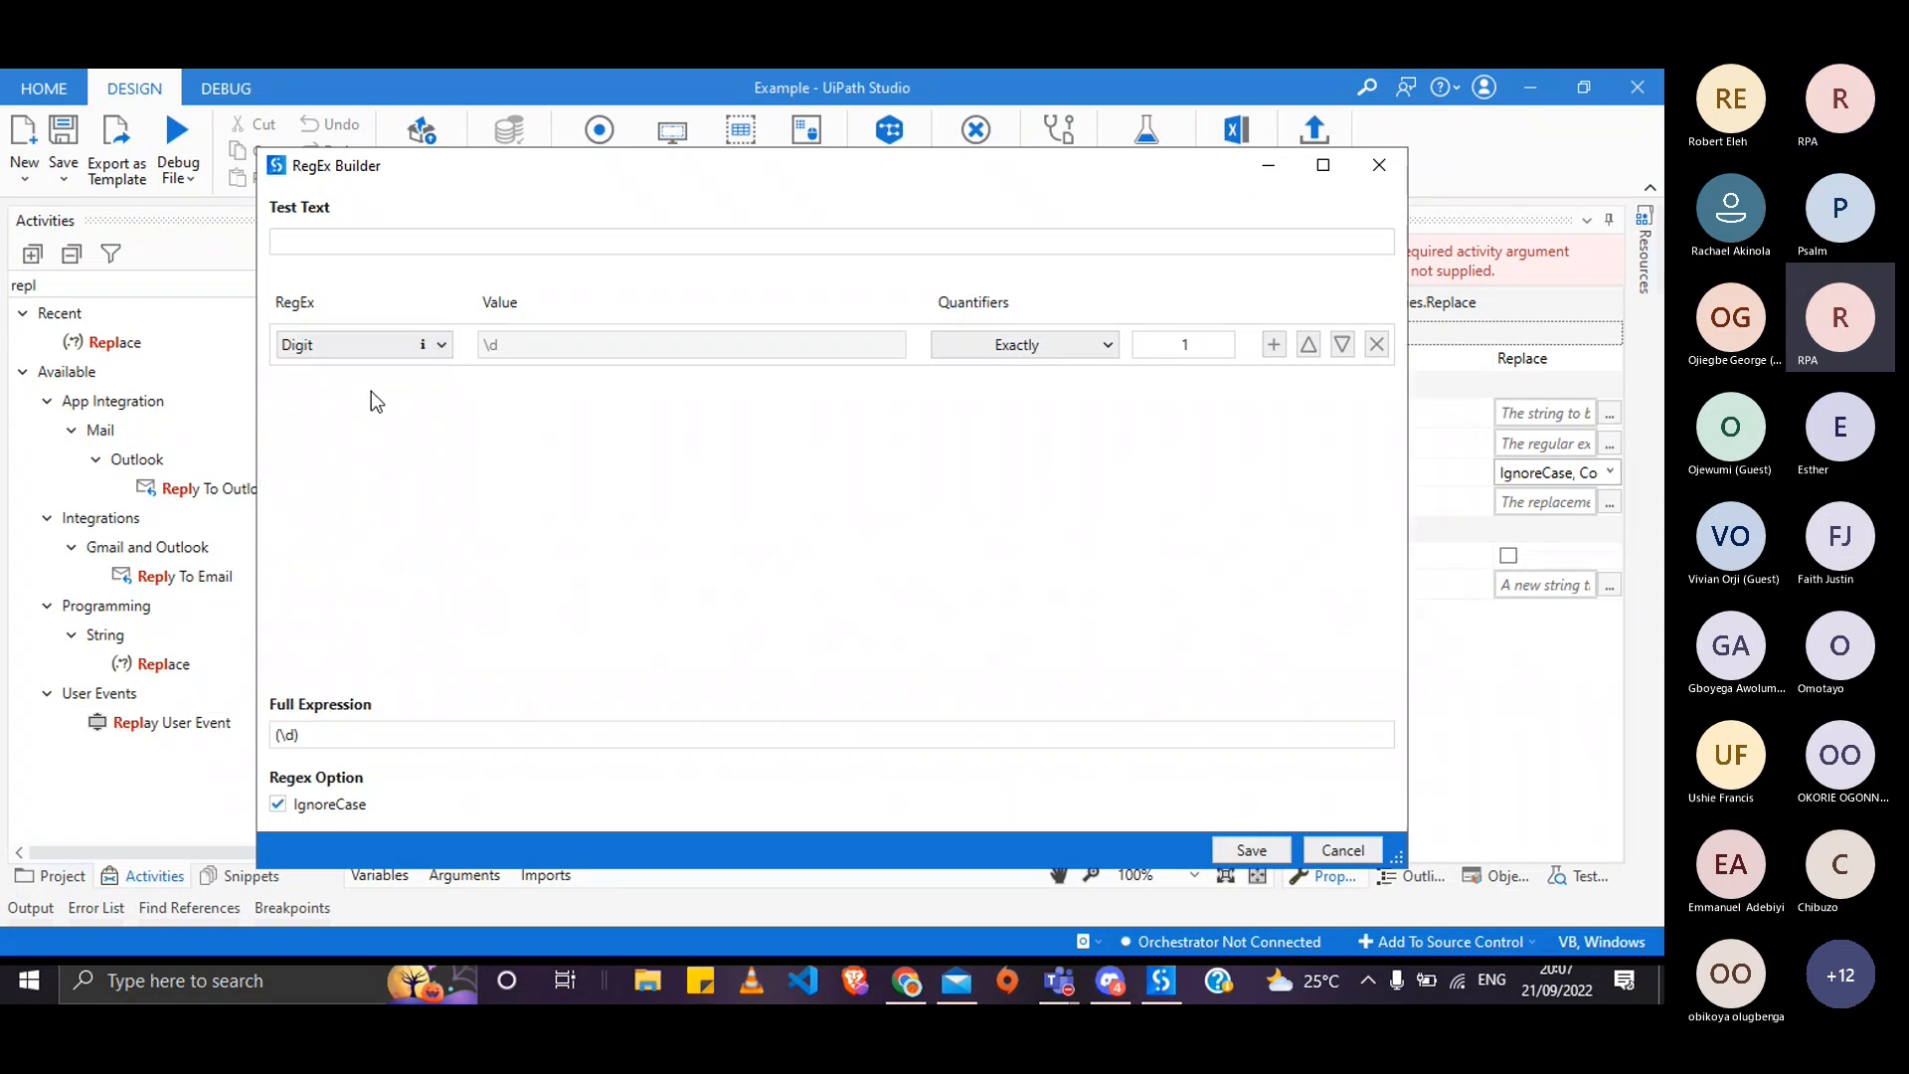
click(1102, 348)
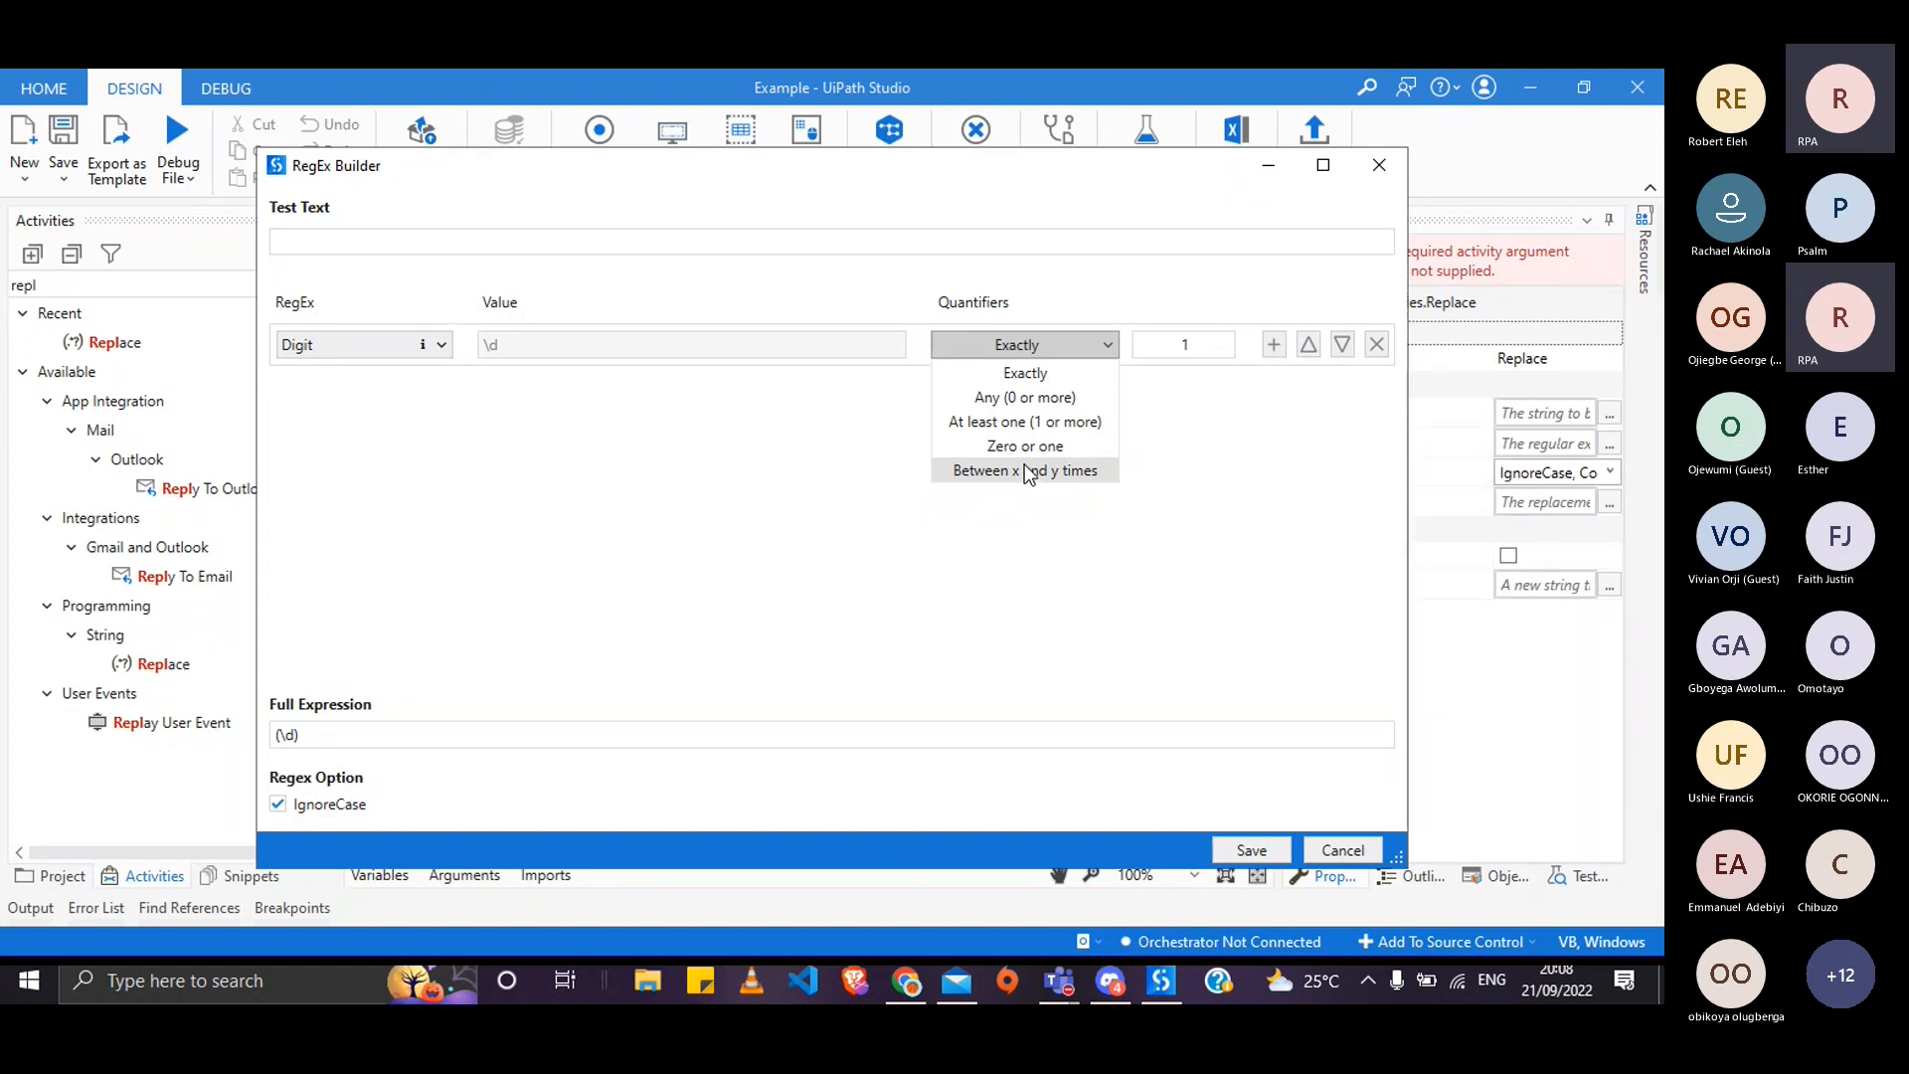
click(1026, 471)
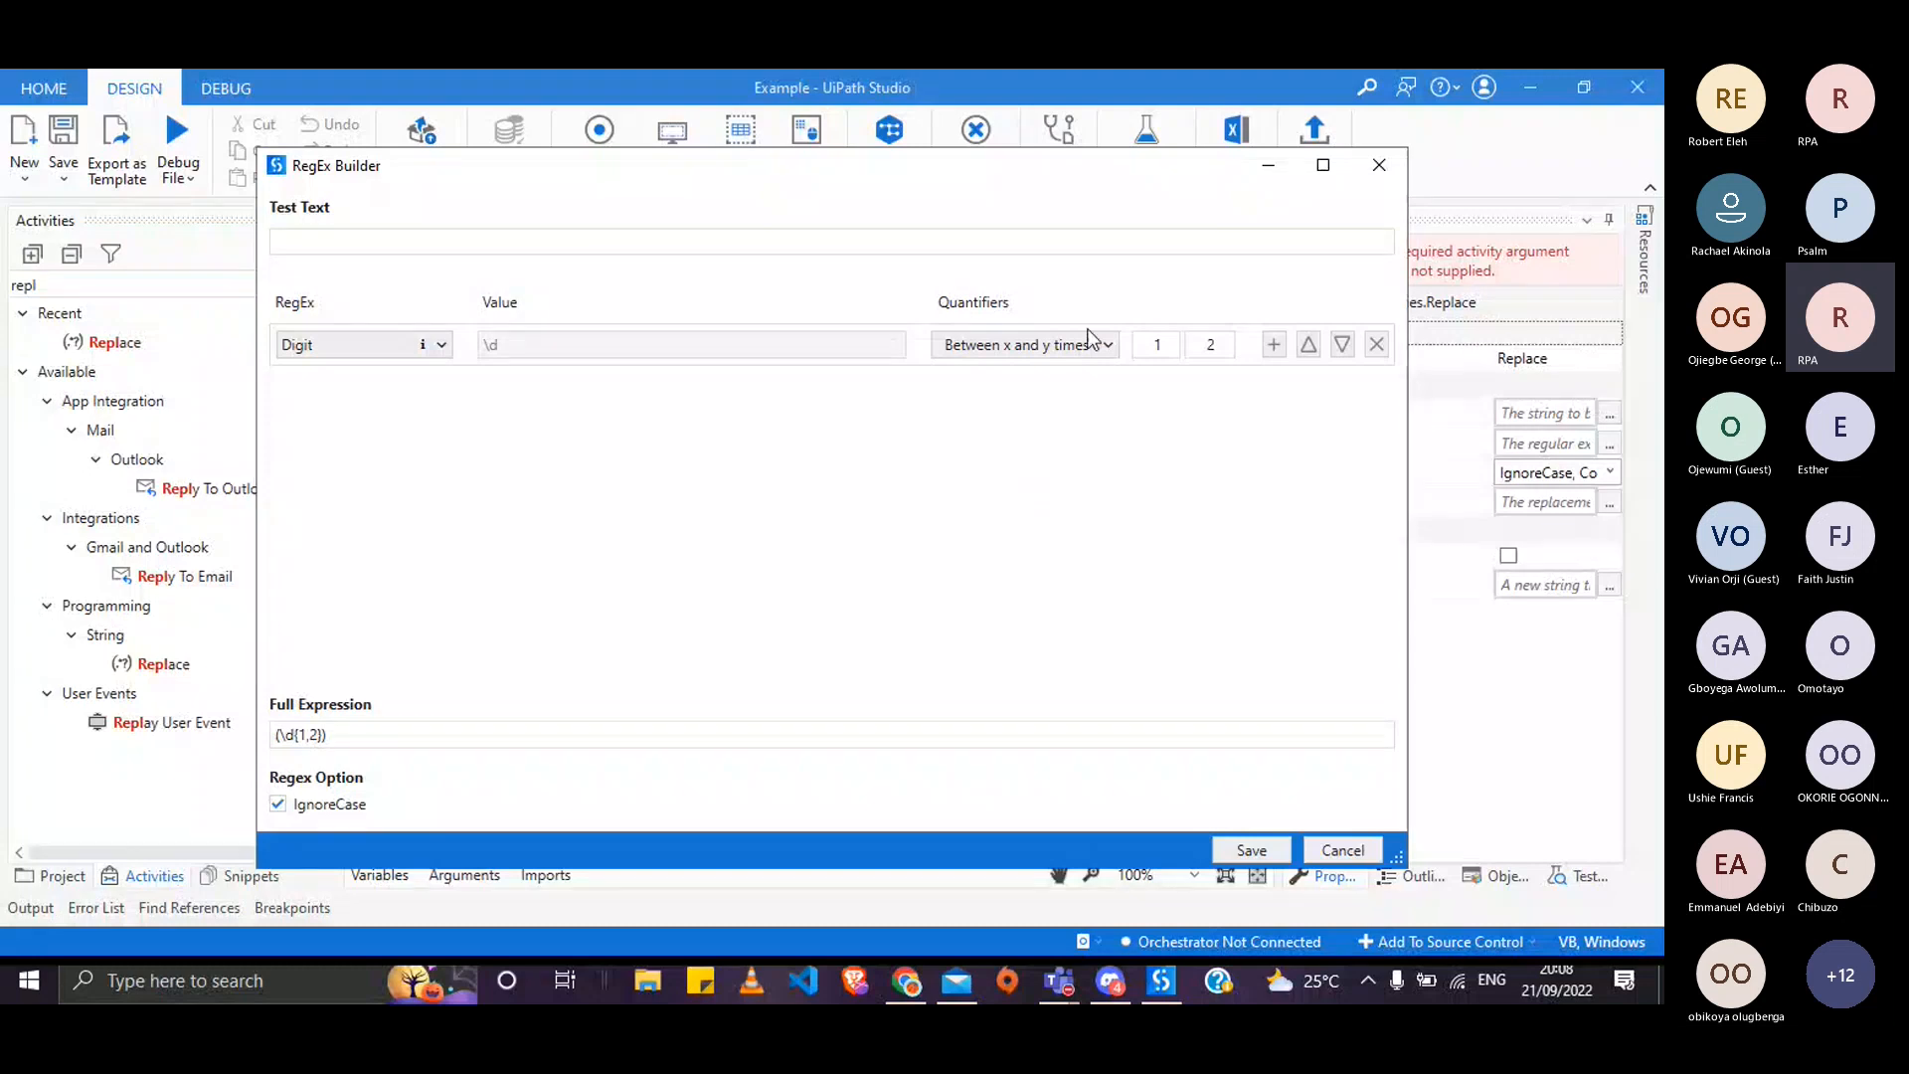
click(1056, 344)
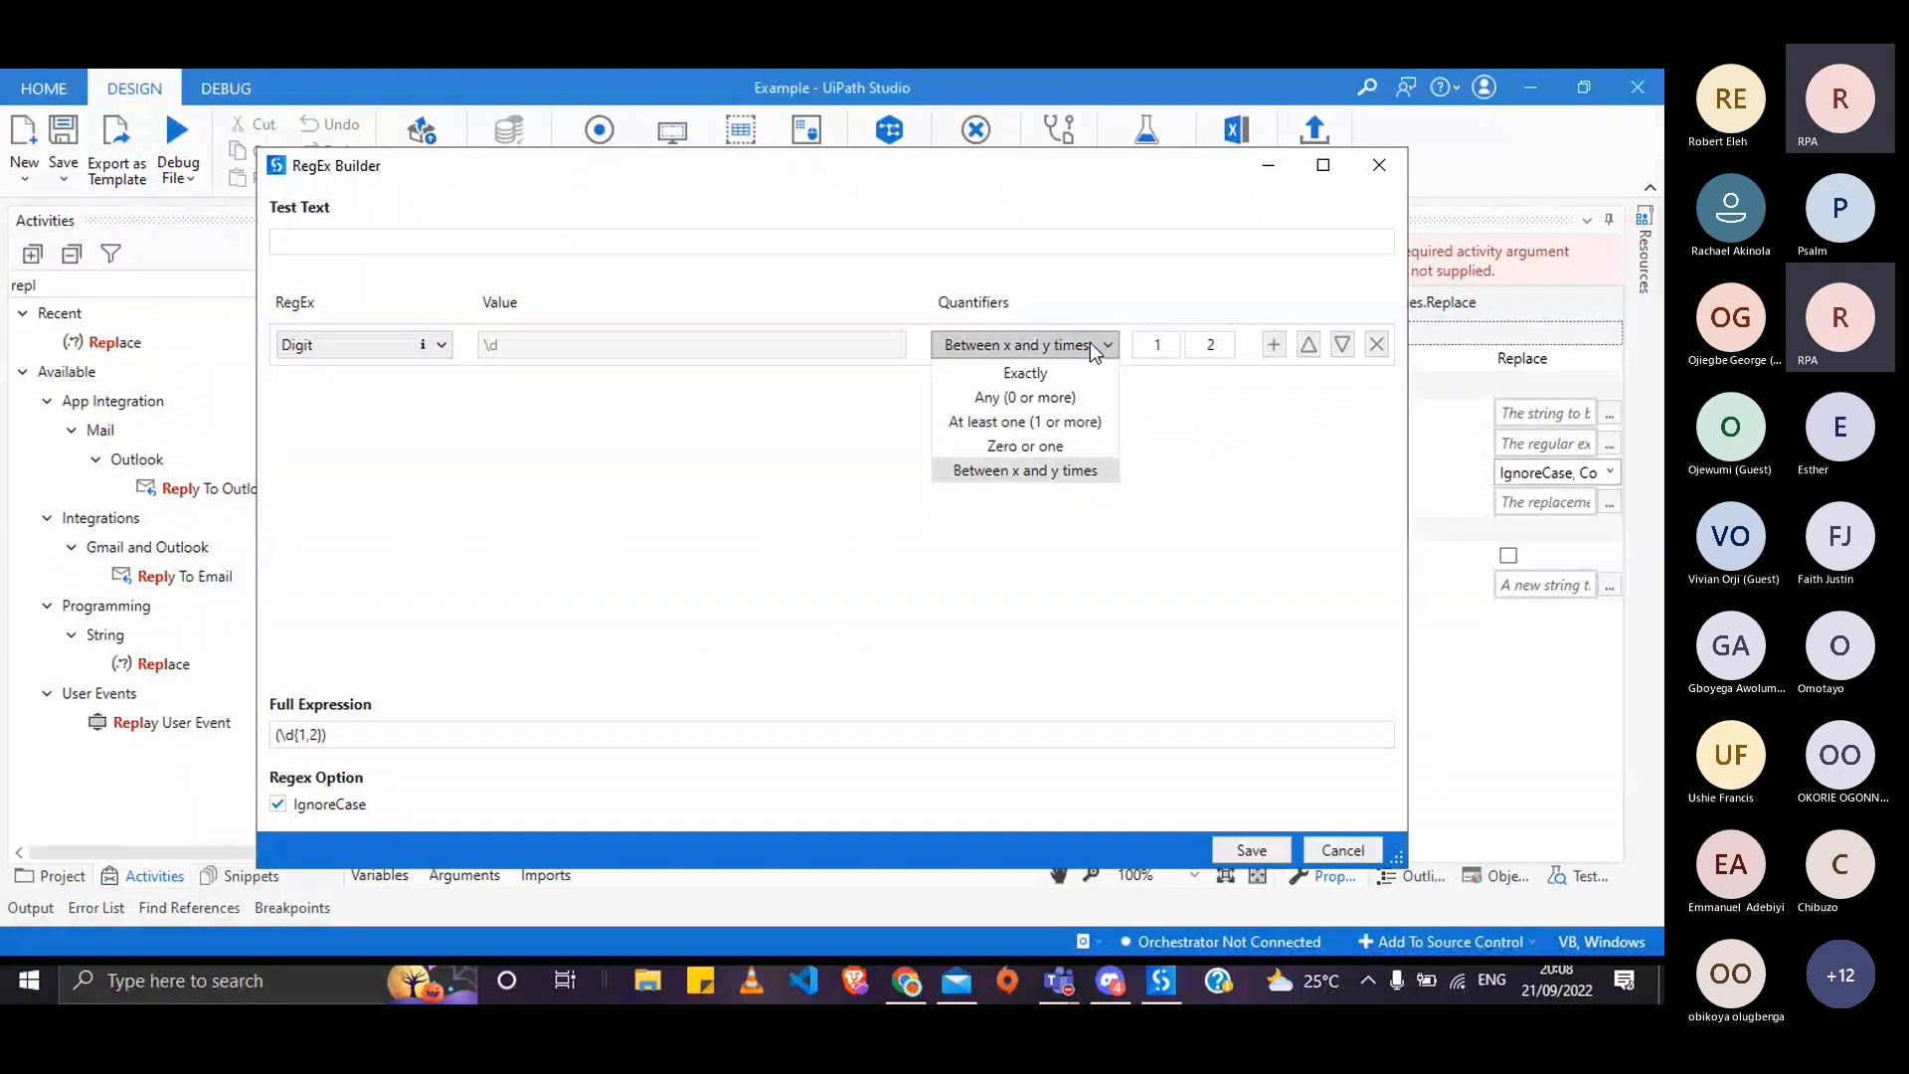
click(1047, 399)
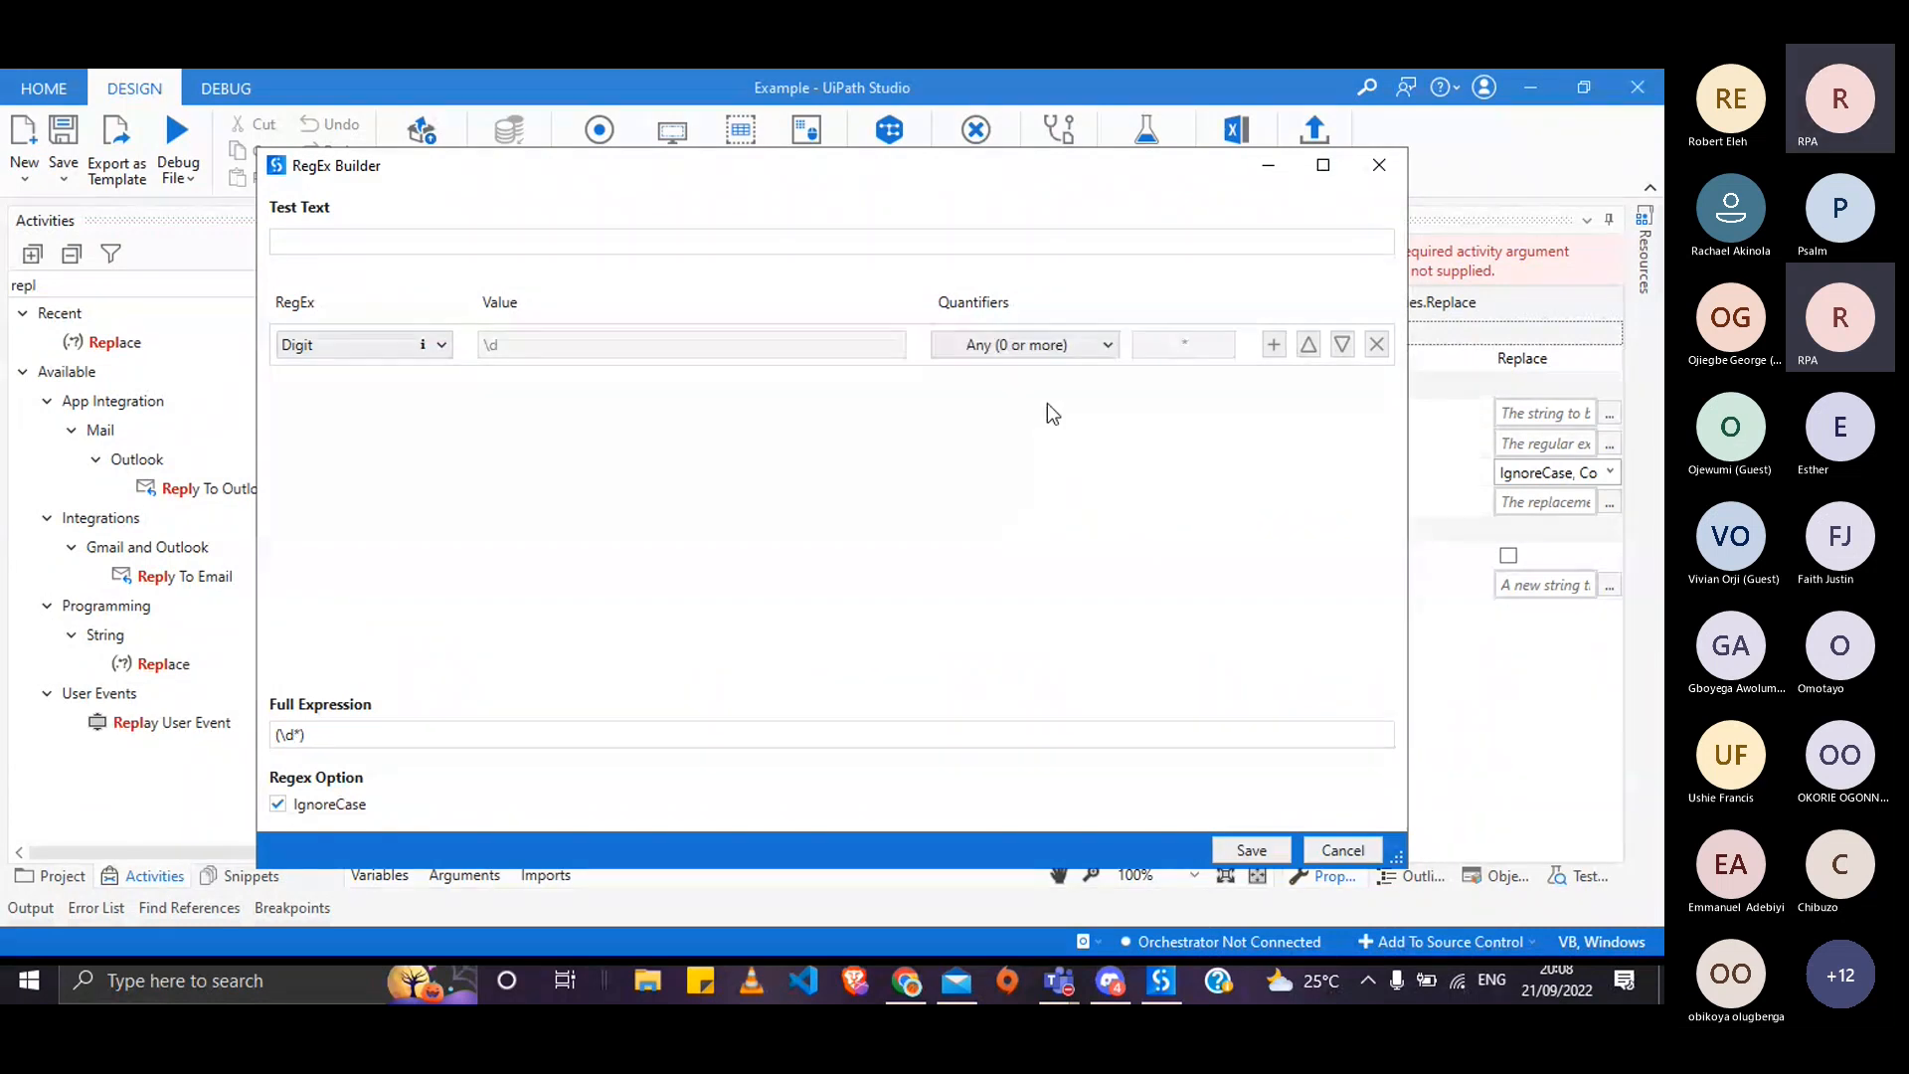
- Add a Literal abc row quantified 'Any (0 or more)' for (\d*)(?:abc)*, then return to the lesson PDF
click(1274, 344)
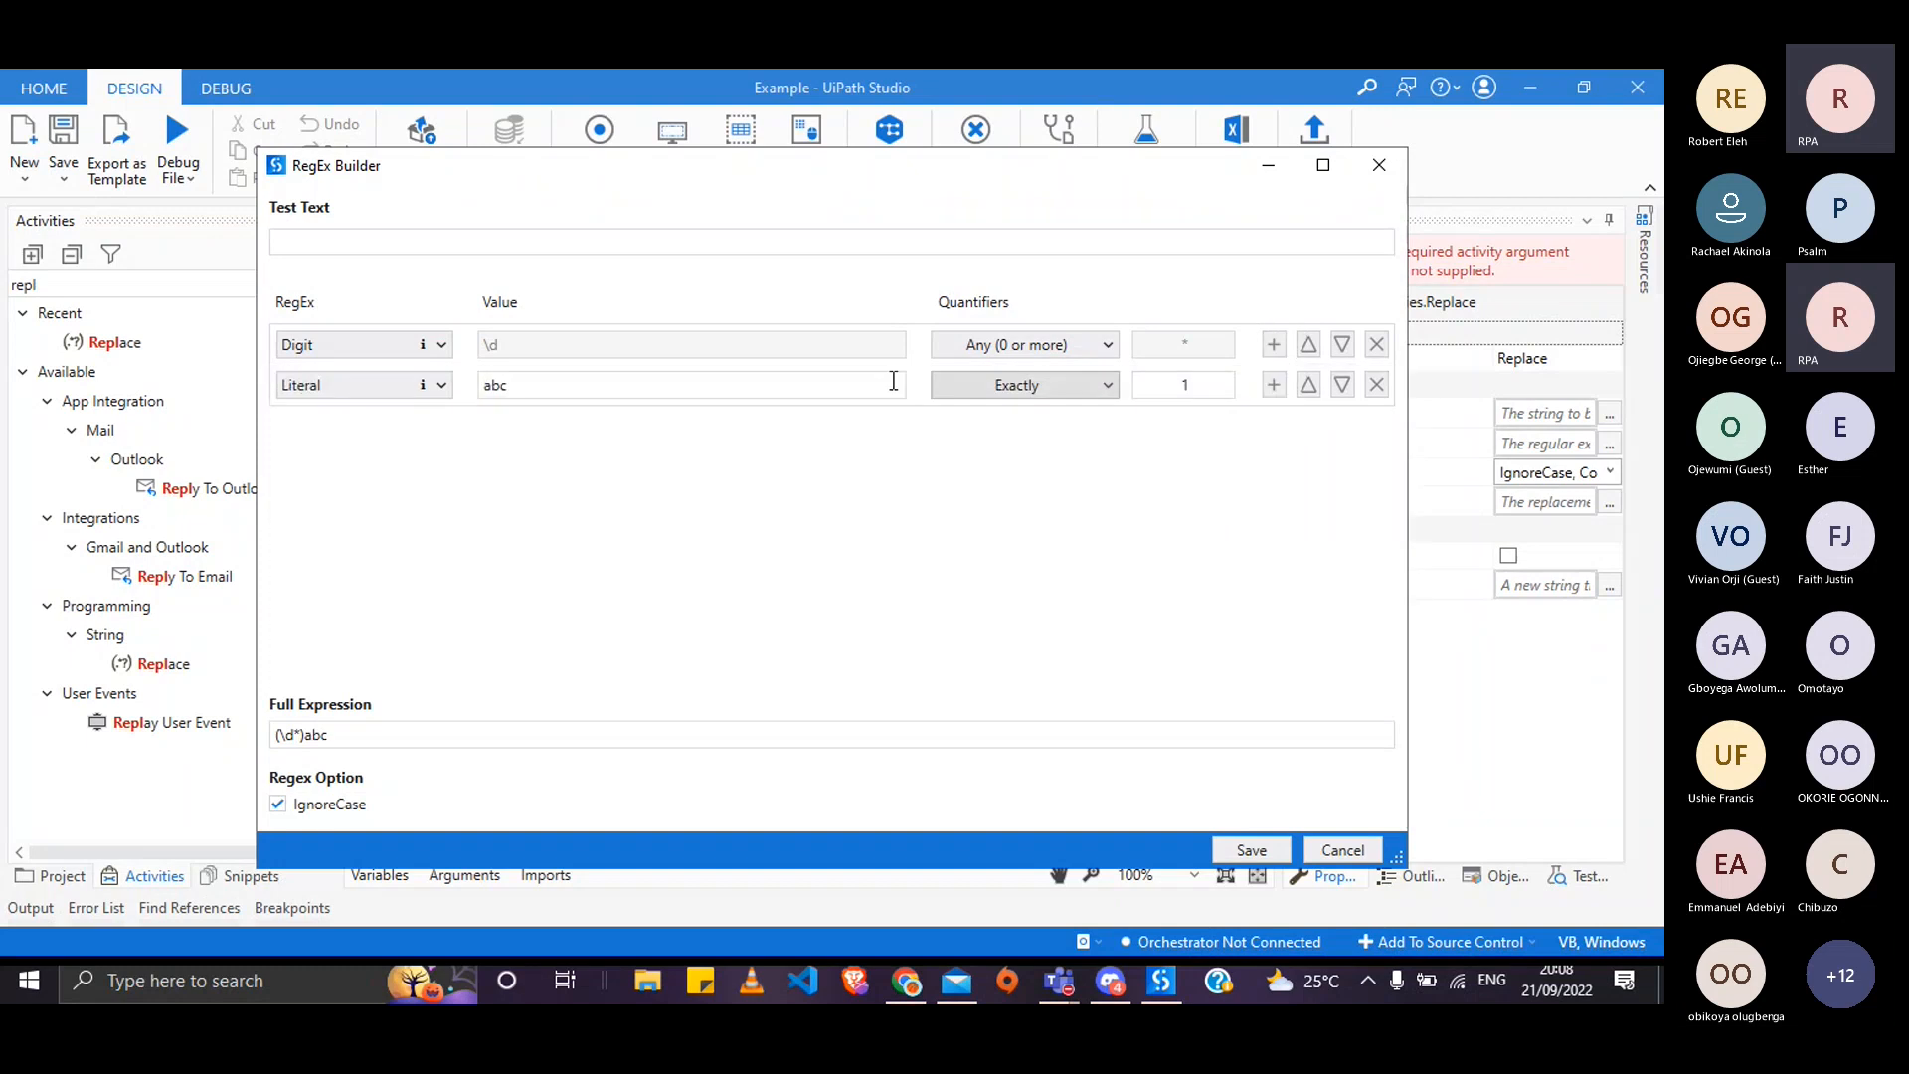
click(442, 385)
click(381, 413)
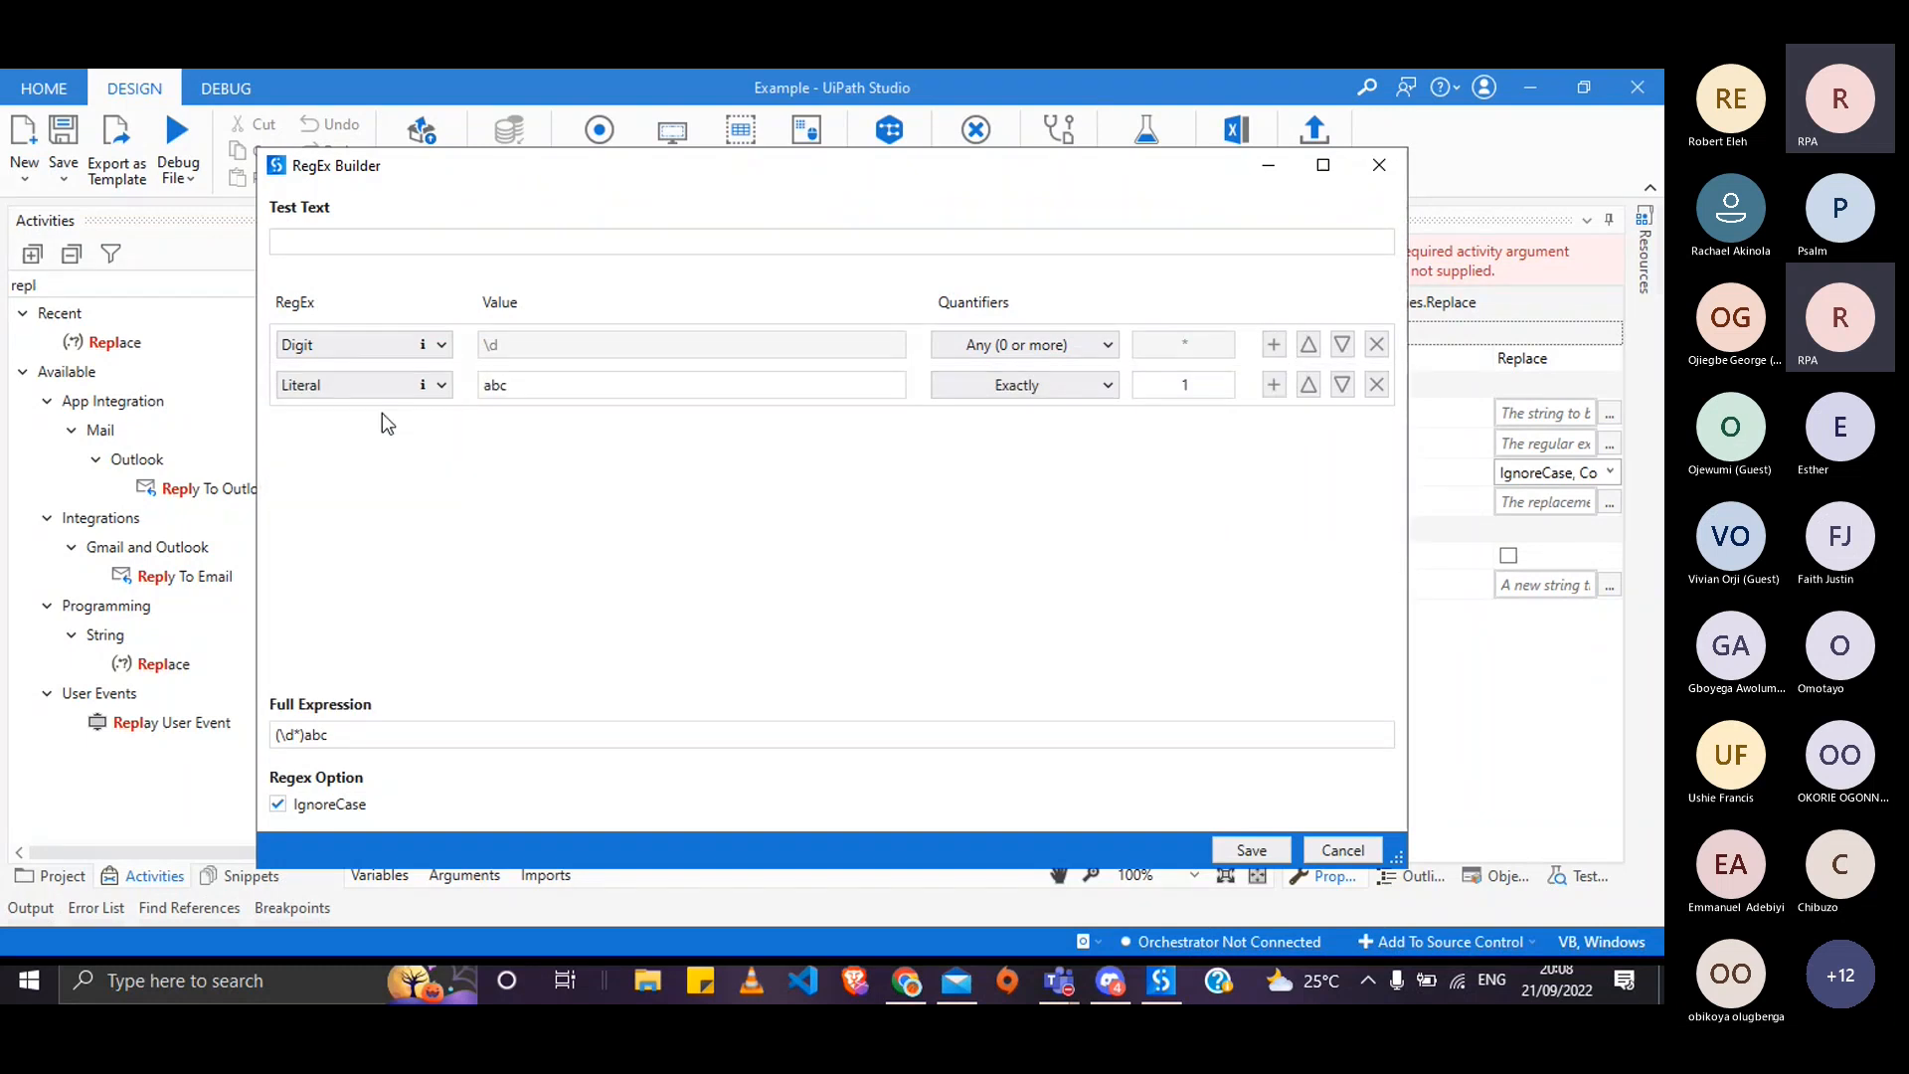
click(1047, 395)
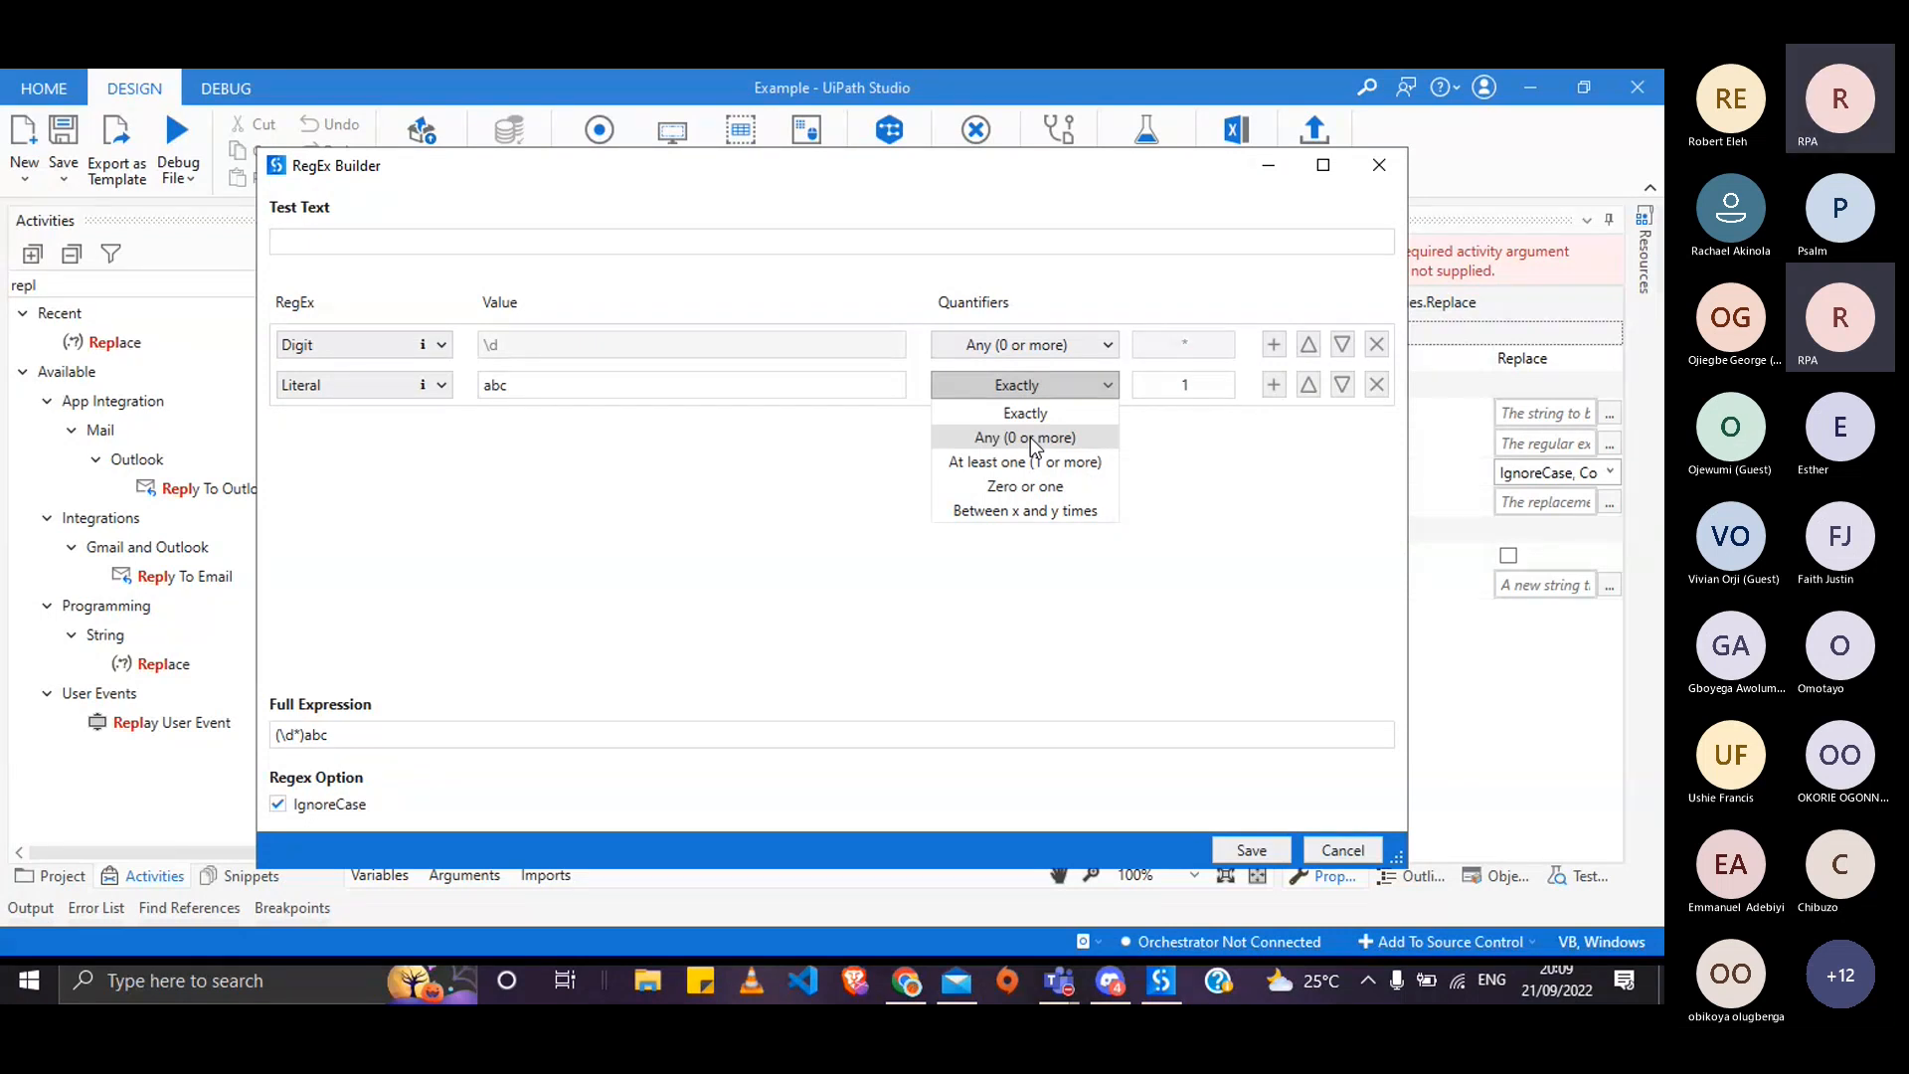
click(1024, 438)
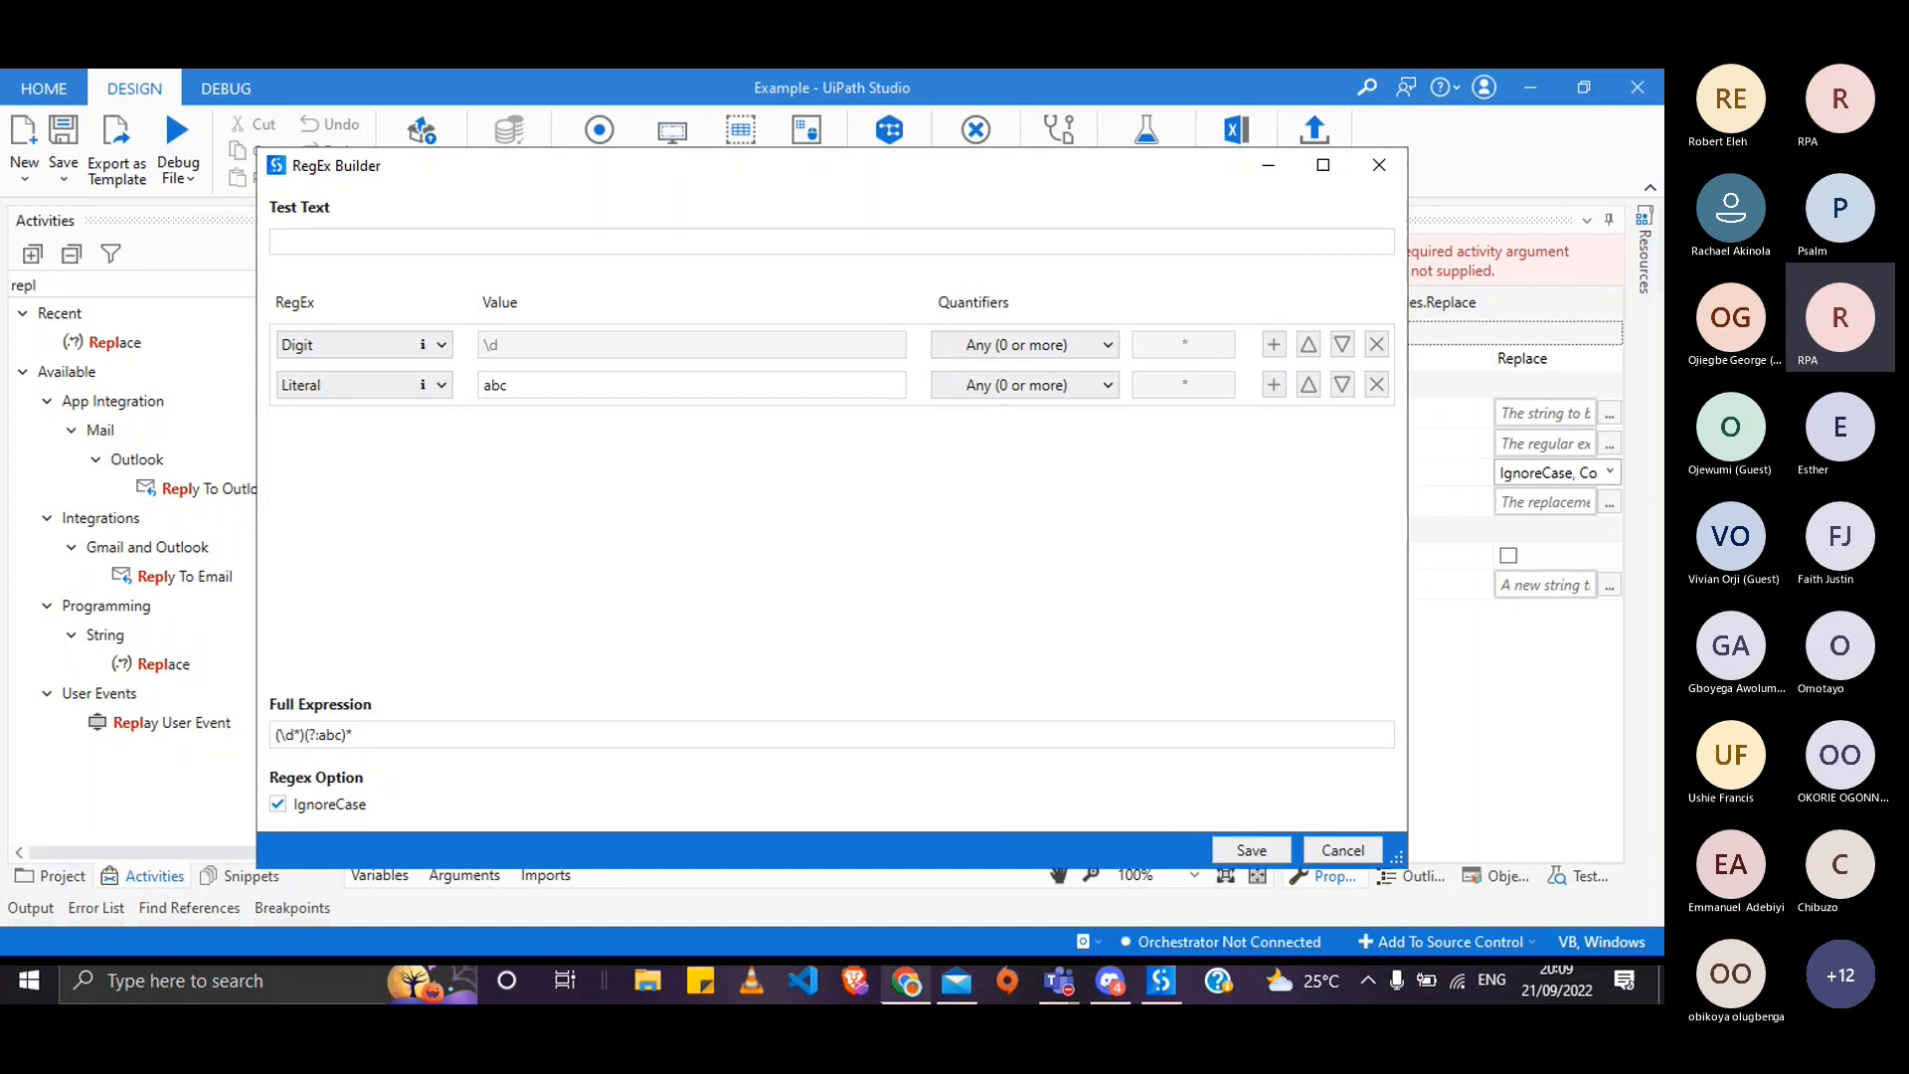
click(905, 985)
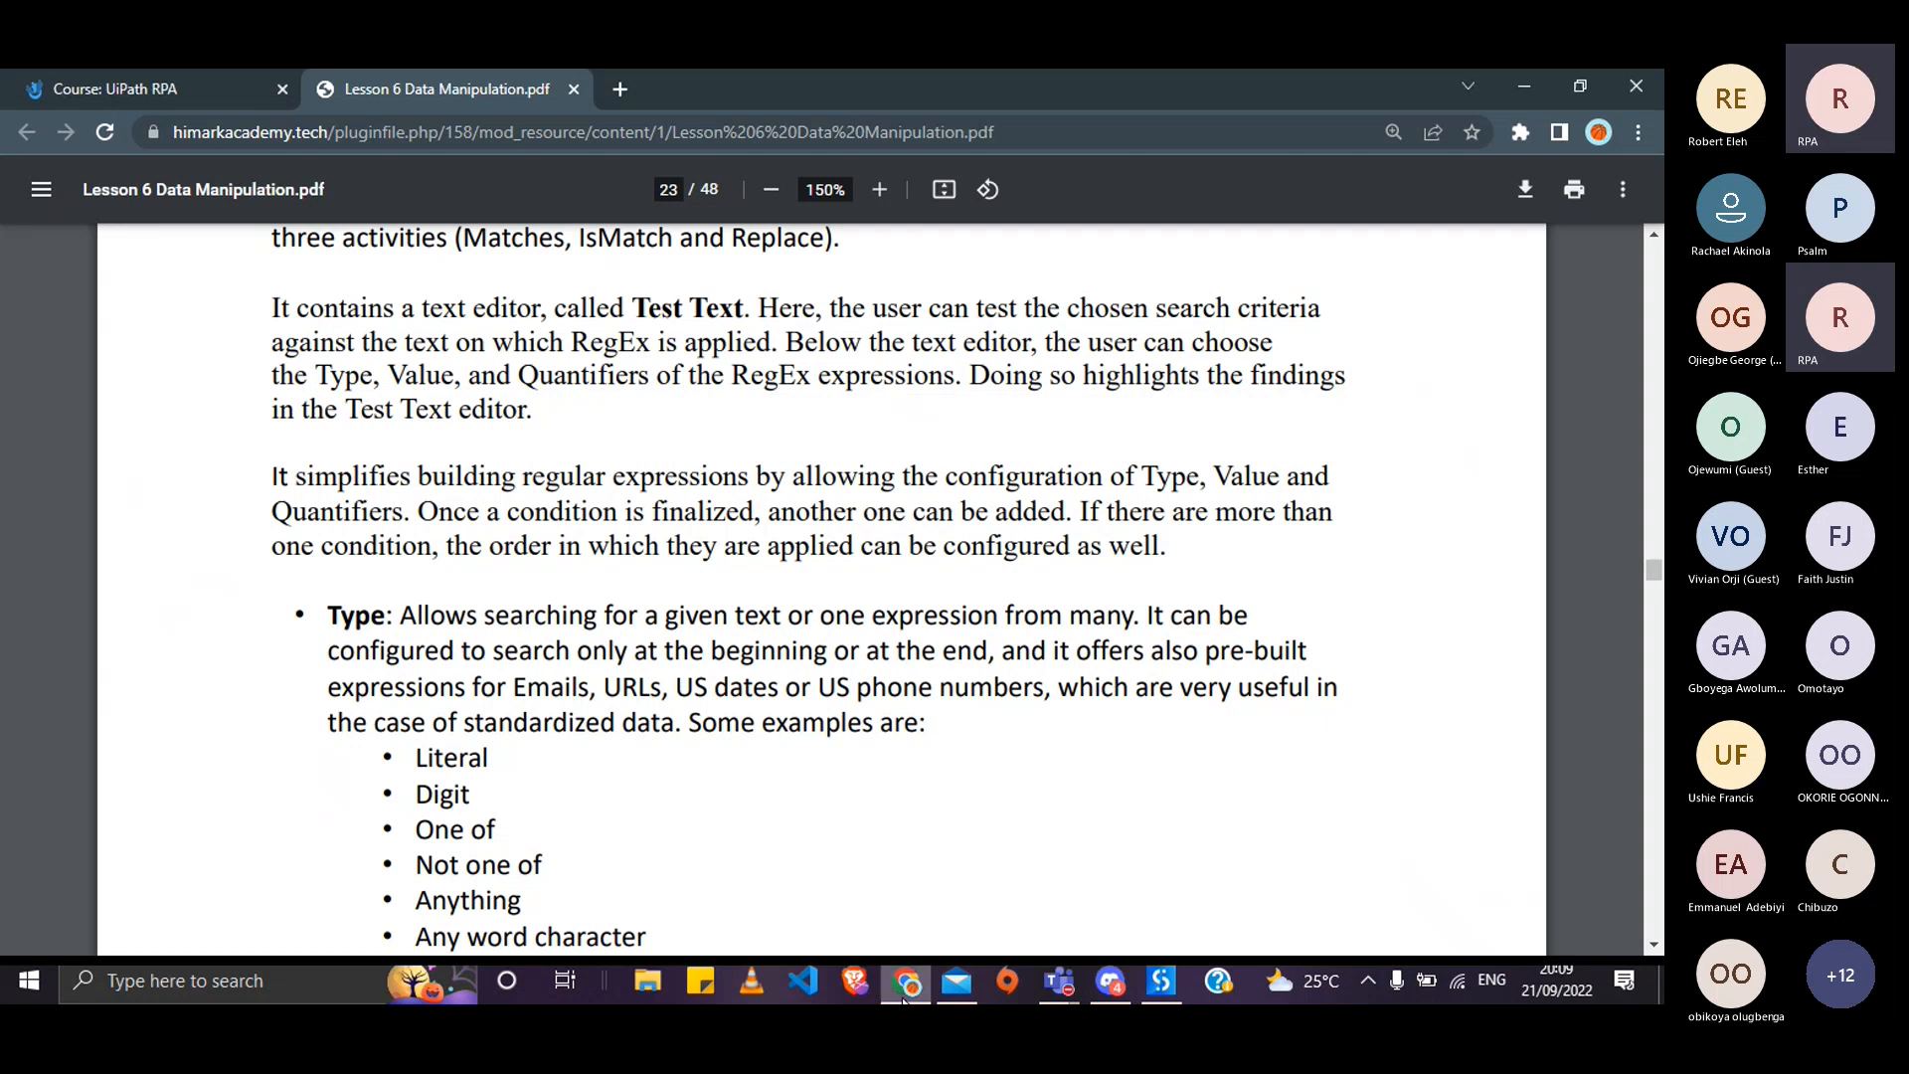
- Load regex101.com in a new Chrome tab
click(620, 89)
text(w)
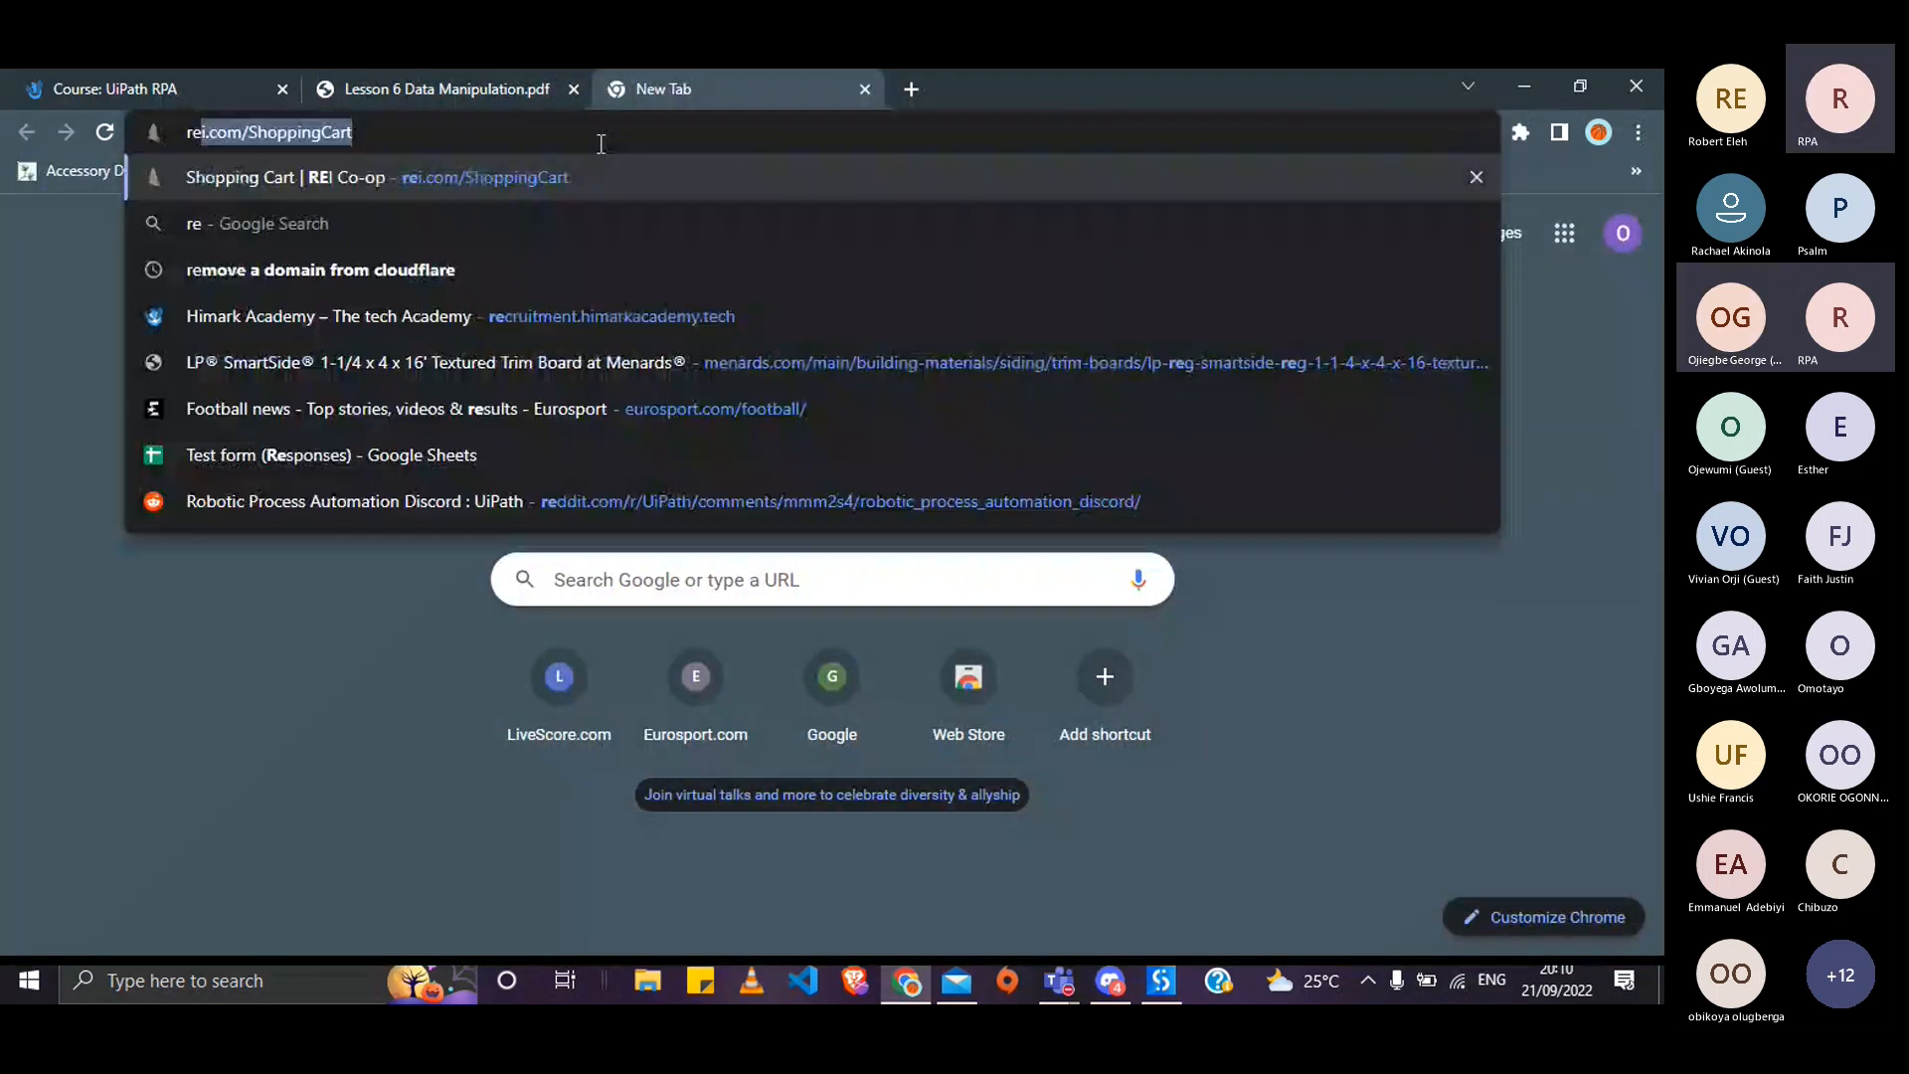
key(BackSpace)
key(BackSpace)
text(regex101.co)
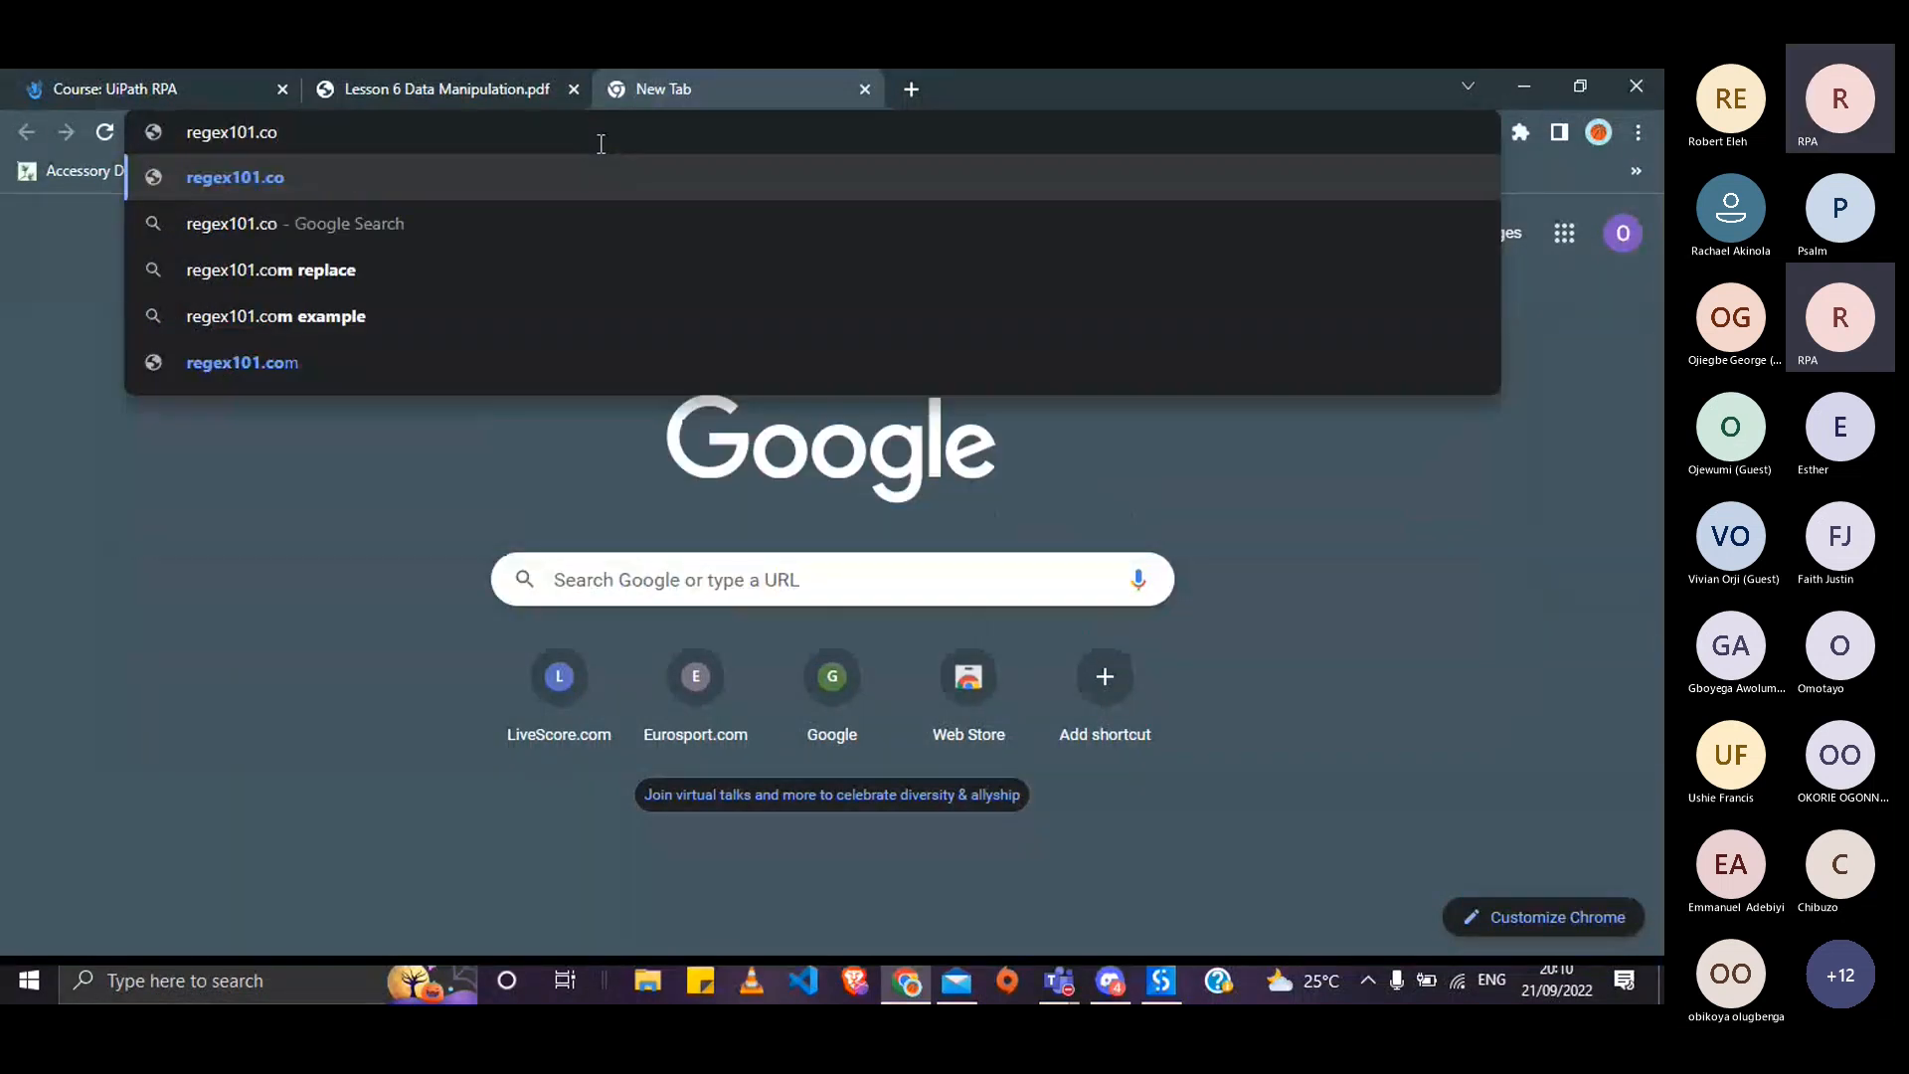
text(m)
key(Return)
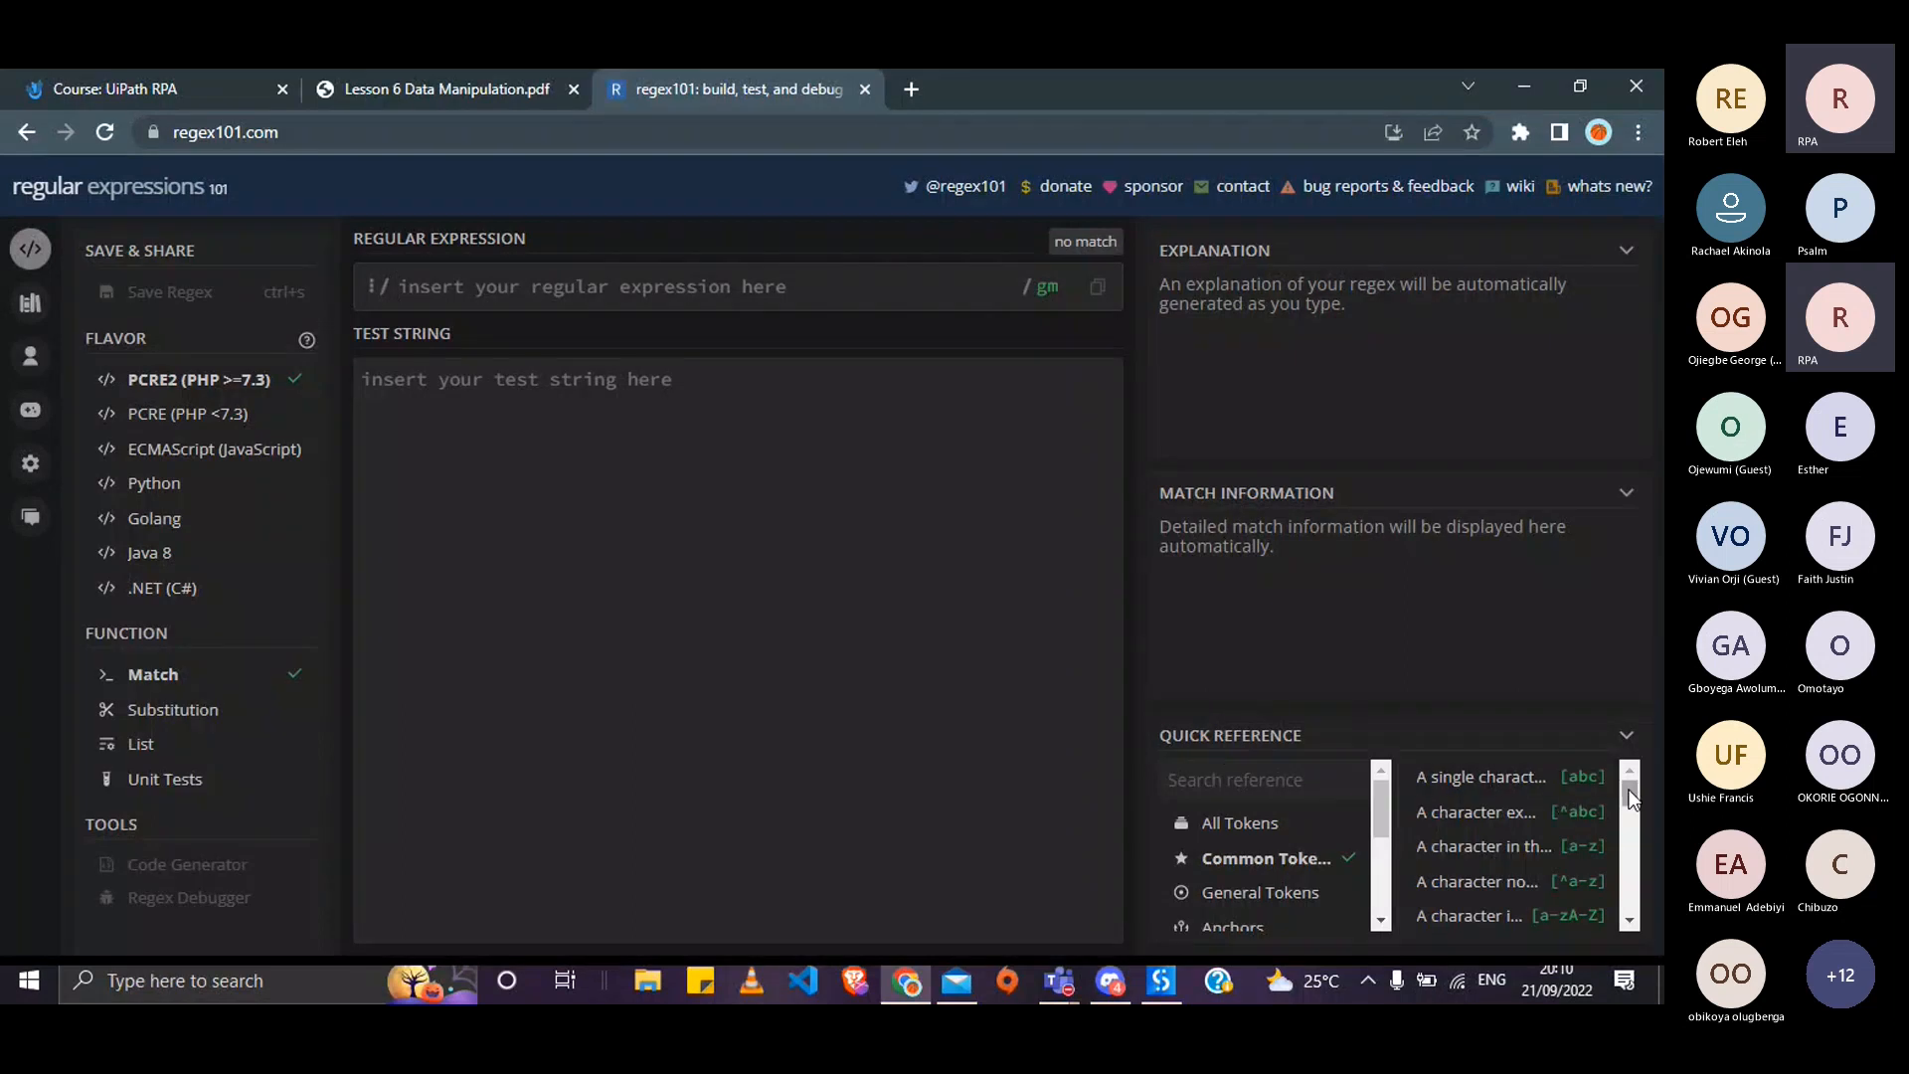
- Scroll through regex101's Quick Reference token list
mouse_move(1637, 788)
mouse_down()
mouse_move(1637, 814)
mouse_move(1633, 786)
mouse_up()
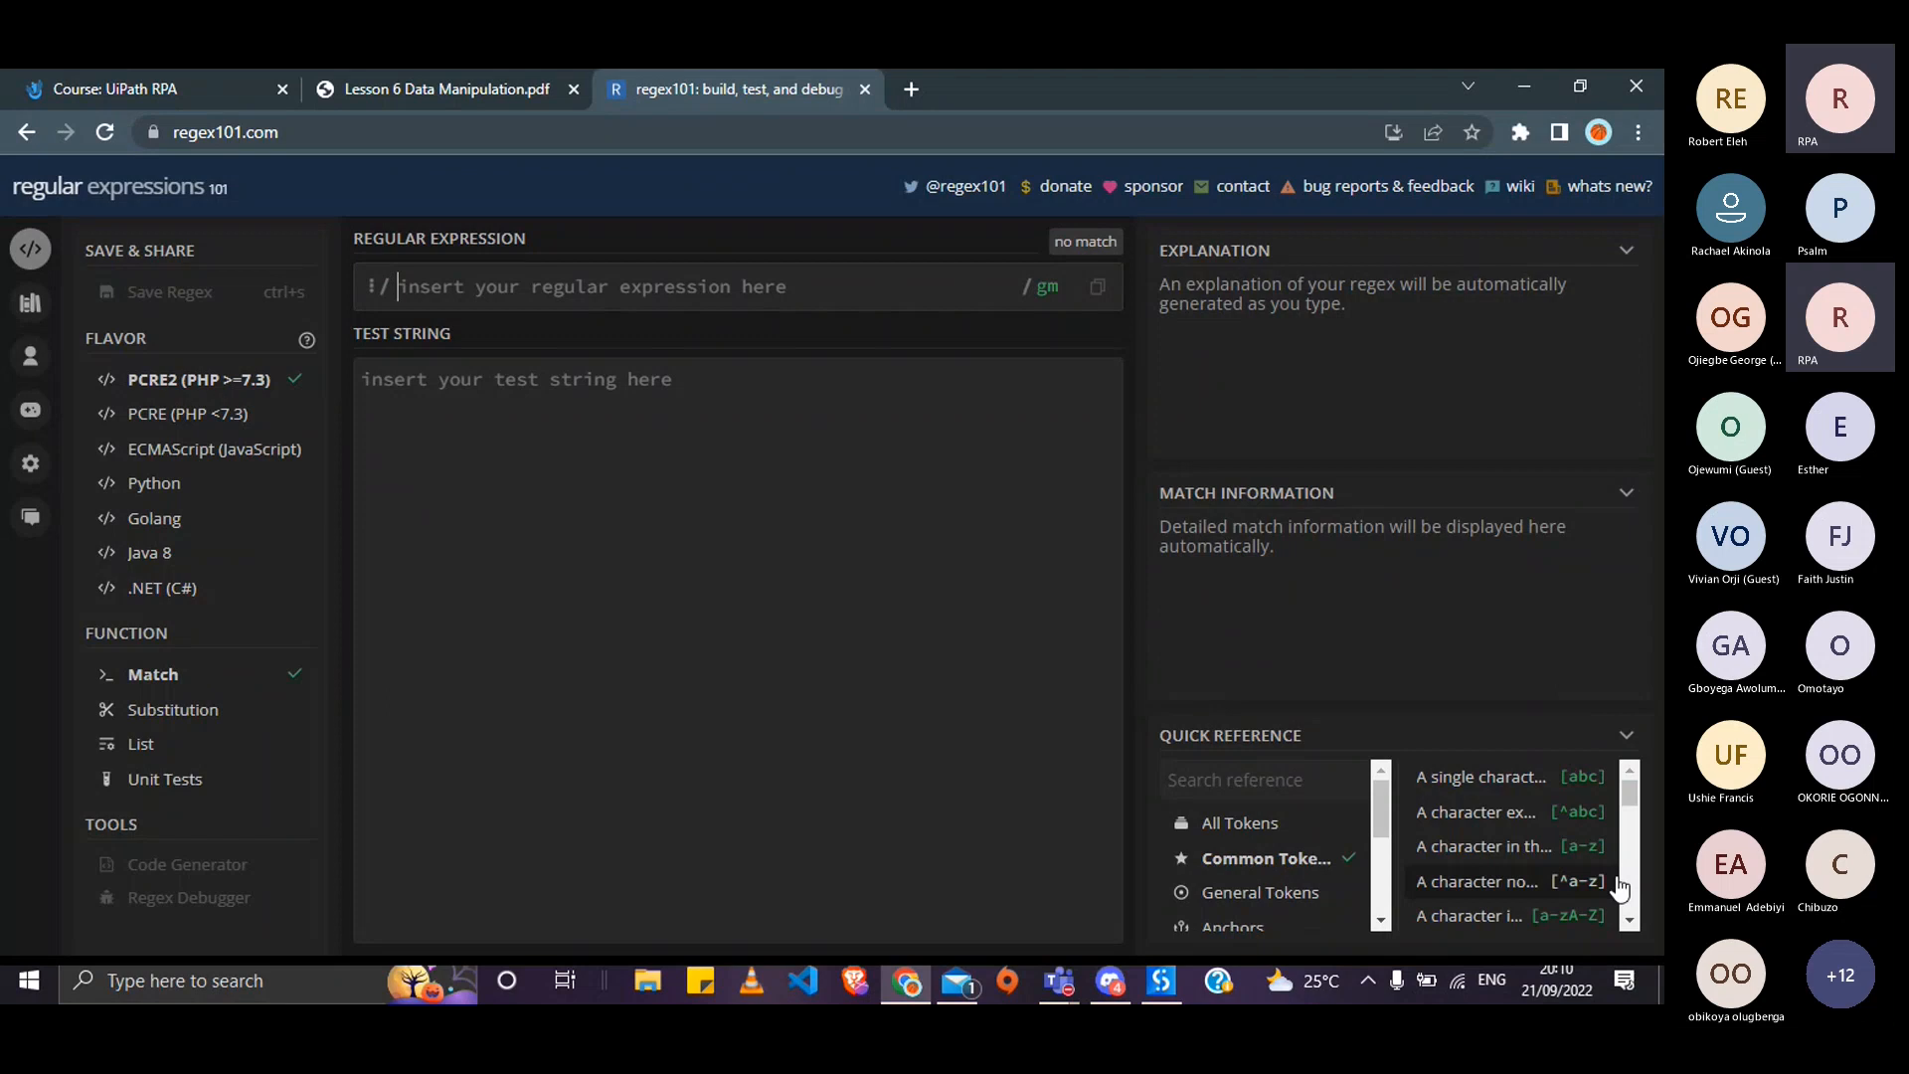
scroll(1628, 924, down, 10)
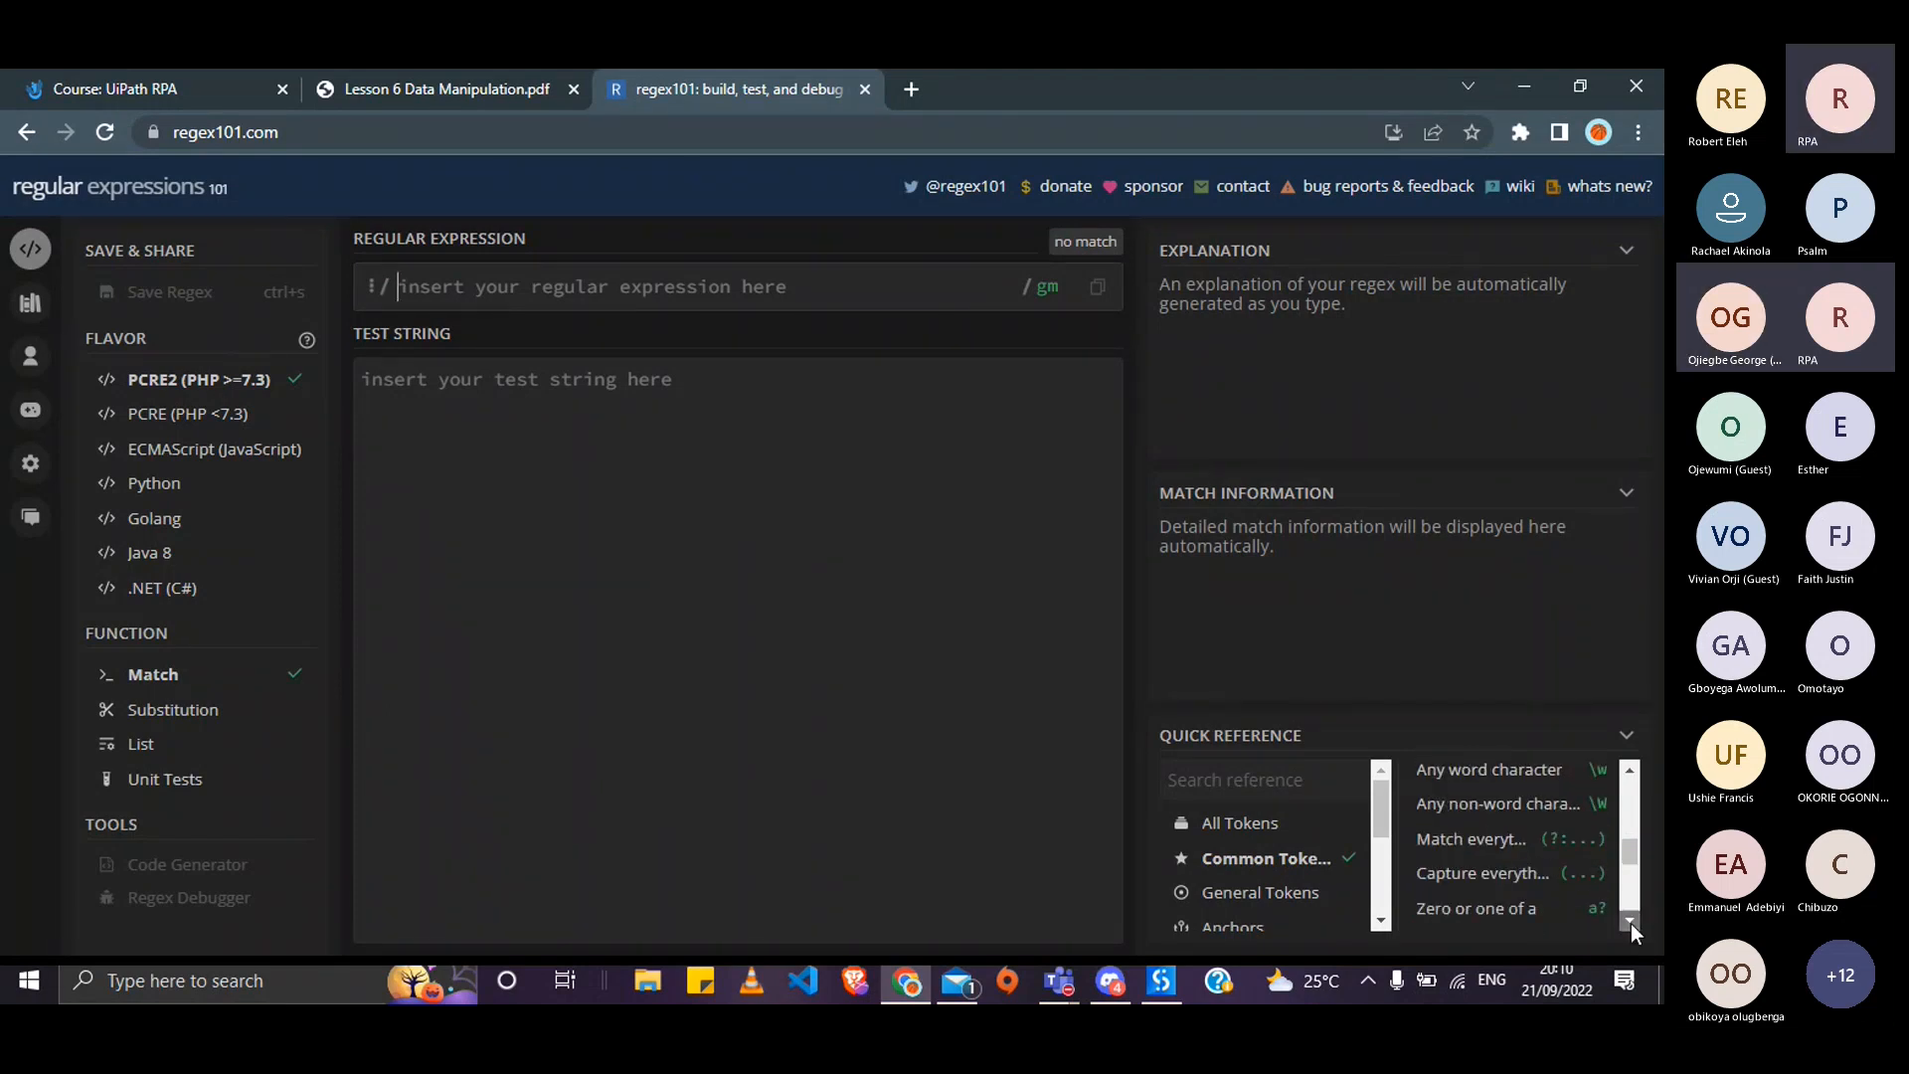
scroll(1631, 923, down, 2)
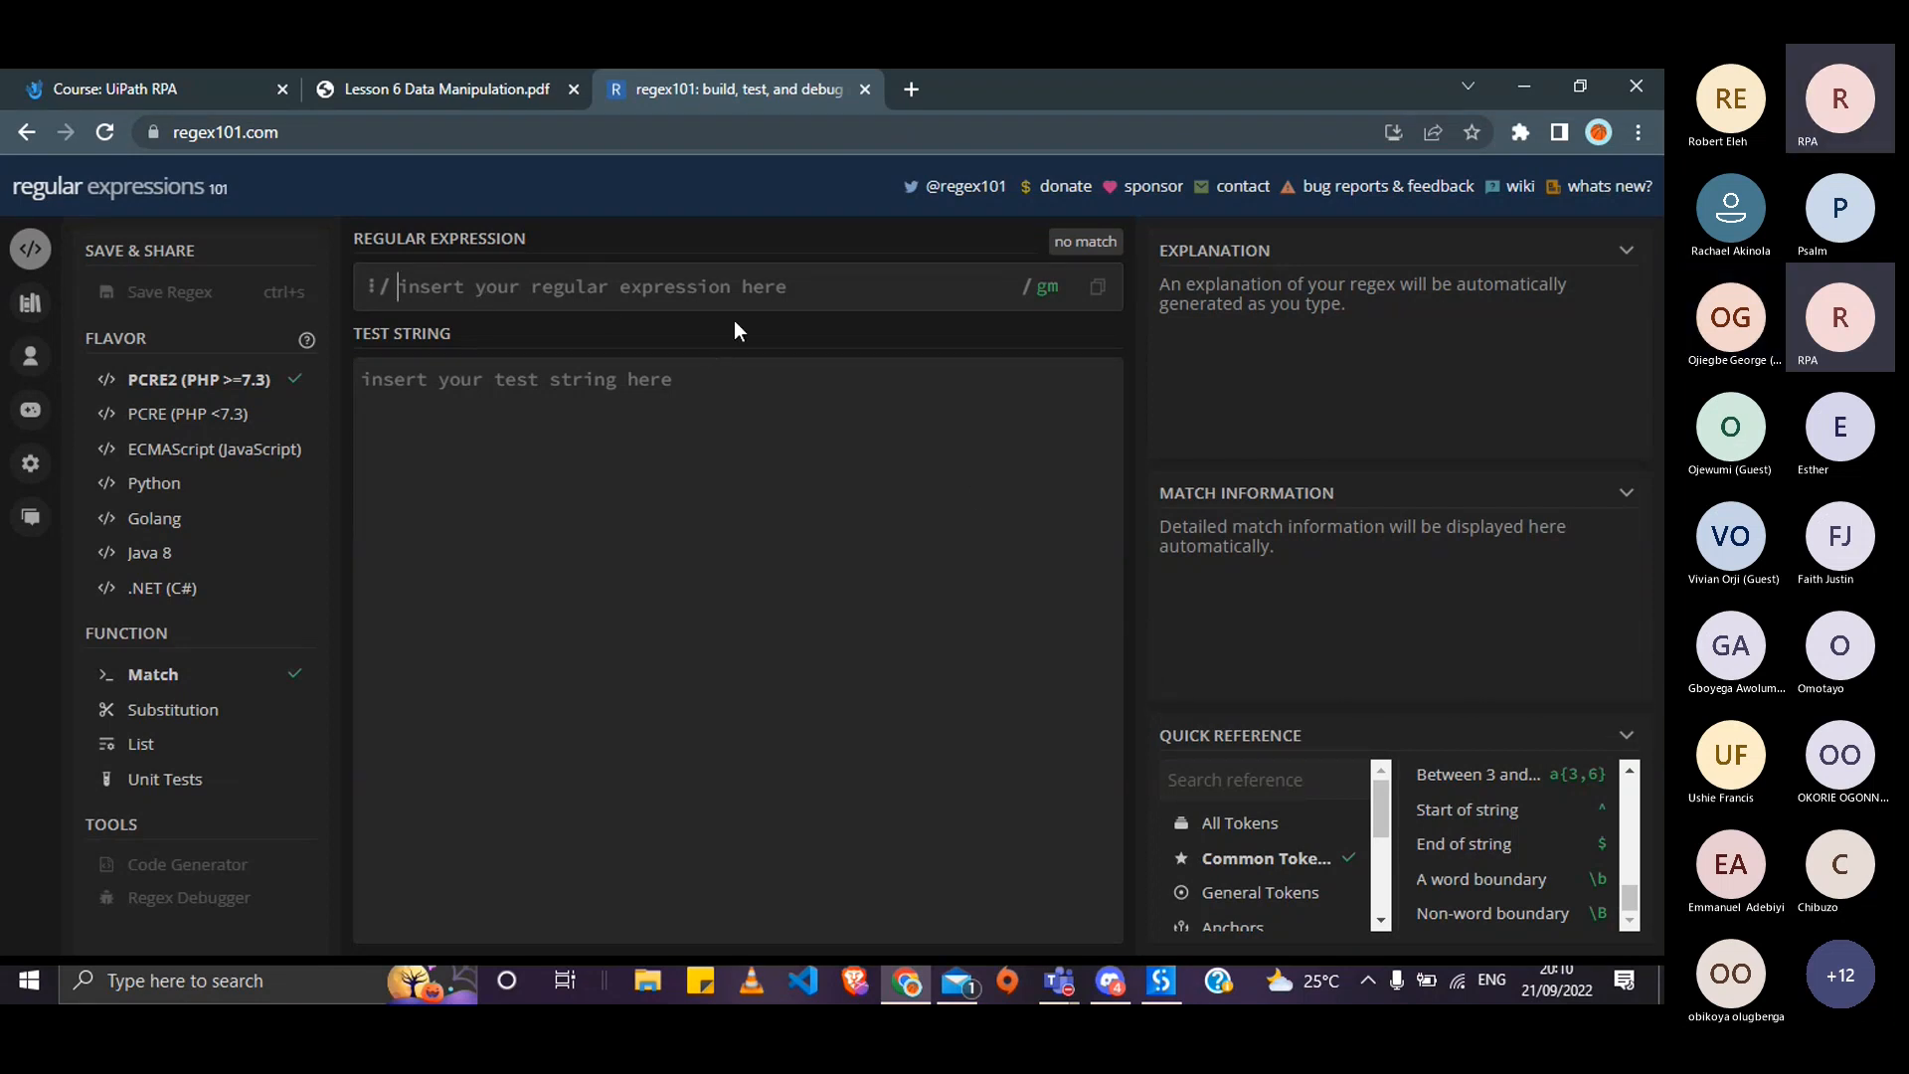
- Look over the gm regex flags list, close it, and return to UiPath's RegEx Builder
click(1055, 294)
scroll(1039, 418, down, 1)
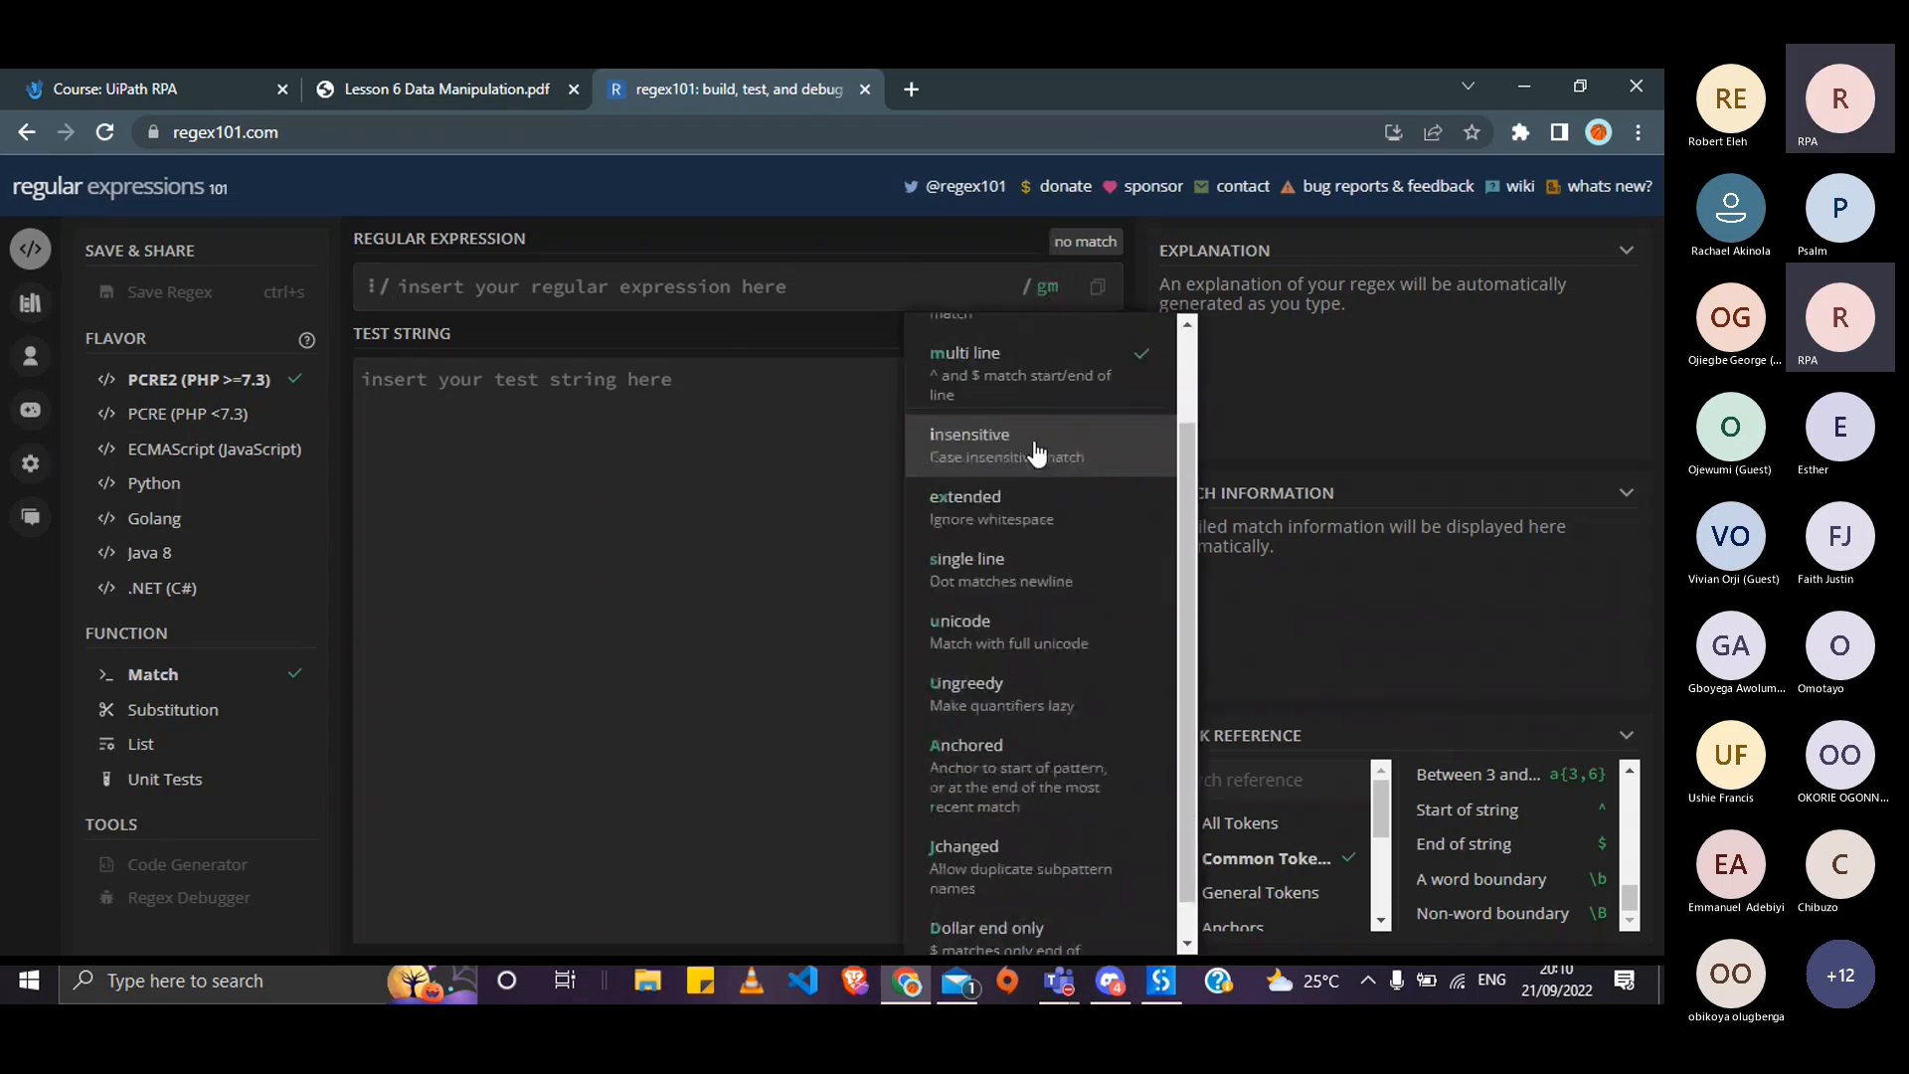
scroll(1027, 388, up, 1)
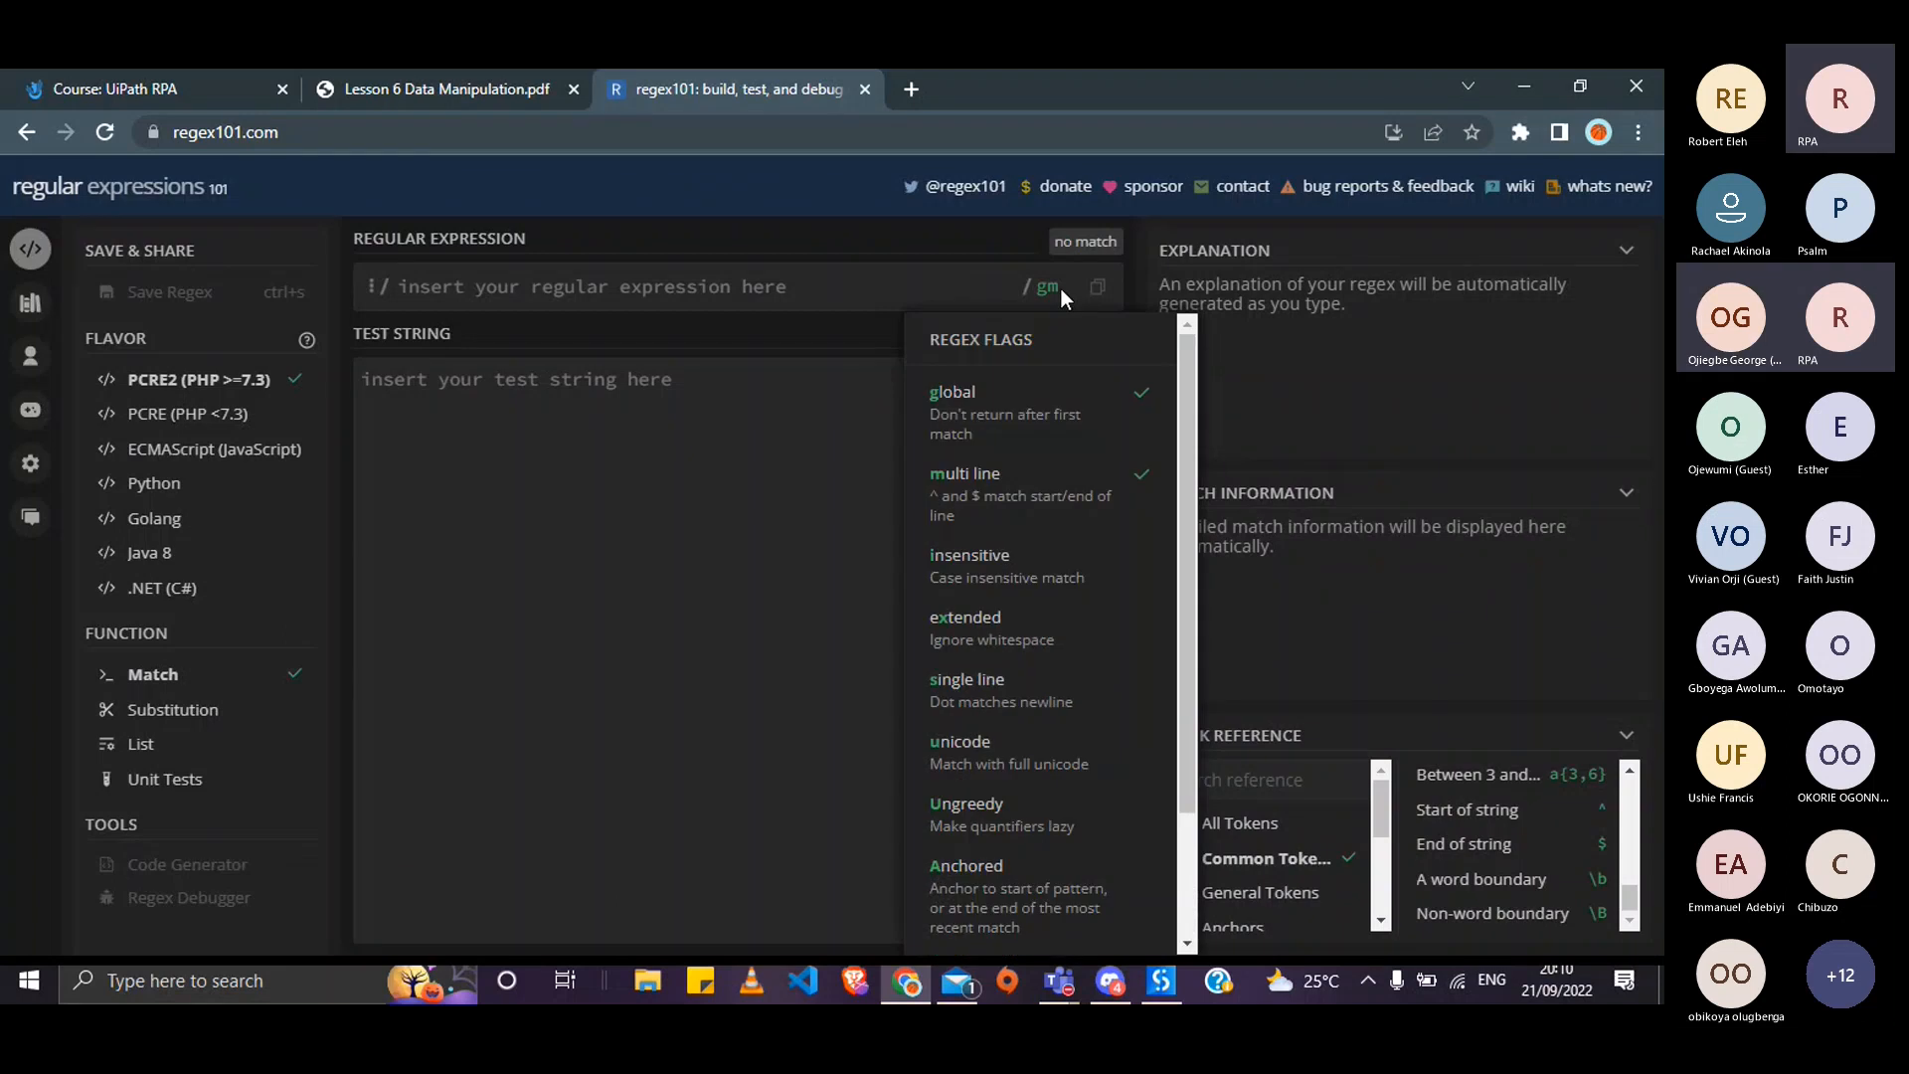
click(852, 308)
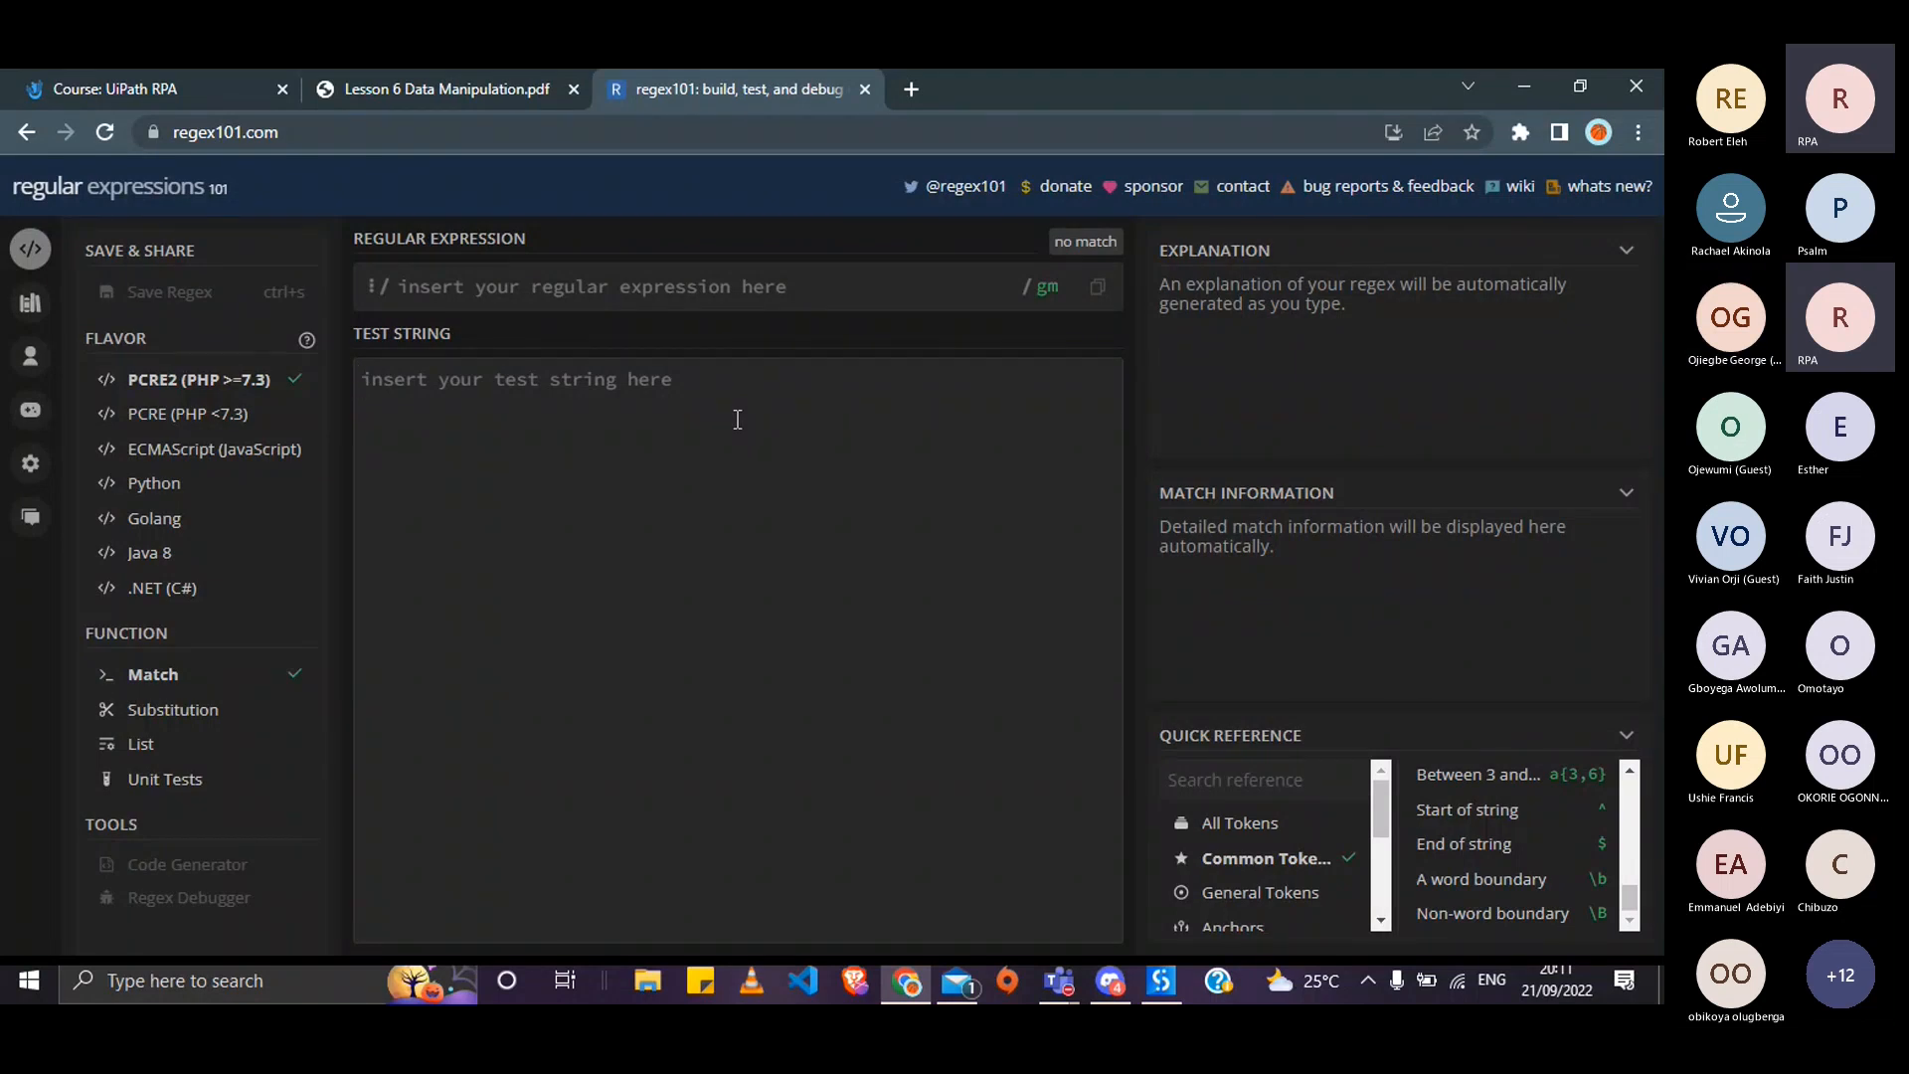
key(alt+Tab)
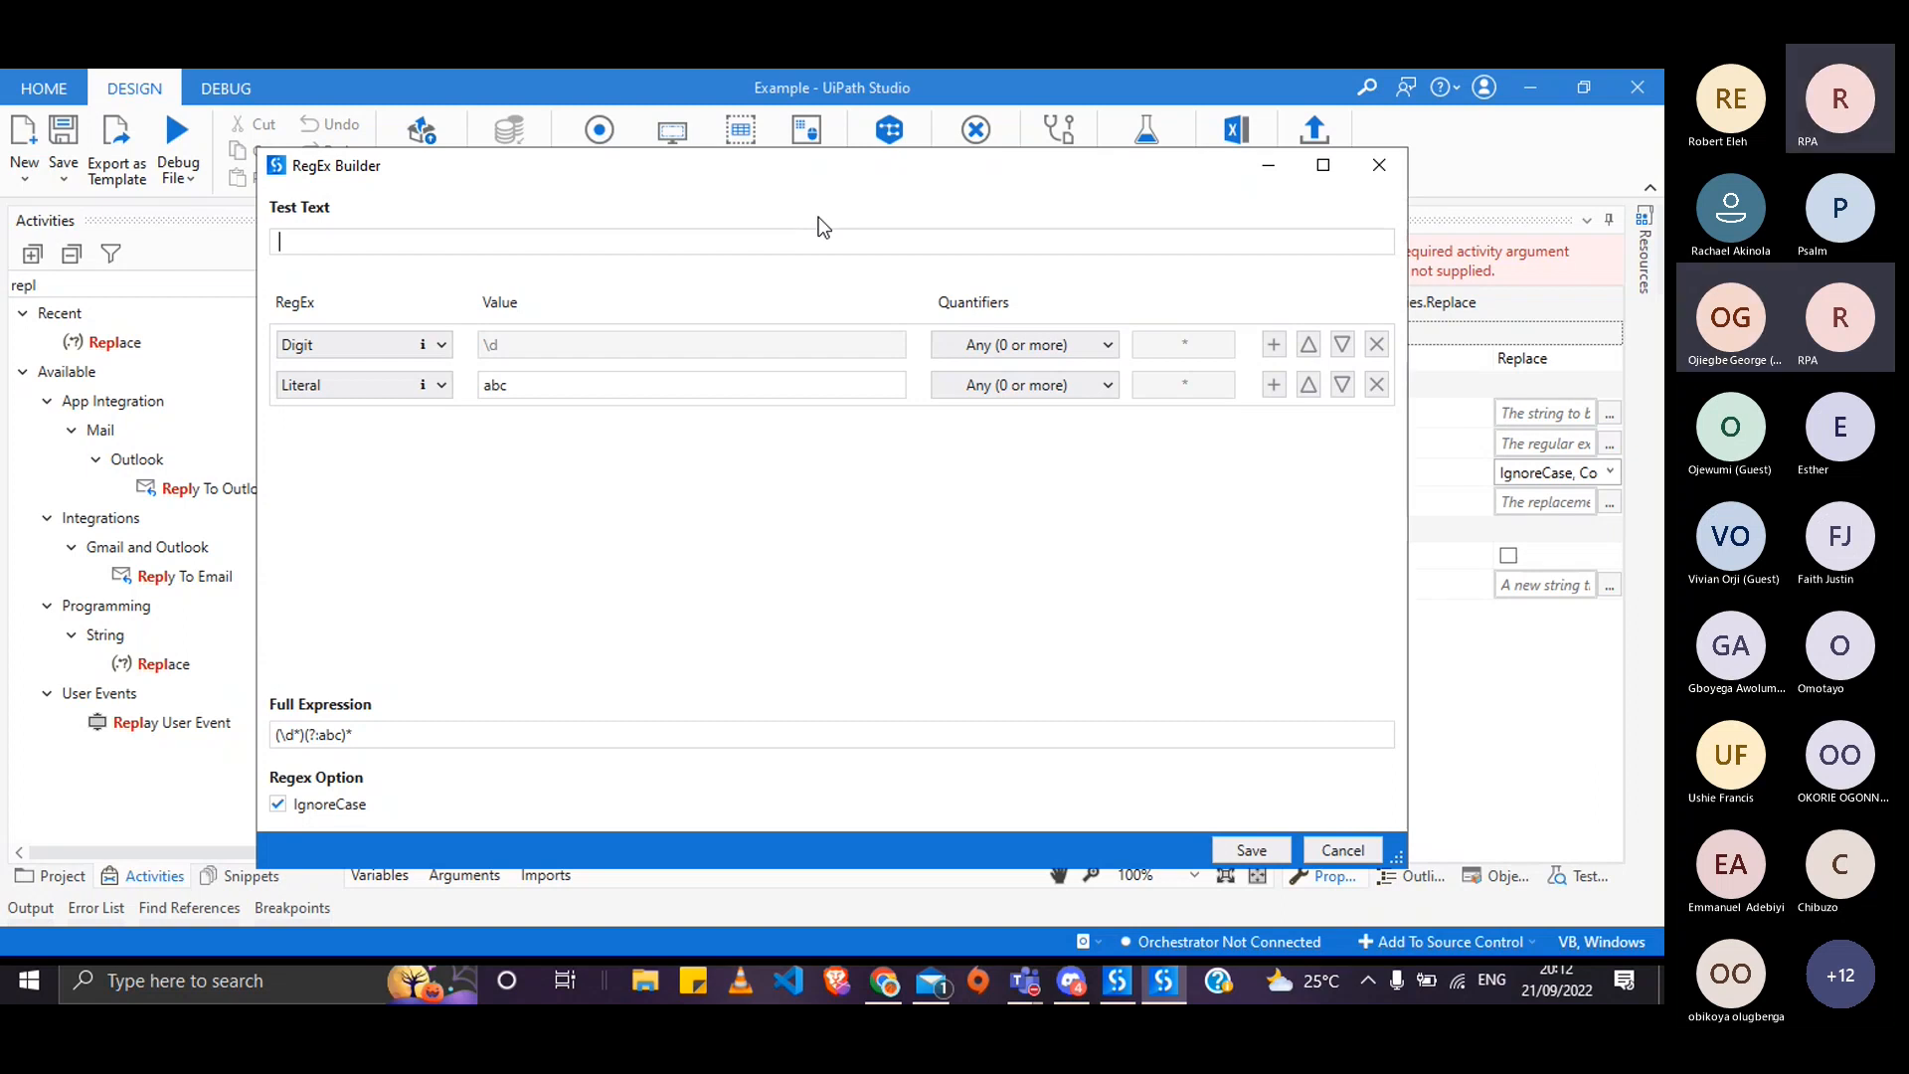
- Remove the abc Literal row and switch the Digit row to the built-in Email pattern
click(1377, 385)
click(441, 344)
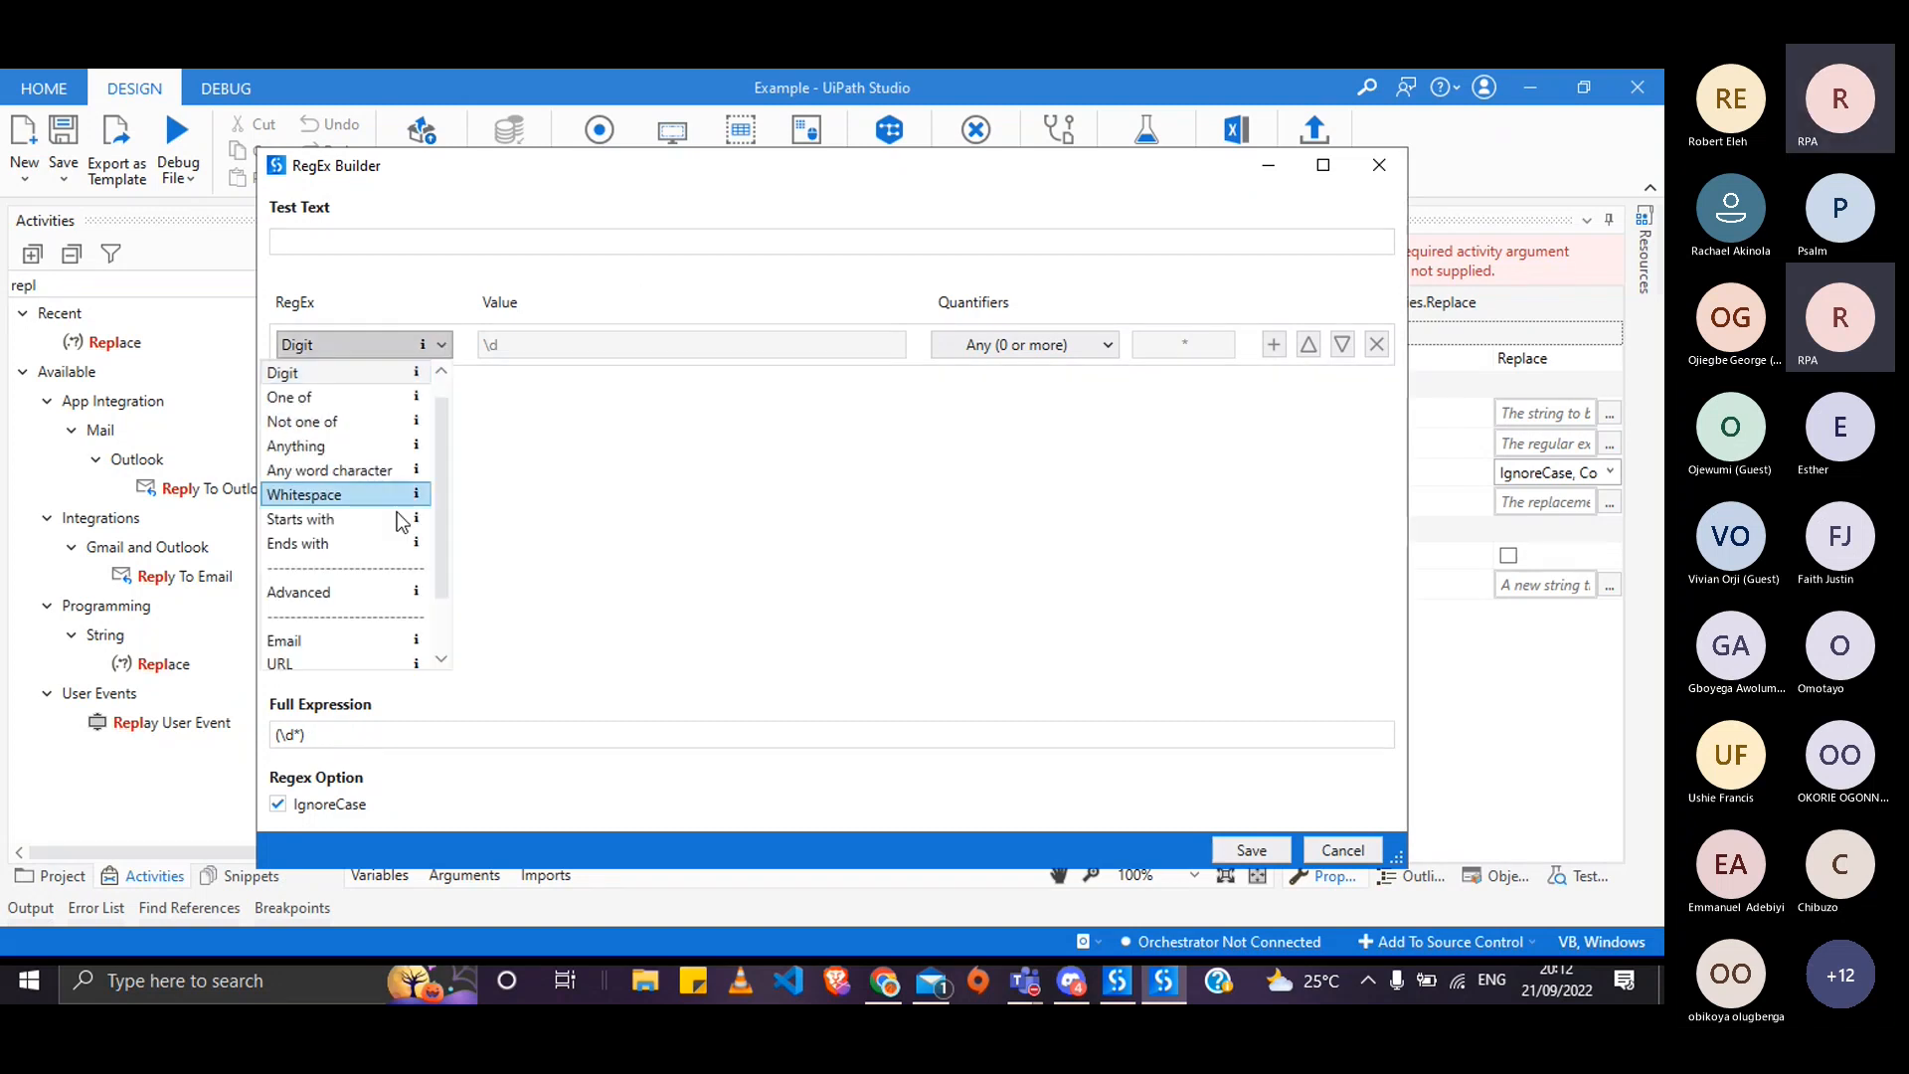
scroll(426, 458, down, 1)
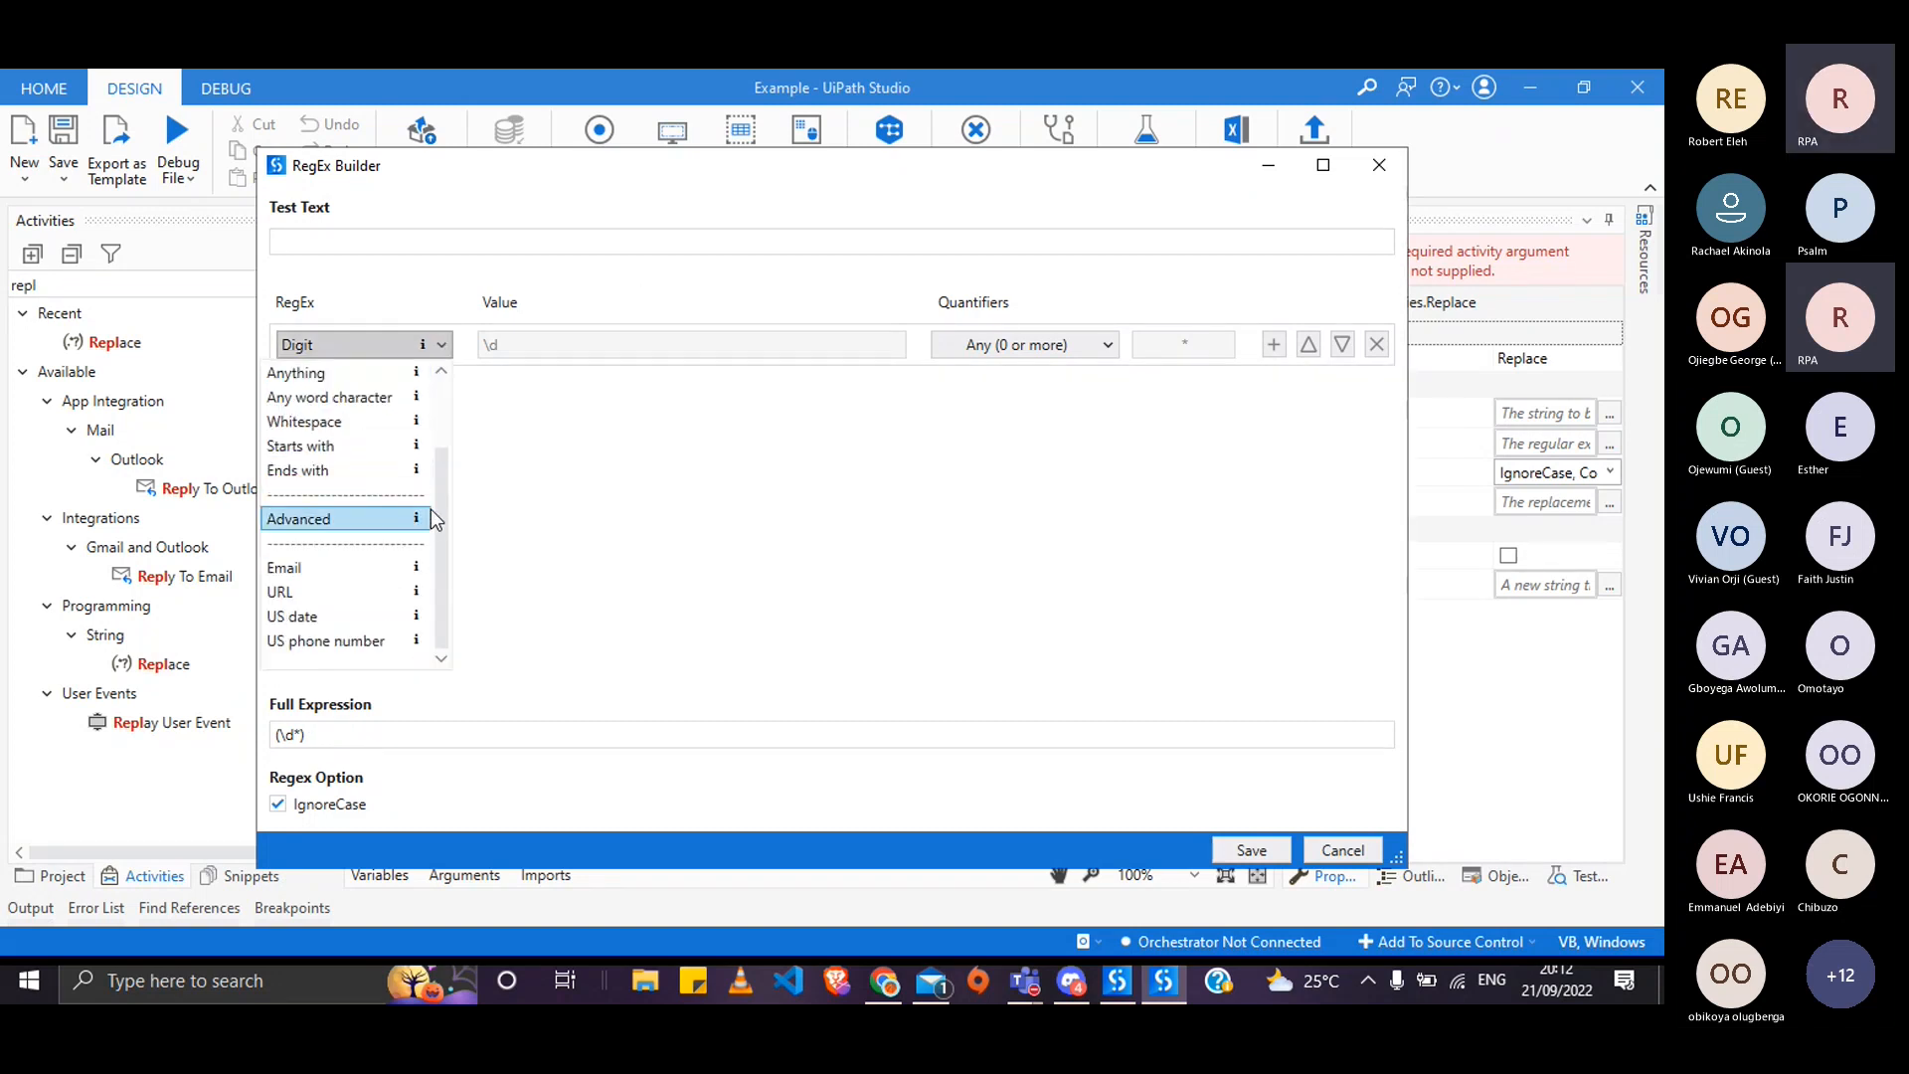
click(403, 573)
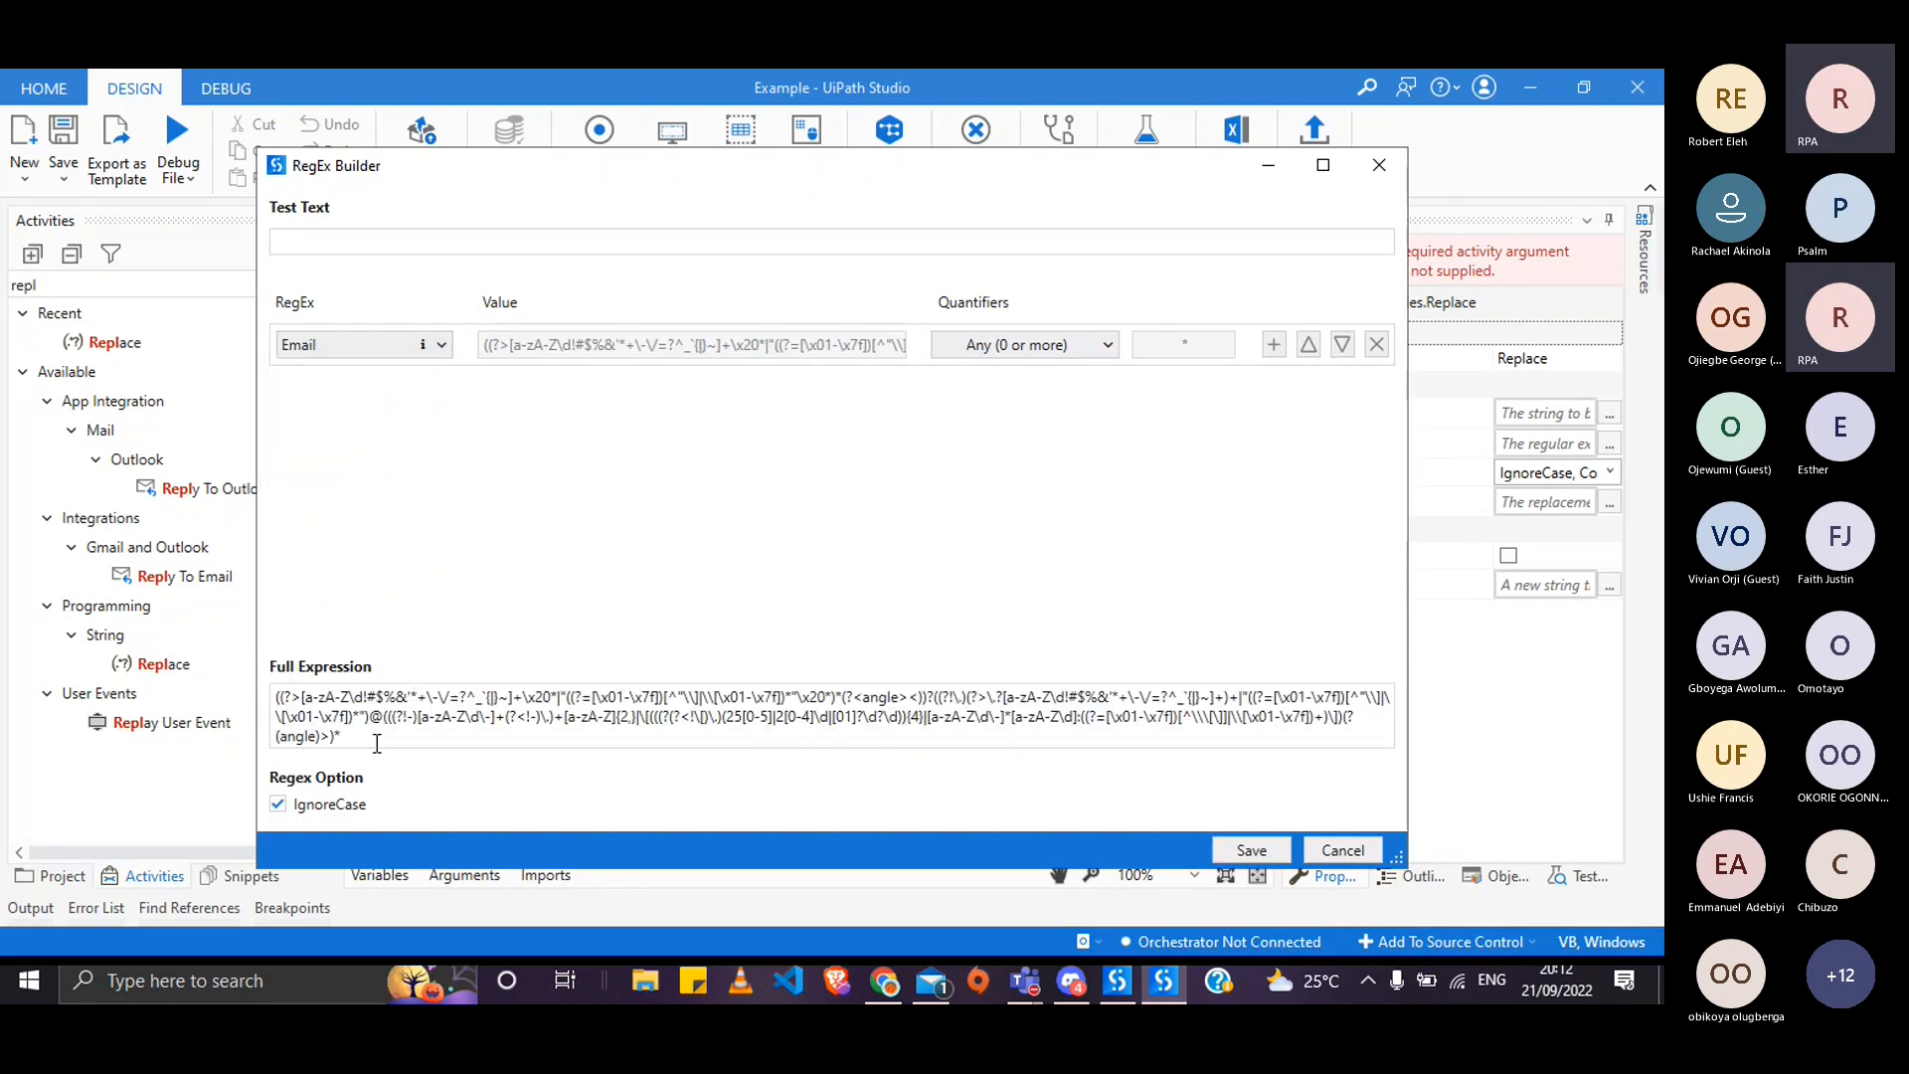
drag(377, 744, 278, 706)
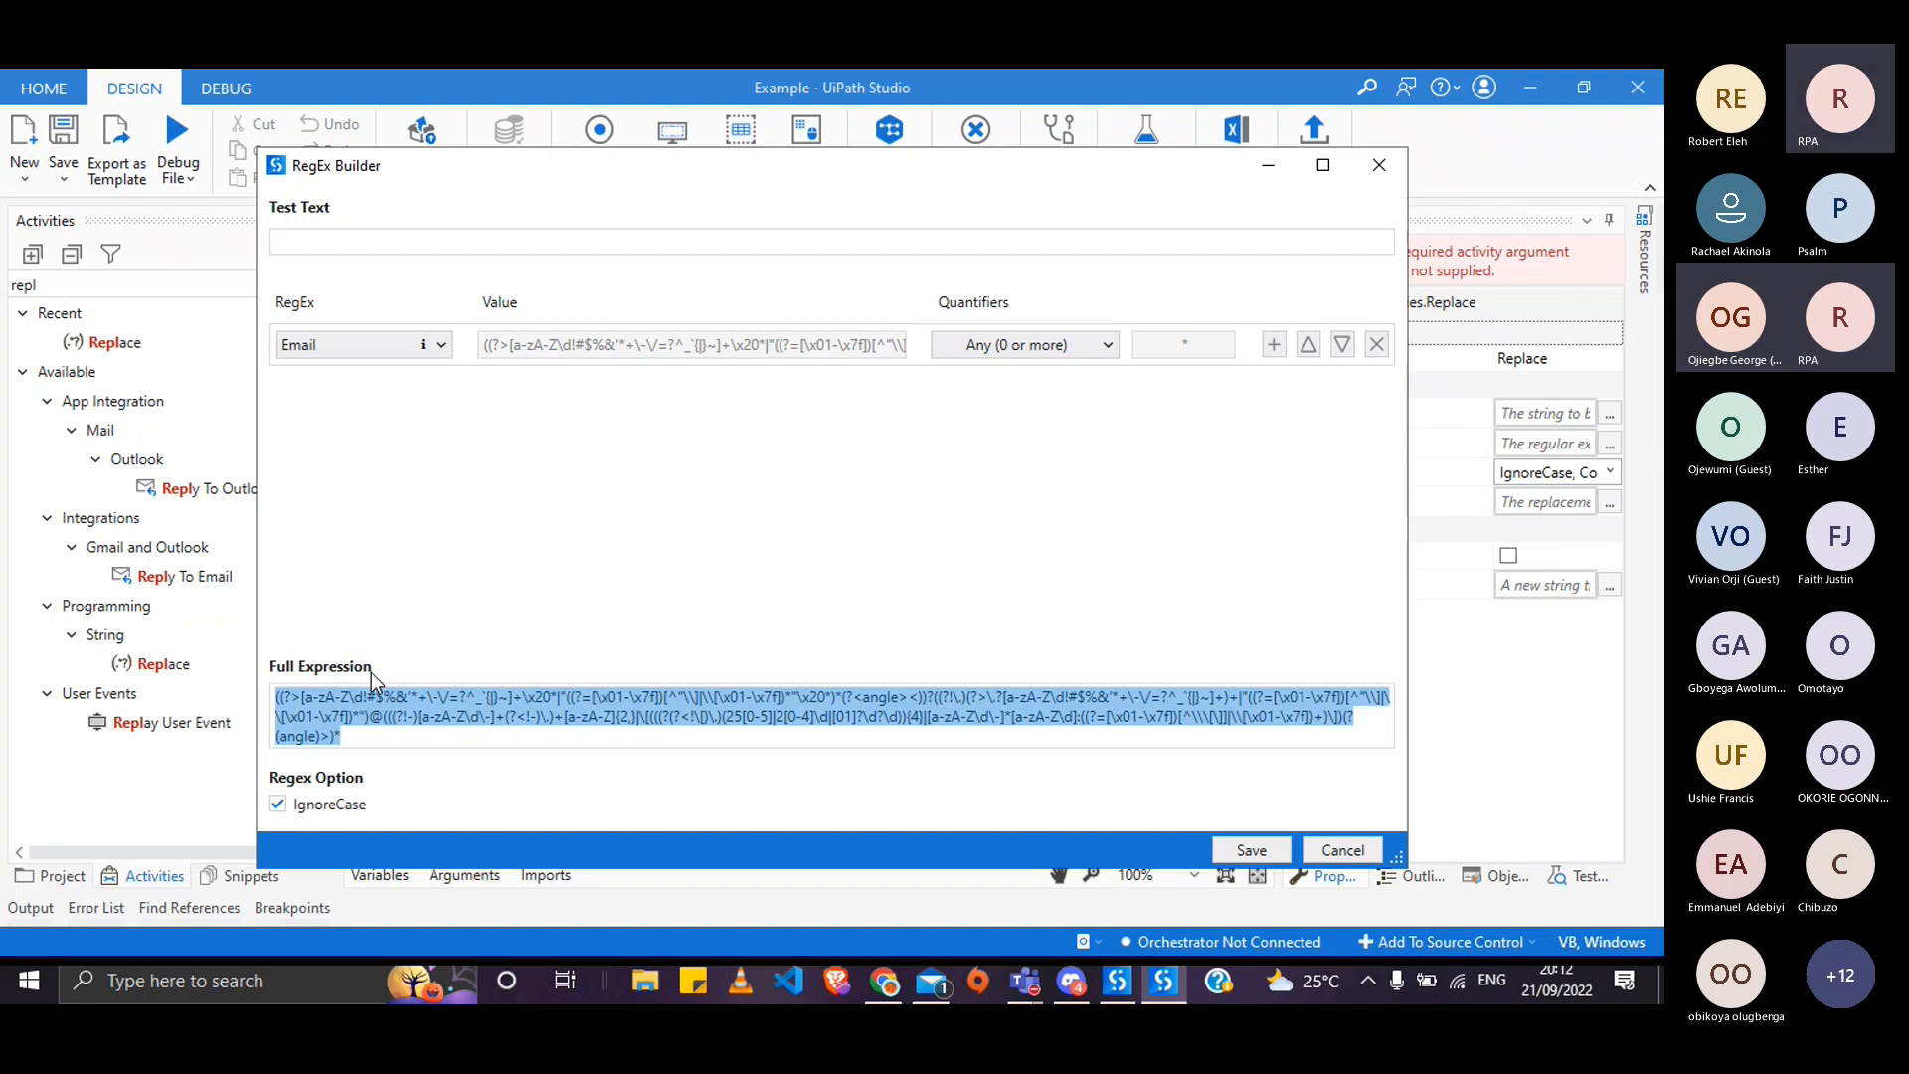
click(537, 240)
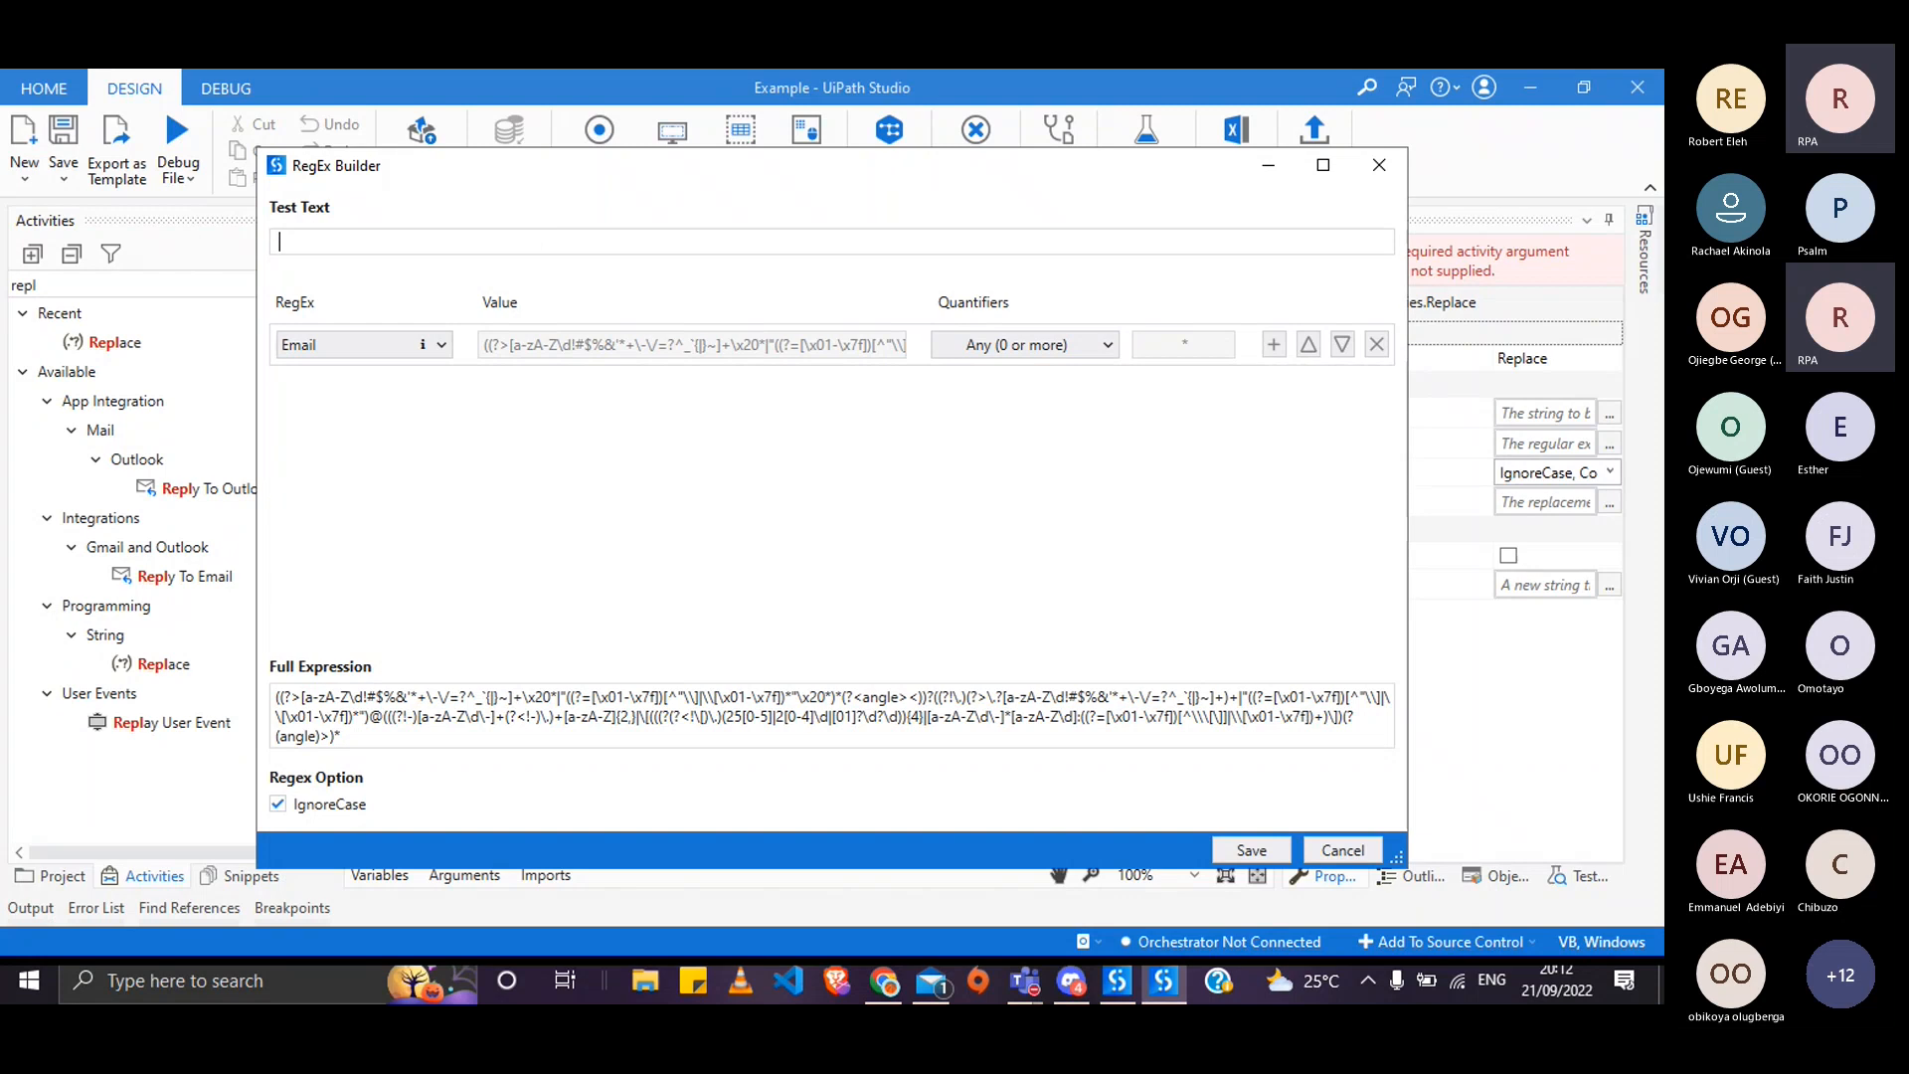
- Type the test sentence 'today is a very good day, I ate some food and sent some emails', ending with a first e-mail address
text(today is a very good day, )
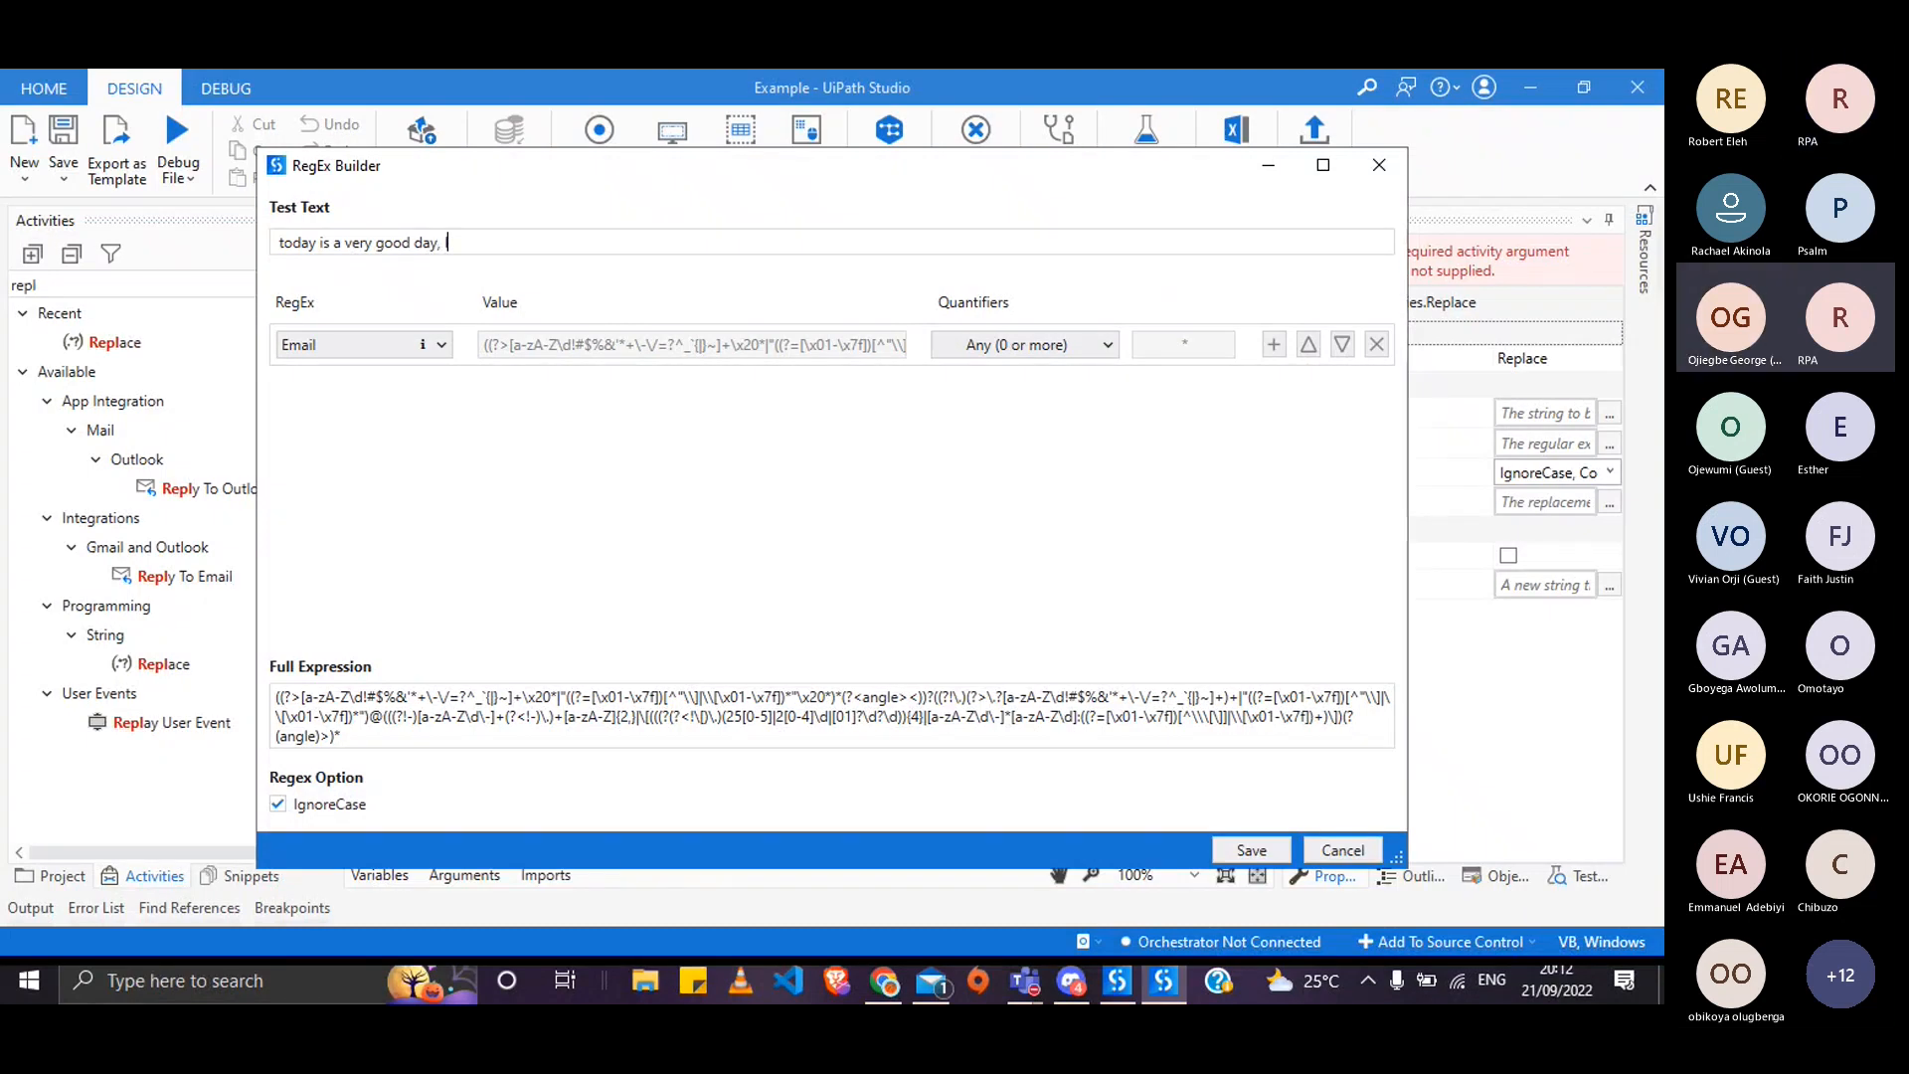
text(I ate)
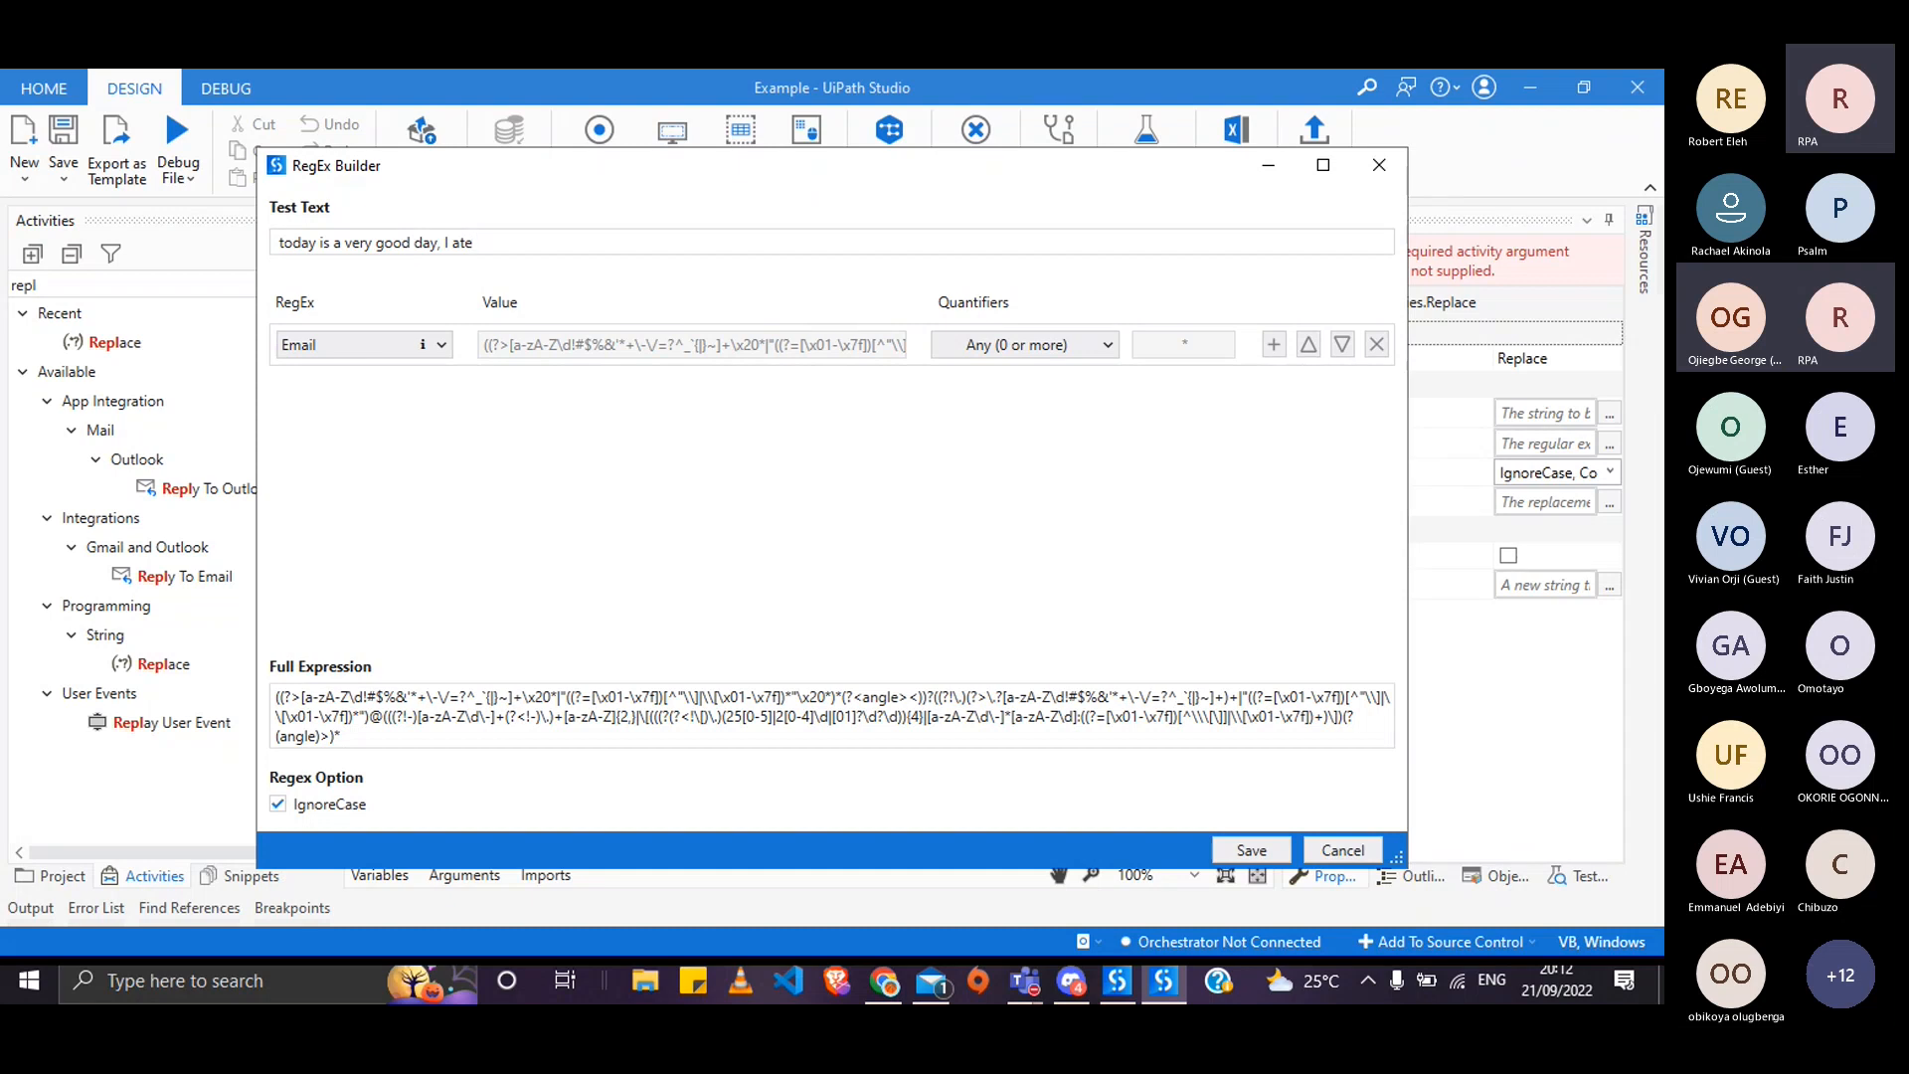
text( s)
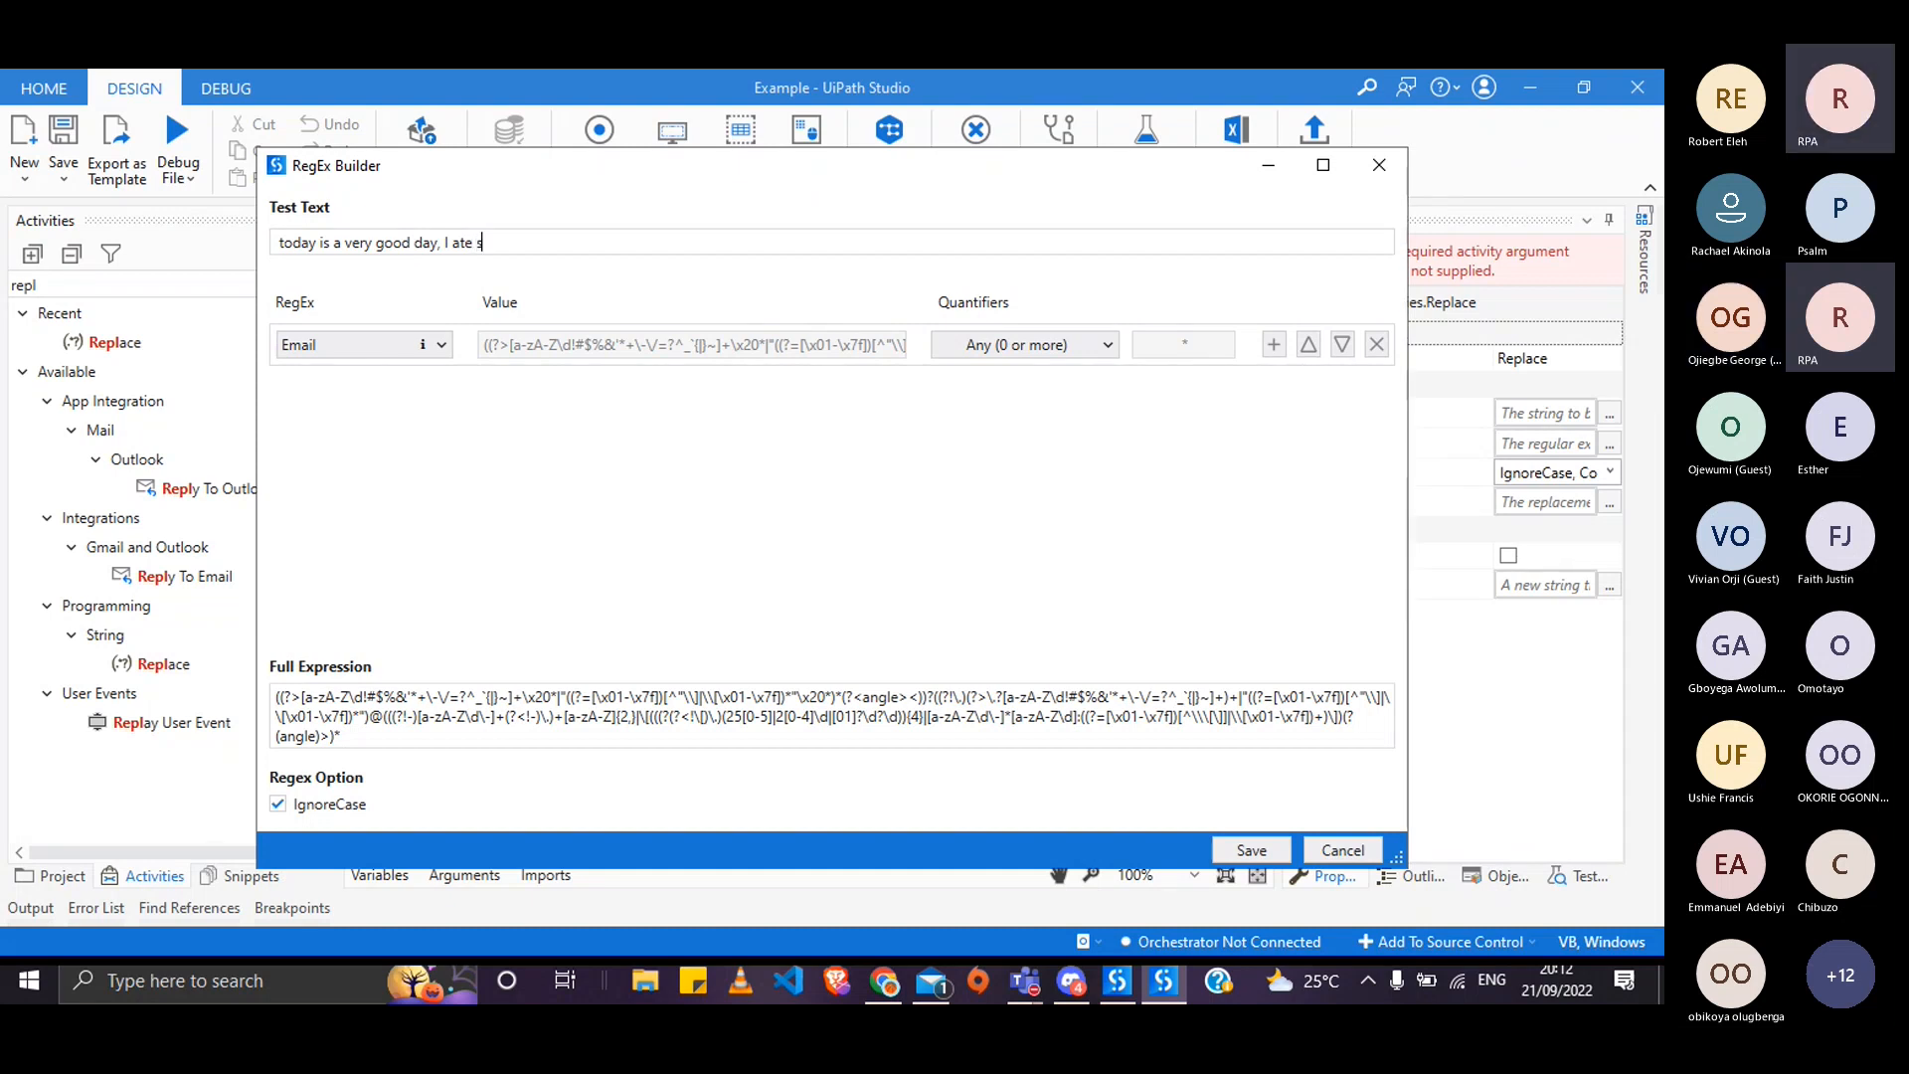
text(ome food and sent some ema)
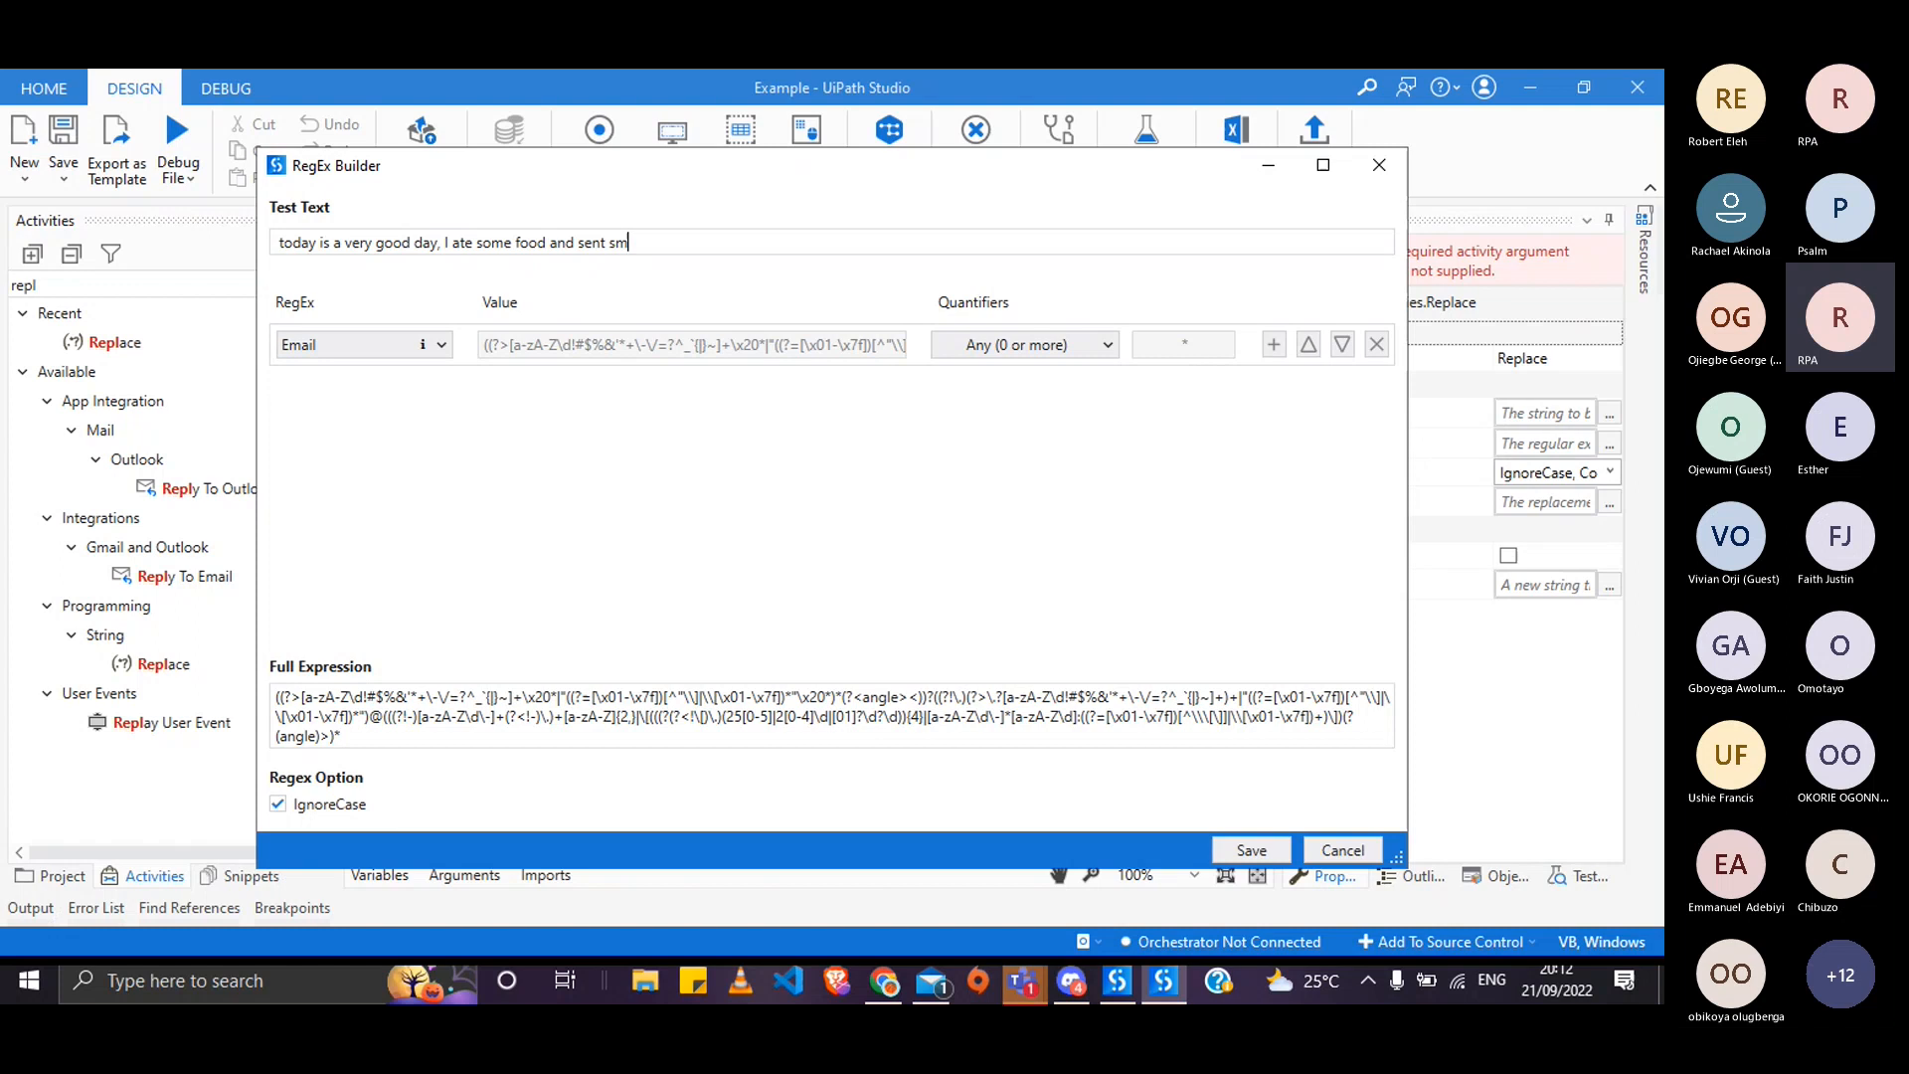
text(ils)
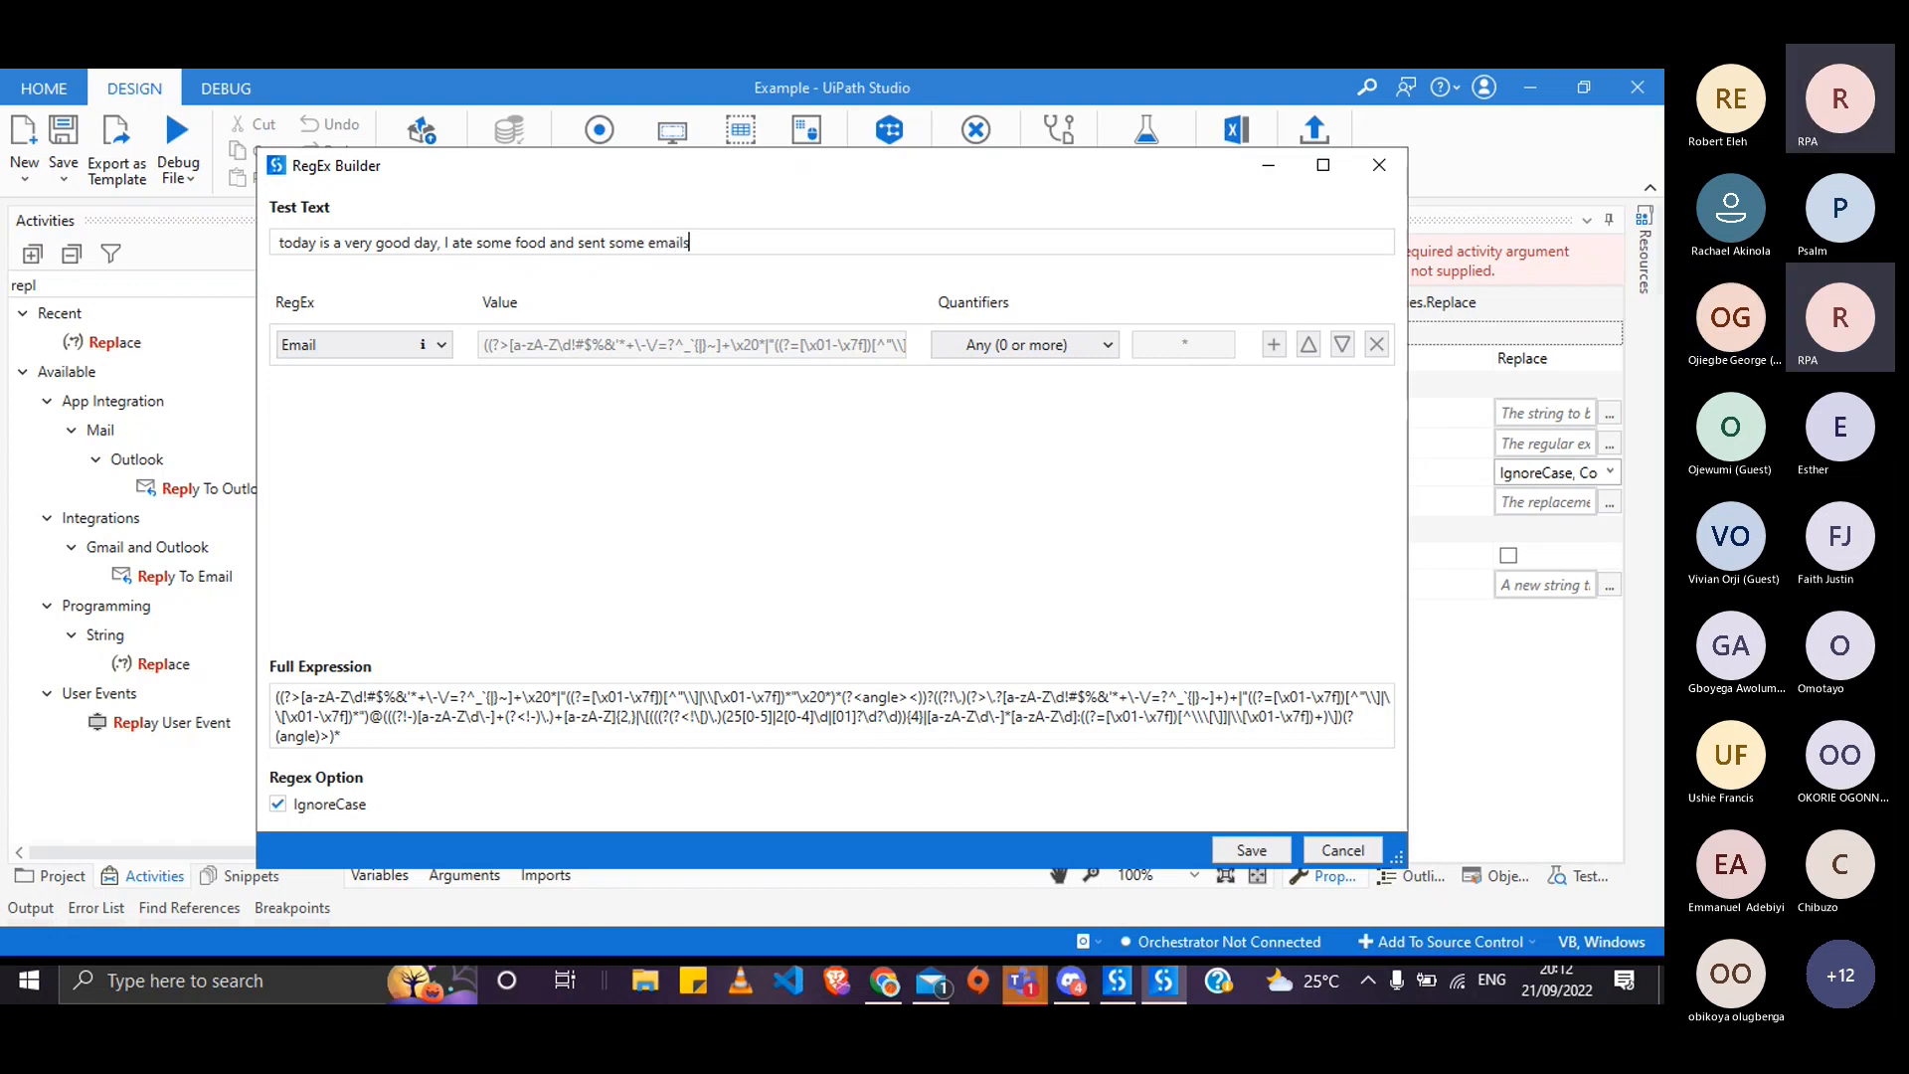
text(. I sent emails to )
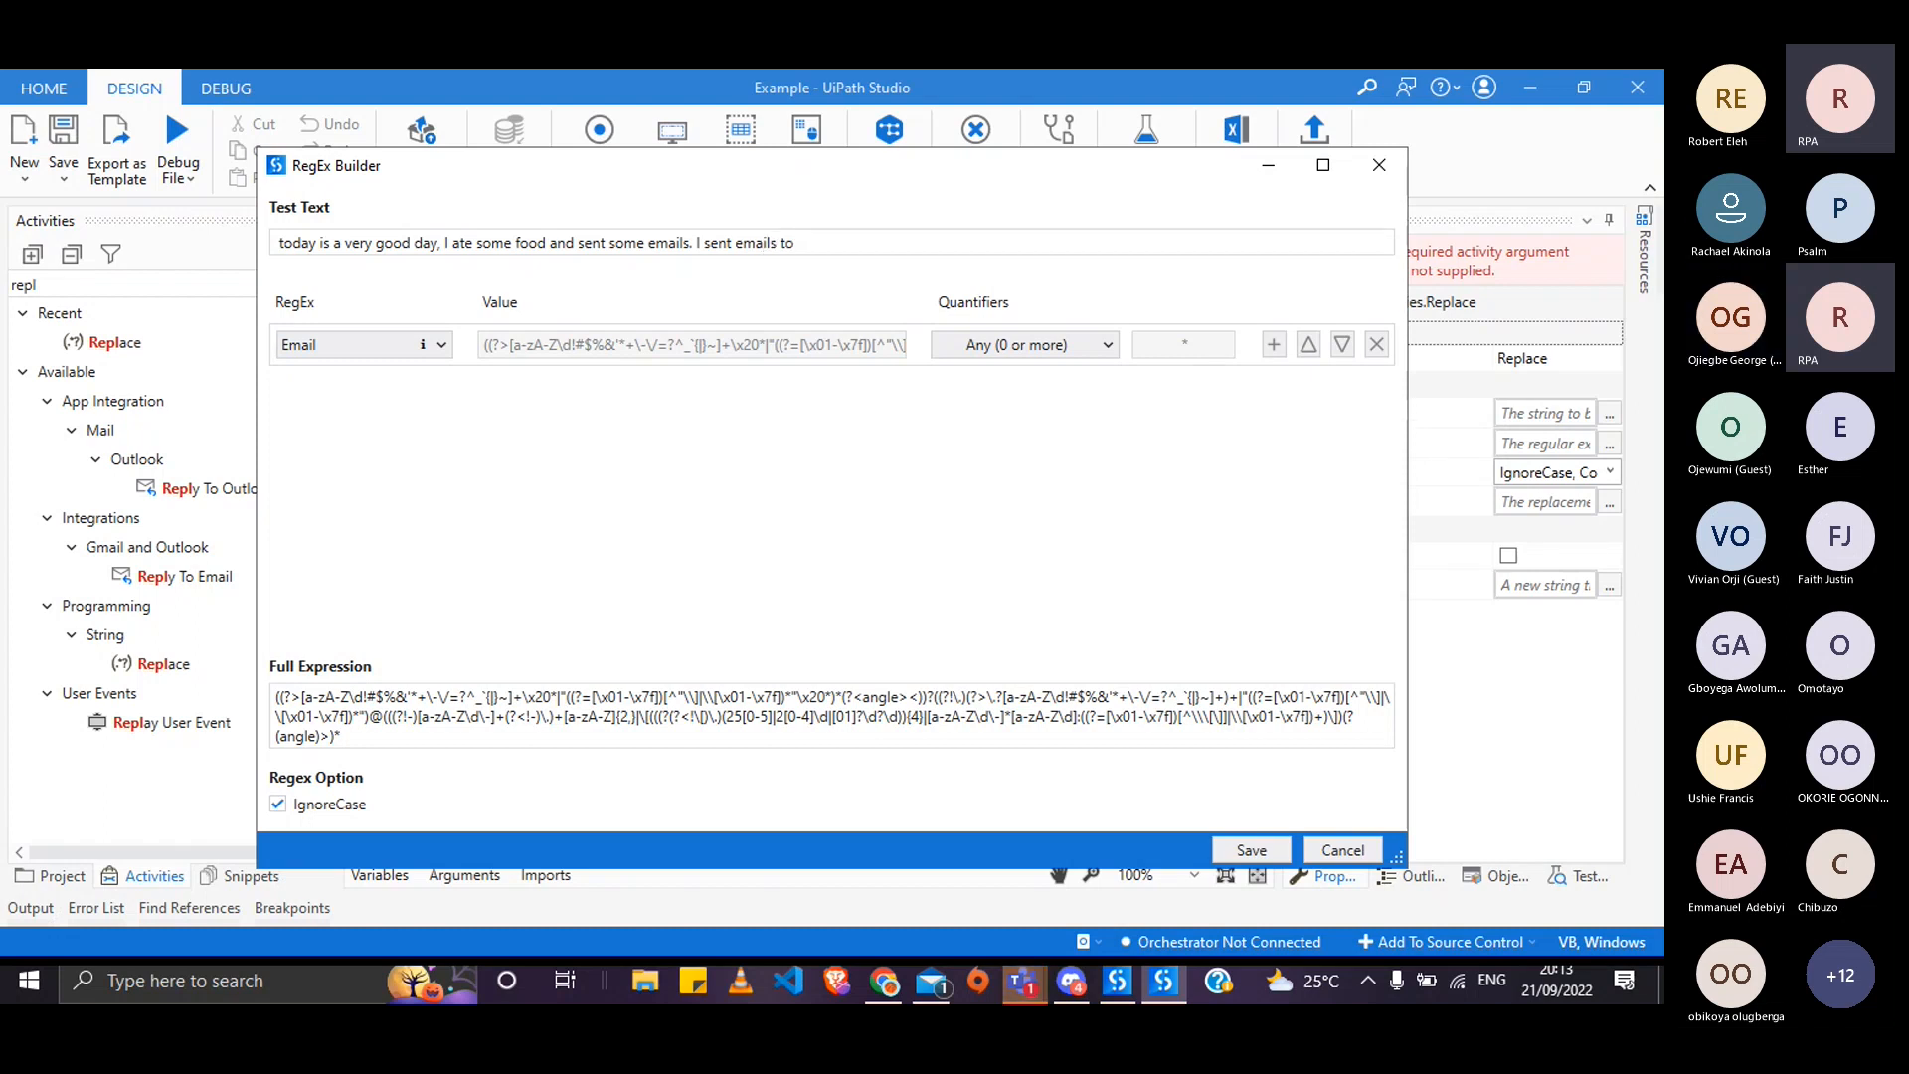
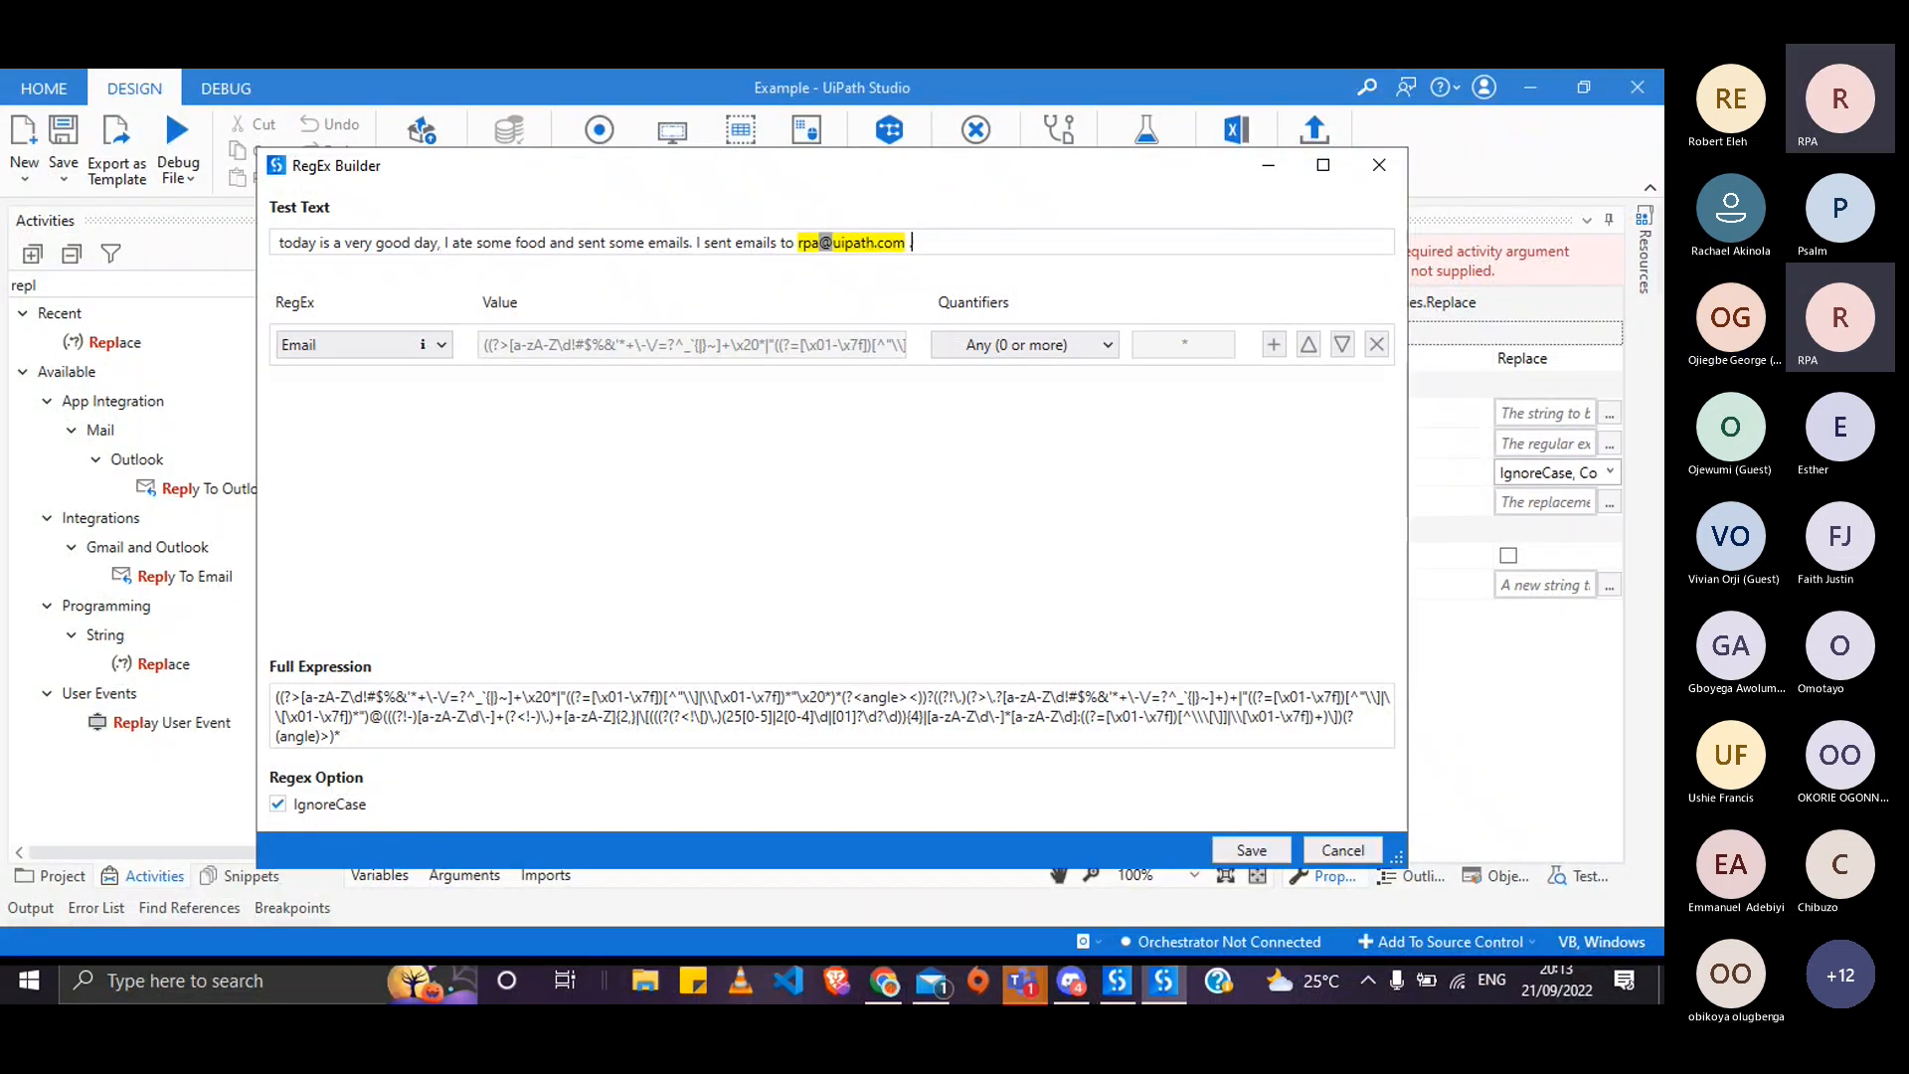
- Append 'and' followed by a second e-mail address to the test text
text(and )
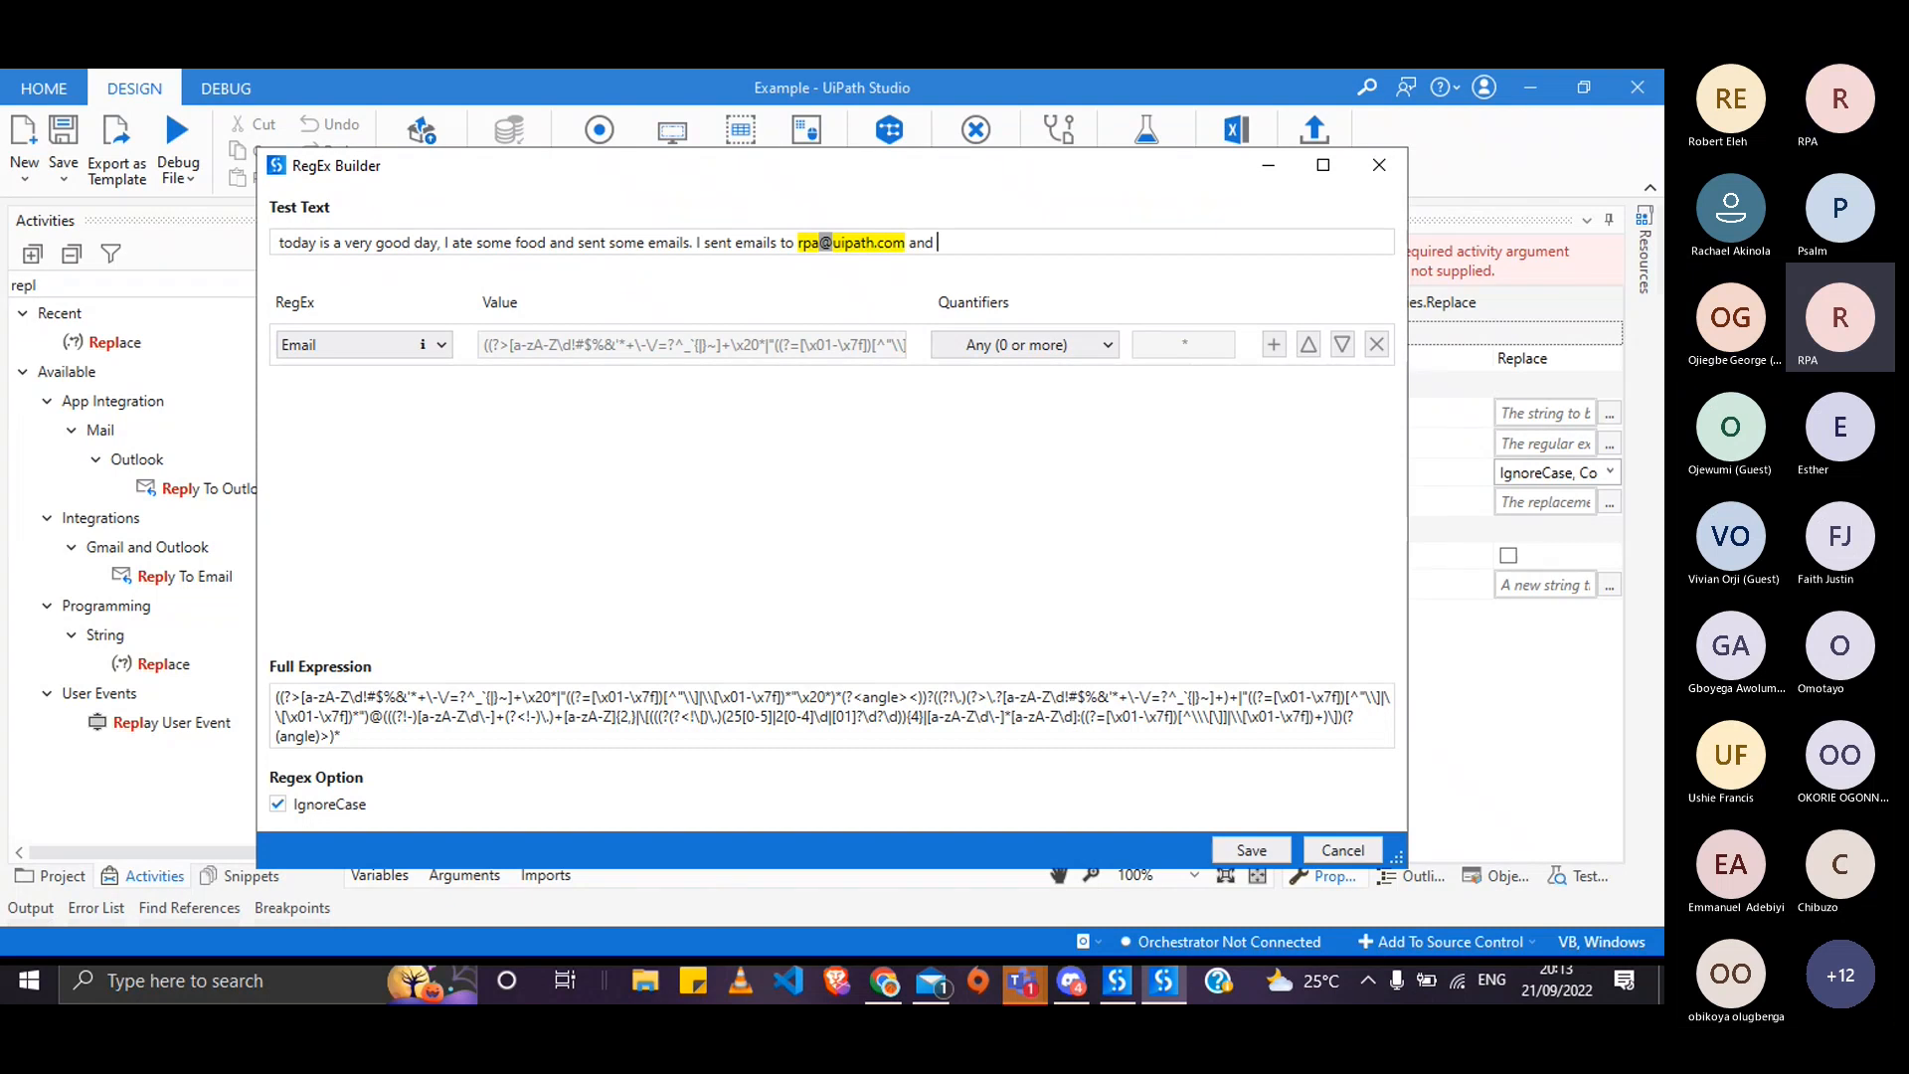
text(timmie)
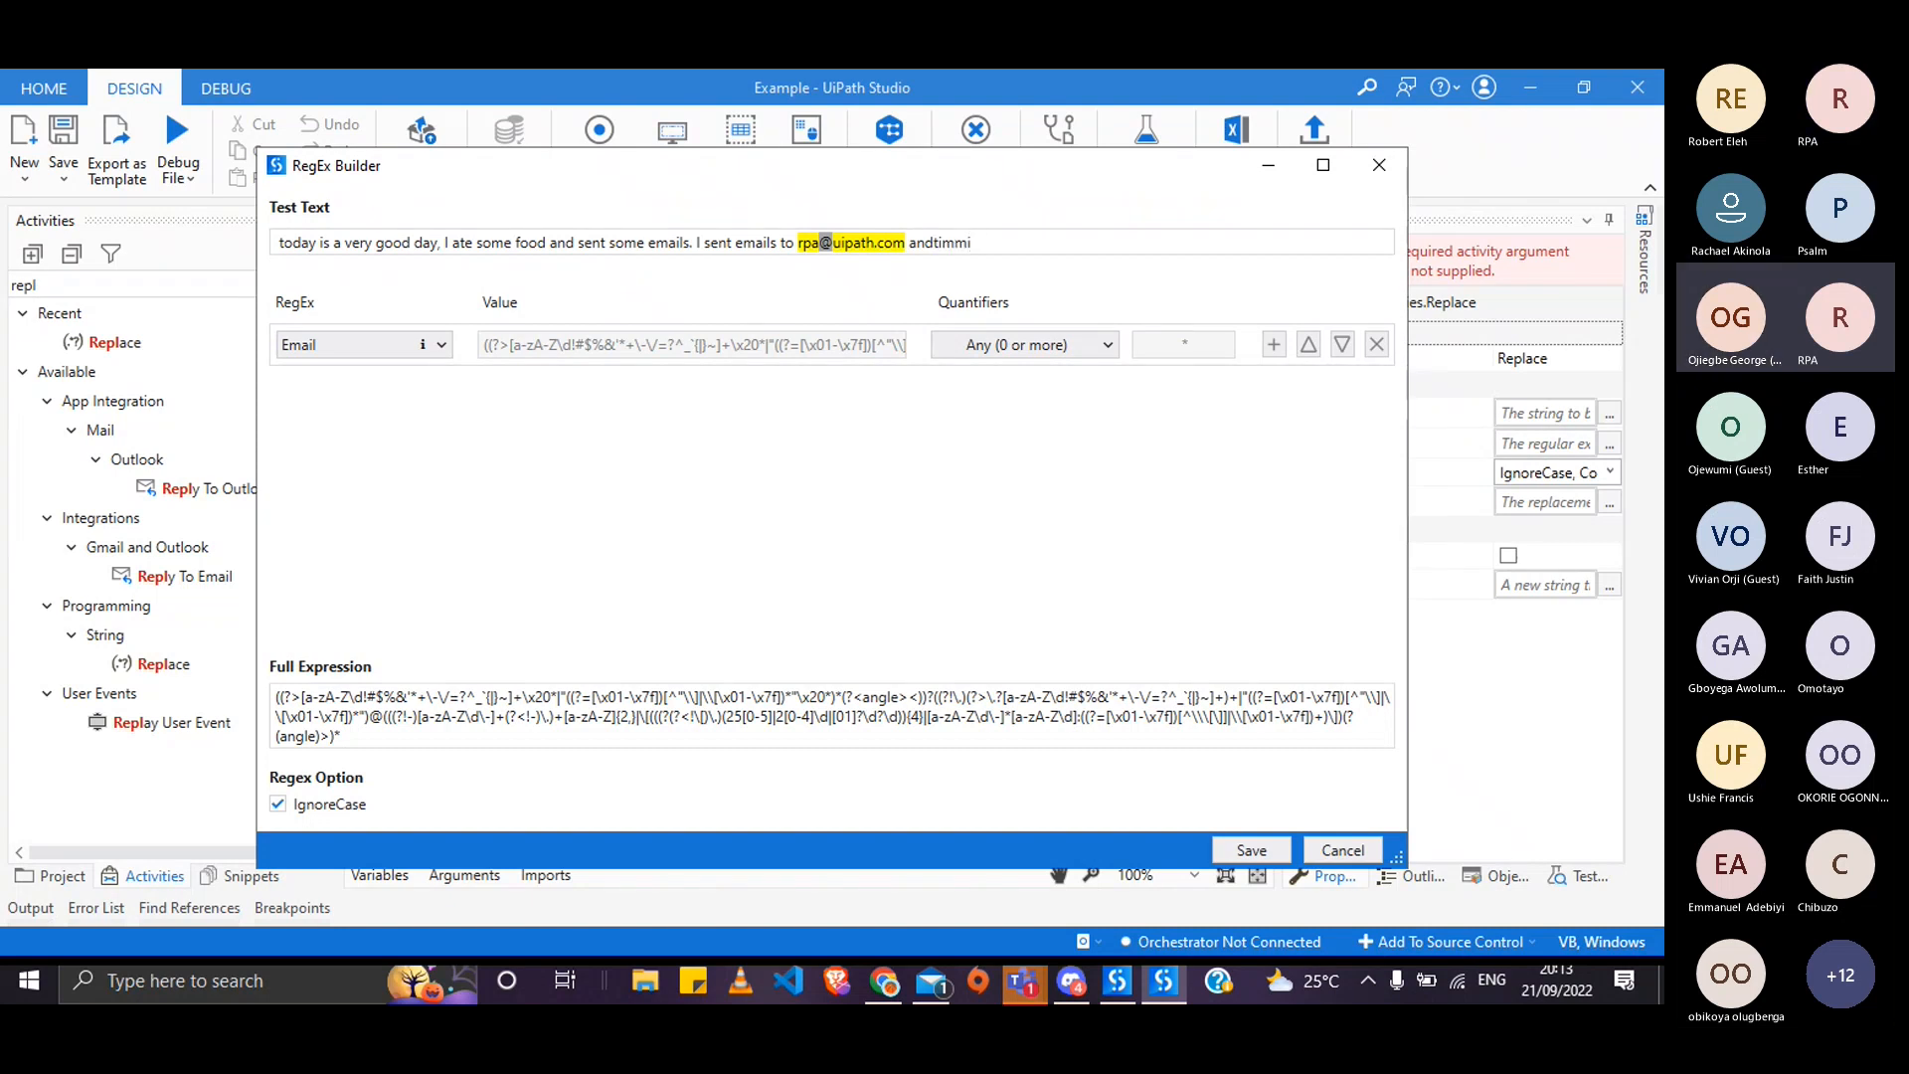
key(BackSpace)
key(BackSpace)
key(BackSpace)
key(BackSpace)
key(BackSpace)
key(BackSpace)
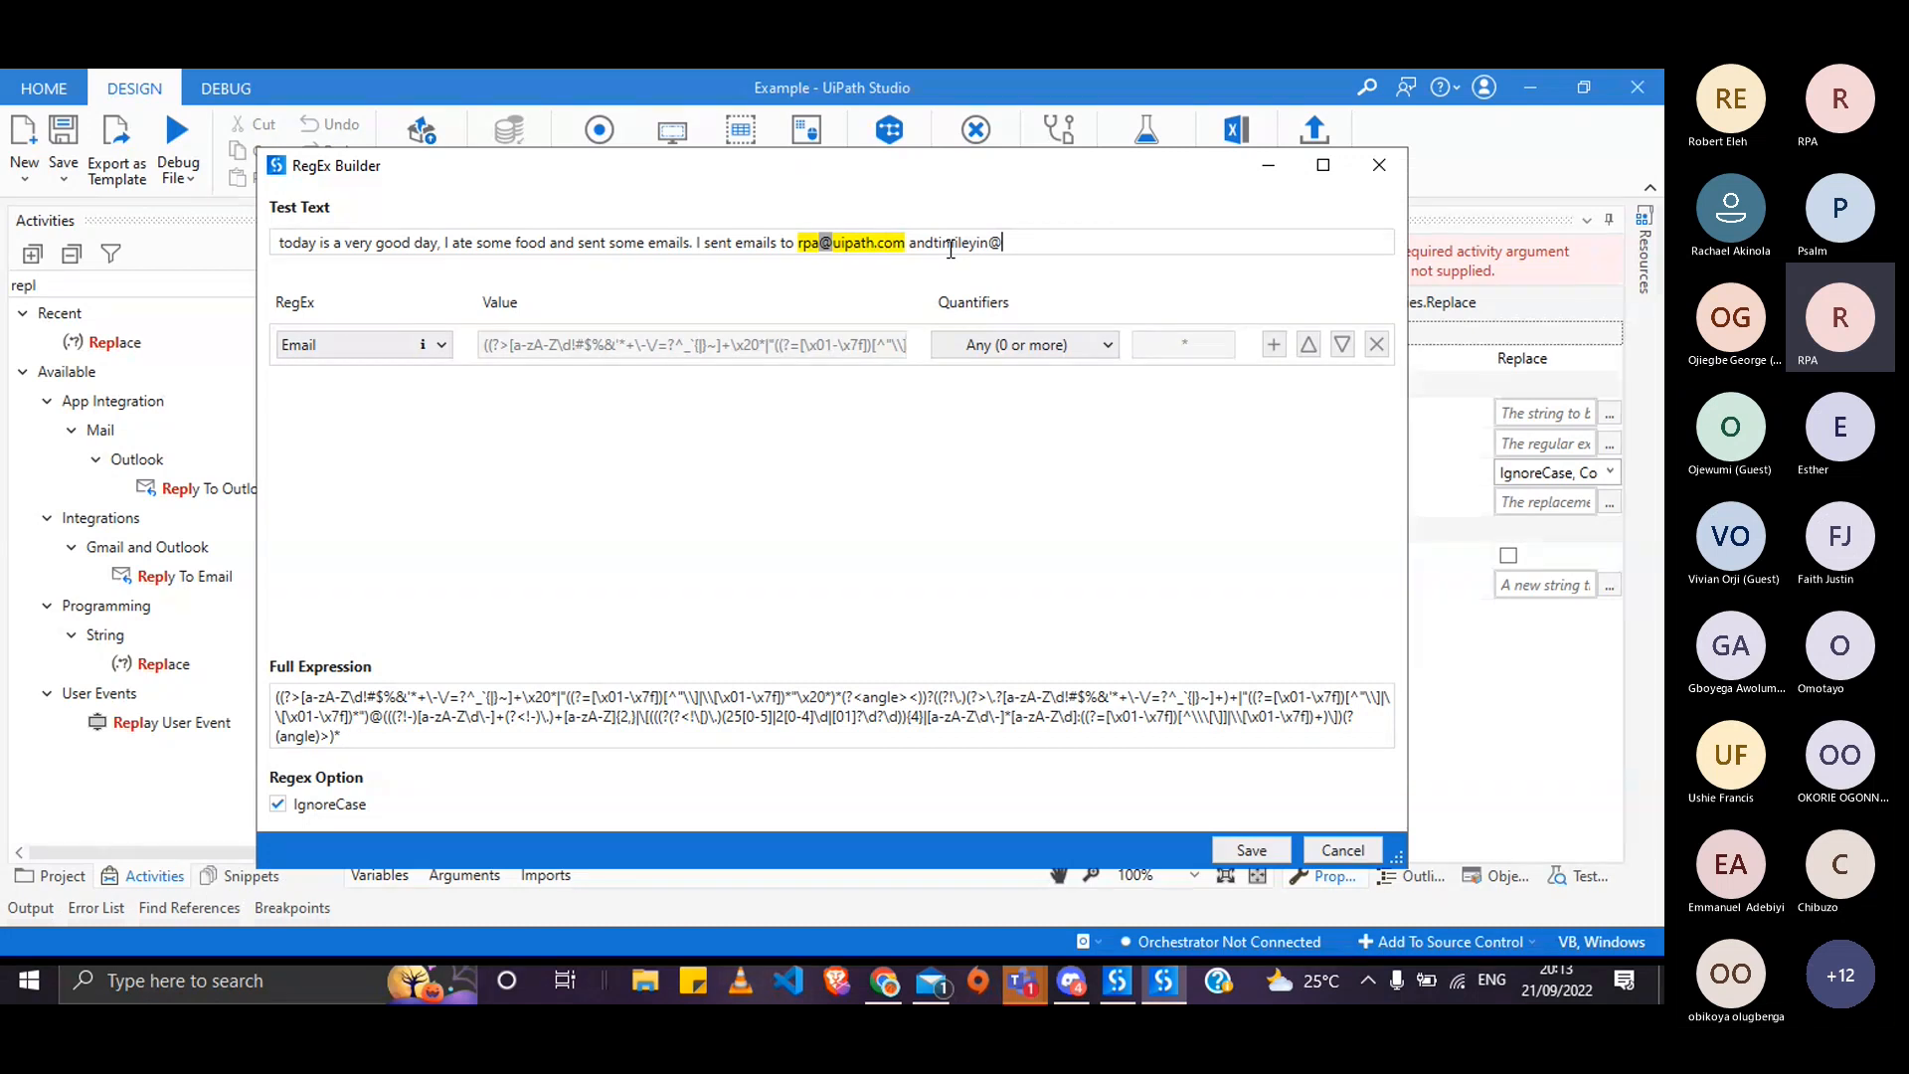
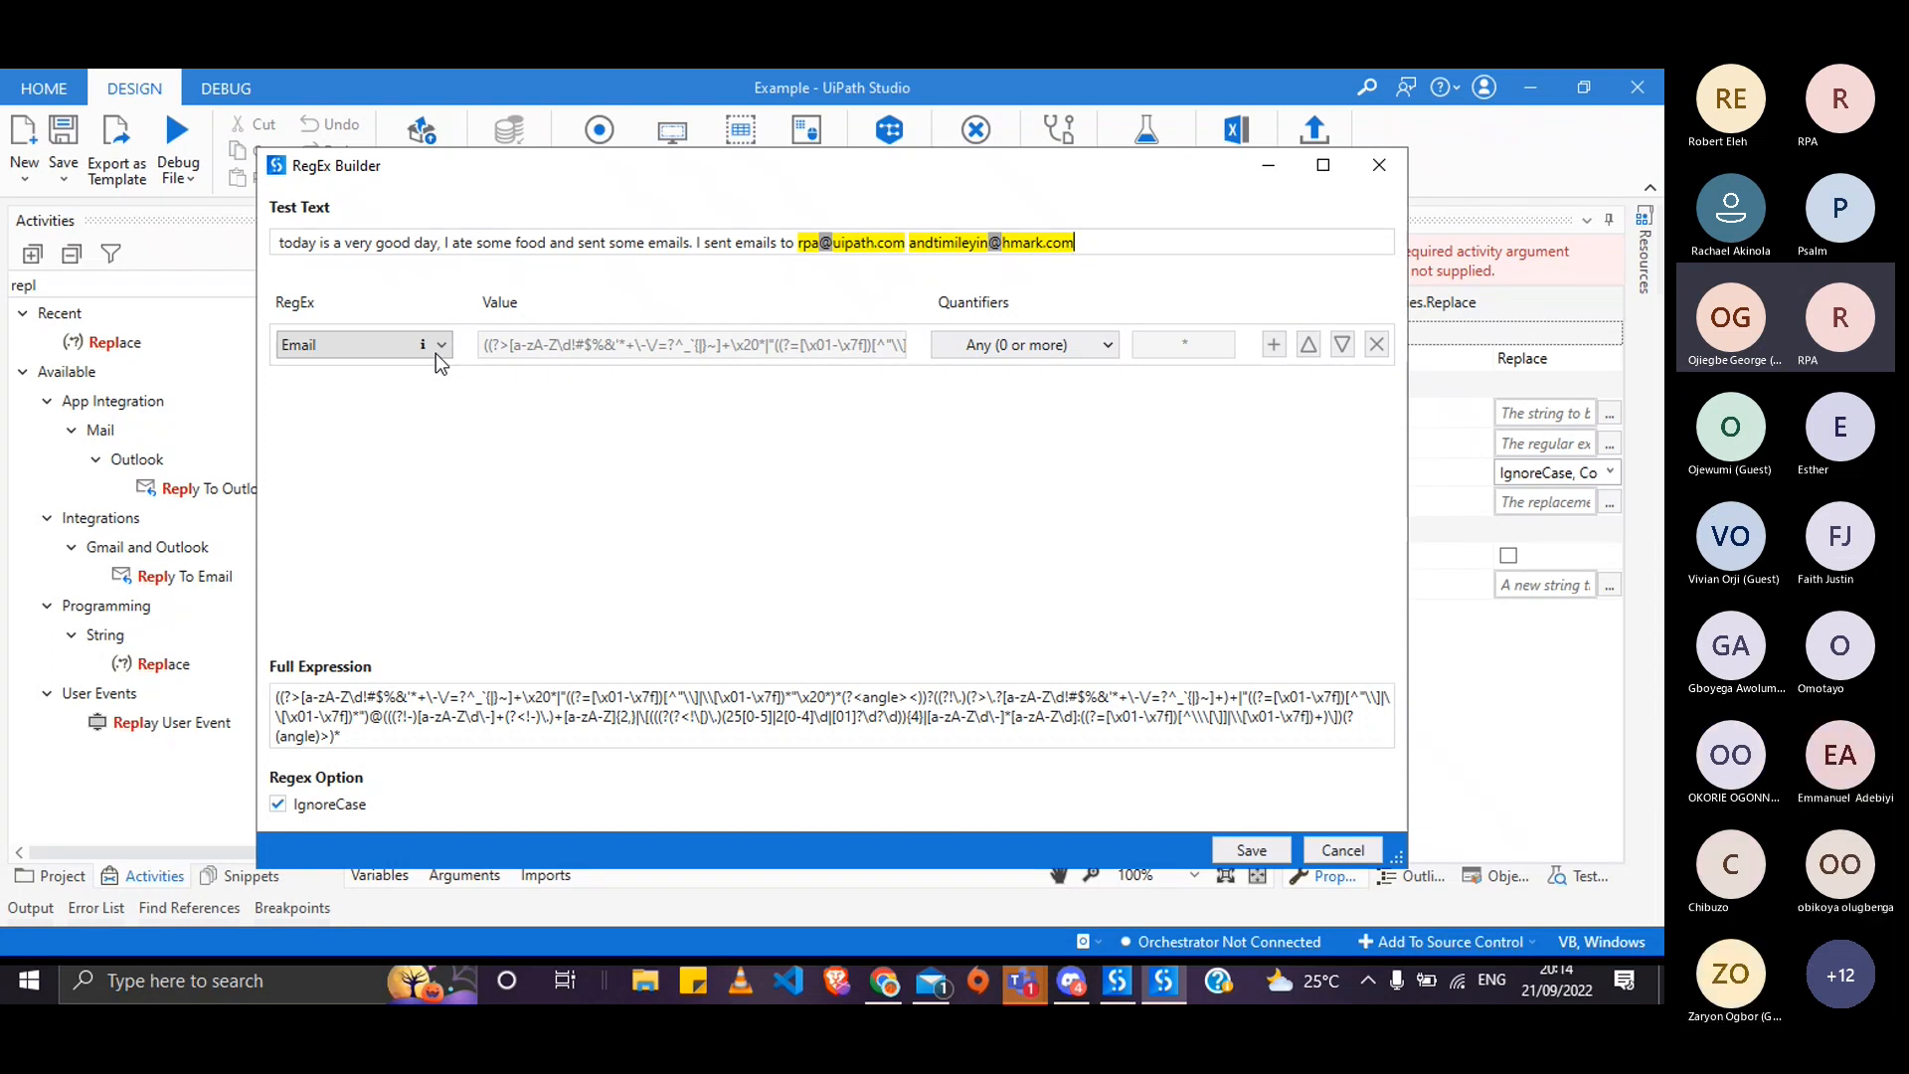
- Switch the condition to the US phone number preset
click(437, 355)
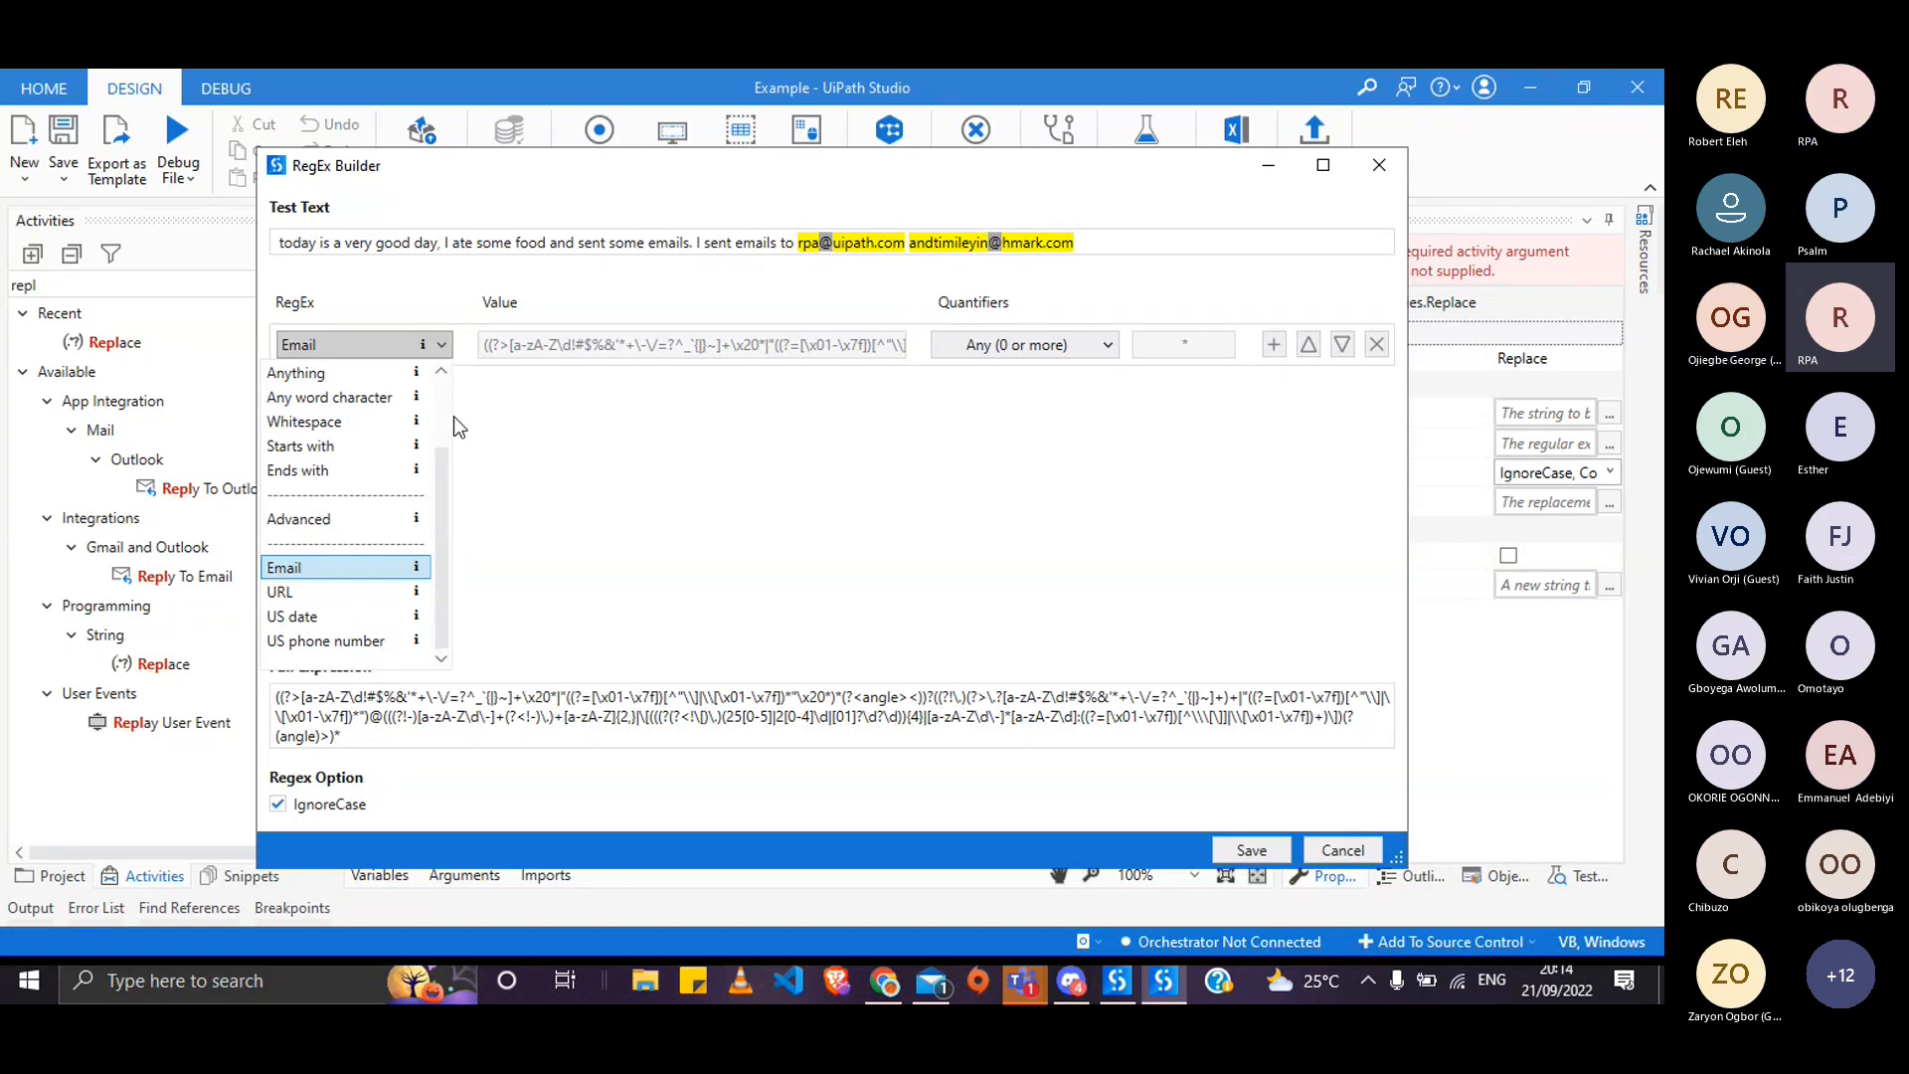
scroll(432, 460, up, 2)
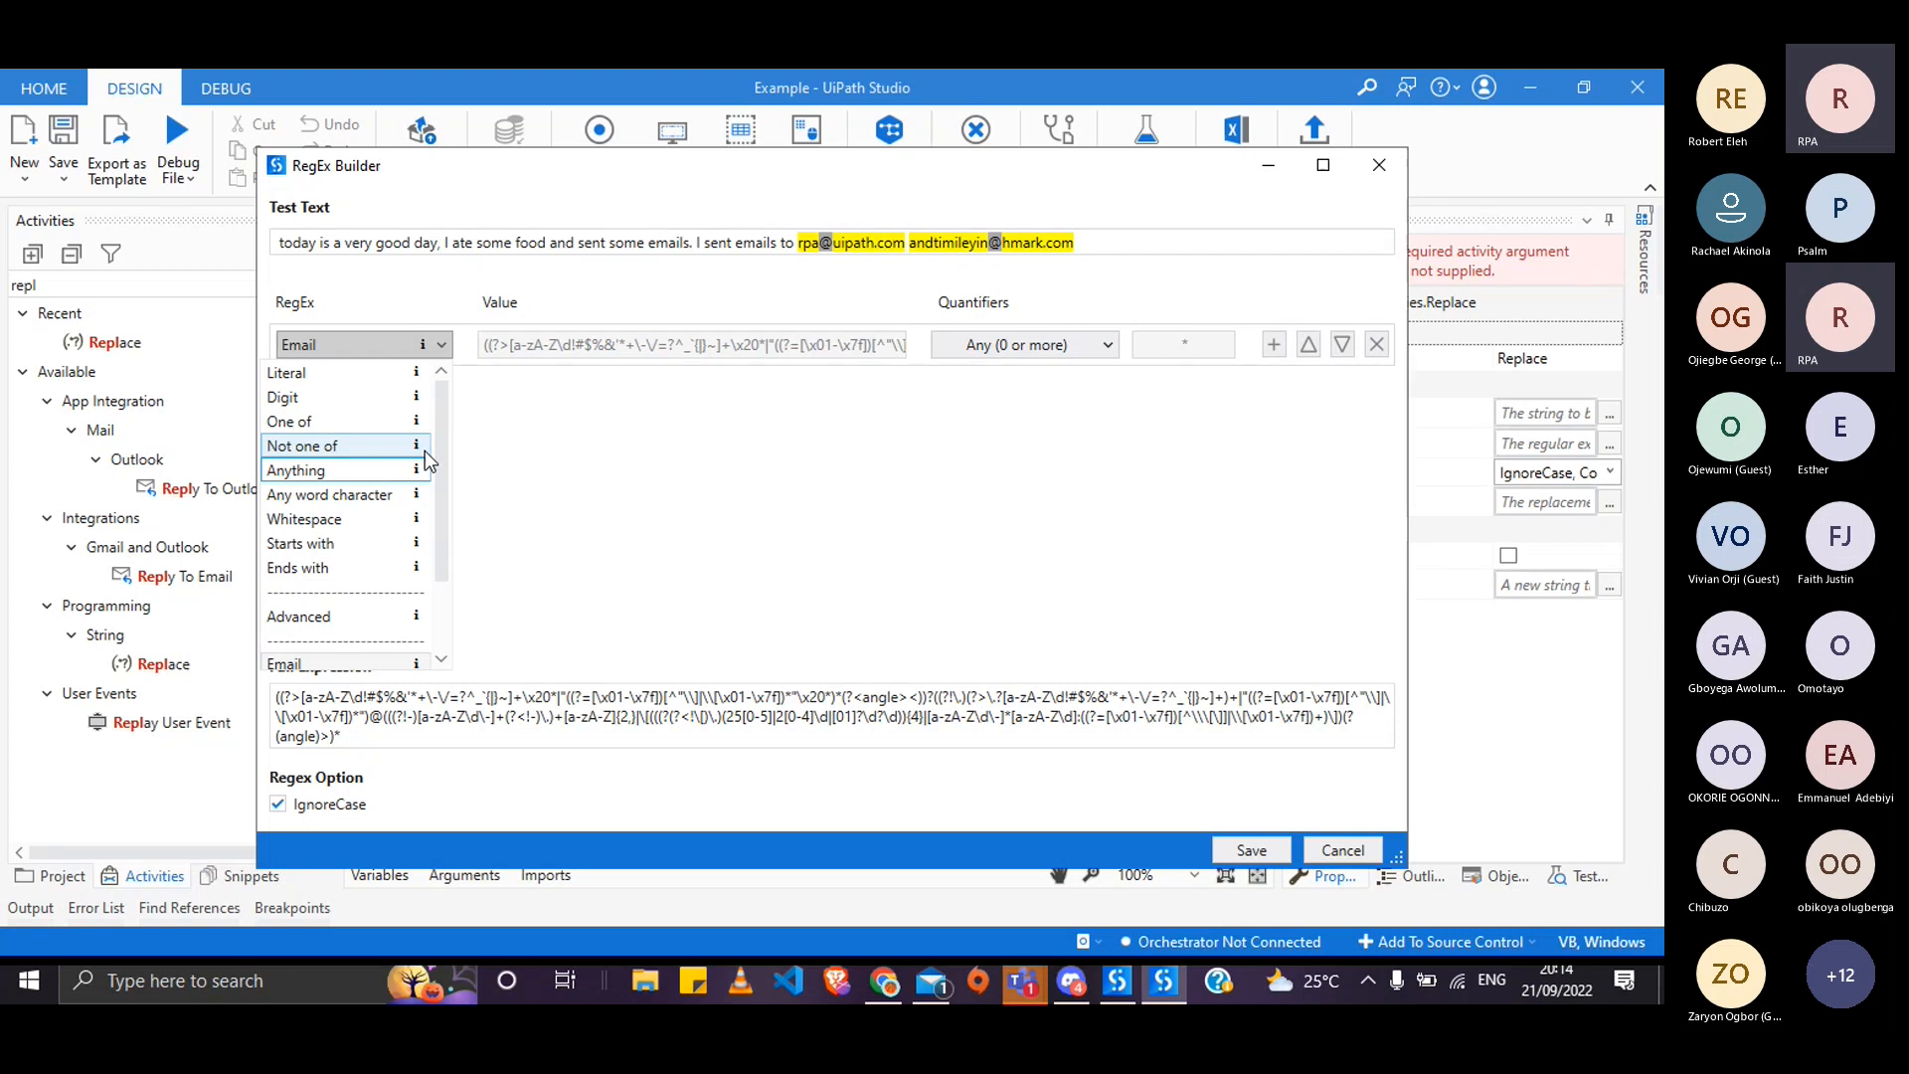
scroll(341, 568, down, 2)
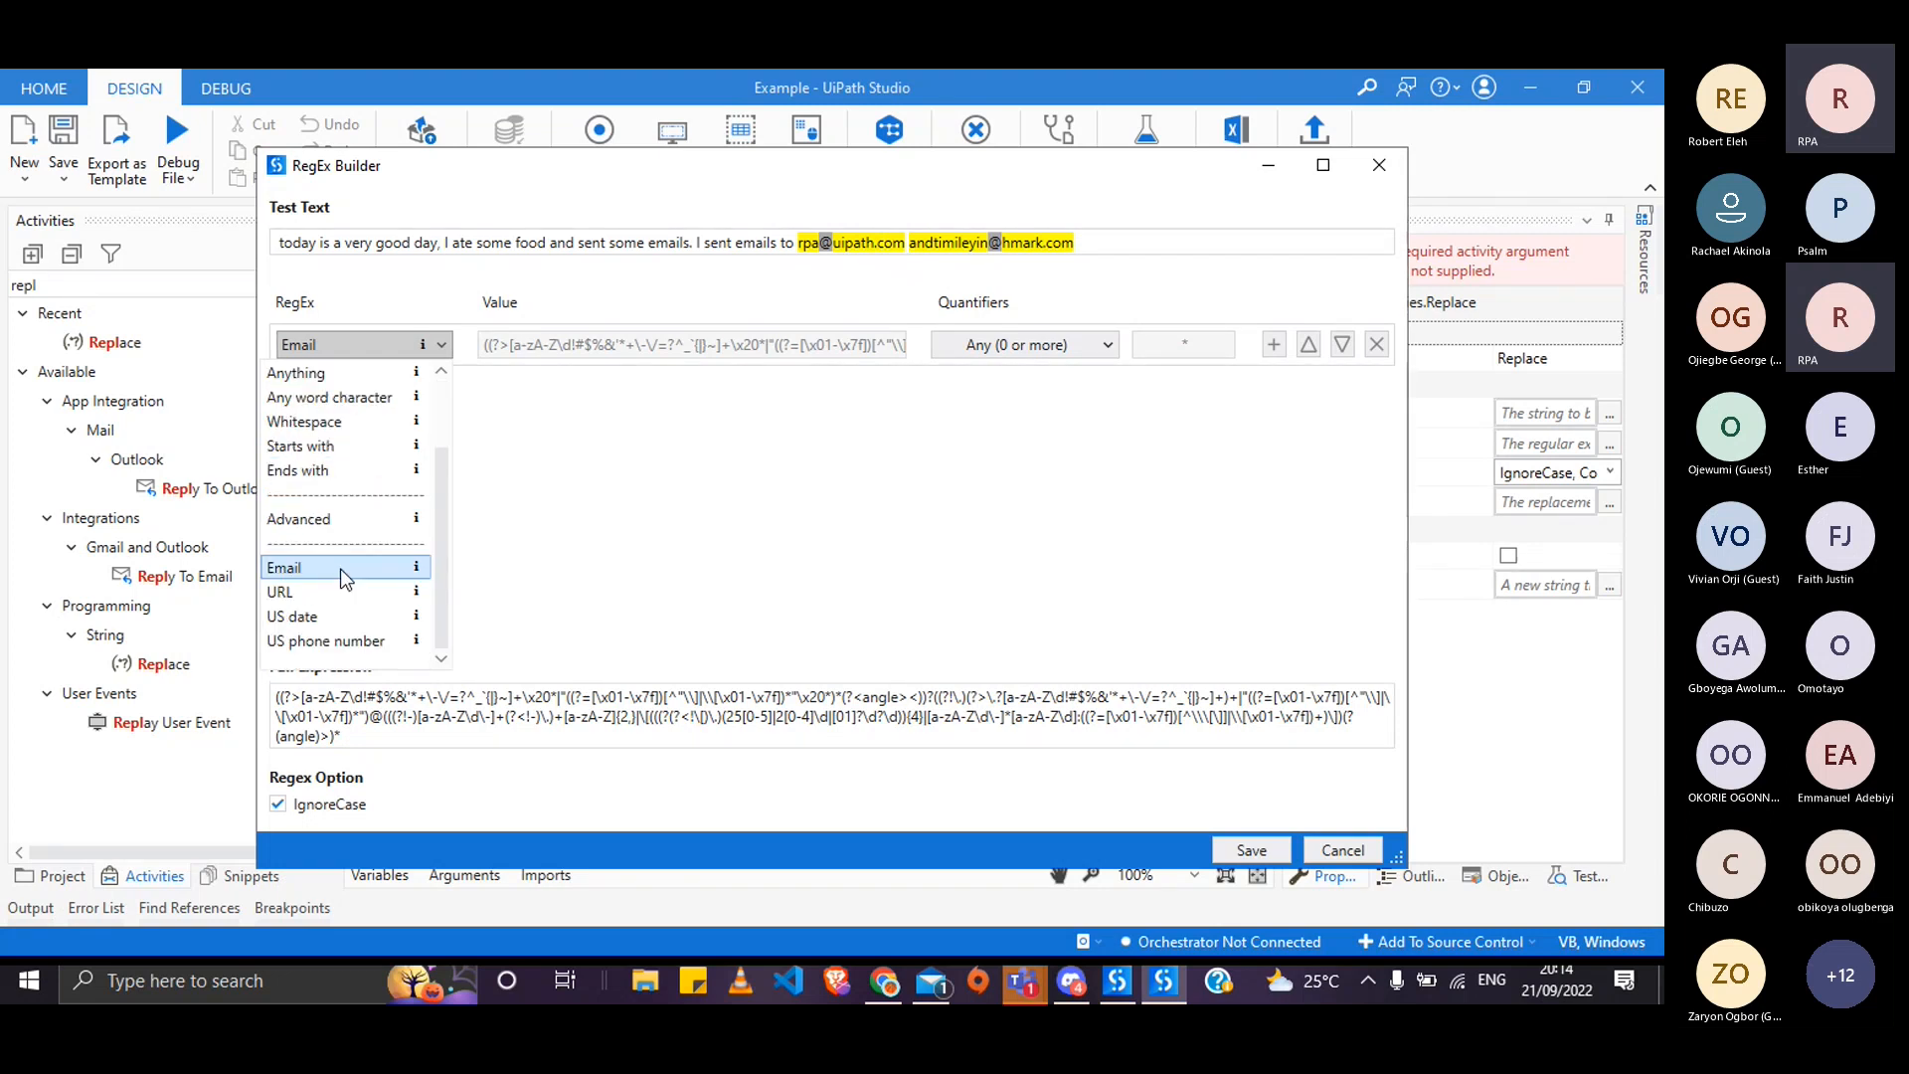
scroll(349, 603, up, 2)
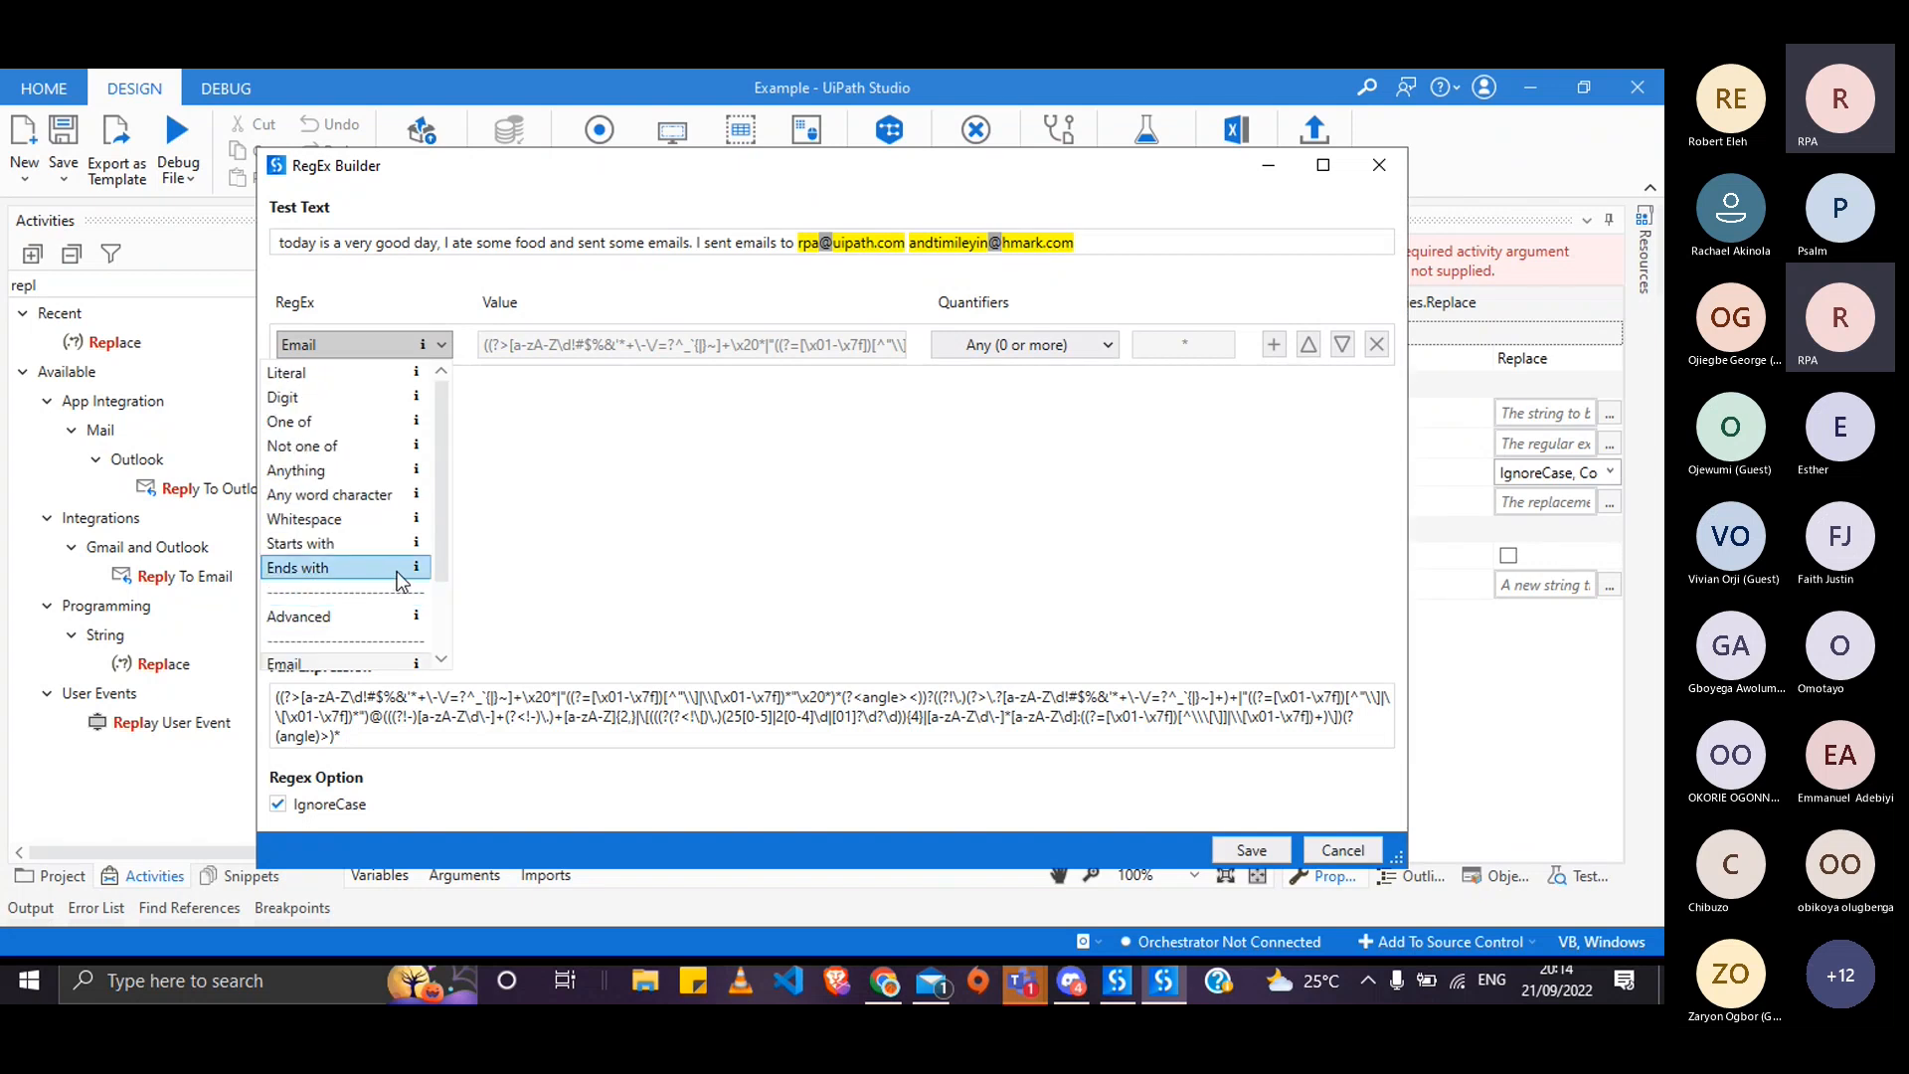
scroll(394, 571, down, 2)
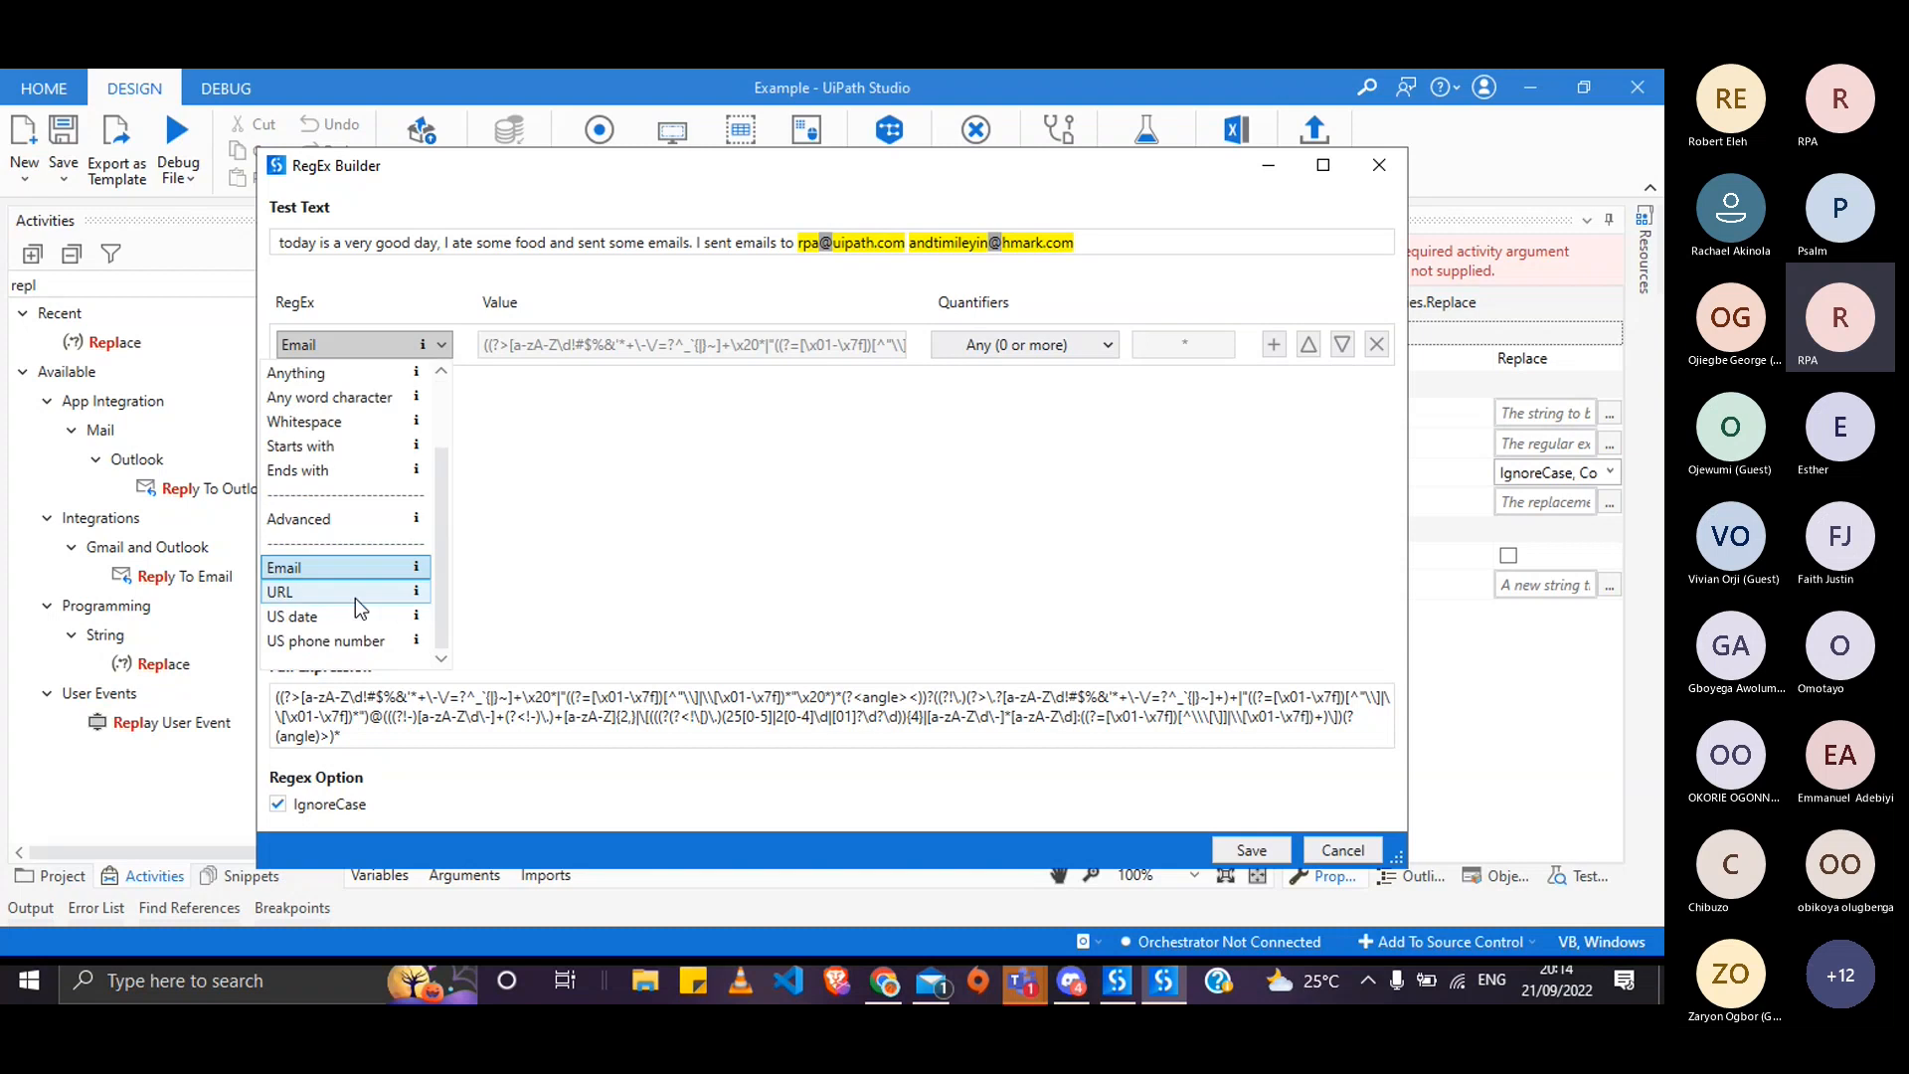
click(344, 641)
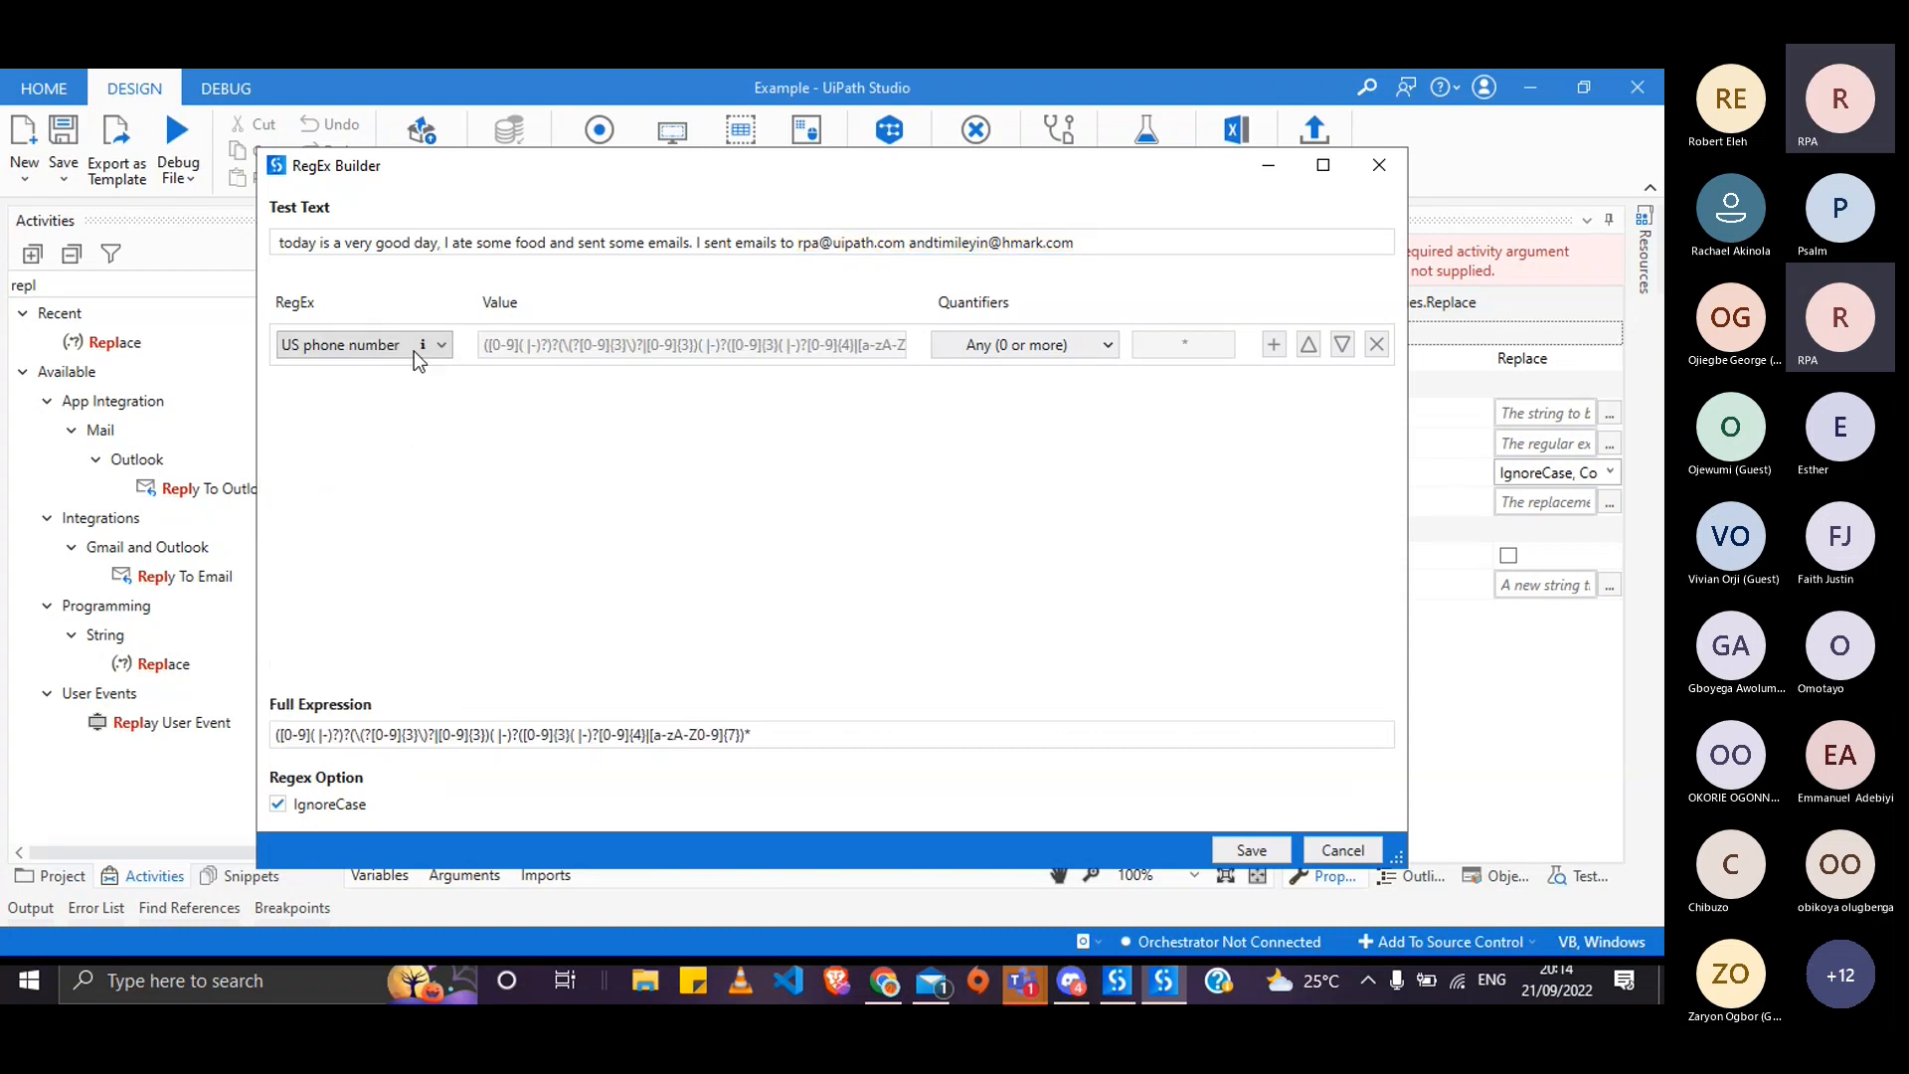
- Change the condition back to Digit, leaving its quantifier unchanged, giving (\d*)
click(416, 350)
scroll(438, 385, up, 2)
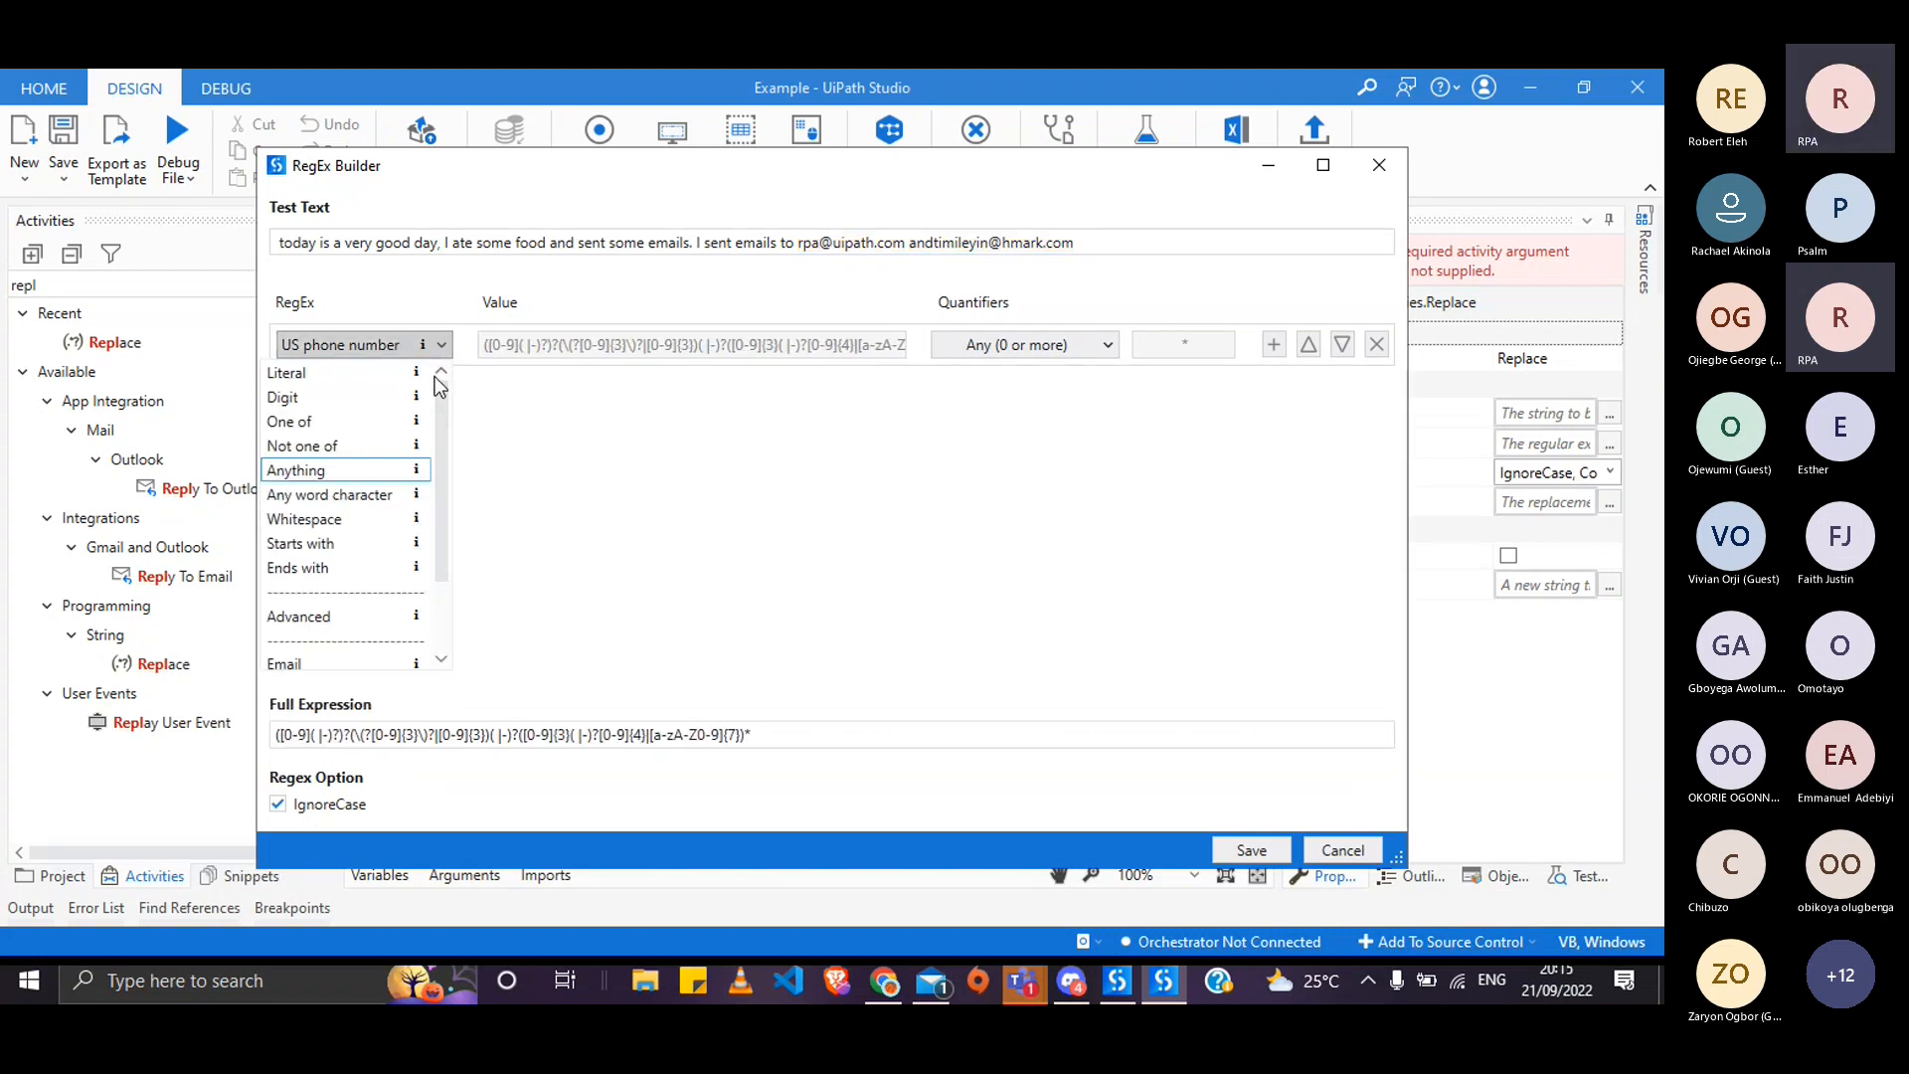
click(350, 394)
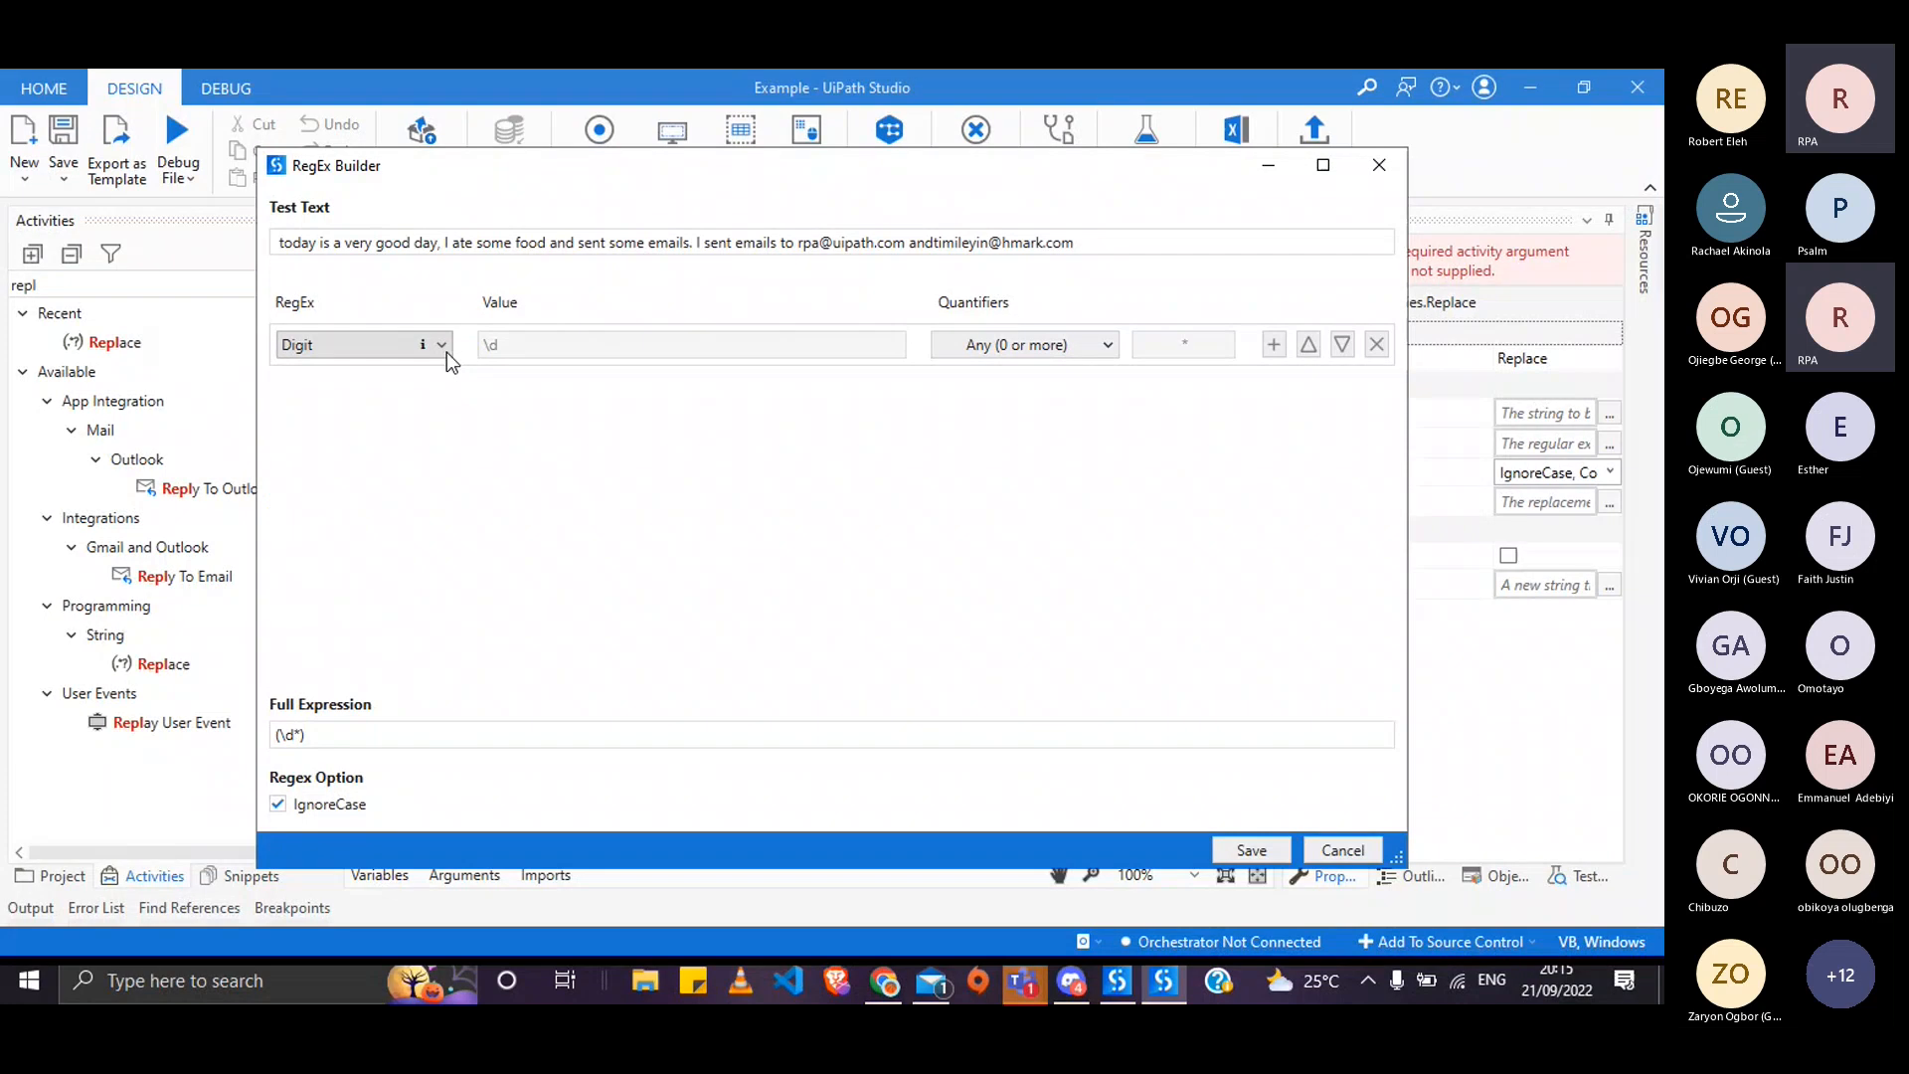
click(1064, 344)
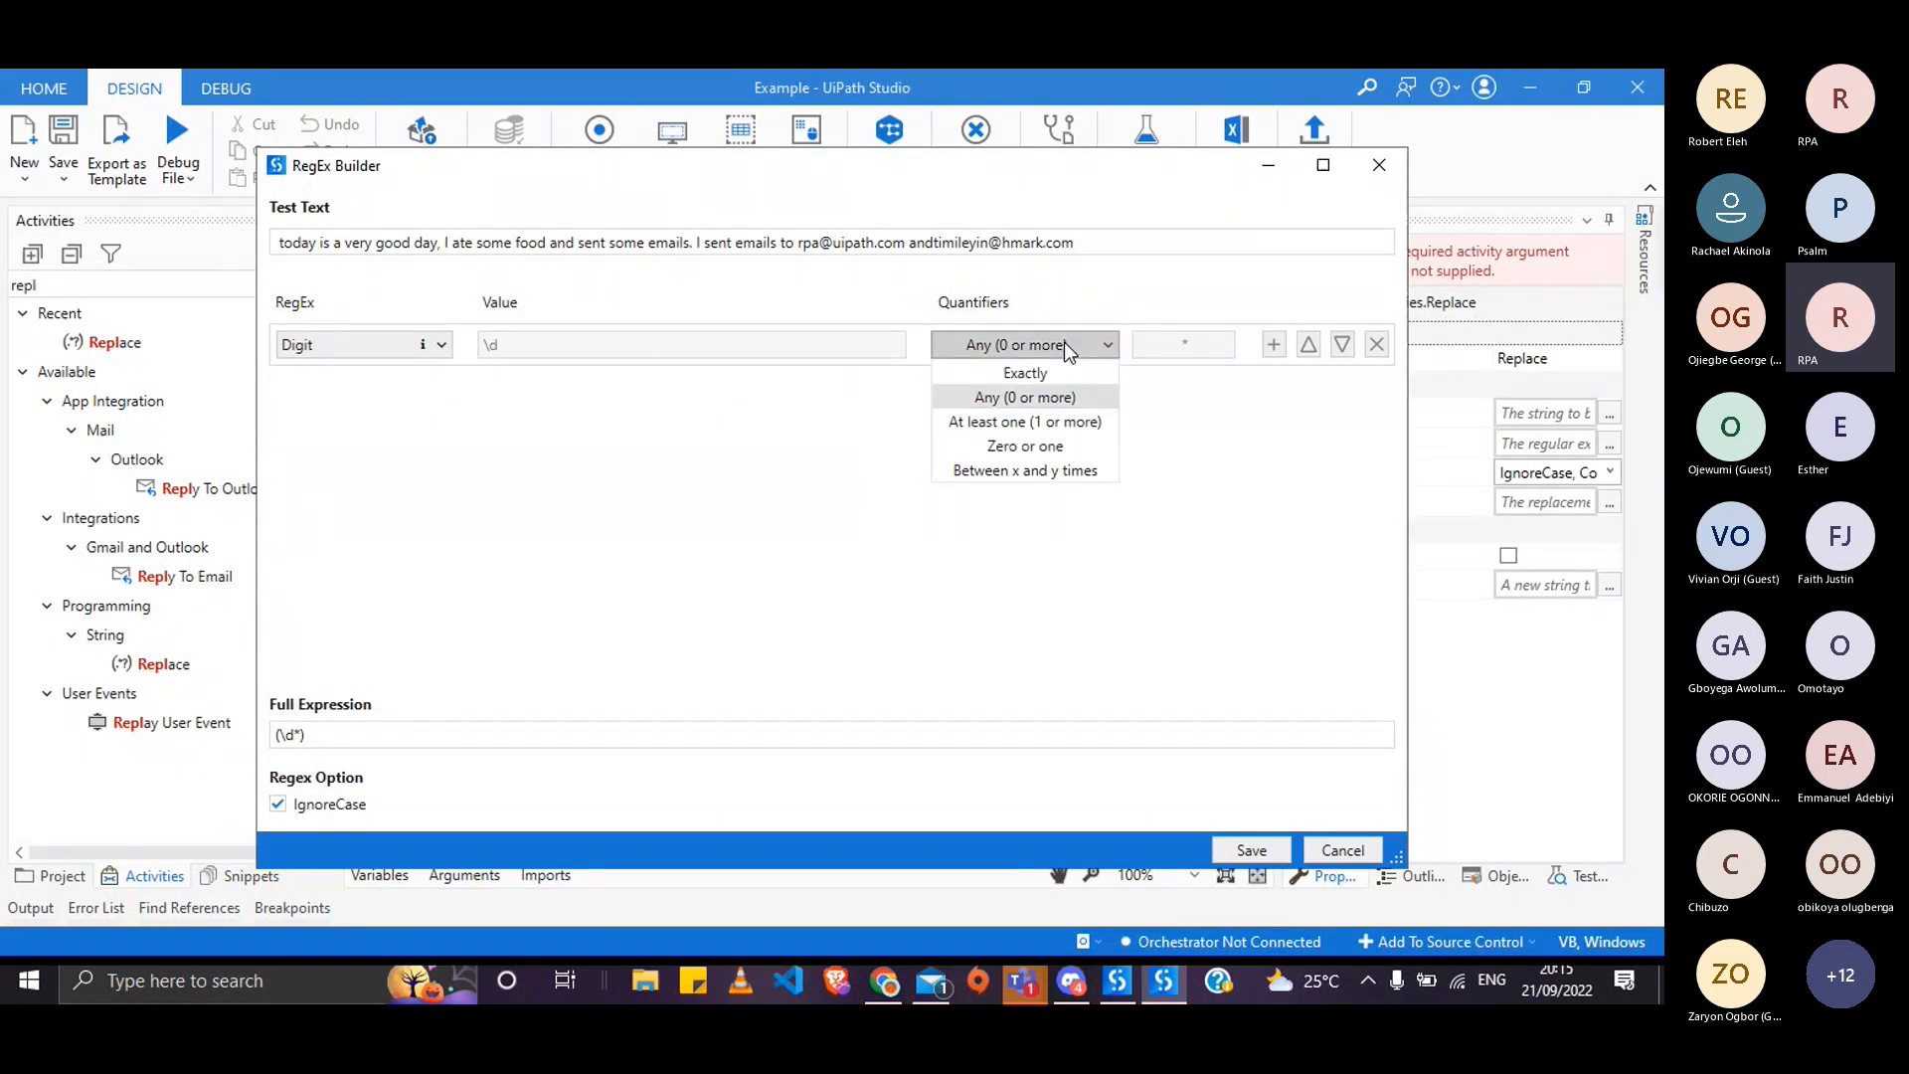
click(1066, 346)
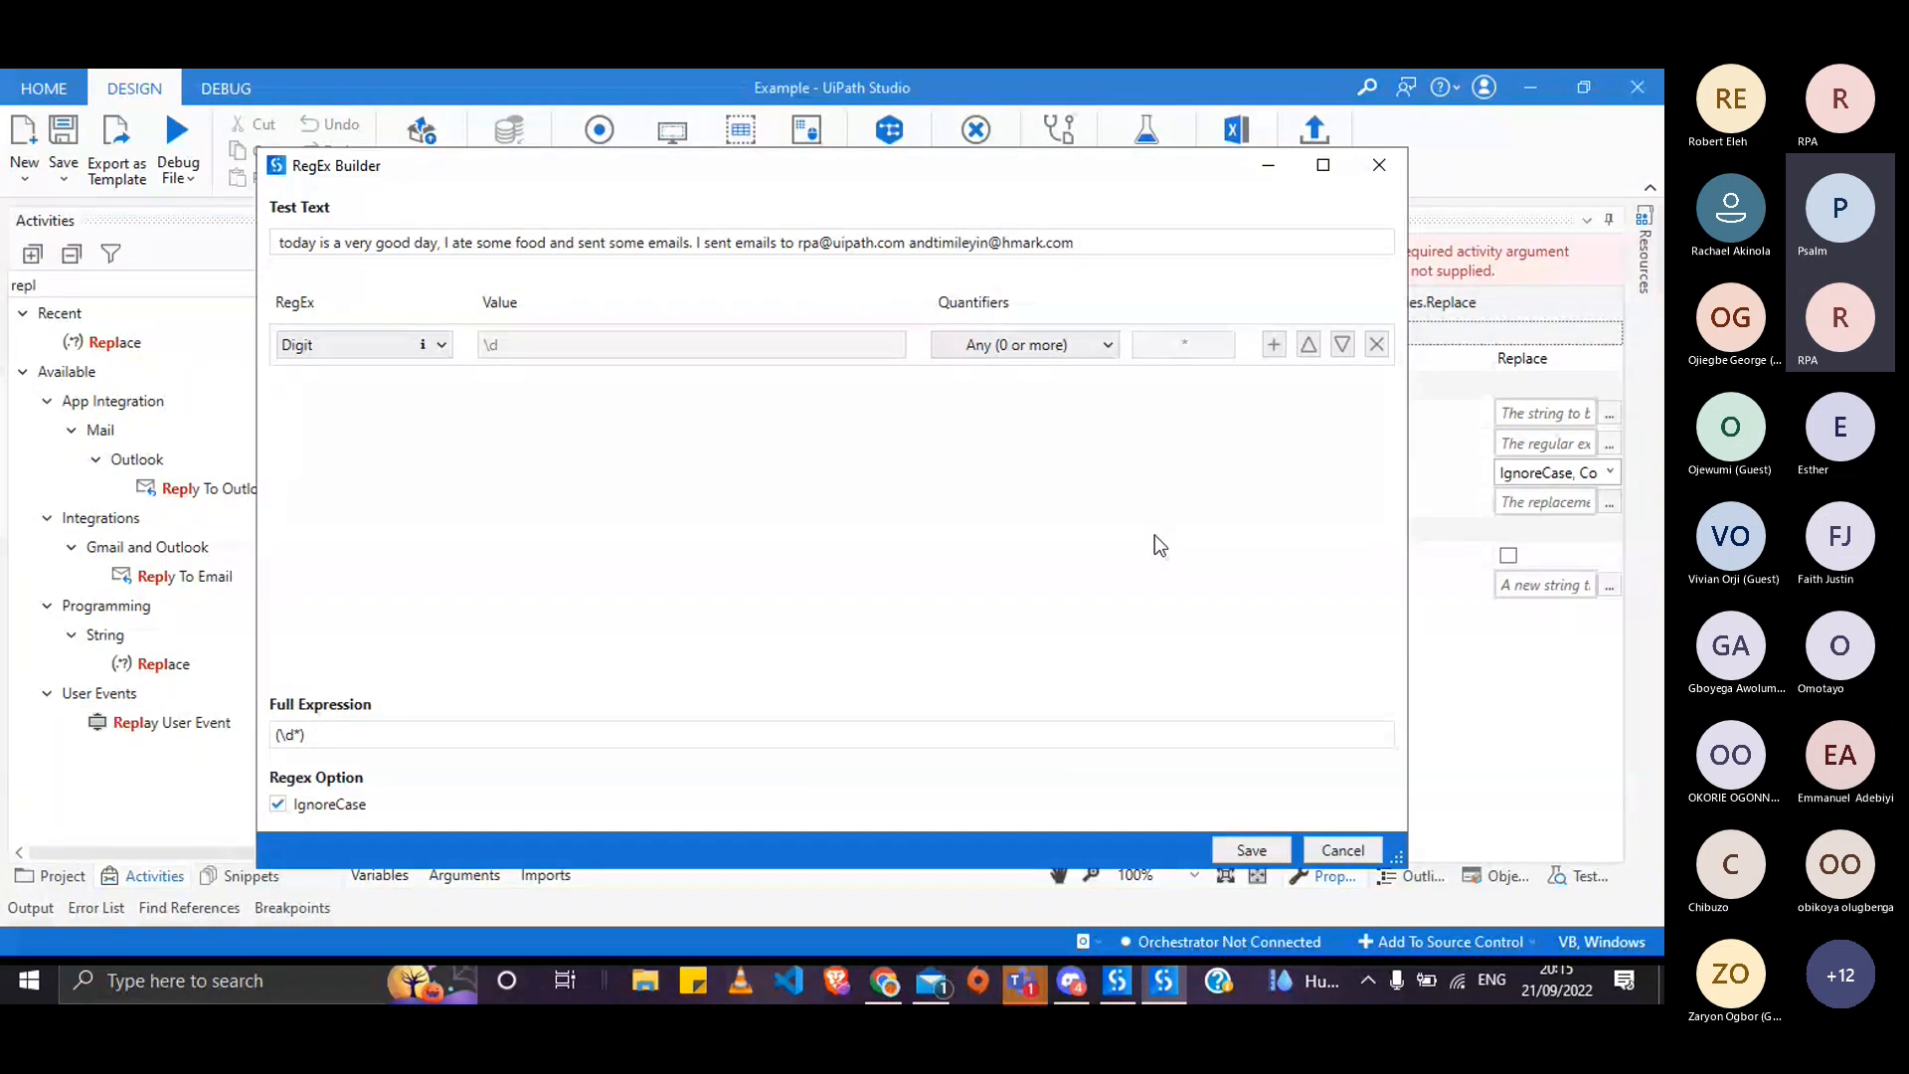
key(alt+Tab)
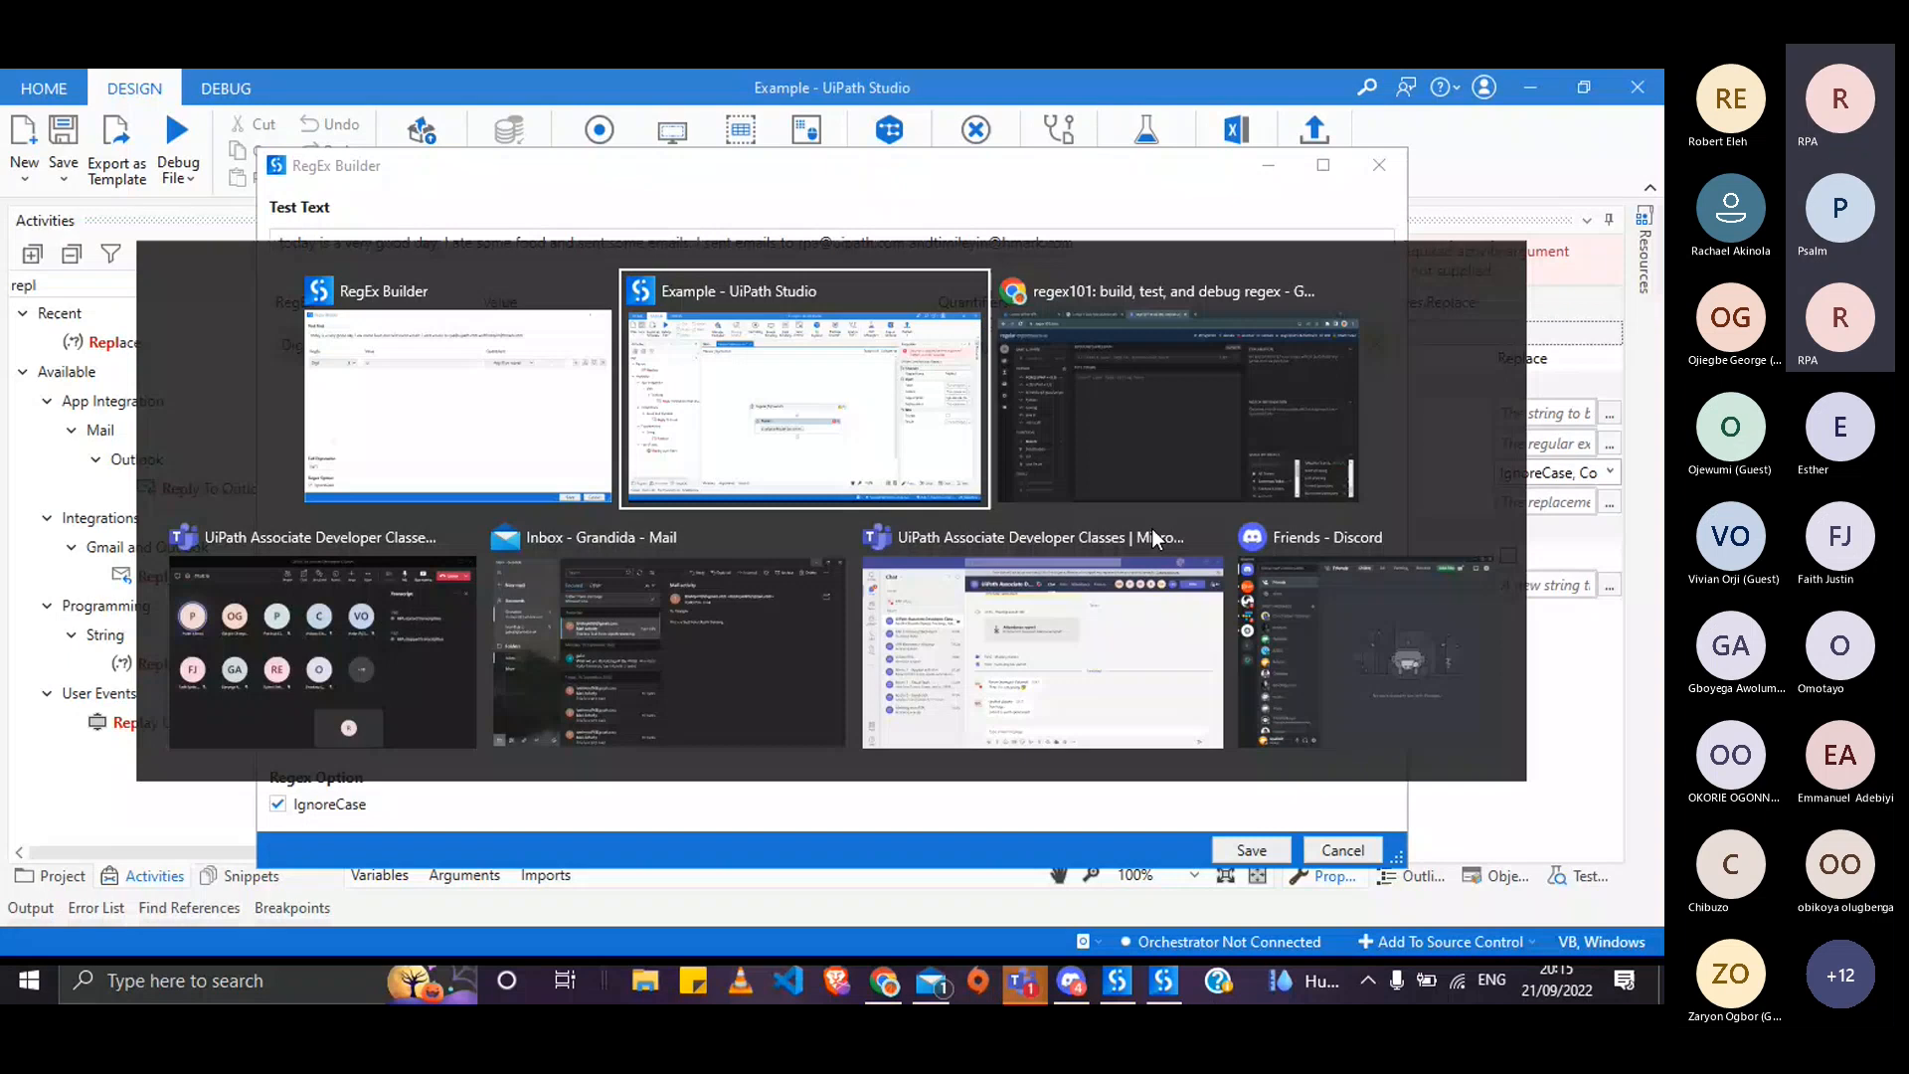
key(alt+Tab)
key(alt+Tab)
key(alt+Tab)
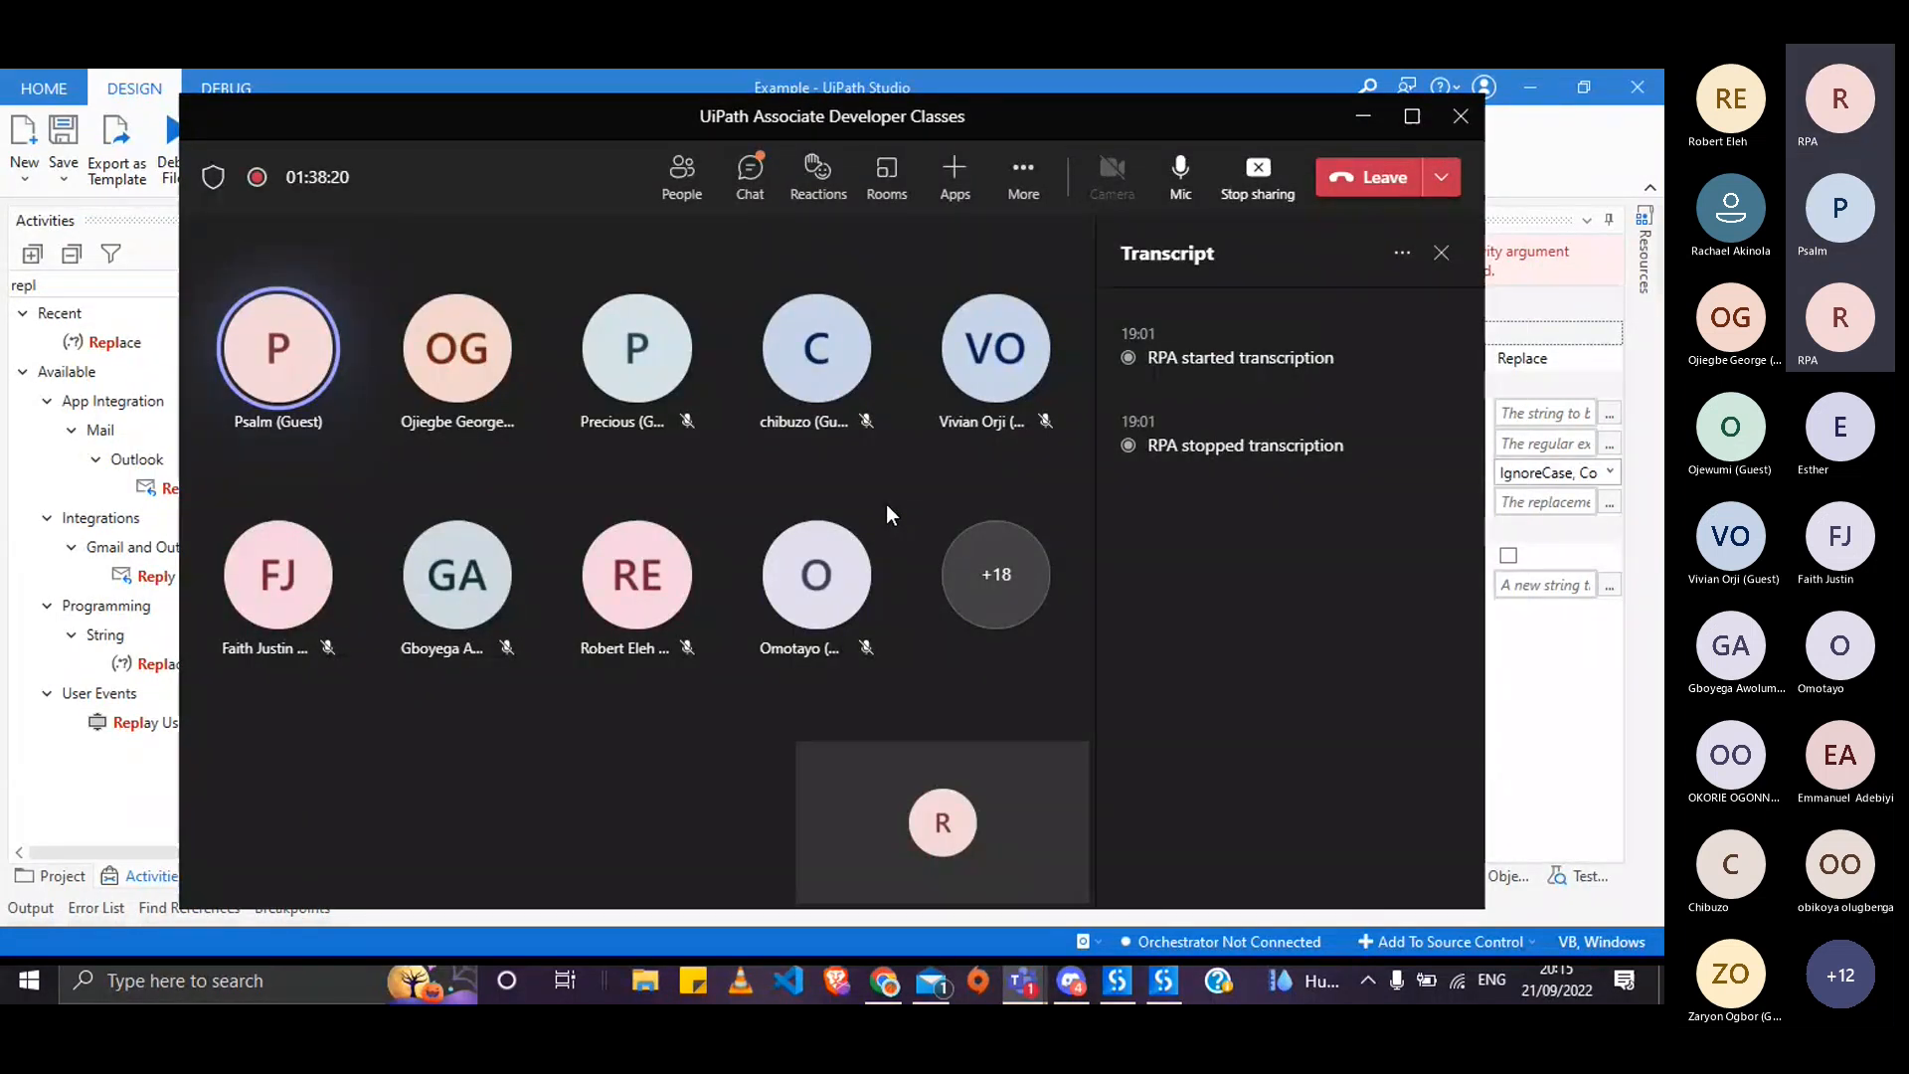
key(alt+Tab)
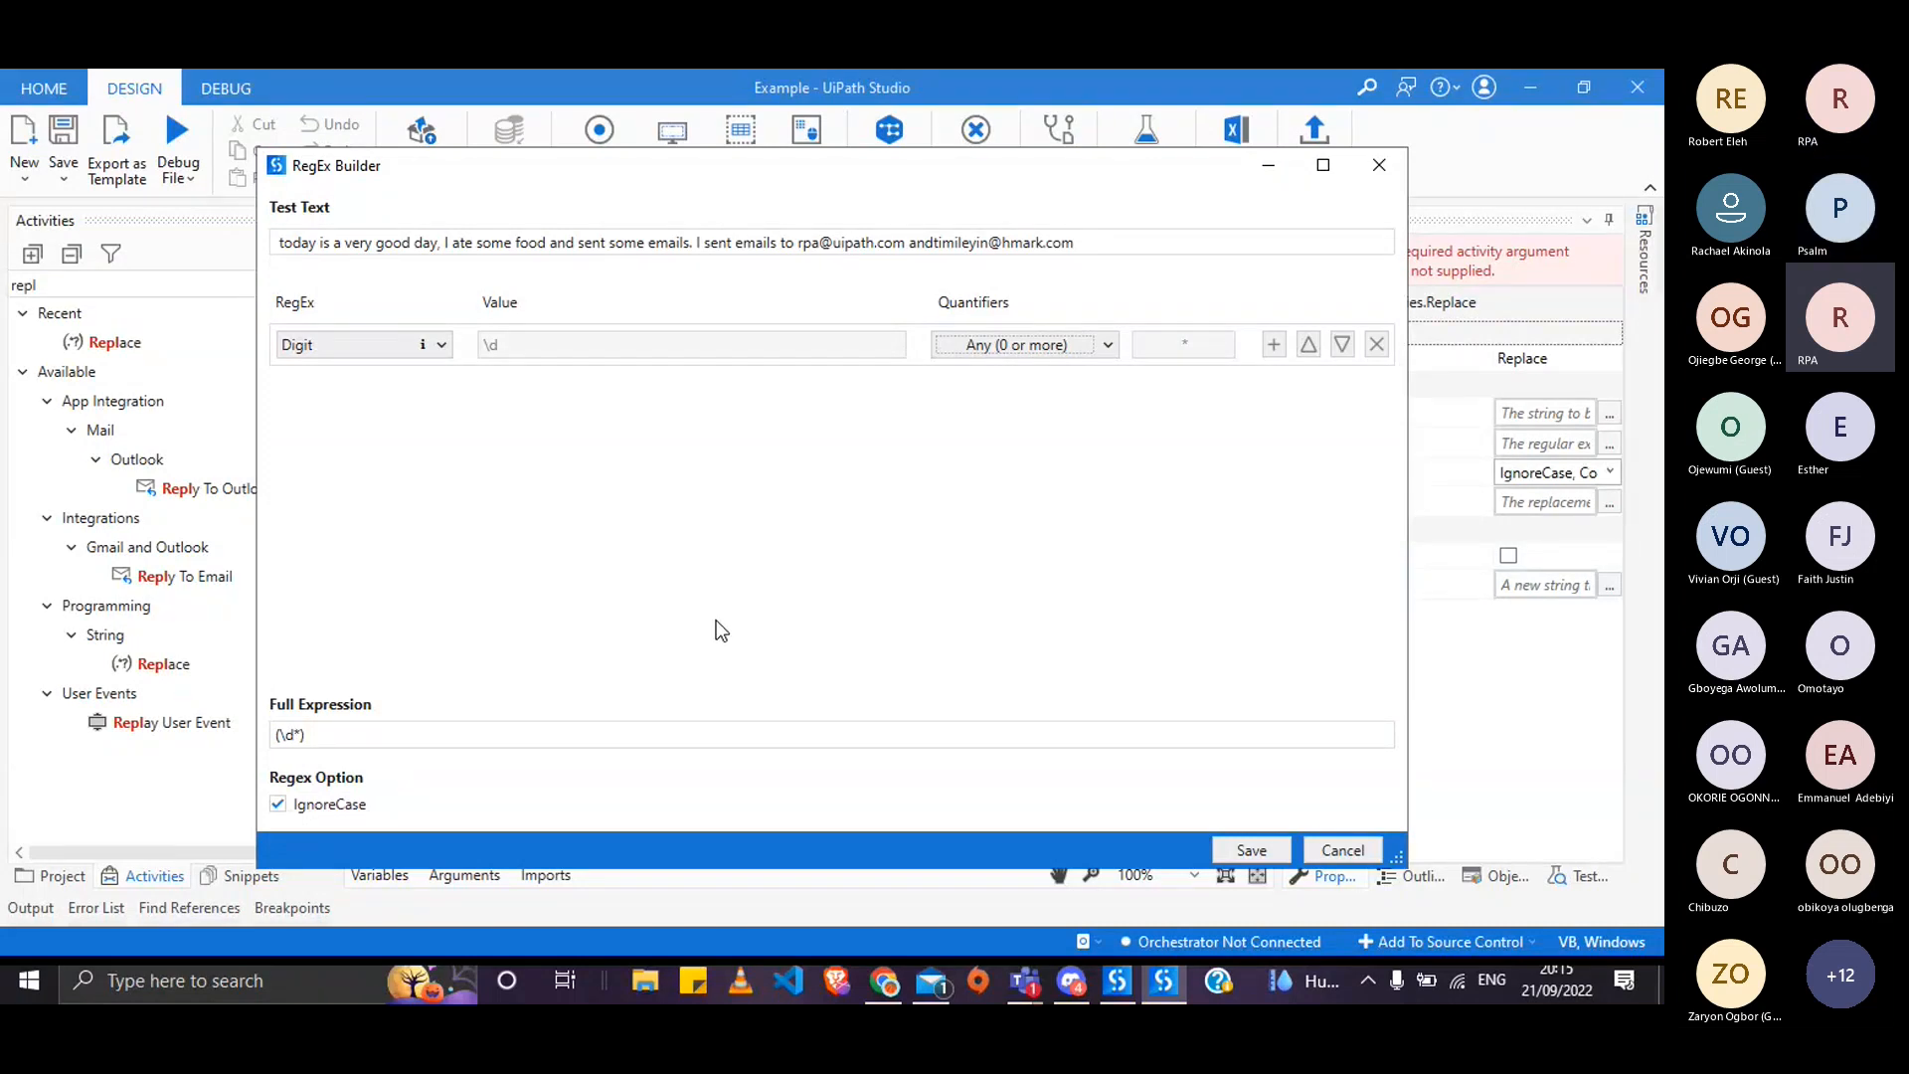
- Change the condition type to Starts with, leaving the expression as ^
click(434, 342)
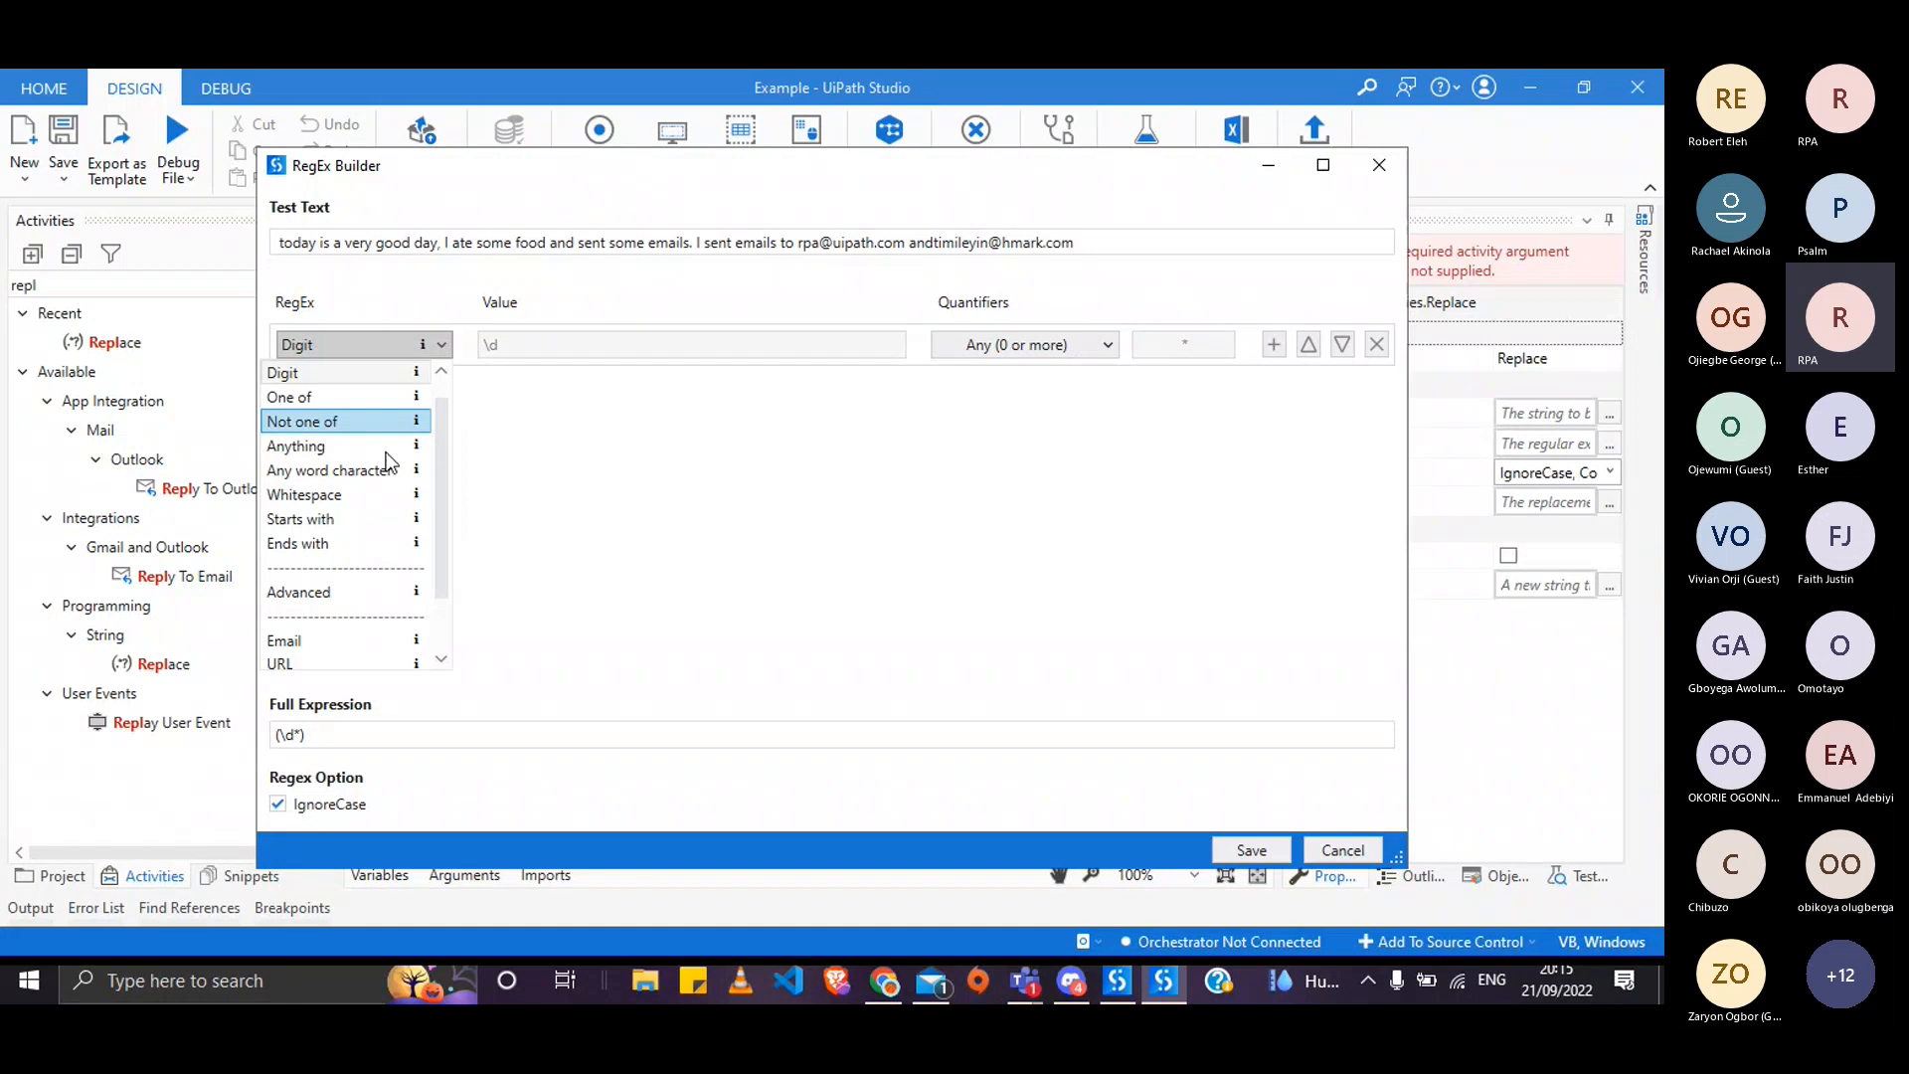
click(398, 521)
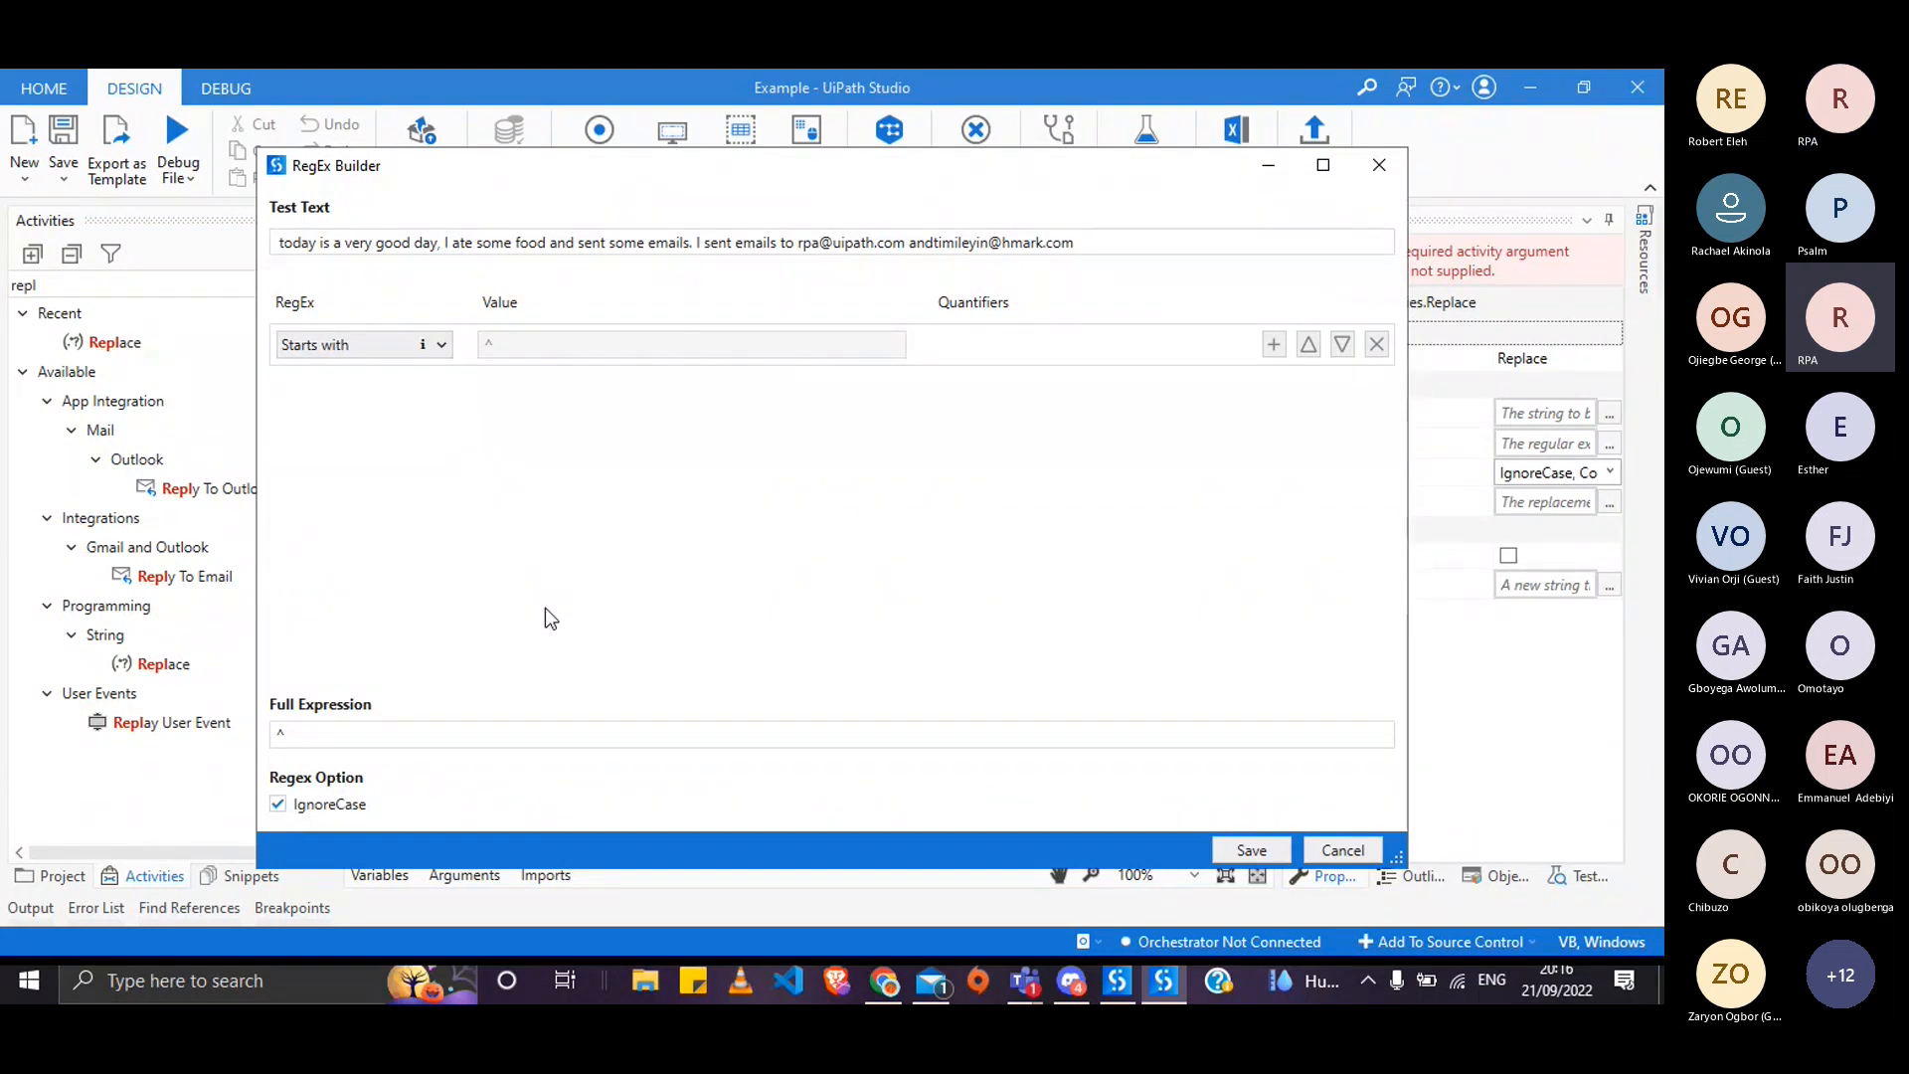
- Add a second row after the anchor matching a Digit, repeating one or more times
click(1272, 346)
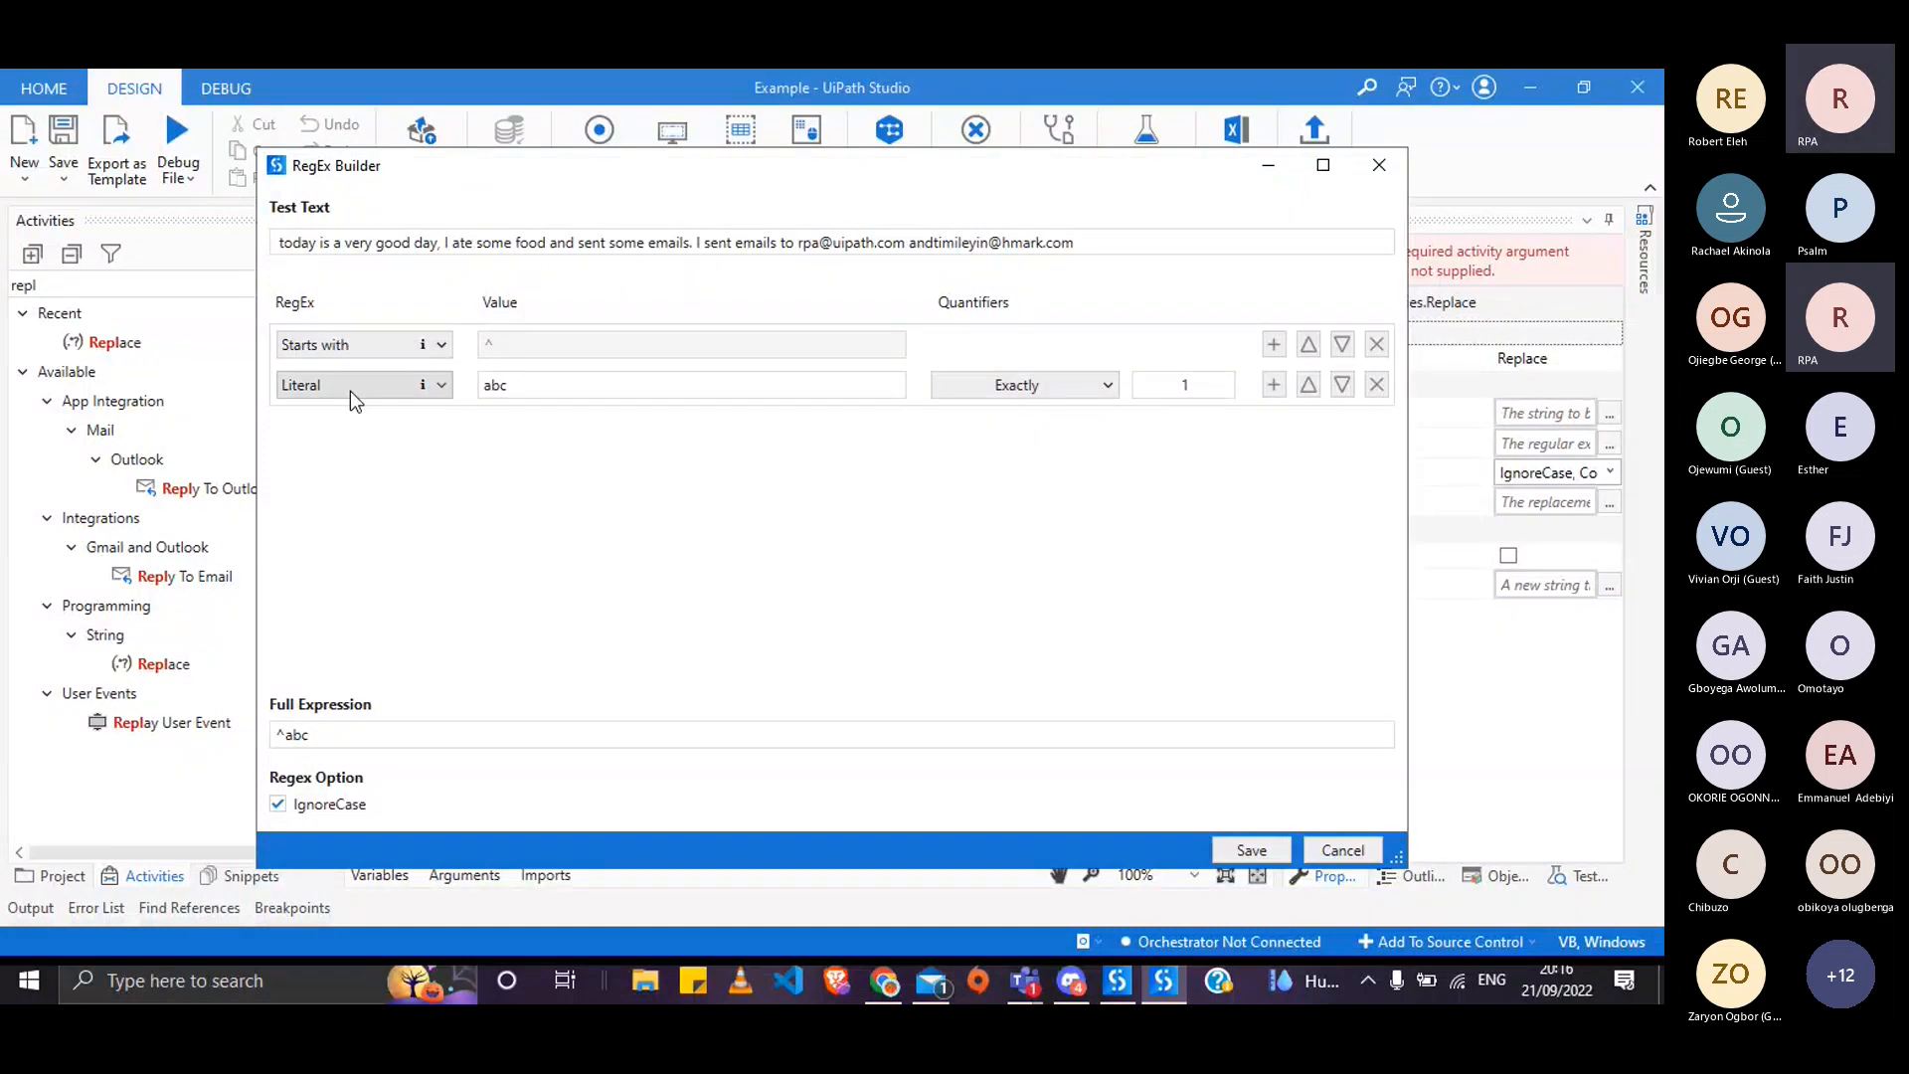
click(421, 390)
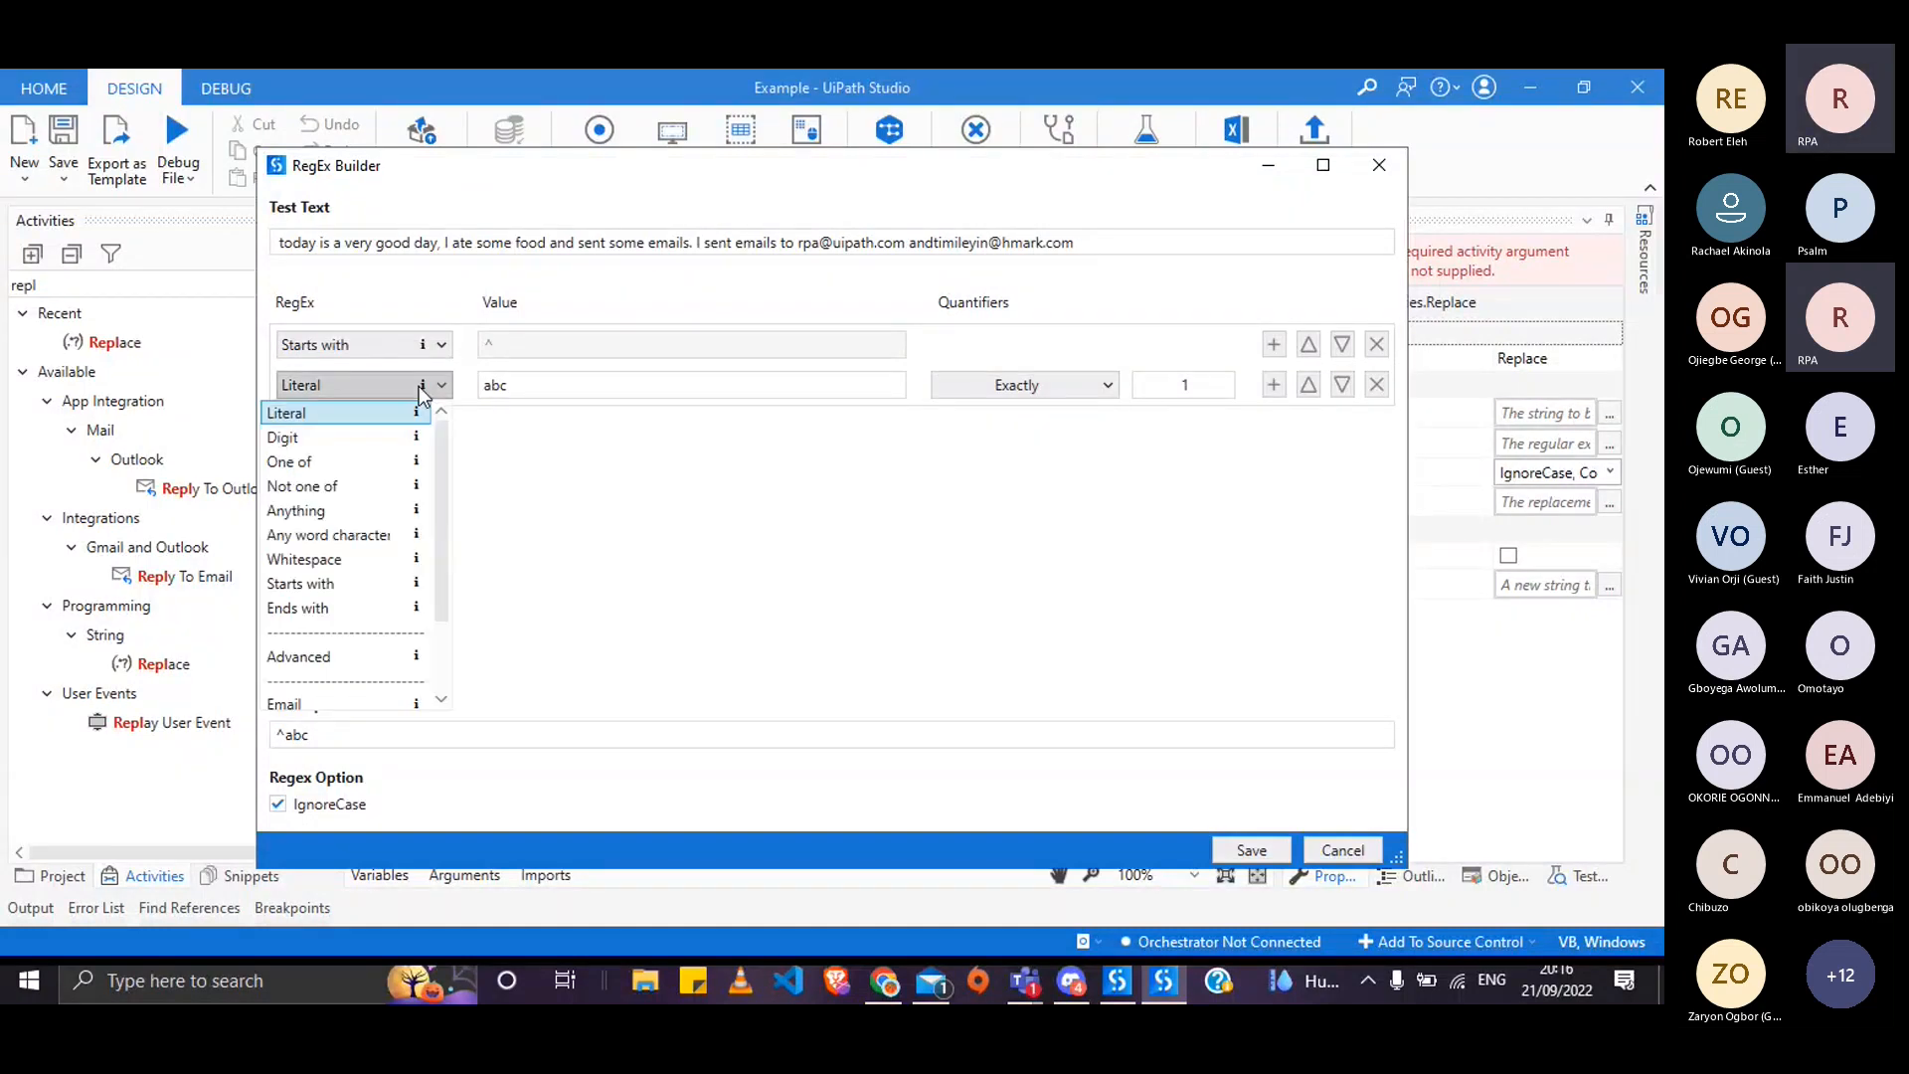
click(332, 437)
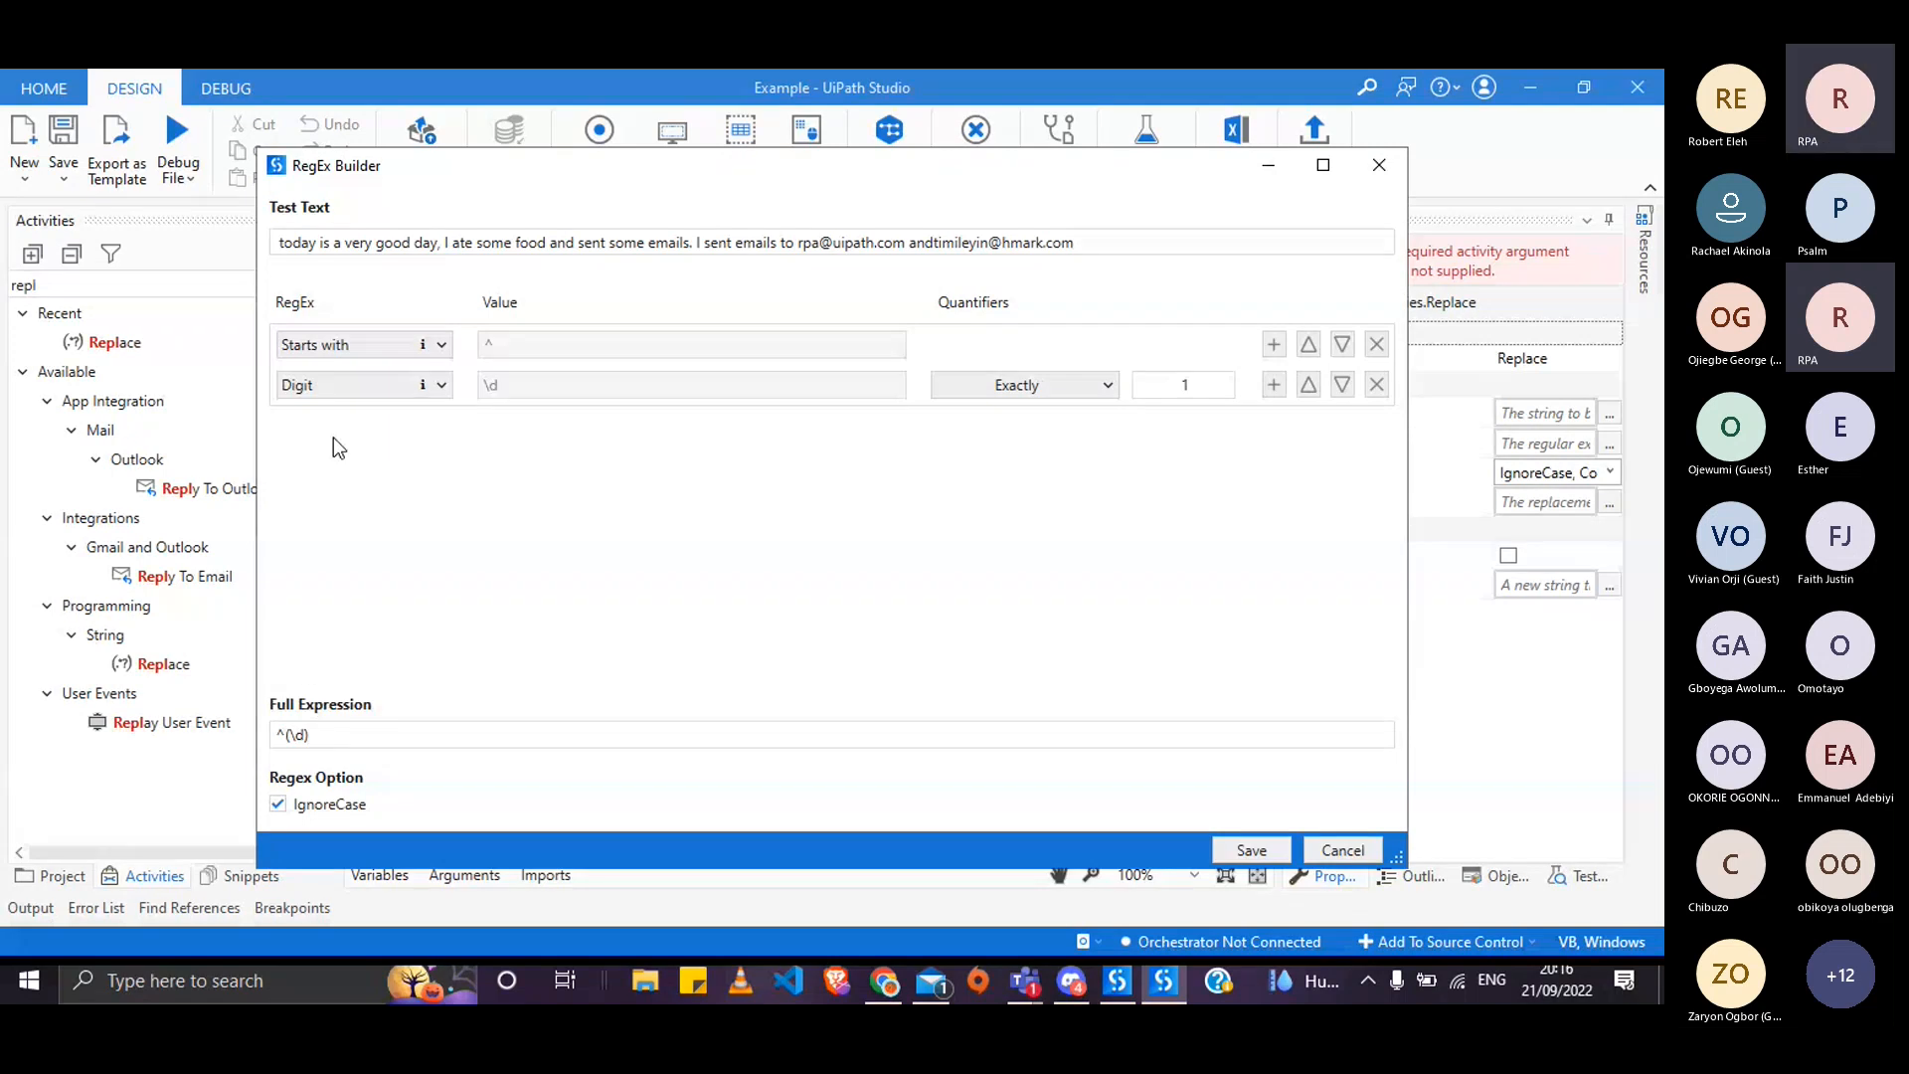
click(1005, 394)
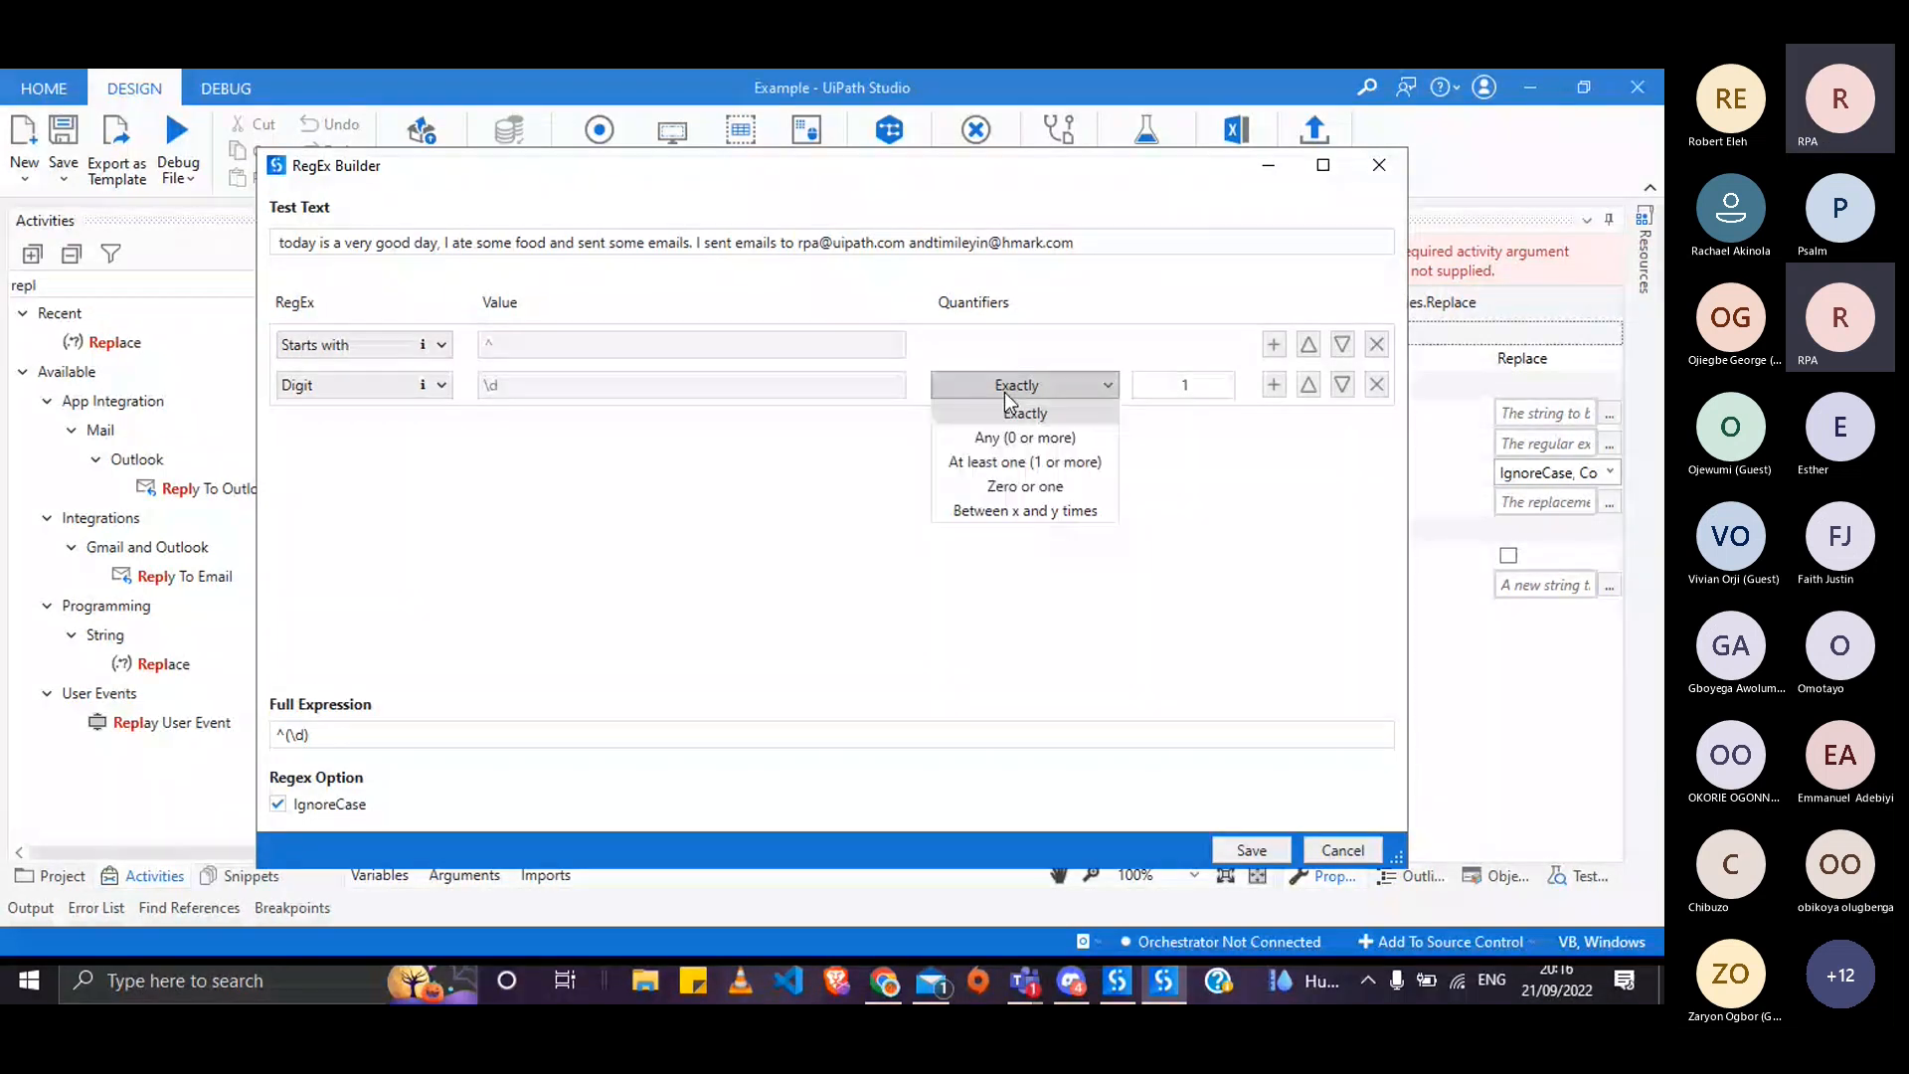
click(1044, 463)
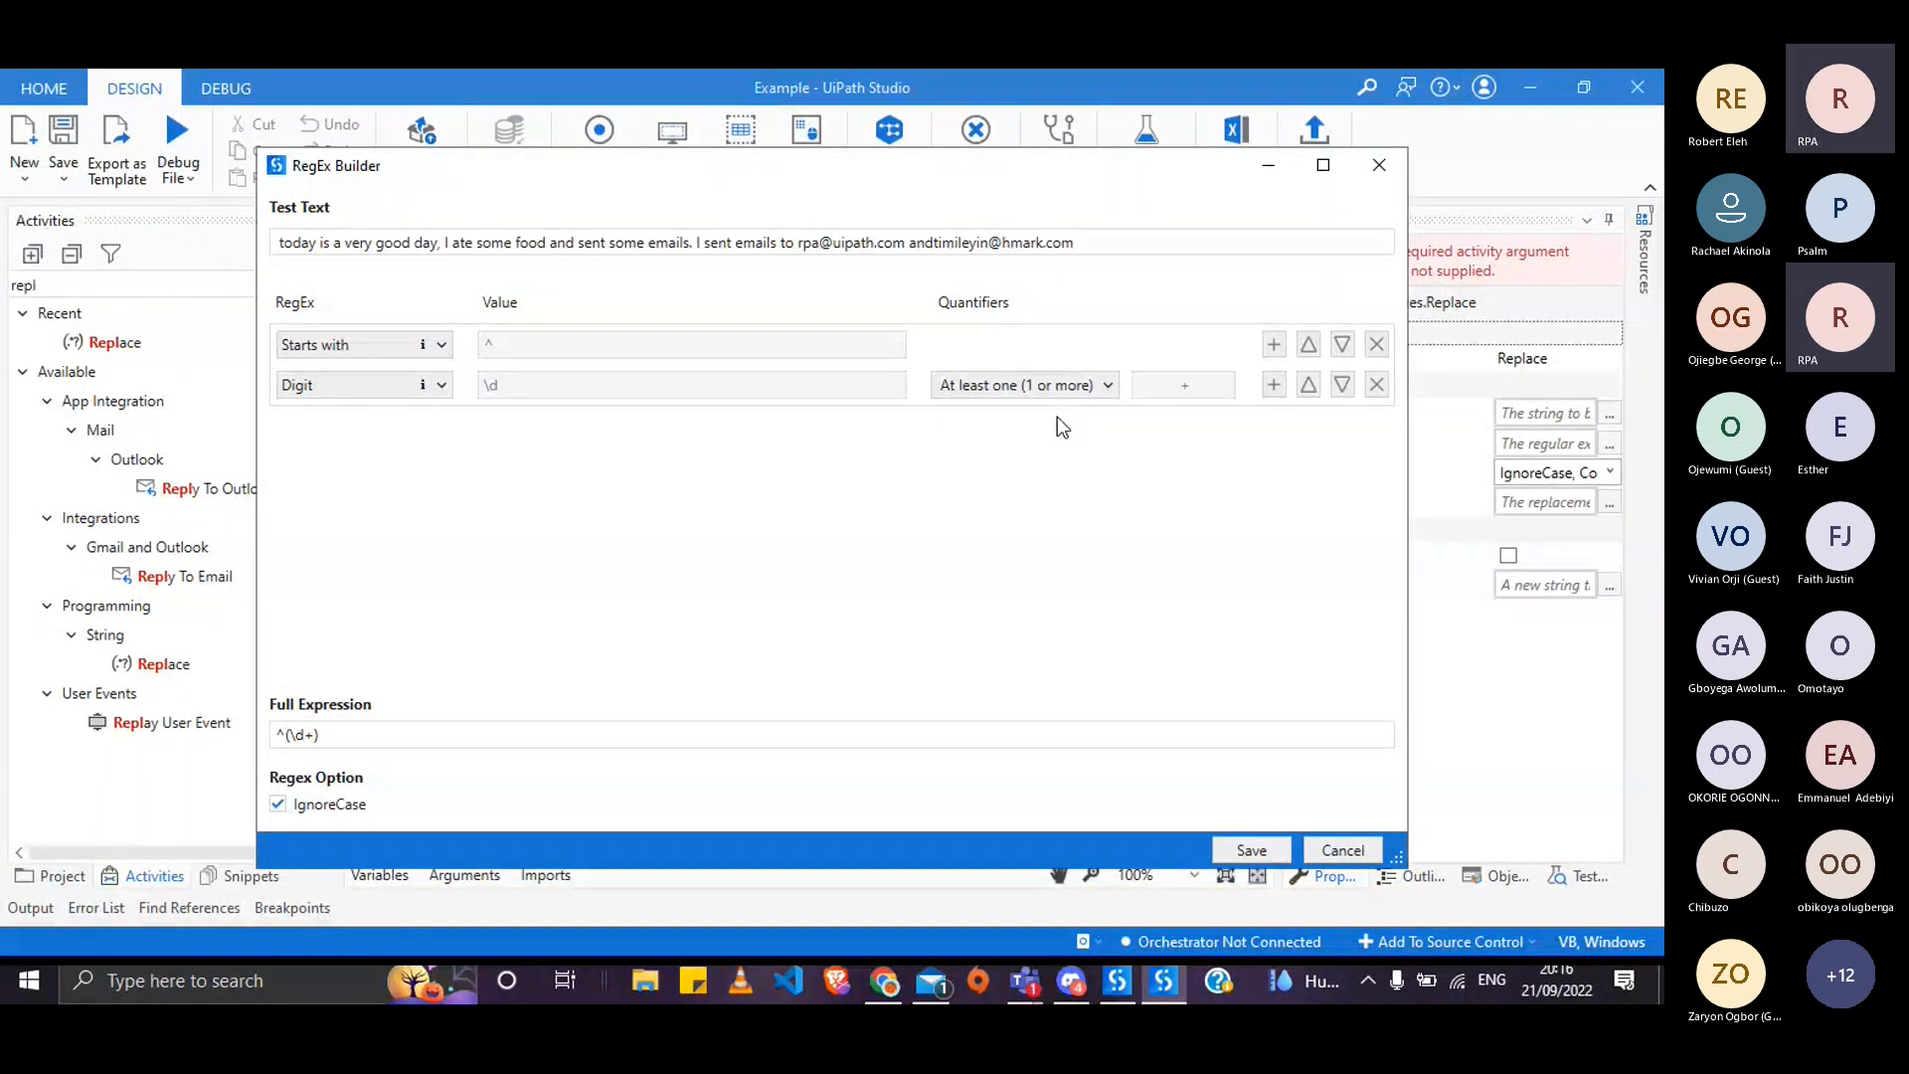
- Set the digit's quantifier to Exactly 0, giving ^(\d{0})
click(1079, 386)
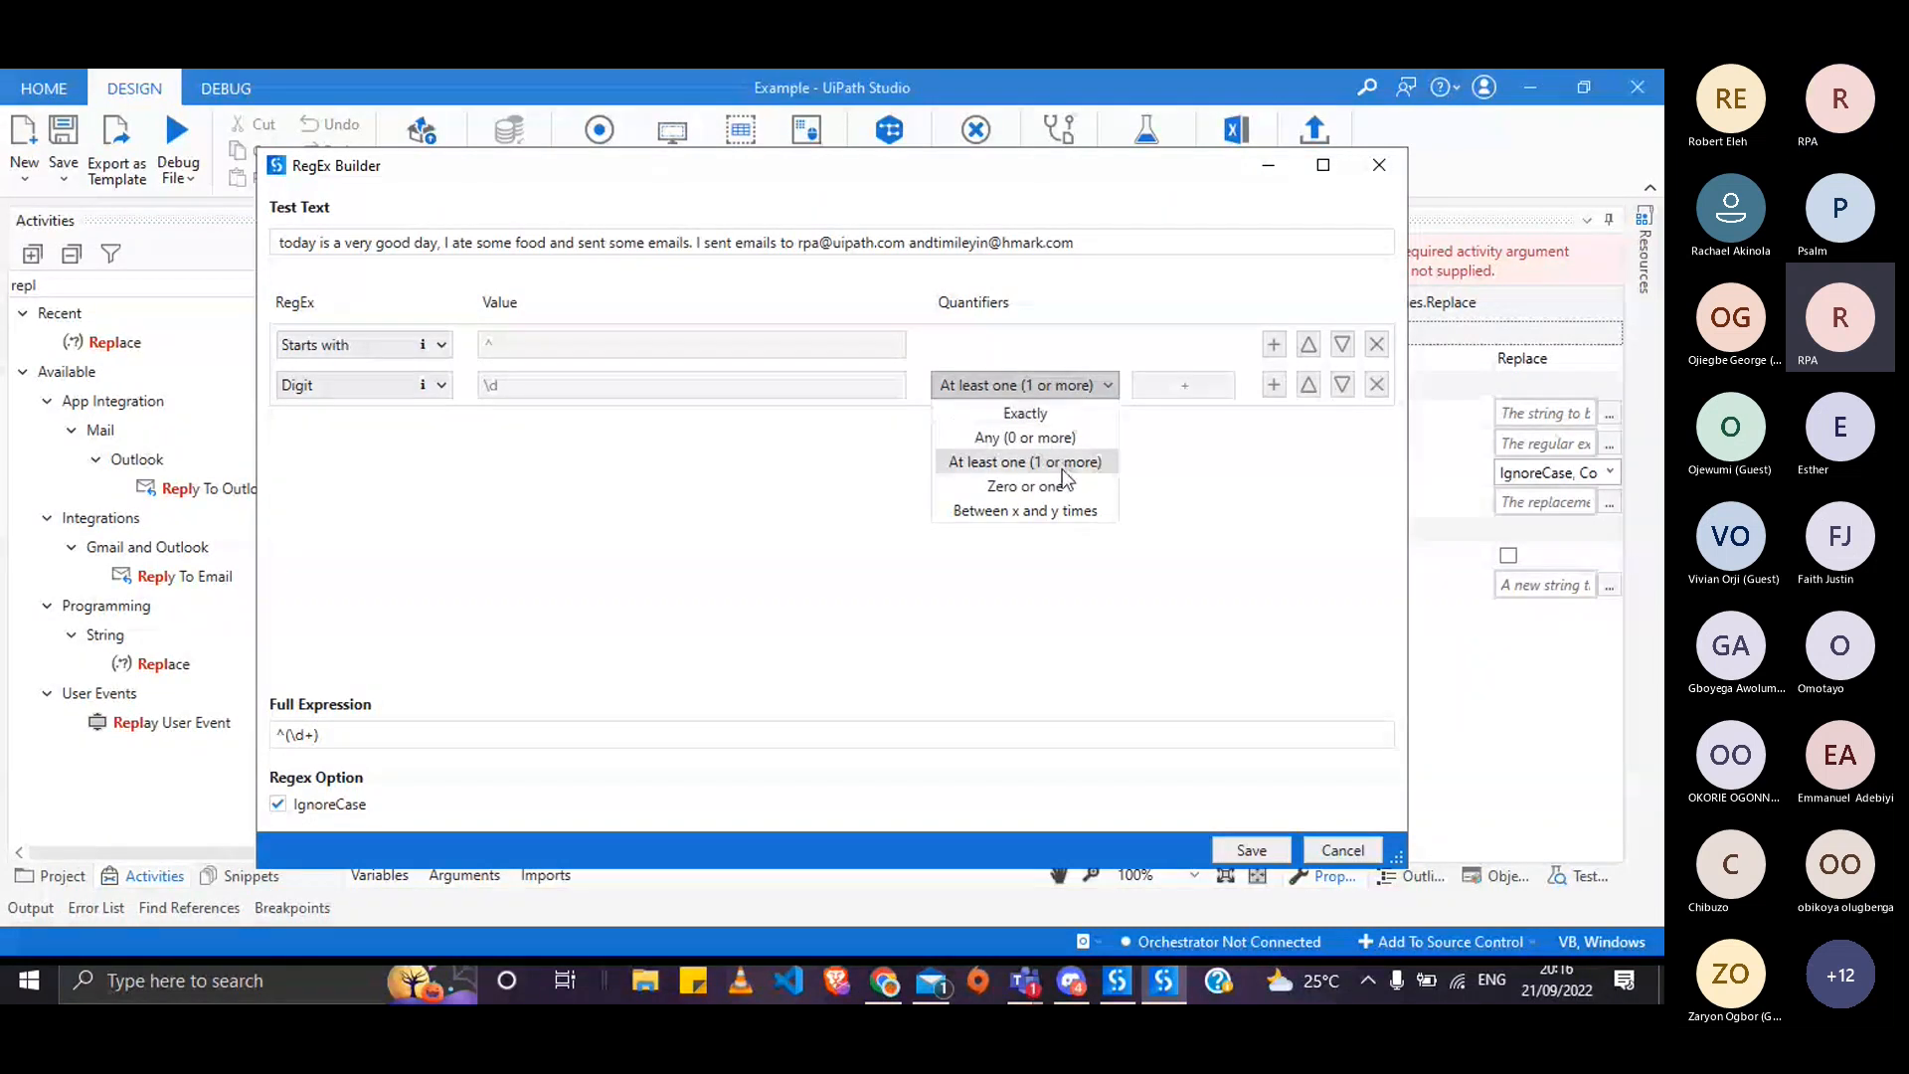
click(1056, 510)
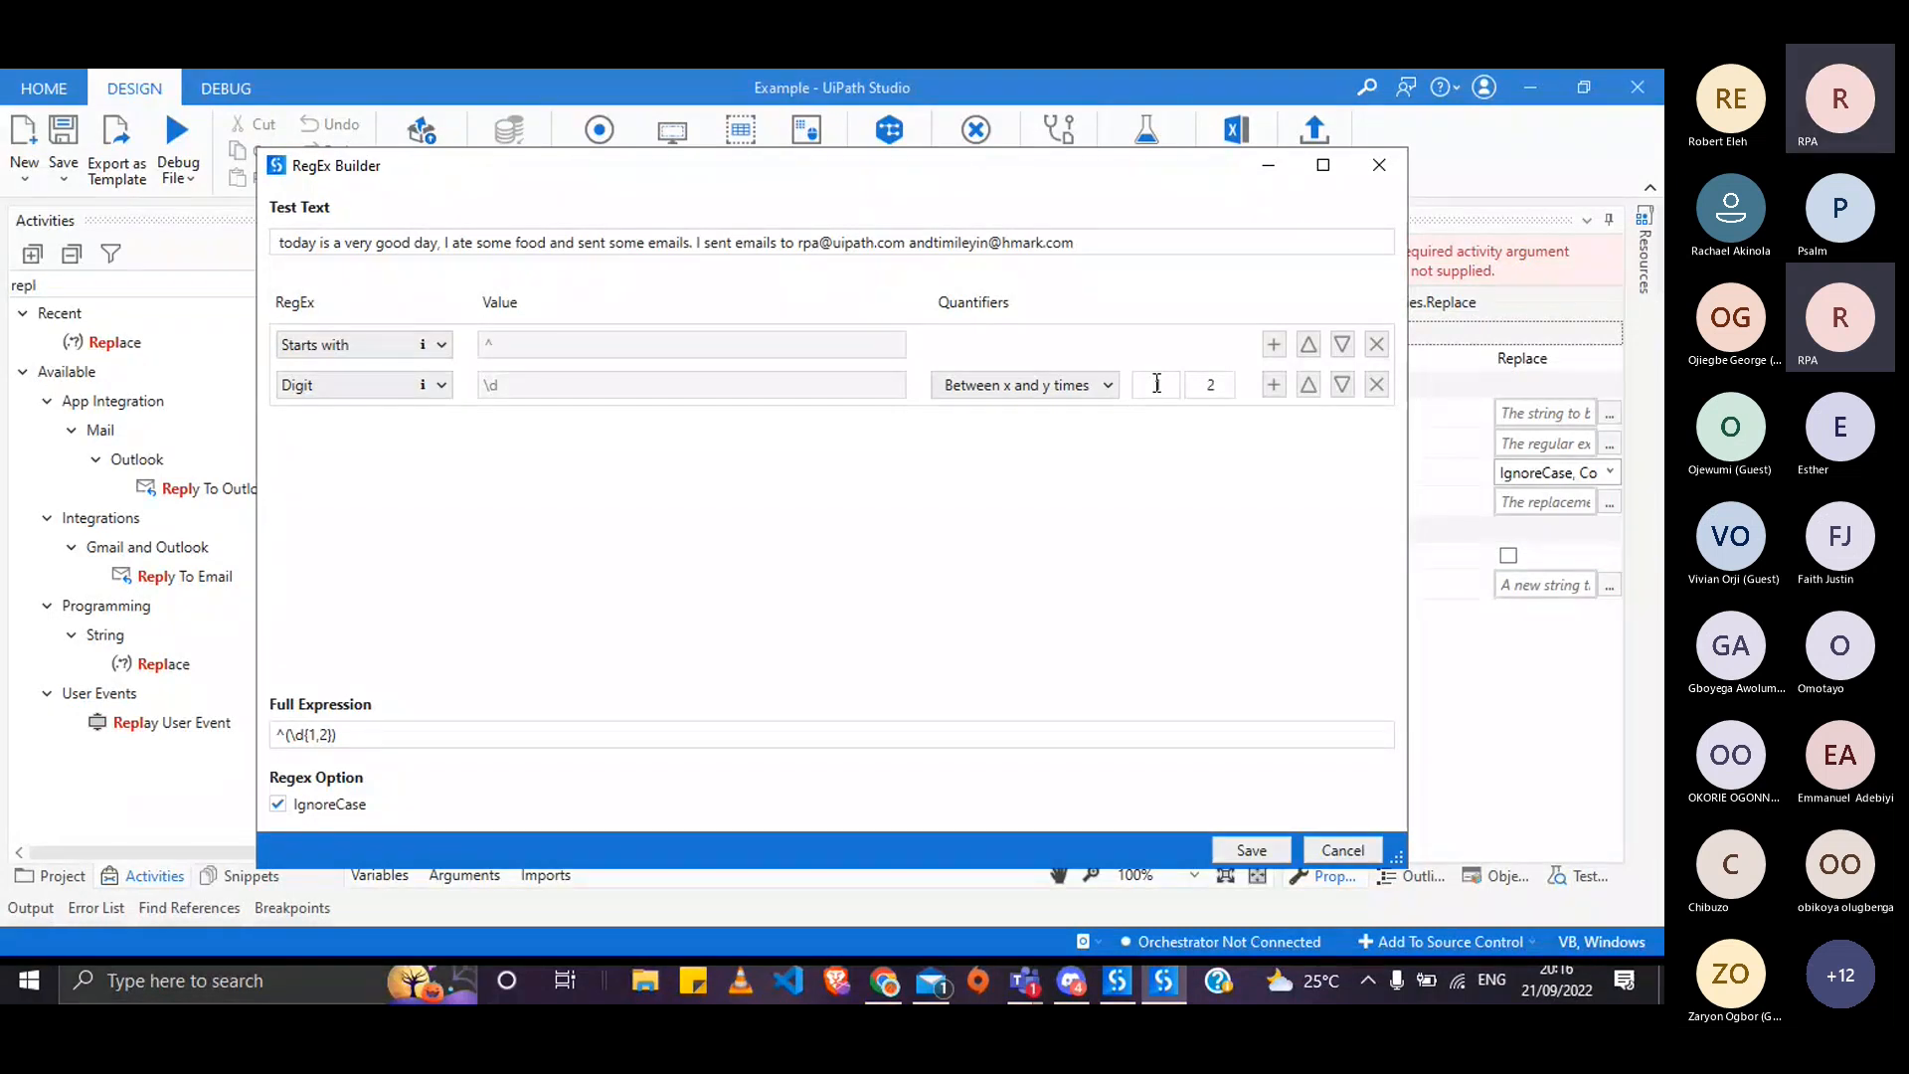
key(BackSpace)
text(0)
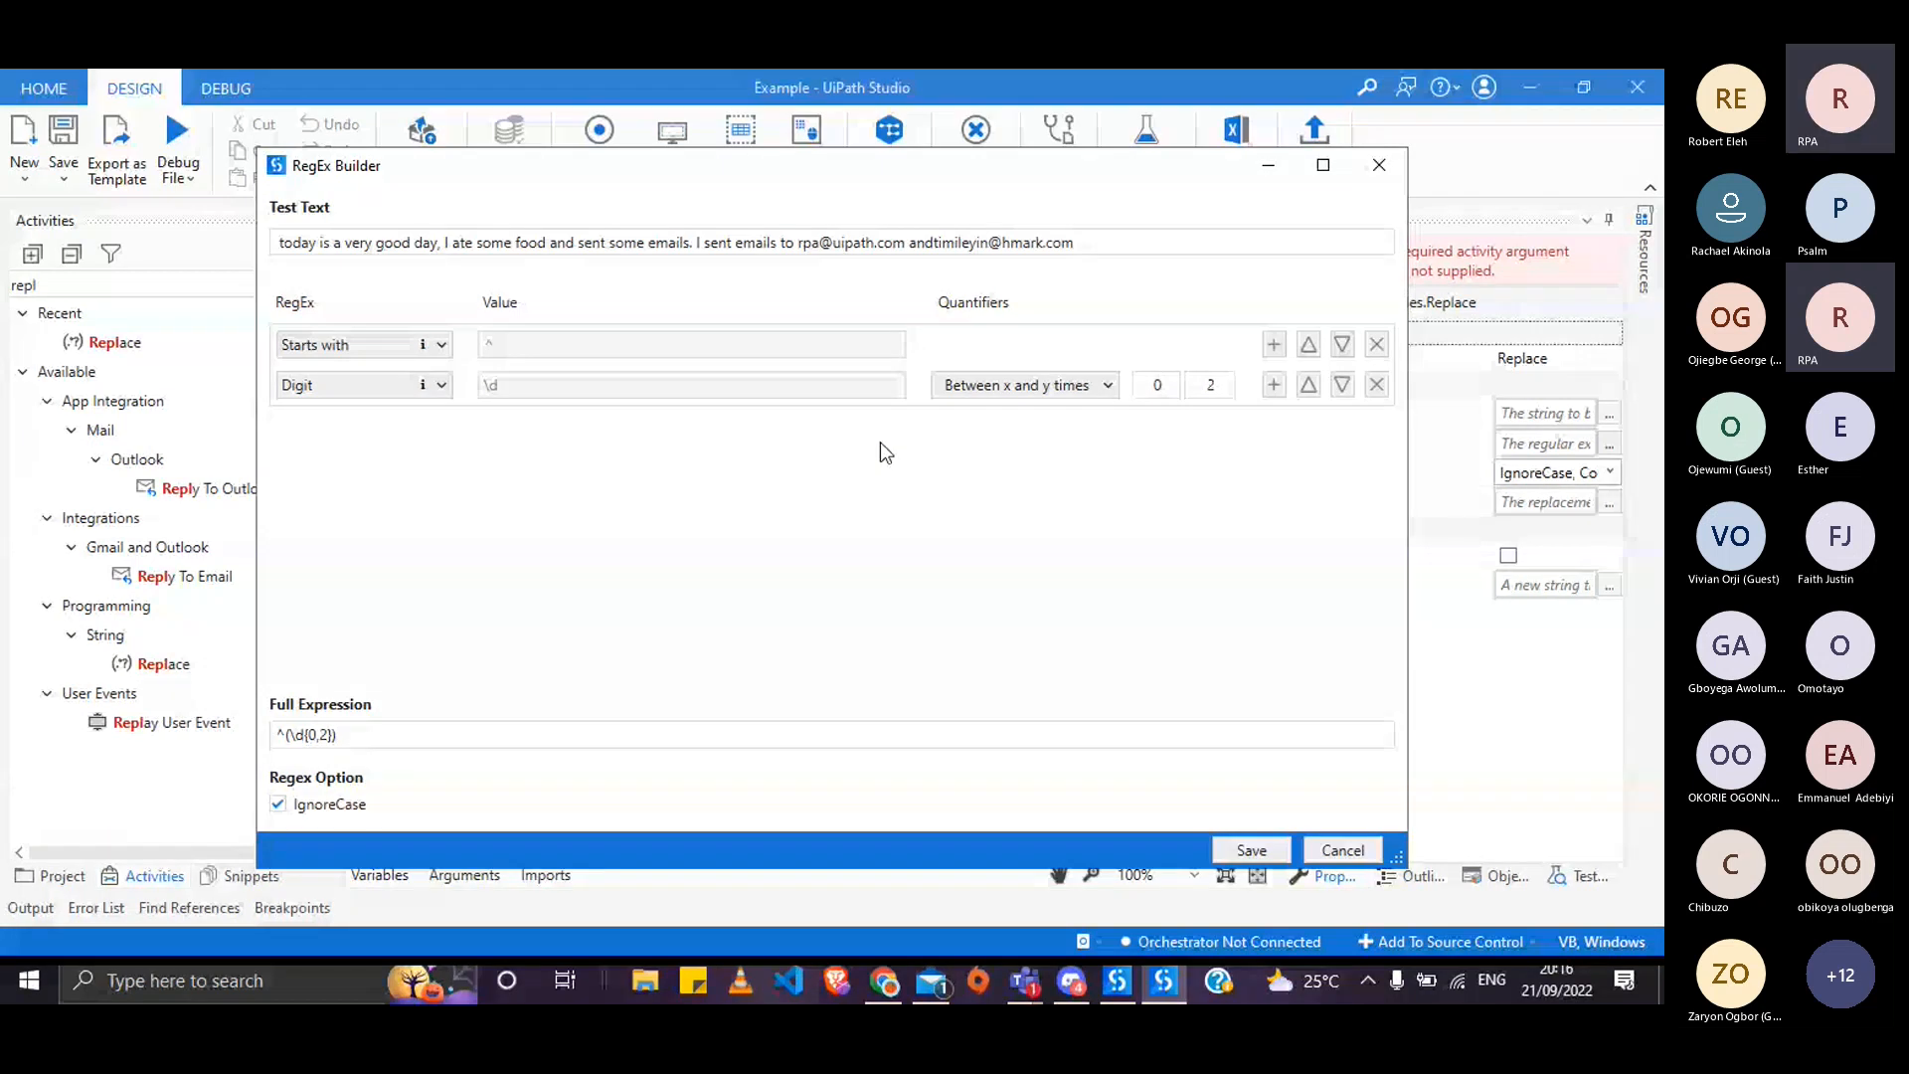
click(1097, 381)
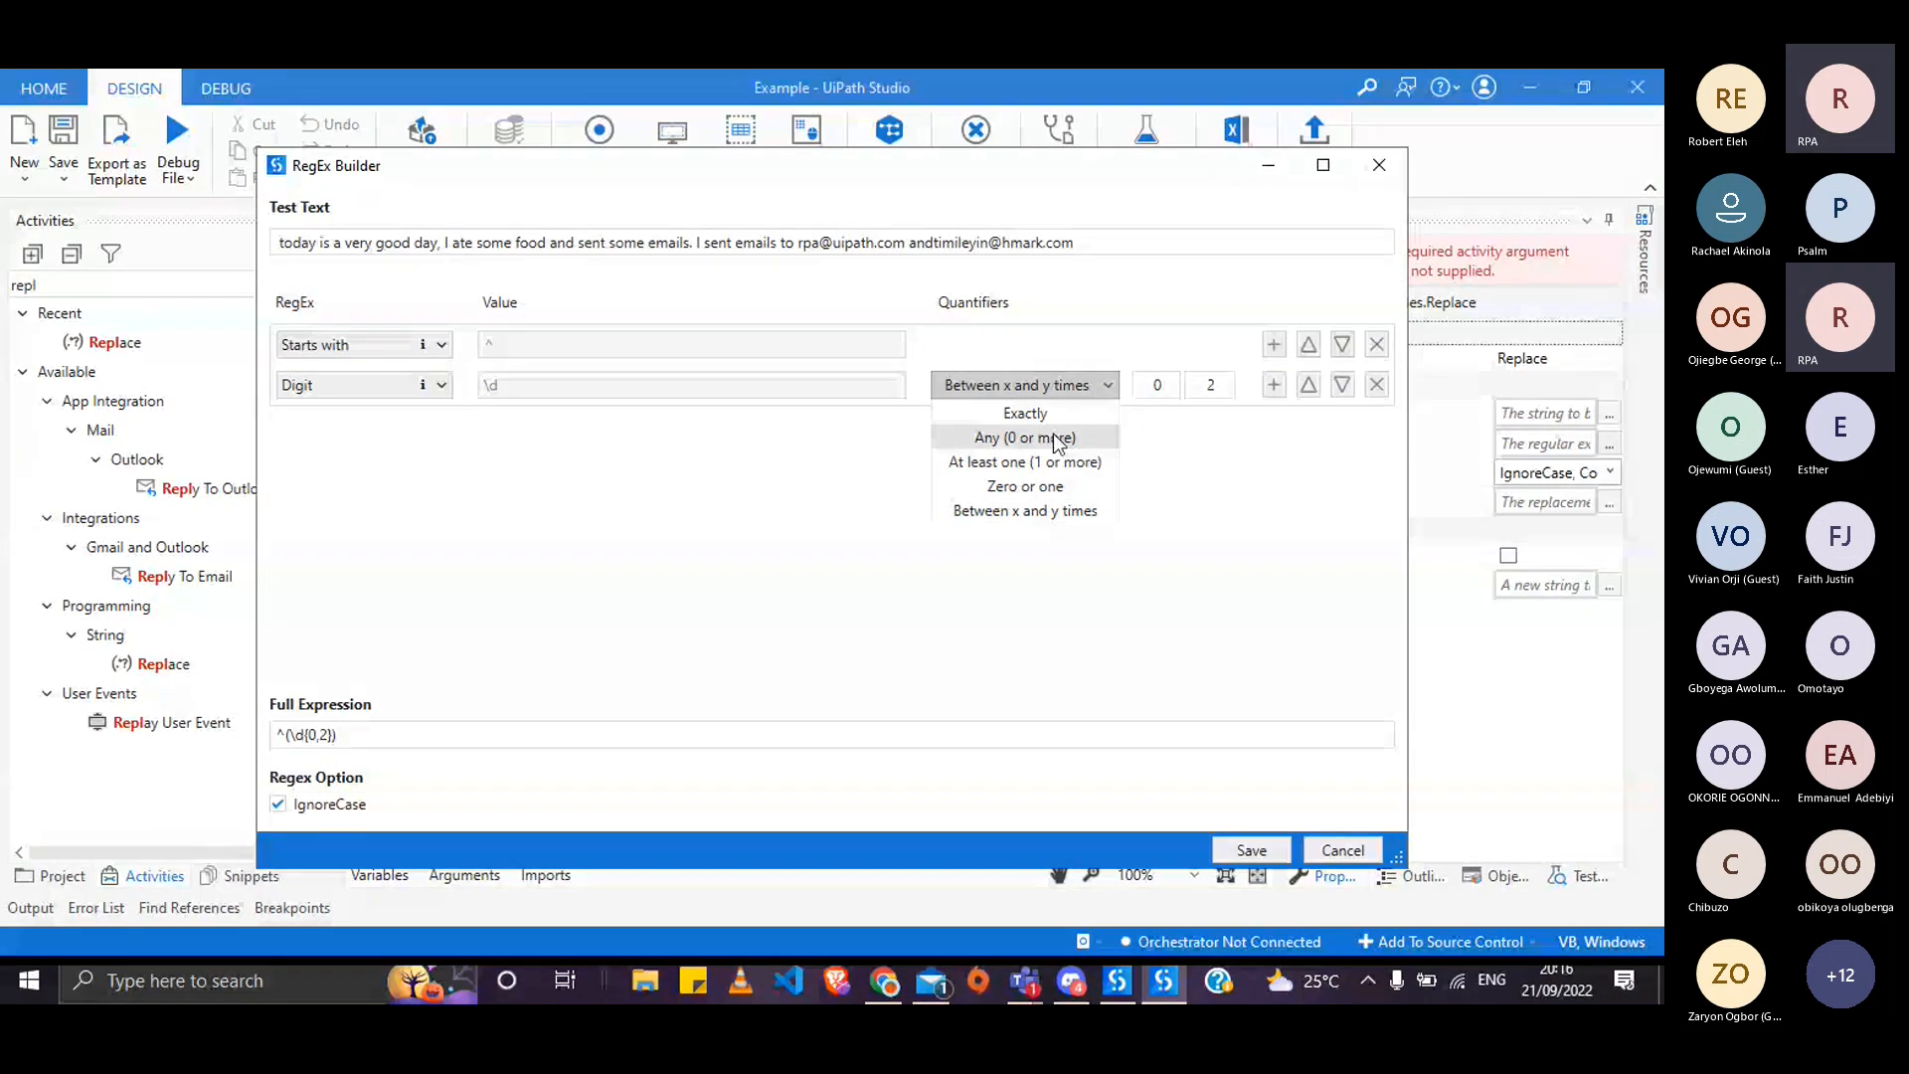
click(1034, 413)
click(1037, 386)
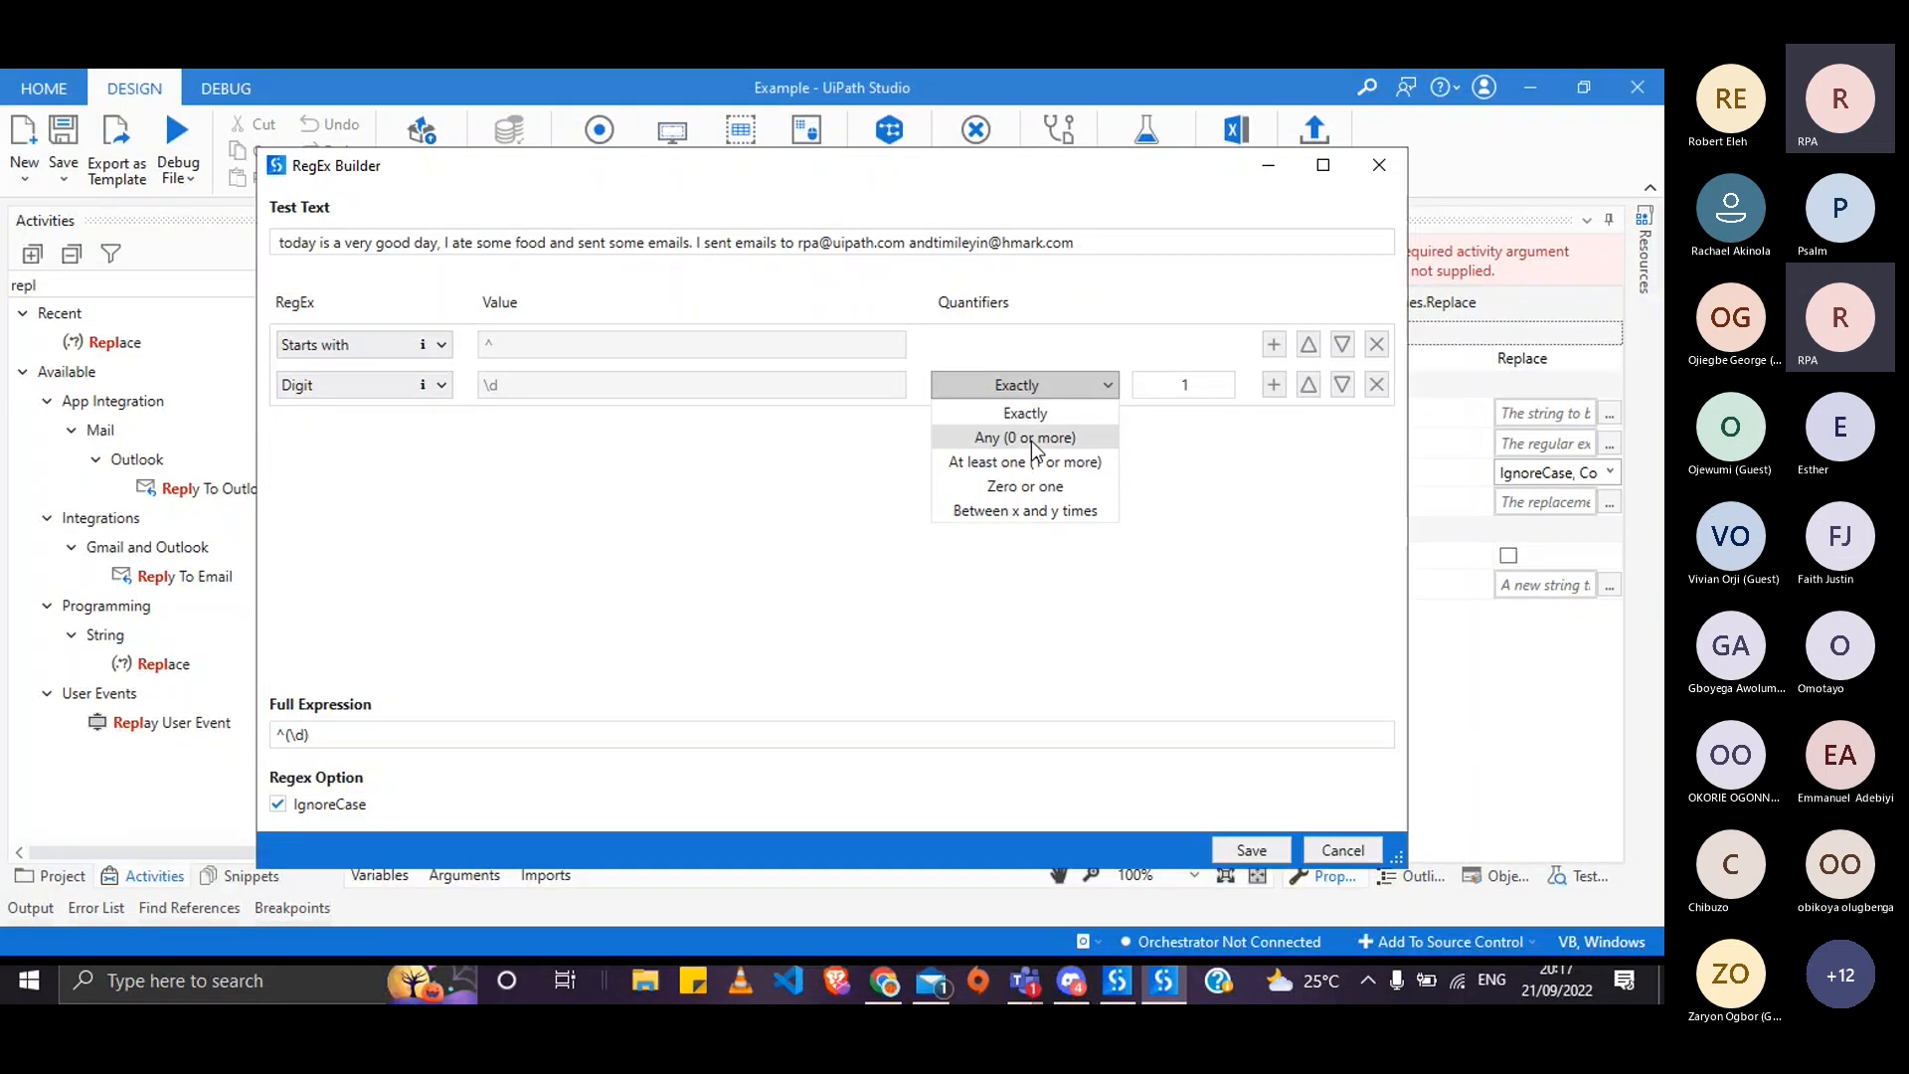
click(1045, 424)
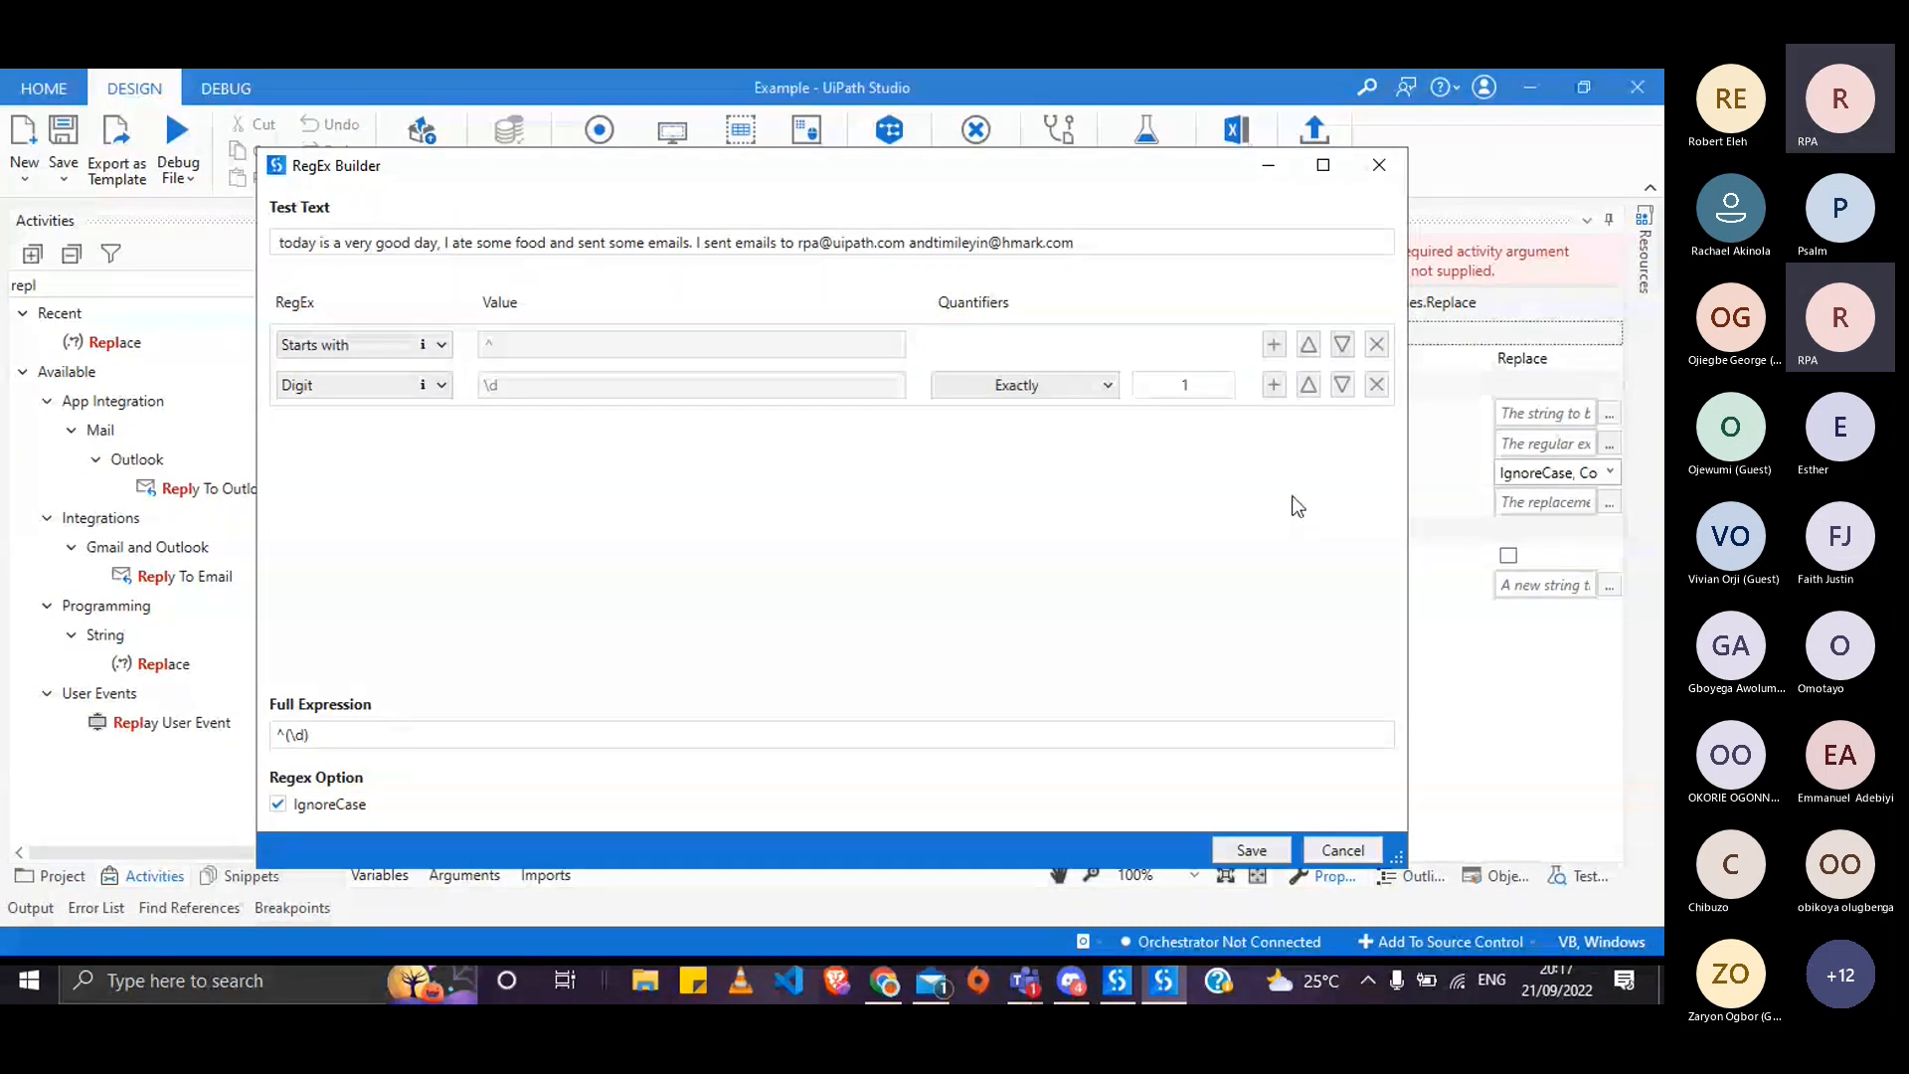
click(1219, 389)
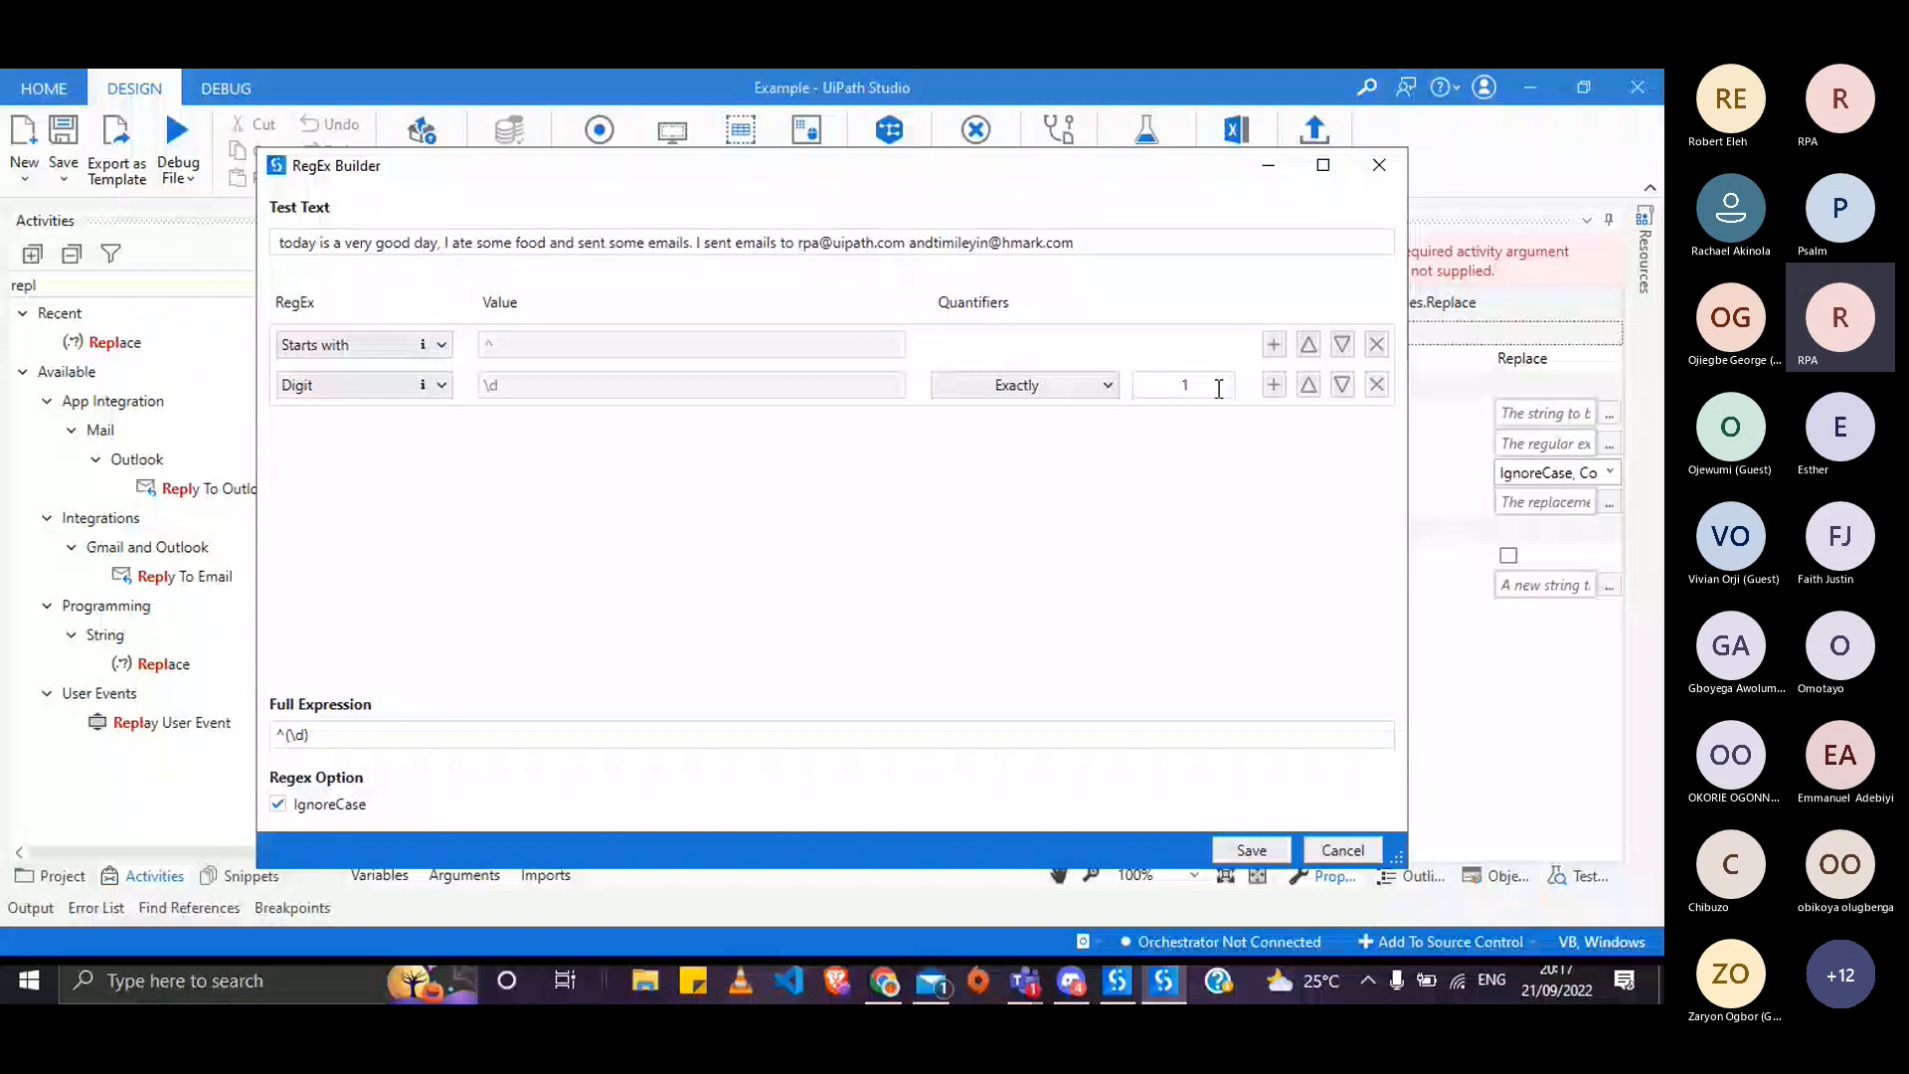
key(BackSpace)
text(0)
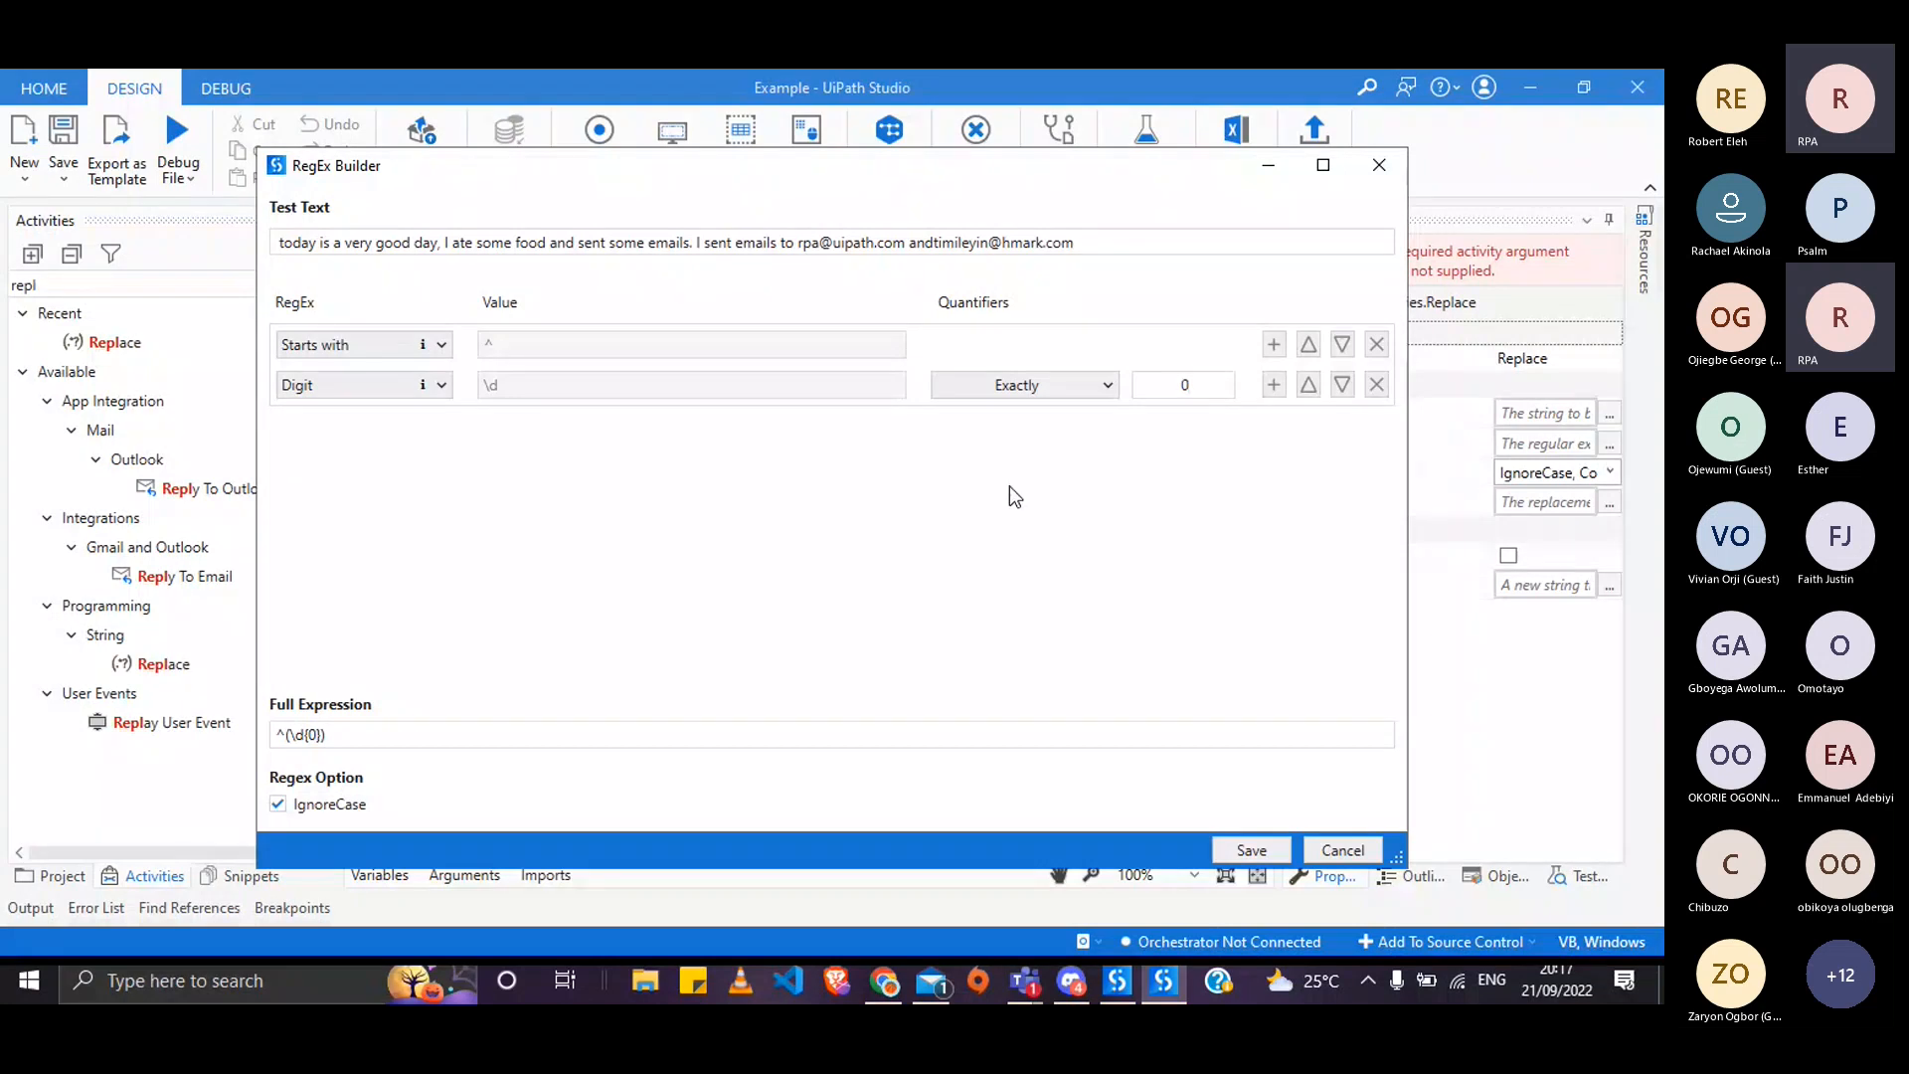
- Add a third row matching a Digit, set to Any (0 or more)
click(440, 390)
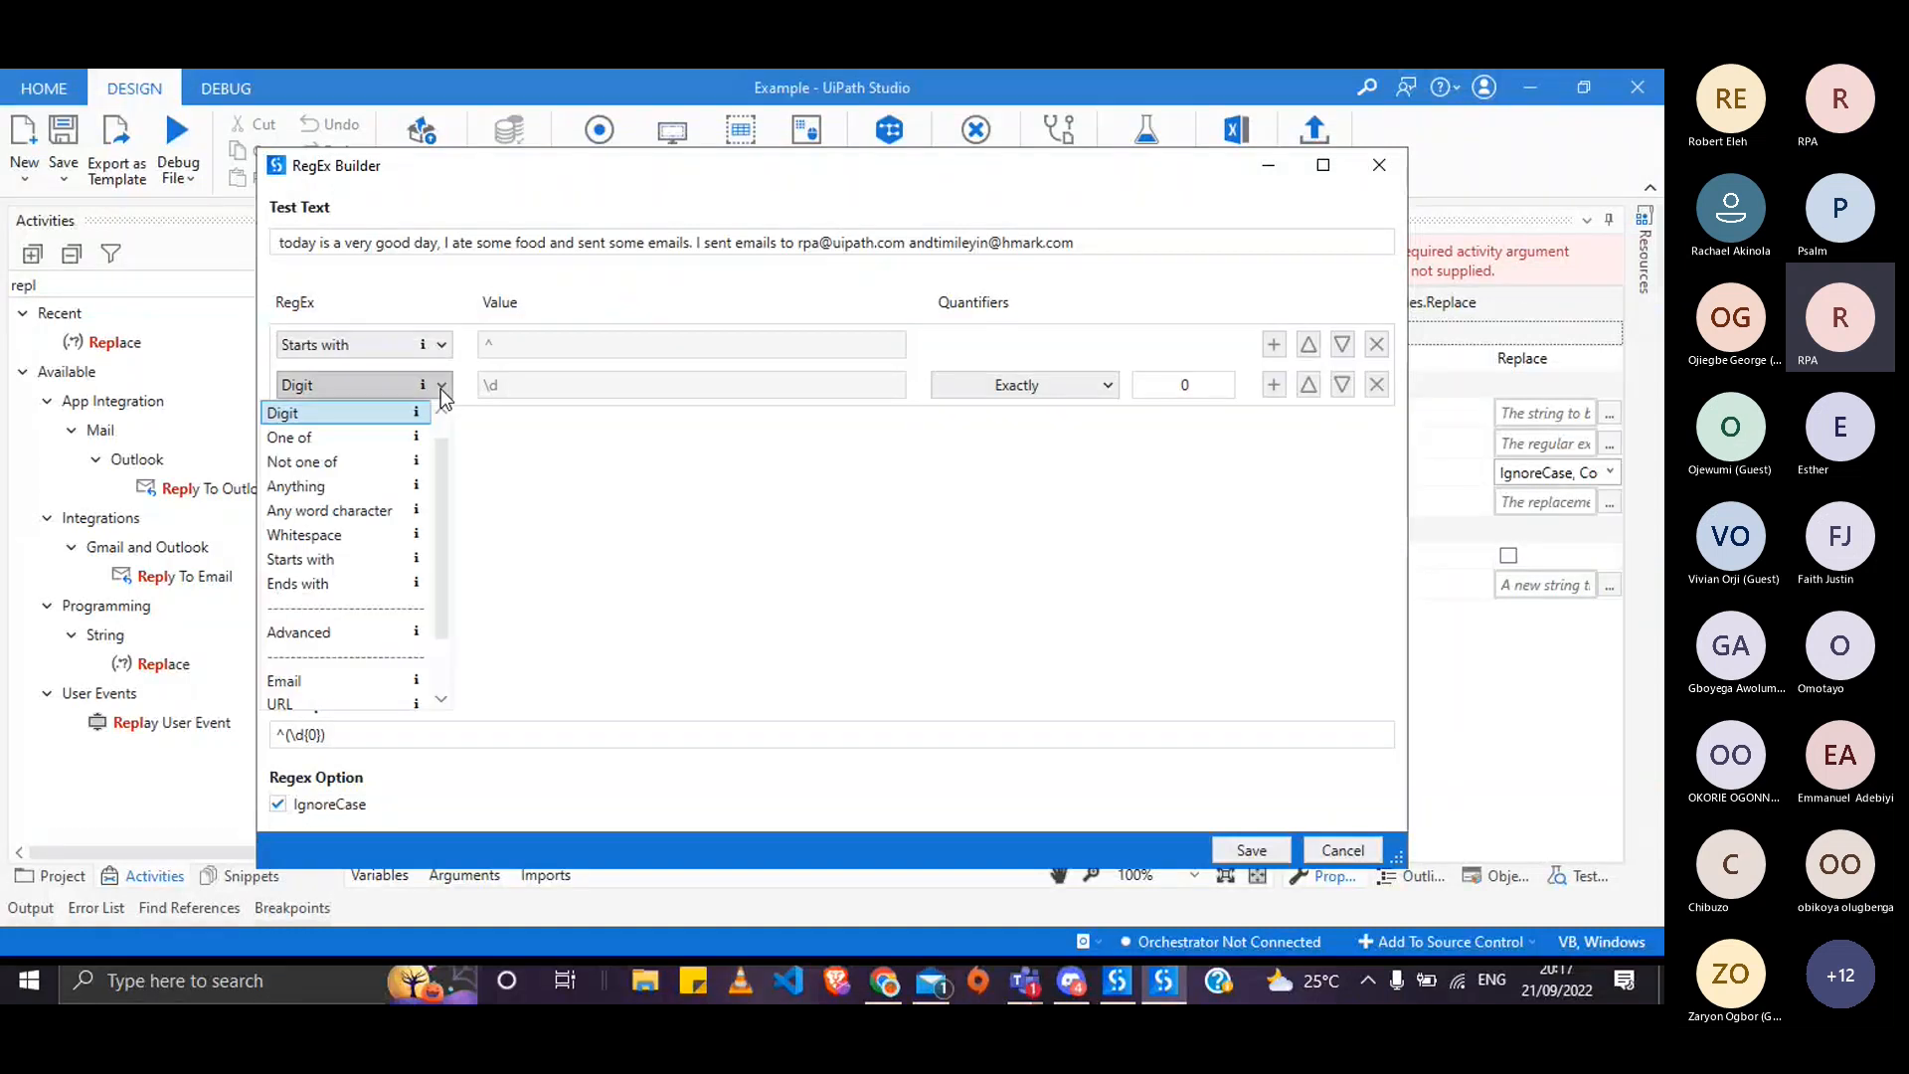
click(1276, 383)
click(432, 424)
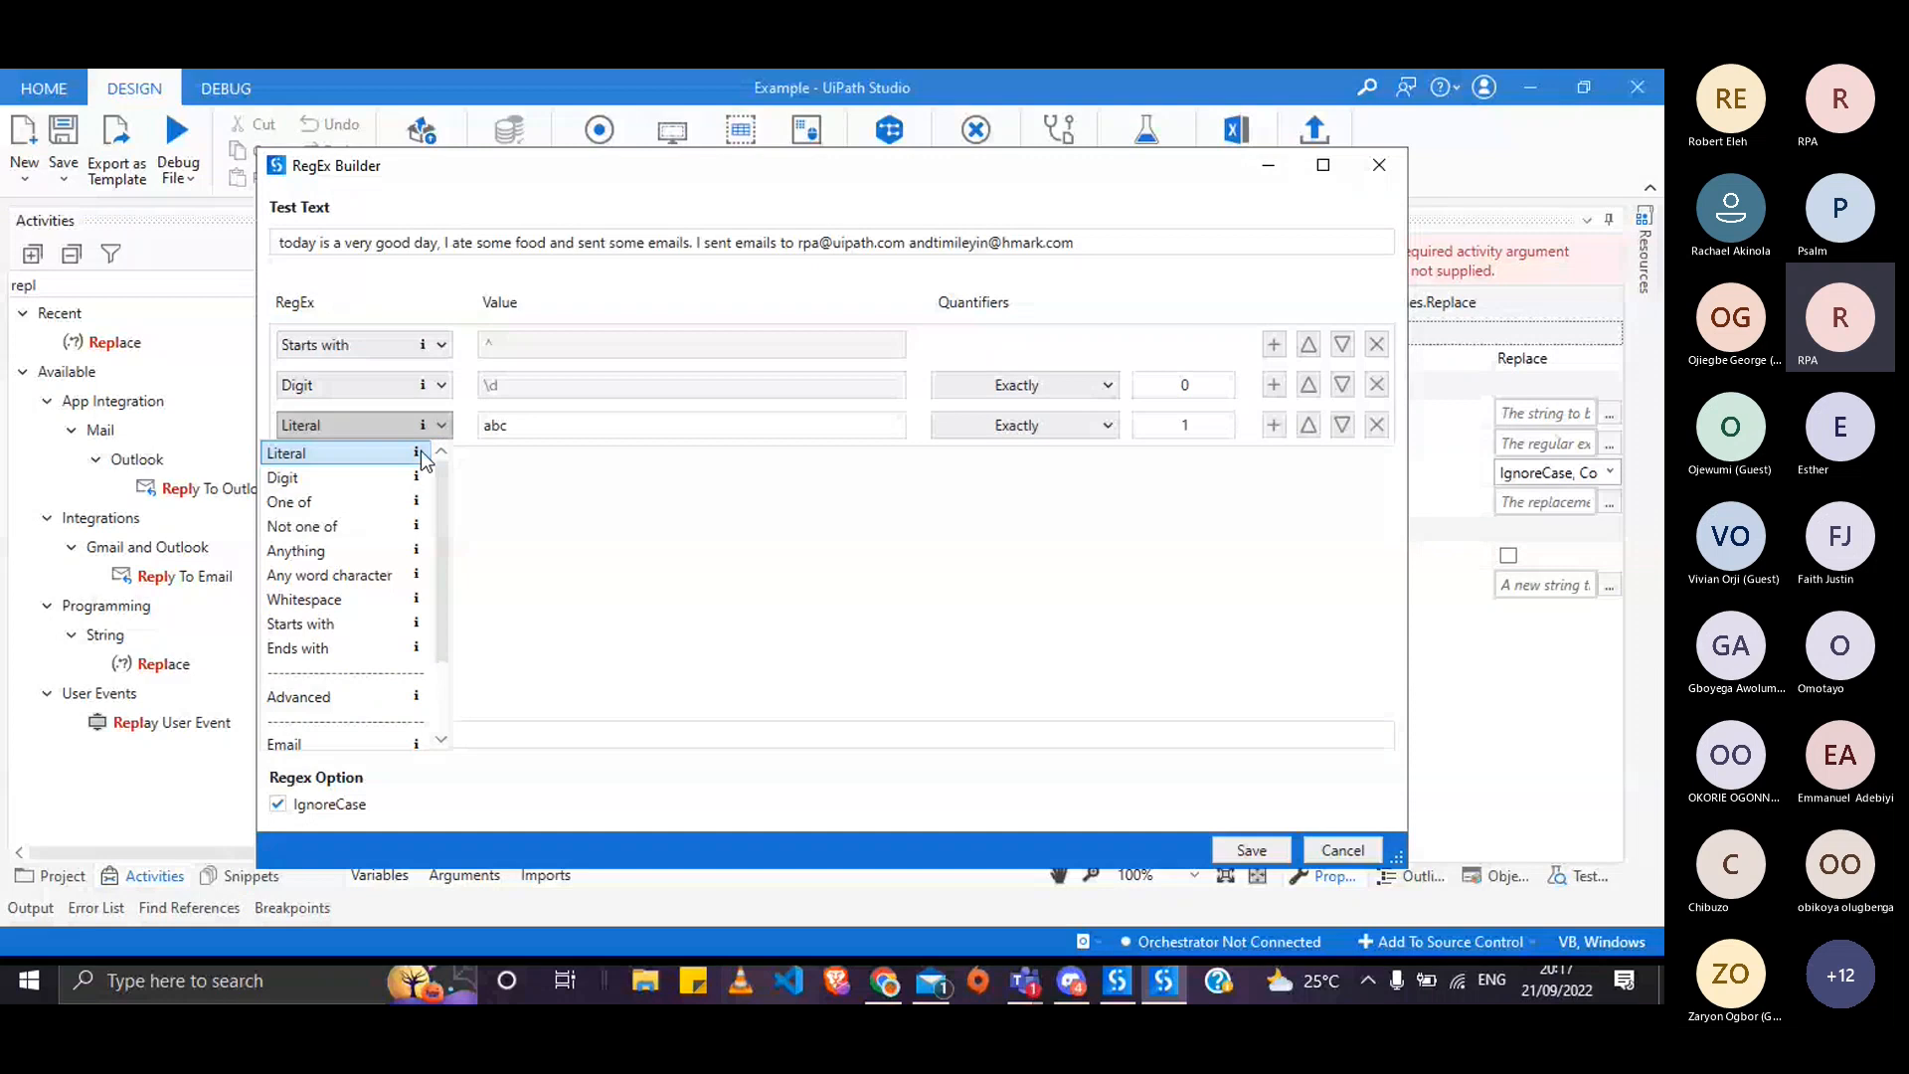
click(373, 479)
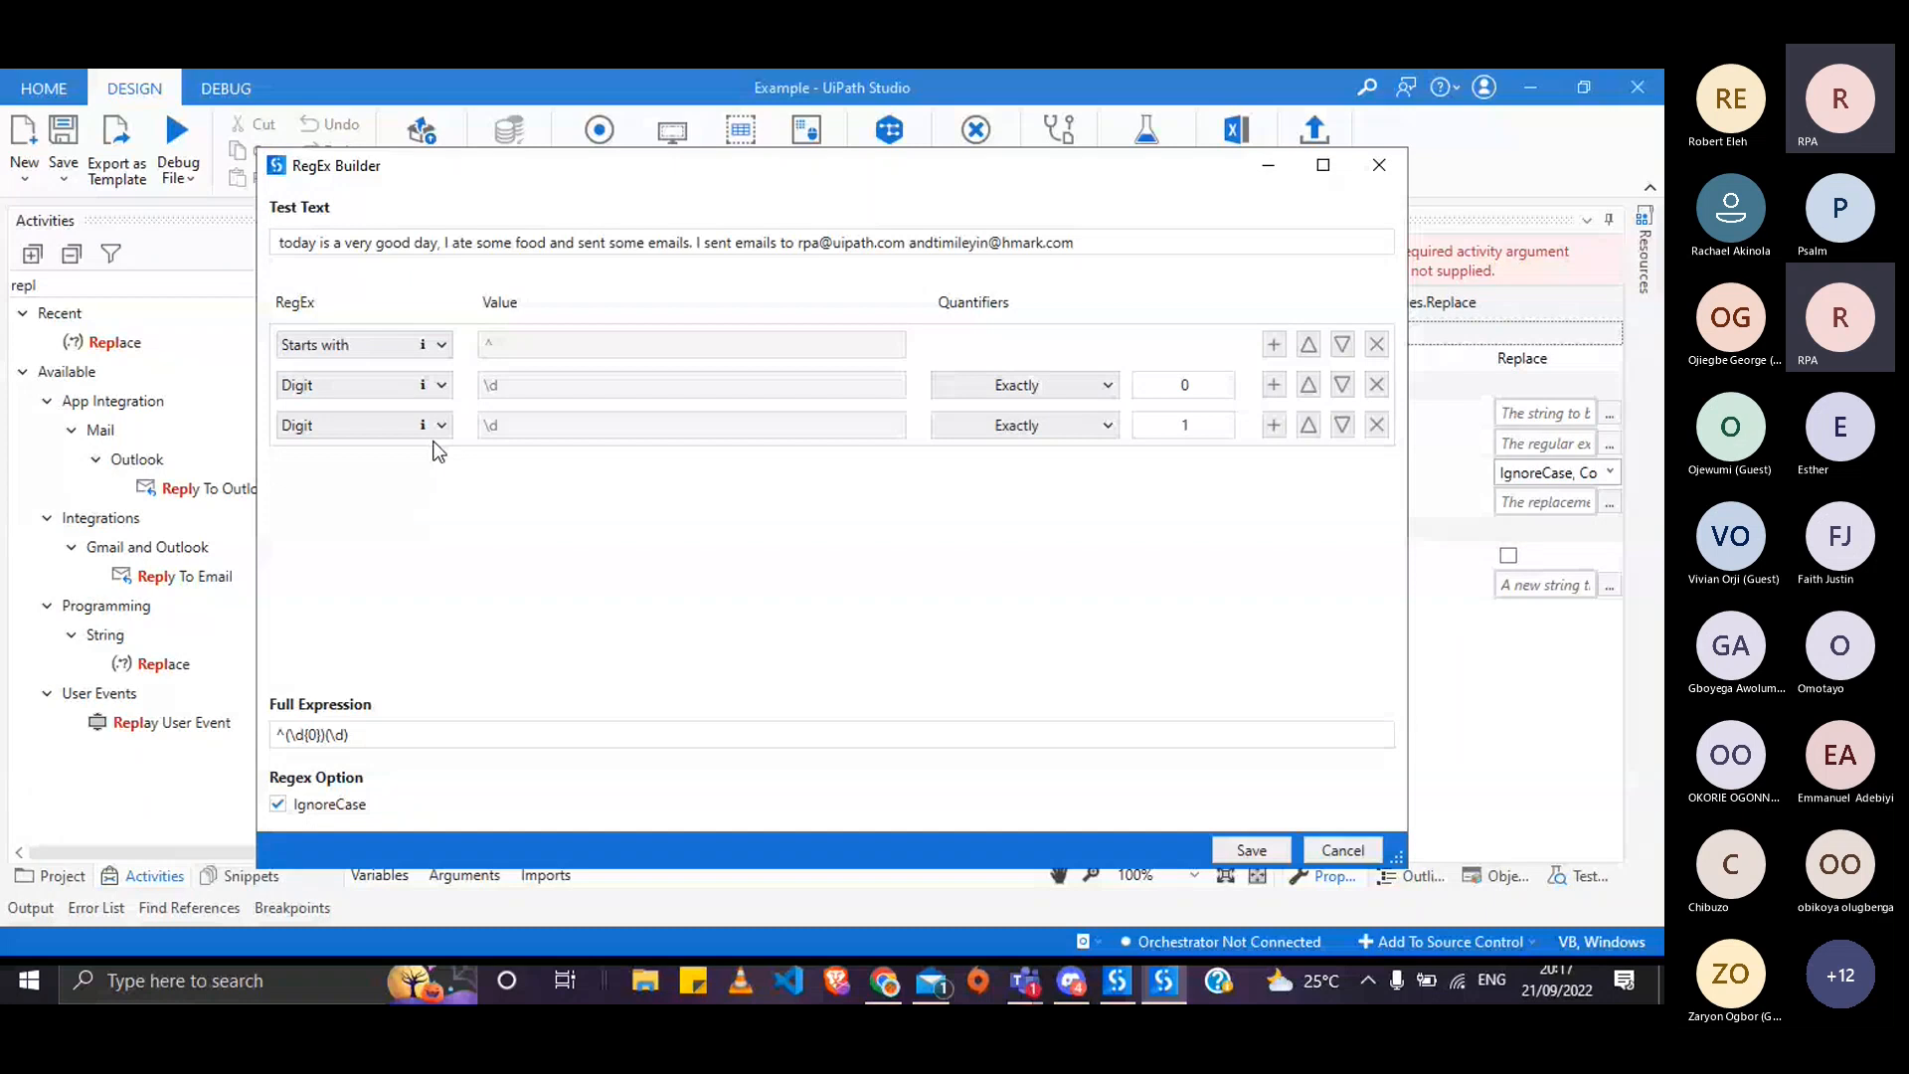
click(1025, 425)
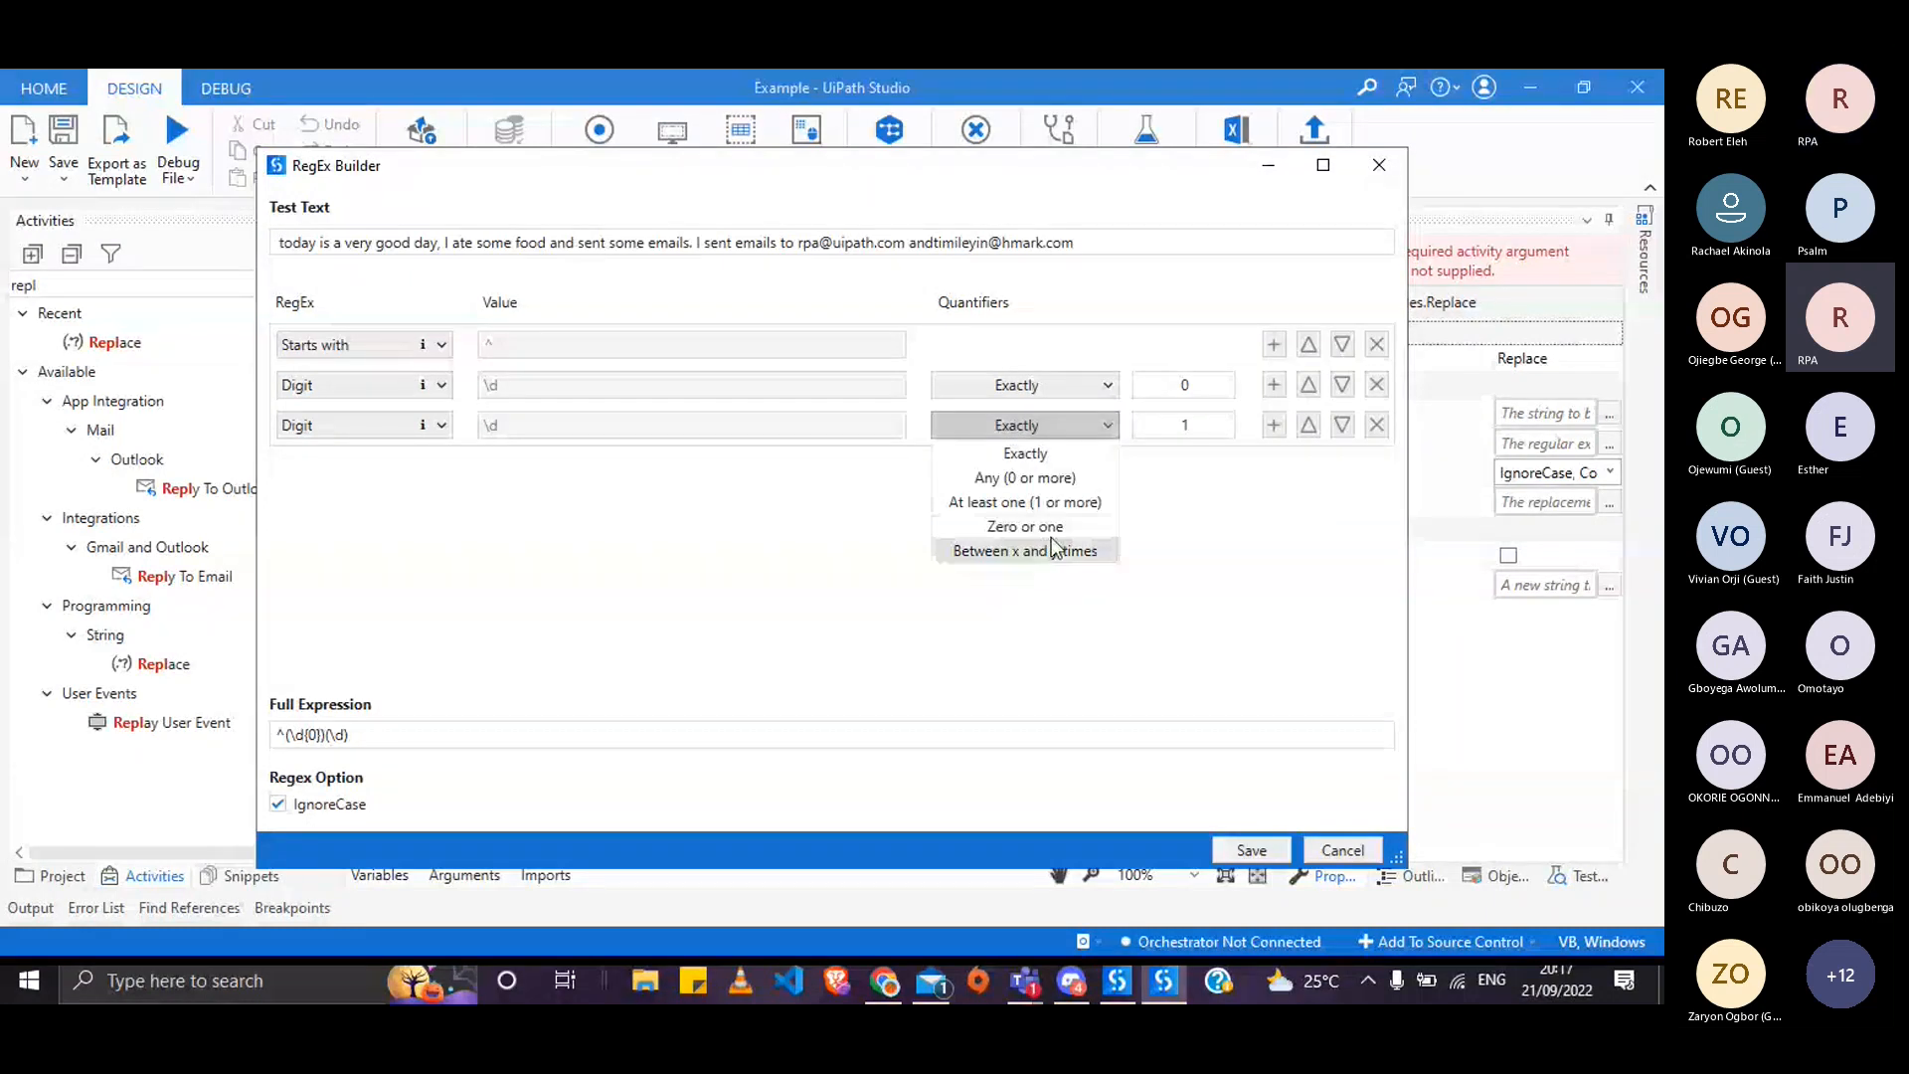
click(1066, 480)
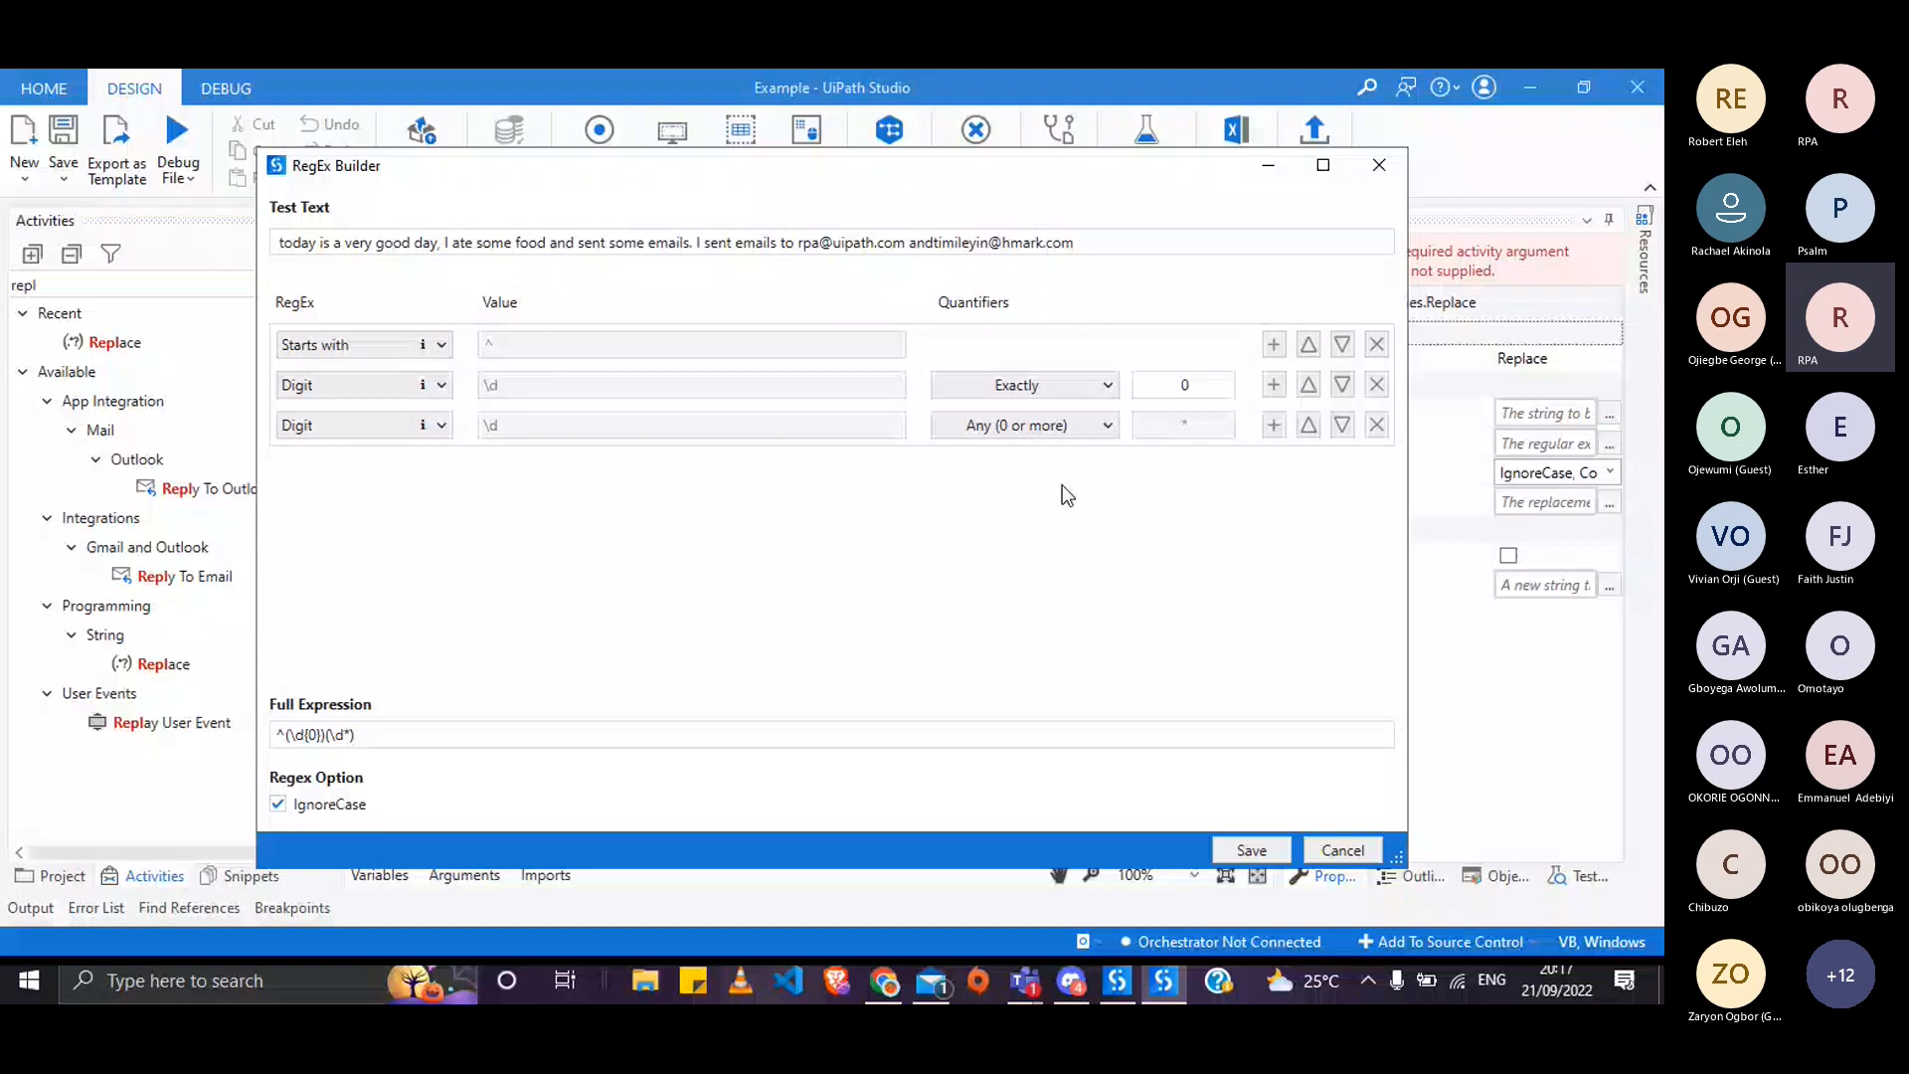
- Try the one-or-more and optional quantifiers on the third row, then return to Any (0 or more)
click(1084, 434)
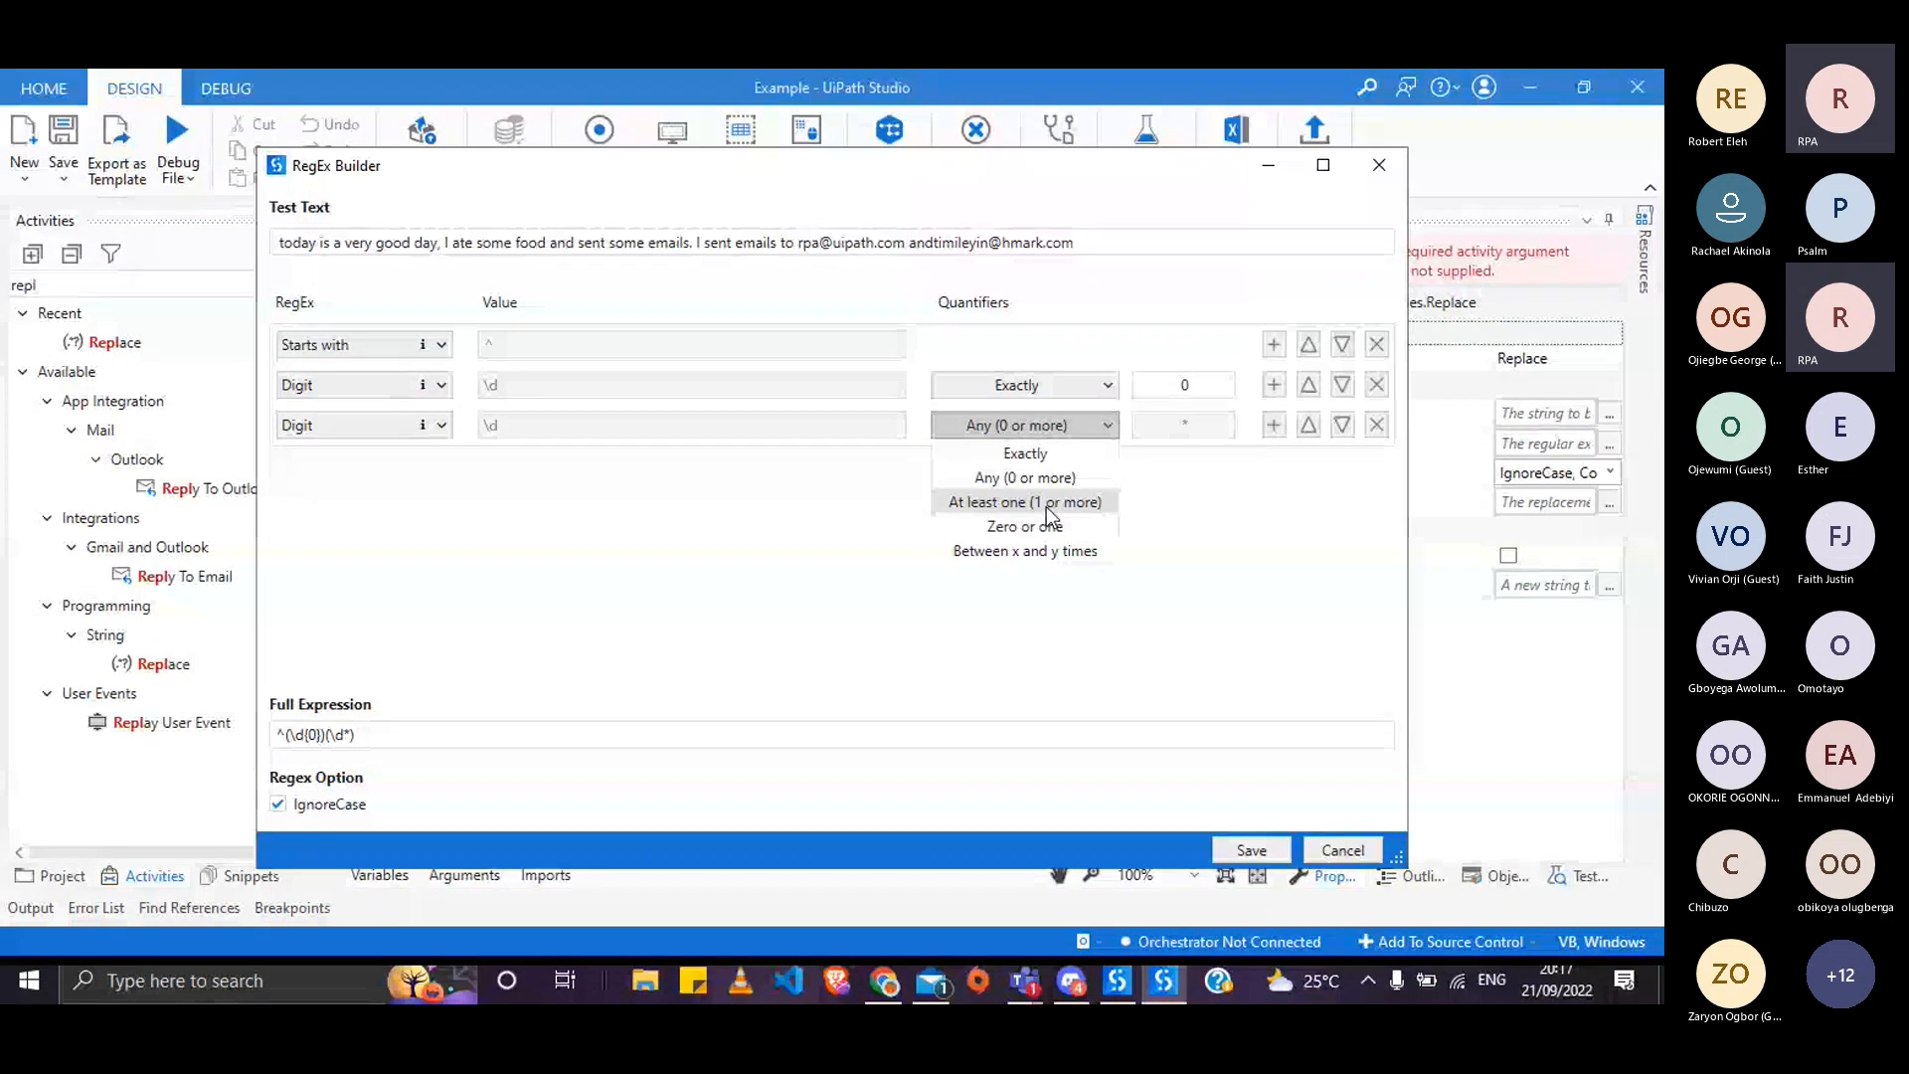
click(1042, 504)
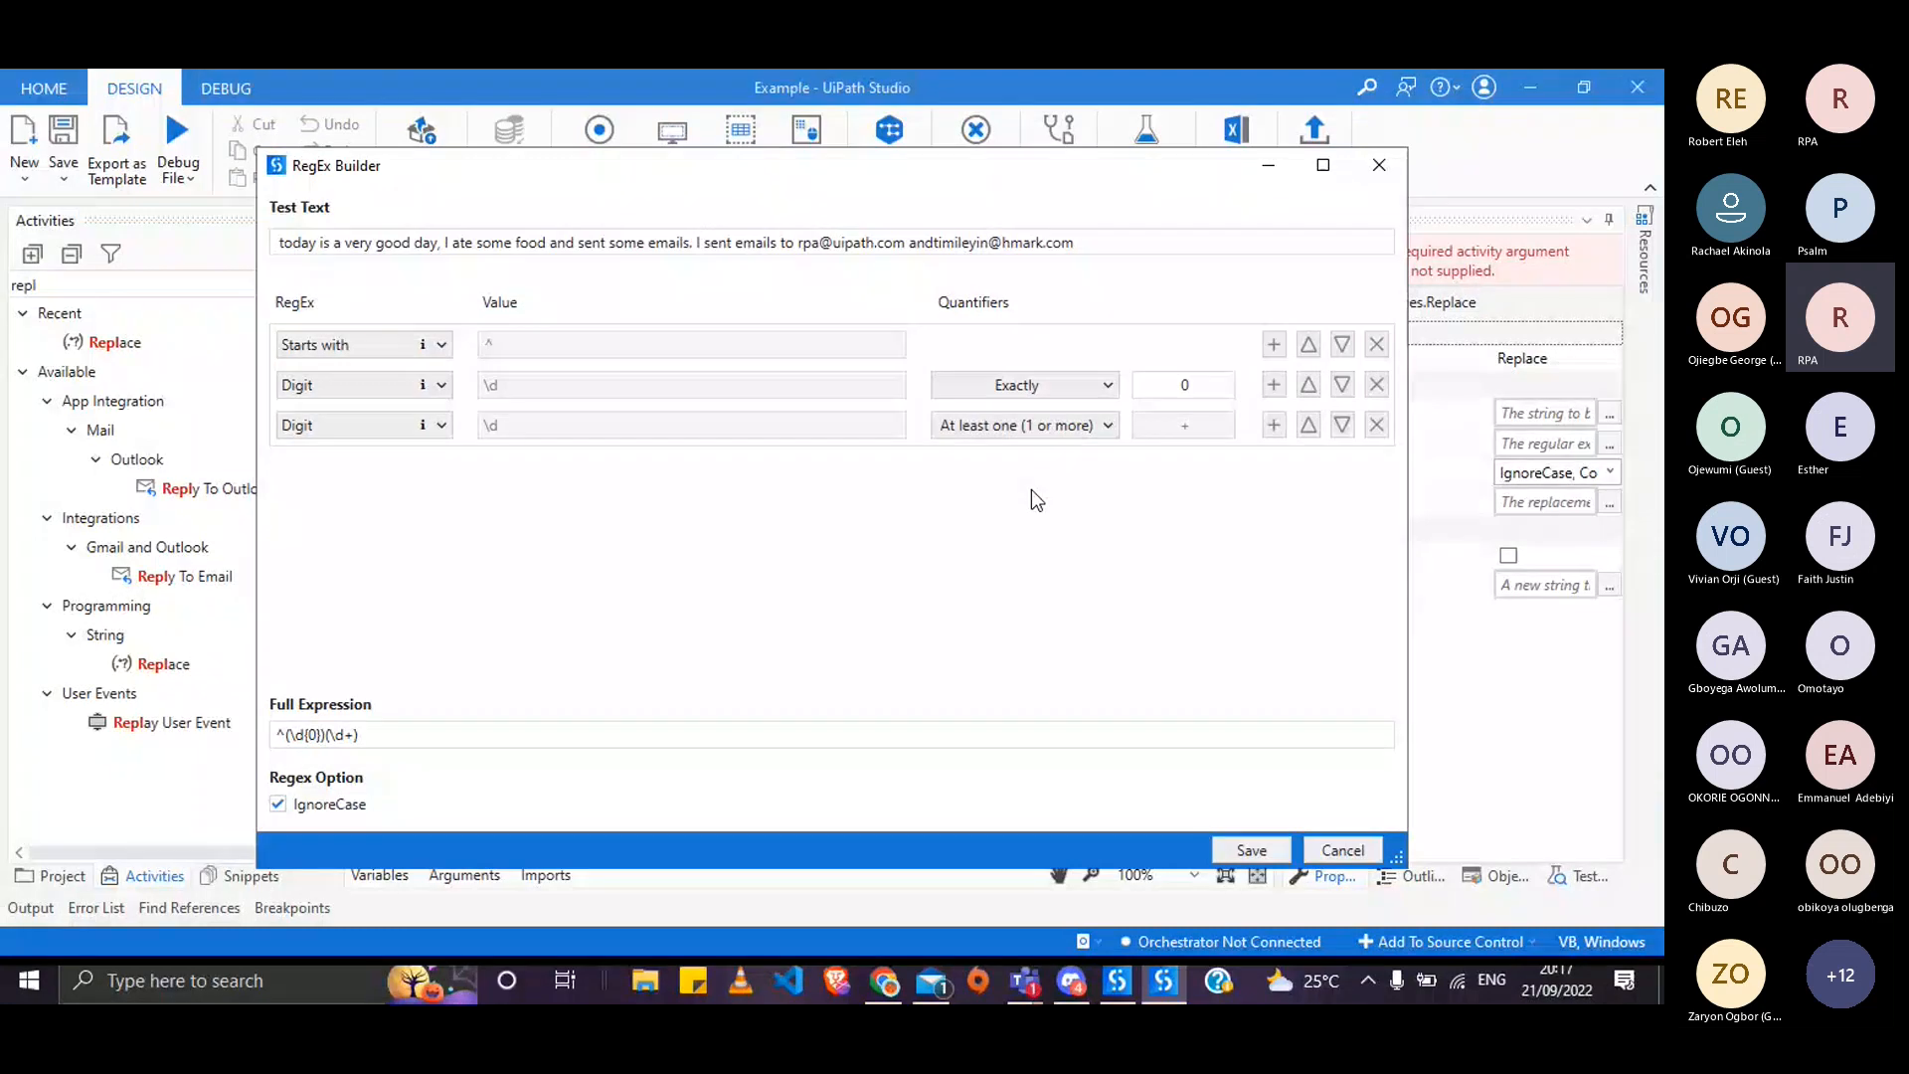
scroll(1073, 421, up, 1)
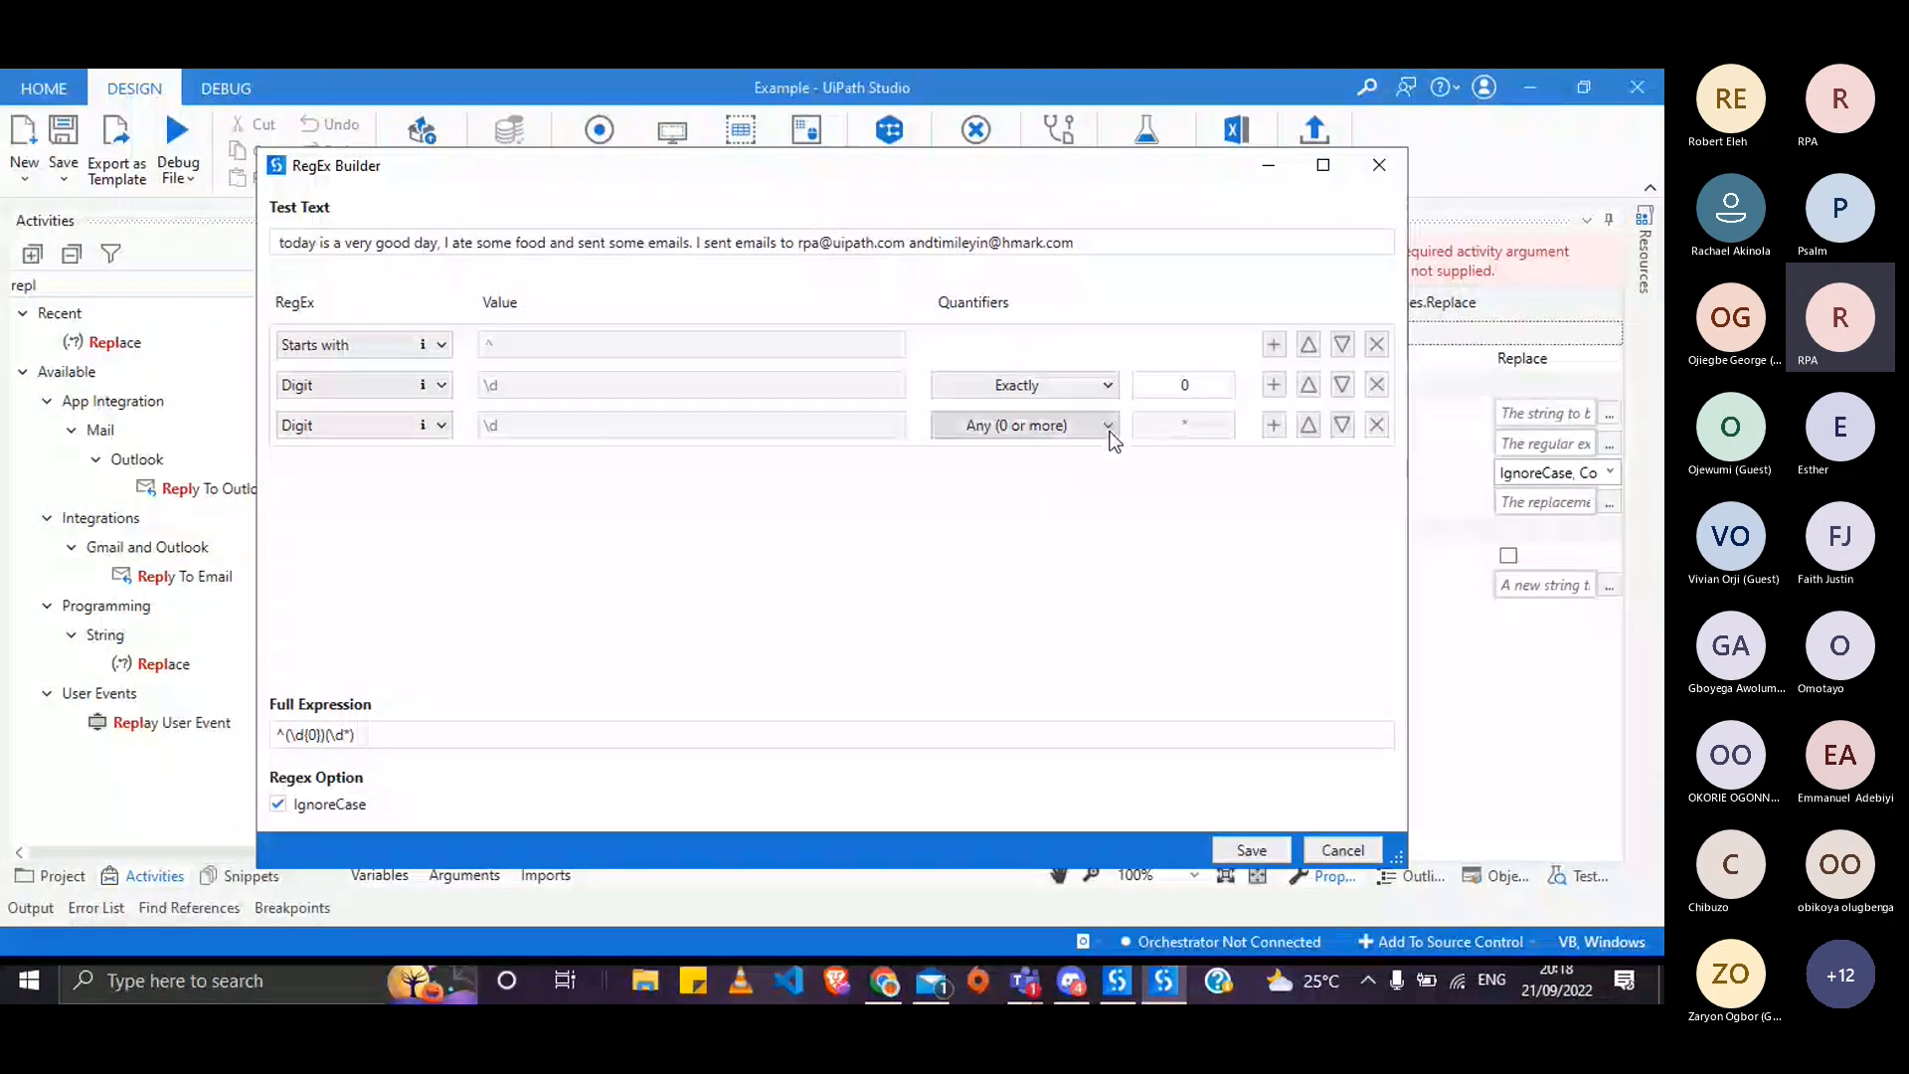
click(1104, 428)
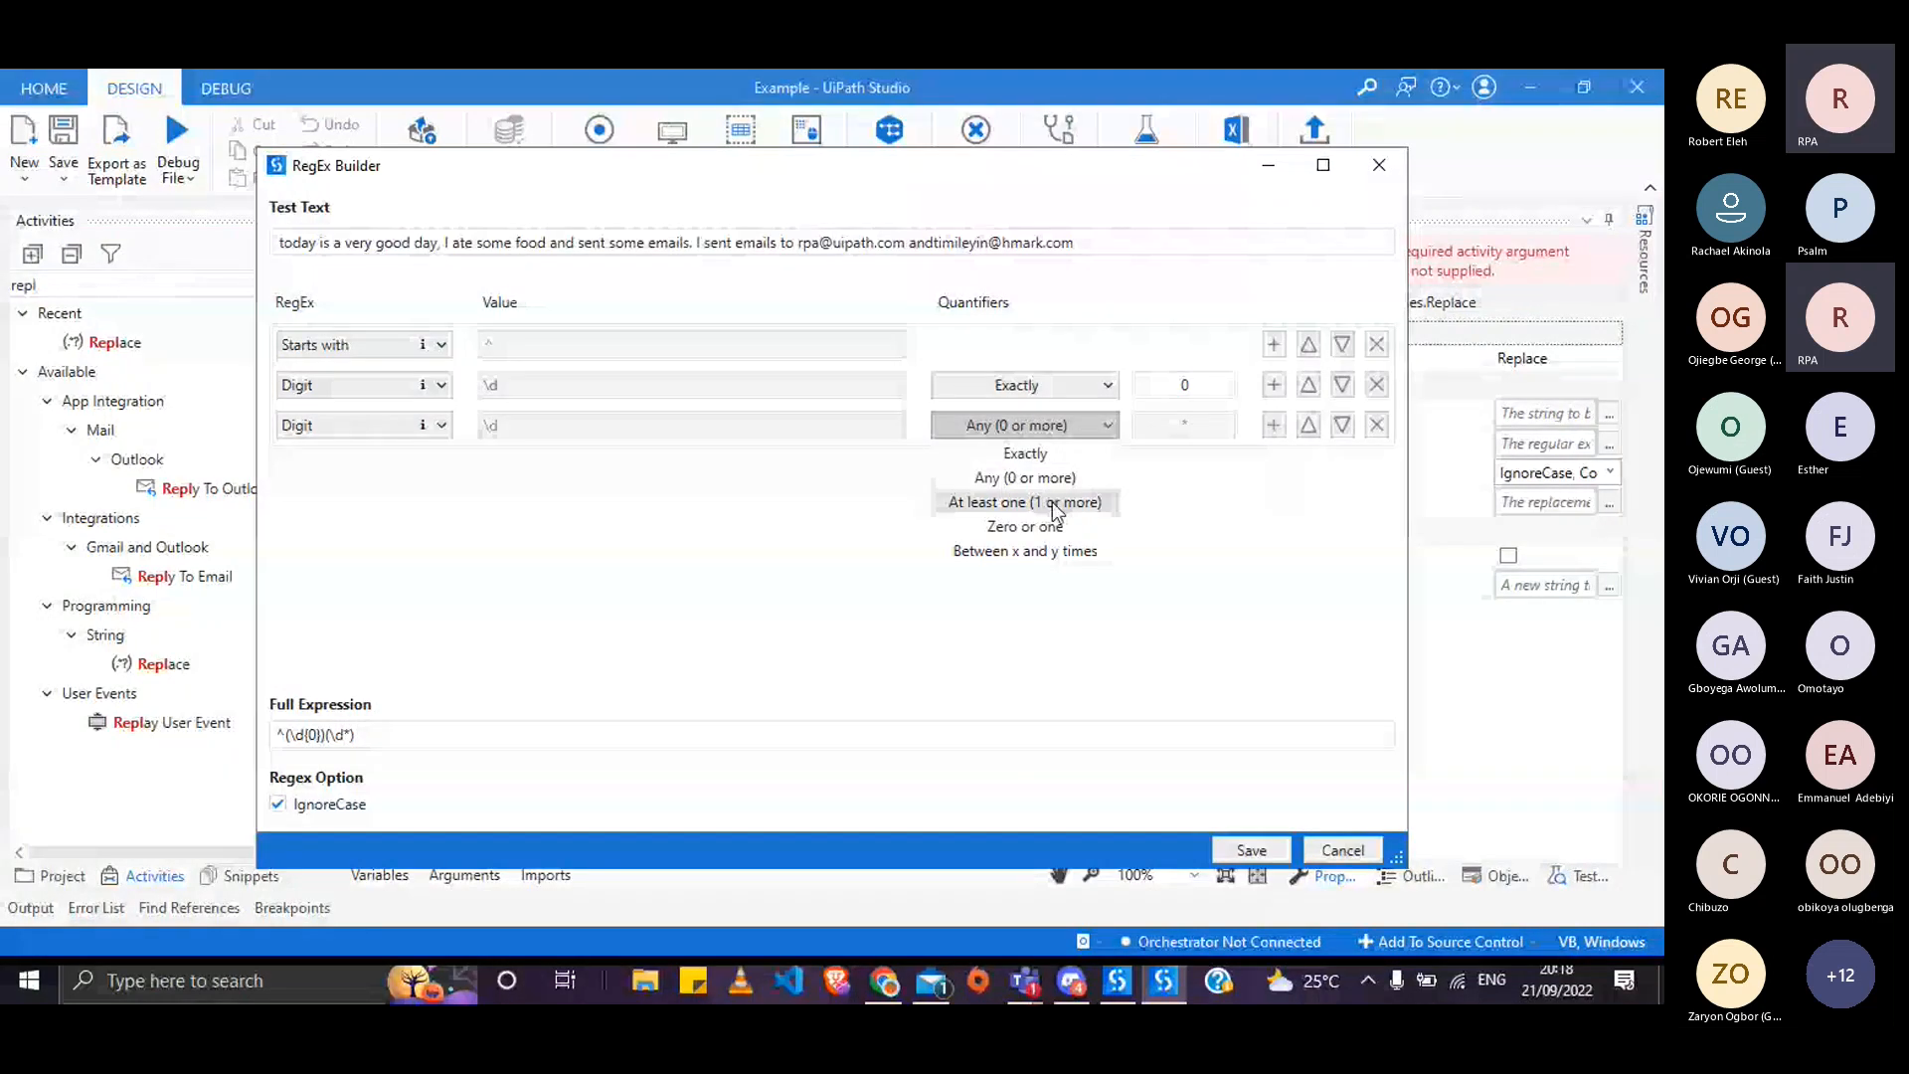
click(1102, 427)
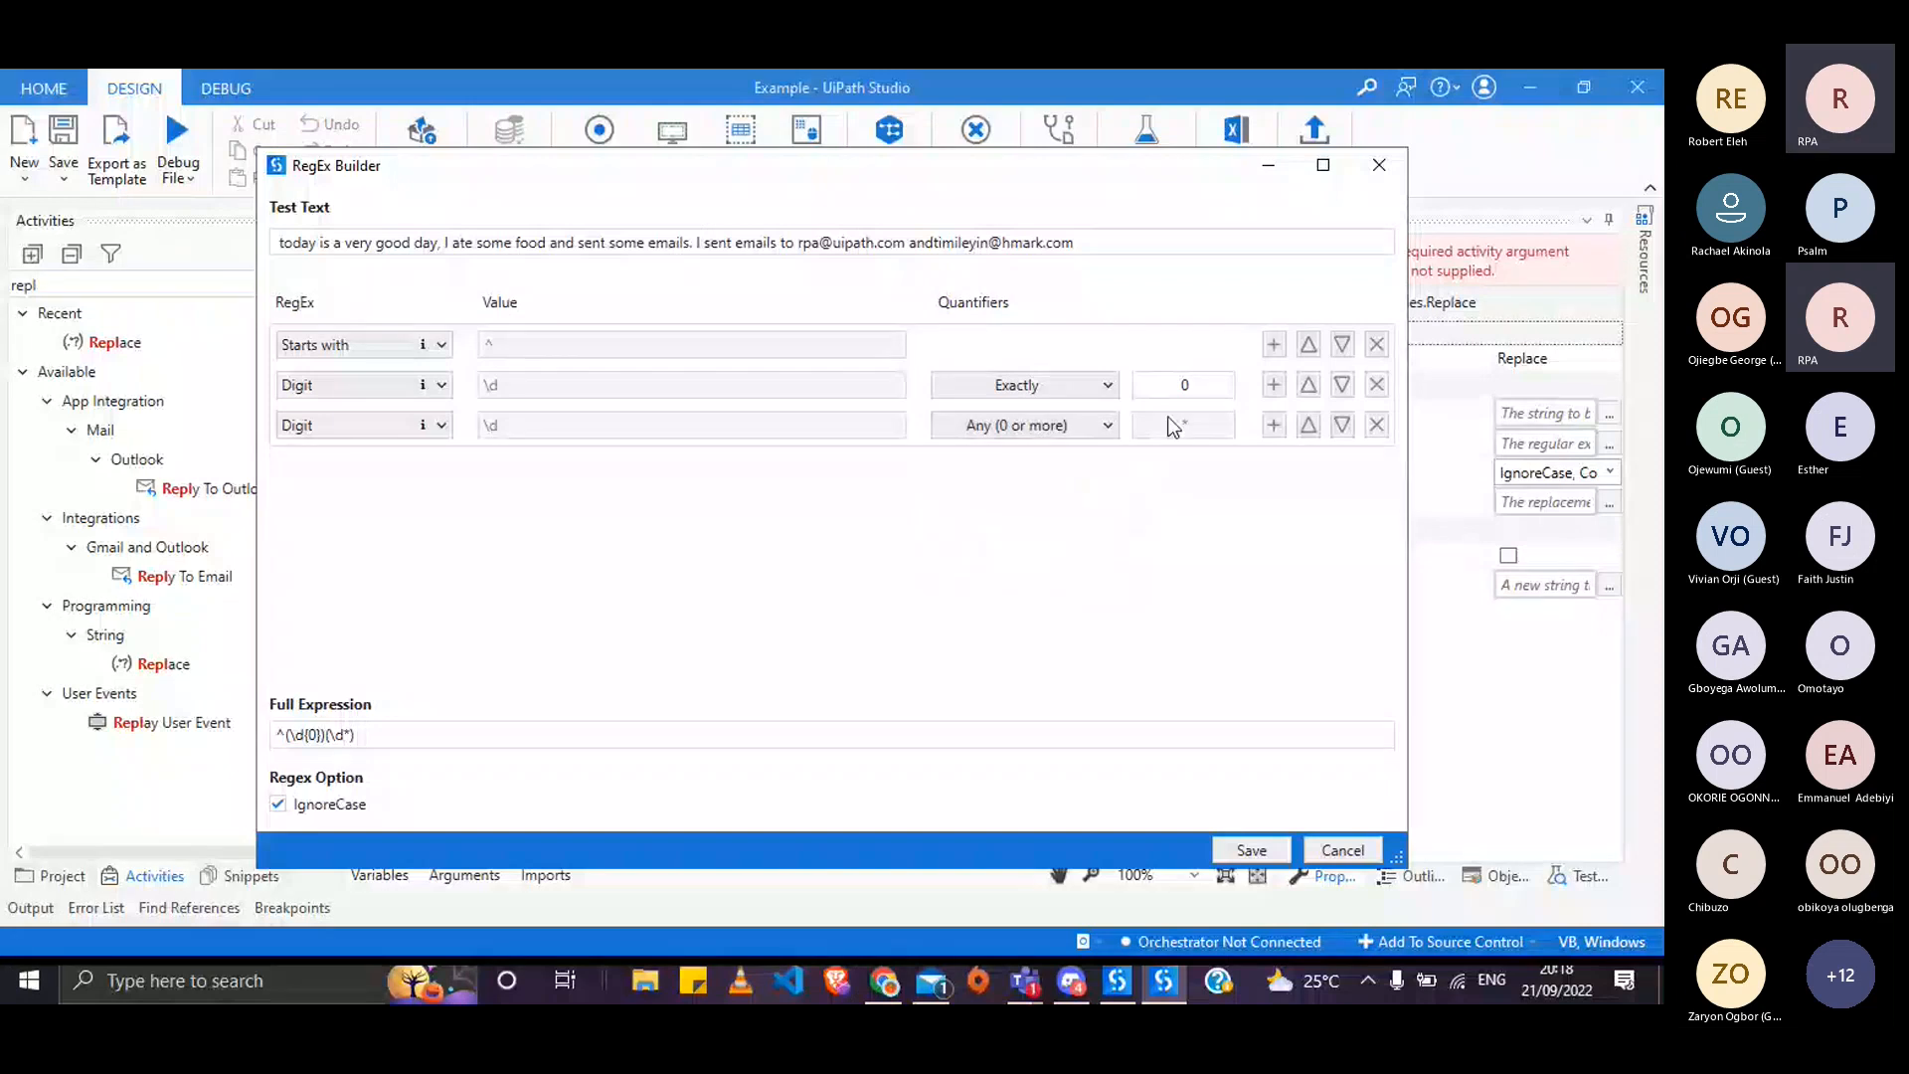
click(1095, 431)
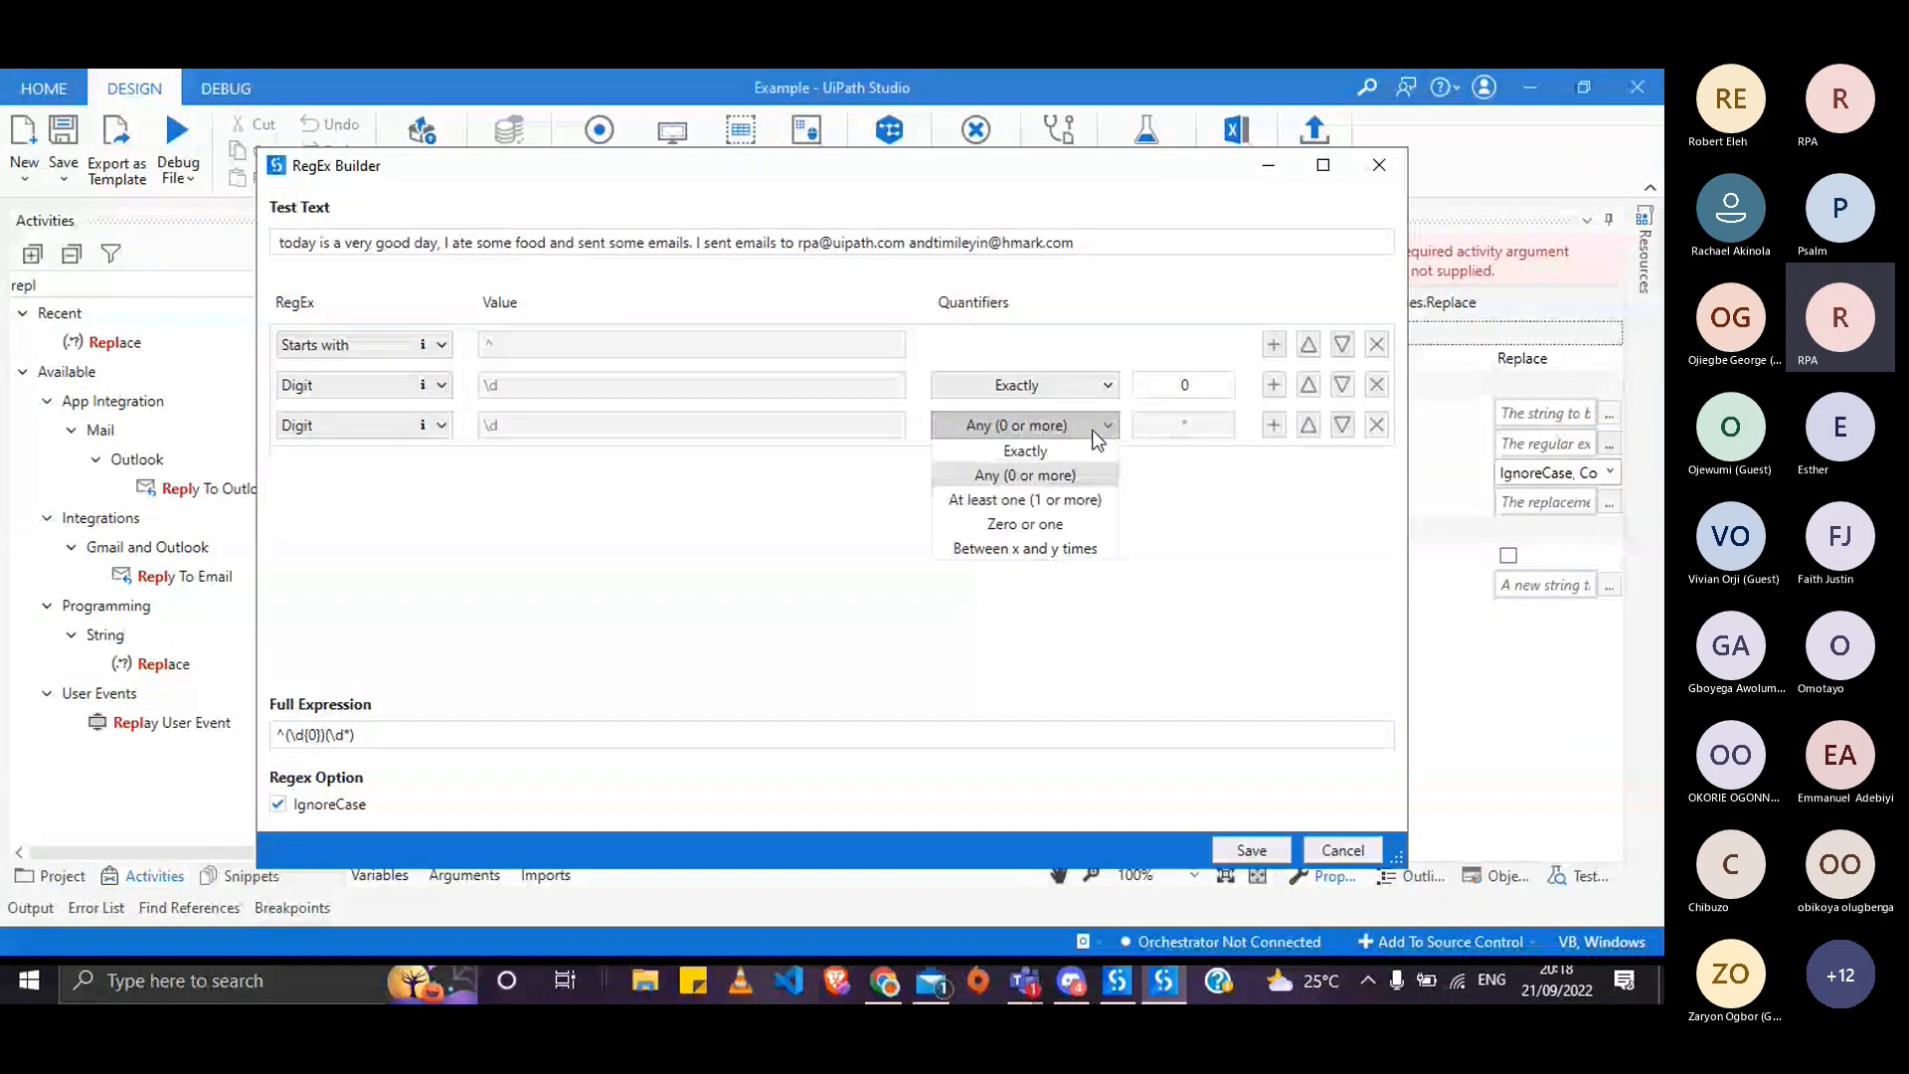
click(1042, 527)
click(1064, 428)
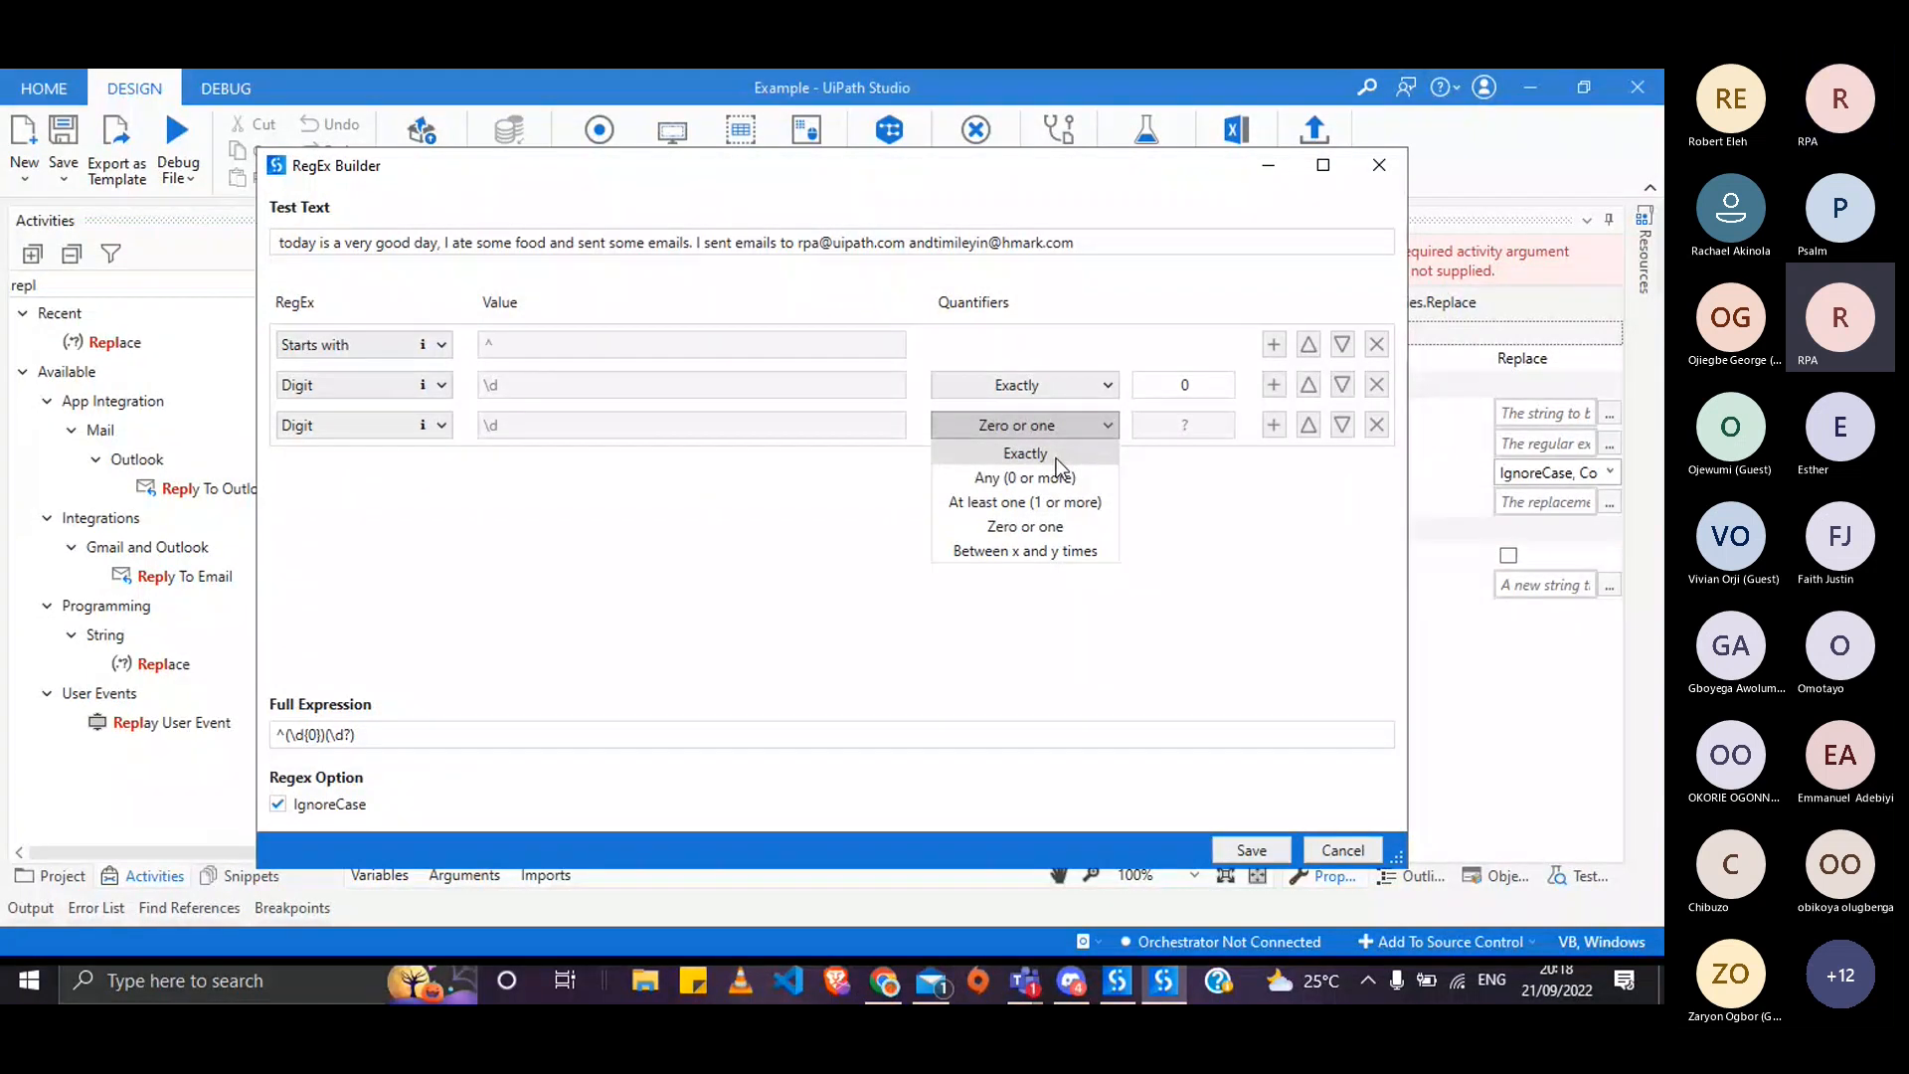
click(1047, 482)
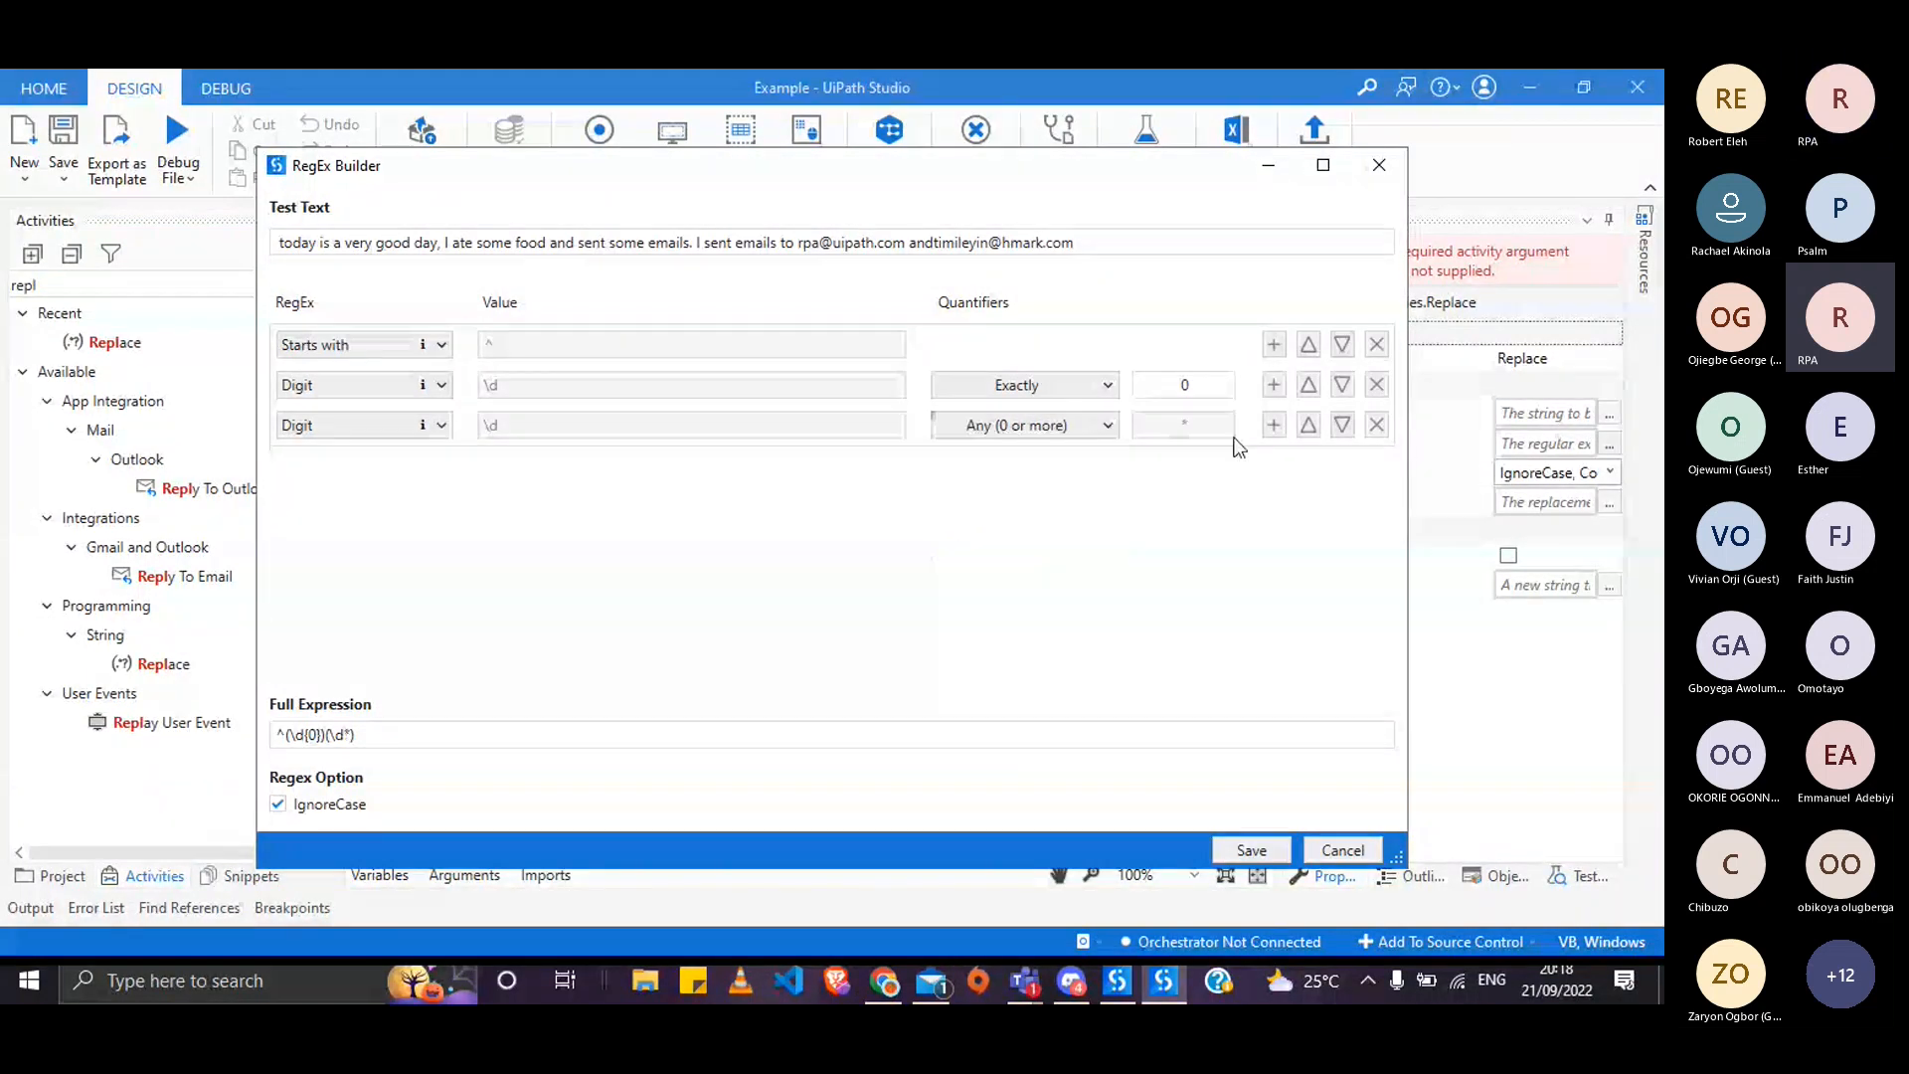
- Swap the two digit rows and back, keeping the third row as Digit
click(1308, 425)
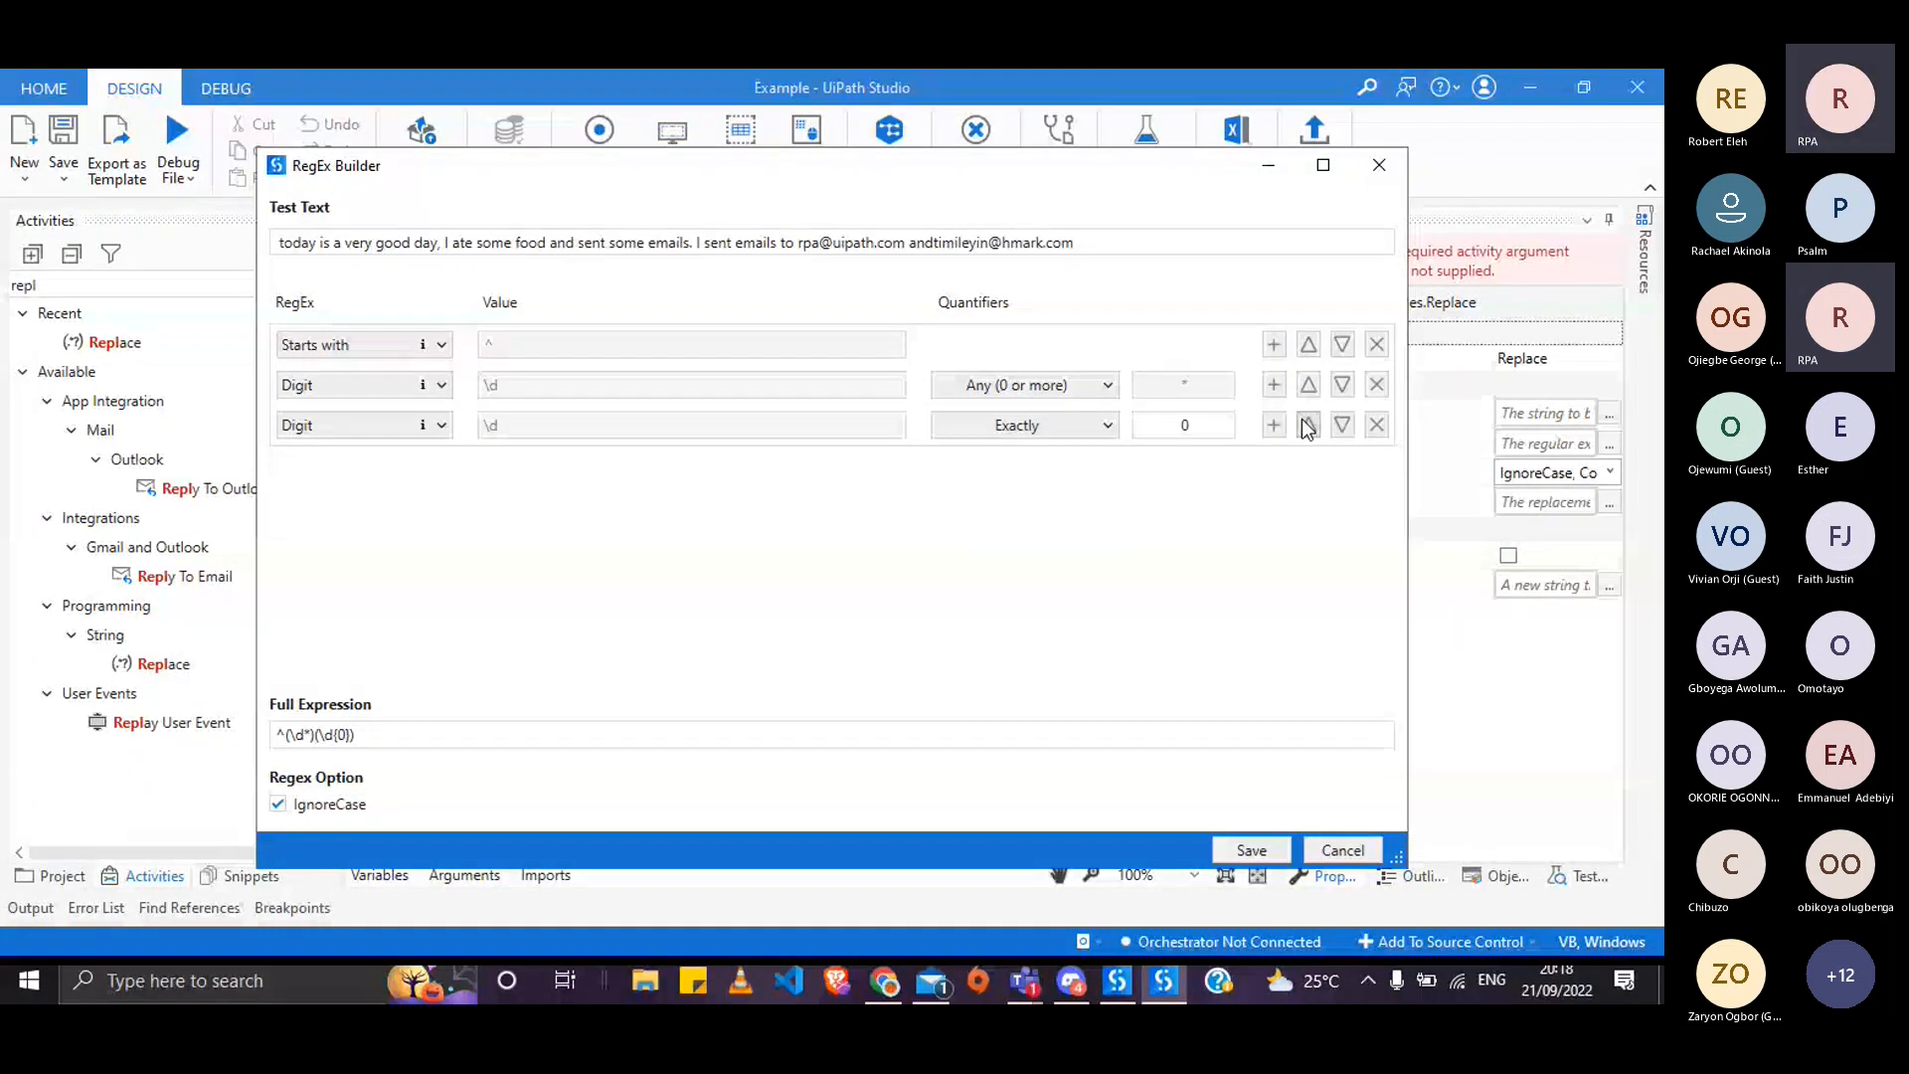
click(1307, 425)
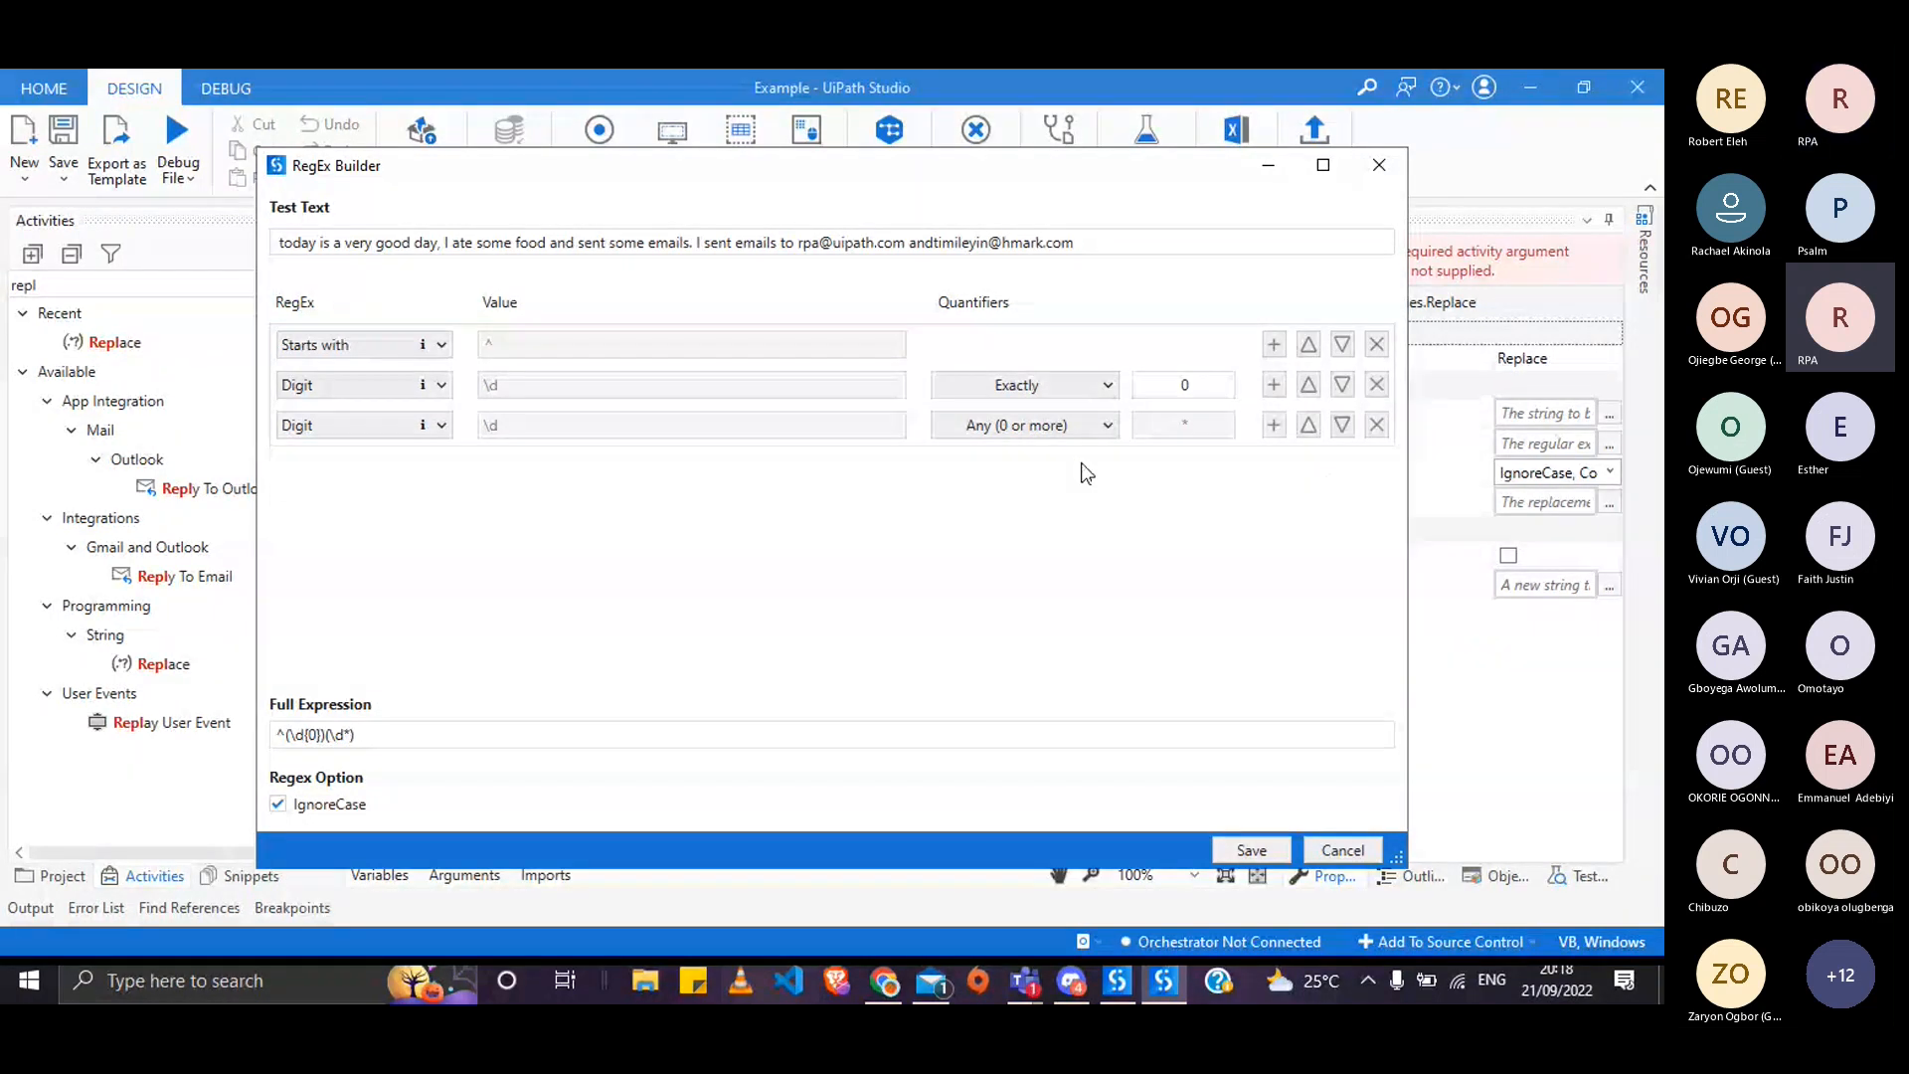
click(449, 427)
click(449, 426)
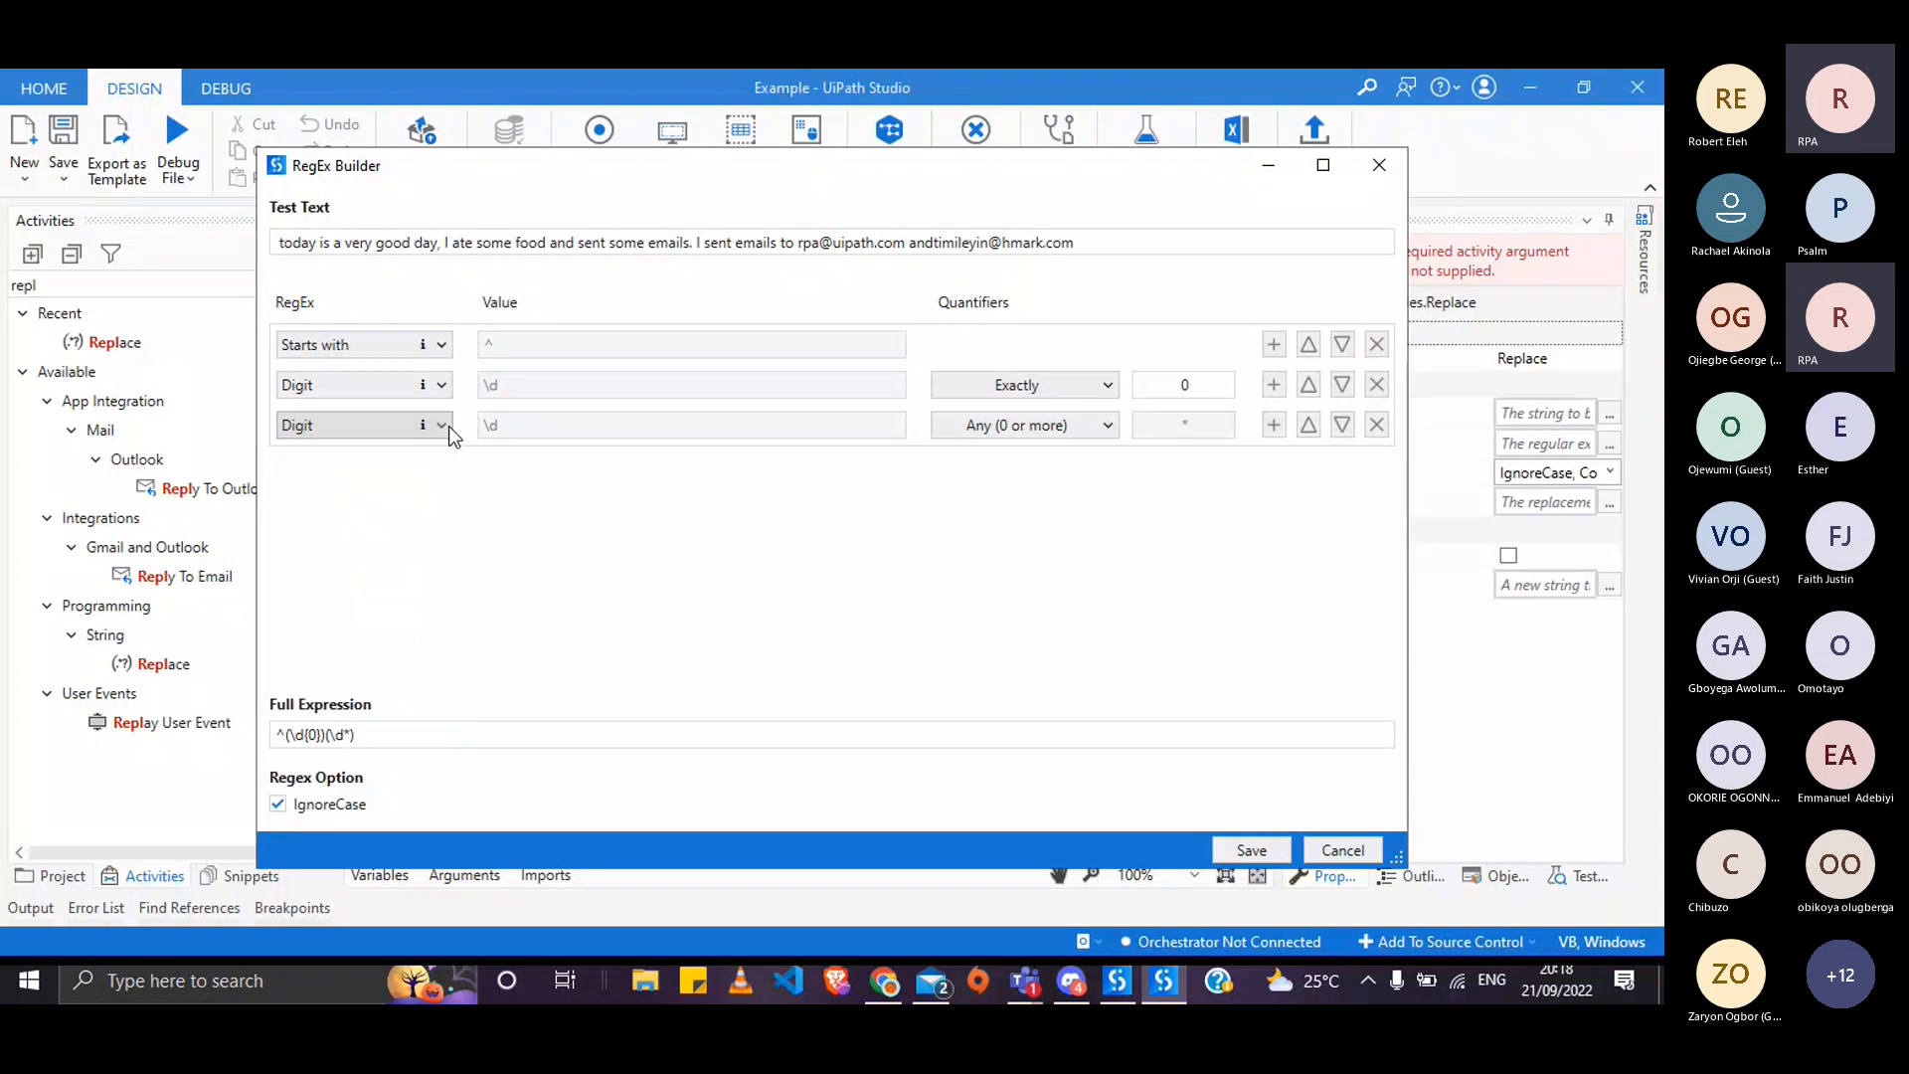
click(441, 425)
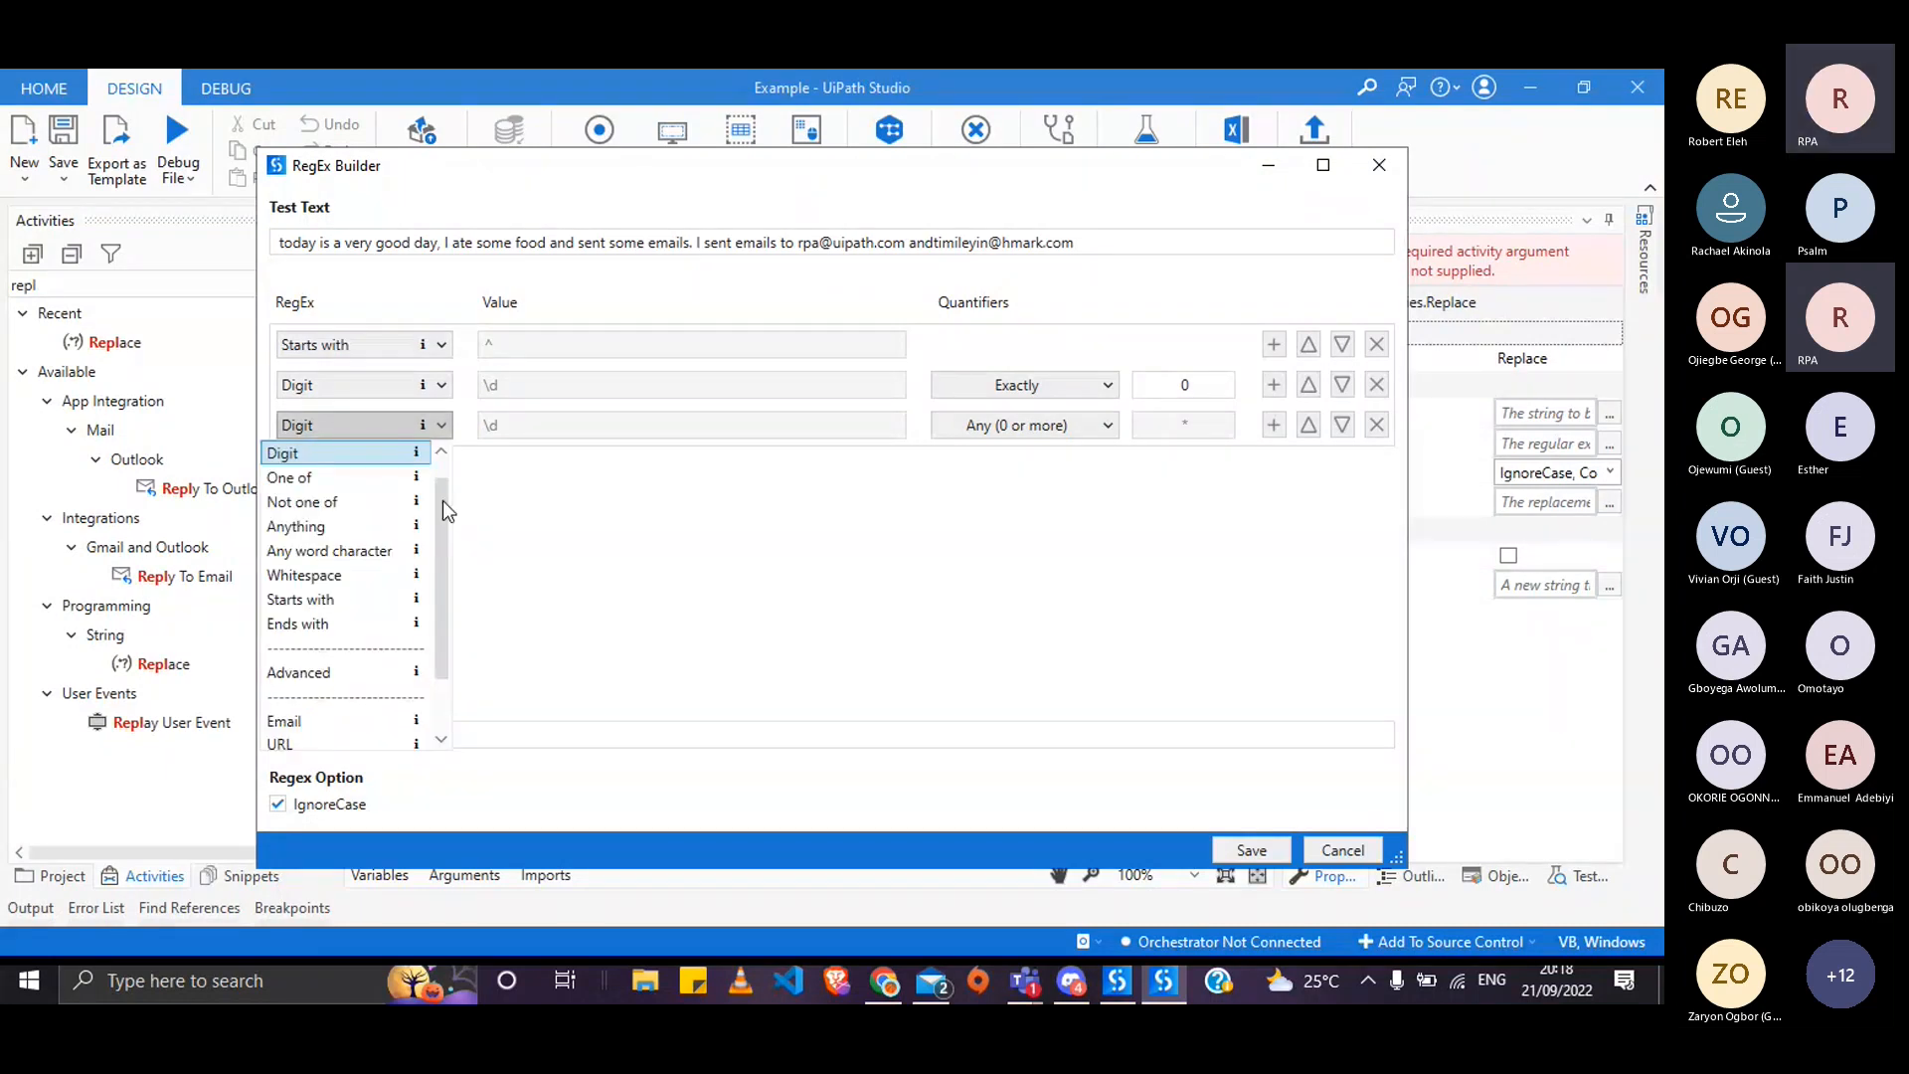
mouse_move(444, 500)
mouse_down()
mouse_move(439, 522)
mouse_move(435, 493)
mouse_up()
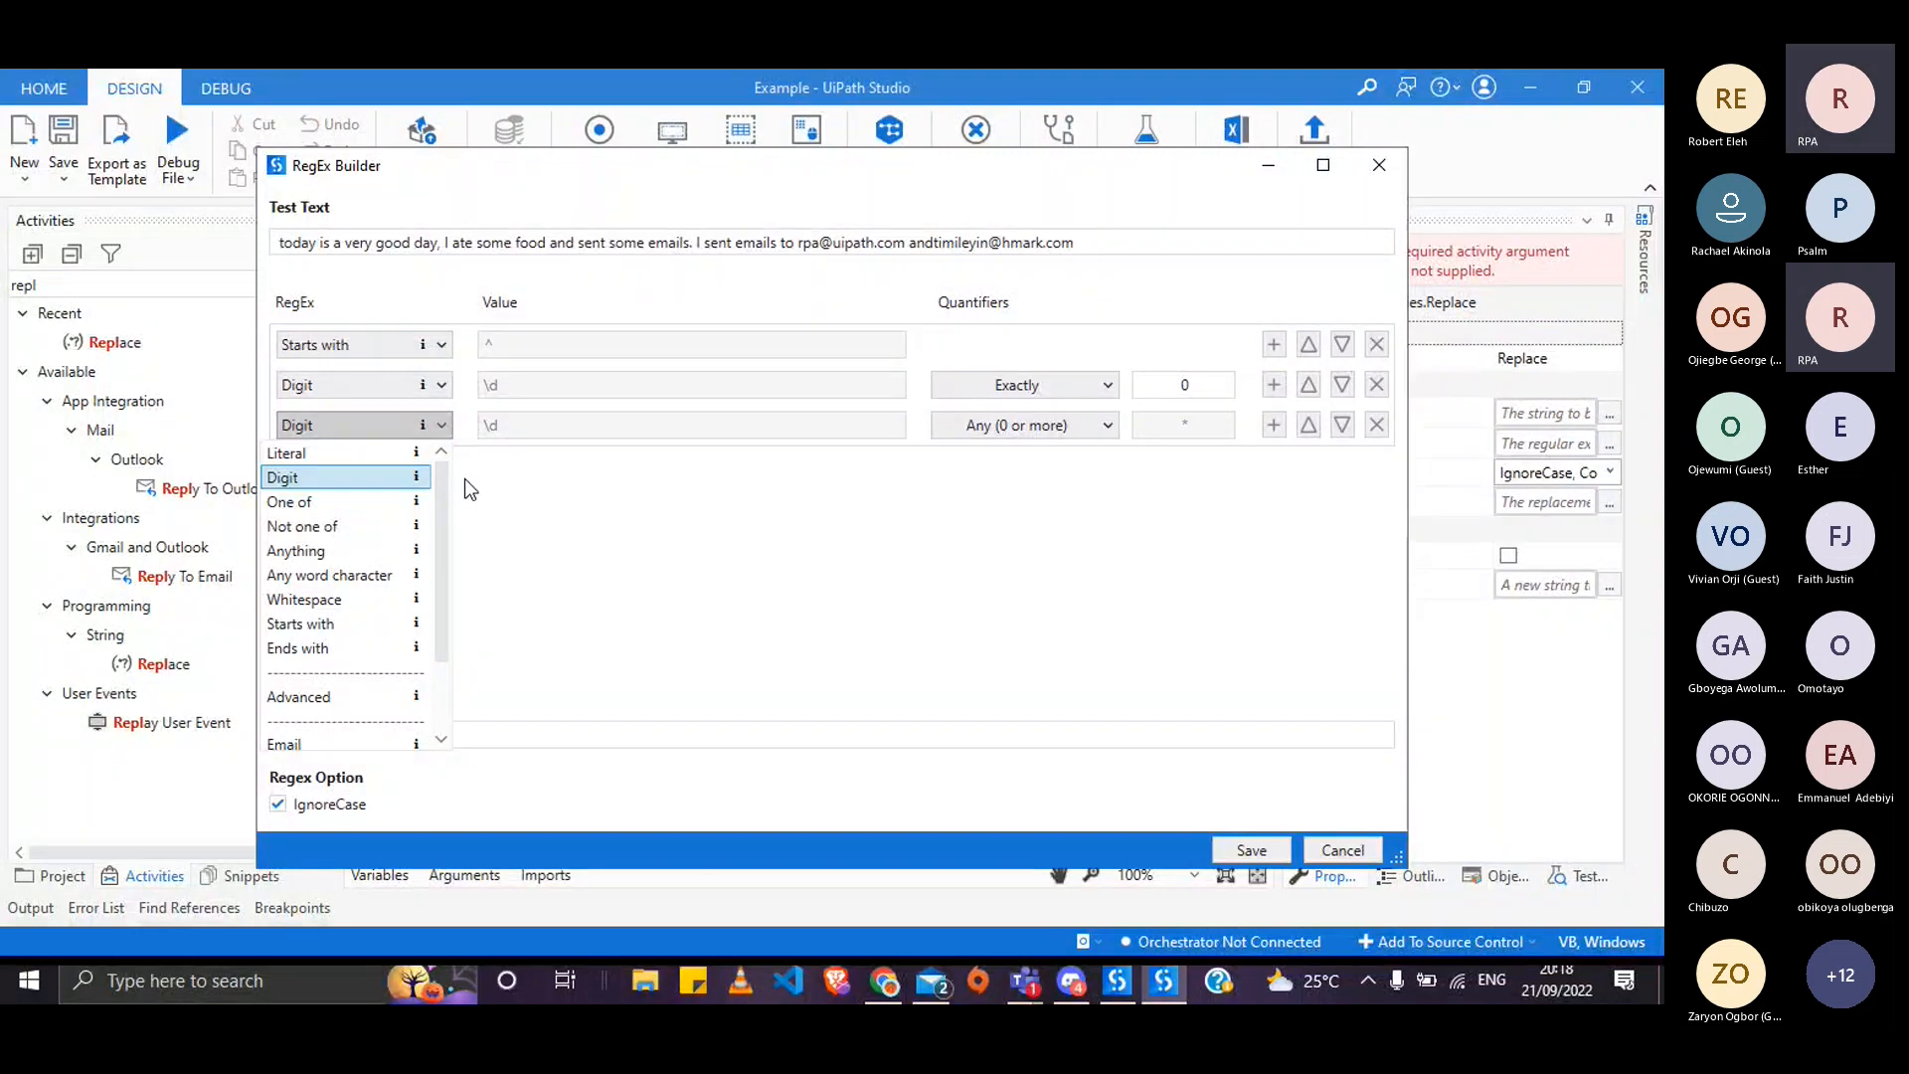
click(463, 479)
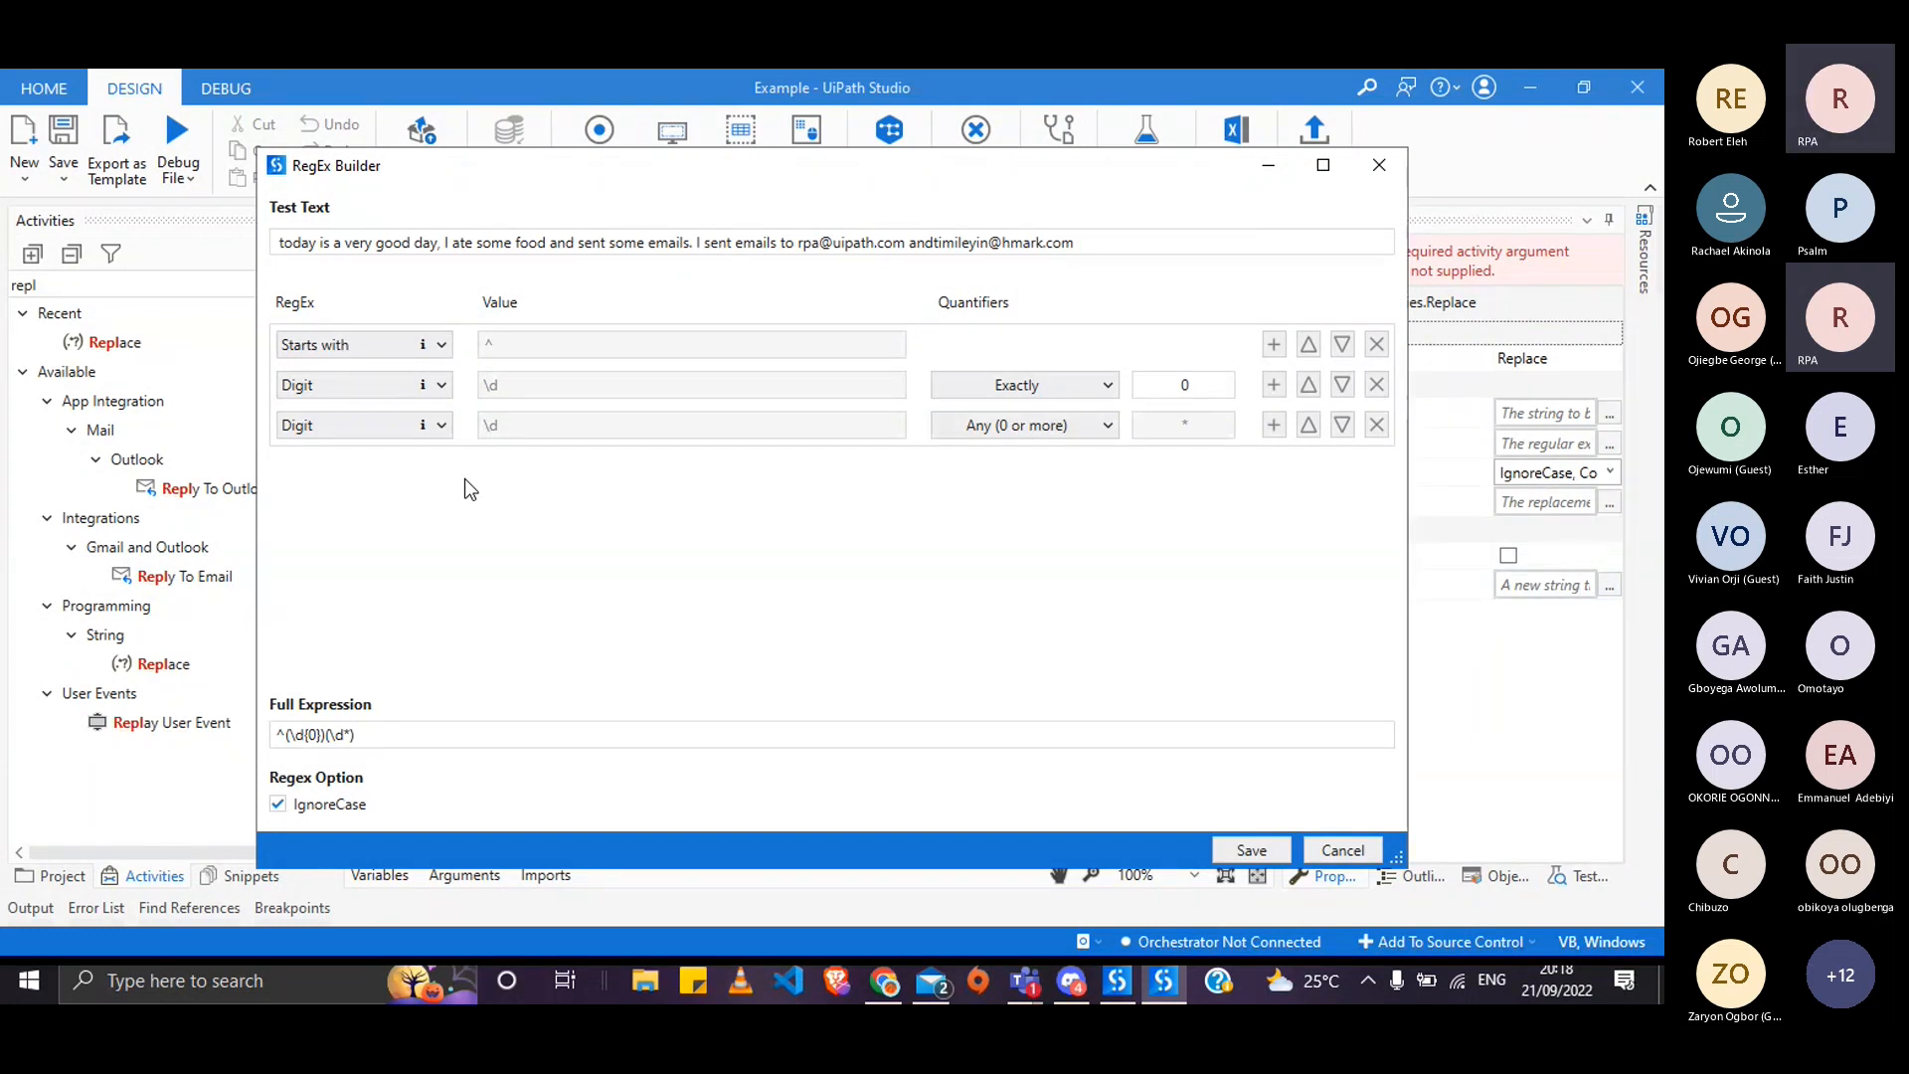
- Change the second row's exact count to 08 and delete the third row, giving ^(\d{08})
click(1024, 425)
click(1042, 452)
text(8)
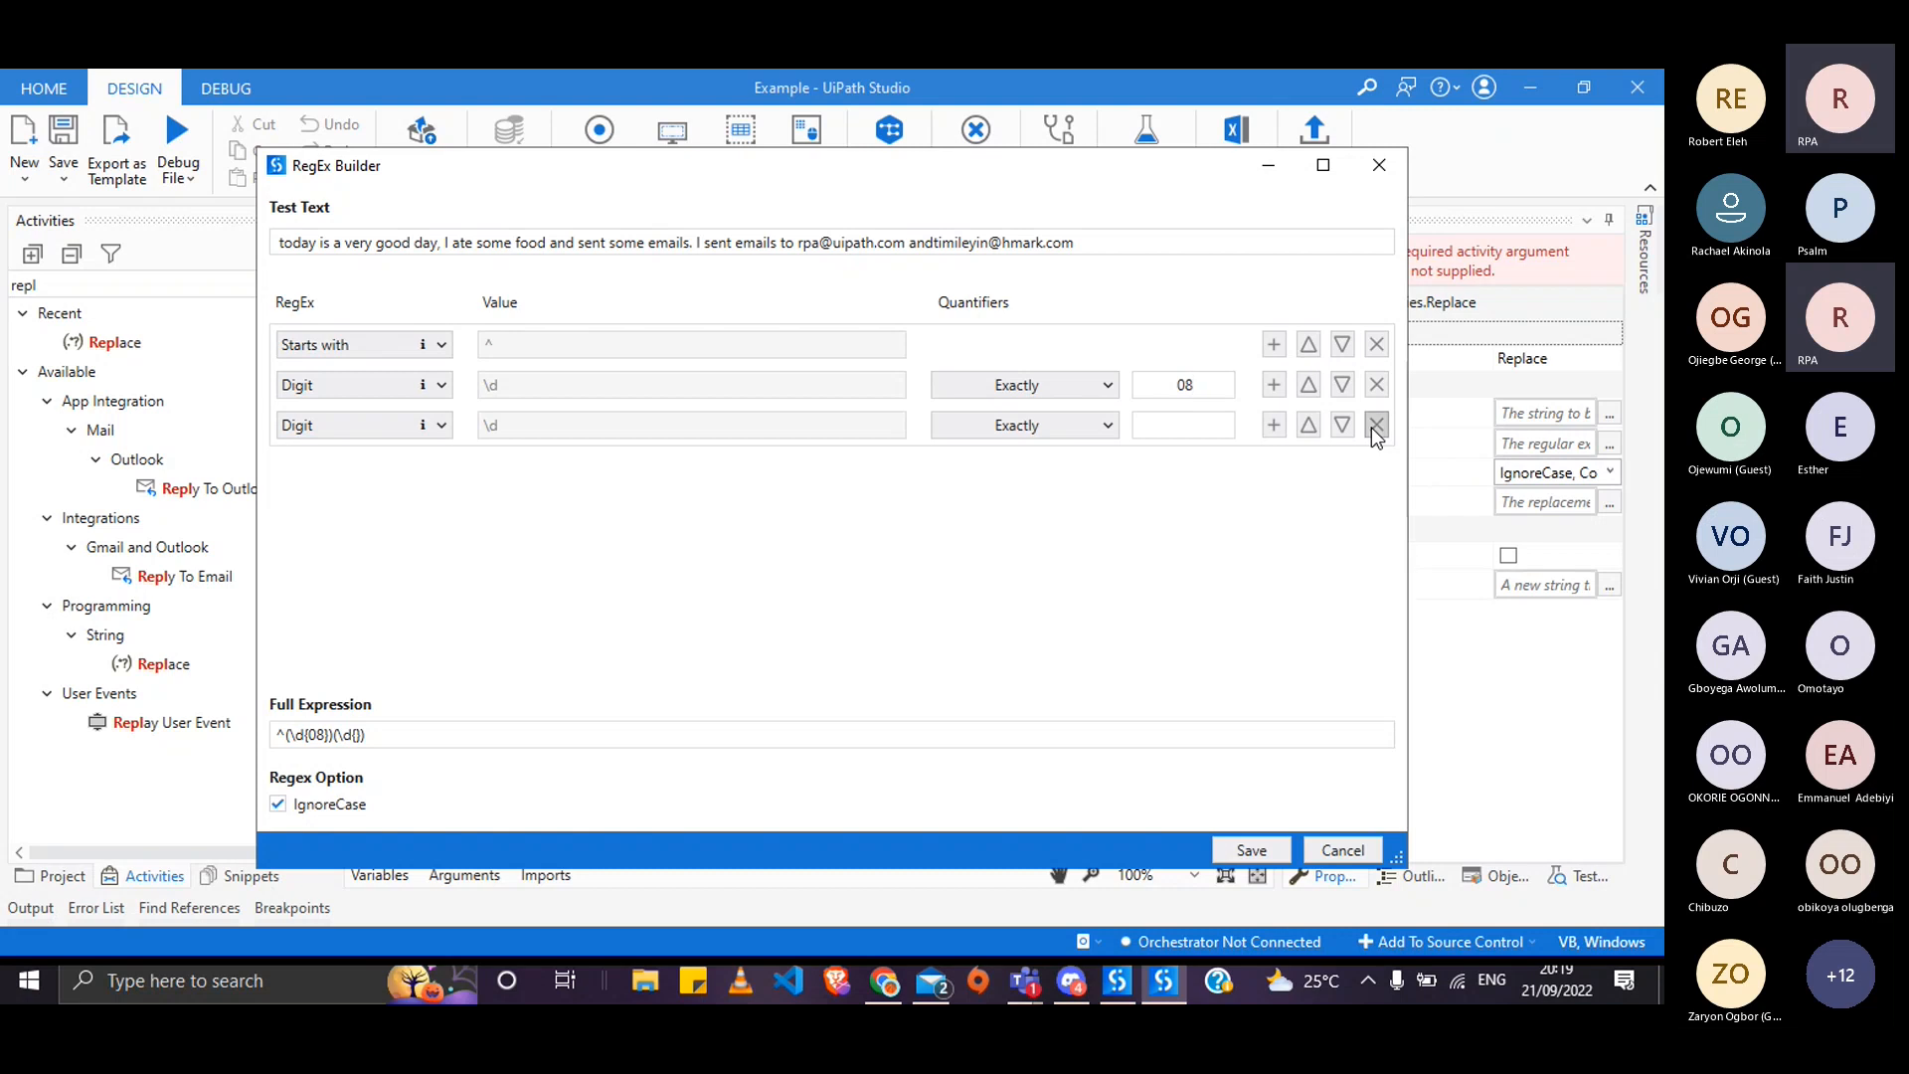
click(1376, 425)
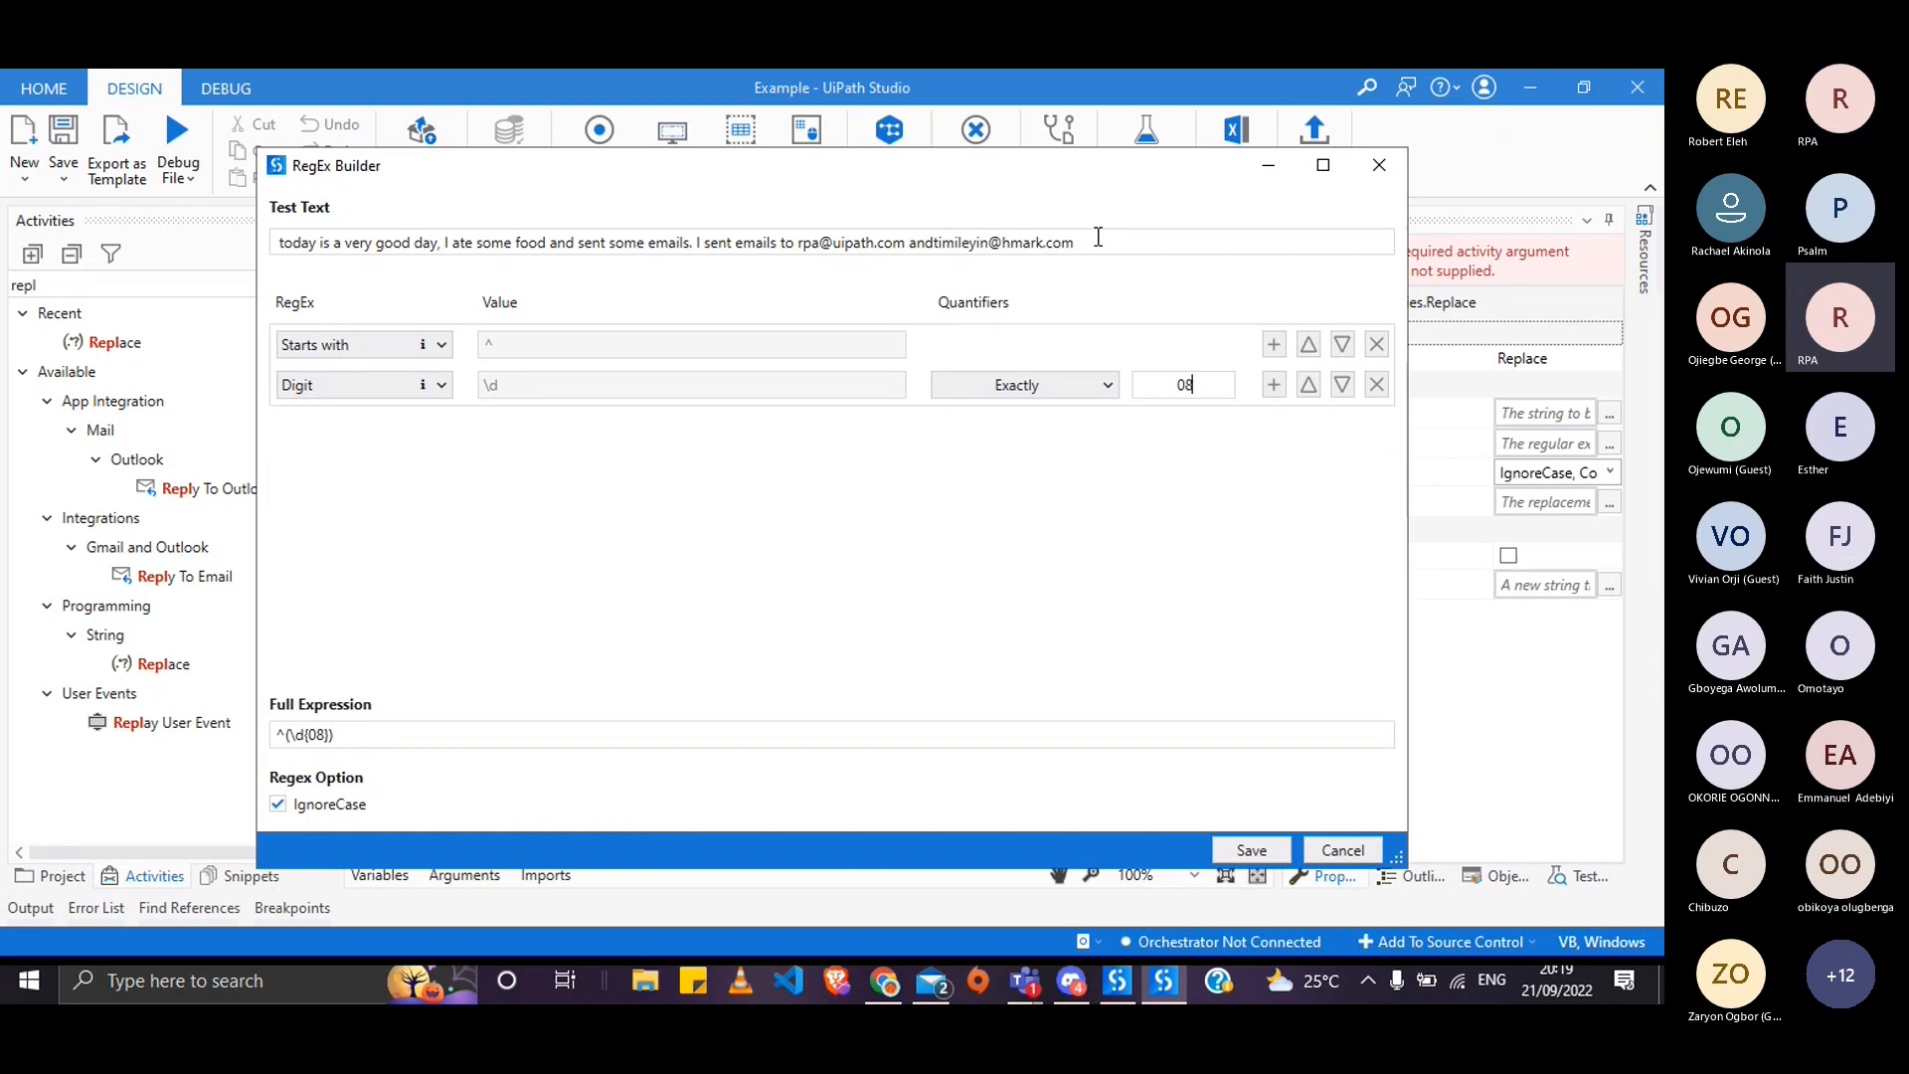
- Replace the second e-mail in the test text so it ends with 'and called 08'
click(1094, 236)
key(BackSpace)
key(BackSpace)
key(BackSpace)
key(BackSpace)
key(BackSpace)
key(BackSpace)
key(BackSpace)
key(BackSpace)
key(BackSpace)
key(BackSpace)
key(BackSpace)
key(BackSpace)
key(BackSpace)
key(BackSpace)
key(BackSpace)
key(BackSpace)
key(BackSpace)
key(BackSpace)
key(BackSpace)
key(BackSpace)
key(BackSpace)
key(BackSpace)
key(BackSpace)
text(0)
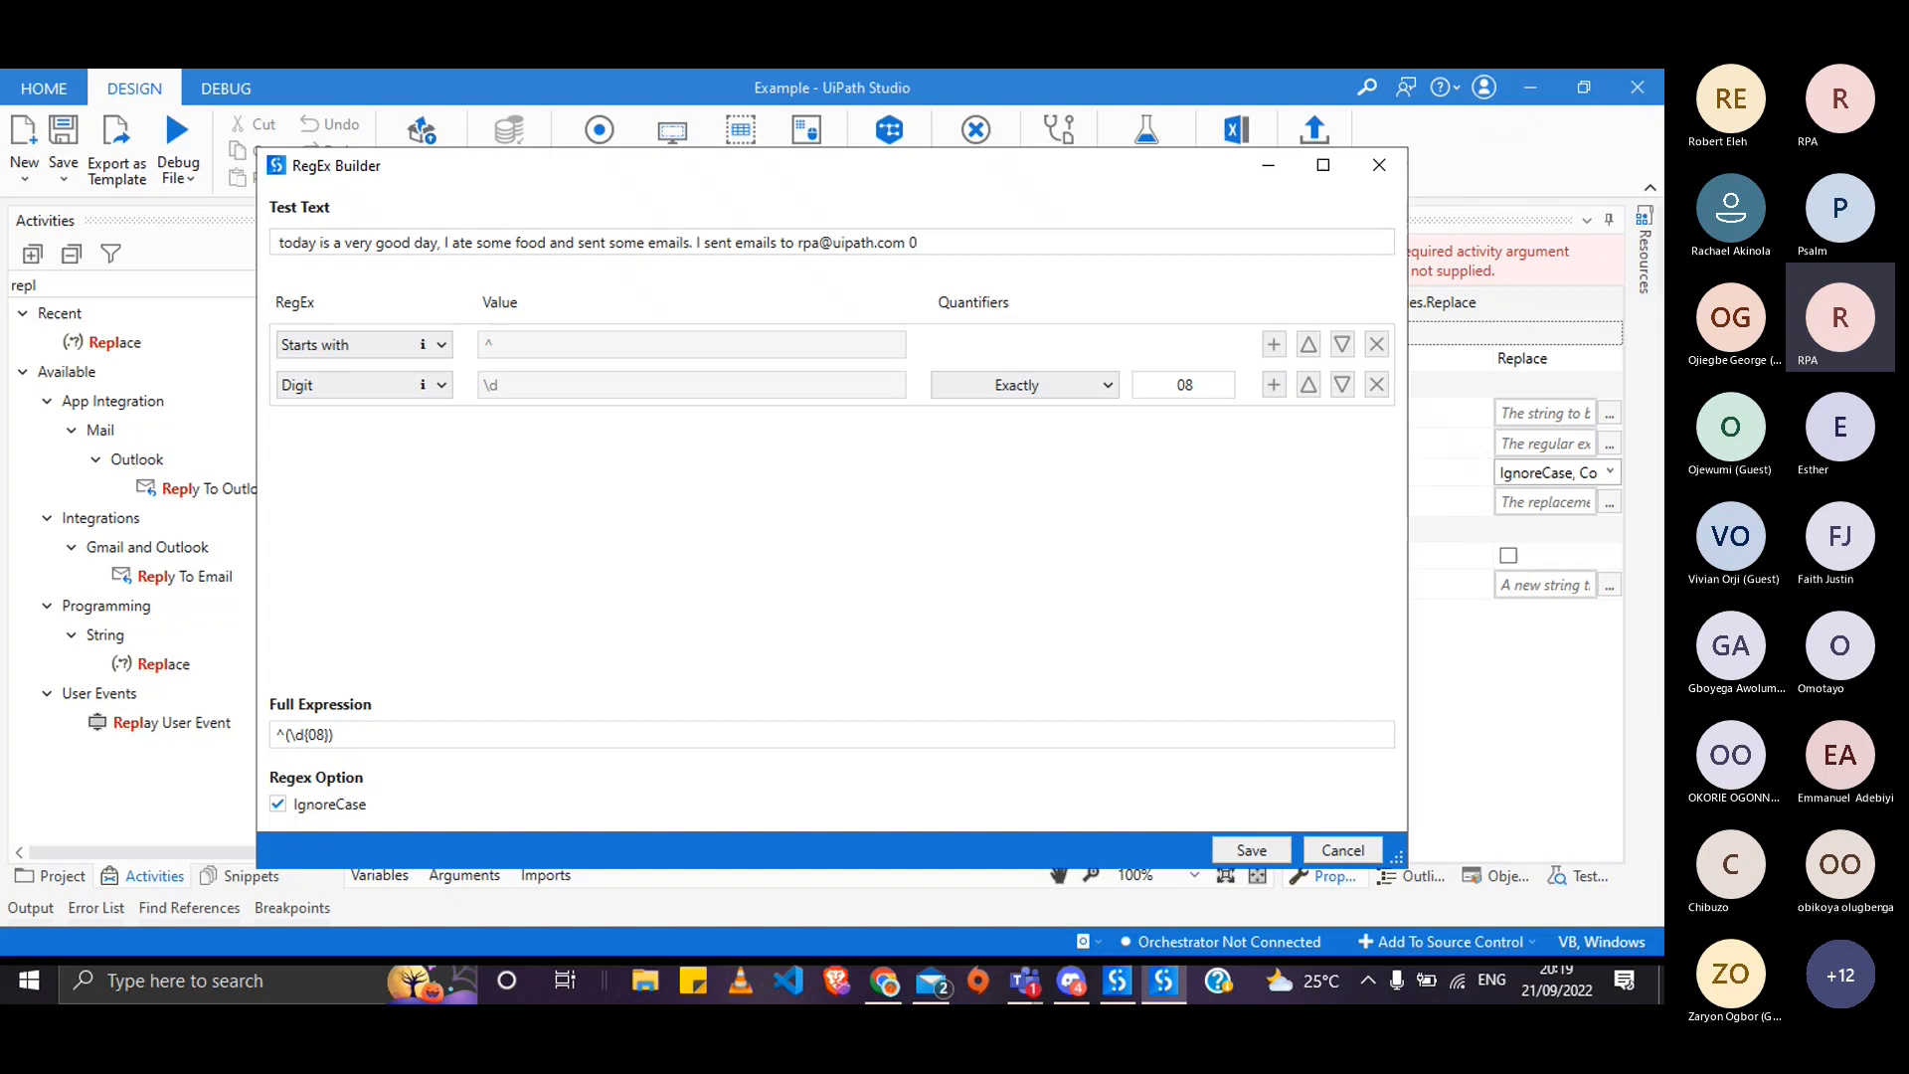
key(BackSpace)
key(BackSpace)
key(BackSpace)
text(m and called 08)
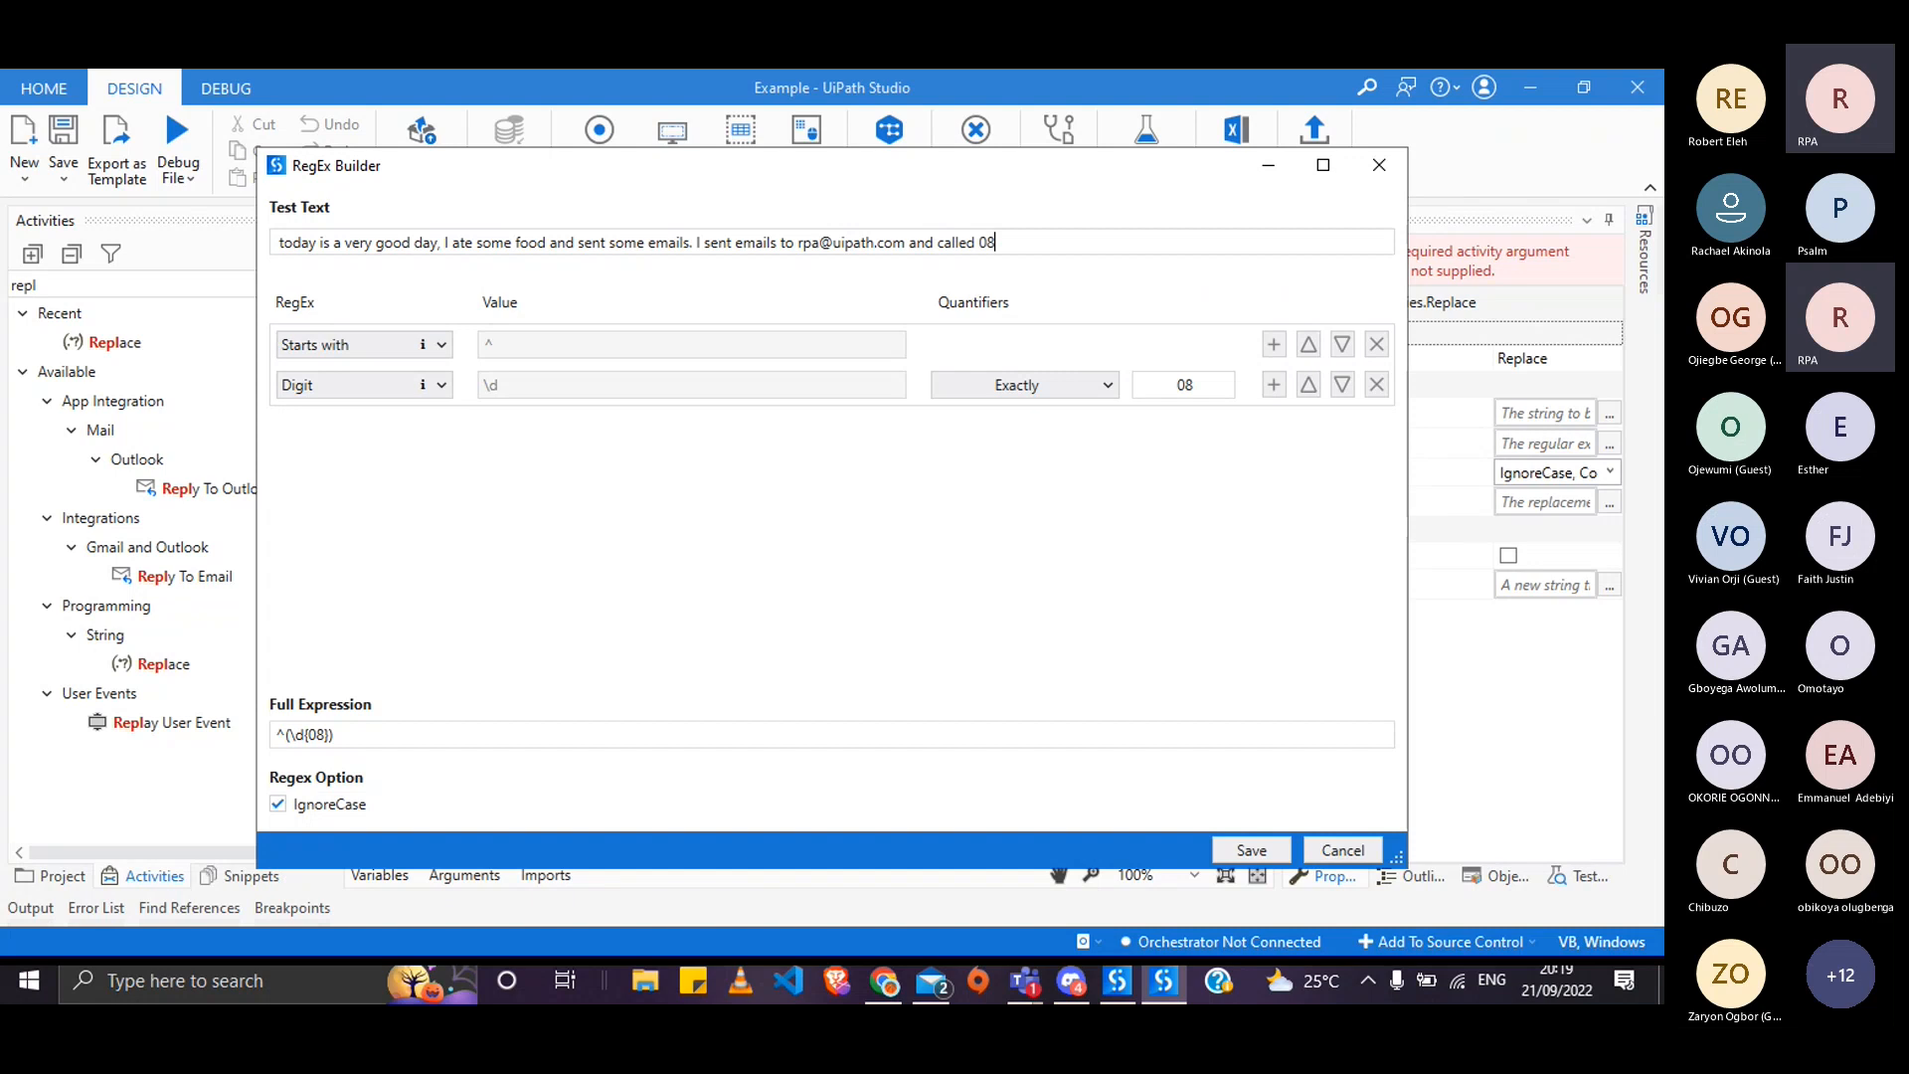
text(e)
key(BackSpace)
- Switch to regex101 in Chrome and widen the reference panel slightly
key(alt+Tab)
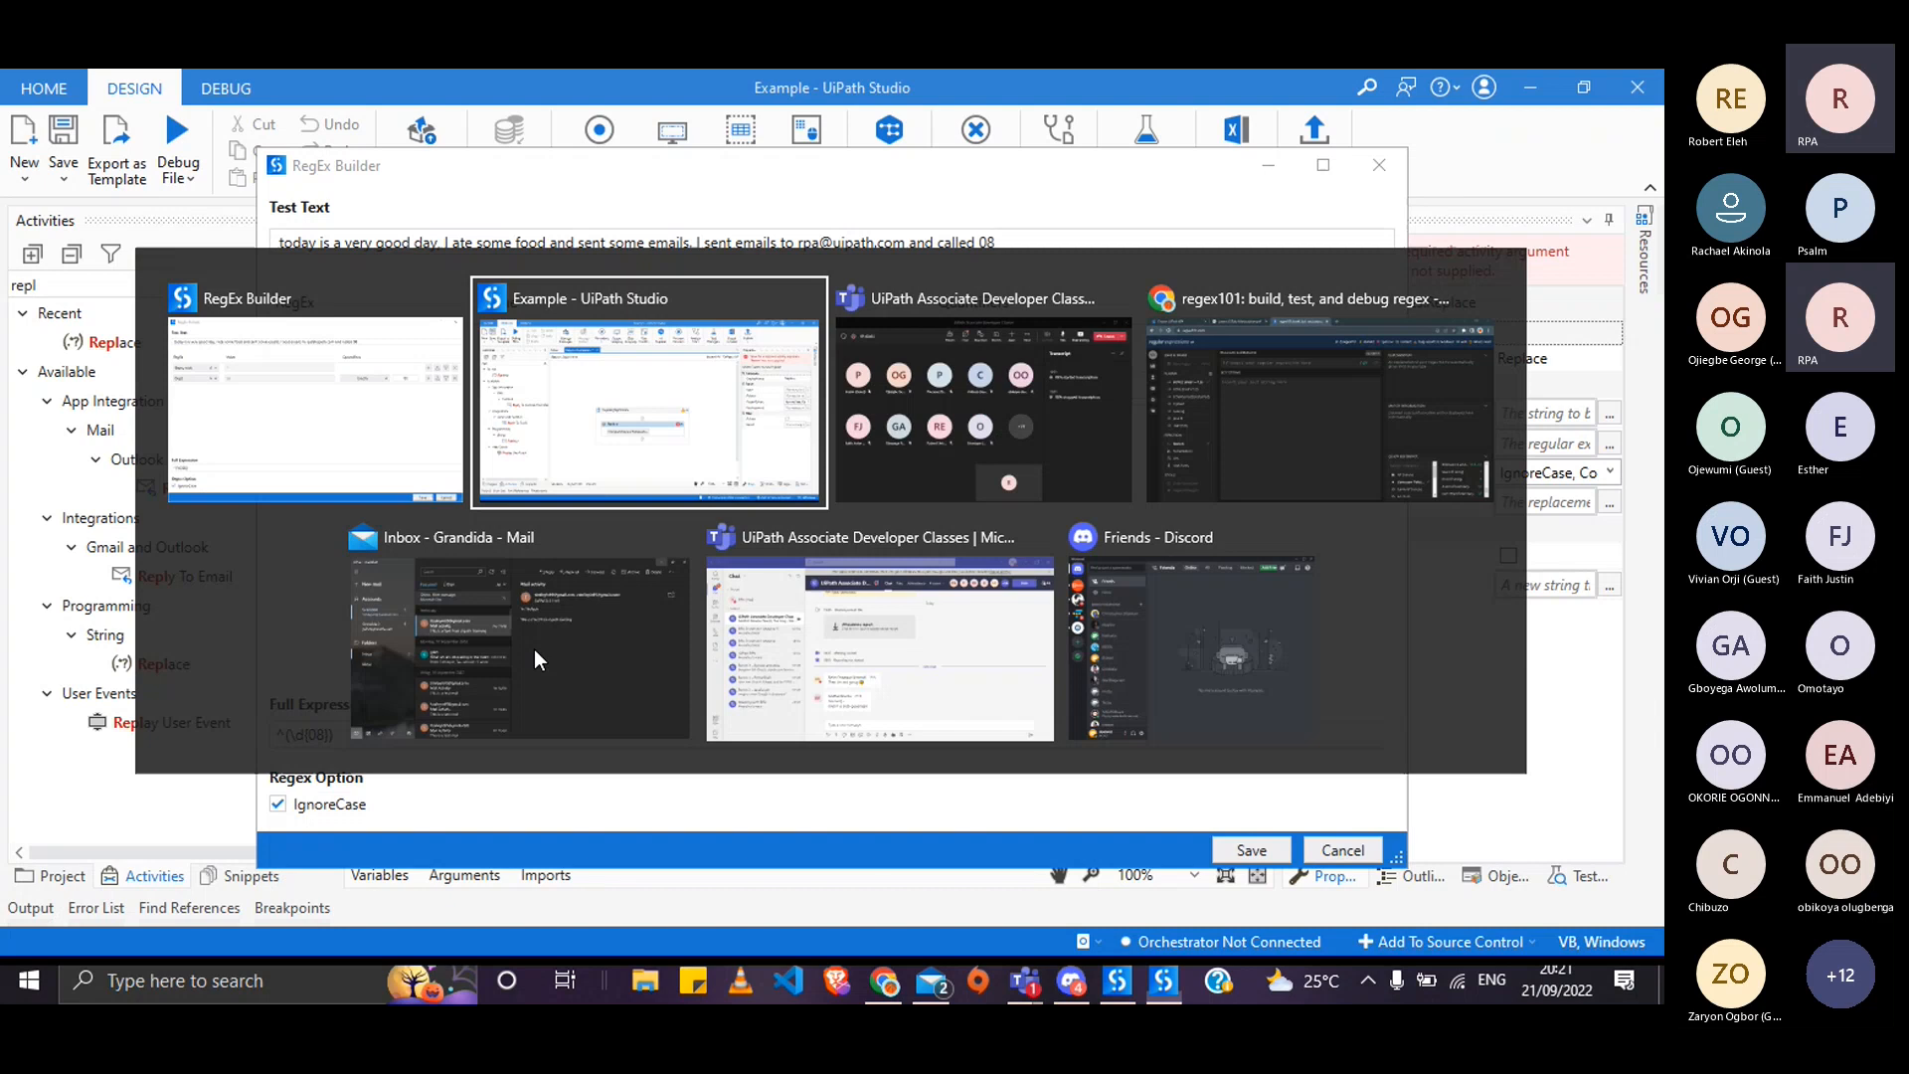
key(alt+Tab)
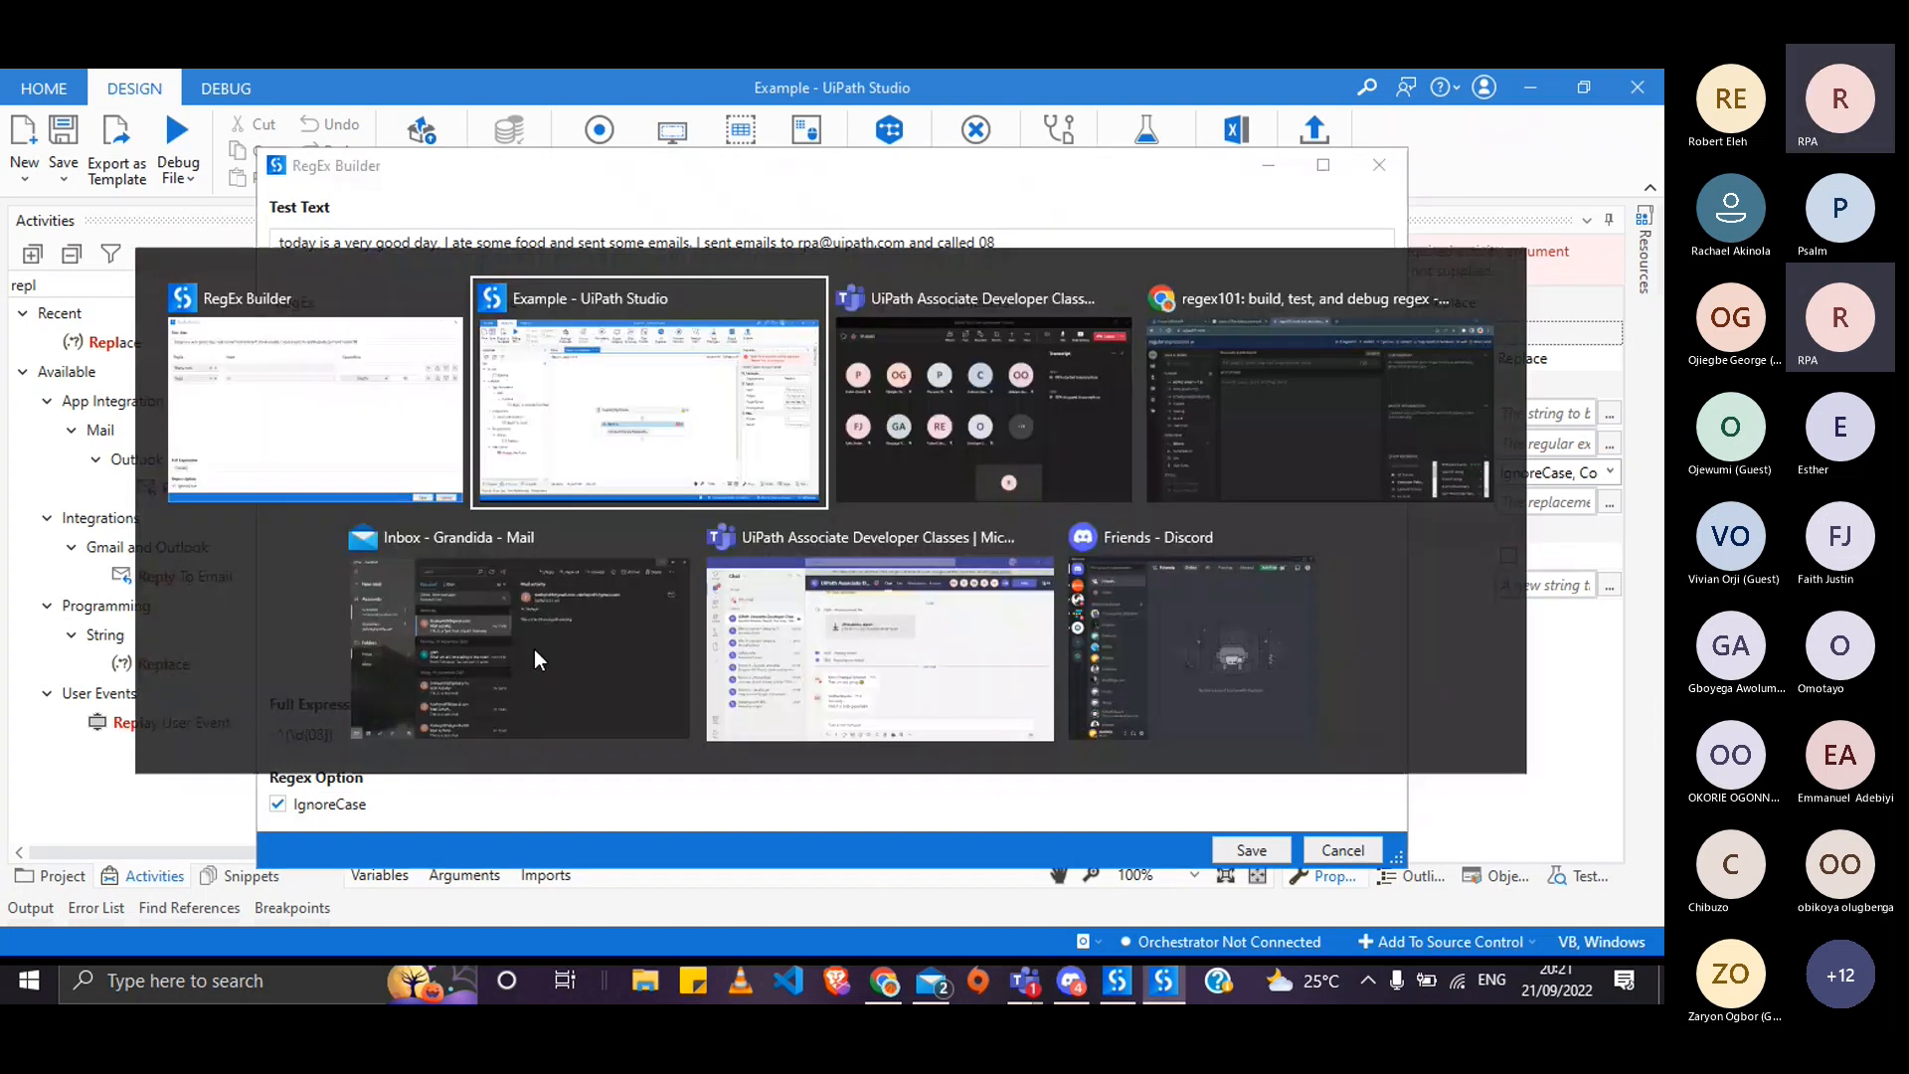
key(alt+Tab)
key(alt+Tab)
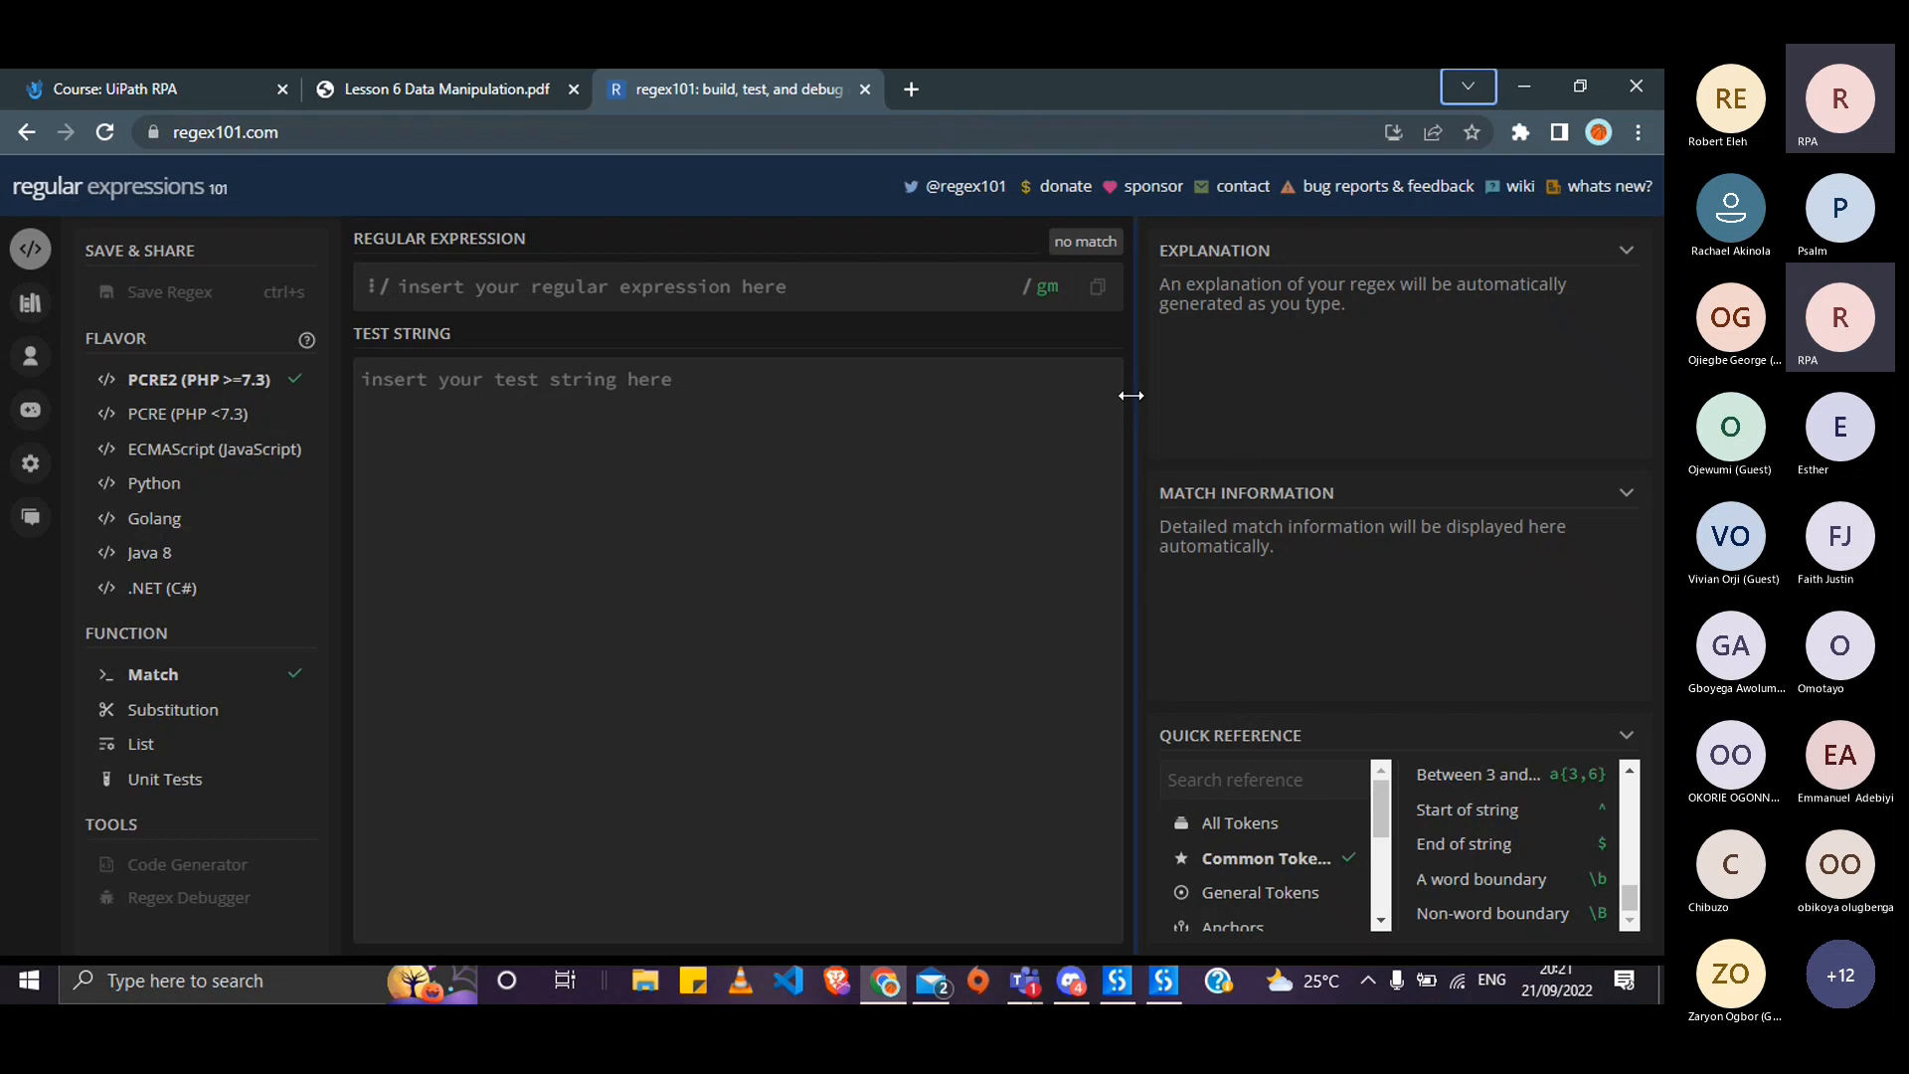
drag(1131, 395, 1125, 395)
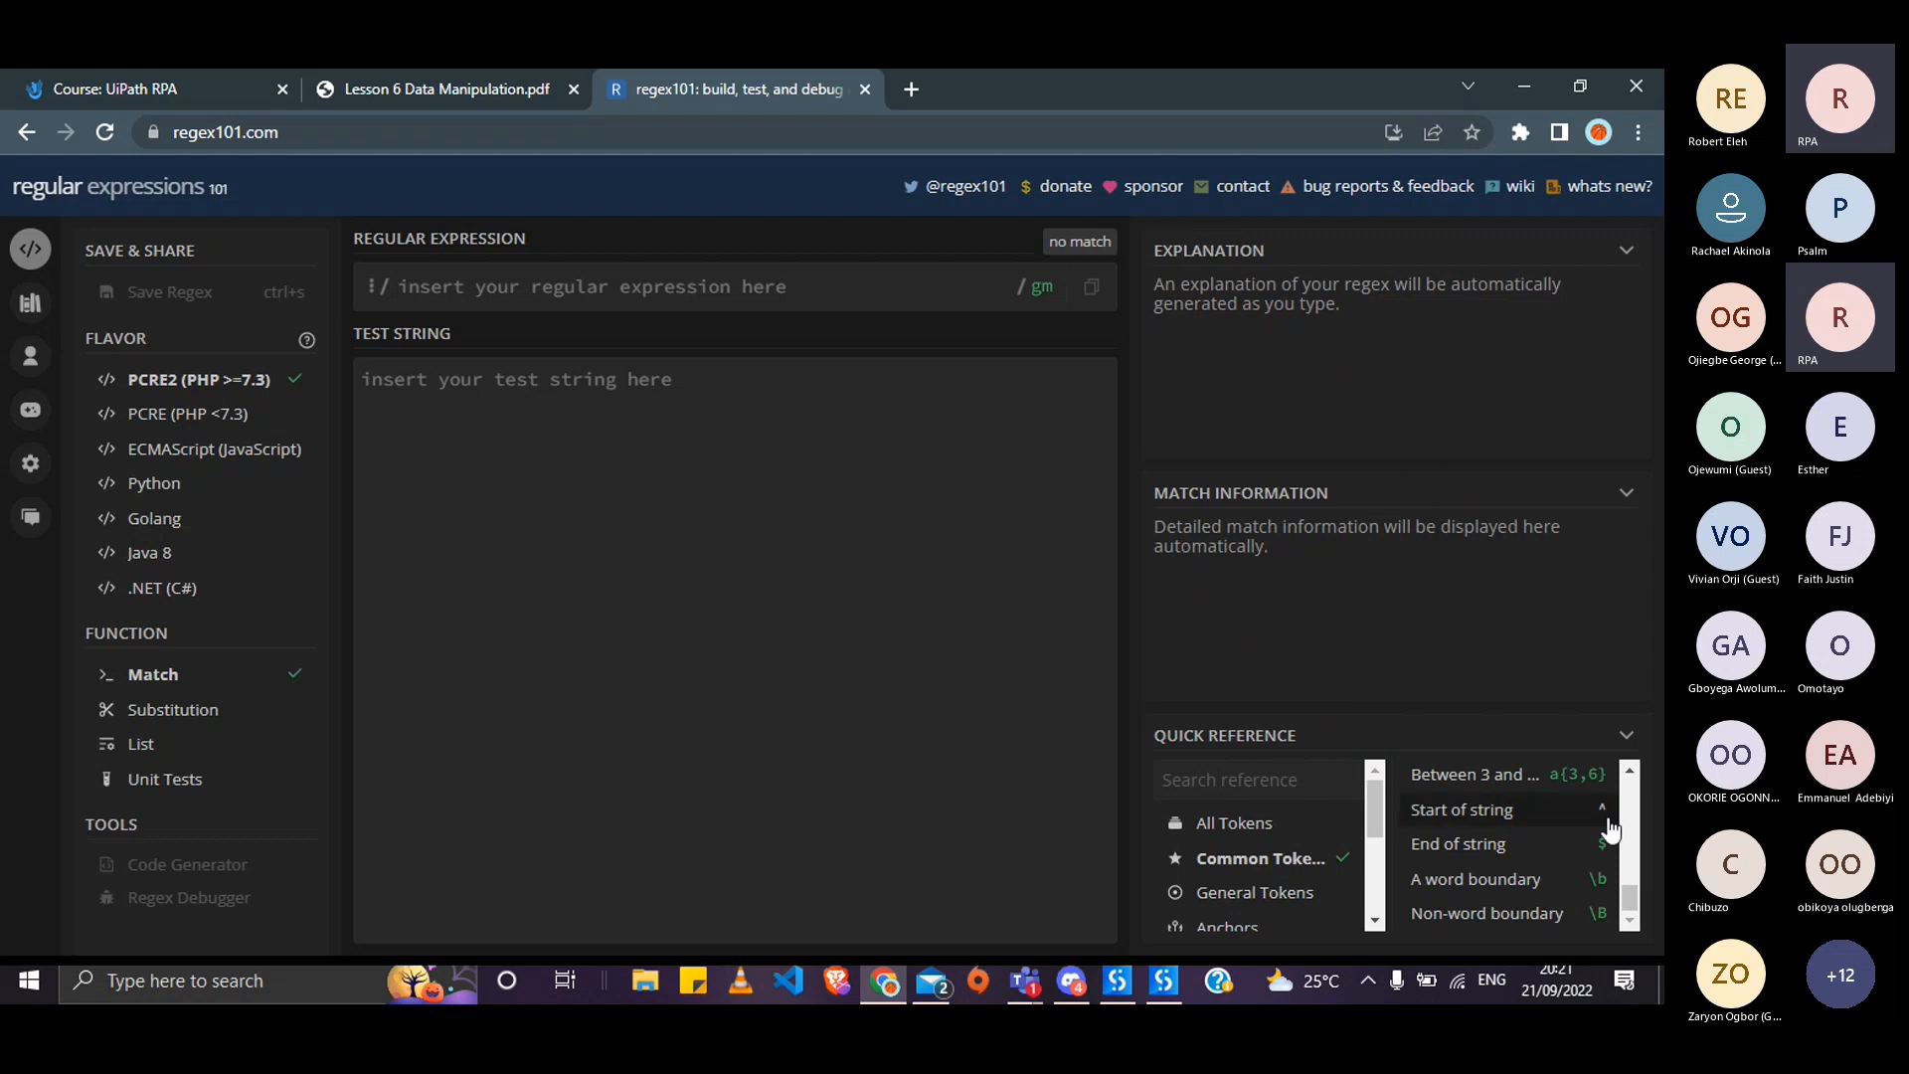
- Load the Start of string example ^\w+ into the editor, matching 'start'
double_click(1519, 808)
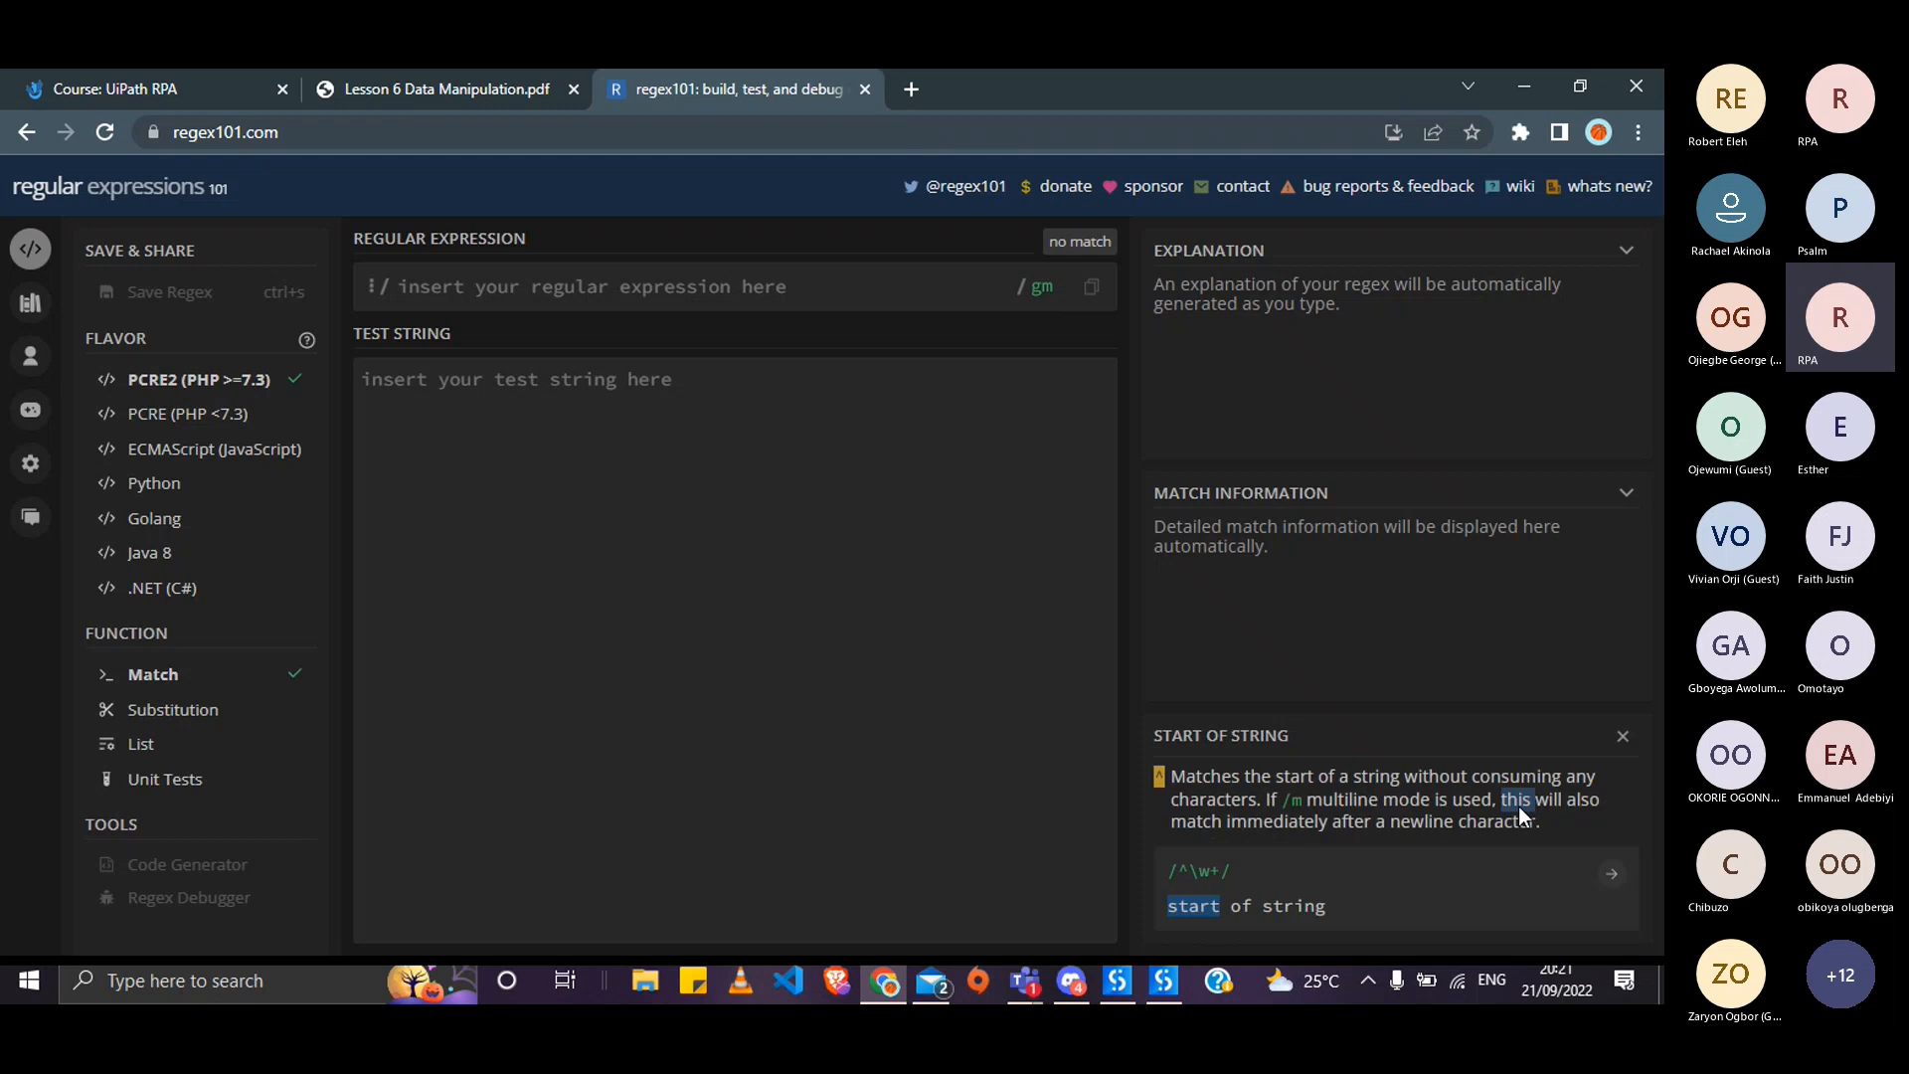
click(1624, 737)
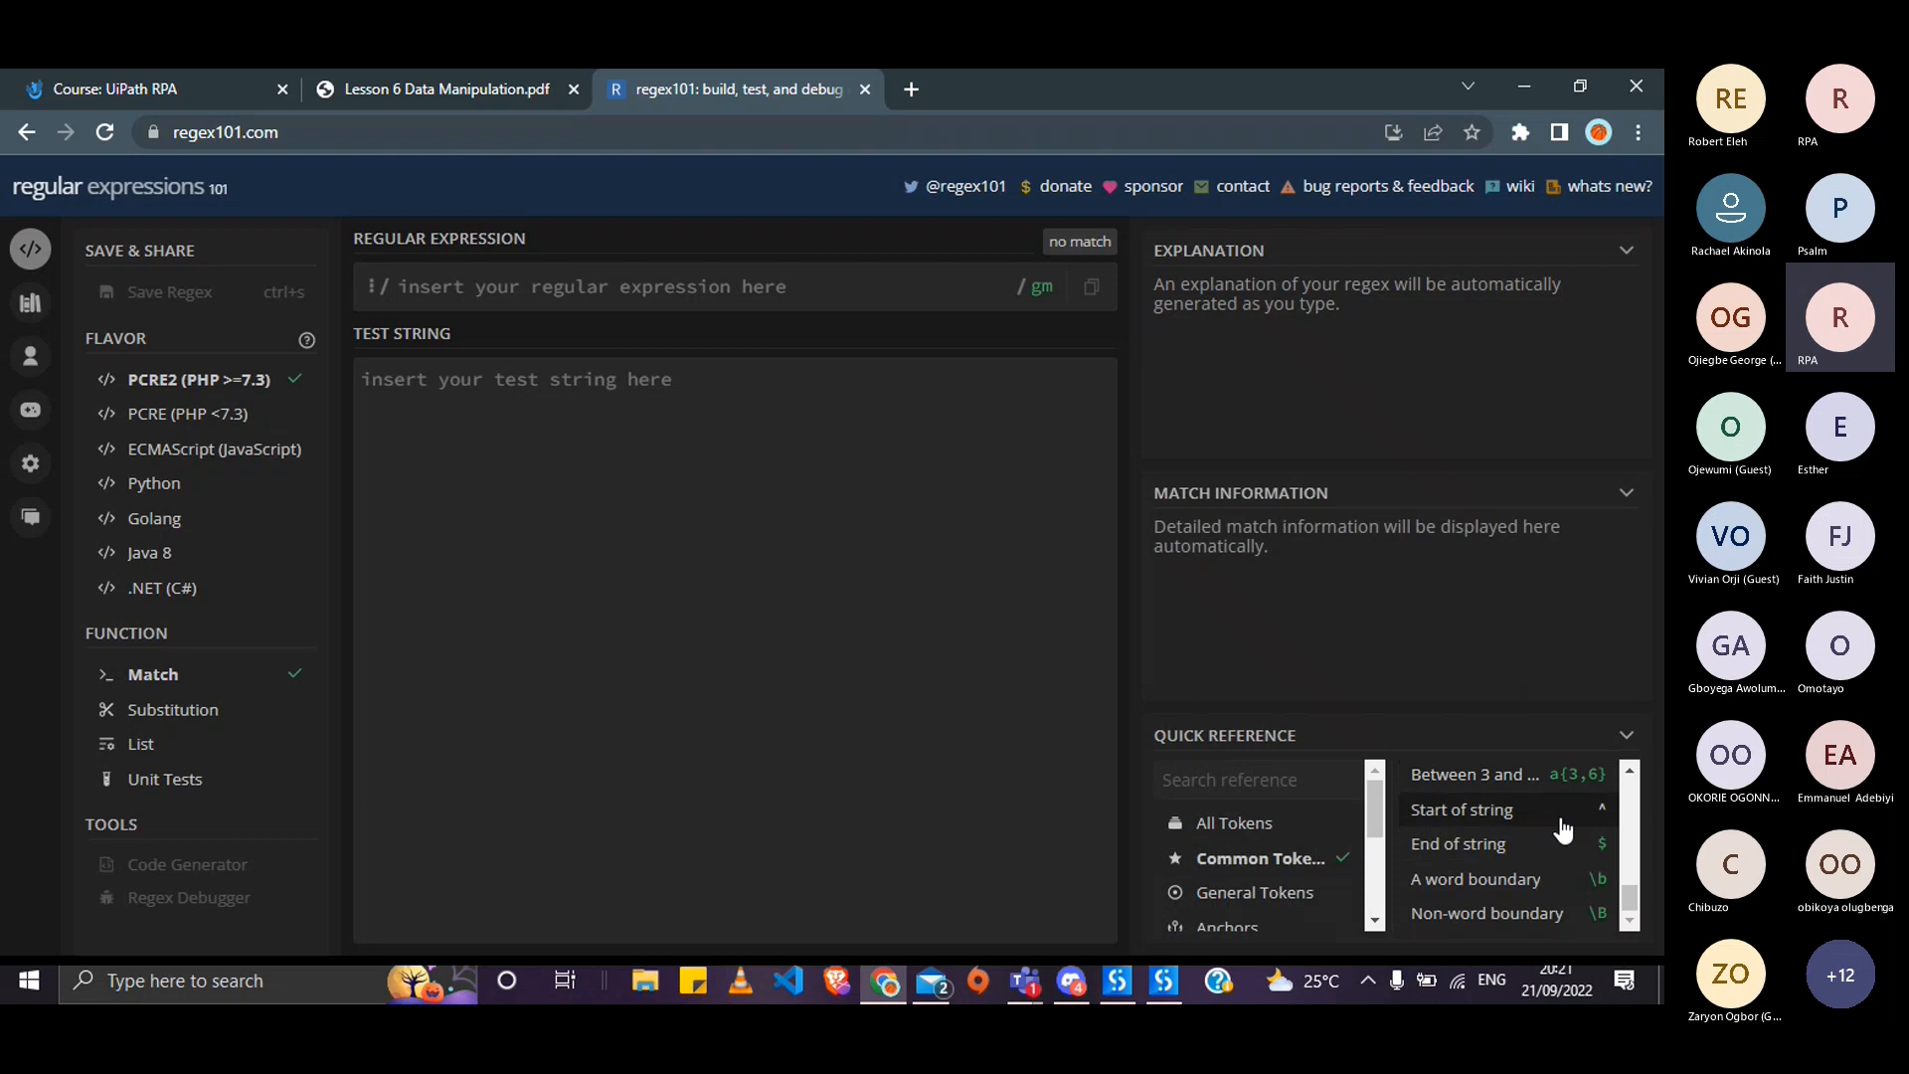
double_click(1488, 816)
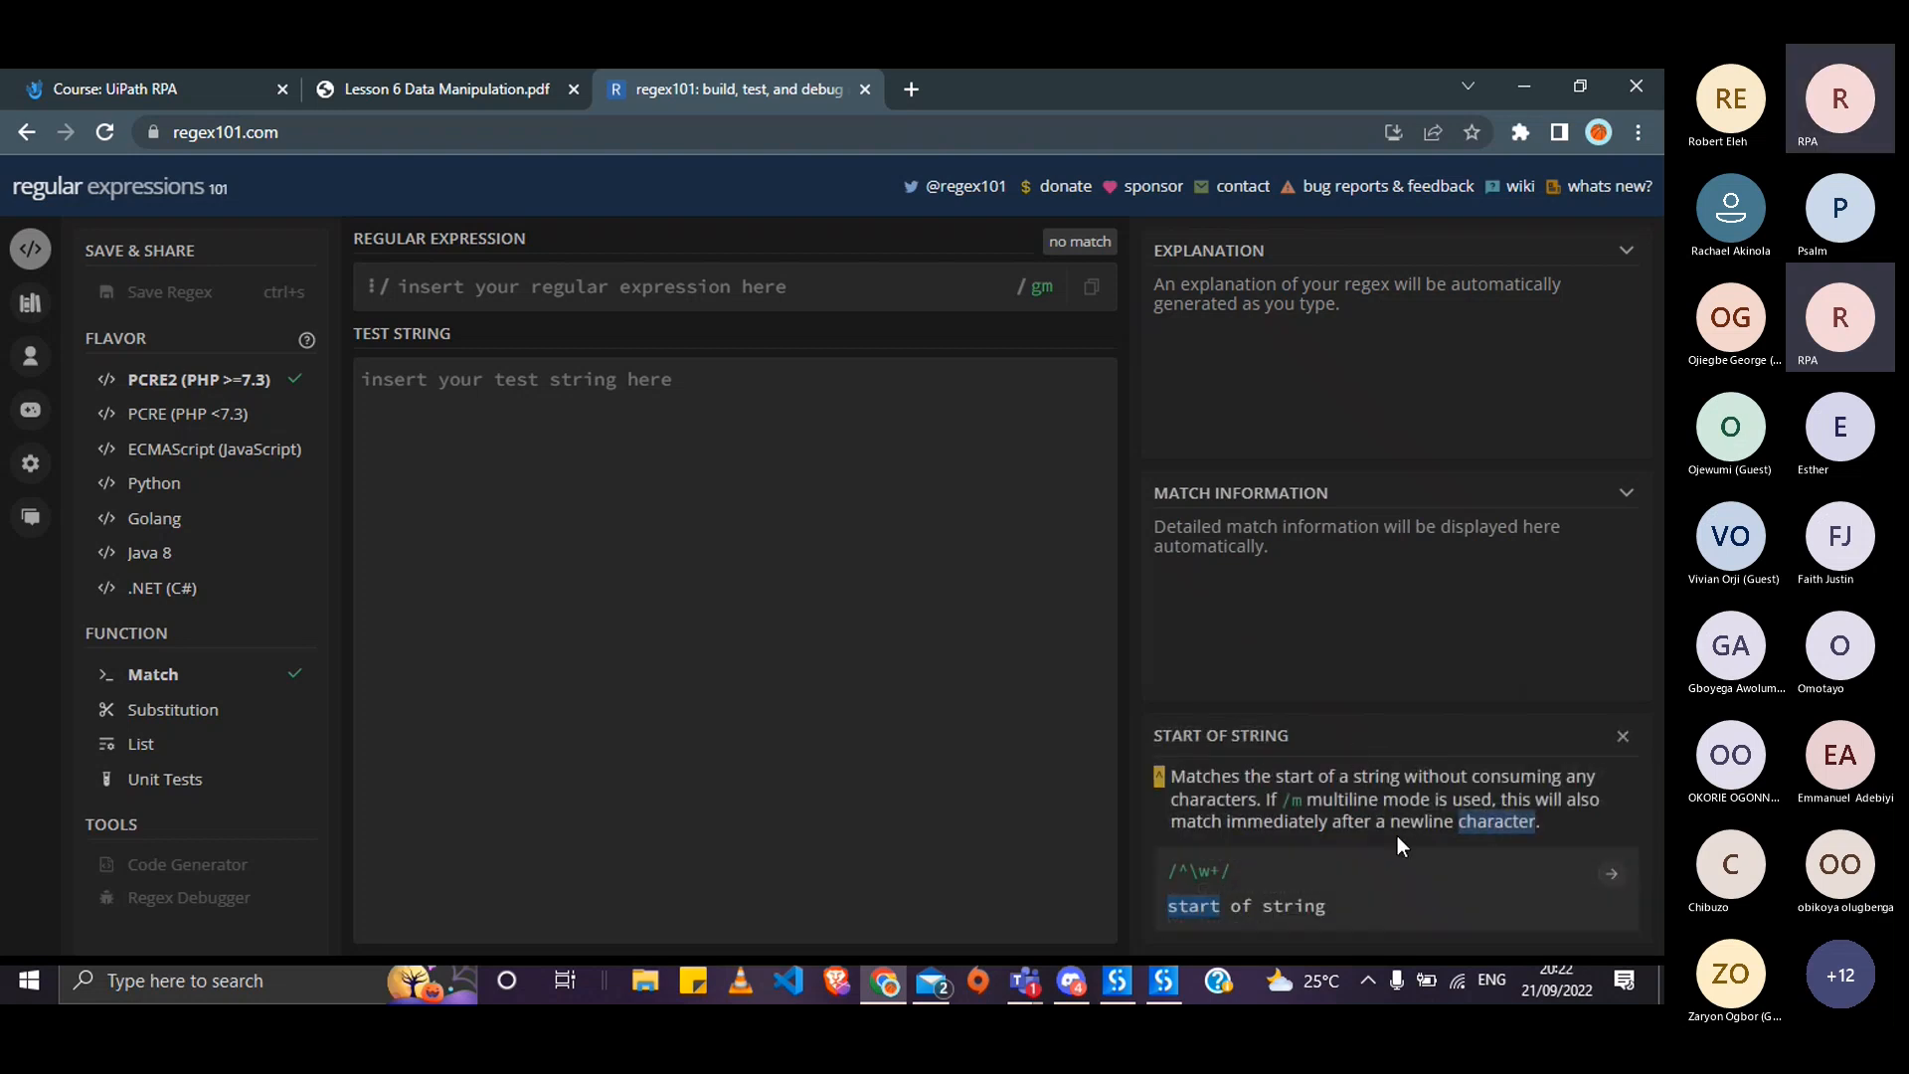
click(1605, 874)
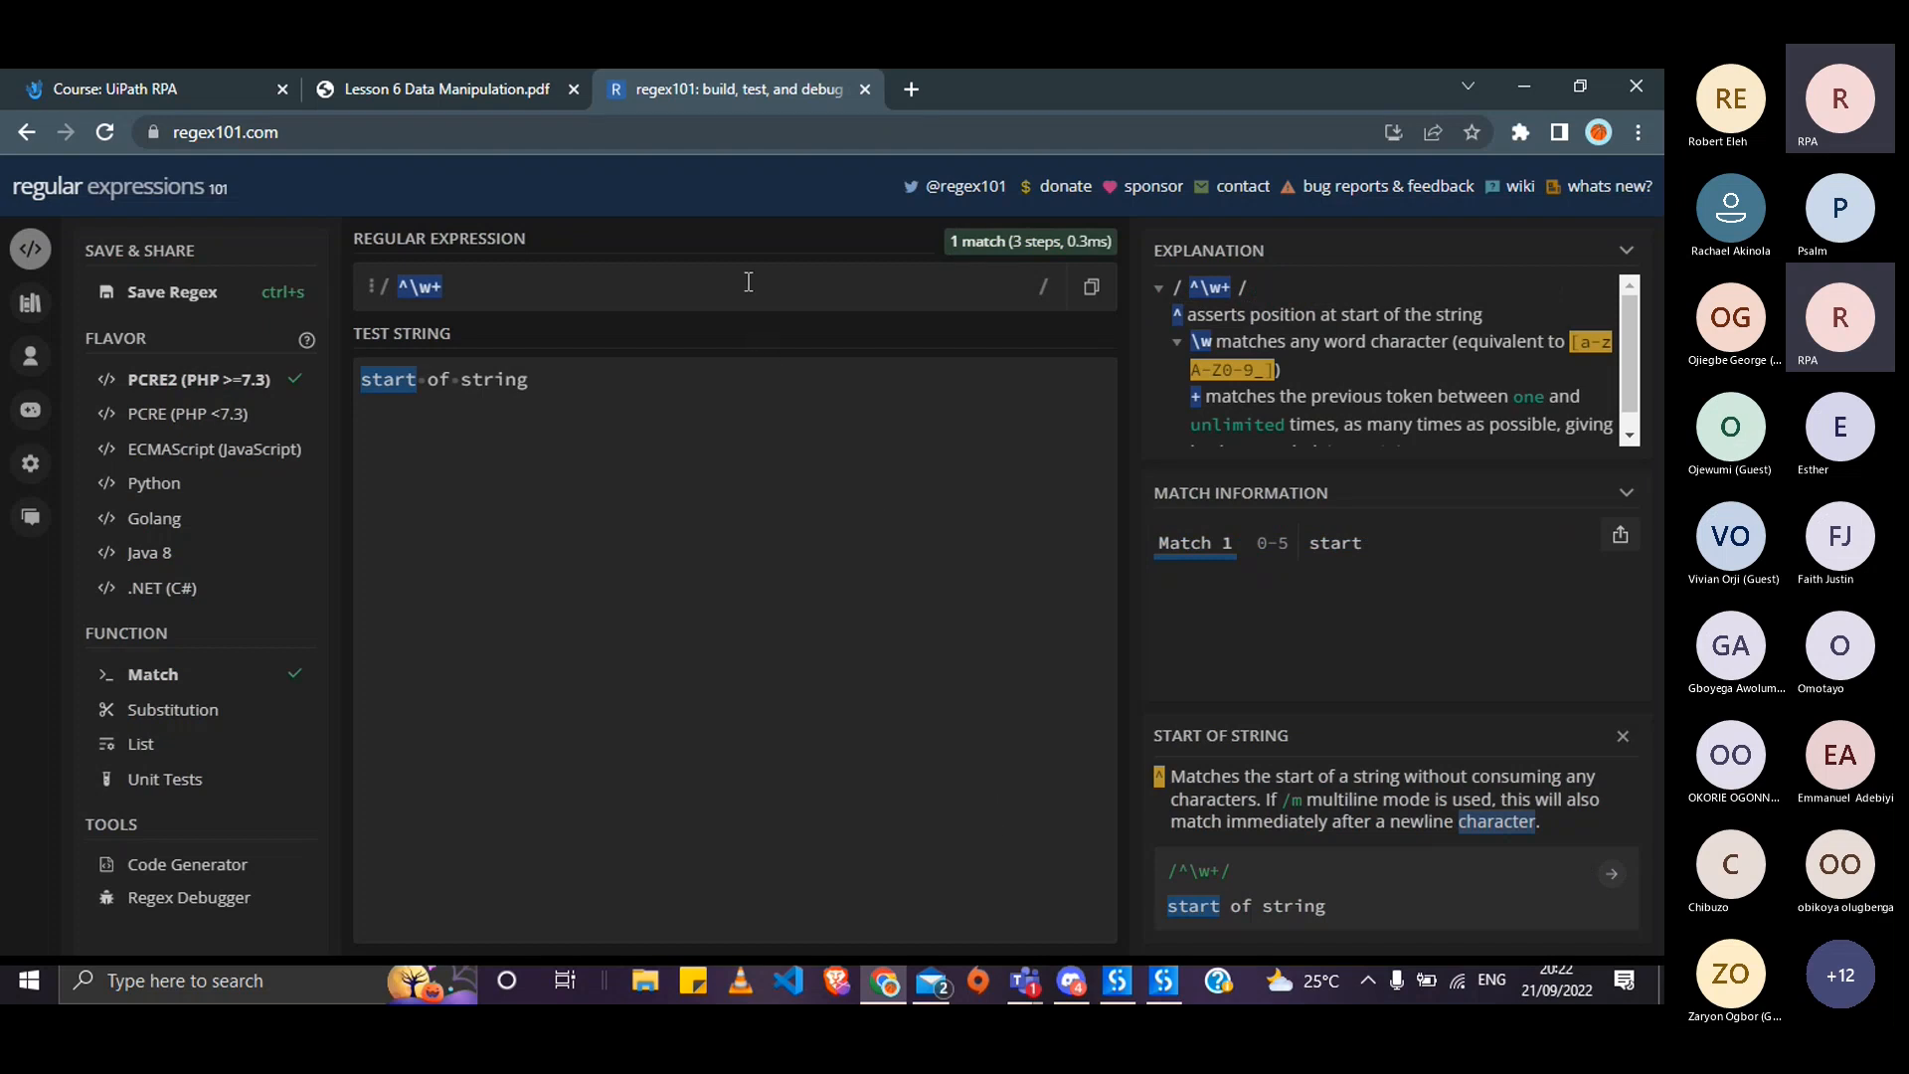
- Trim the pattern down to ^ and close the Start of string details
key(BackSpace)
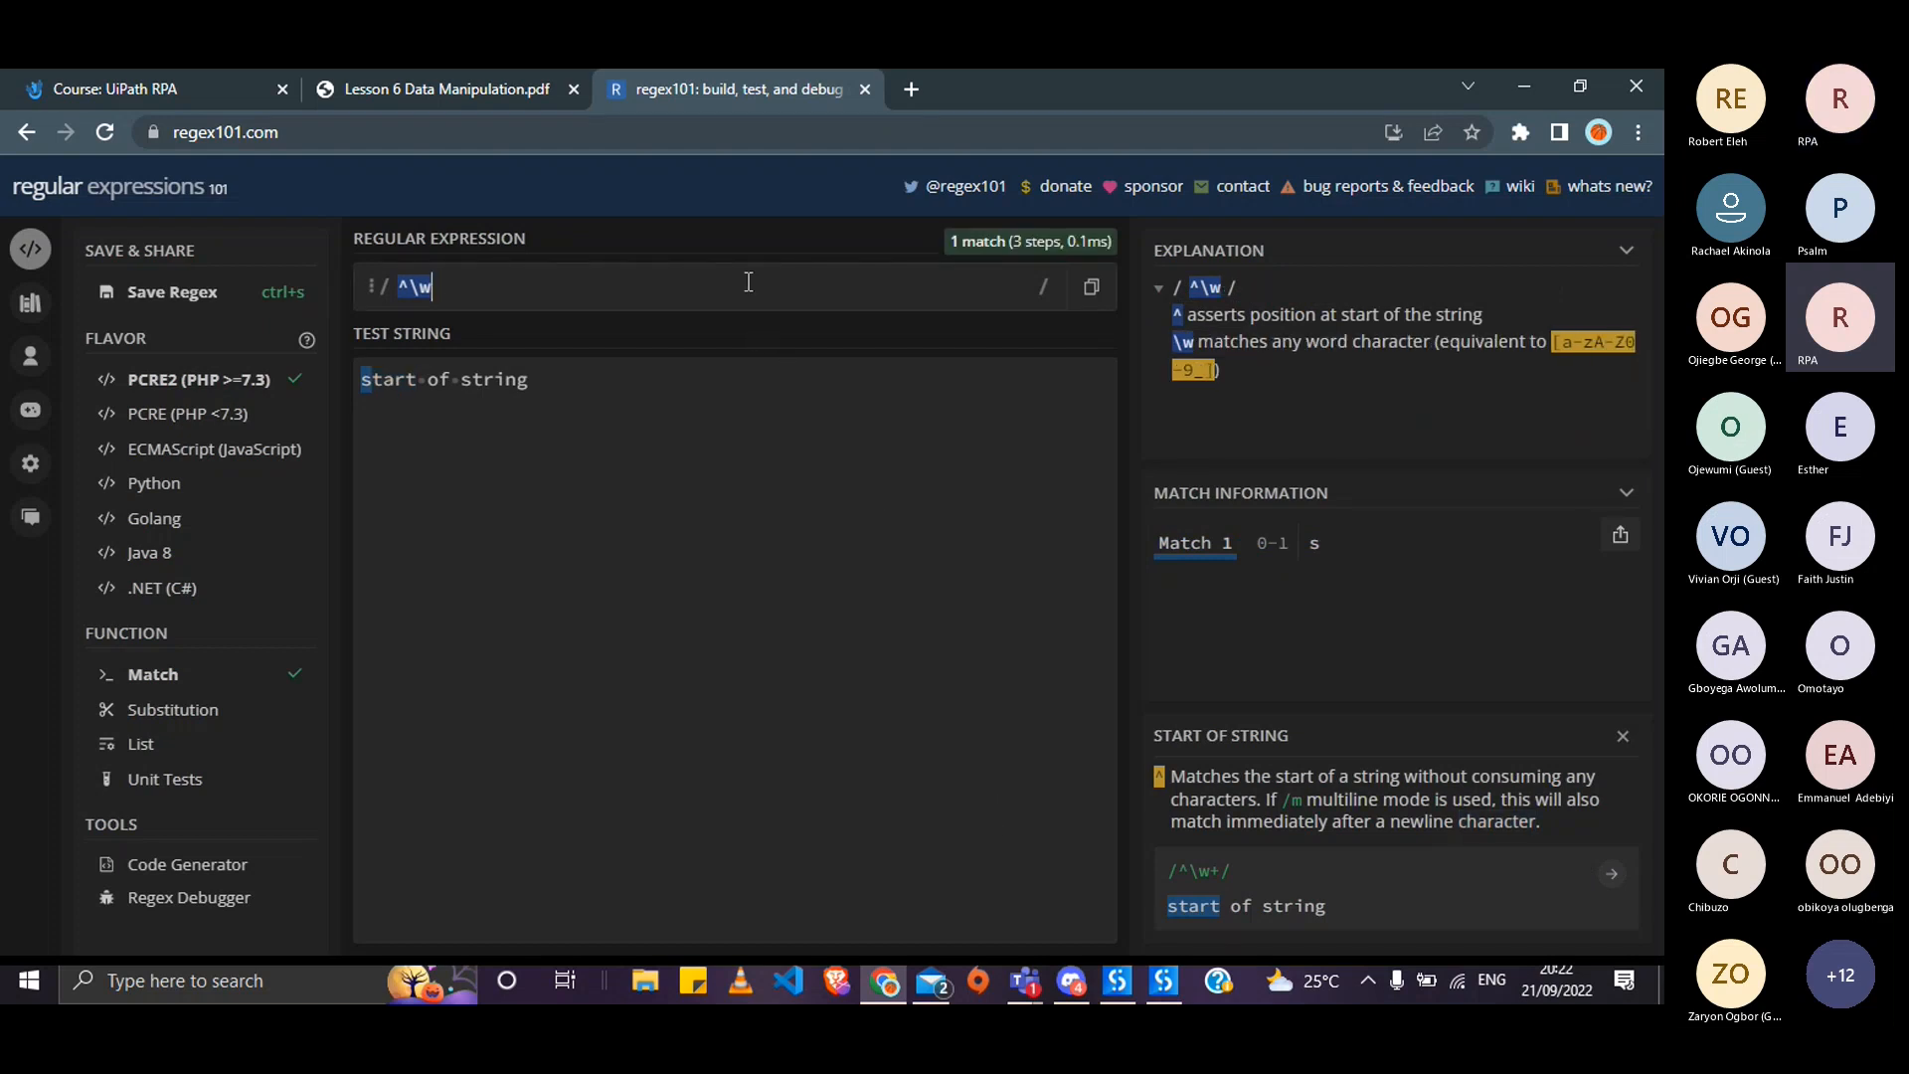
key(BackSpace)
key(BackSpace)
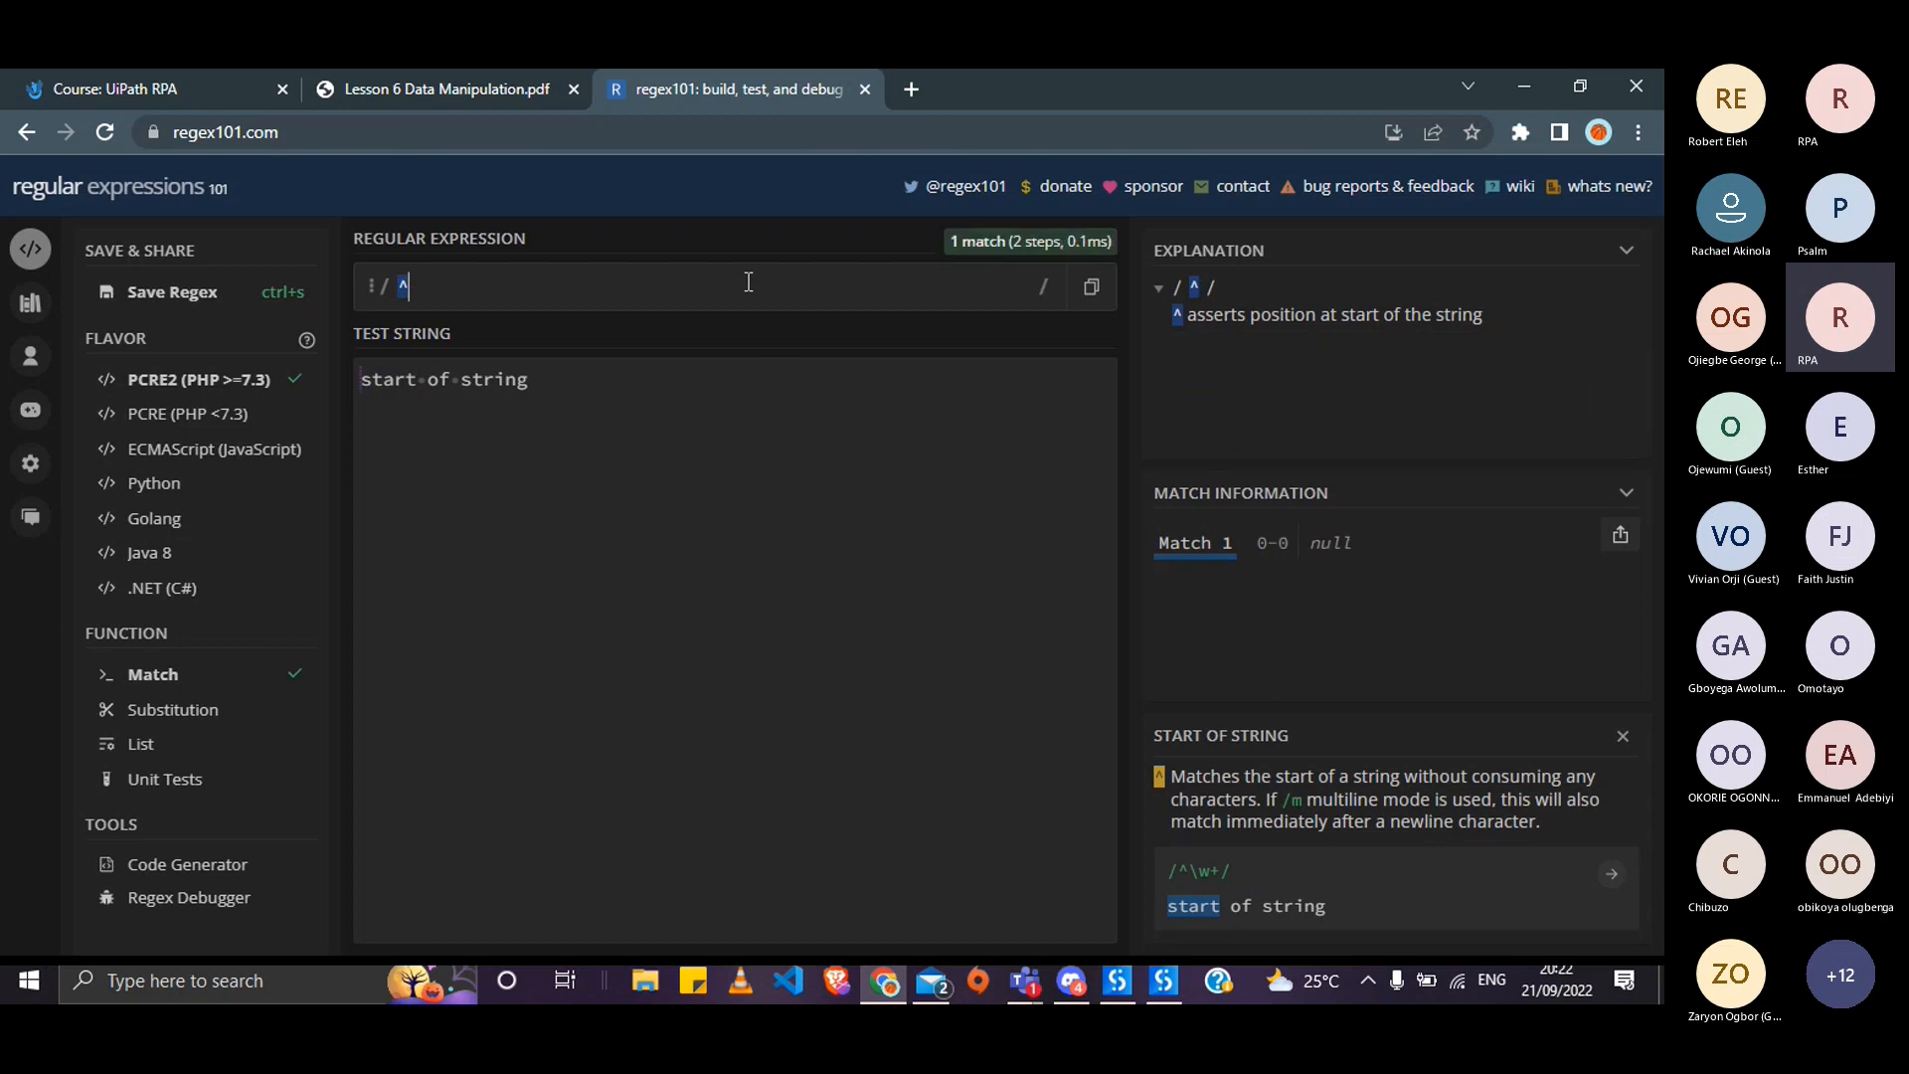
click(1621, 738)
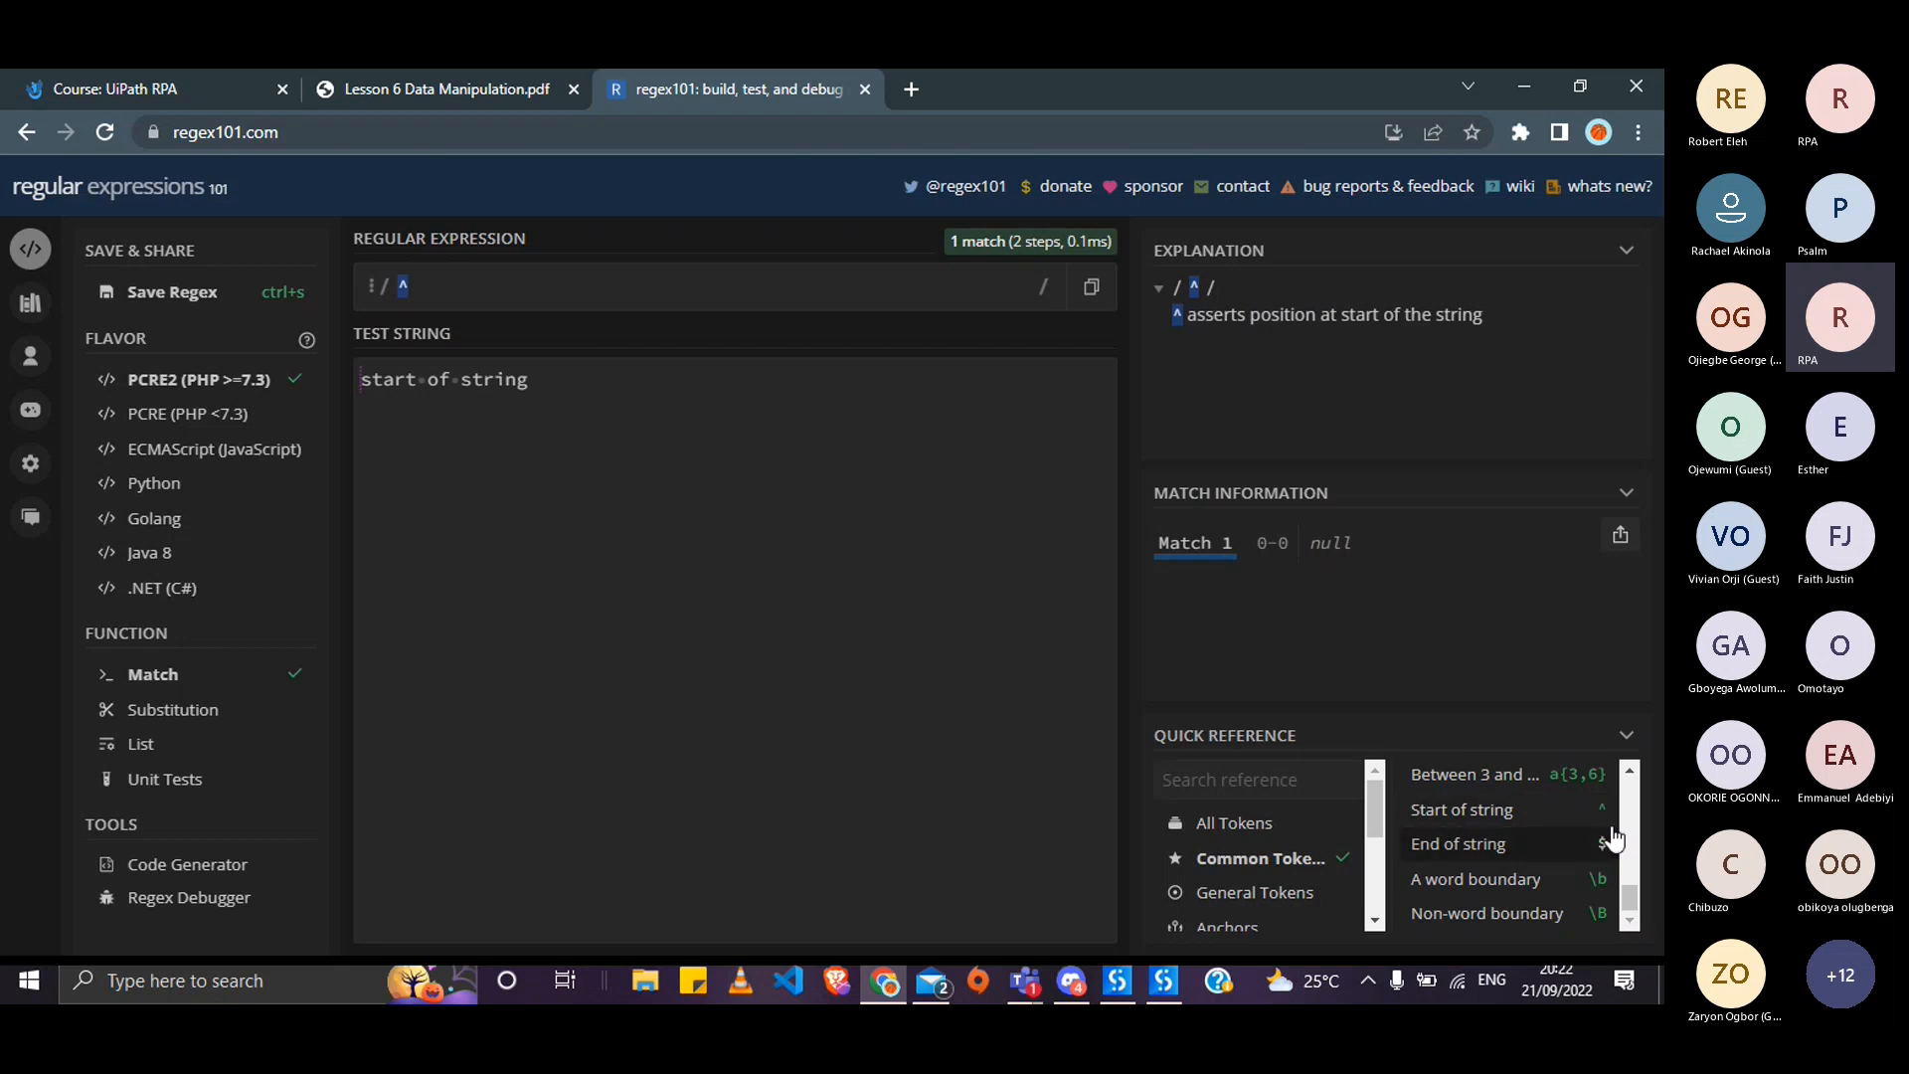
- Load the Any digit example with test string 'one: 1, two: 2', then delete its \d pattern
click(1629, 771)
click(1629, 773)
click(1629, 773)
click(1629, 773)
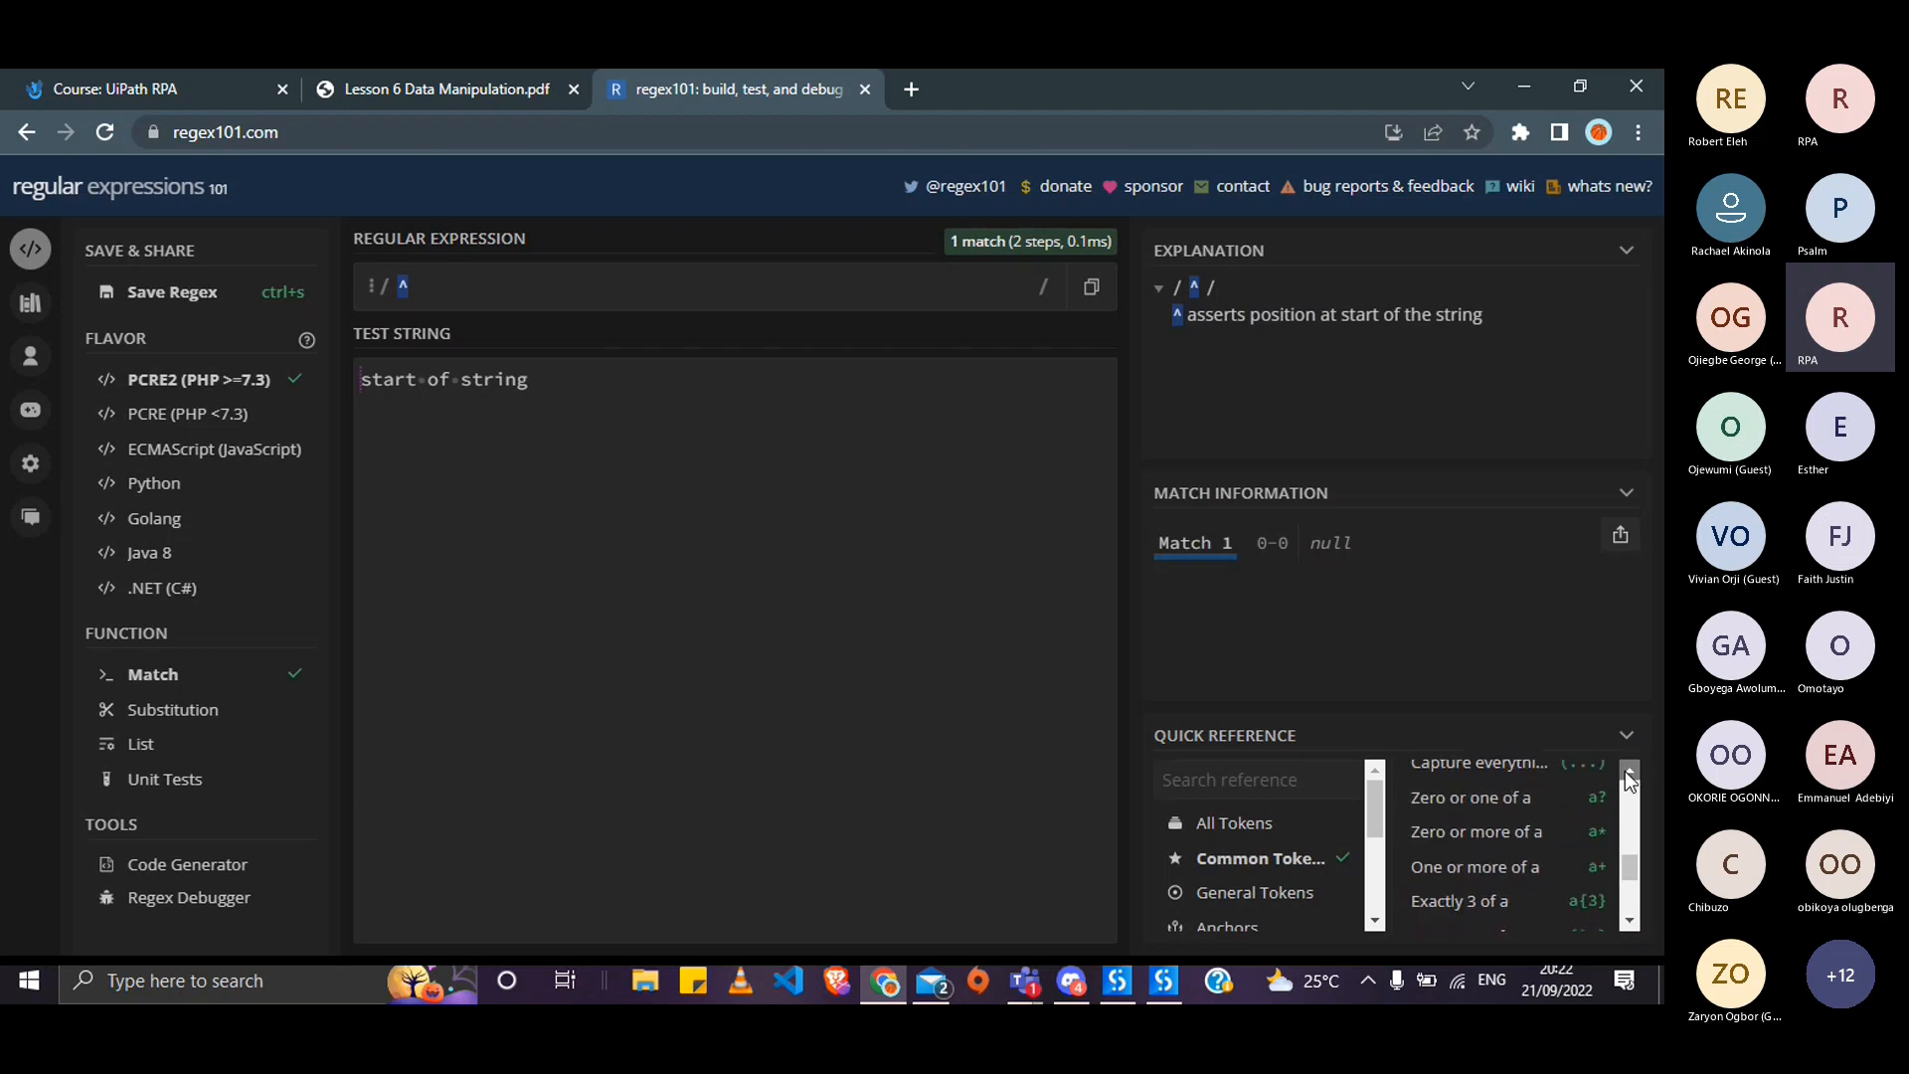
click(1629, 773)
click(1629, 773)
click(1629, 773)
click(1629, 772)
click(1629, 773)
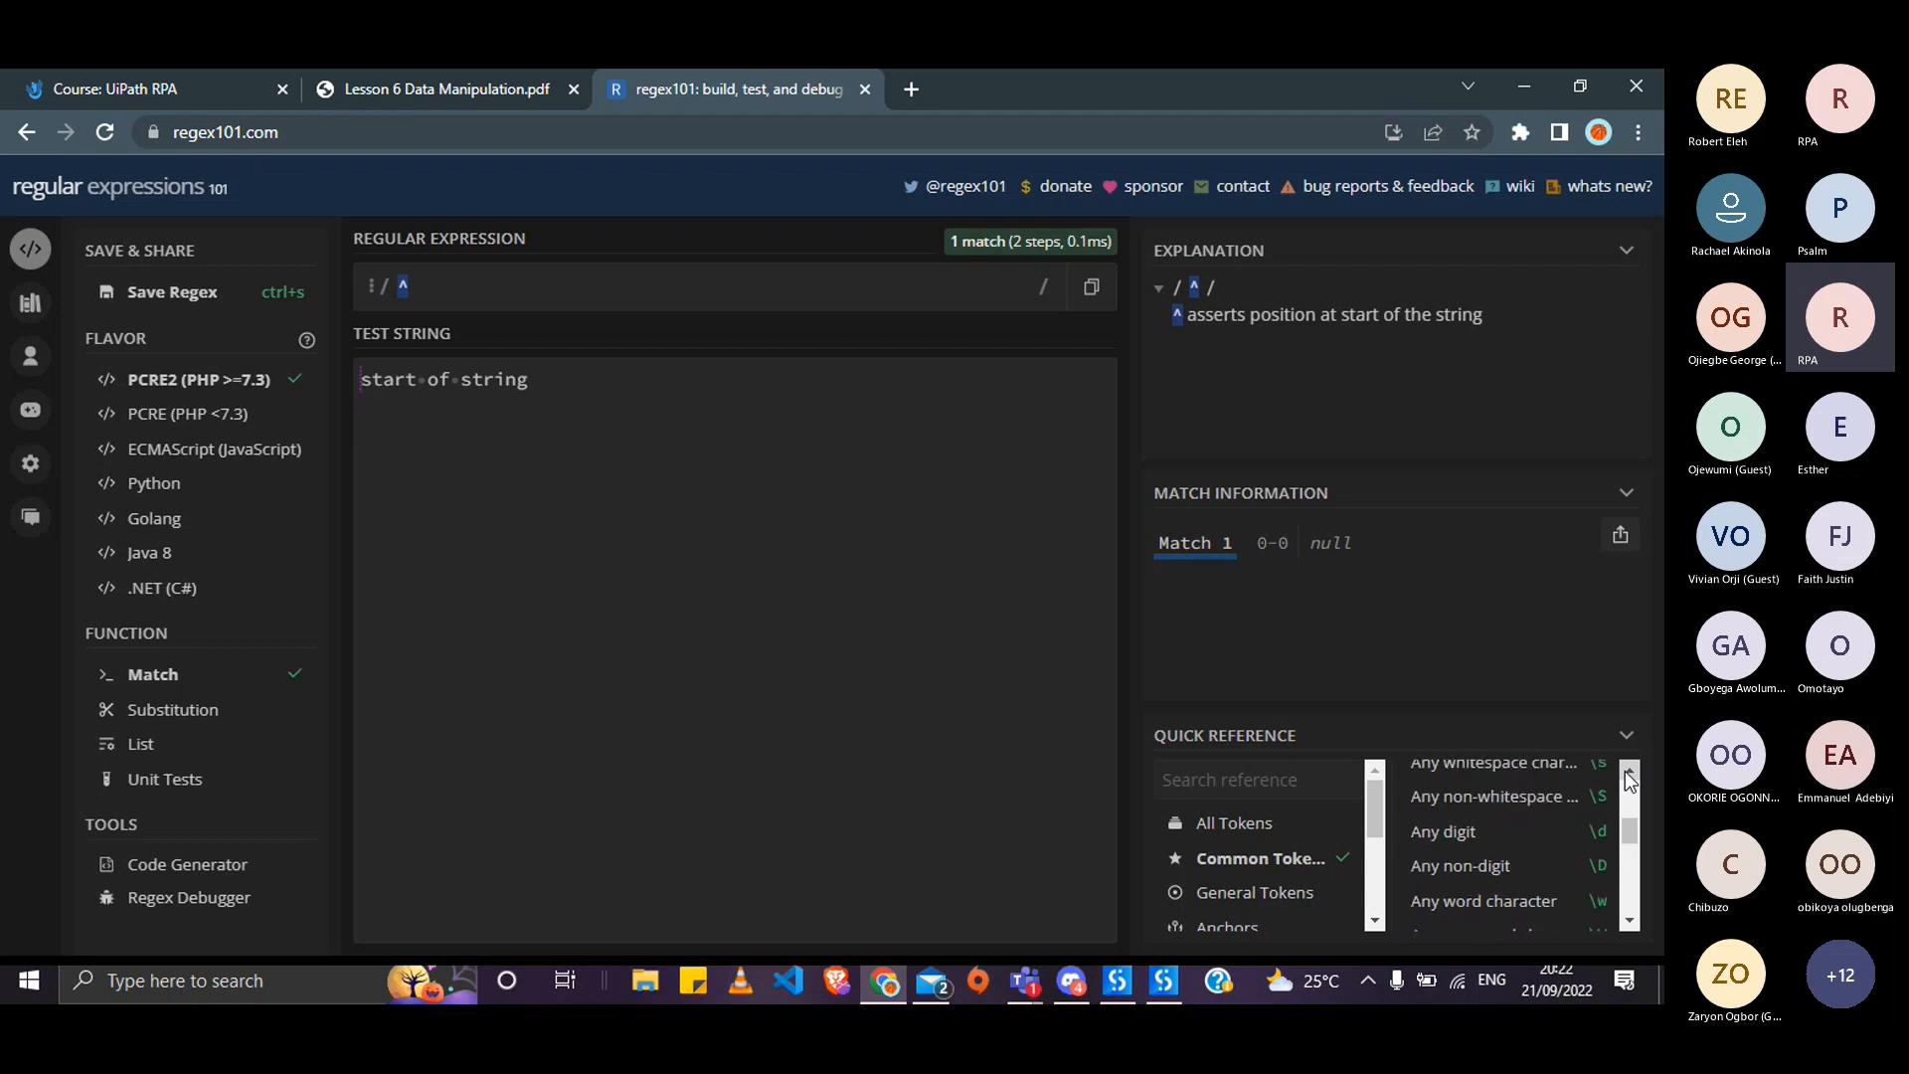
click(1629, 772)
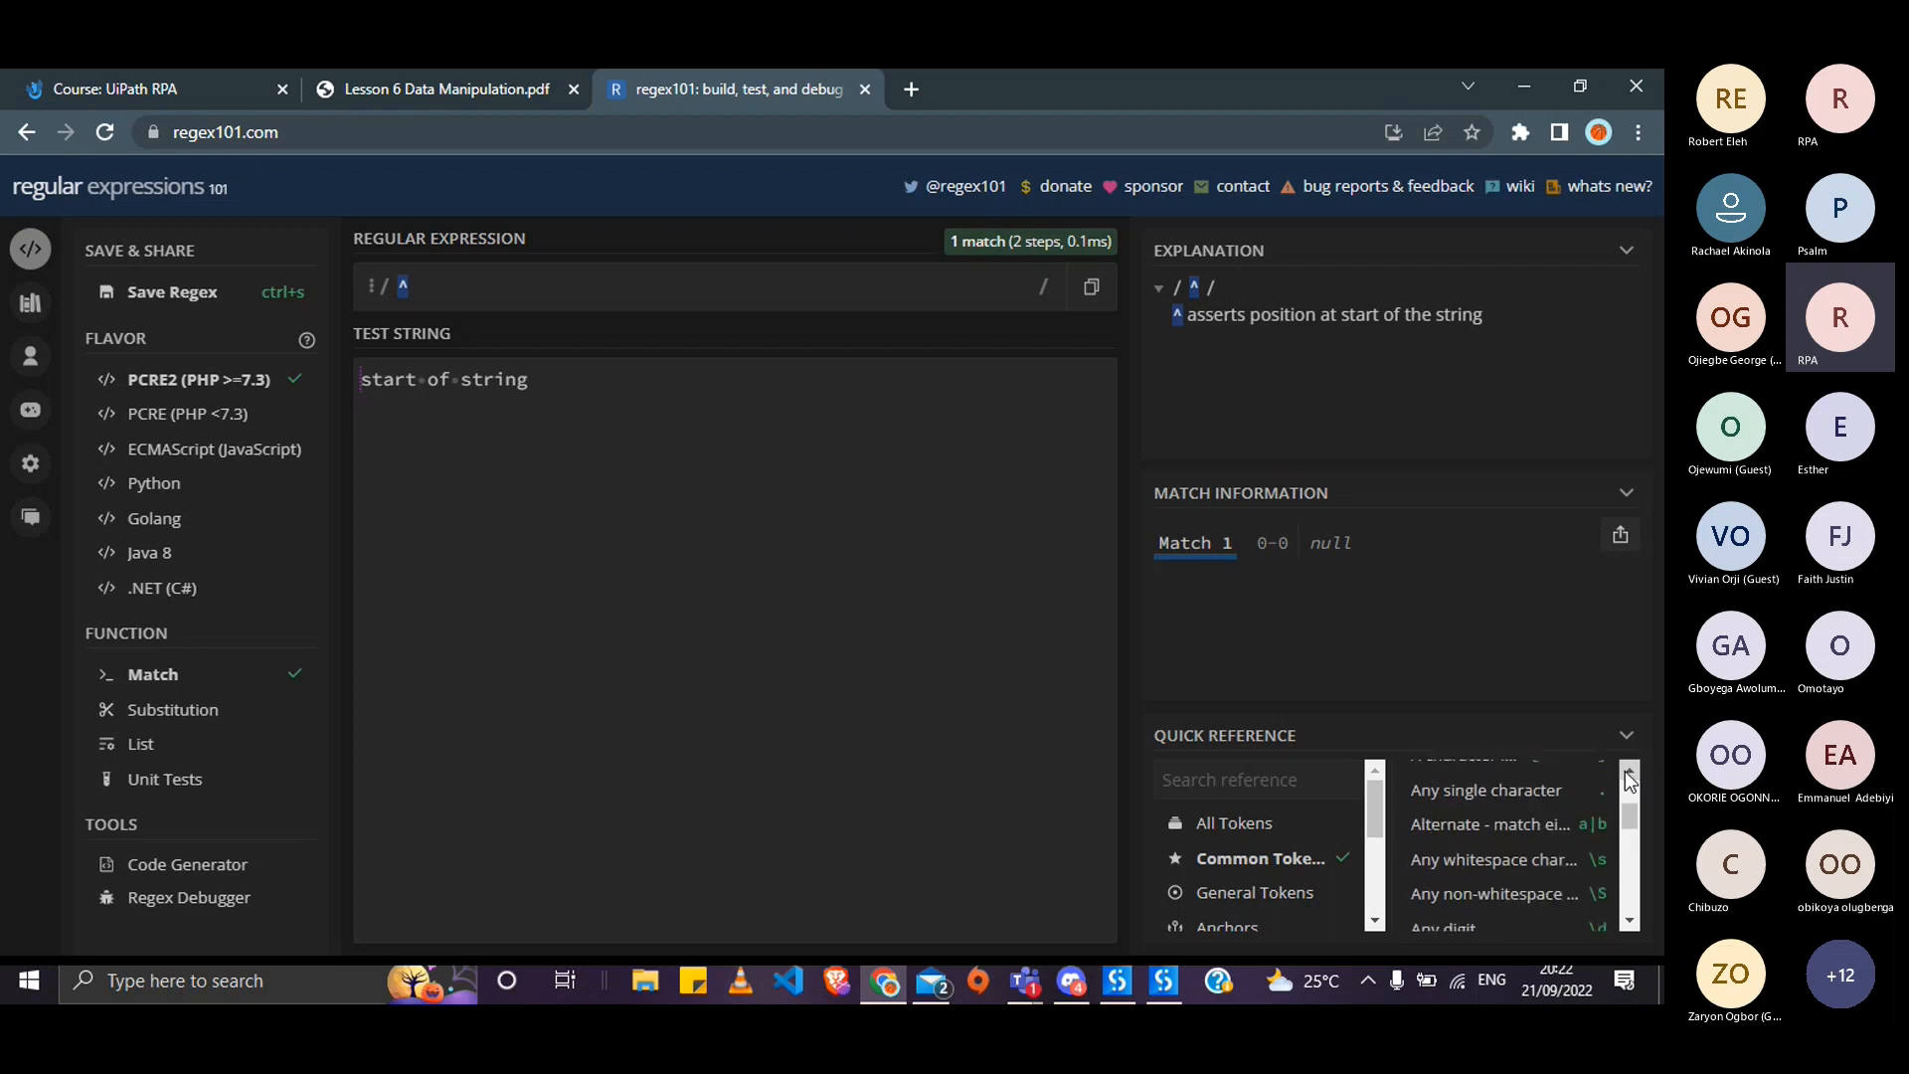
click(1638, 922)
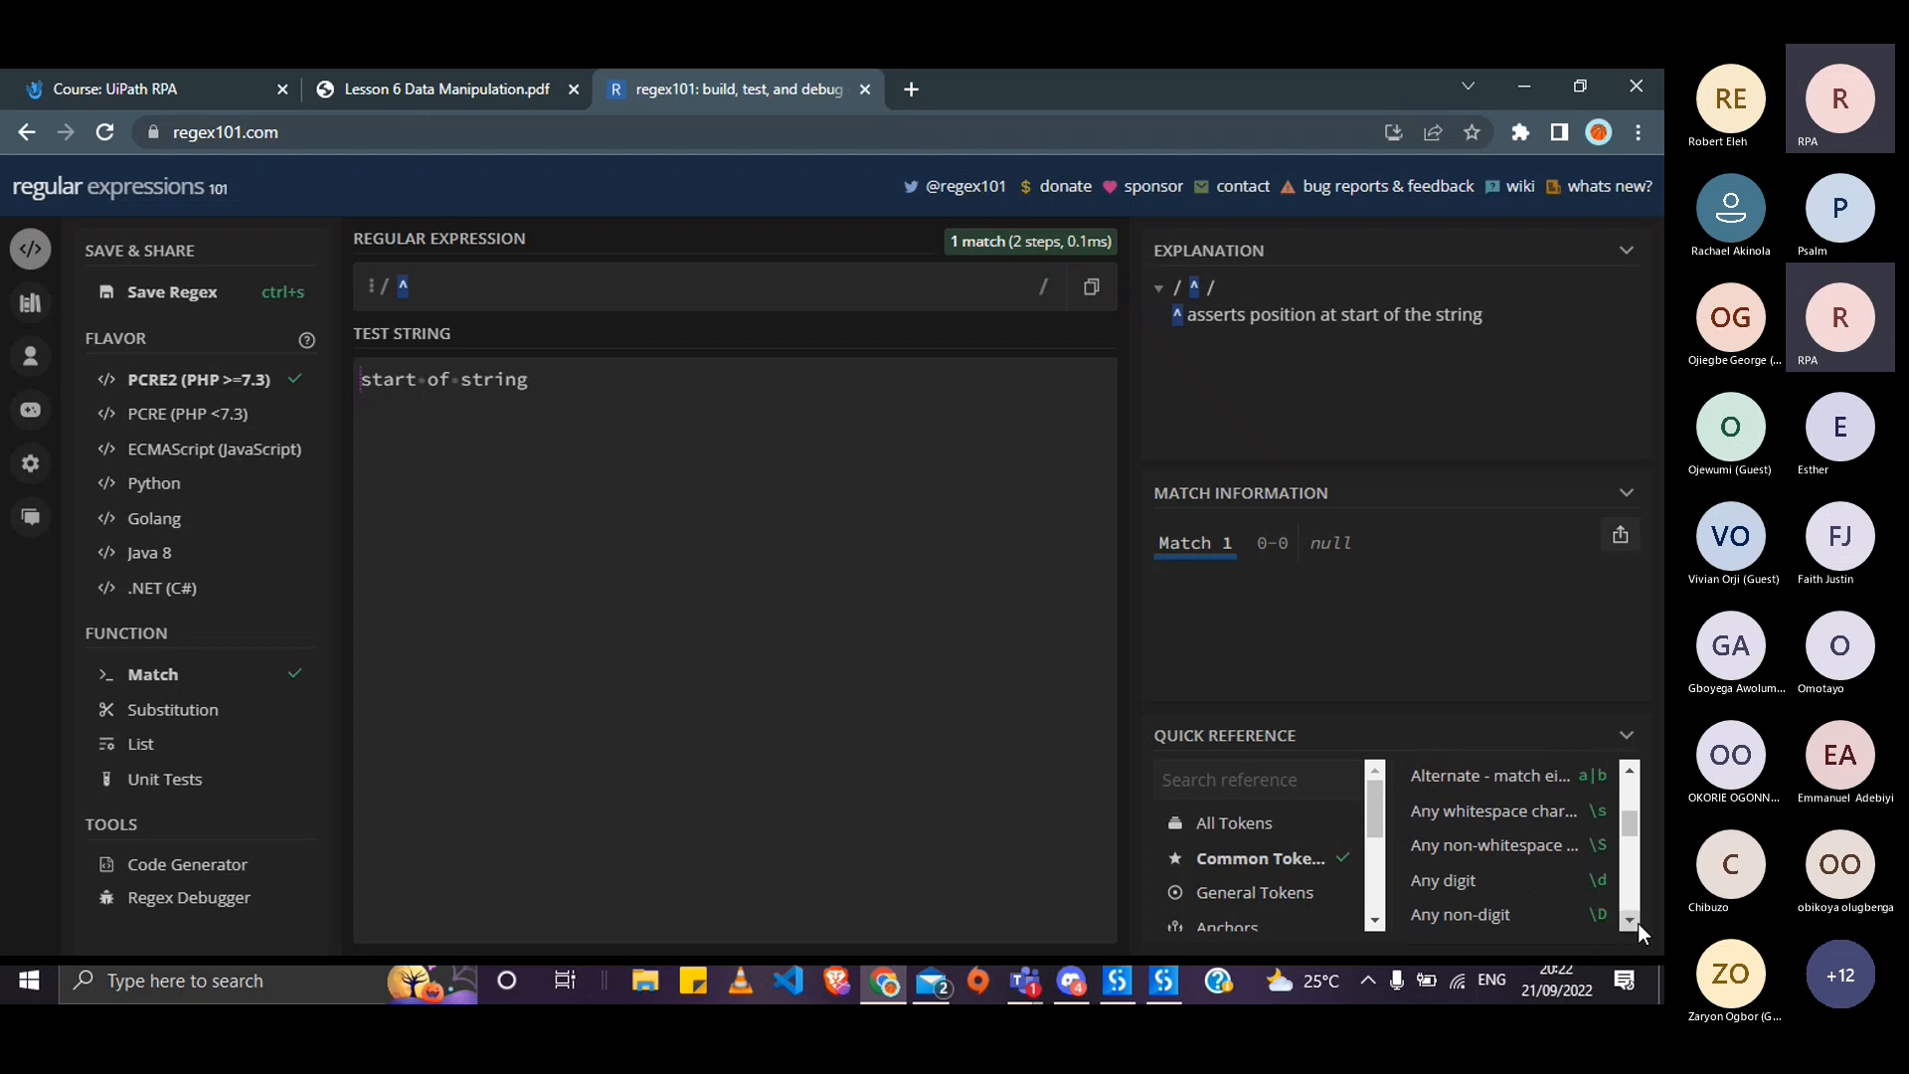
click(1488, 883)
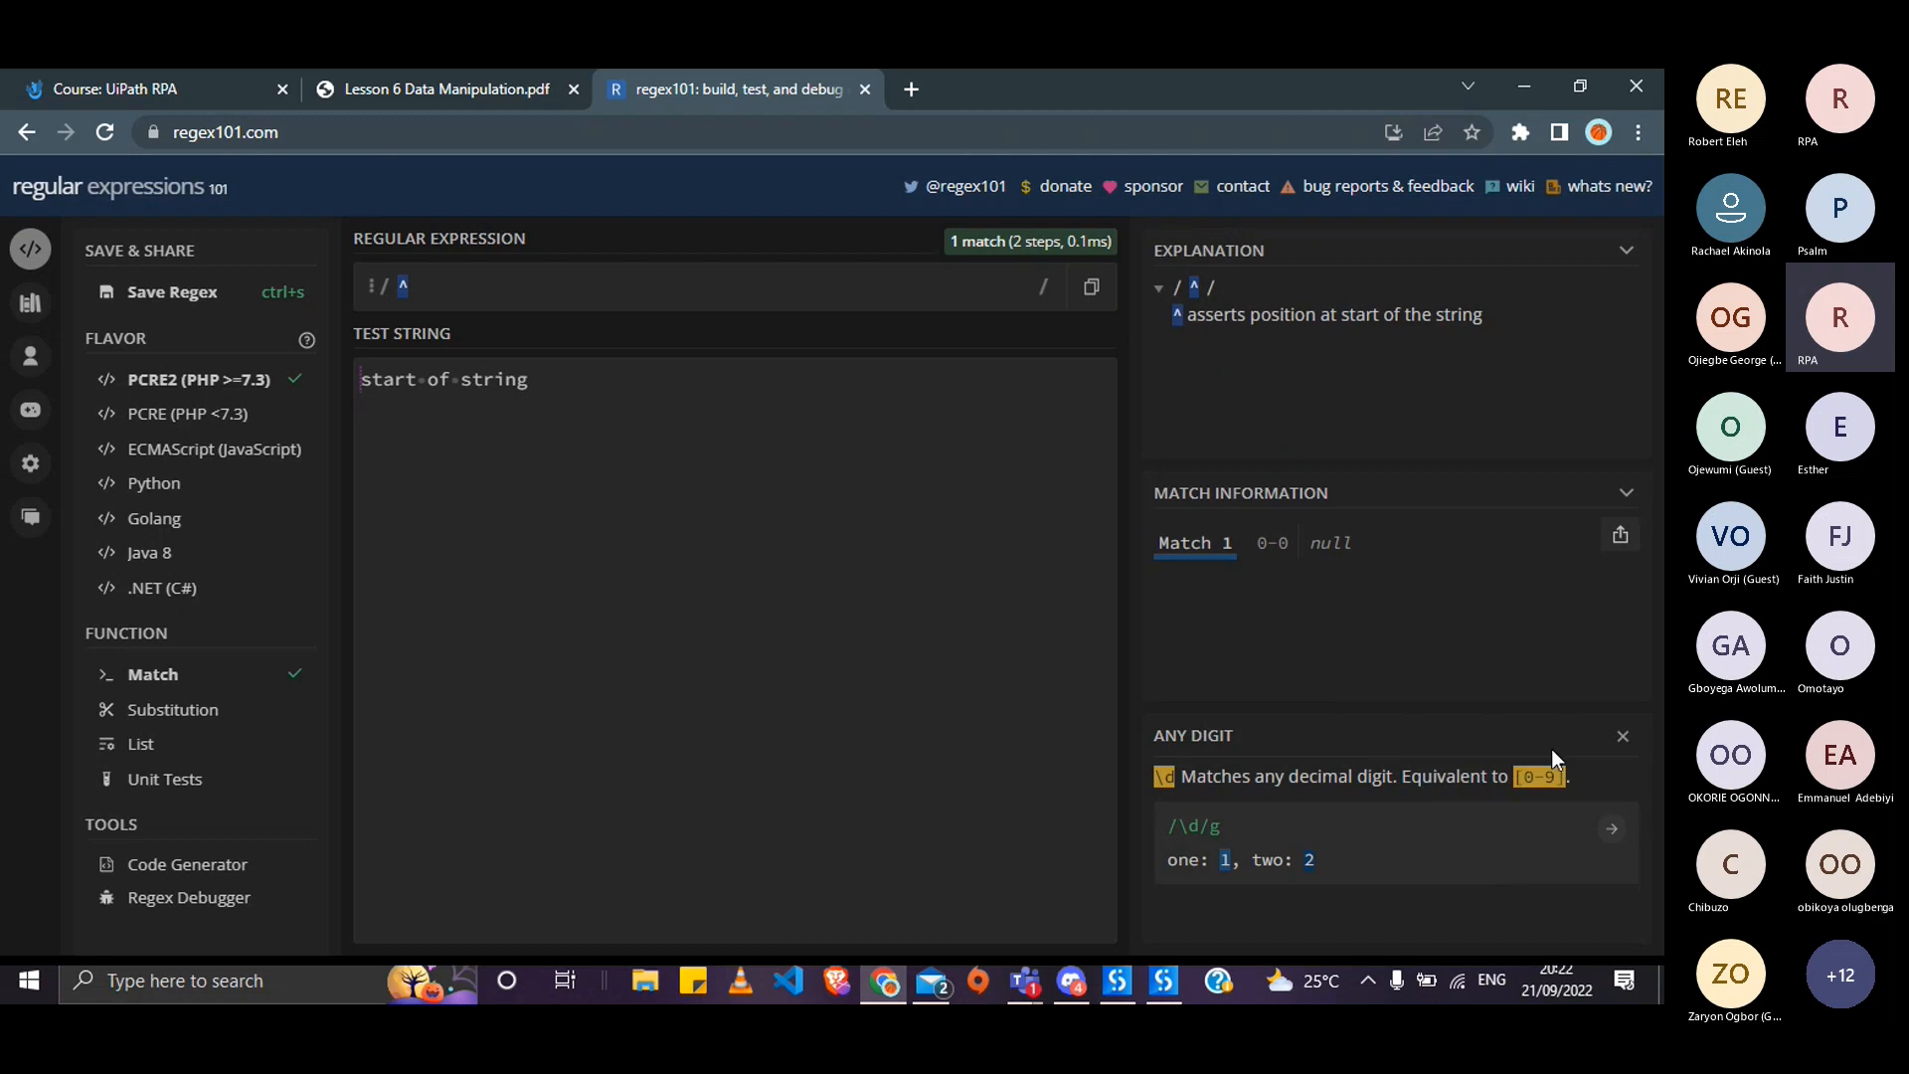
click(1613, 834)
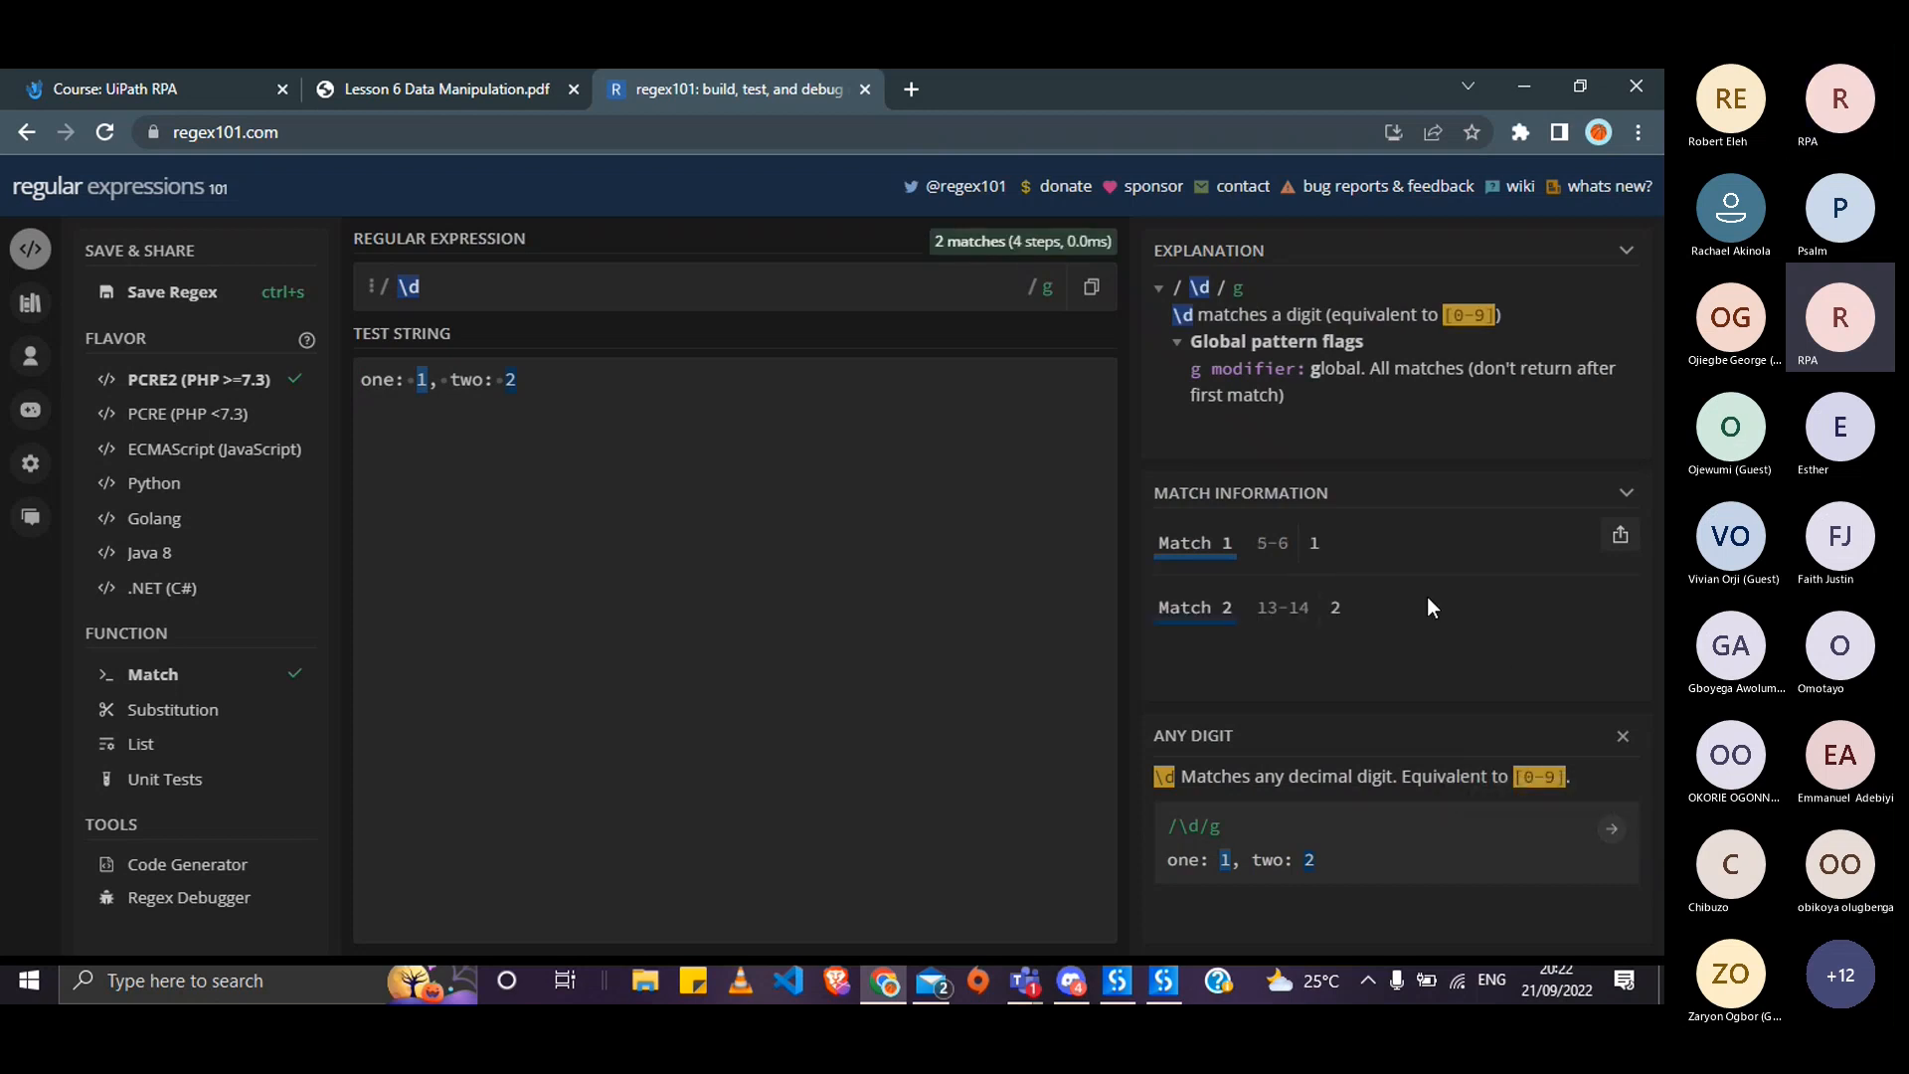
click(745, 276)
key(BackSpace)
key(BackSpace)
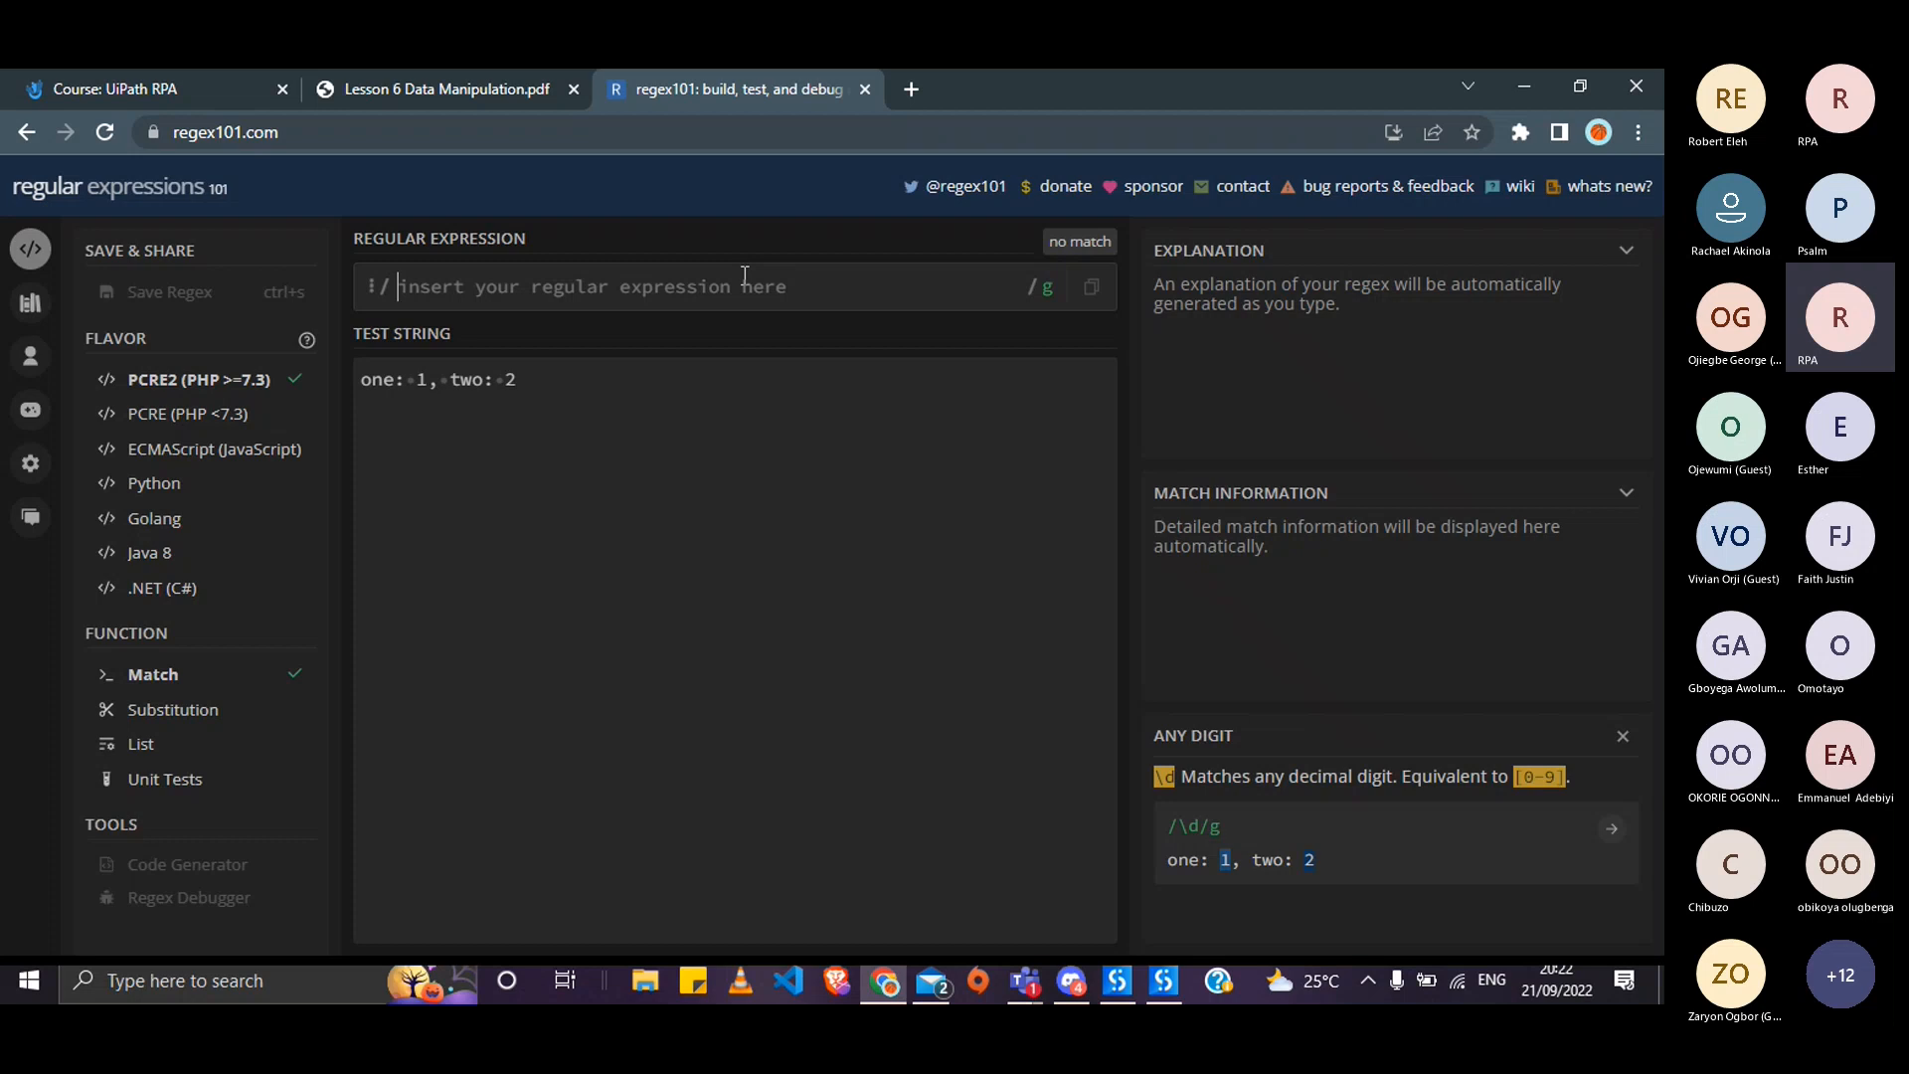
- Enter the expression ^(0), briefly trying \0 before removing the backslash
text(^)
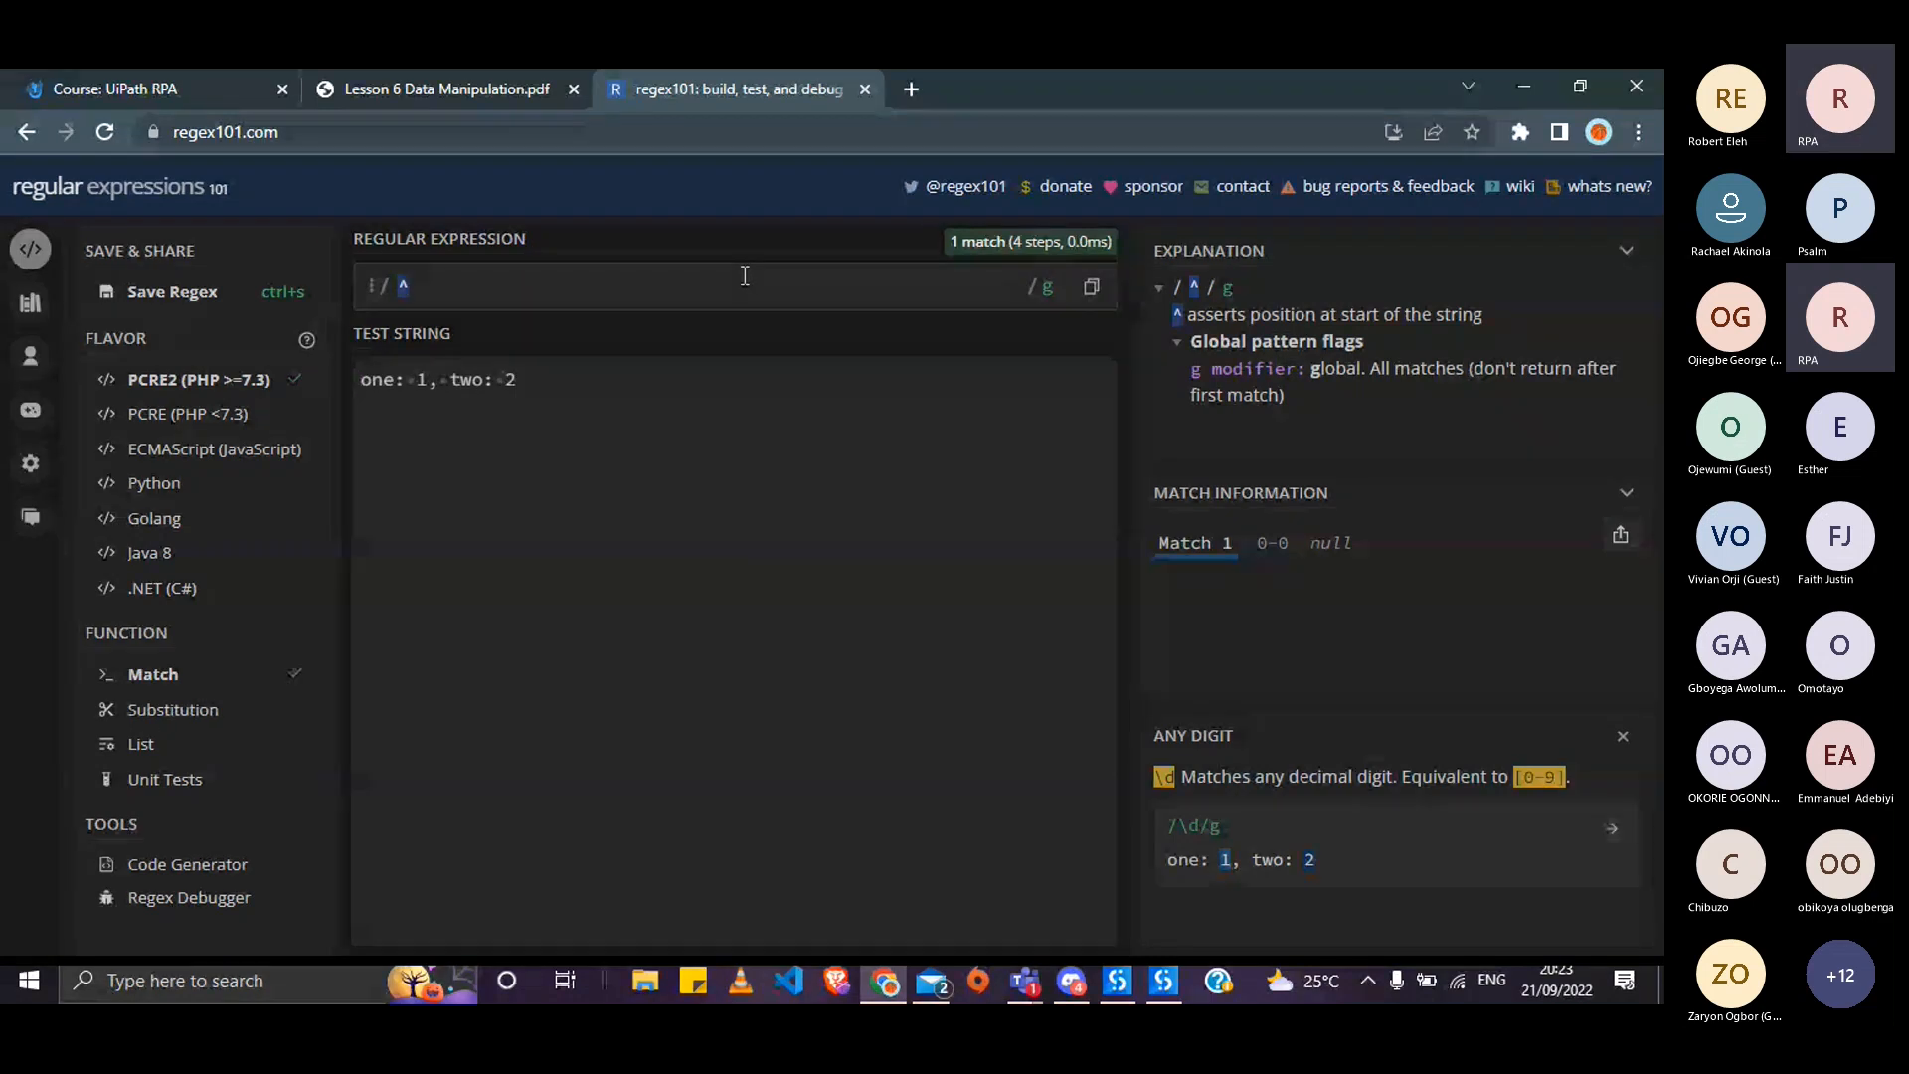
text(()
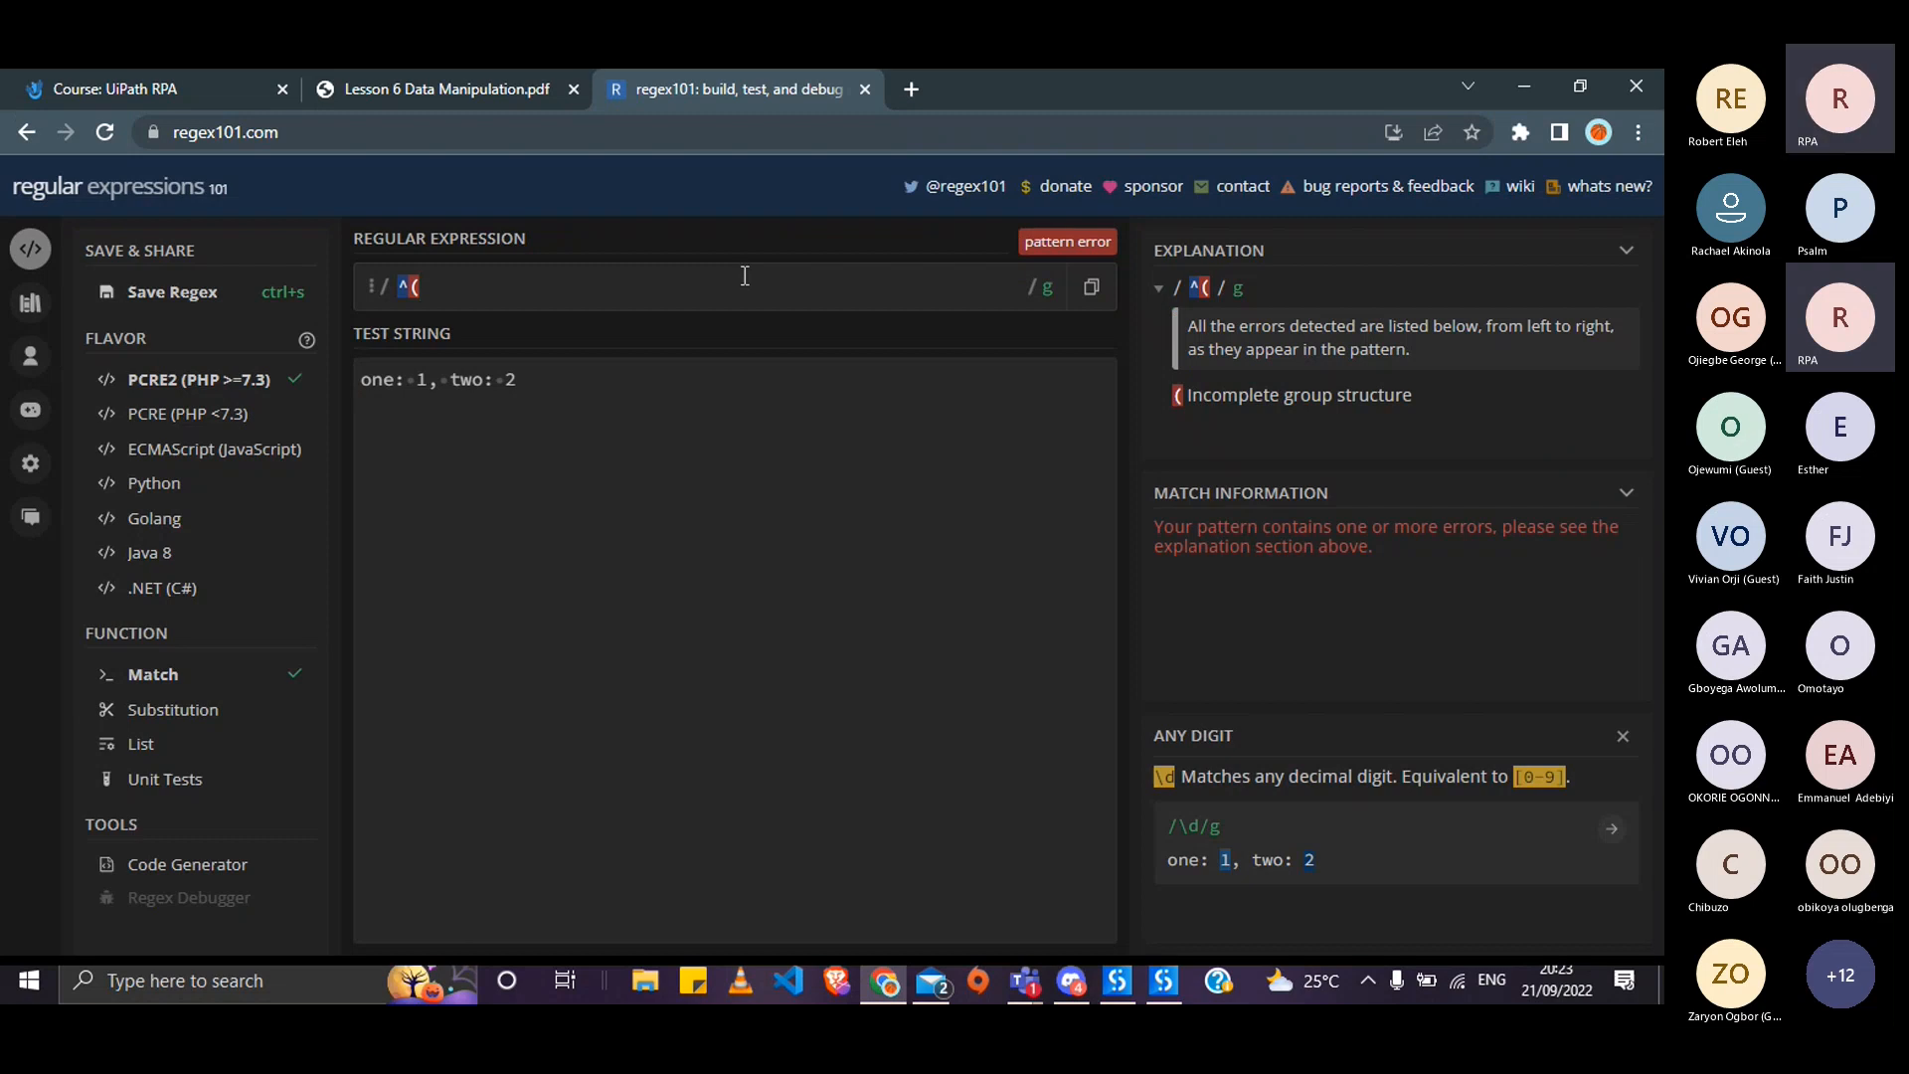
text())
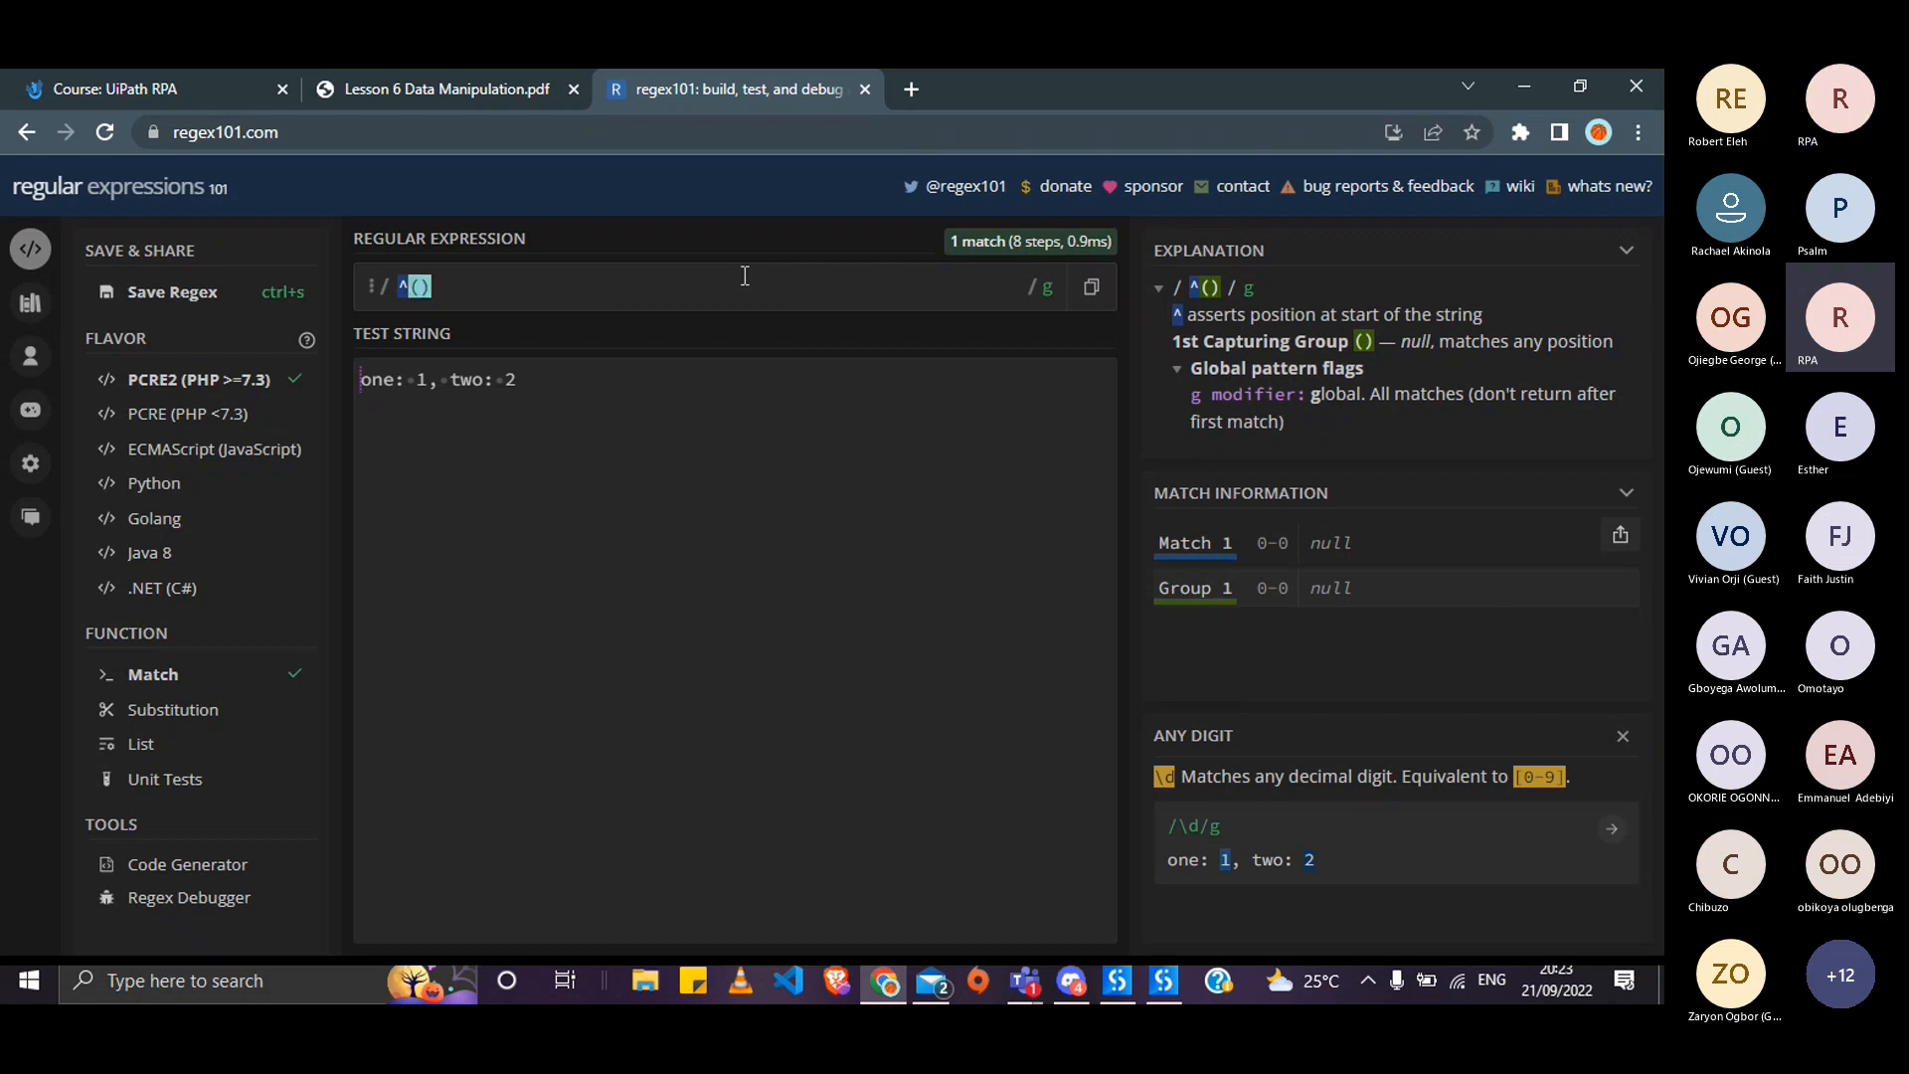
text(0)
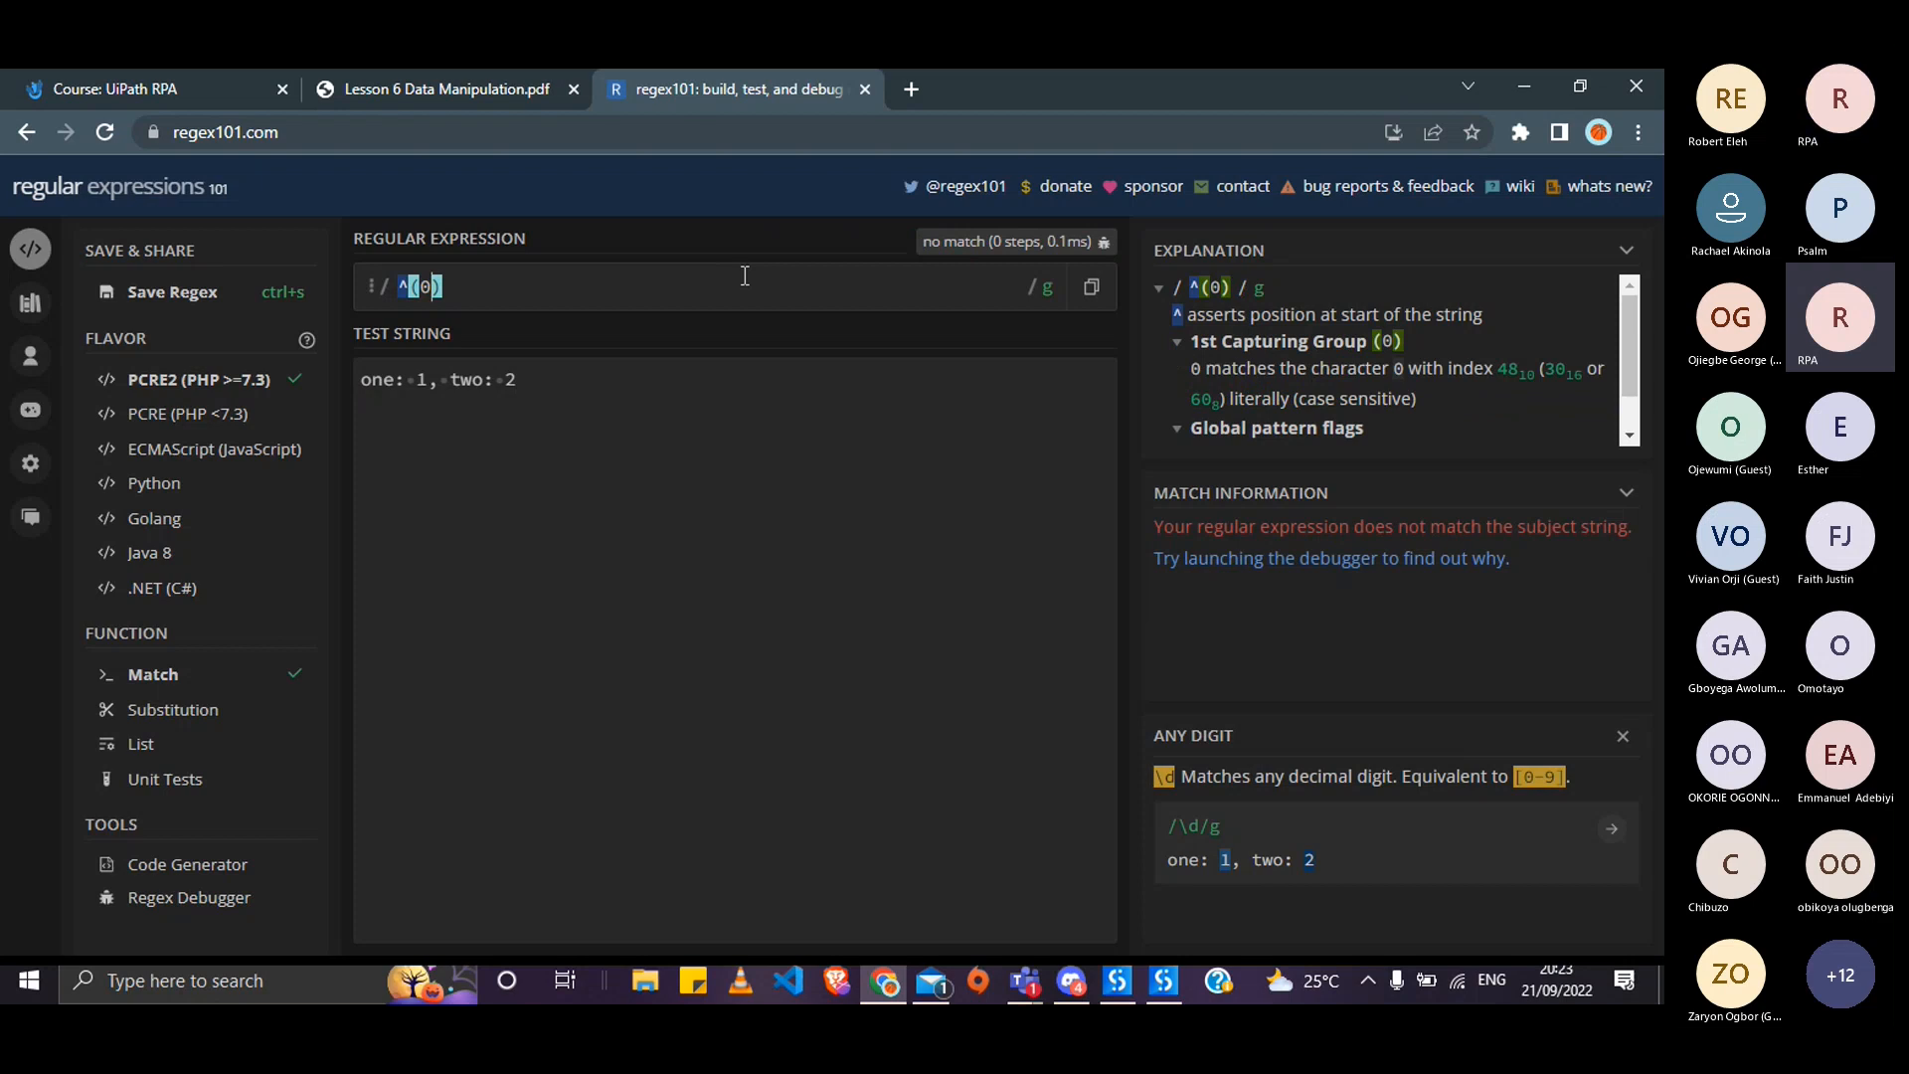
key(Left)
key(Left)
text(\)
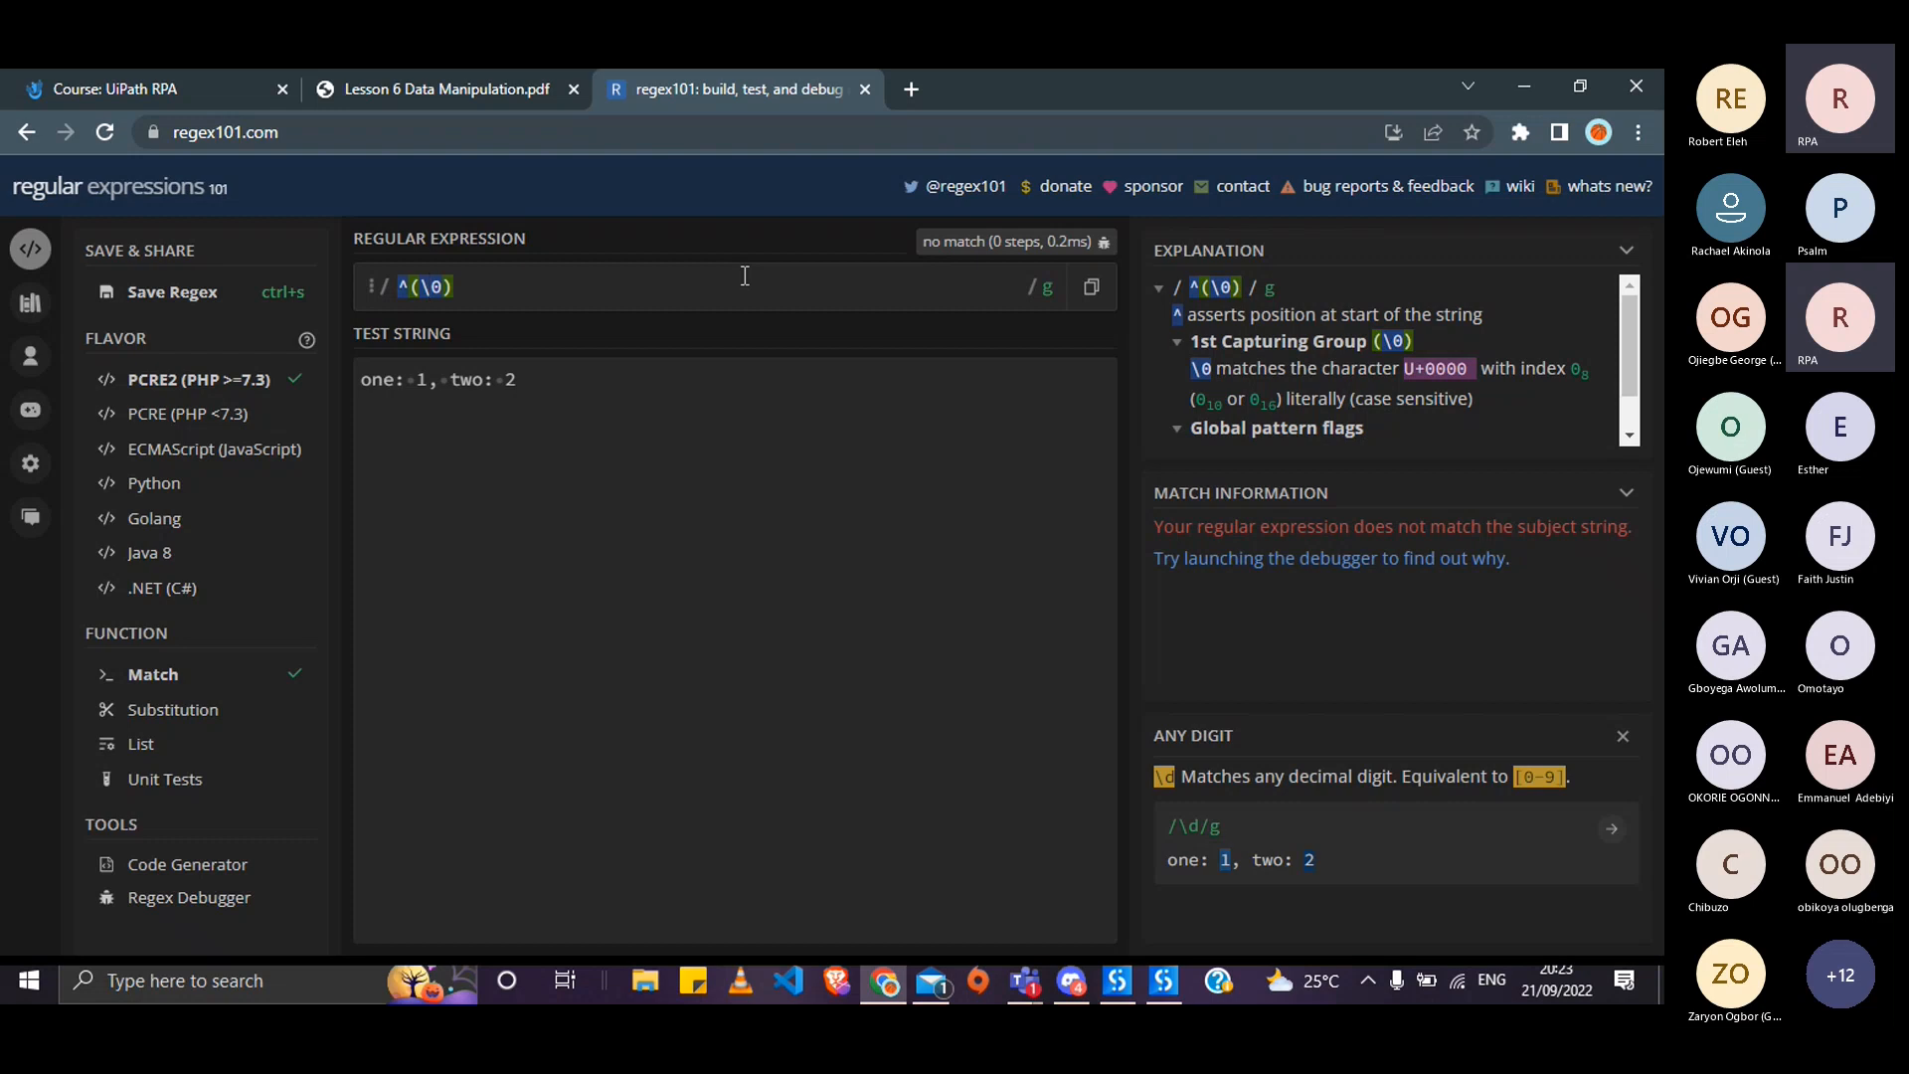
key(BackSpace)
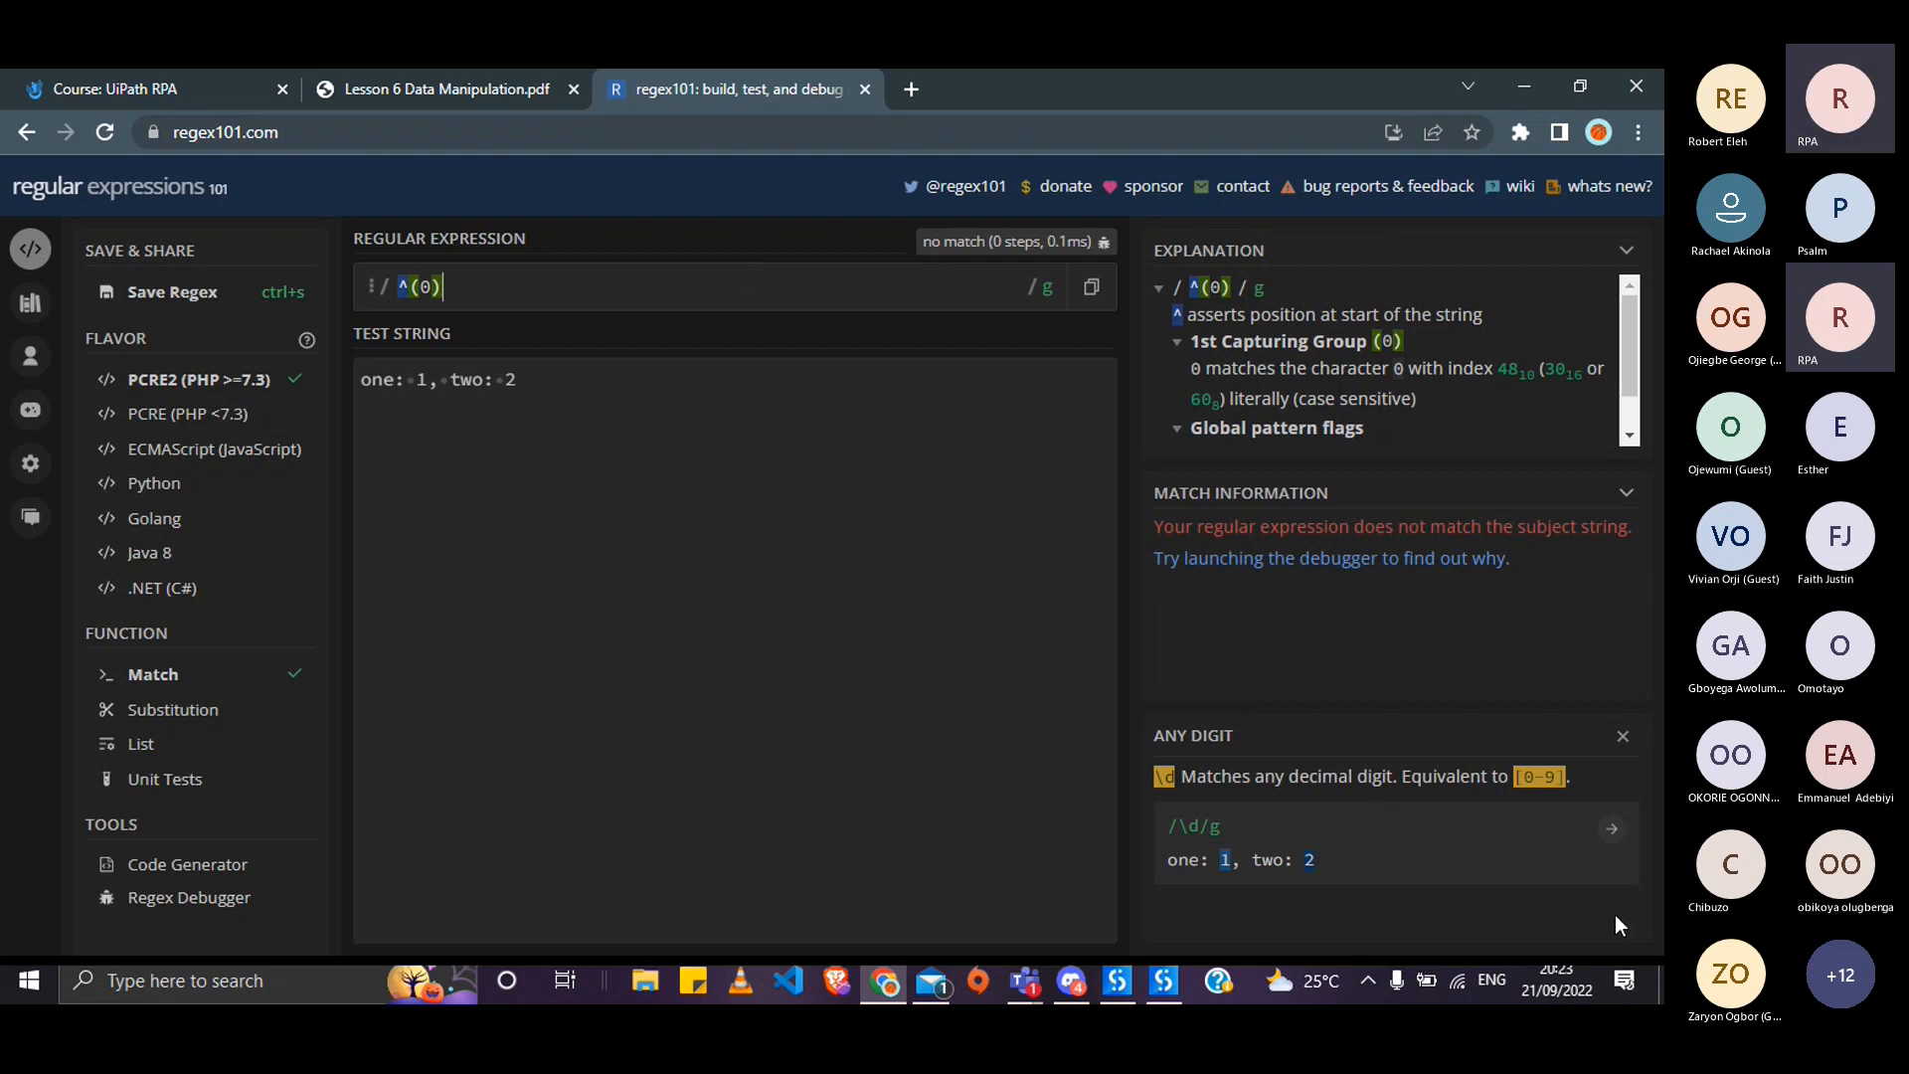
- Return to the token reference and bring up the a-z character range explanation
click(1623, 735)
drag(1627, 826, 1614, 873)
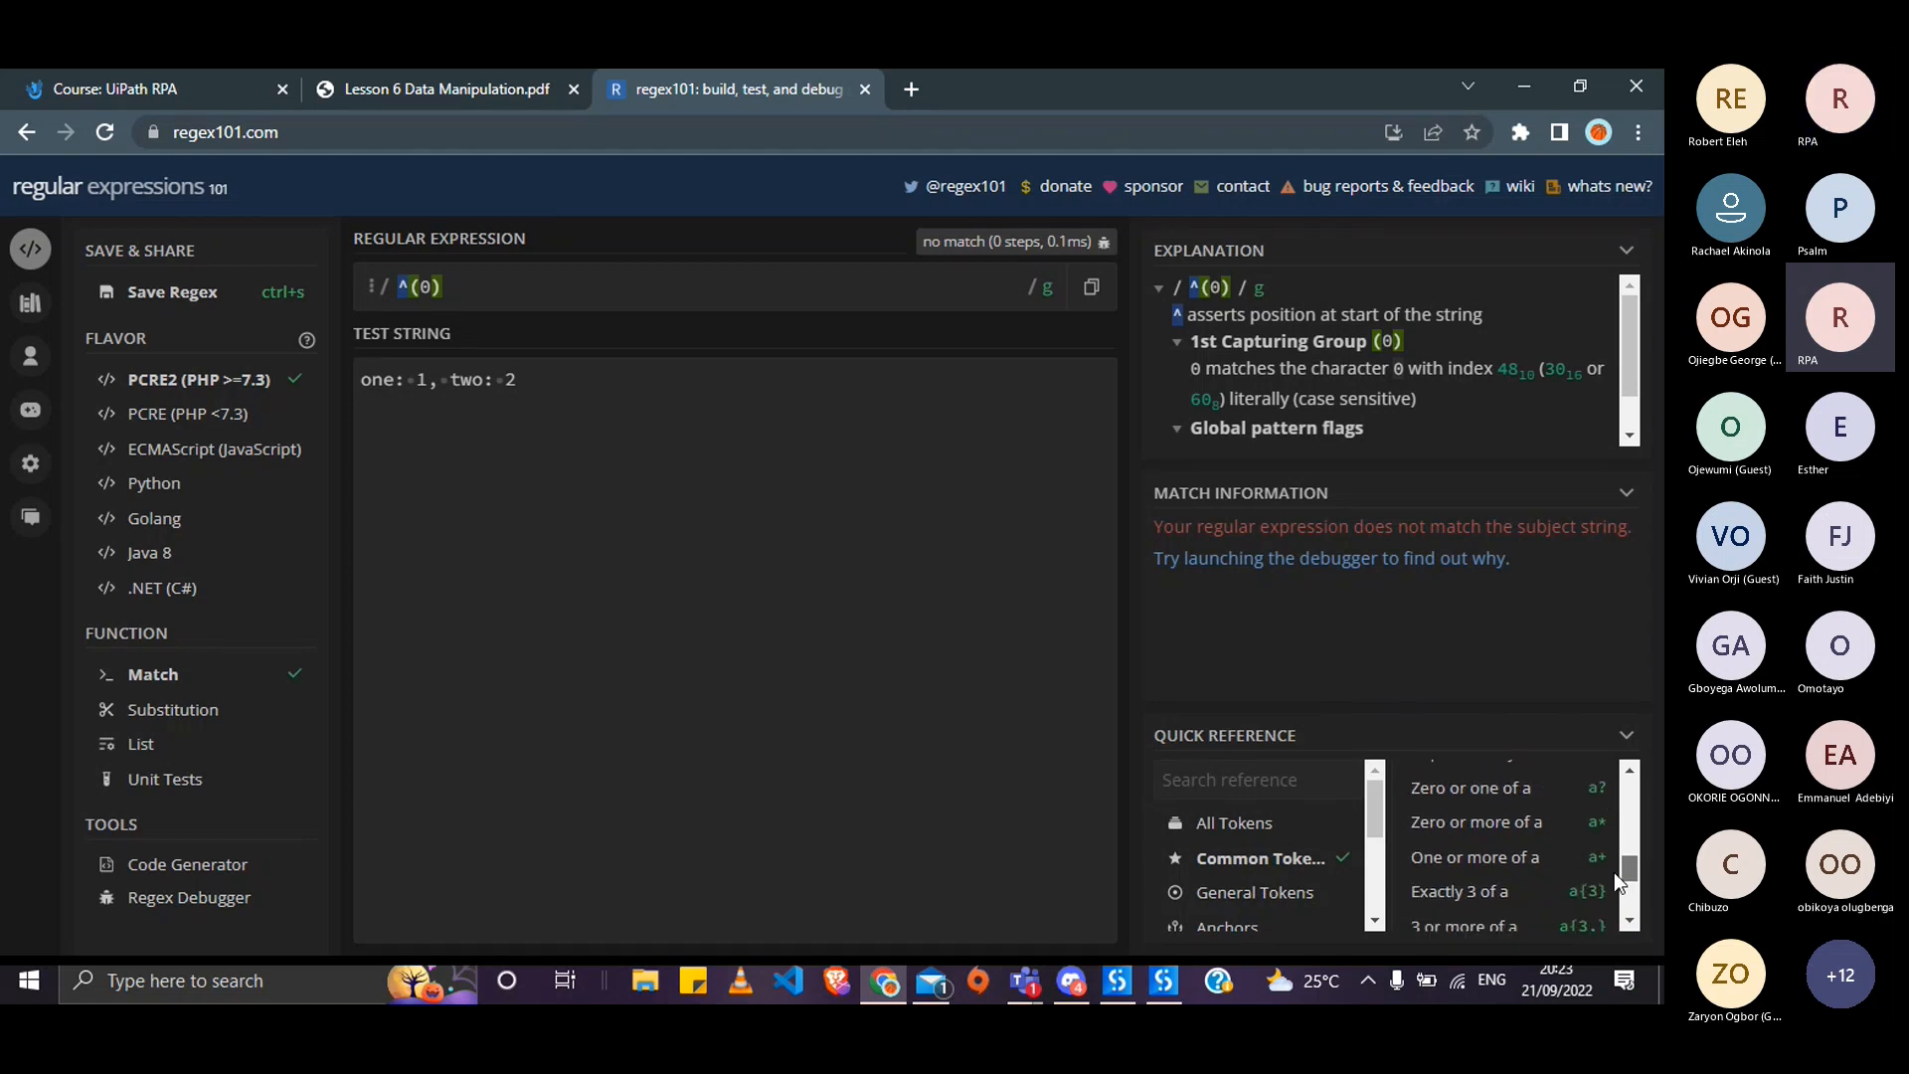
drag(1614, 873, 1609, 904)
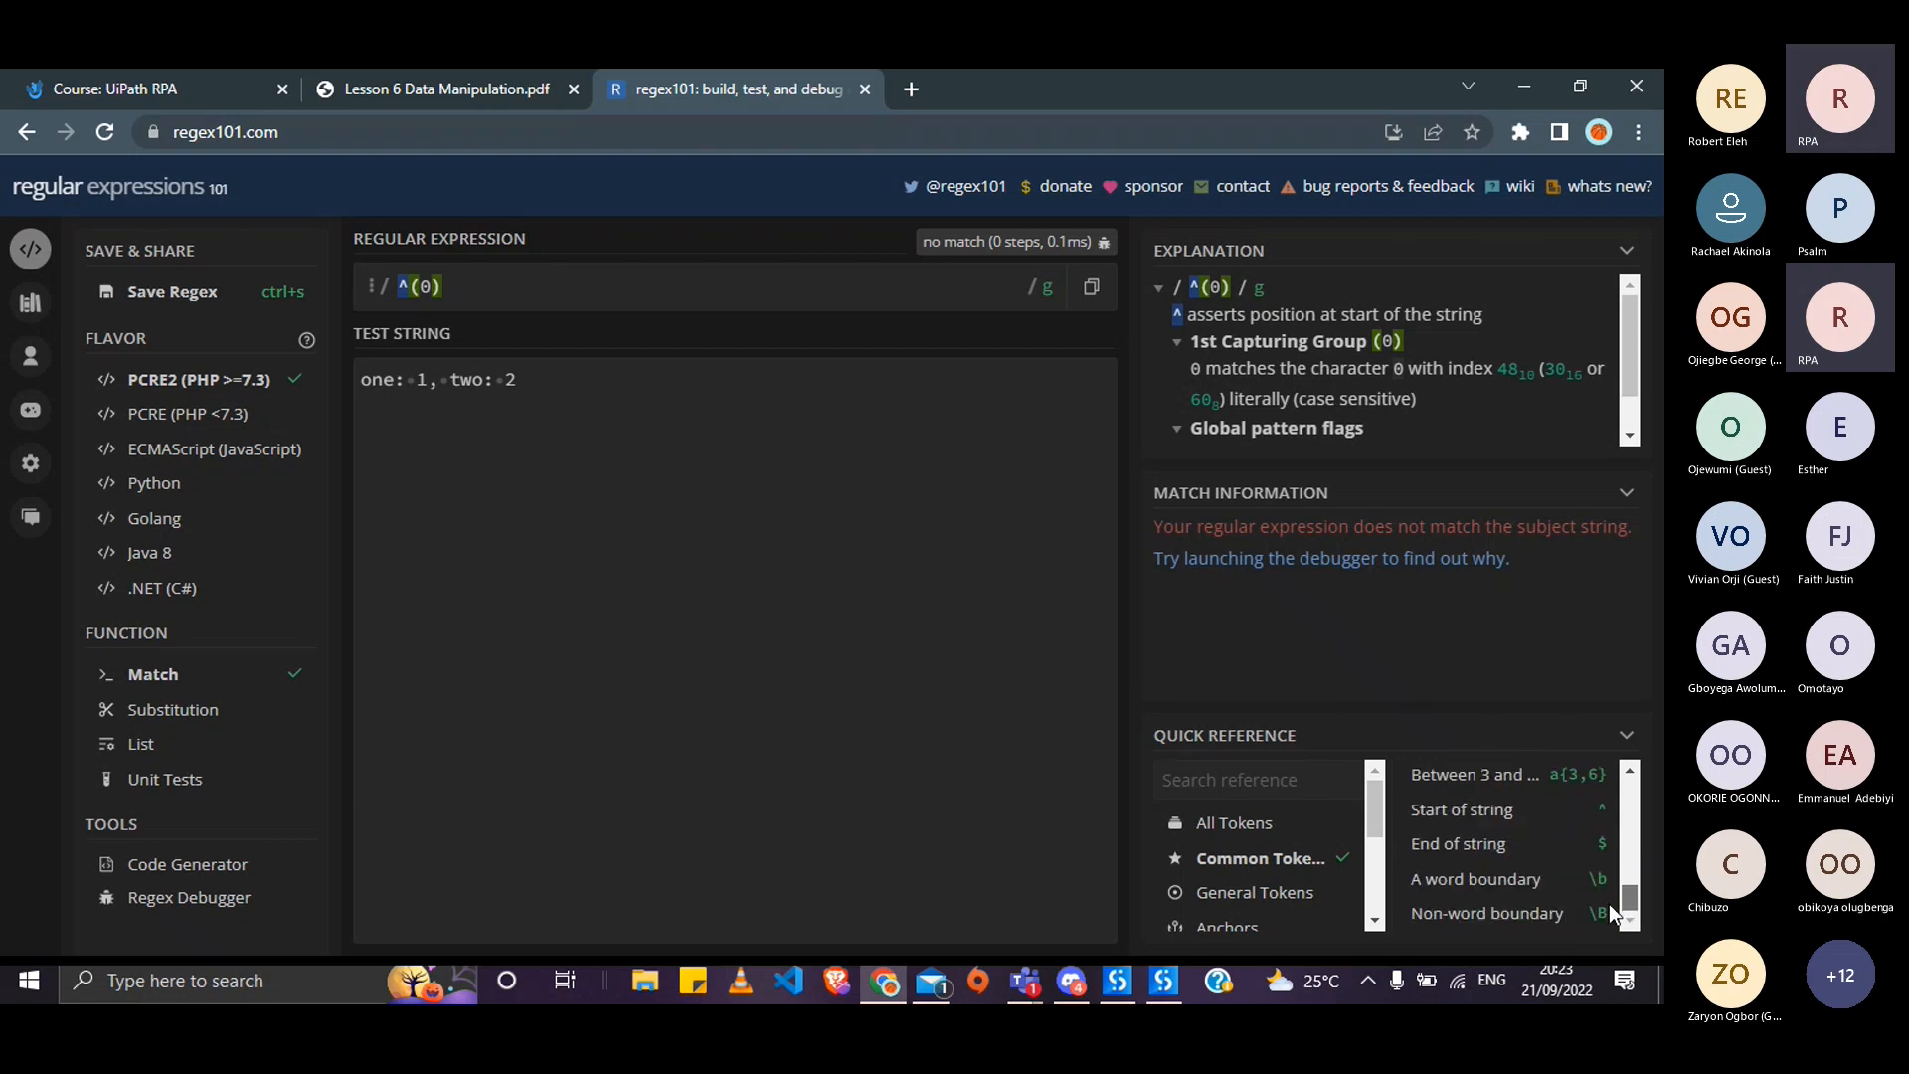
drag(1610, 904, 1610, 891)
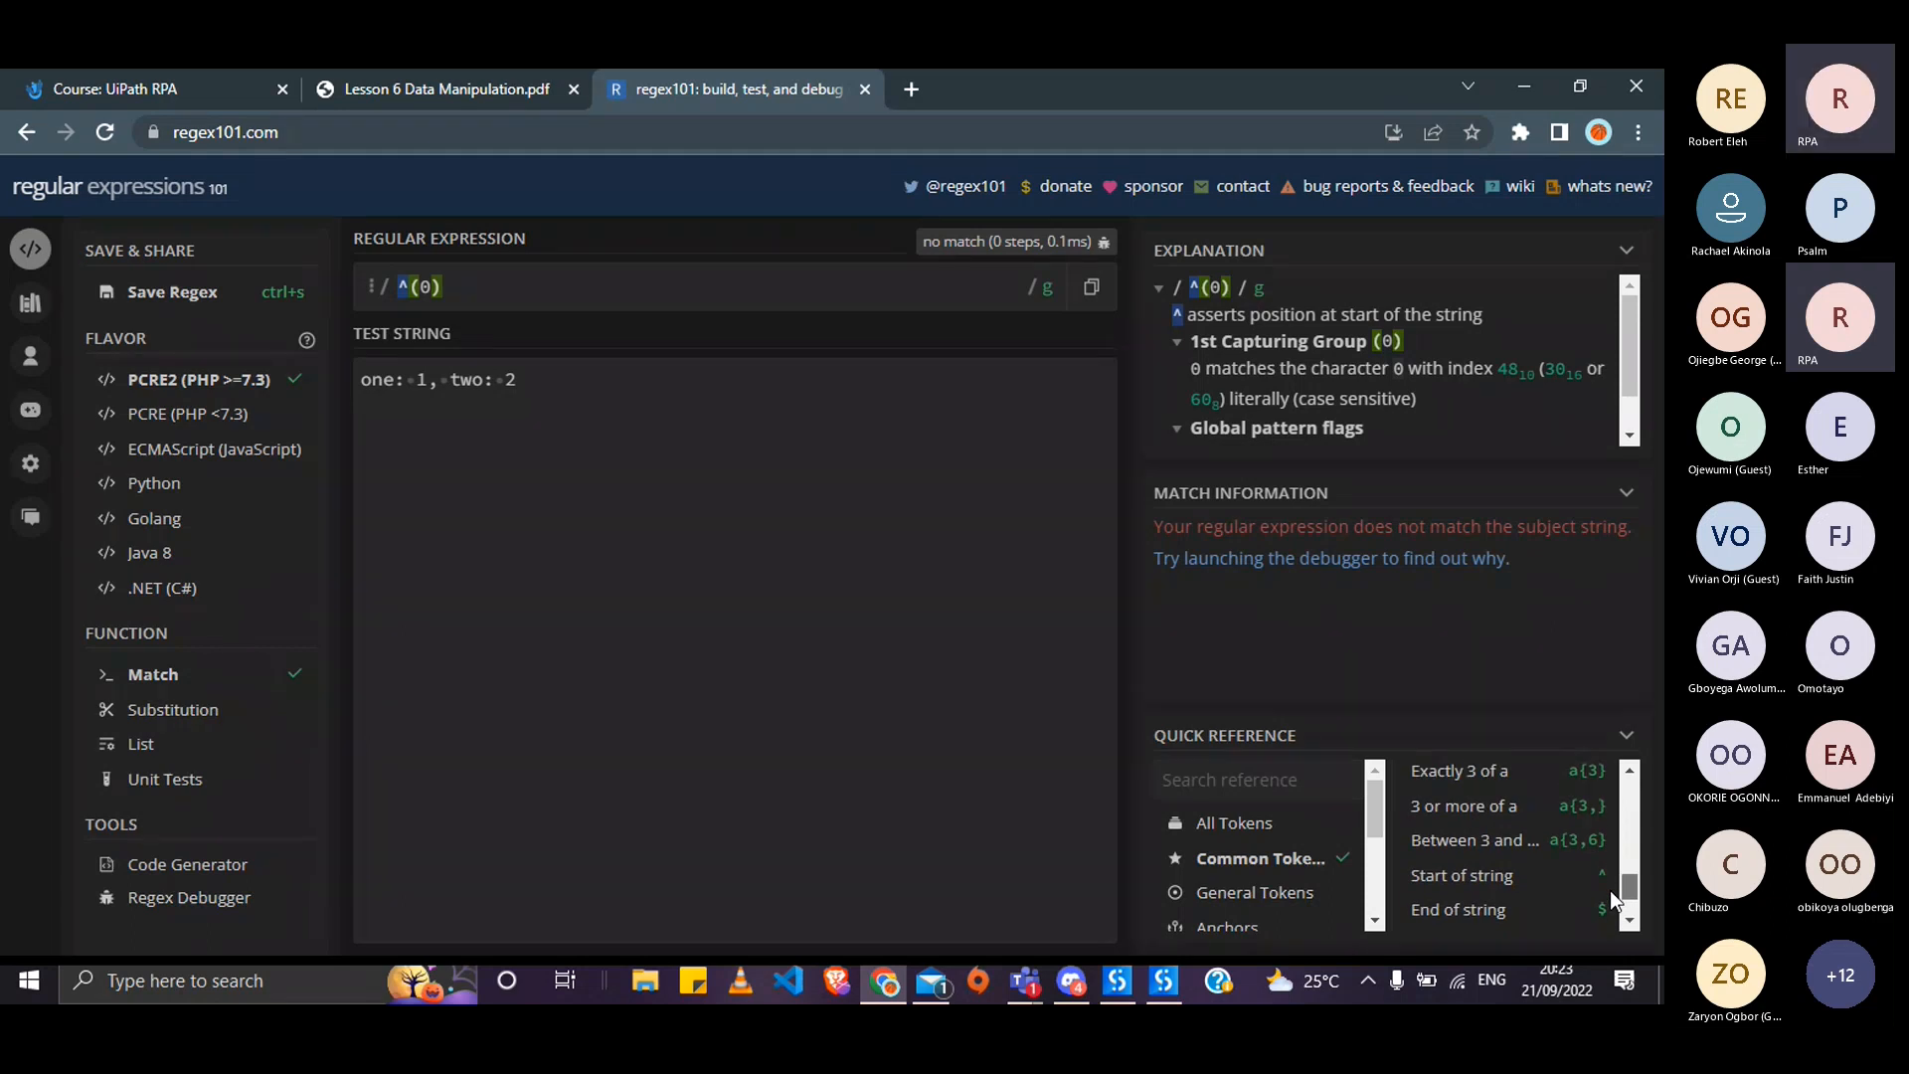
drag(1609, 891, 1635, 802)
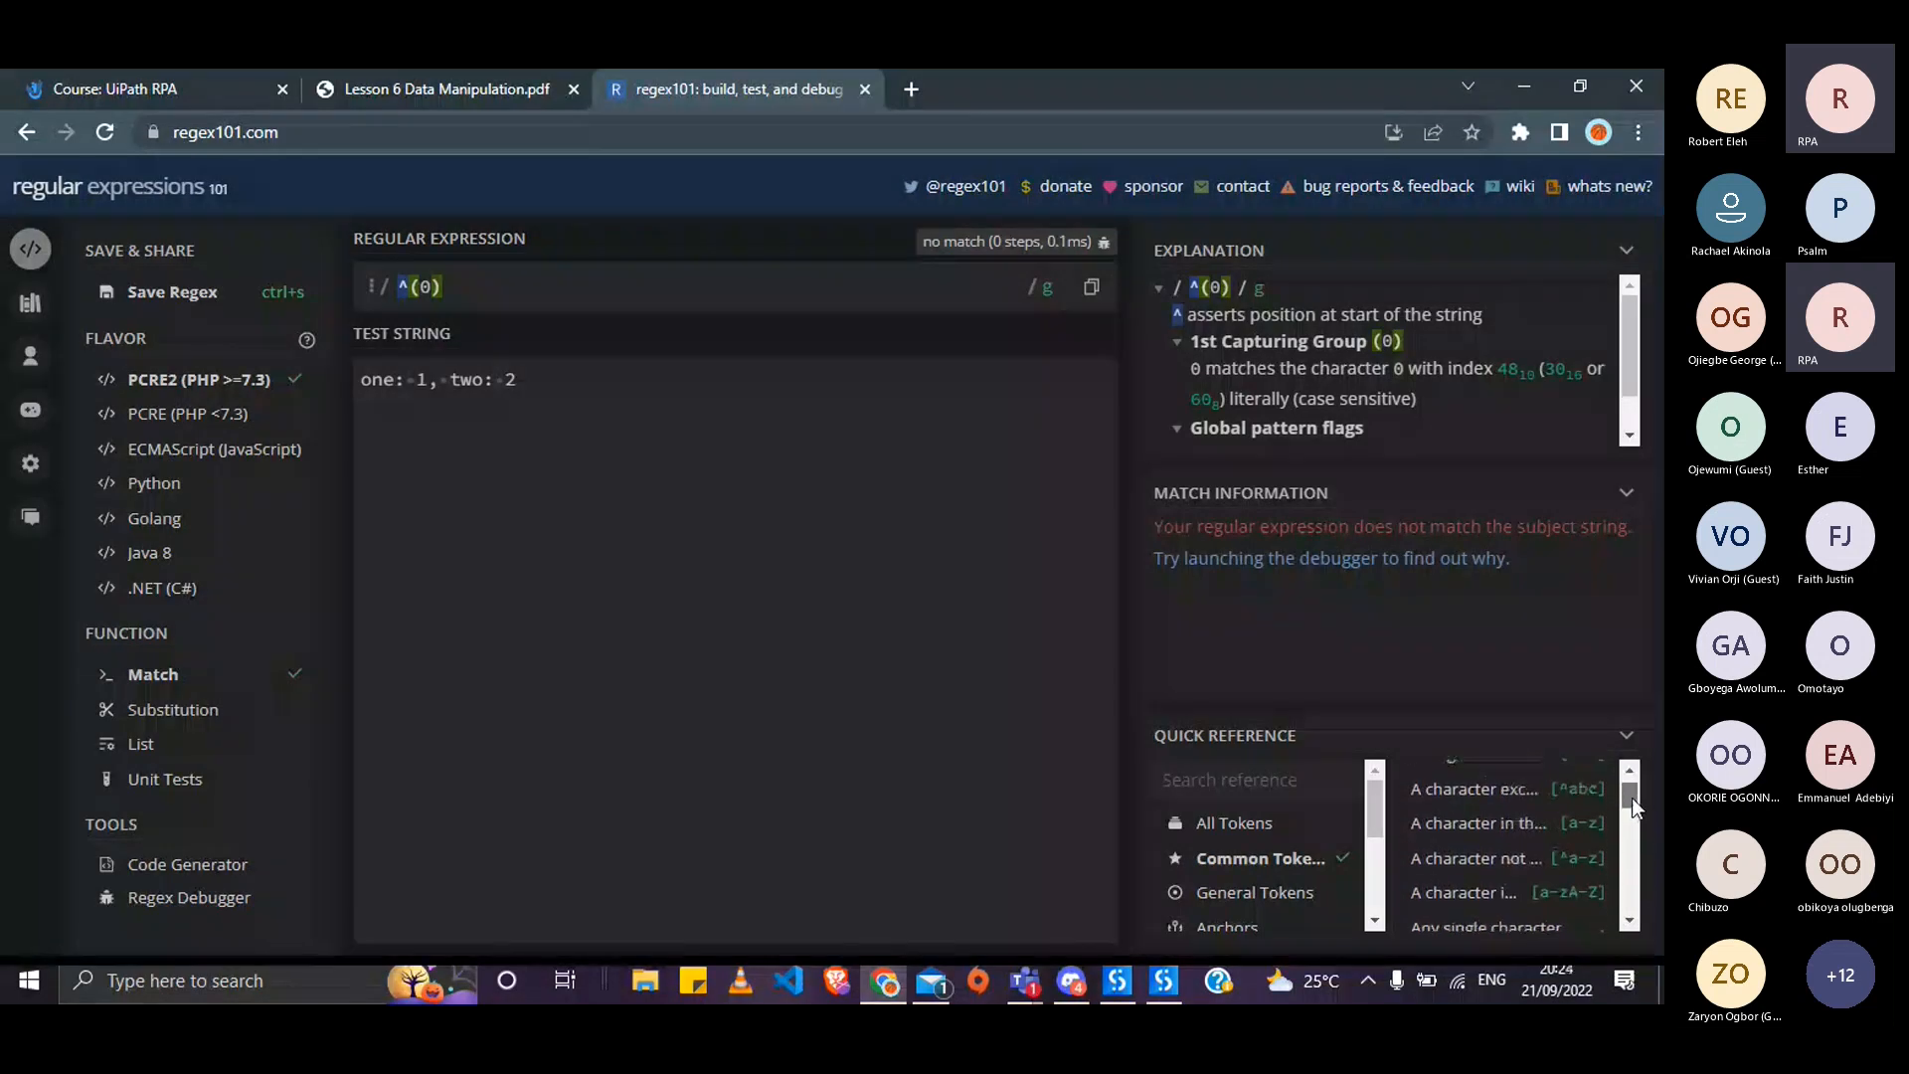
drag(1632, 797, 1632, 788)
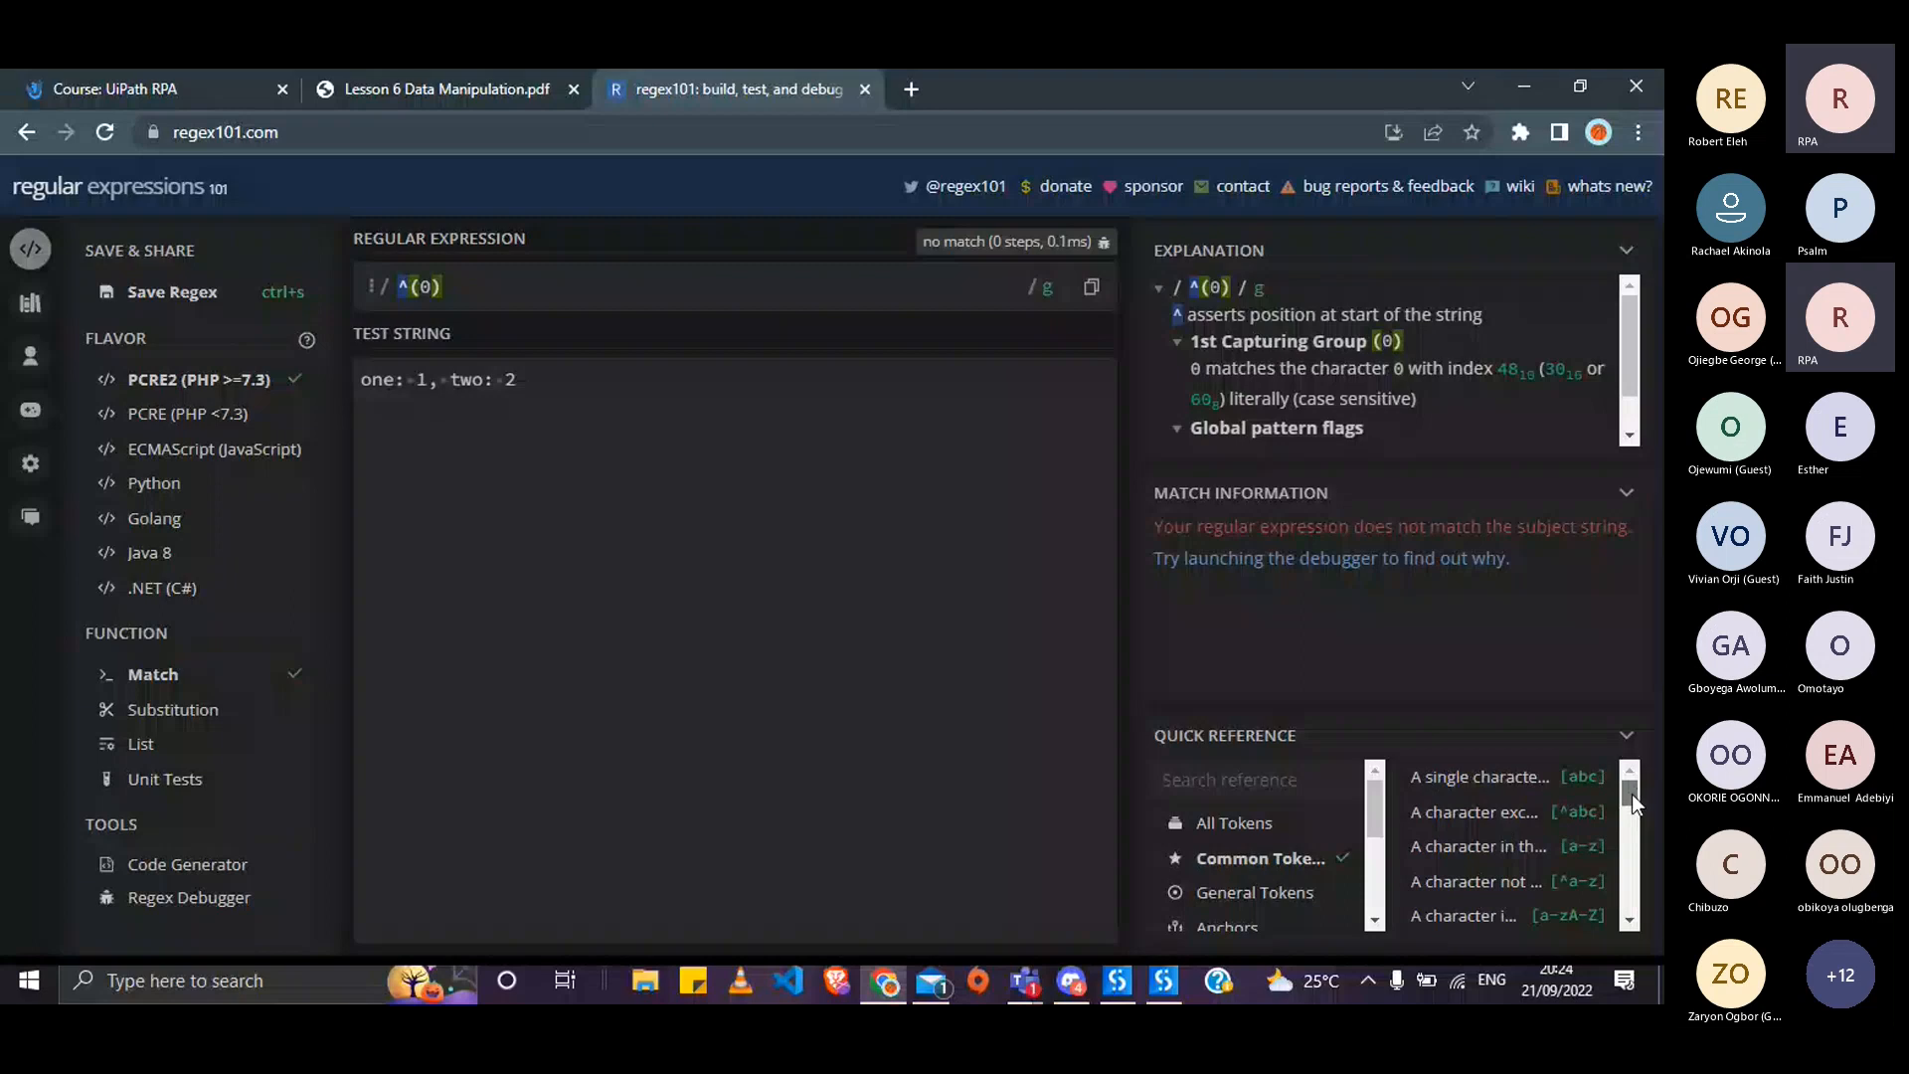
scroll(1579, 873, down, 1)
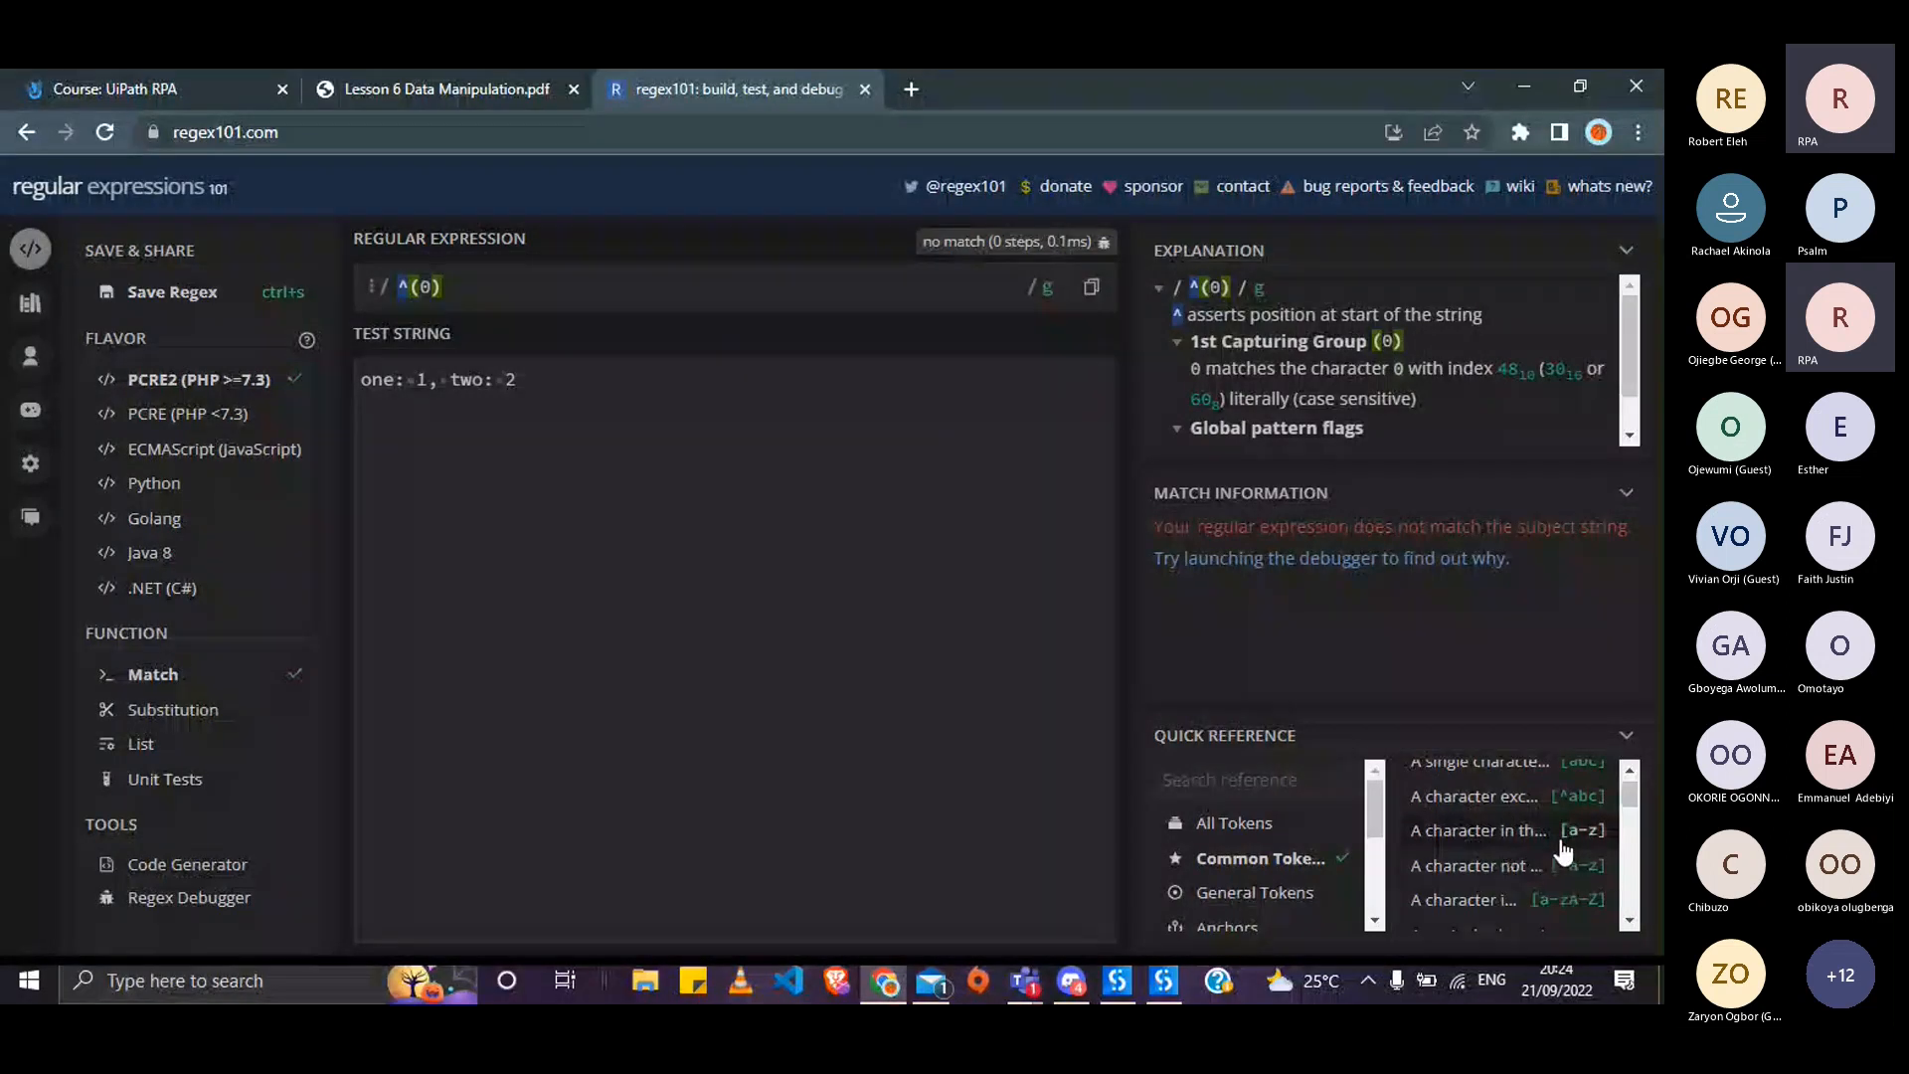
click(1570, 844)
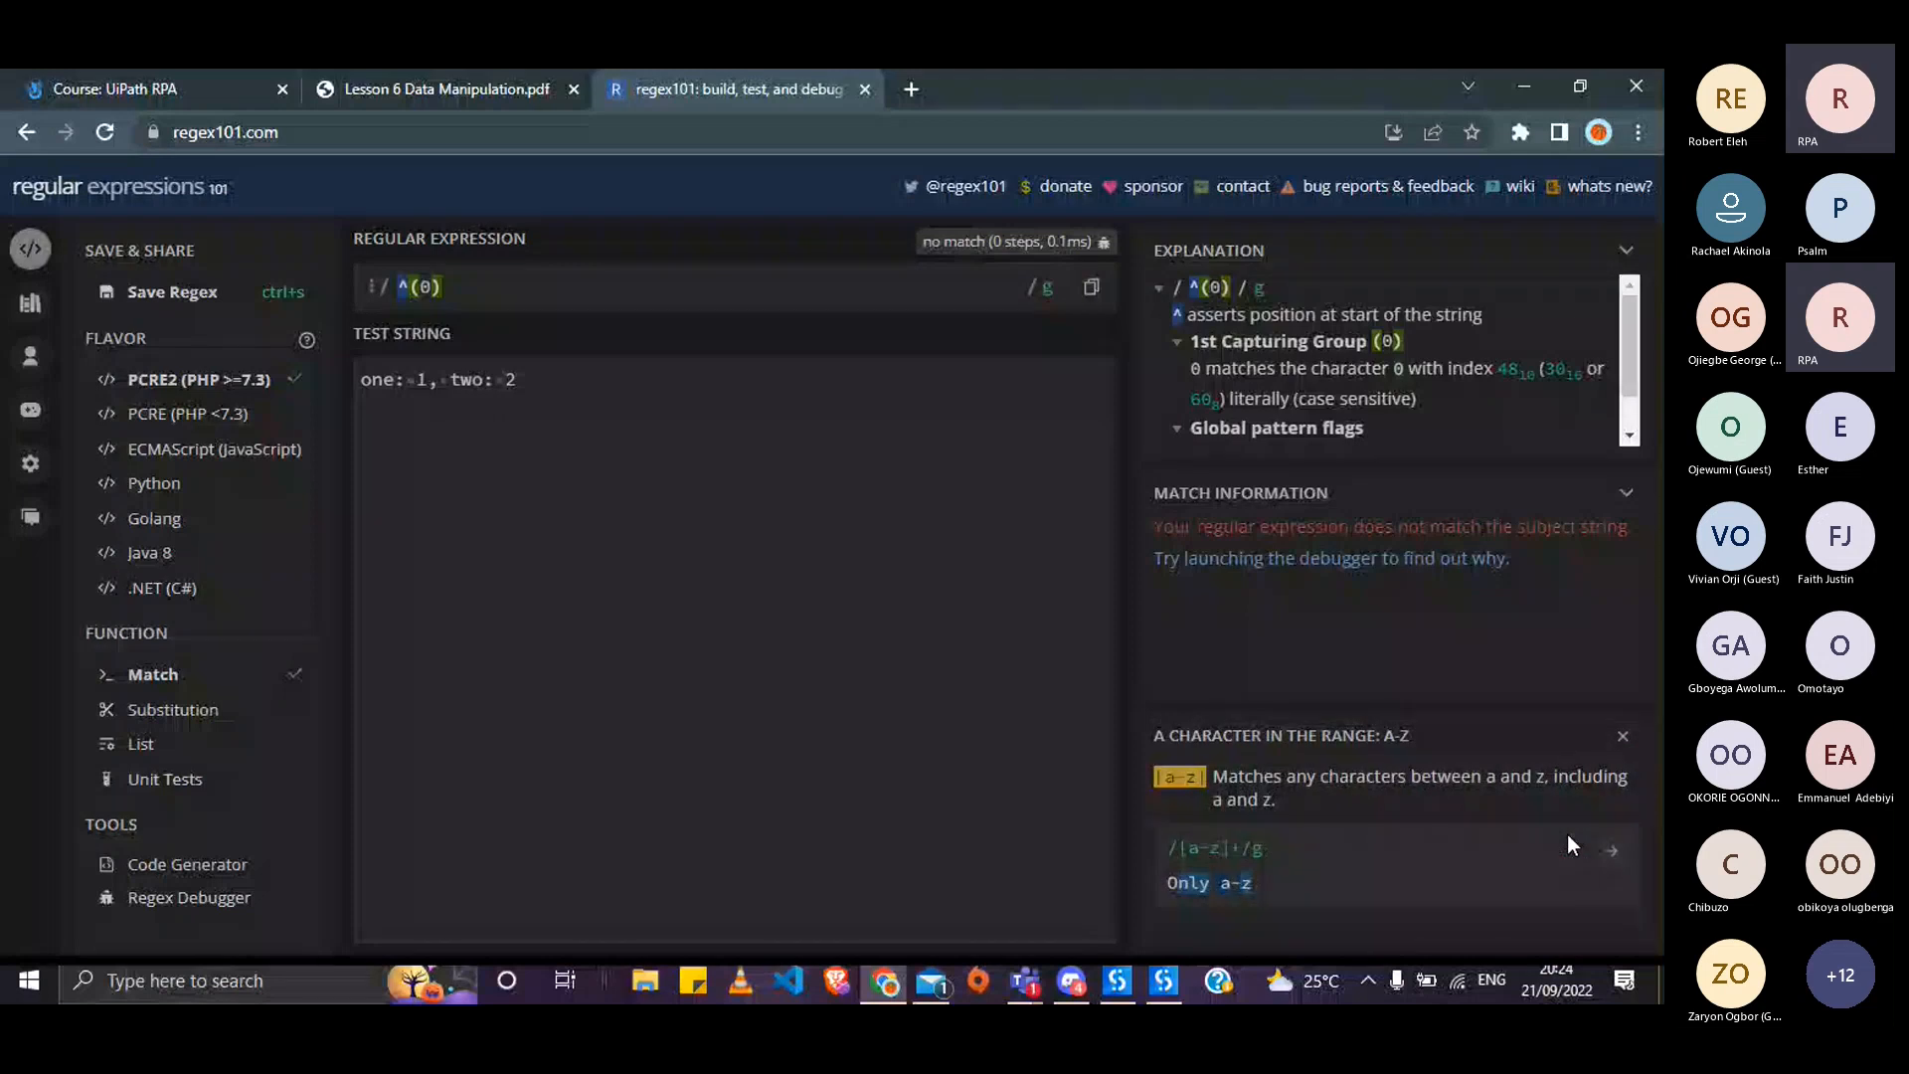
- Append the character class [789] to the pattern, making ^(0)[789]
click(544, 297)
text([)
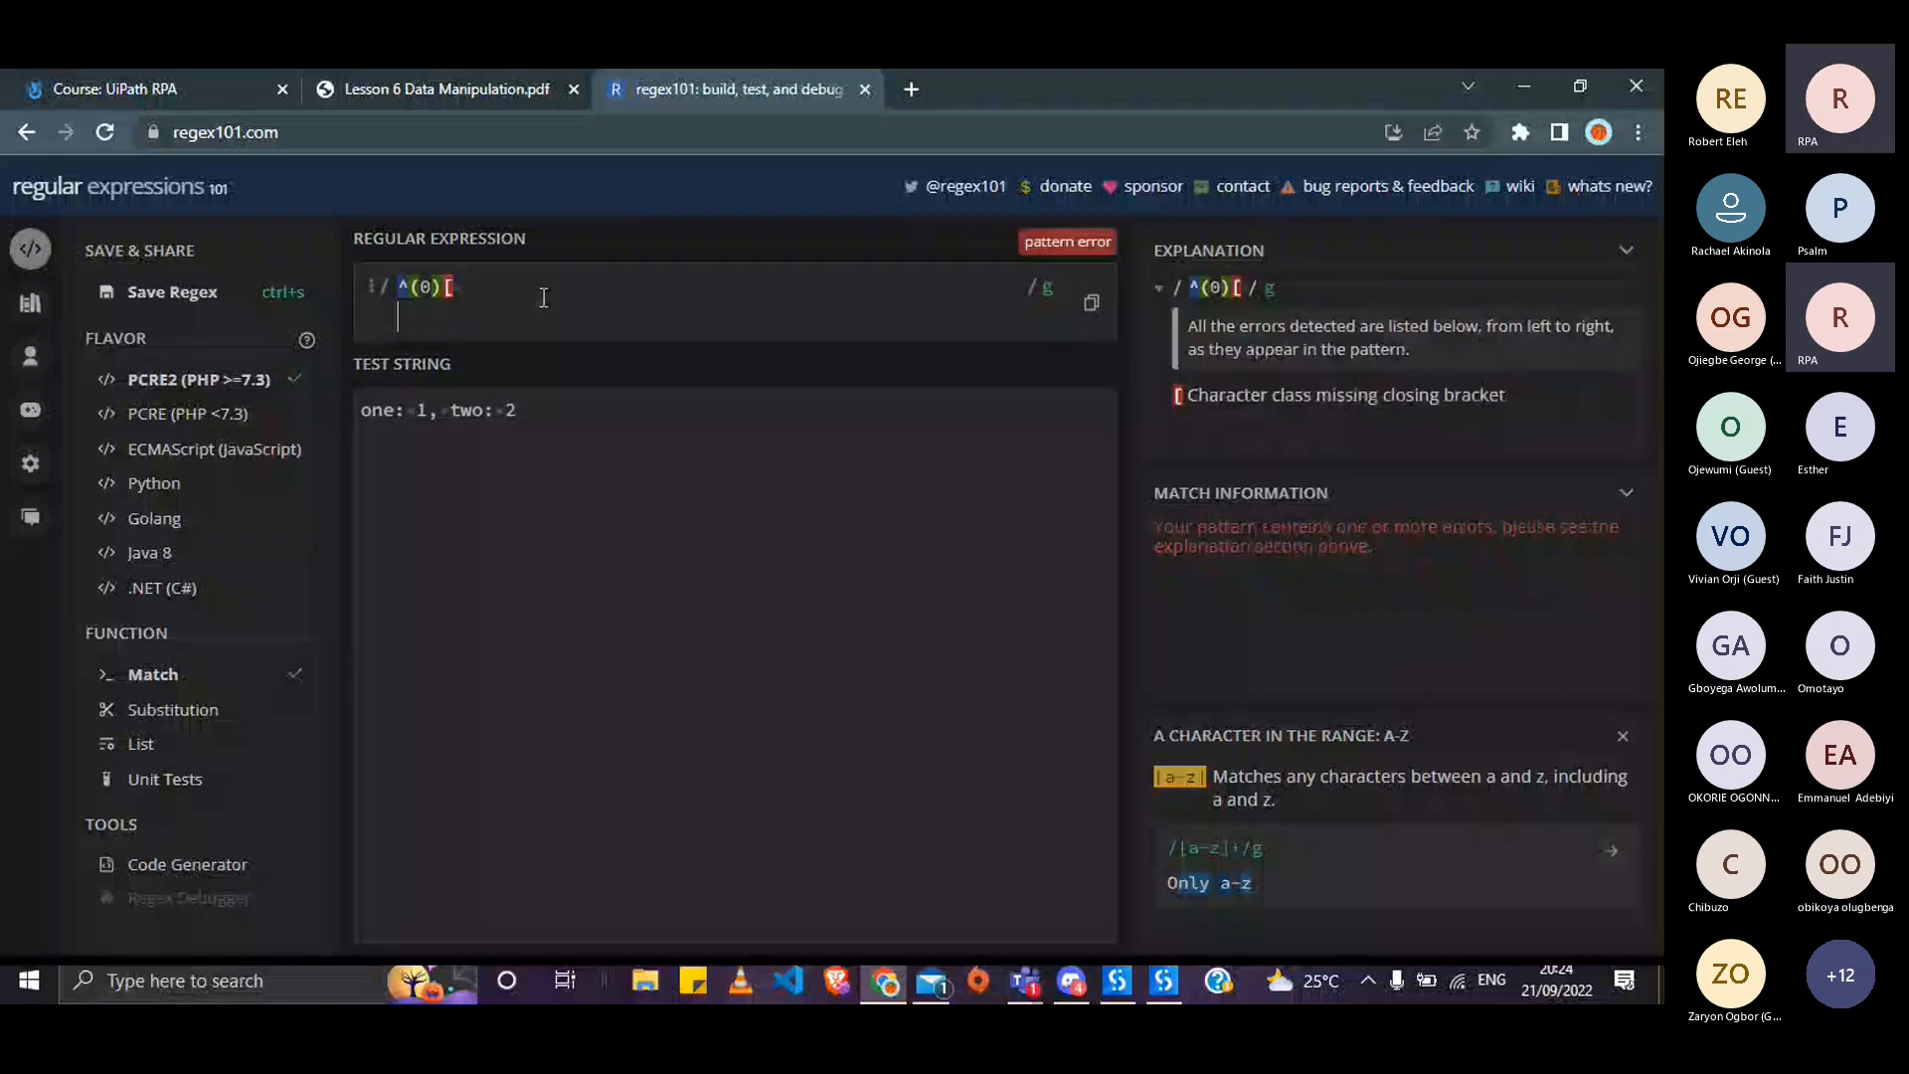
key(BackSpace)
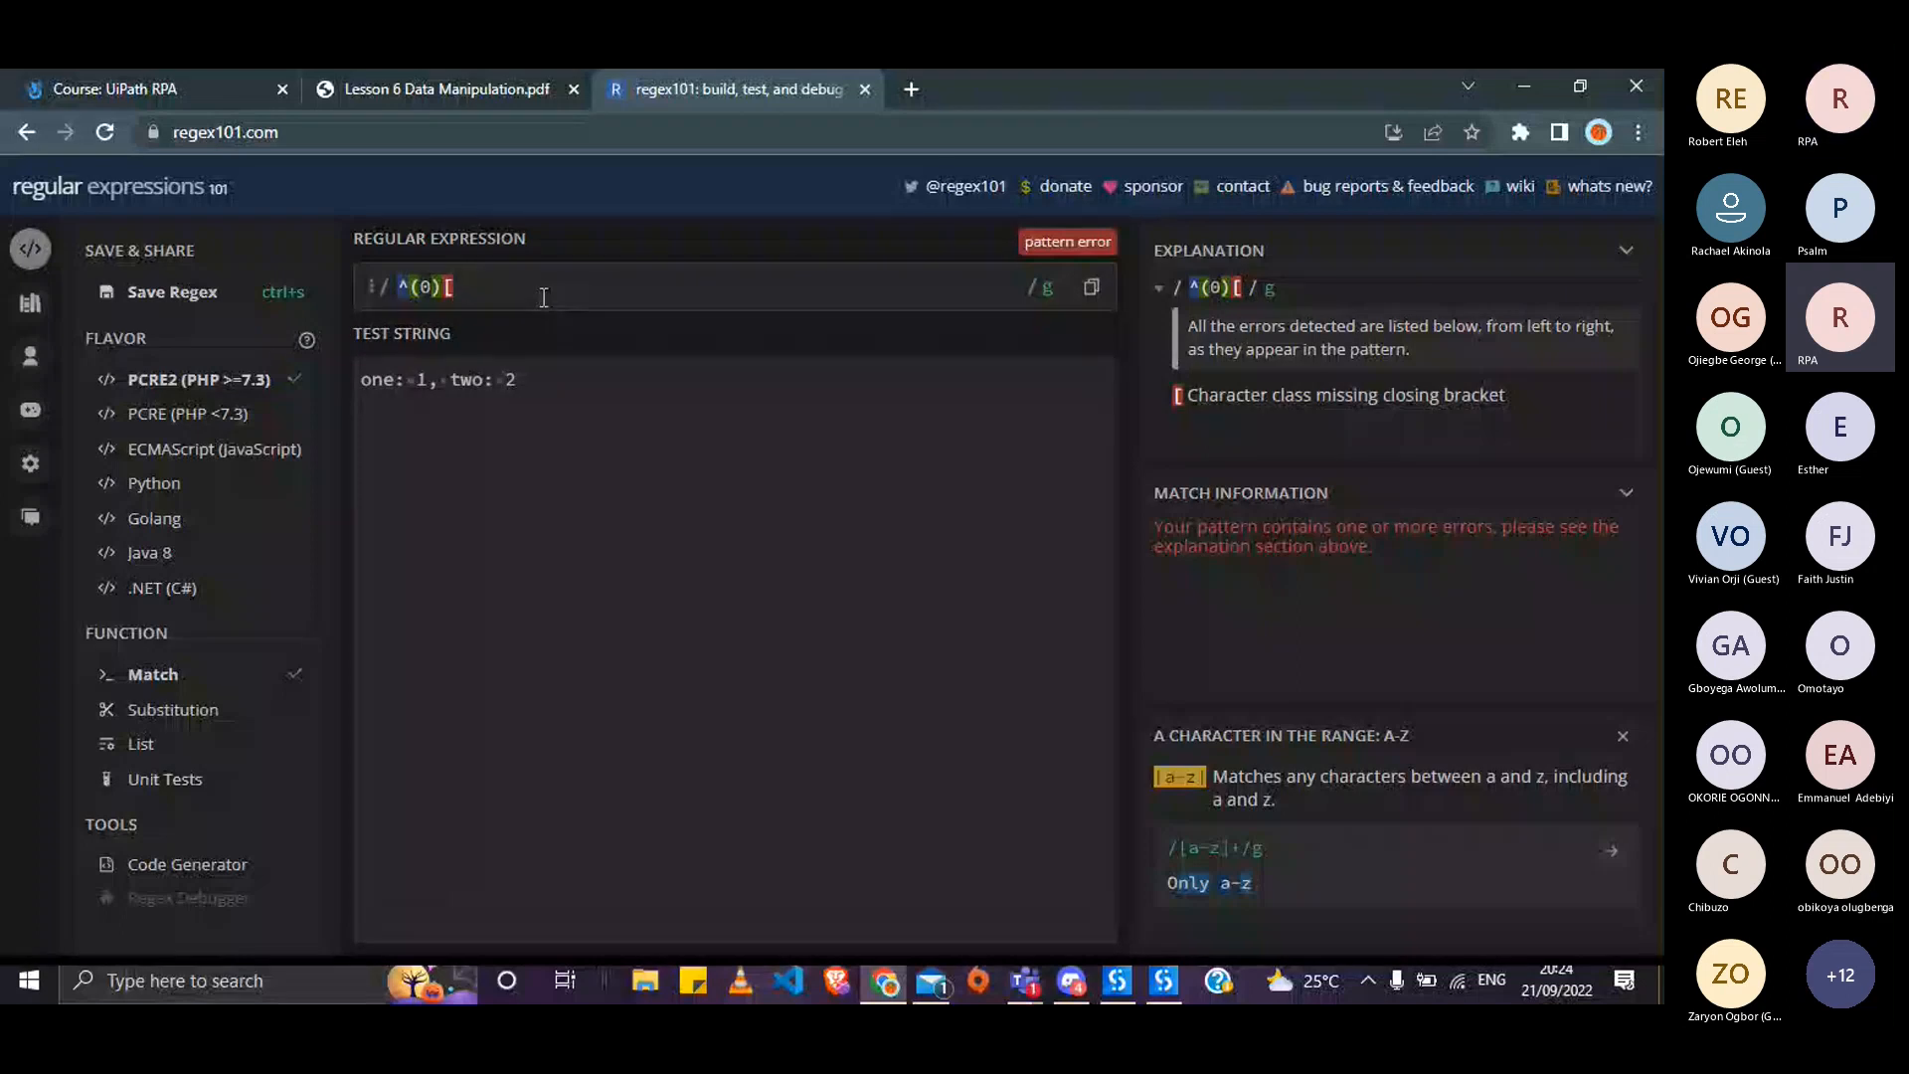
text(78)
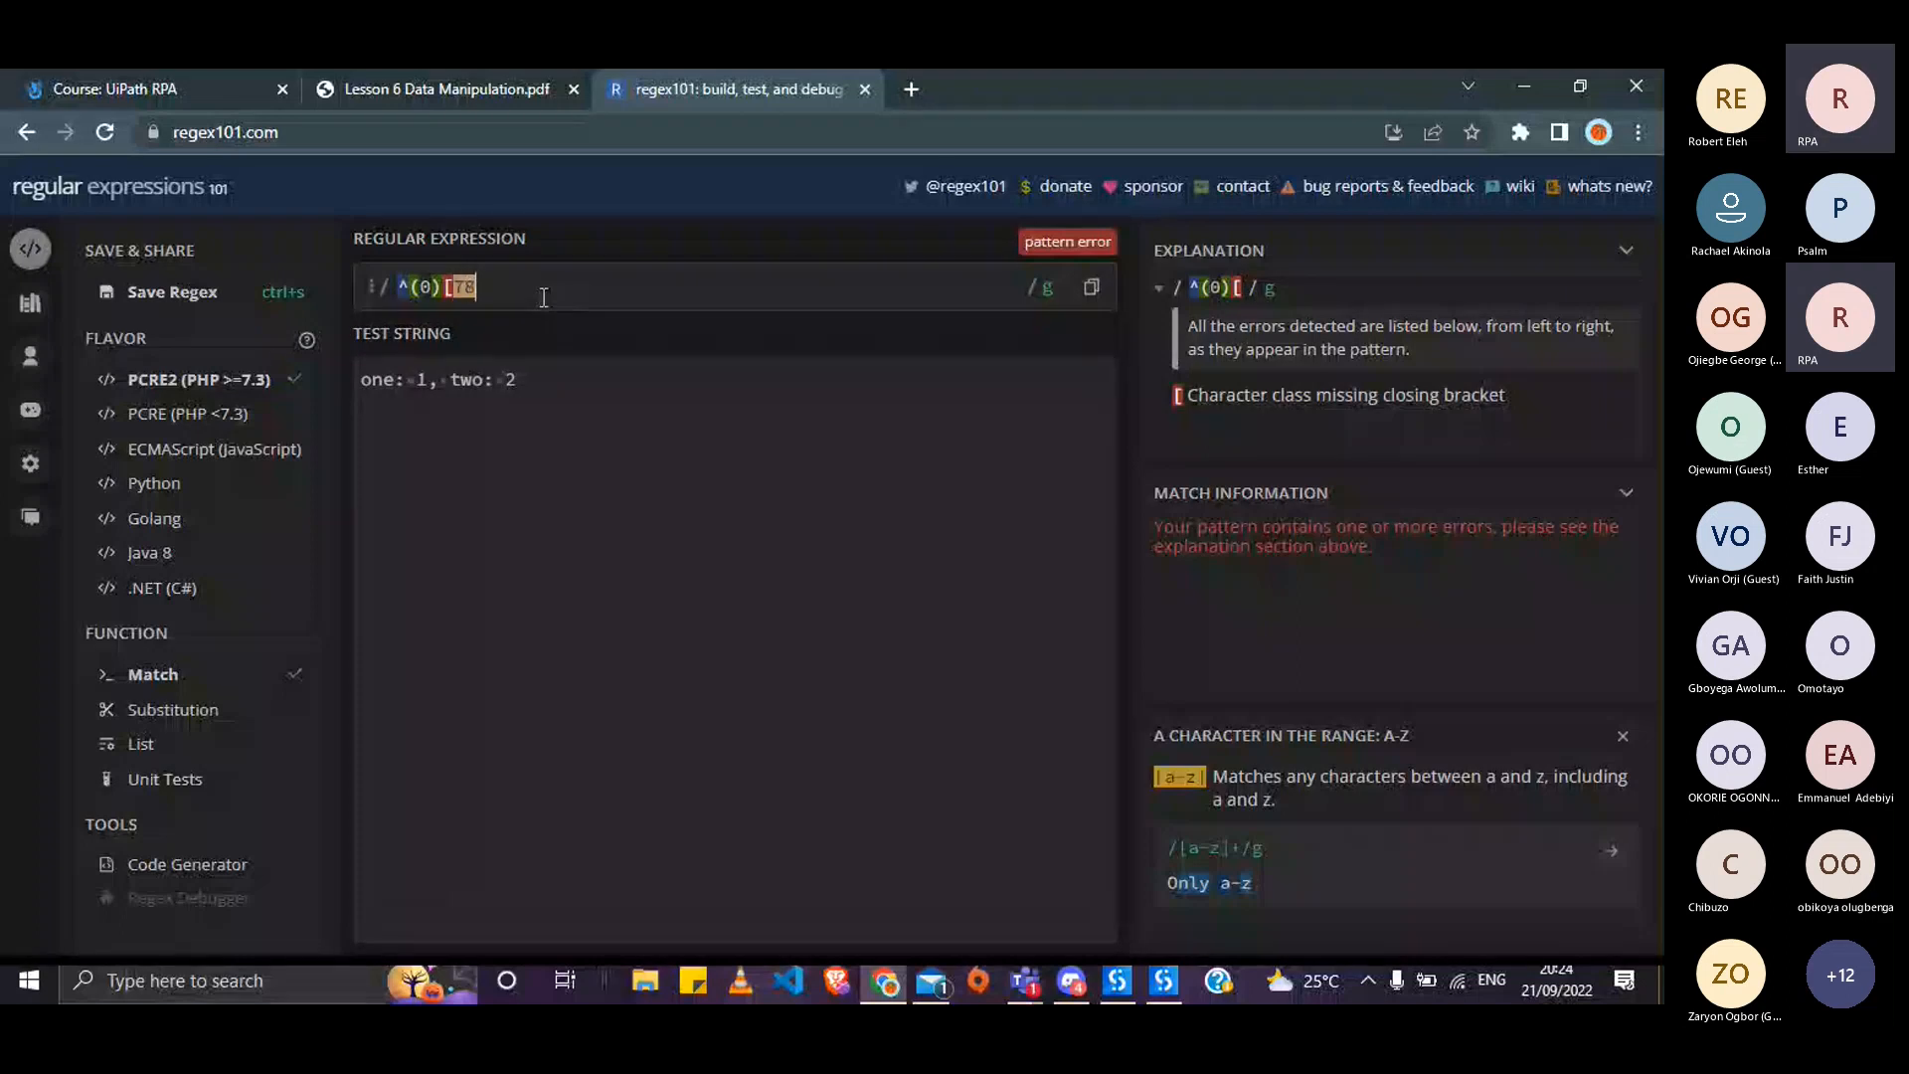
text(9])
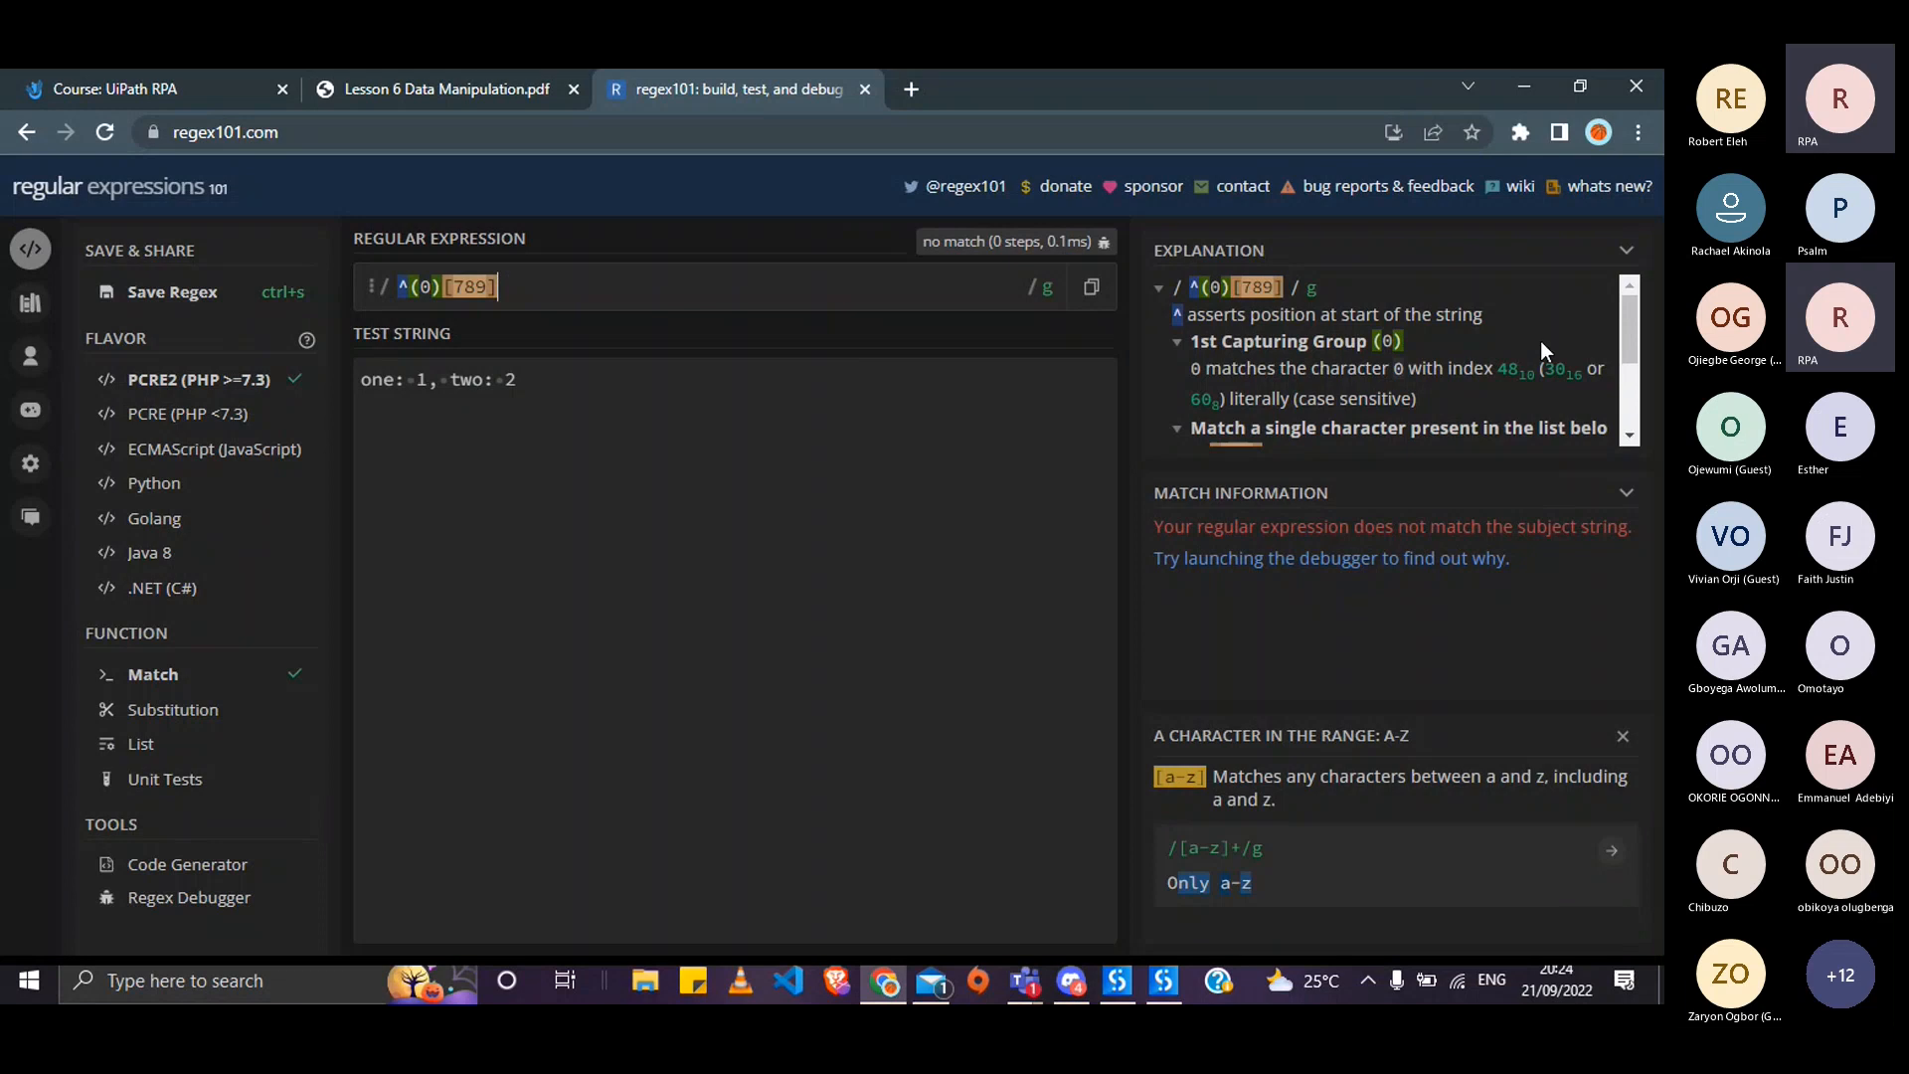
- Show the Common Tokens explanation for 'Exactly 3 of a' repetition
click(1623, 735)
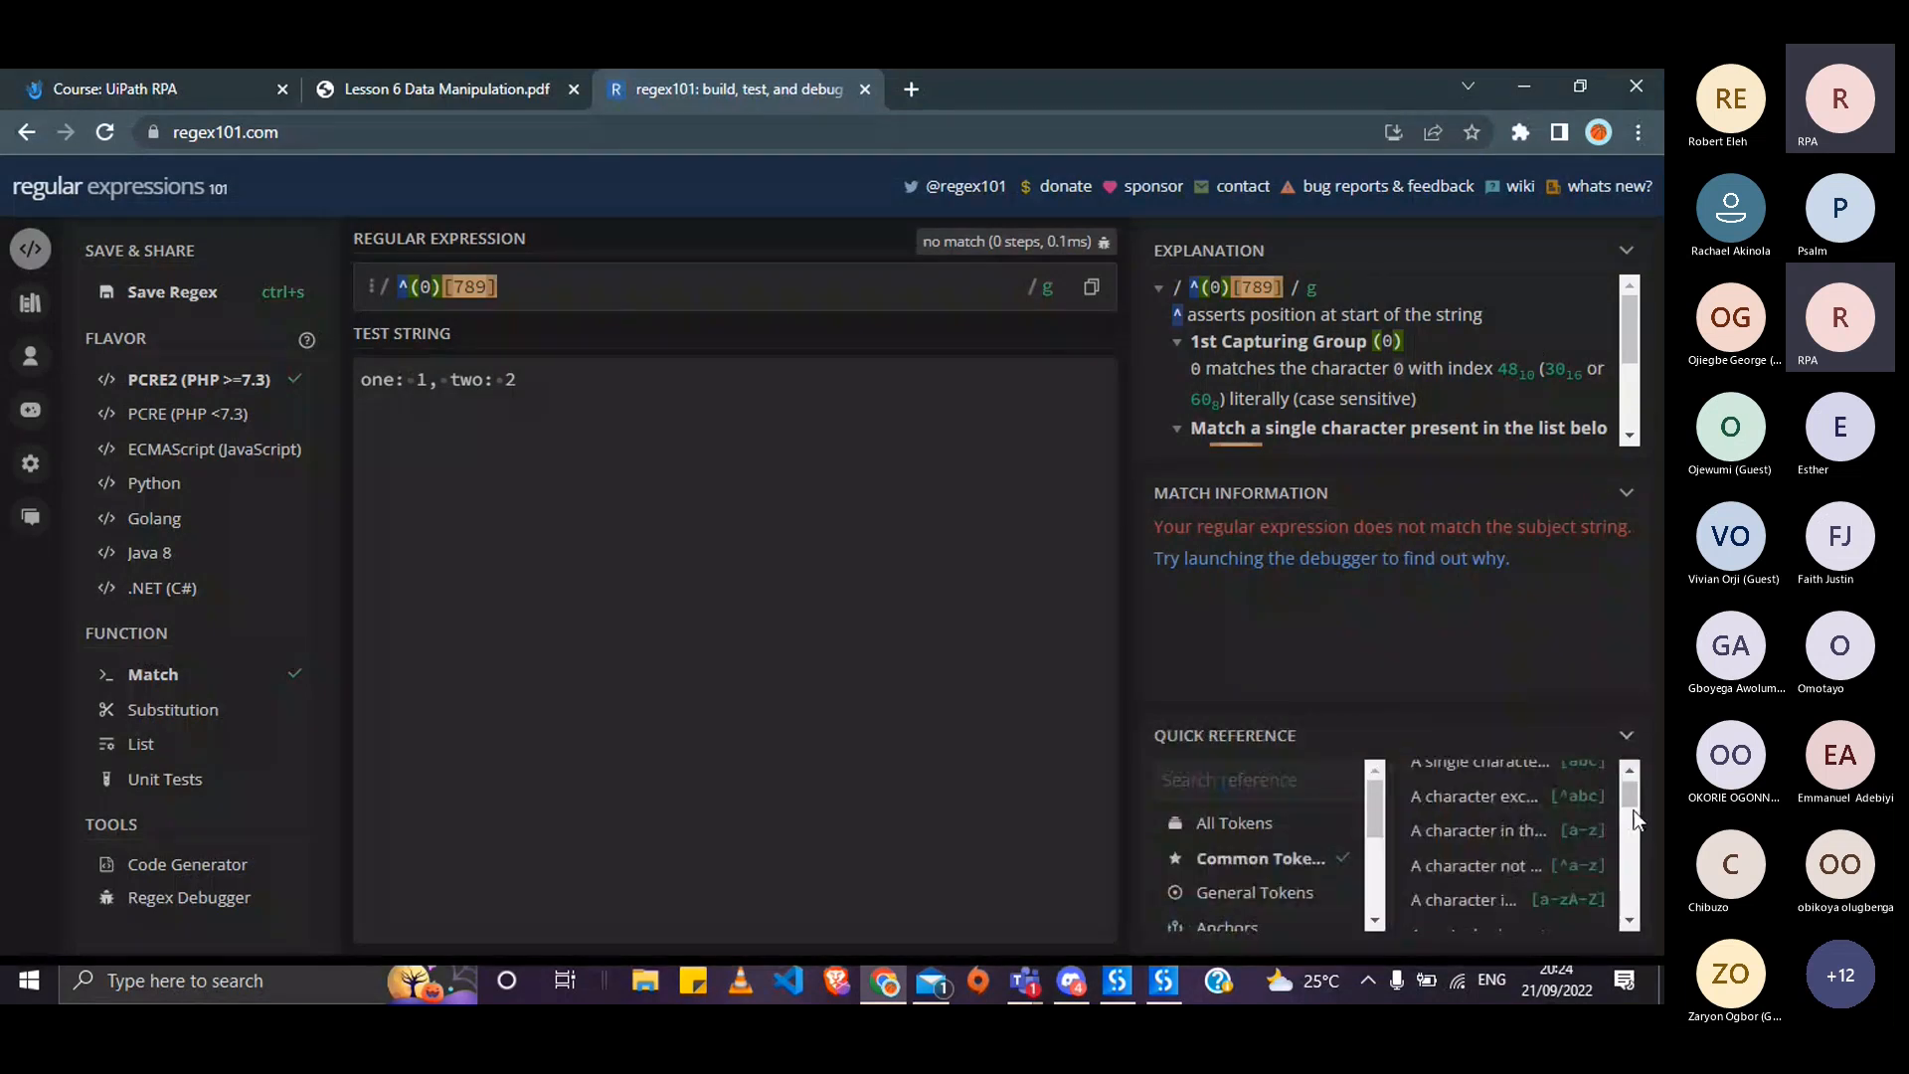
scroll(1634, 817, down, 2)
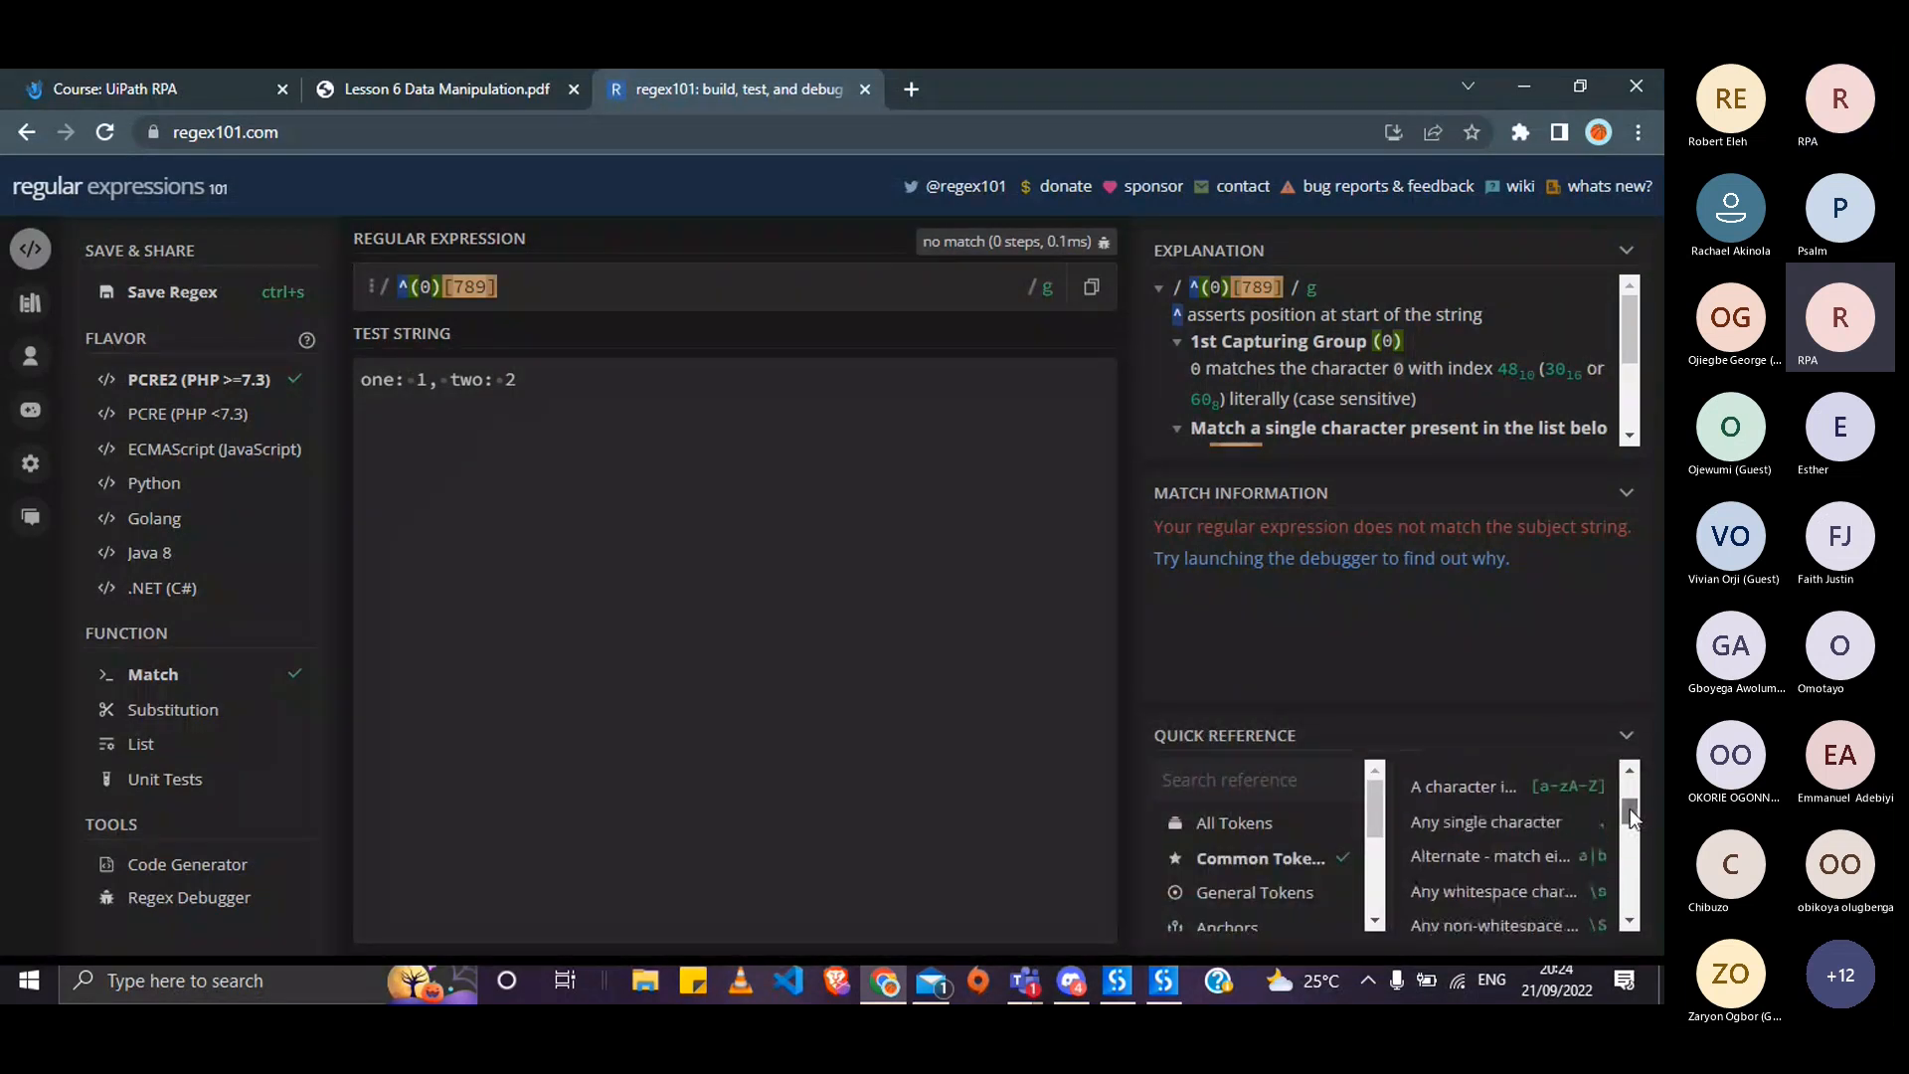
drag(1631, 810, 1628, 888)
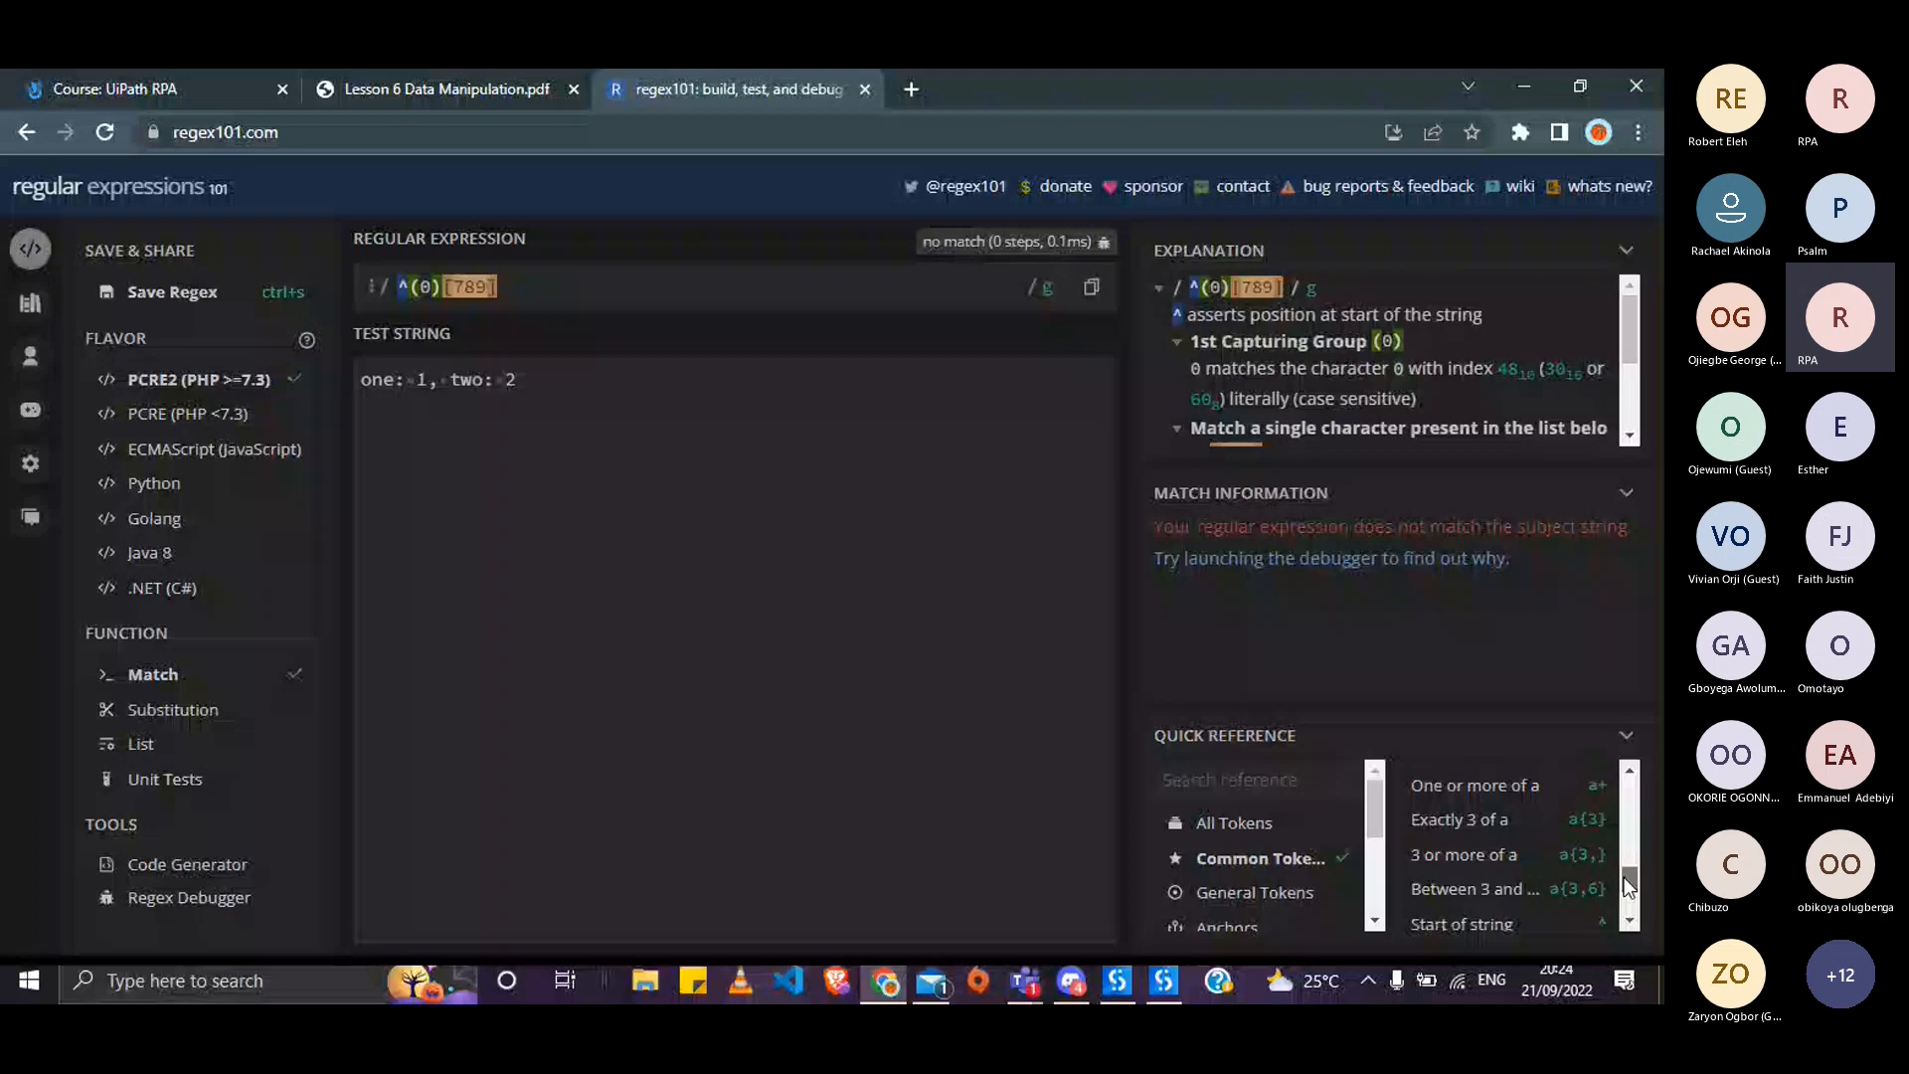
drag(1624, 877, 1621, 875)
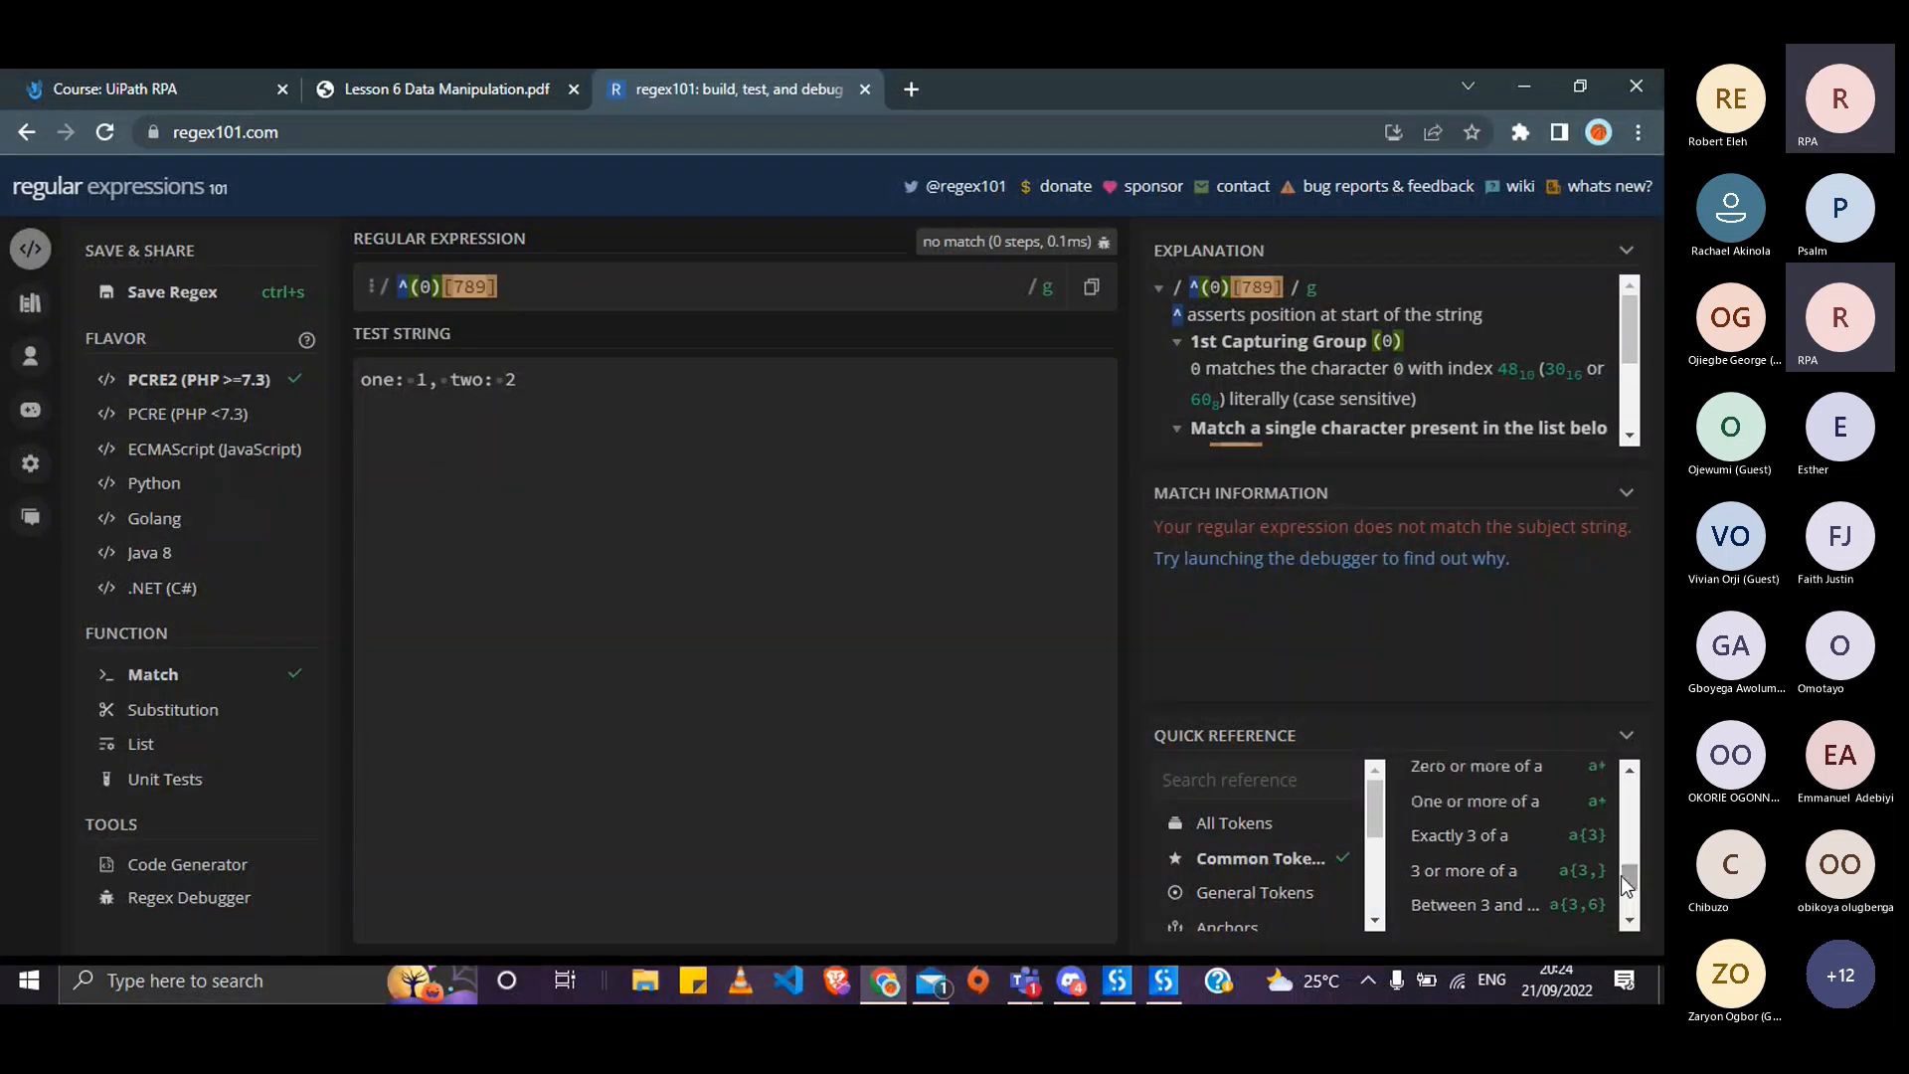
click(1494, 833)
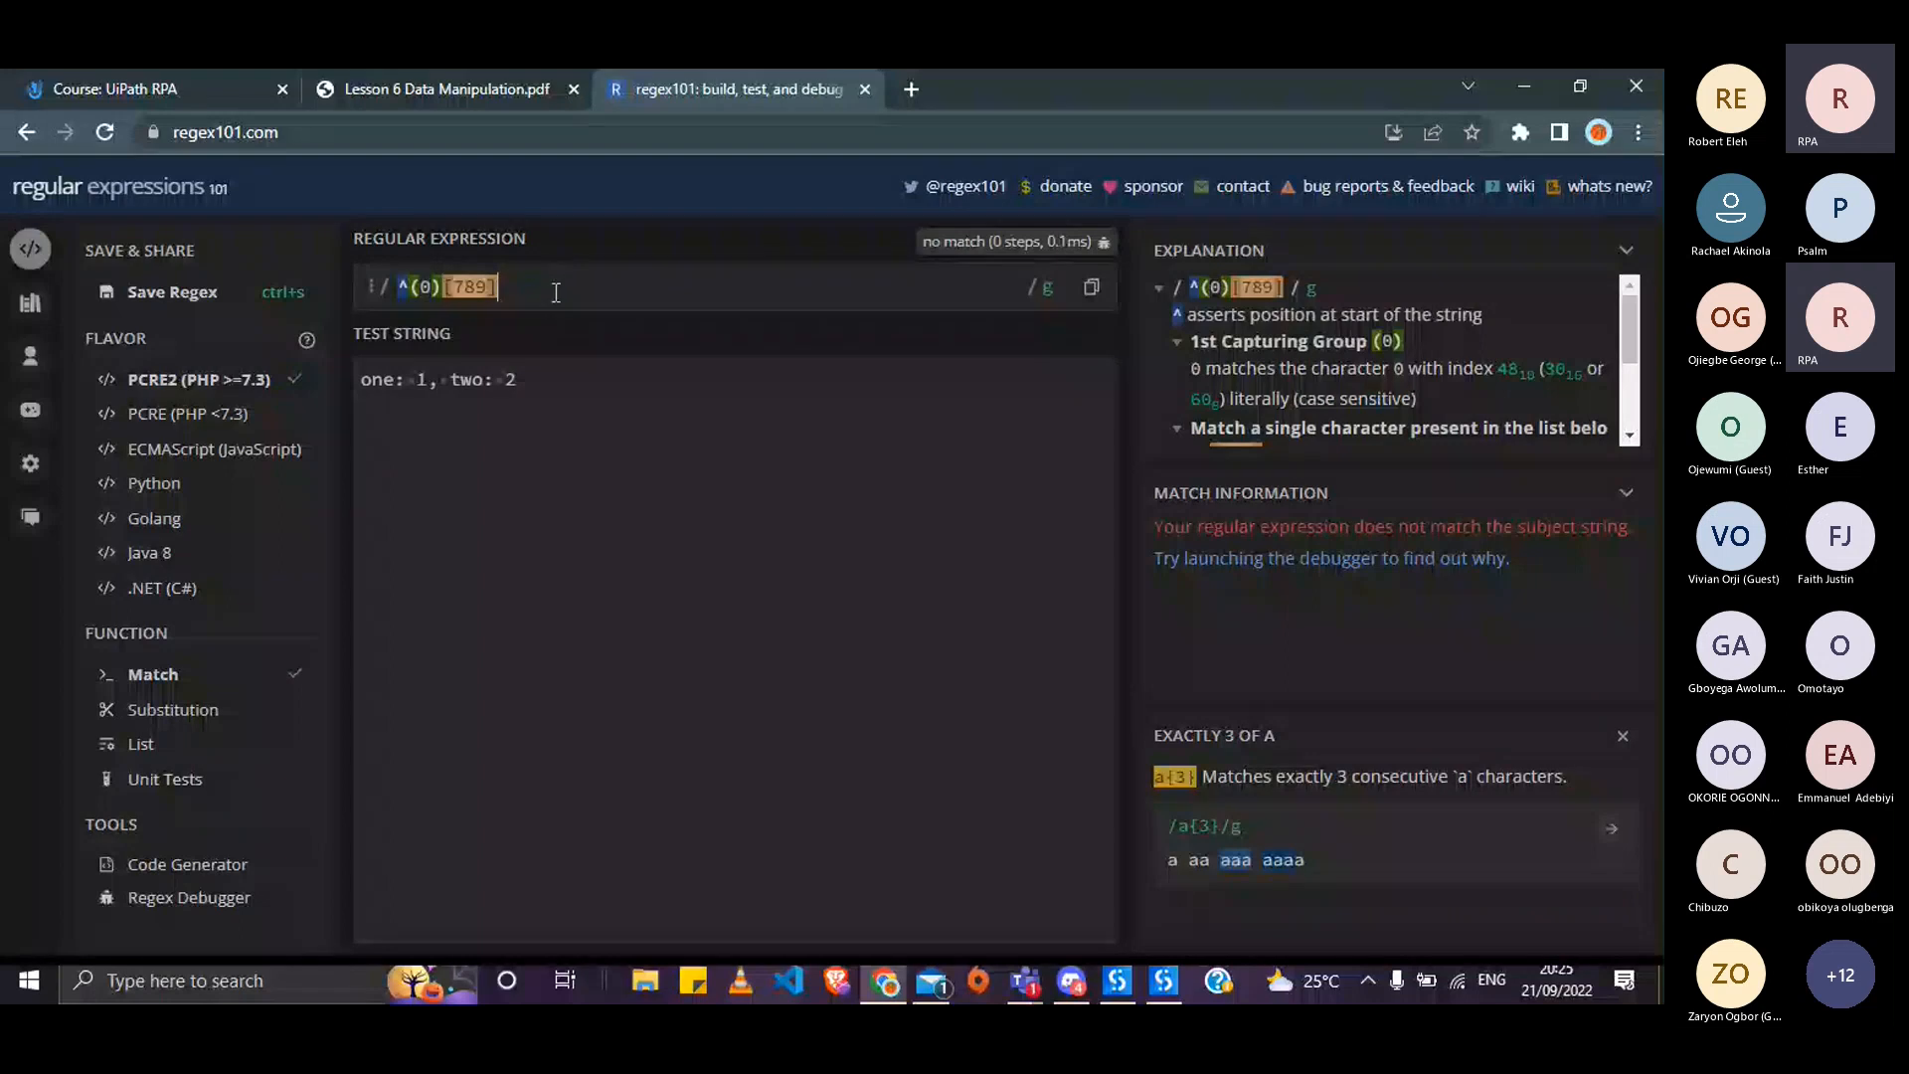
- Add \d{9} to the end of the regex so it reads ^(0)[789]\d{9}
text(\)
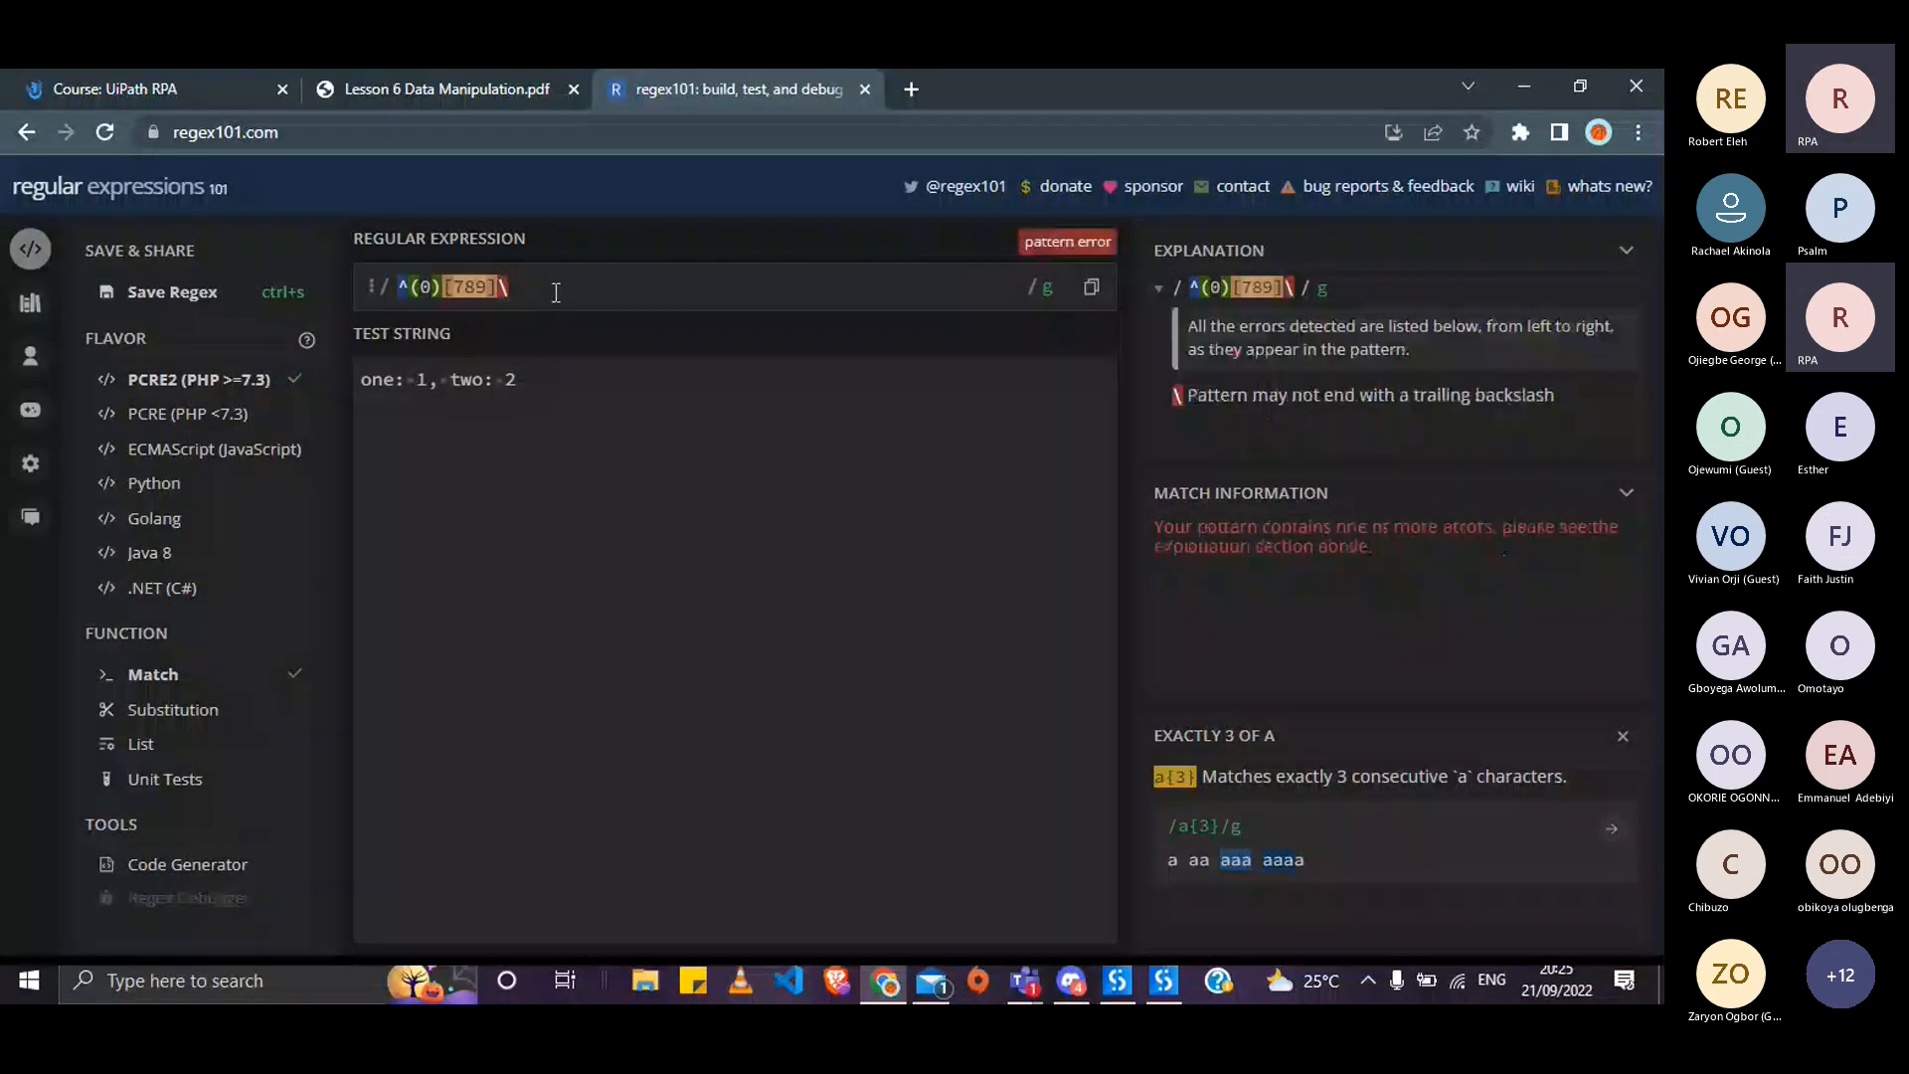
text(d)
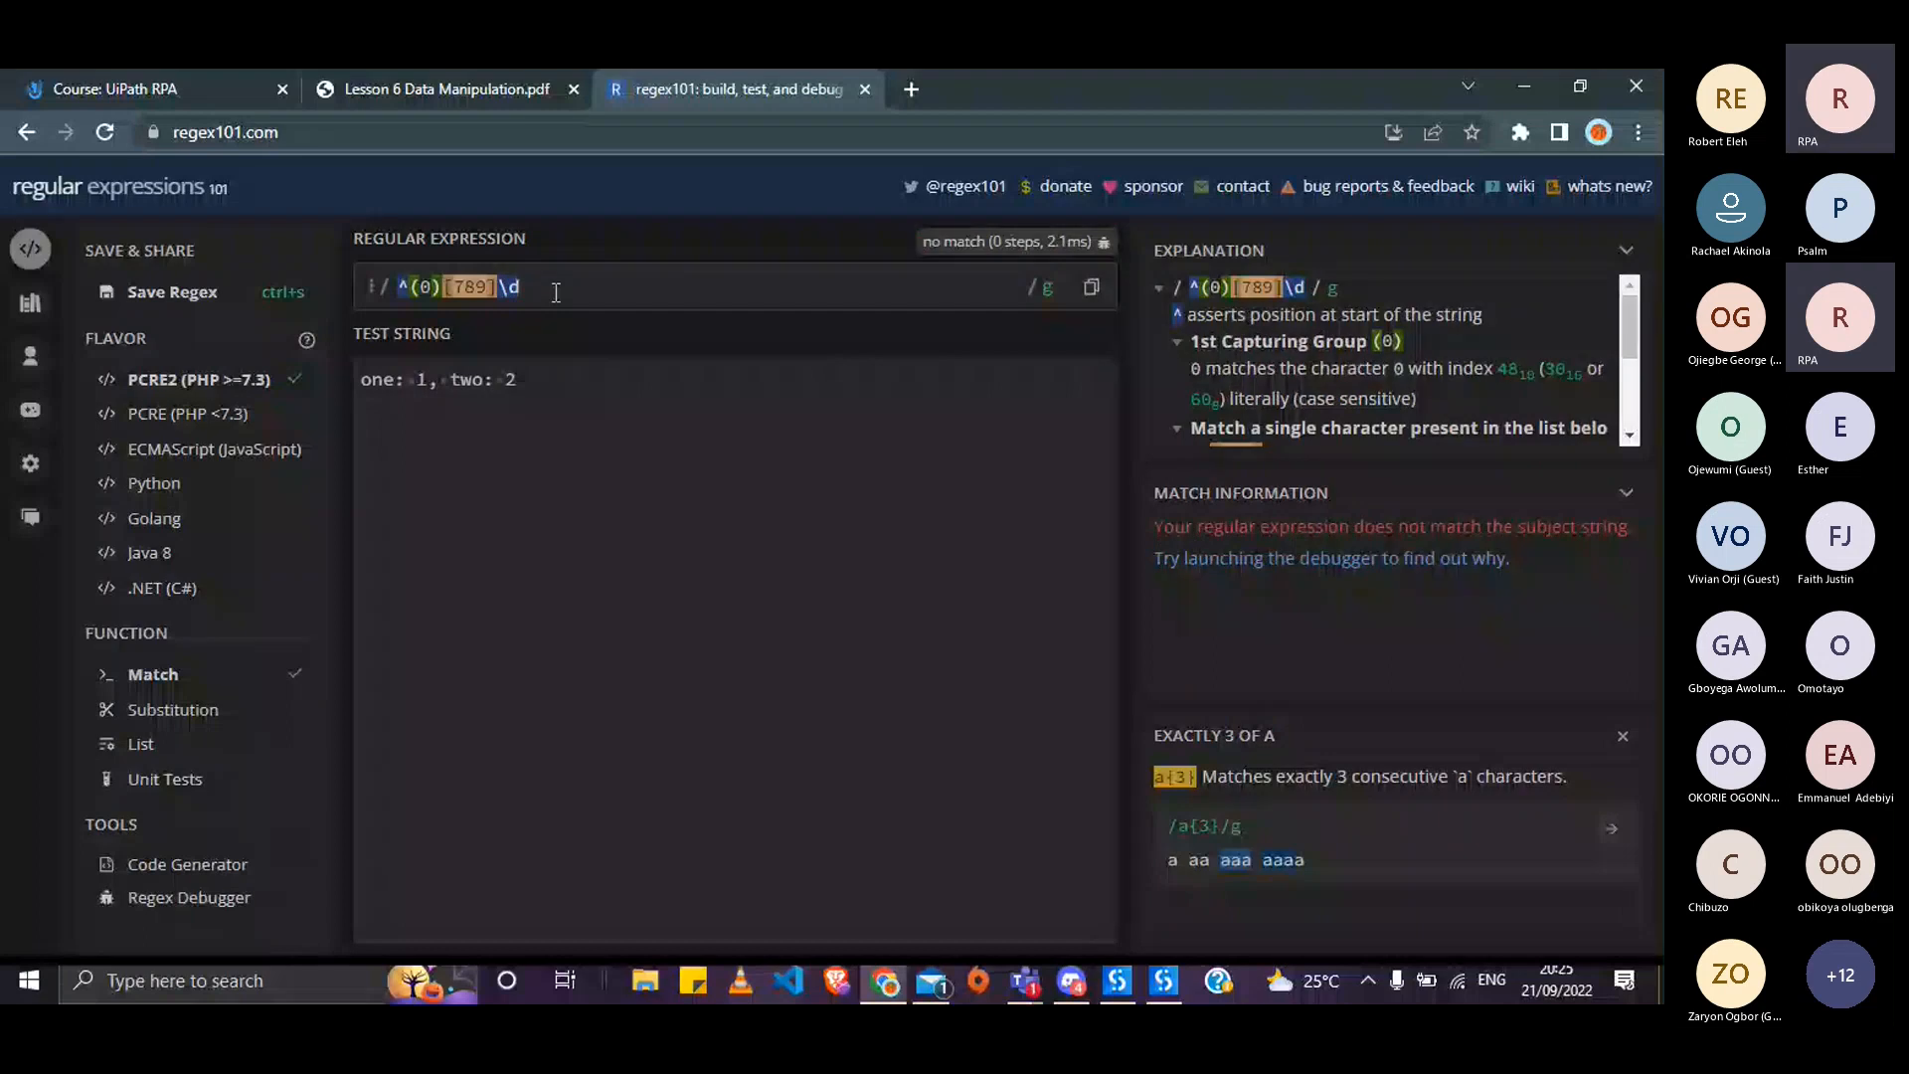
text({9)
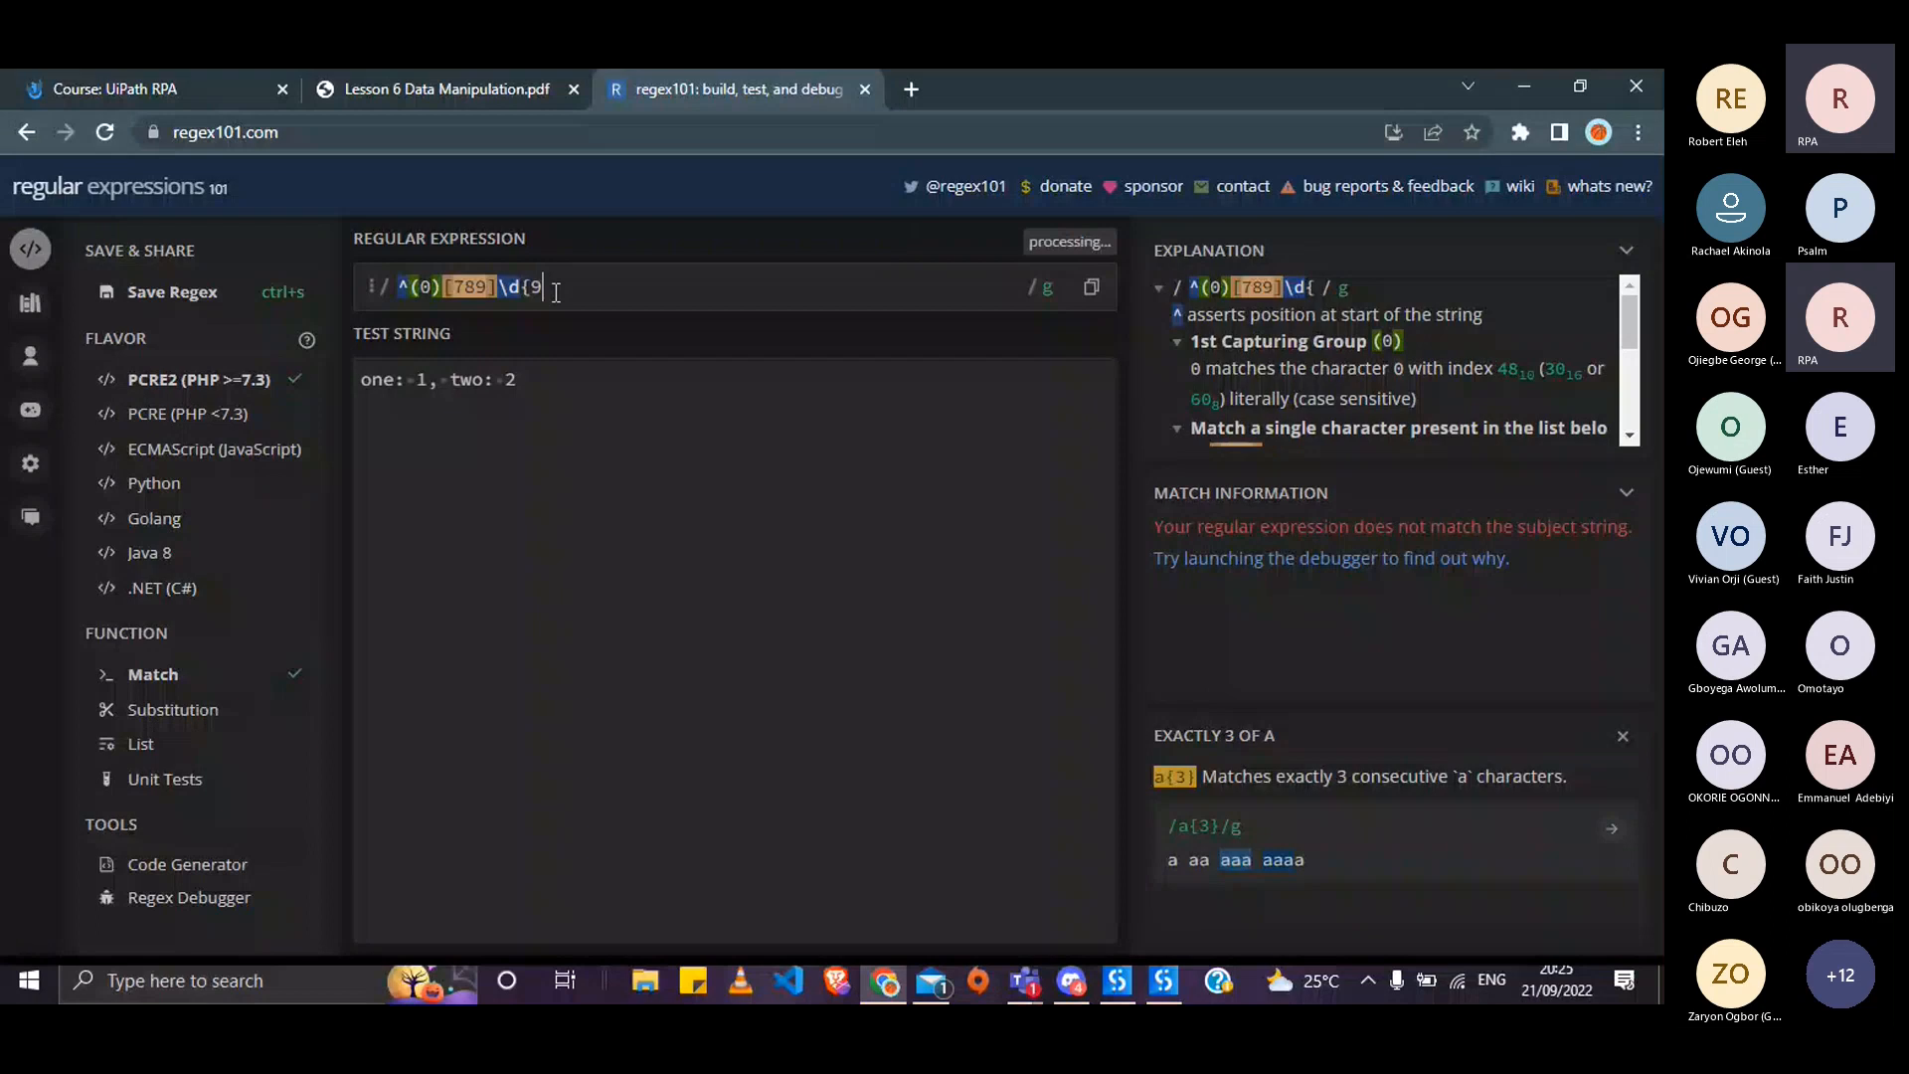
text(})
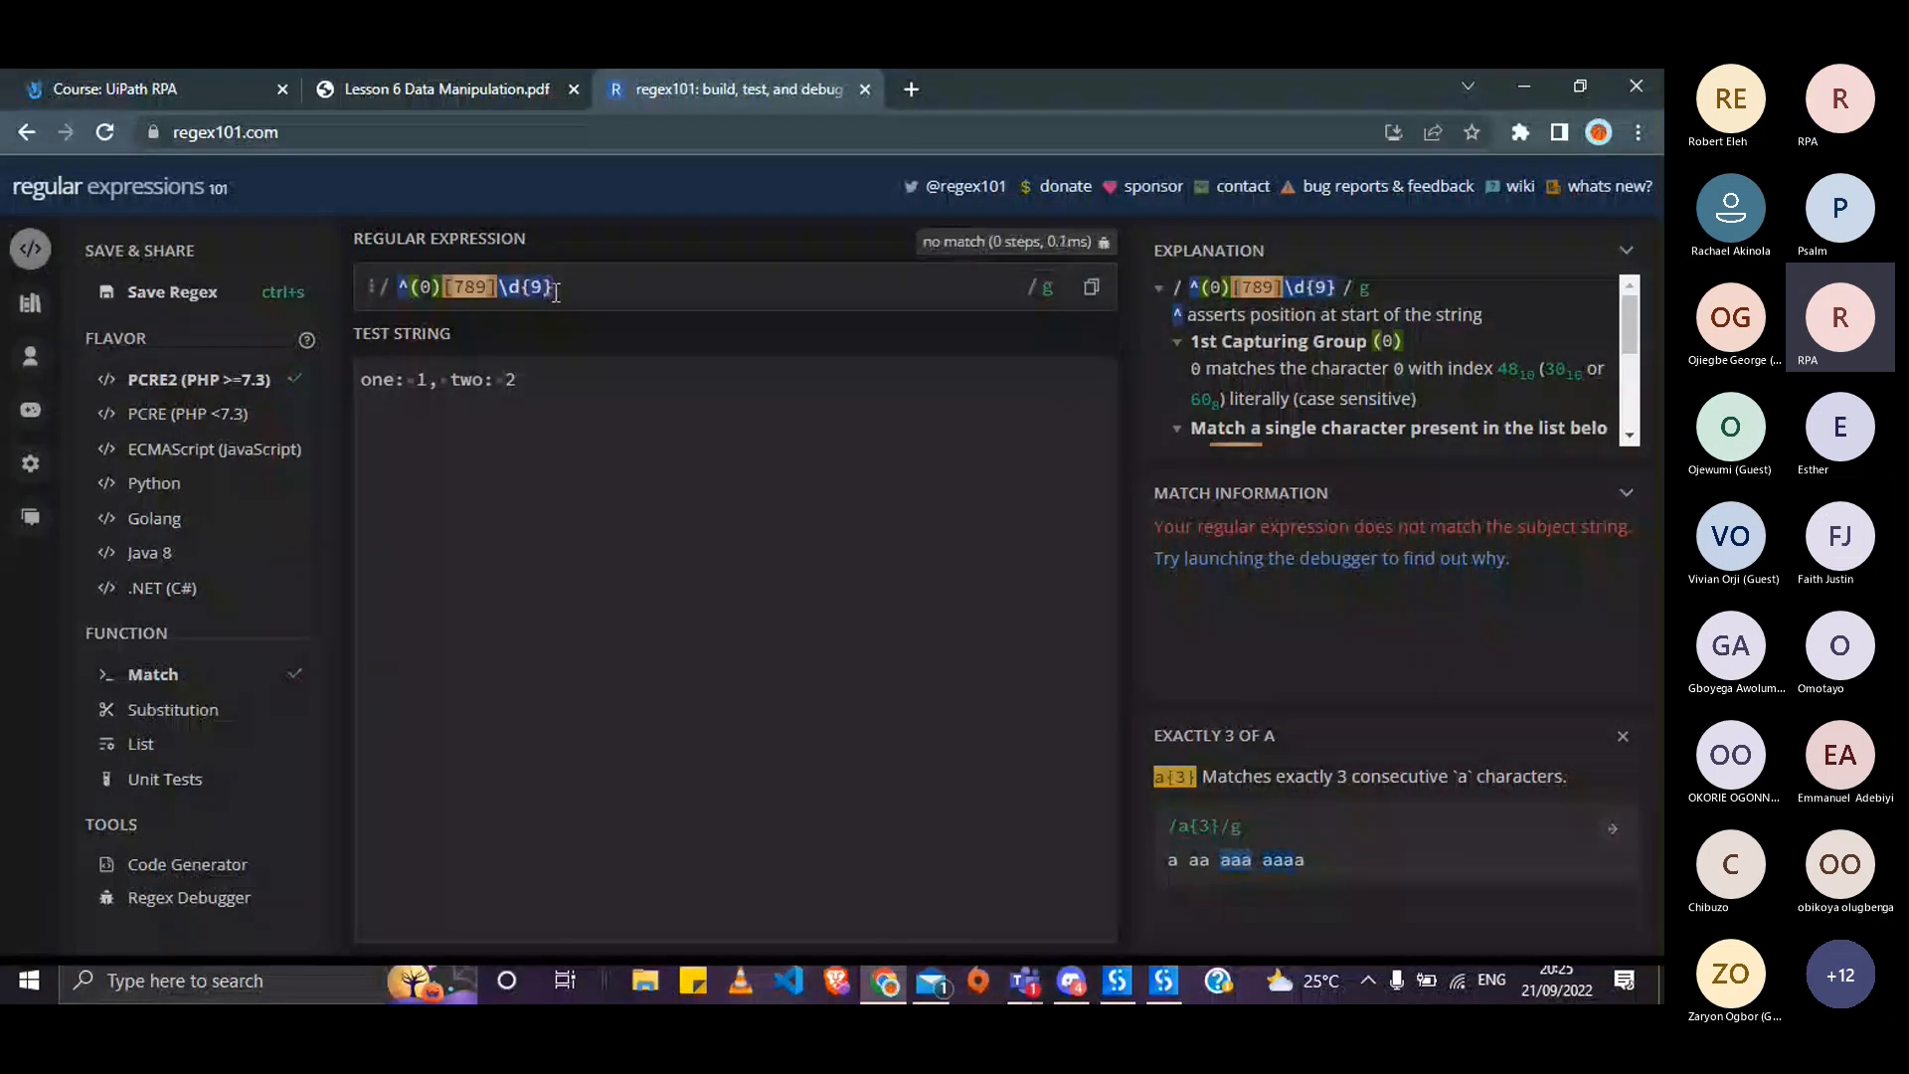
click(545, 384)
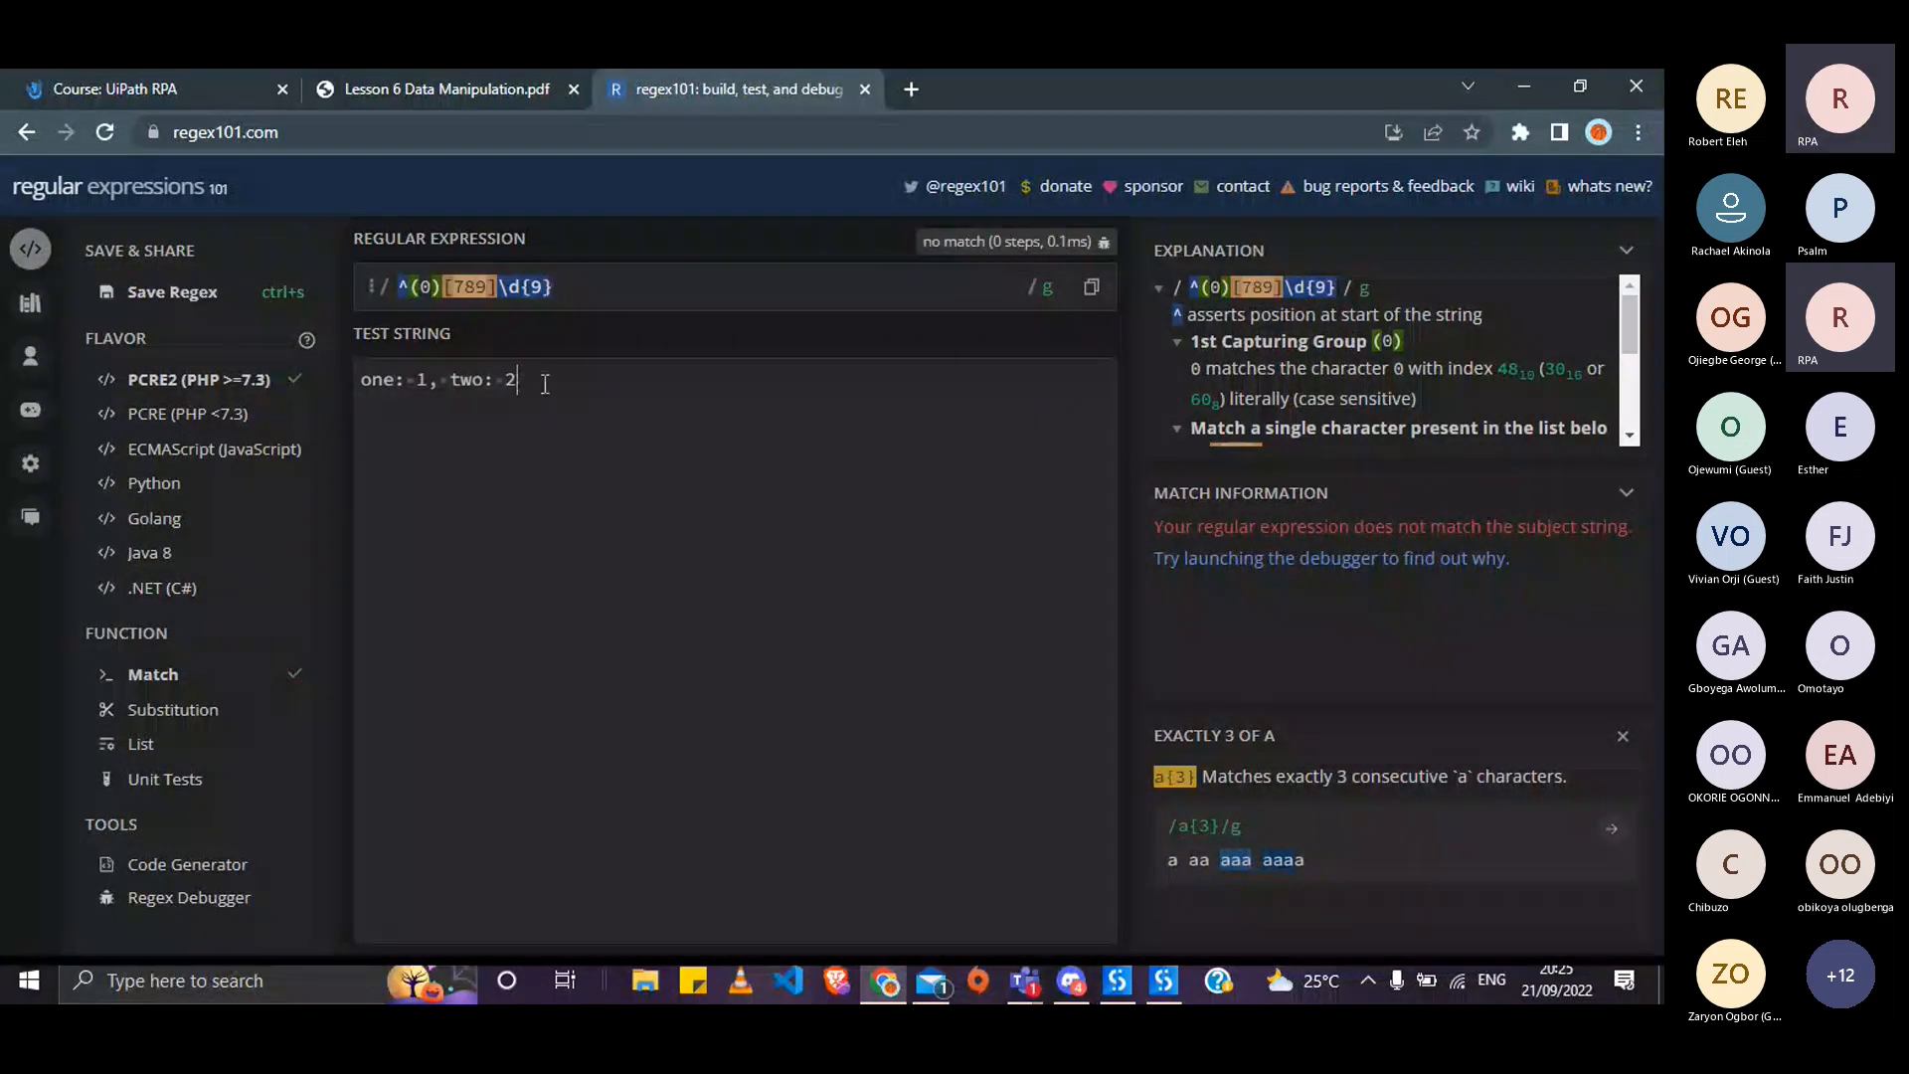
- Replace the test text with an 11-digit sample number starting 080, then return to UiPath Studio
key(BackSpace)
key(BackSpace)
key(BackSpace)
key(BackSpace)
key(BackSpace)
key(BackSpace)
key(BackSpace)
key(BackSpace)
key(BackSpace)
key(BackSpace)
key(BackSpace)
key(BackSpace)
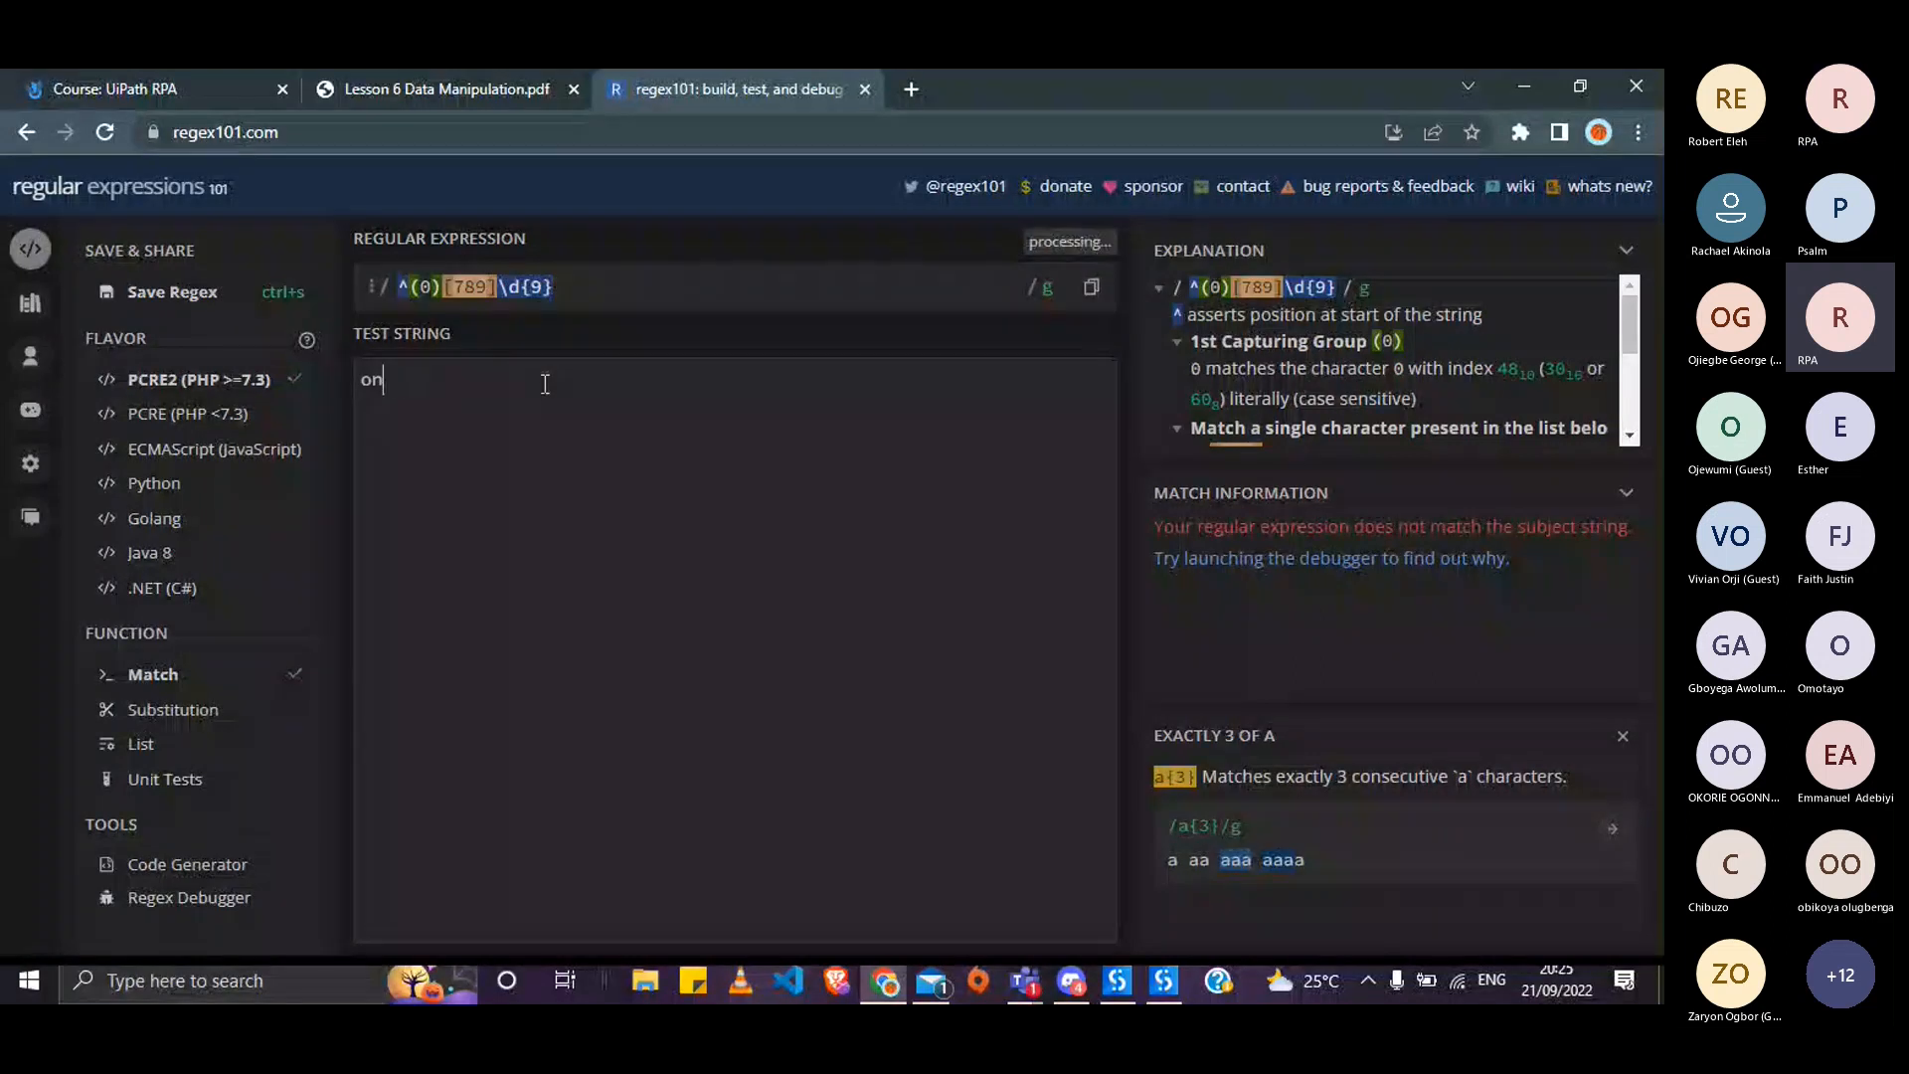
key(BackSpace)
key(BackSpace)
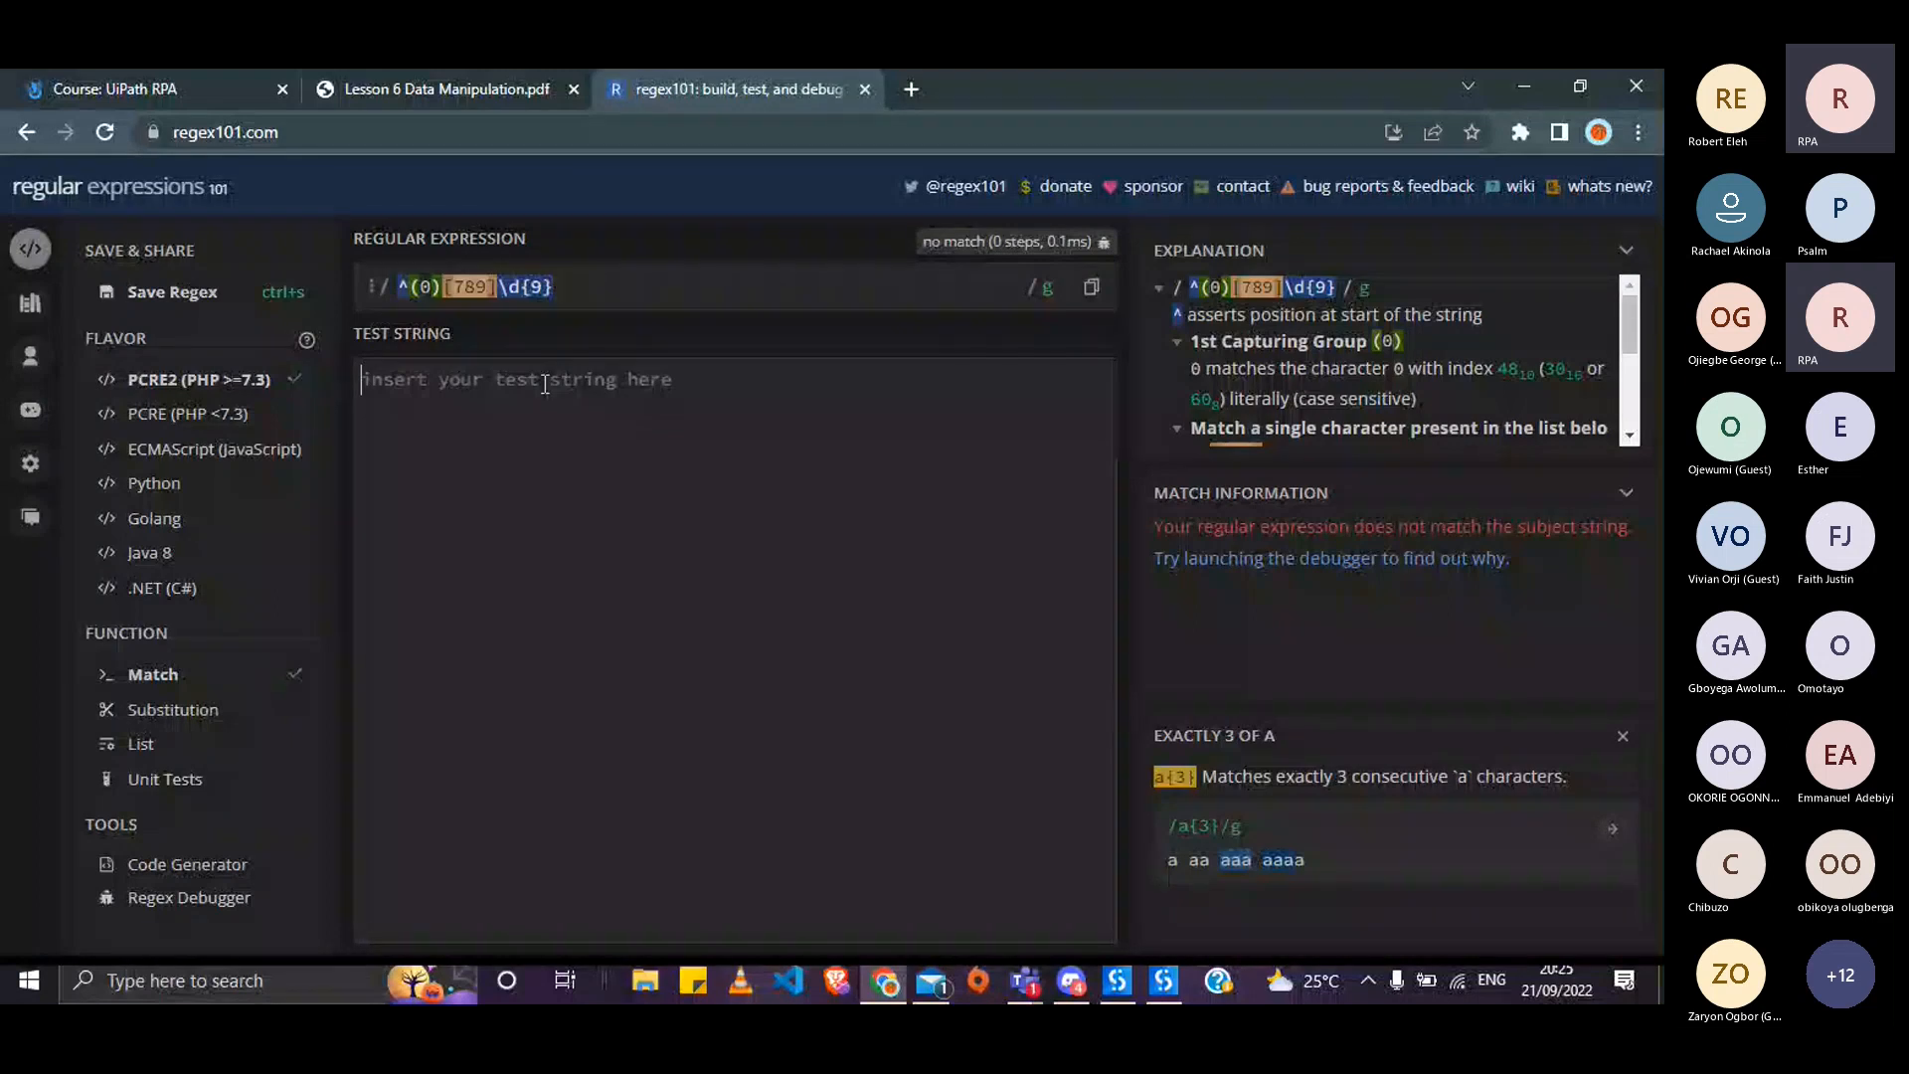
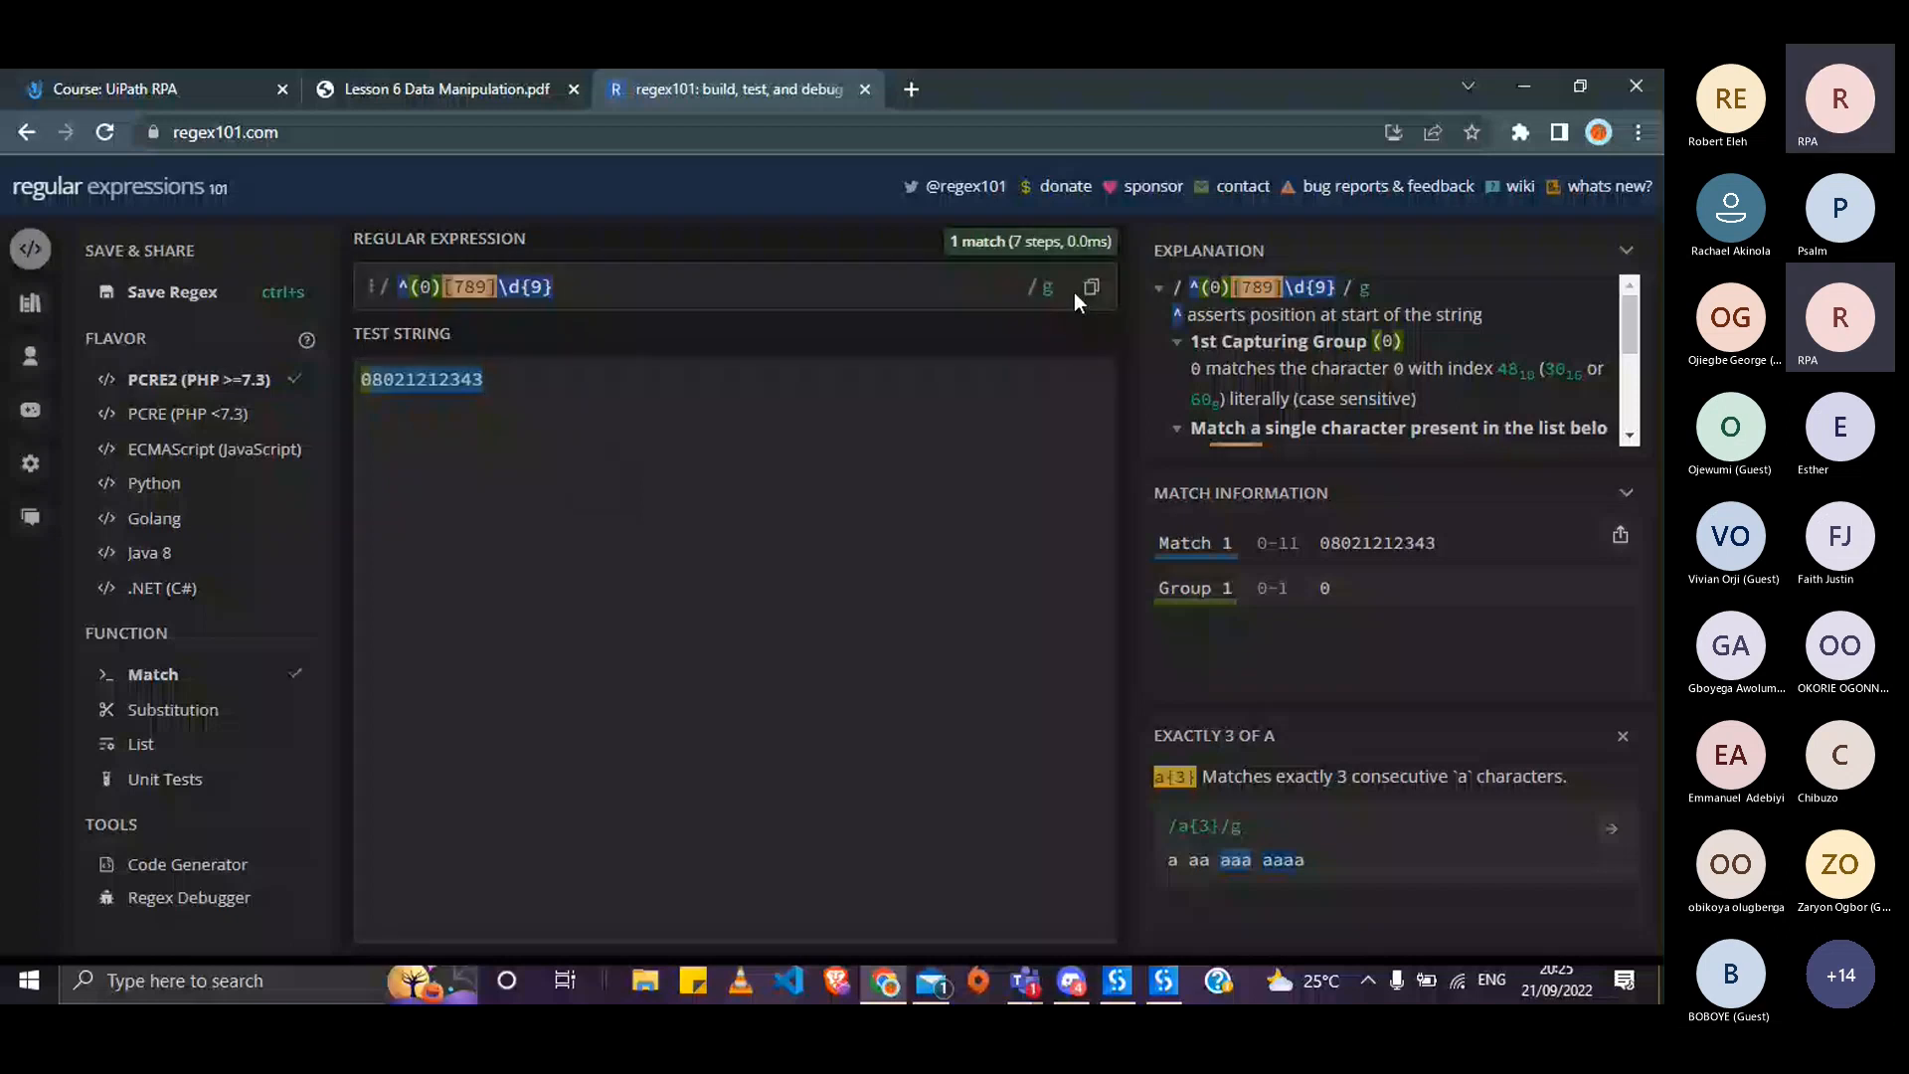
key(alt+Tab)
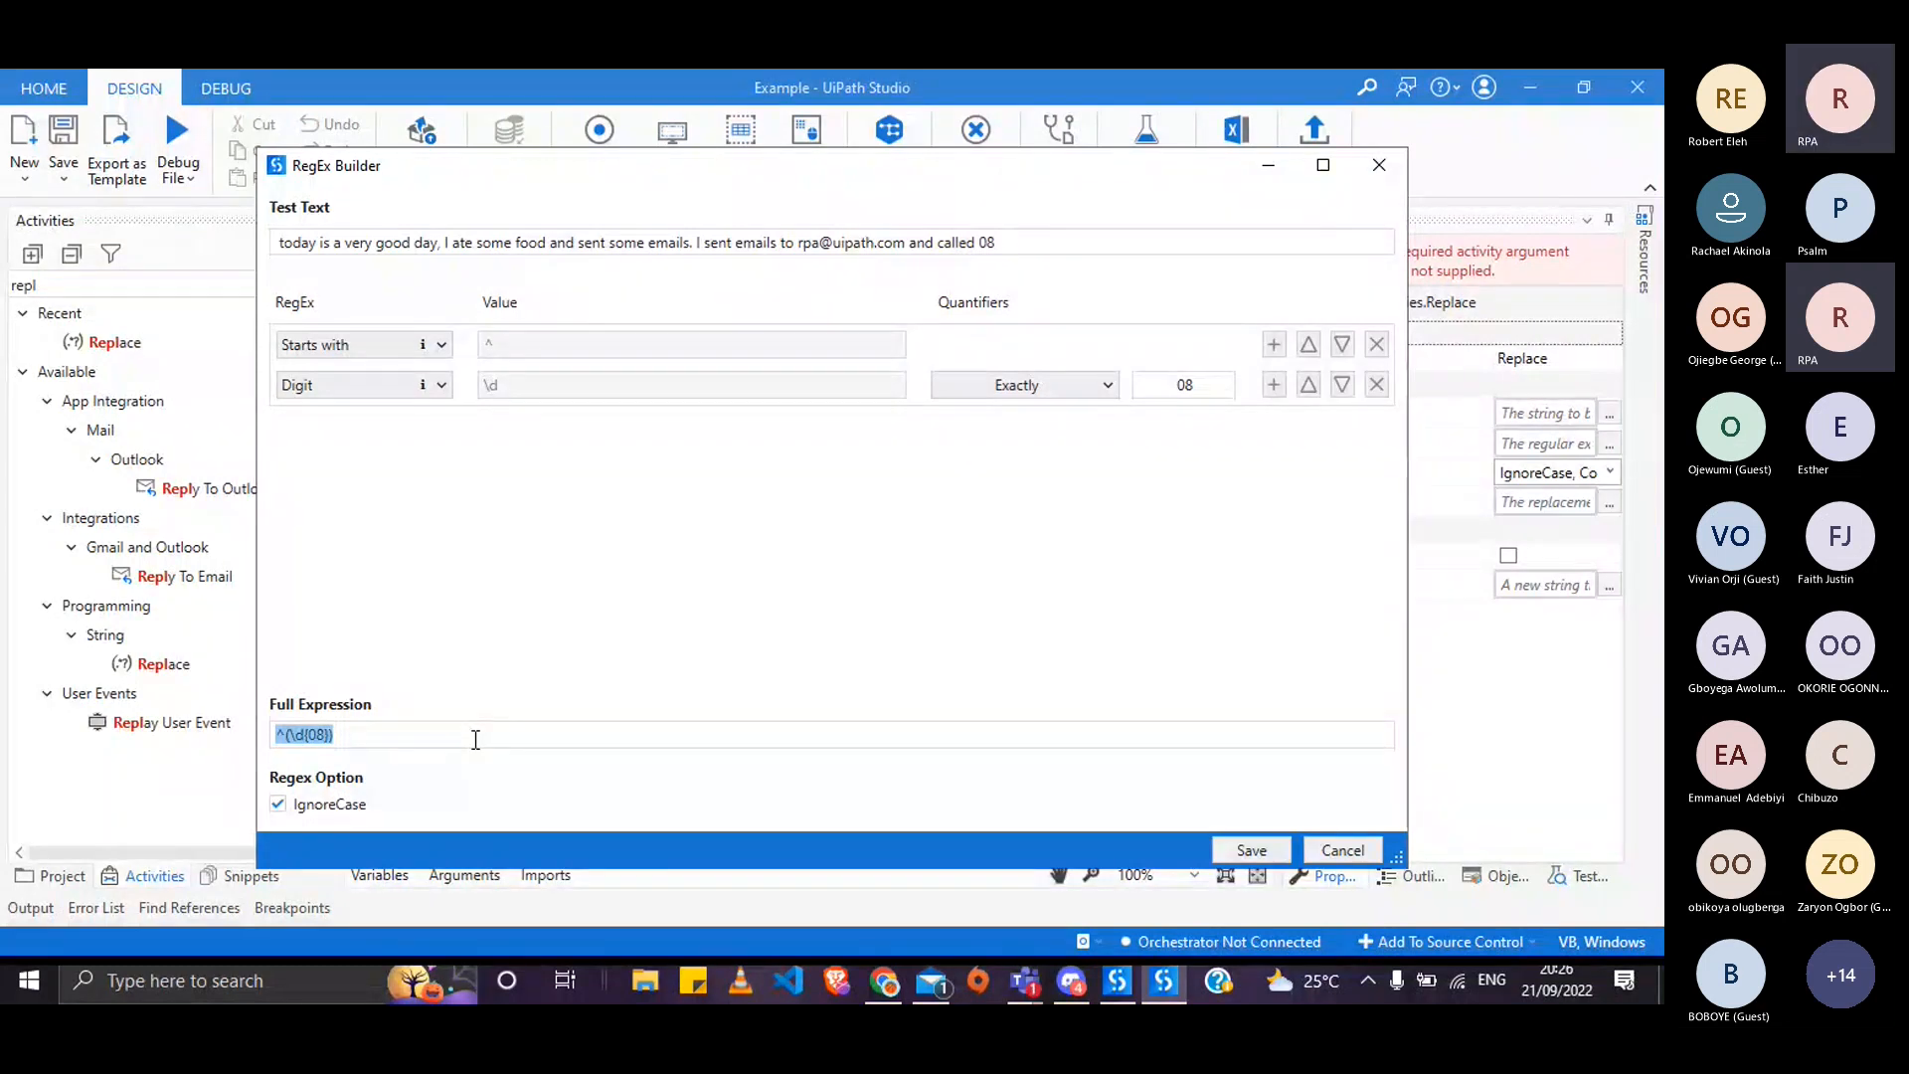
click(475, 739)
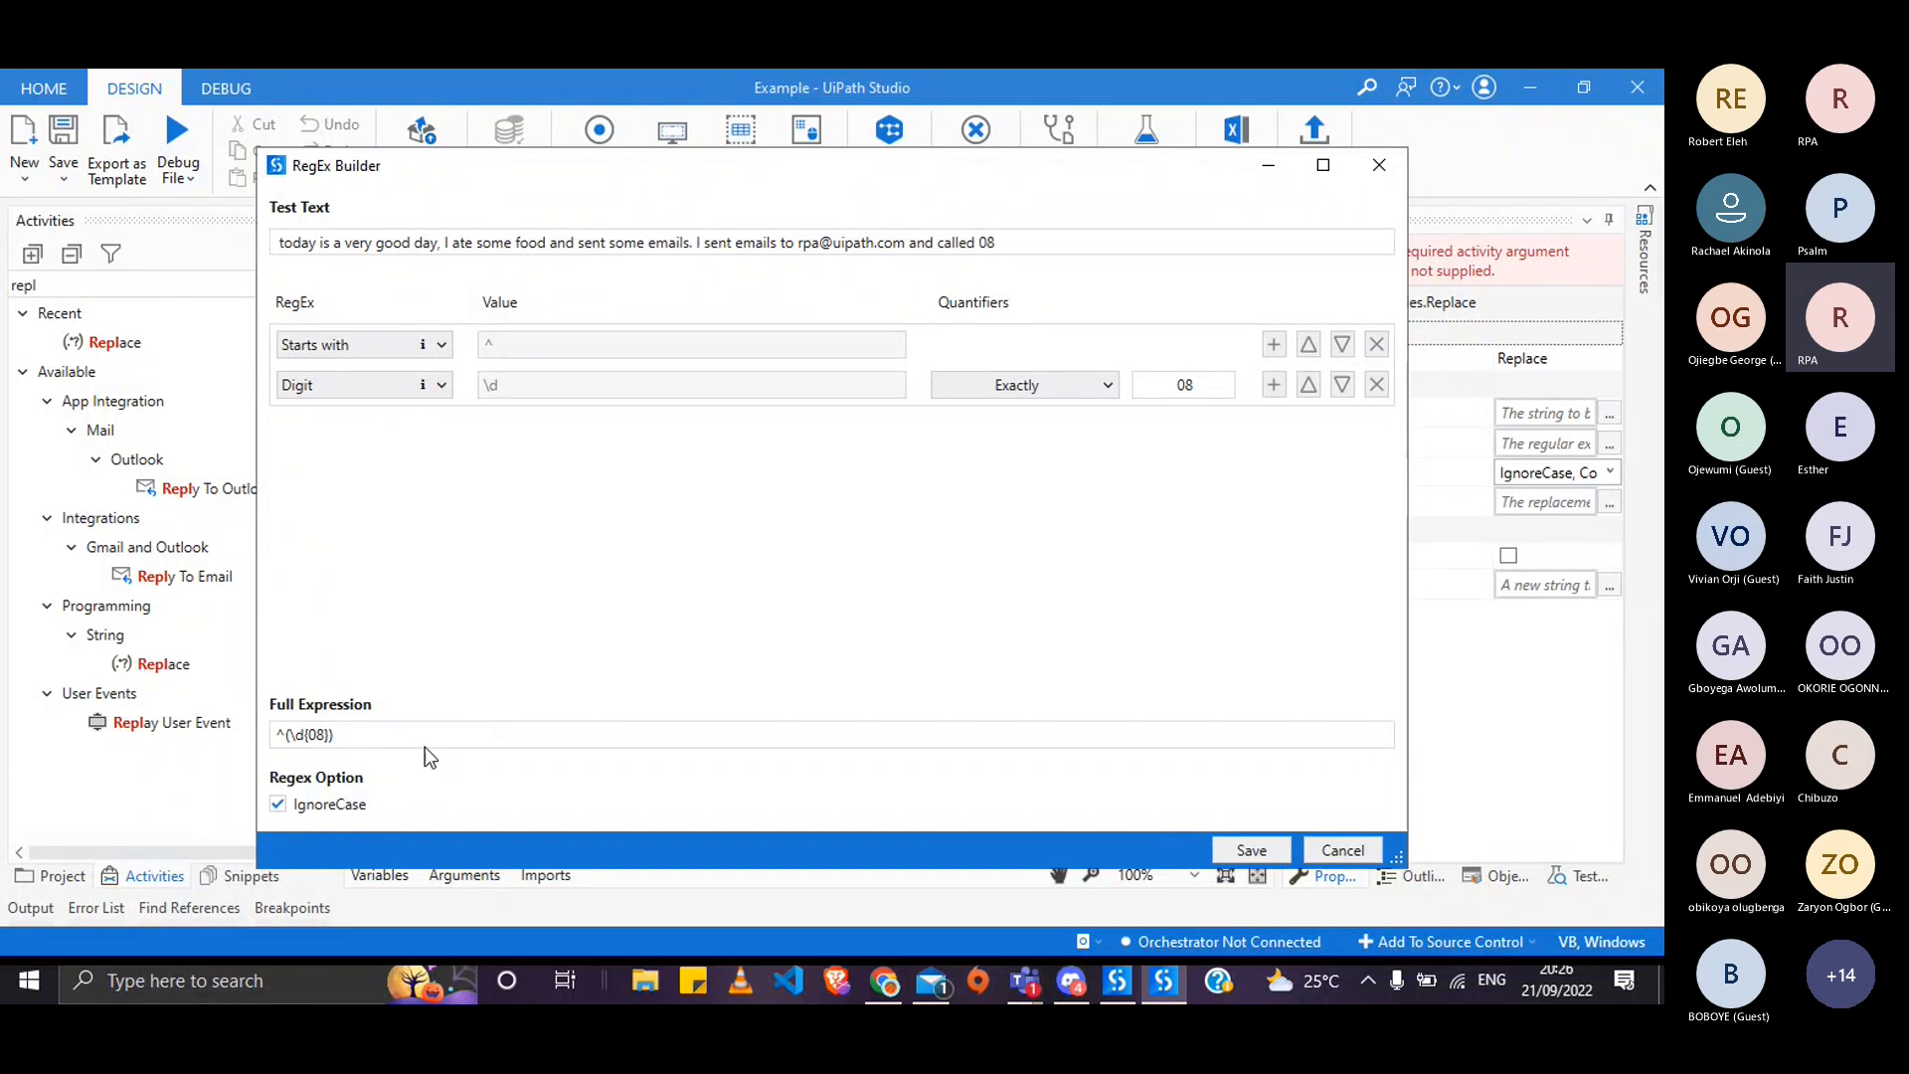
double_click(332, 736)
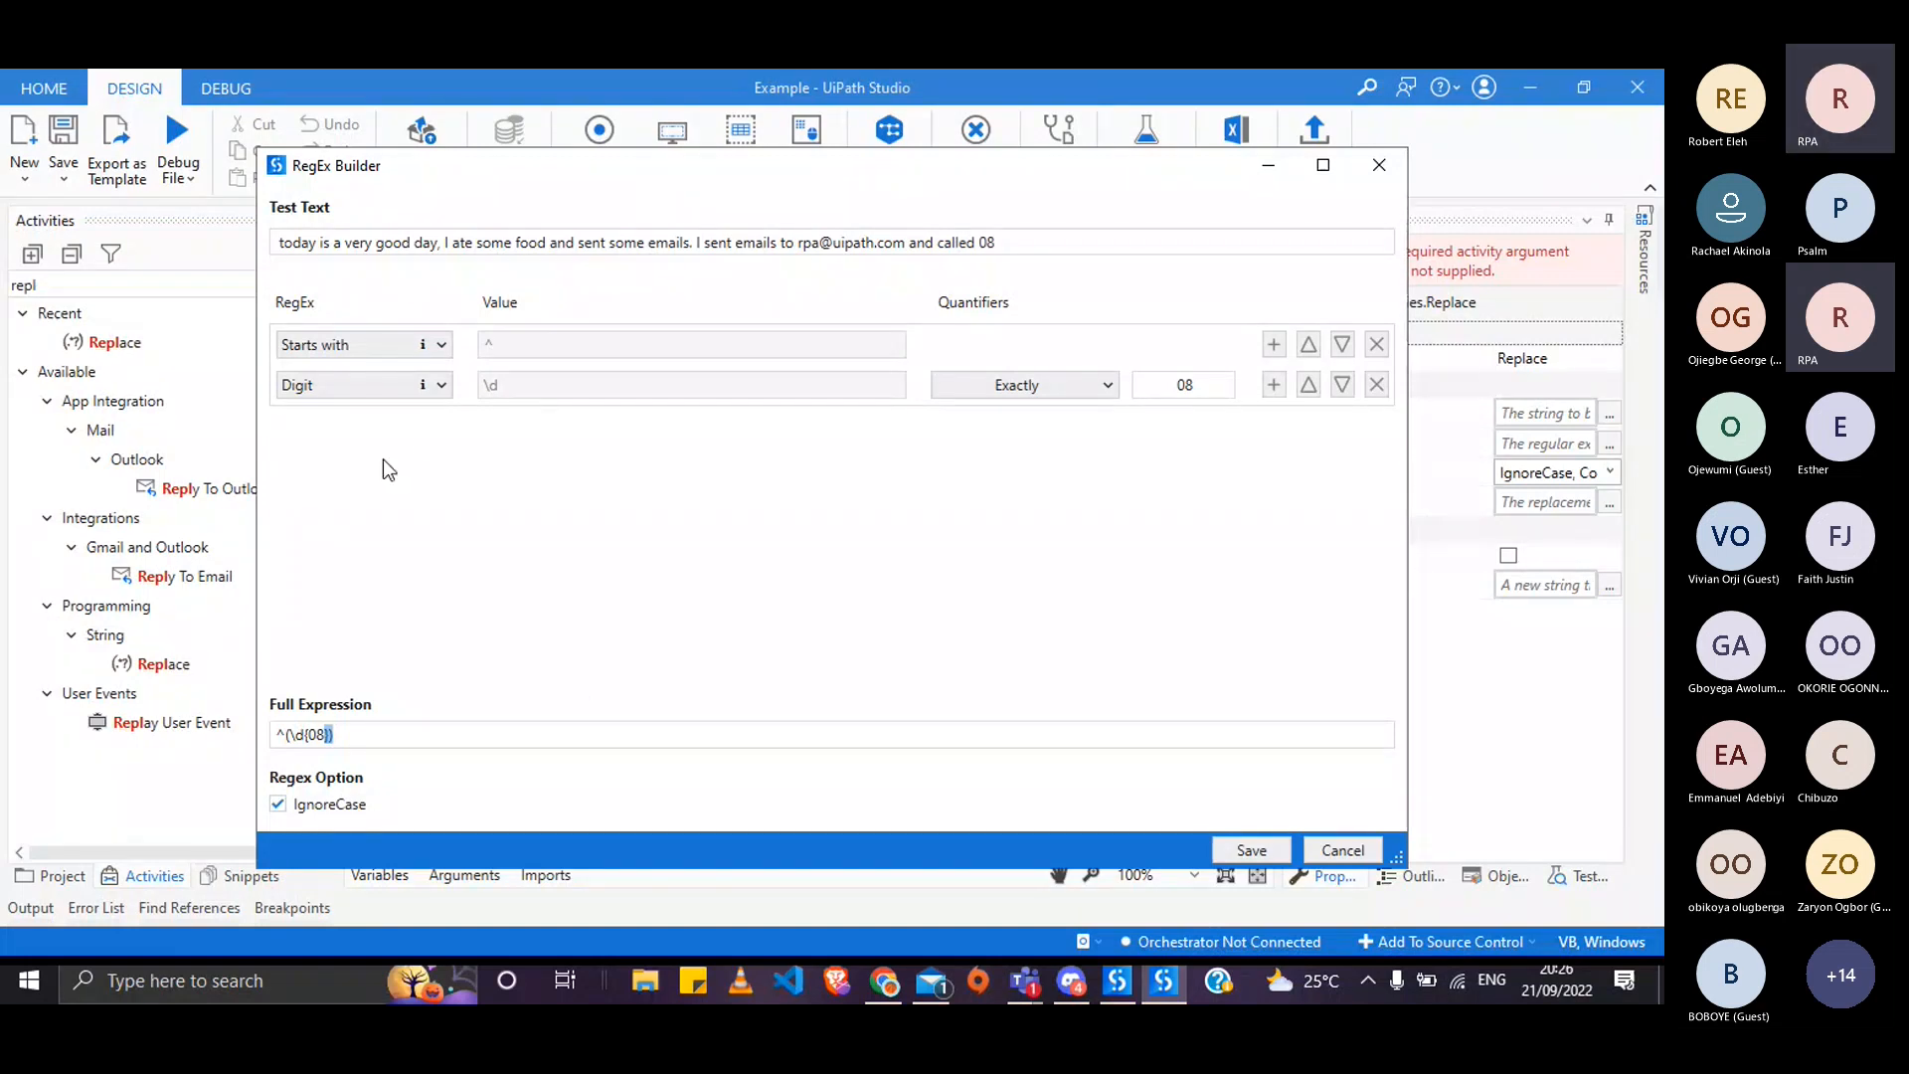
key(alt+Tab)
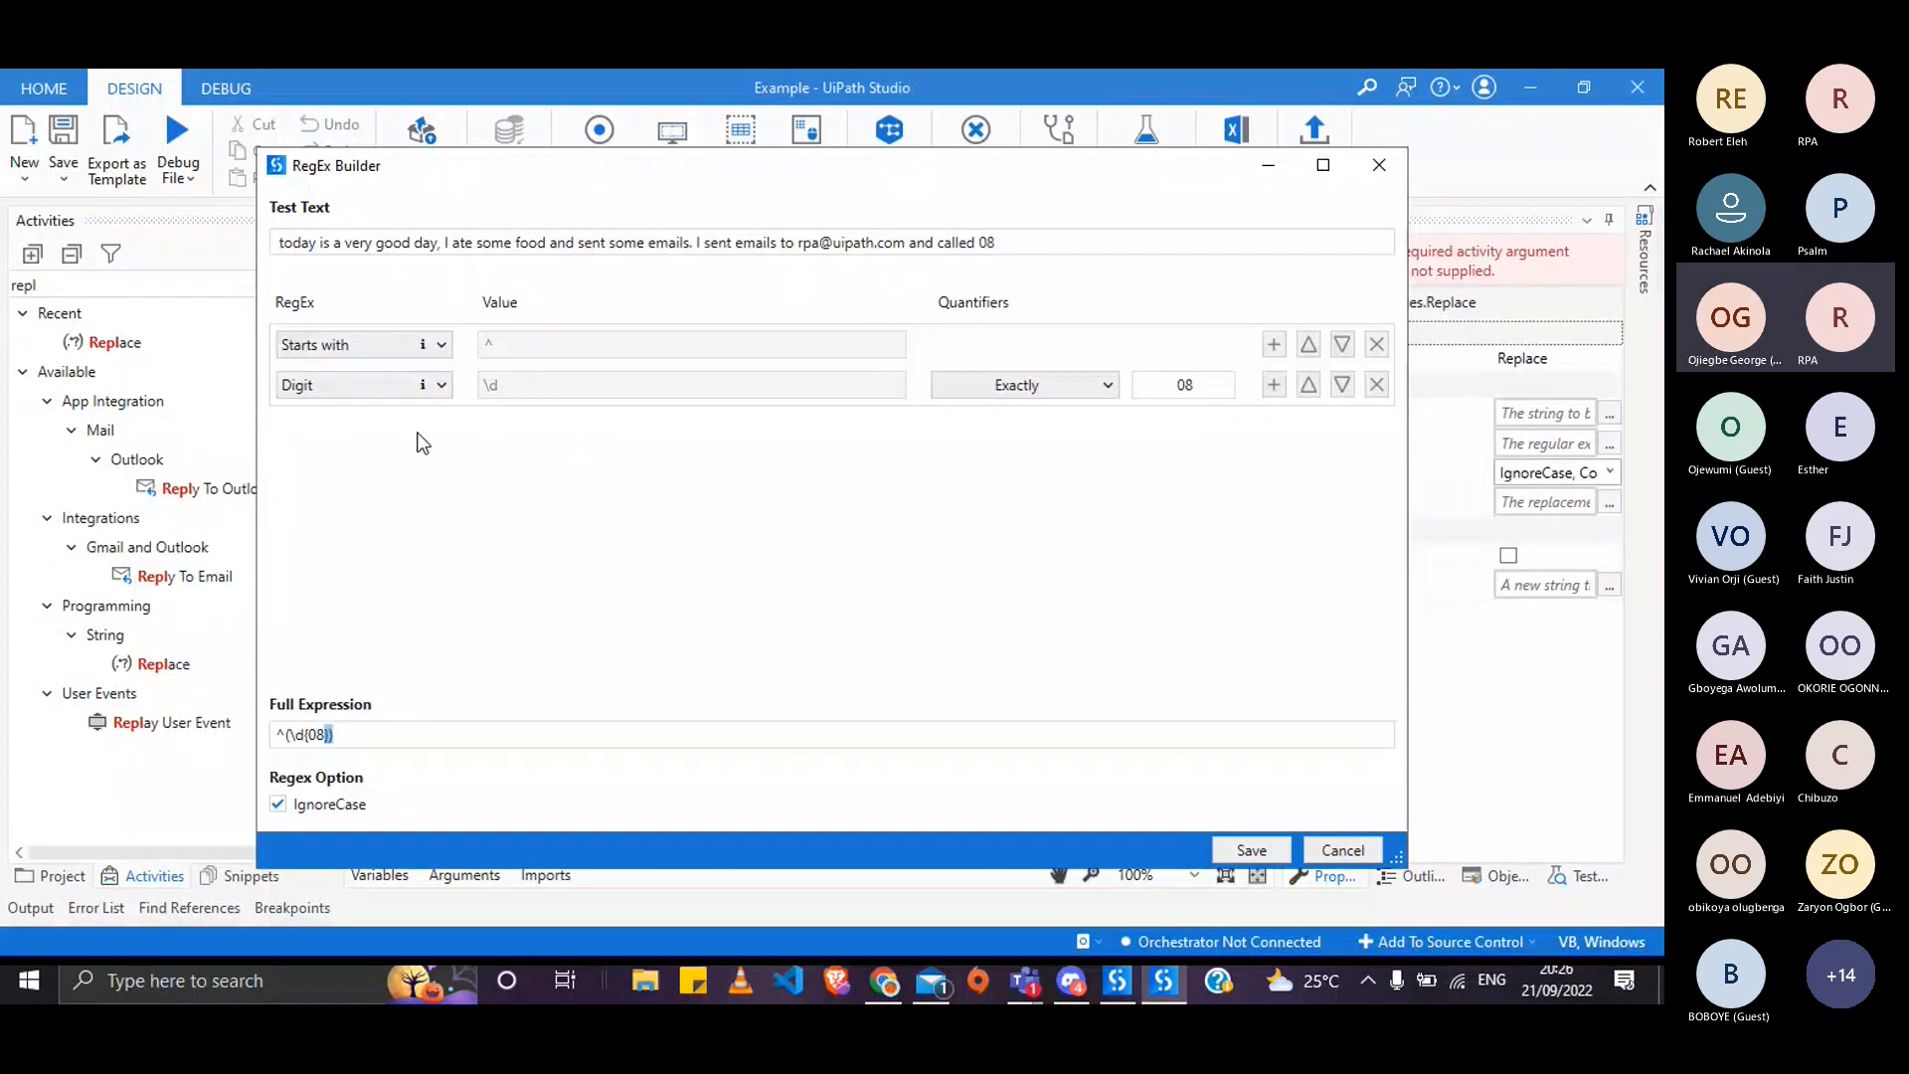
key(alt+Tab)
key(alt+Tab)
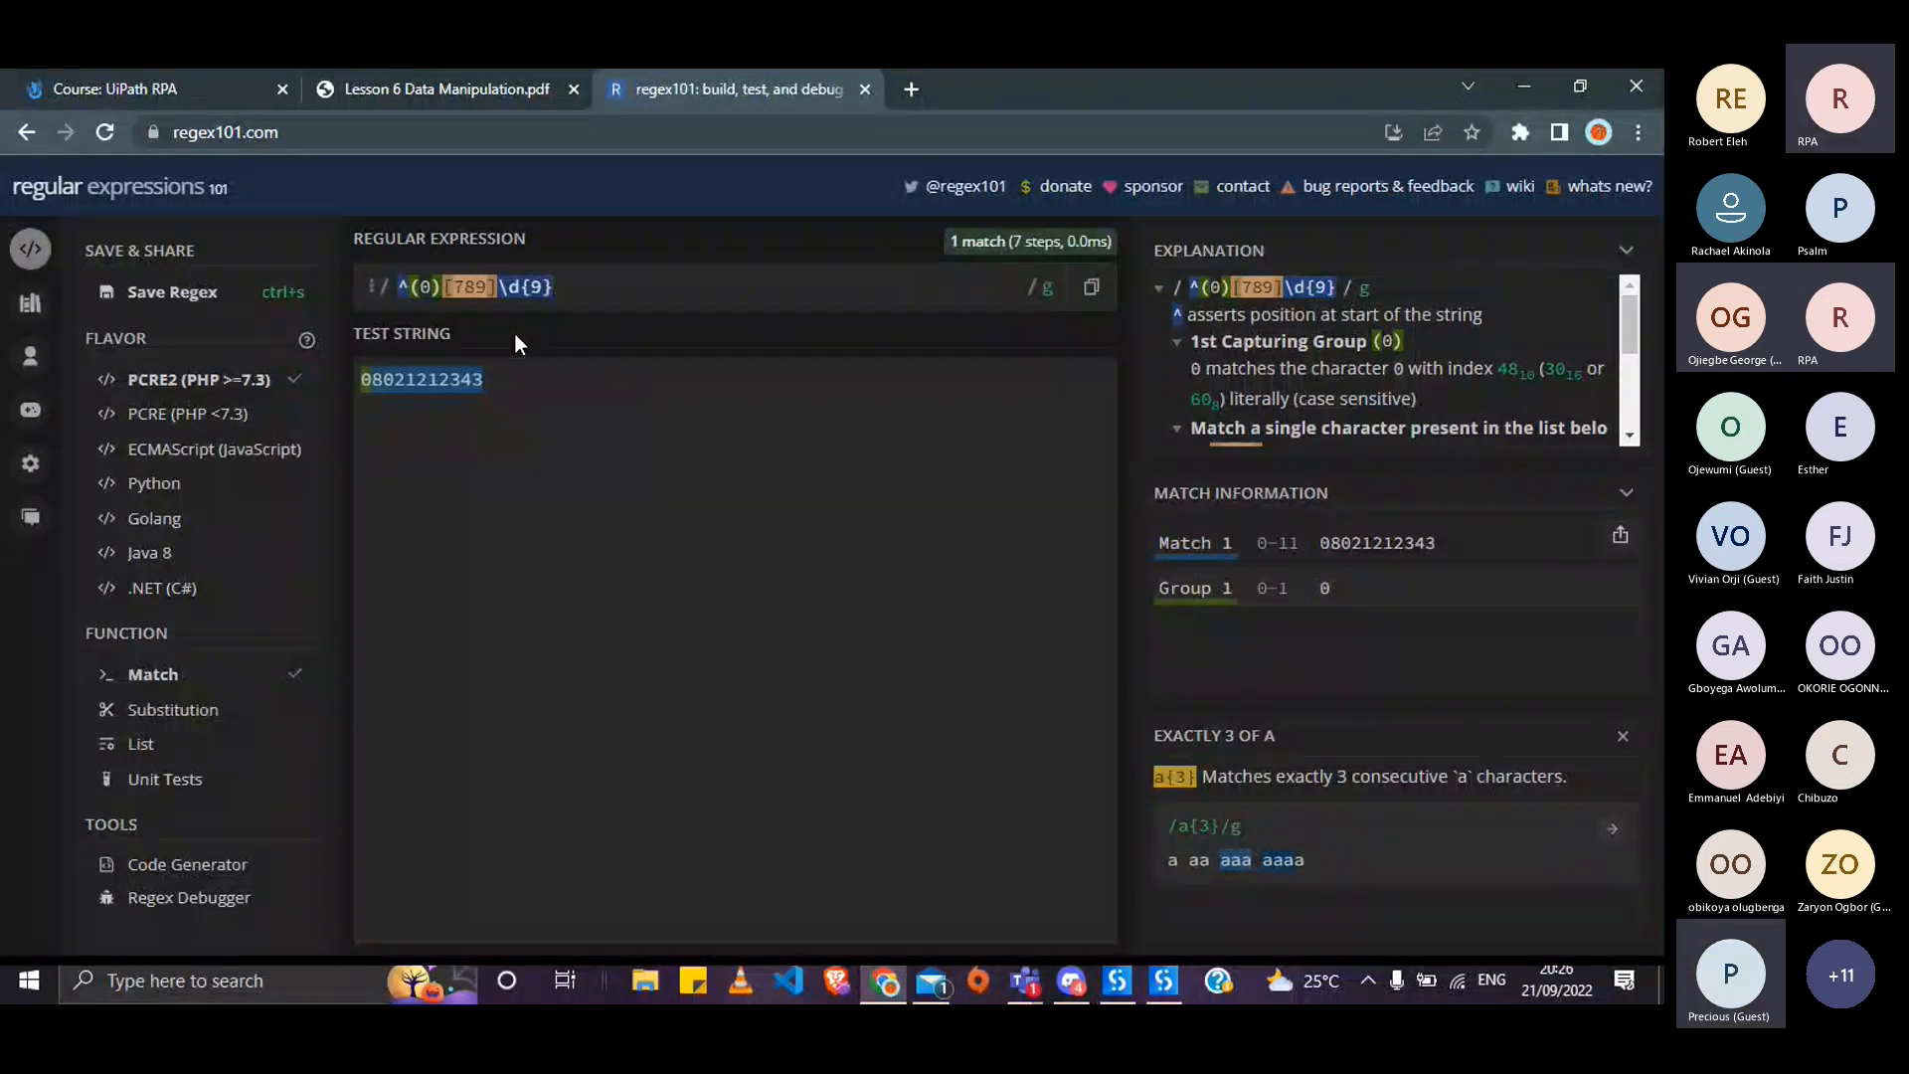
key(alt+Tab)
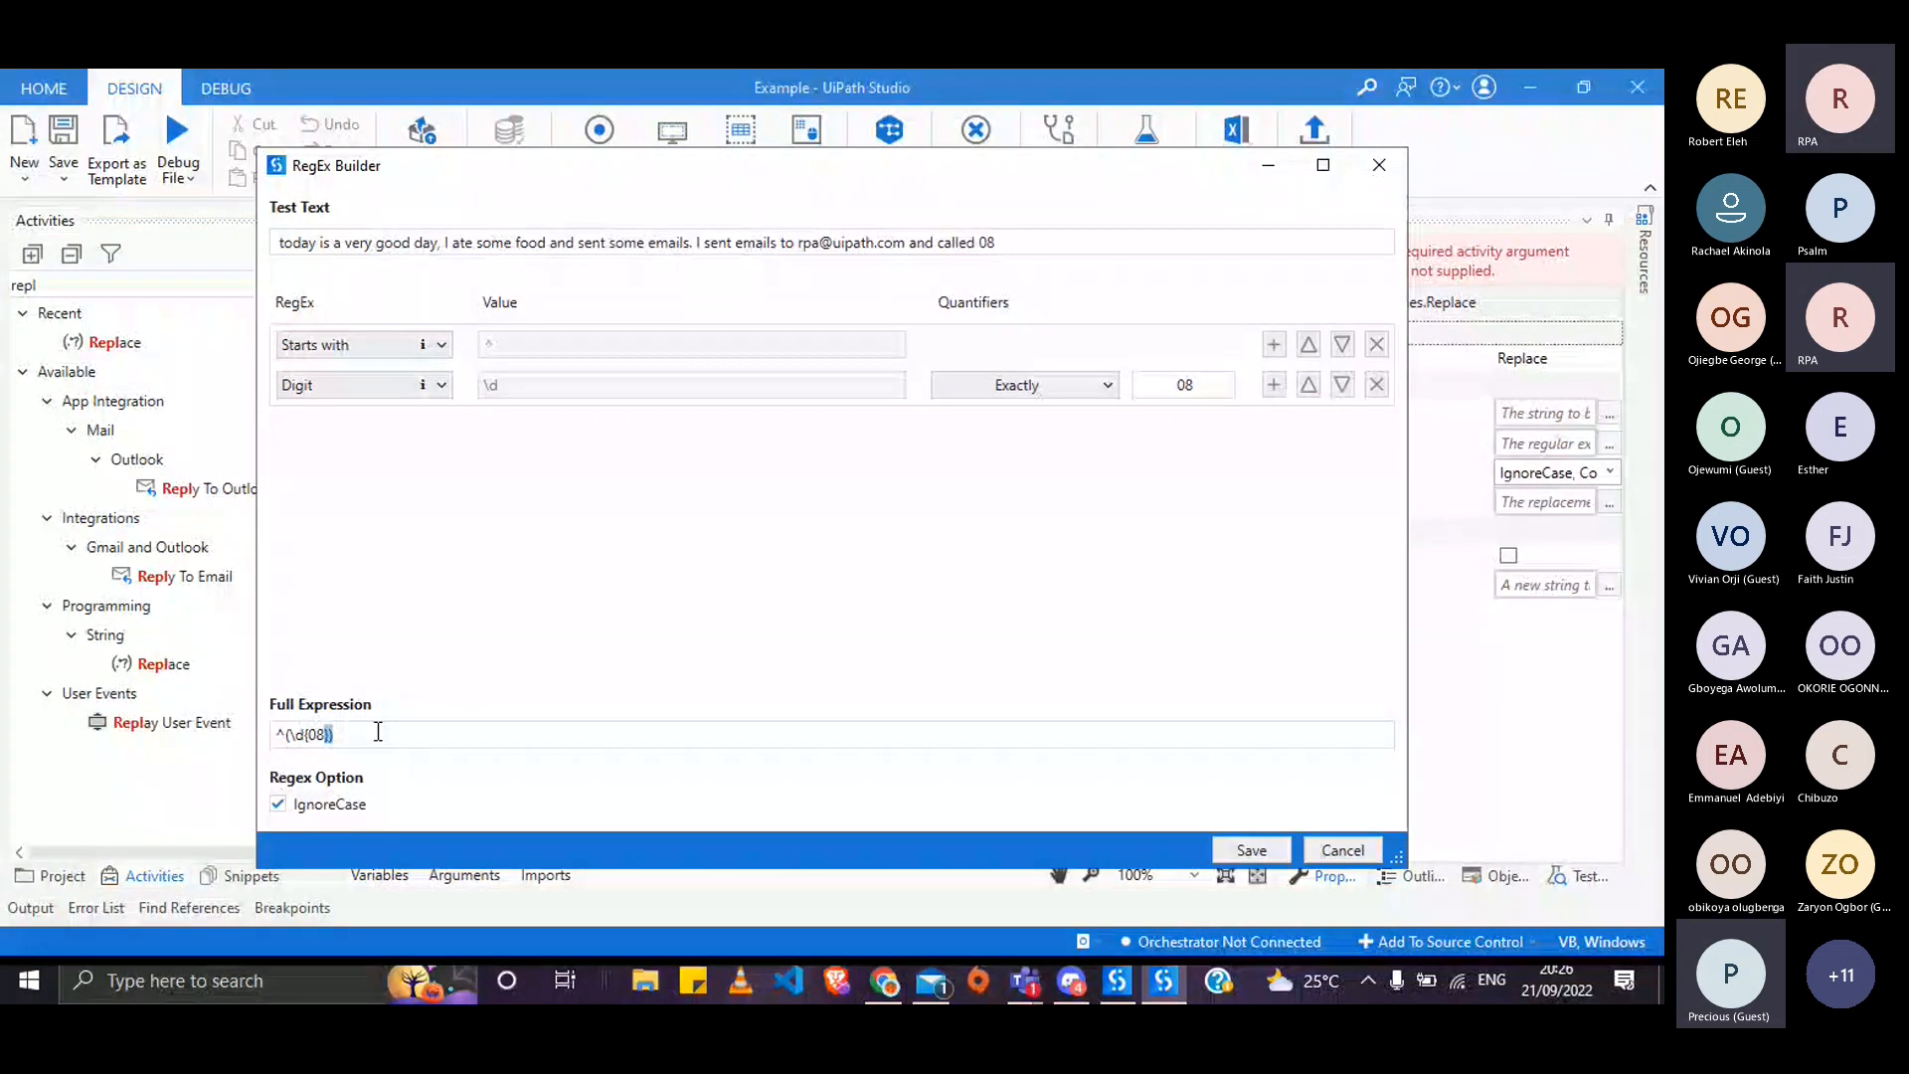
click(319, 733)
double_click(320, 733)
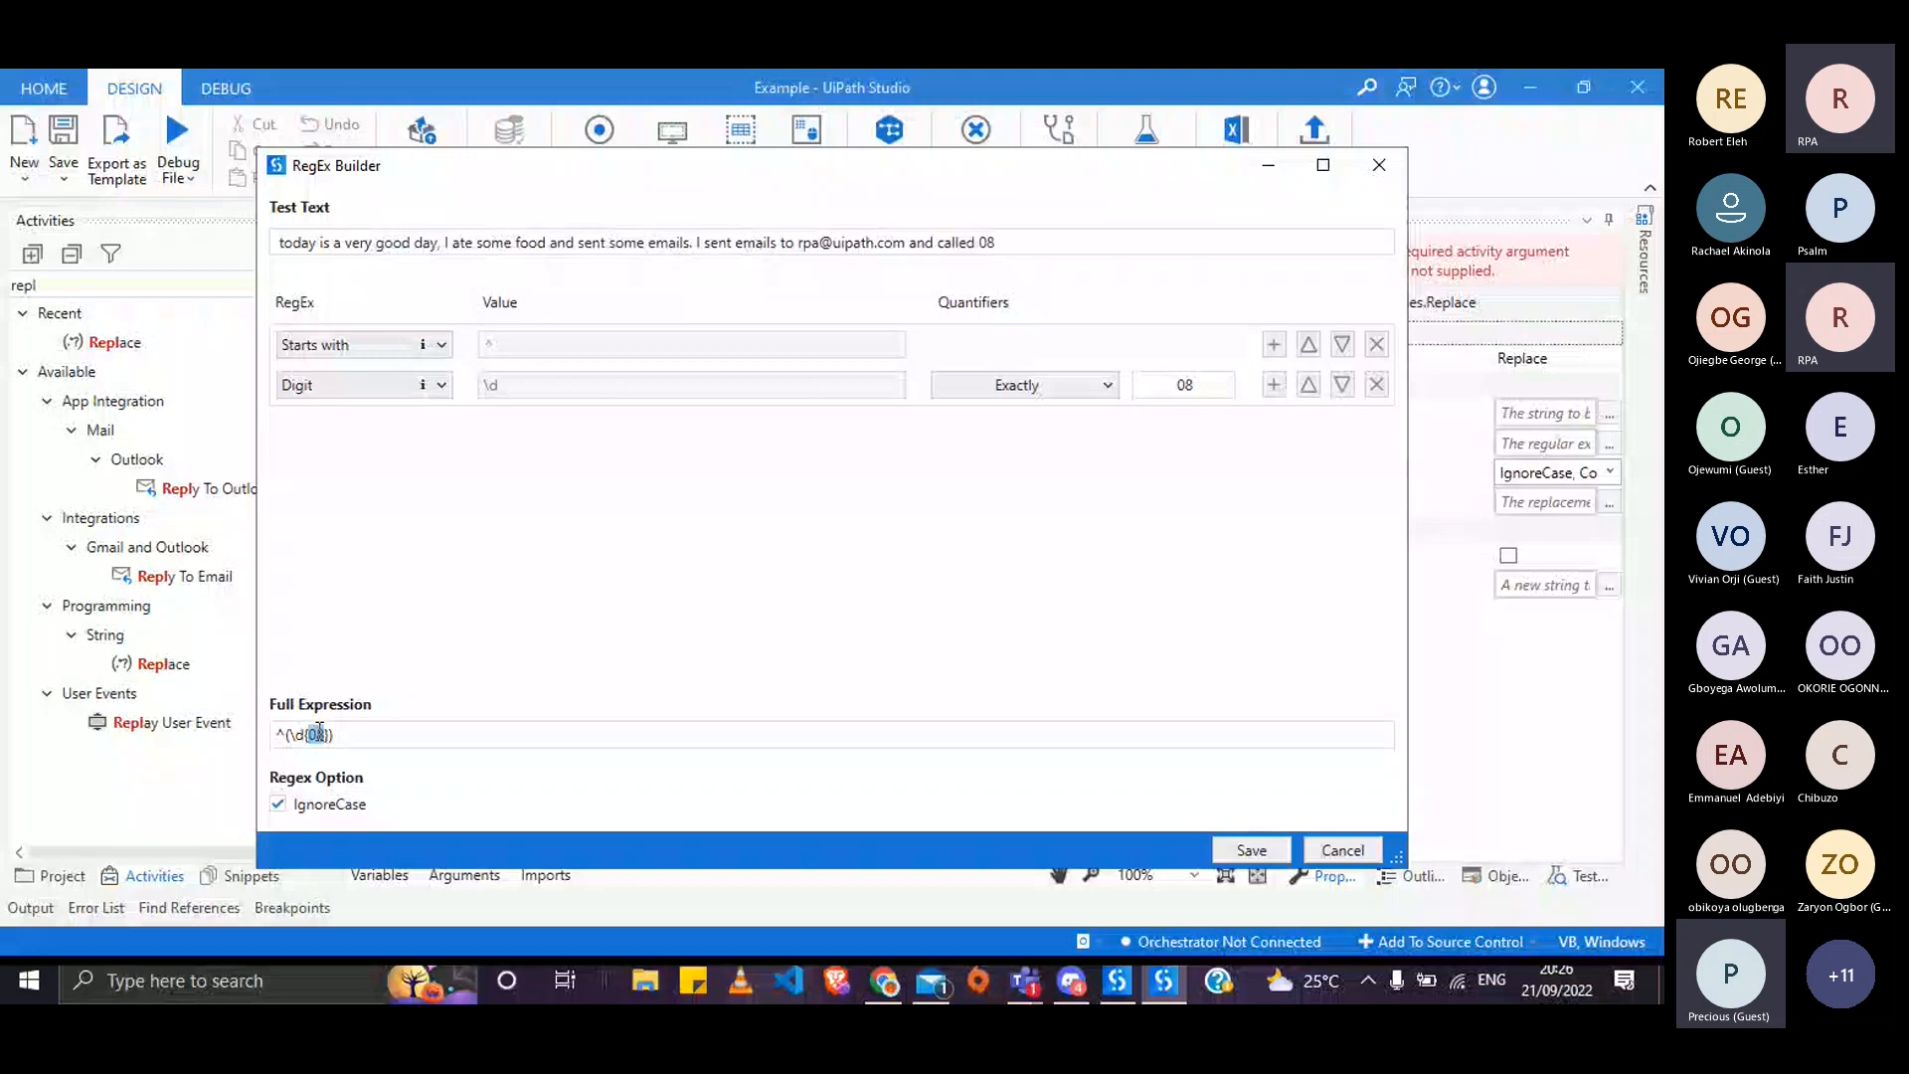
- Switch the Digit row to Advanced and paste the regex101 expression into its value
click(358, 384)
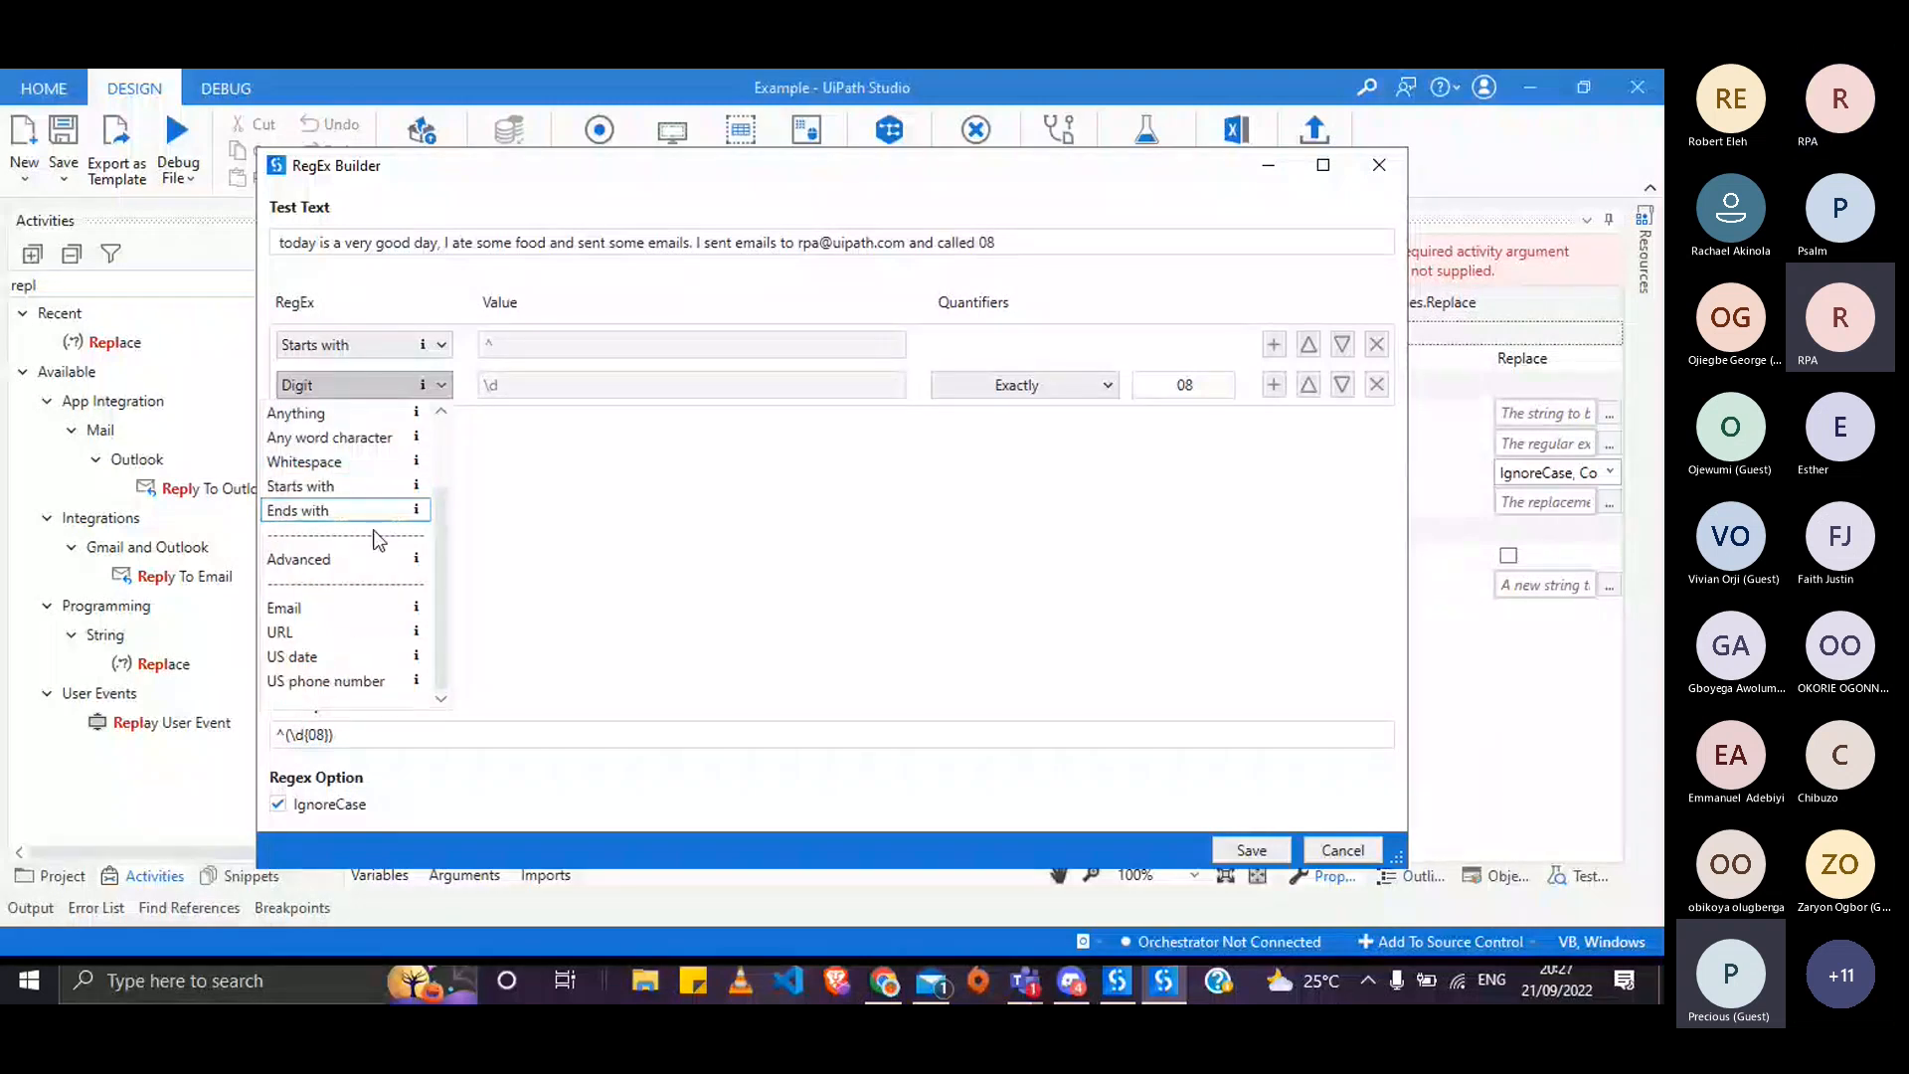
click(372, 559)
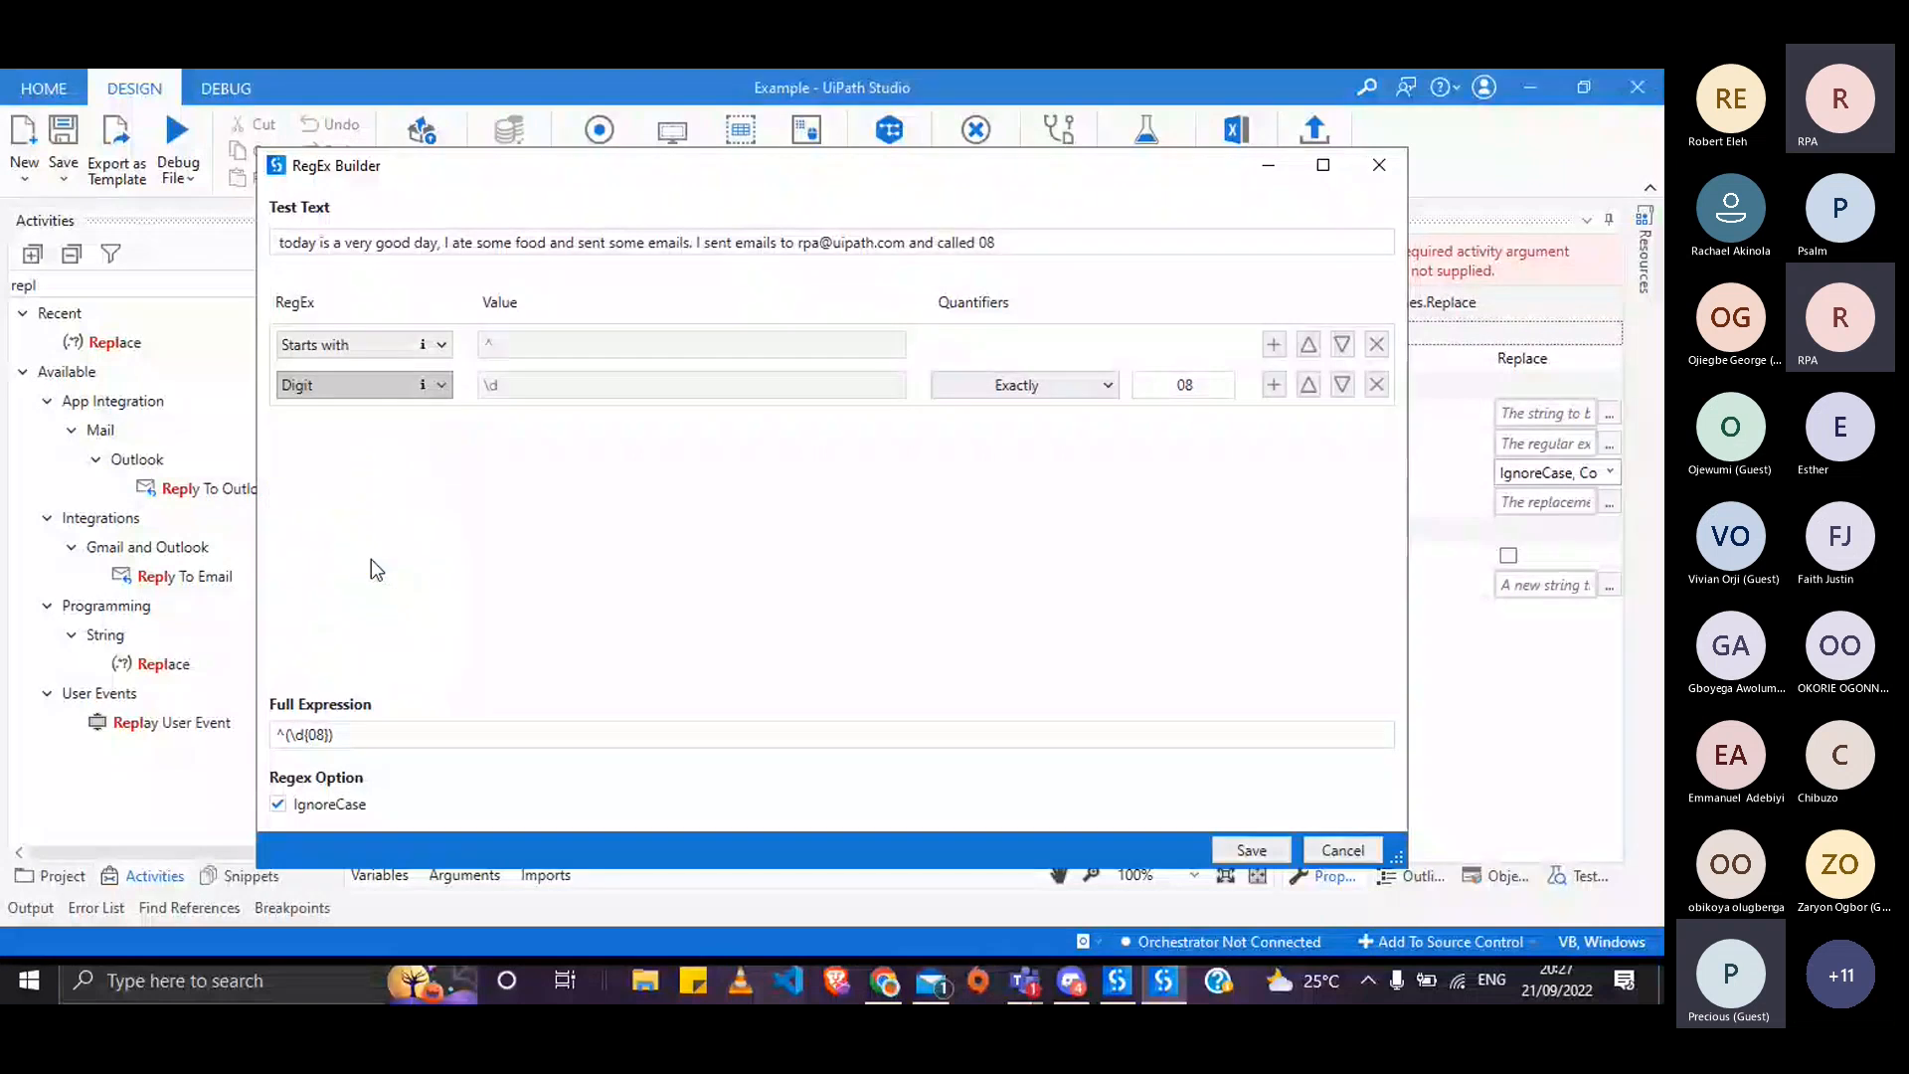
double_click(301, 735)
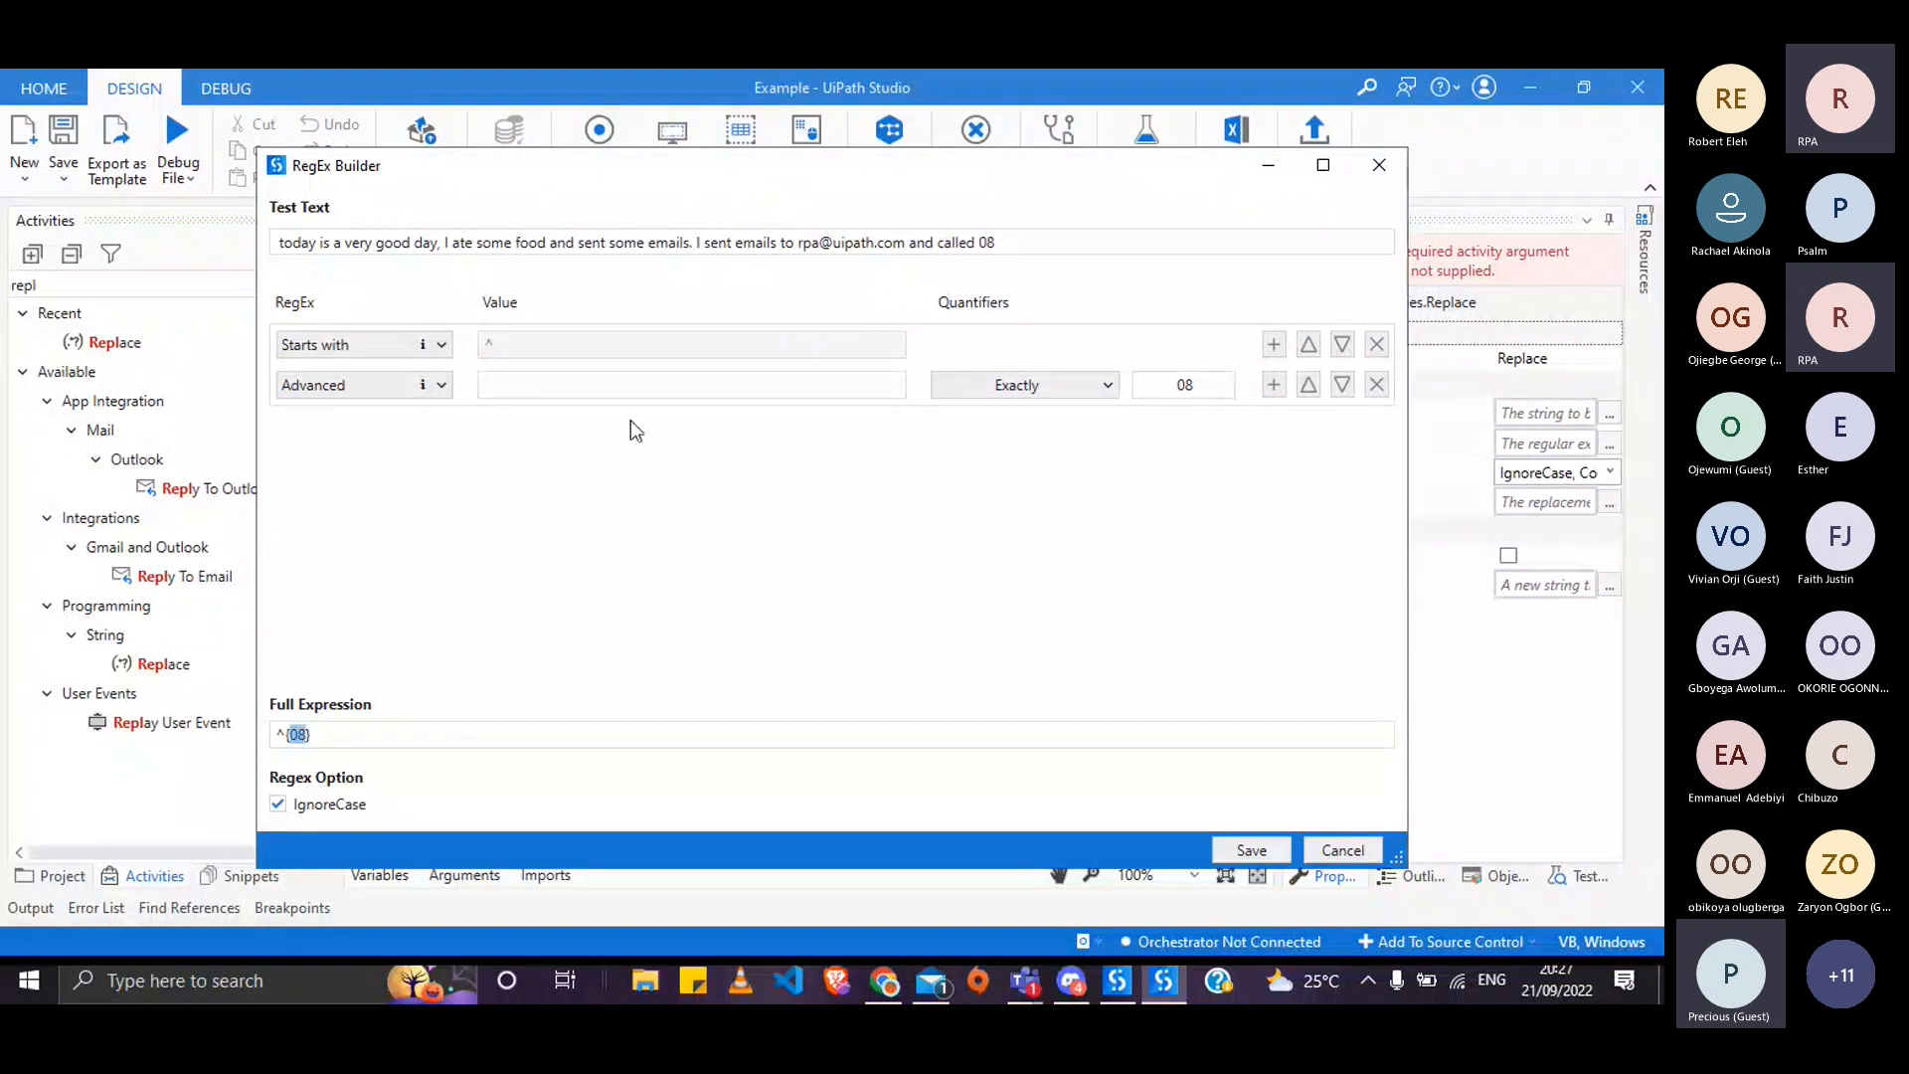
click(581, 388)
text(/^(0)[789]\d{9}/g)
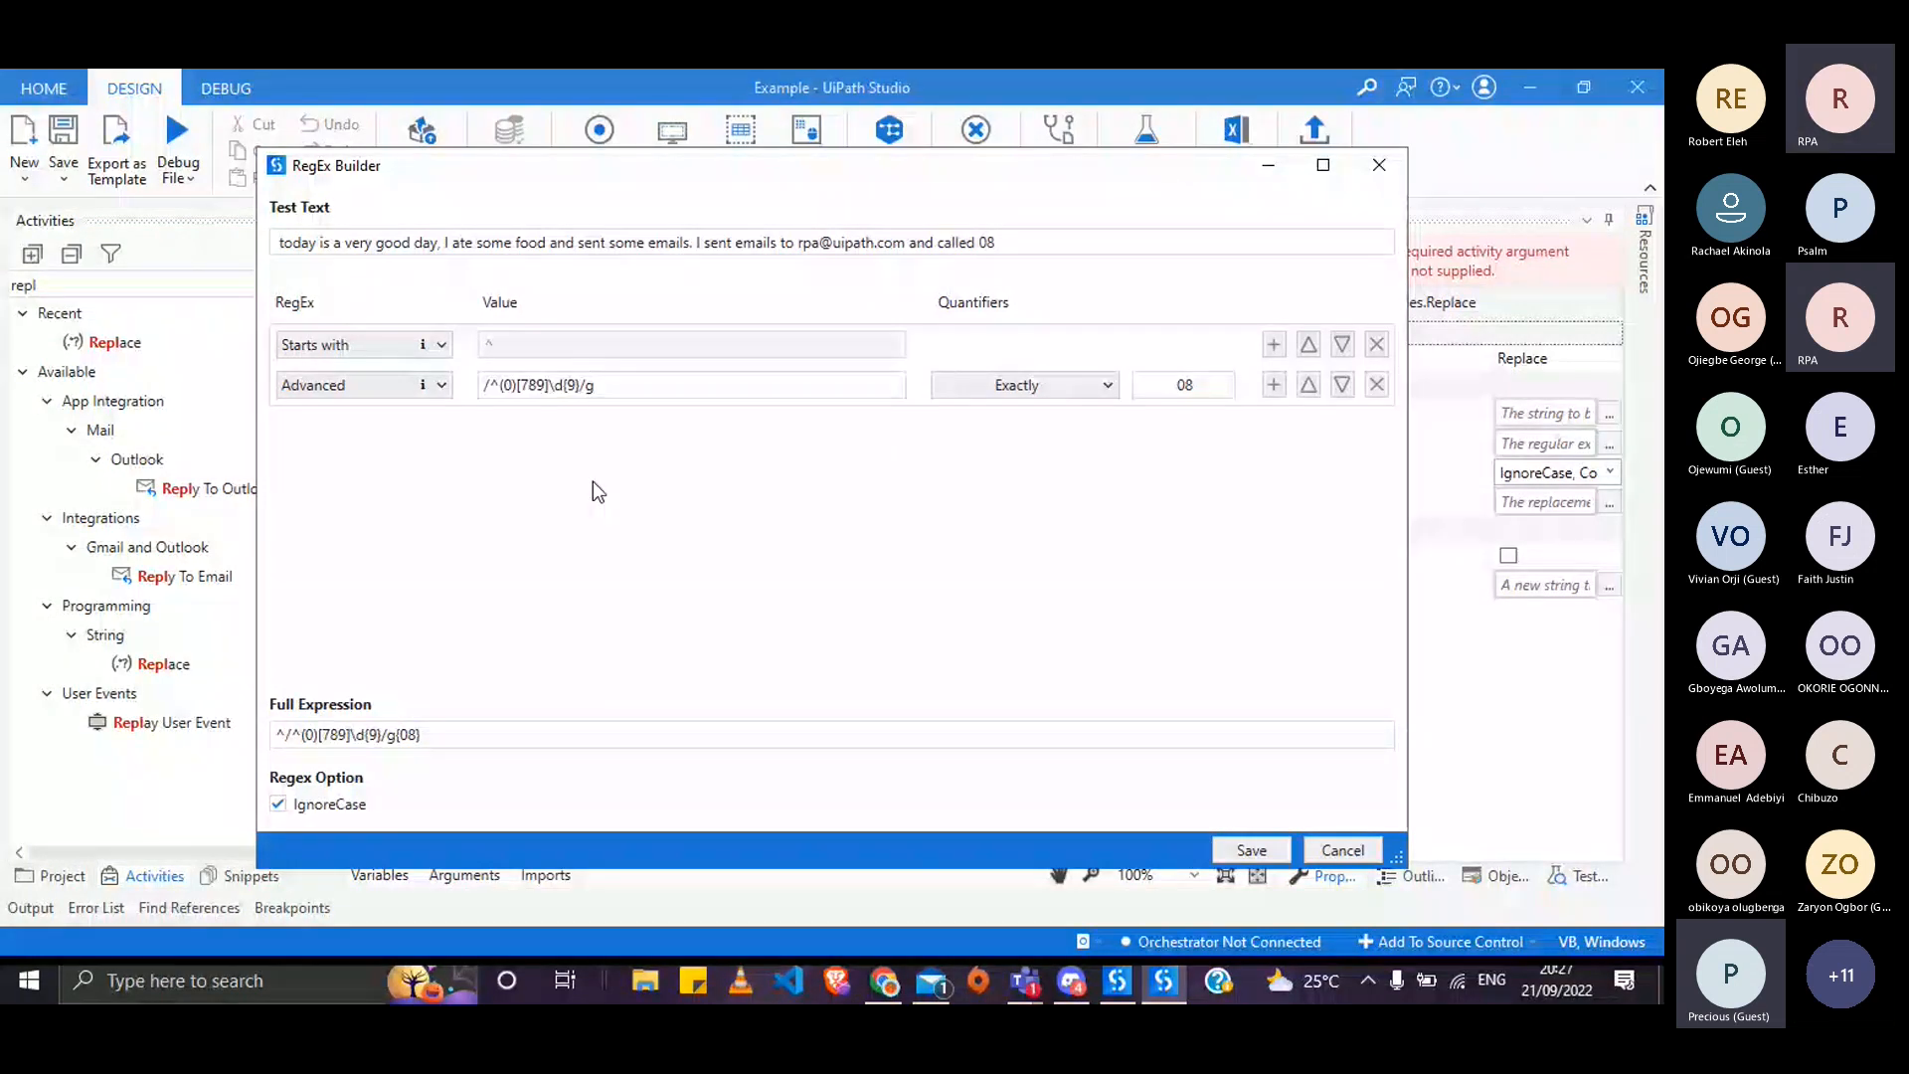
click(513, 388)
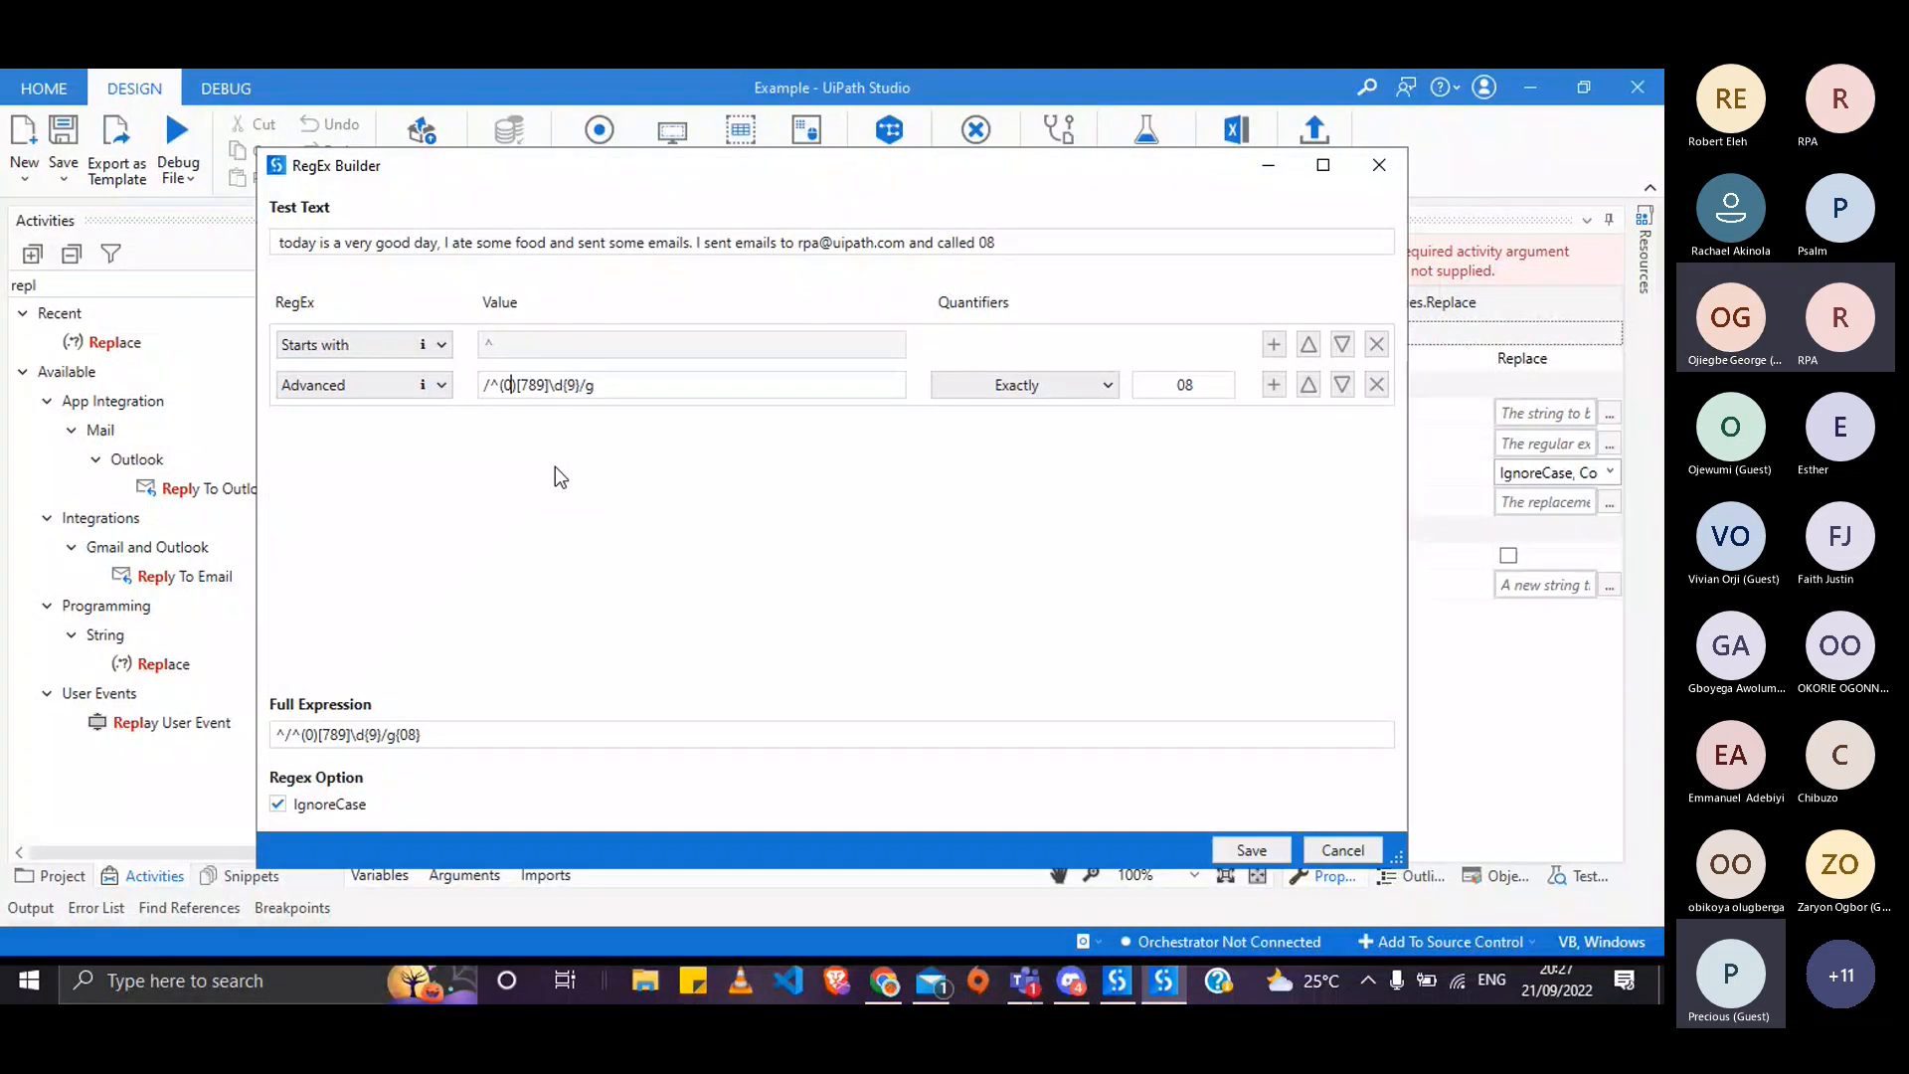
- Append a sample phone number to the test text and remove the expression's leading slash
click(1010, 243)
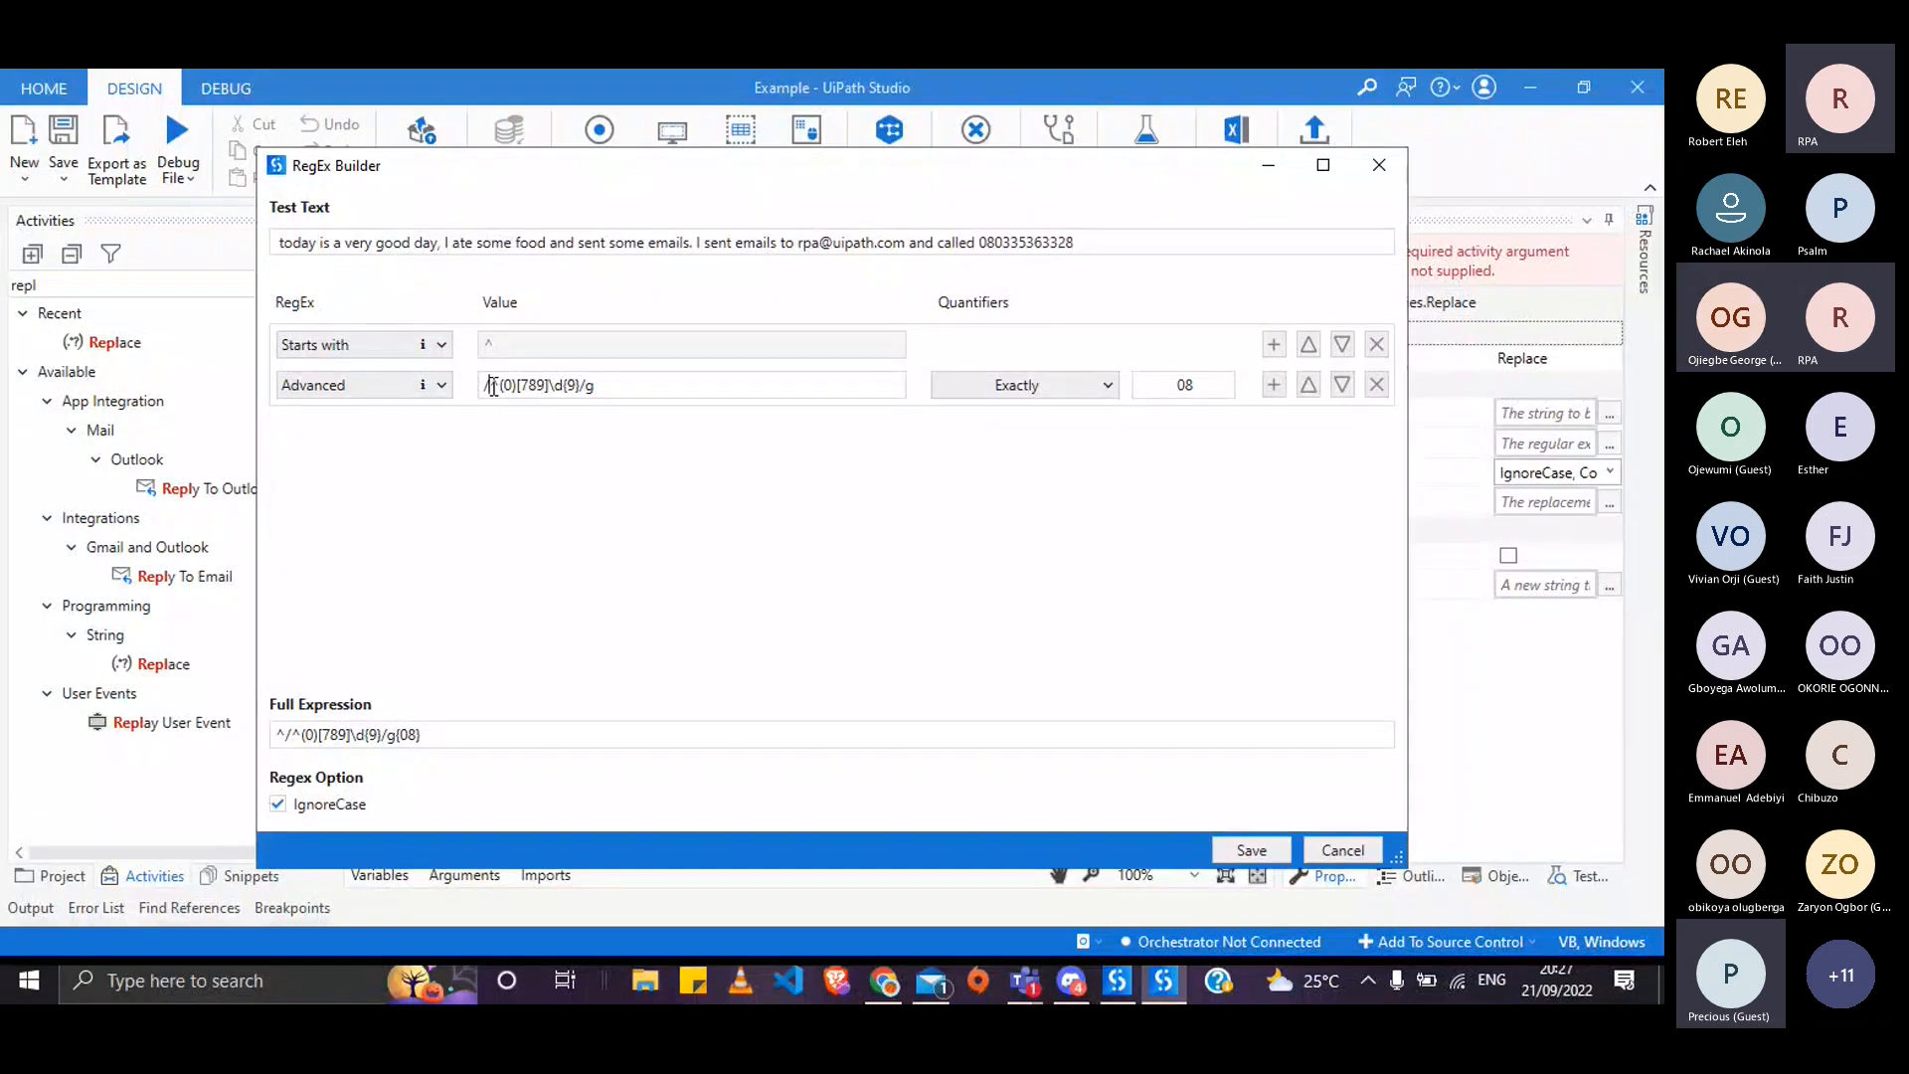
click(494, 385)
key(BackSpace)
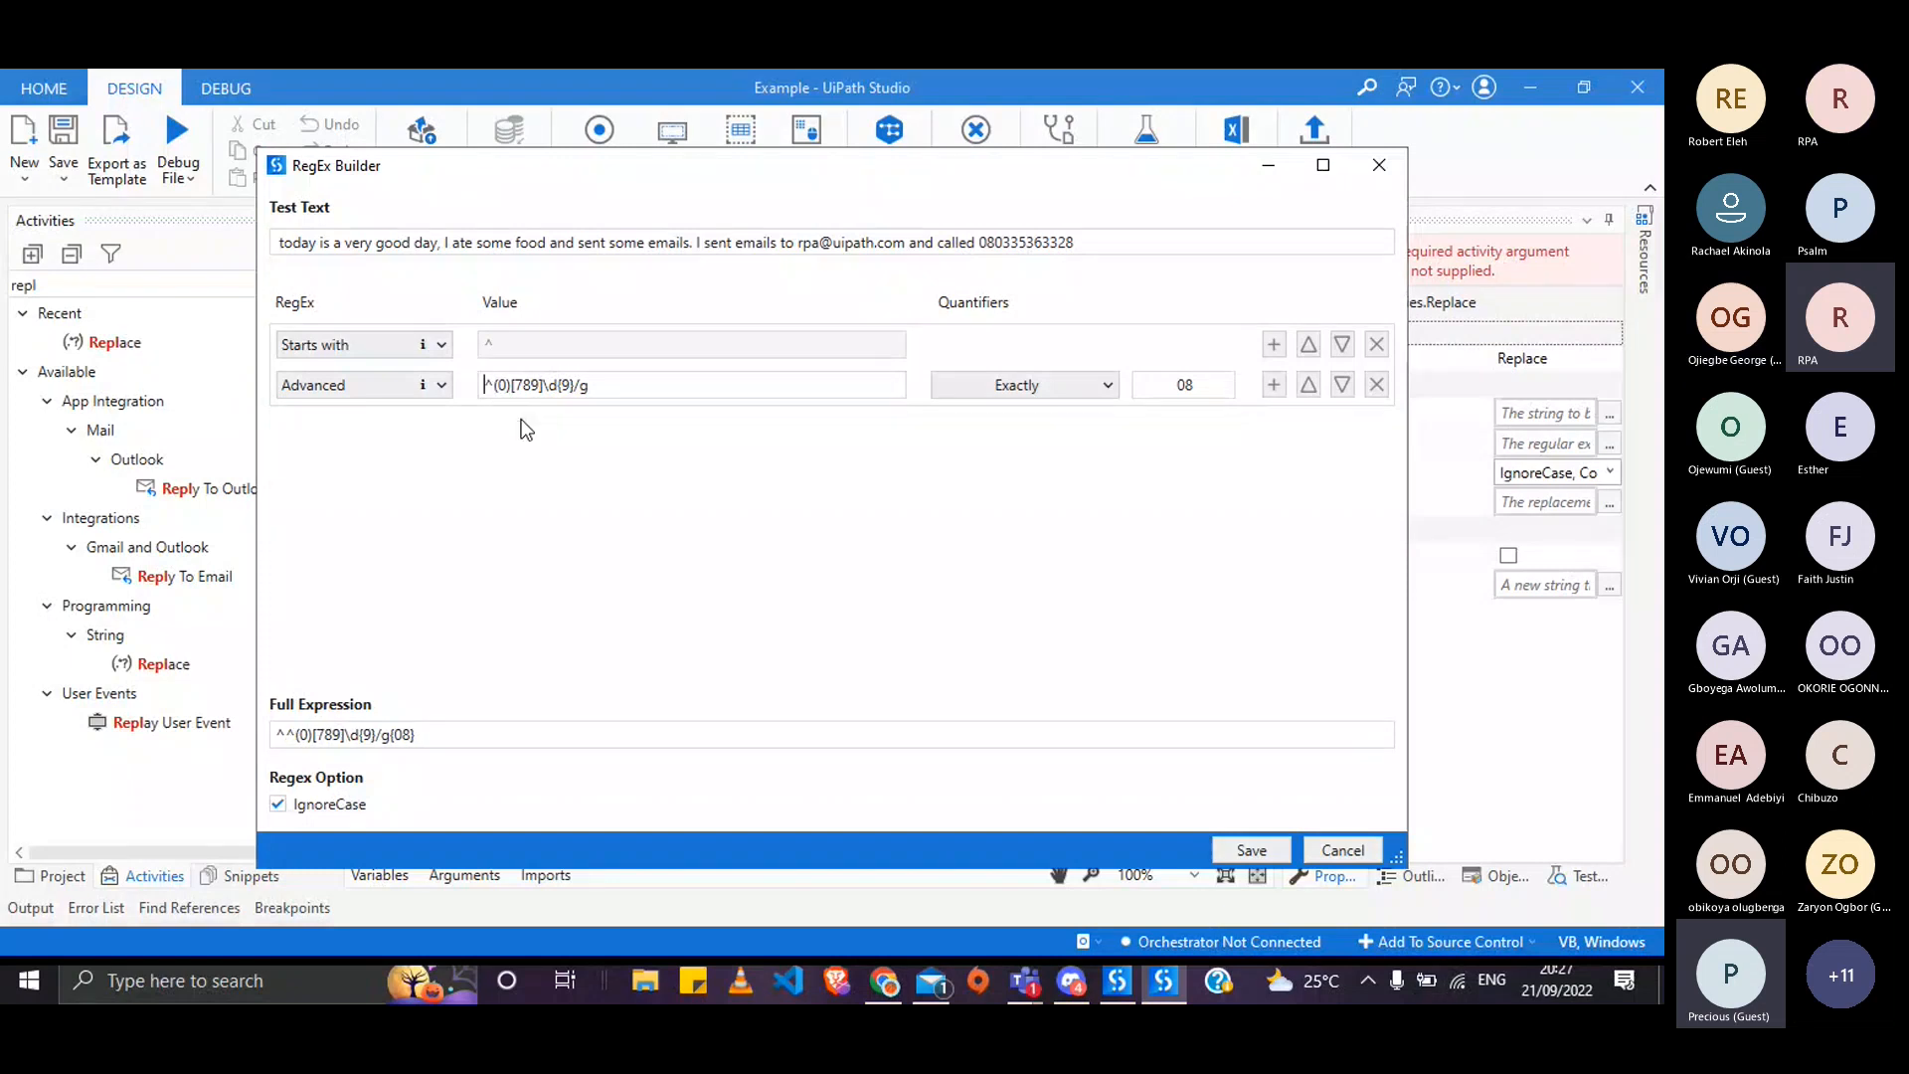
- Delete the Starts with row from the RegEx Builder
click(441, 345)
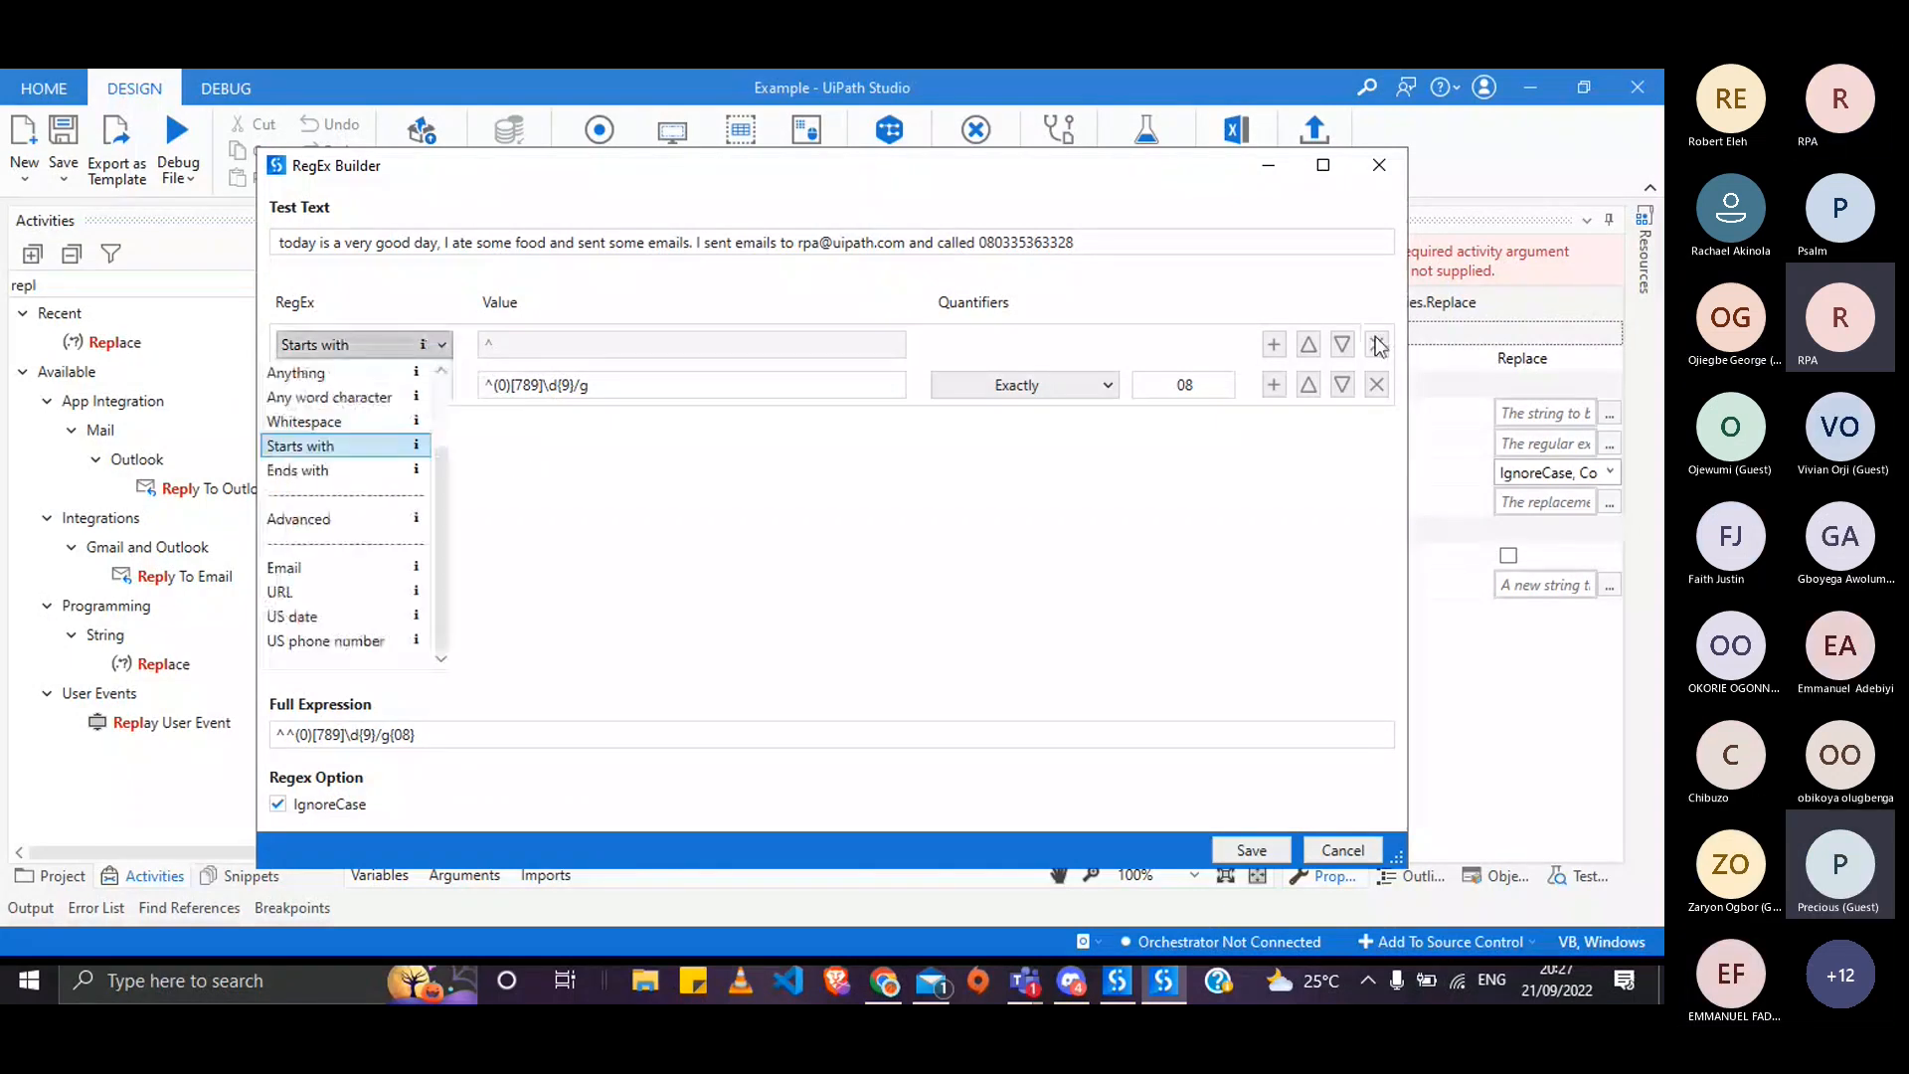
click(1378, 345)
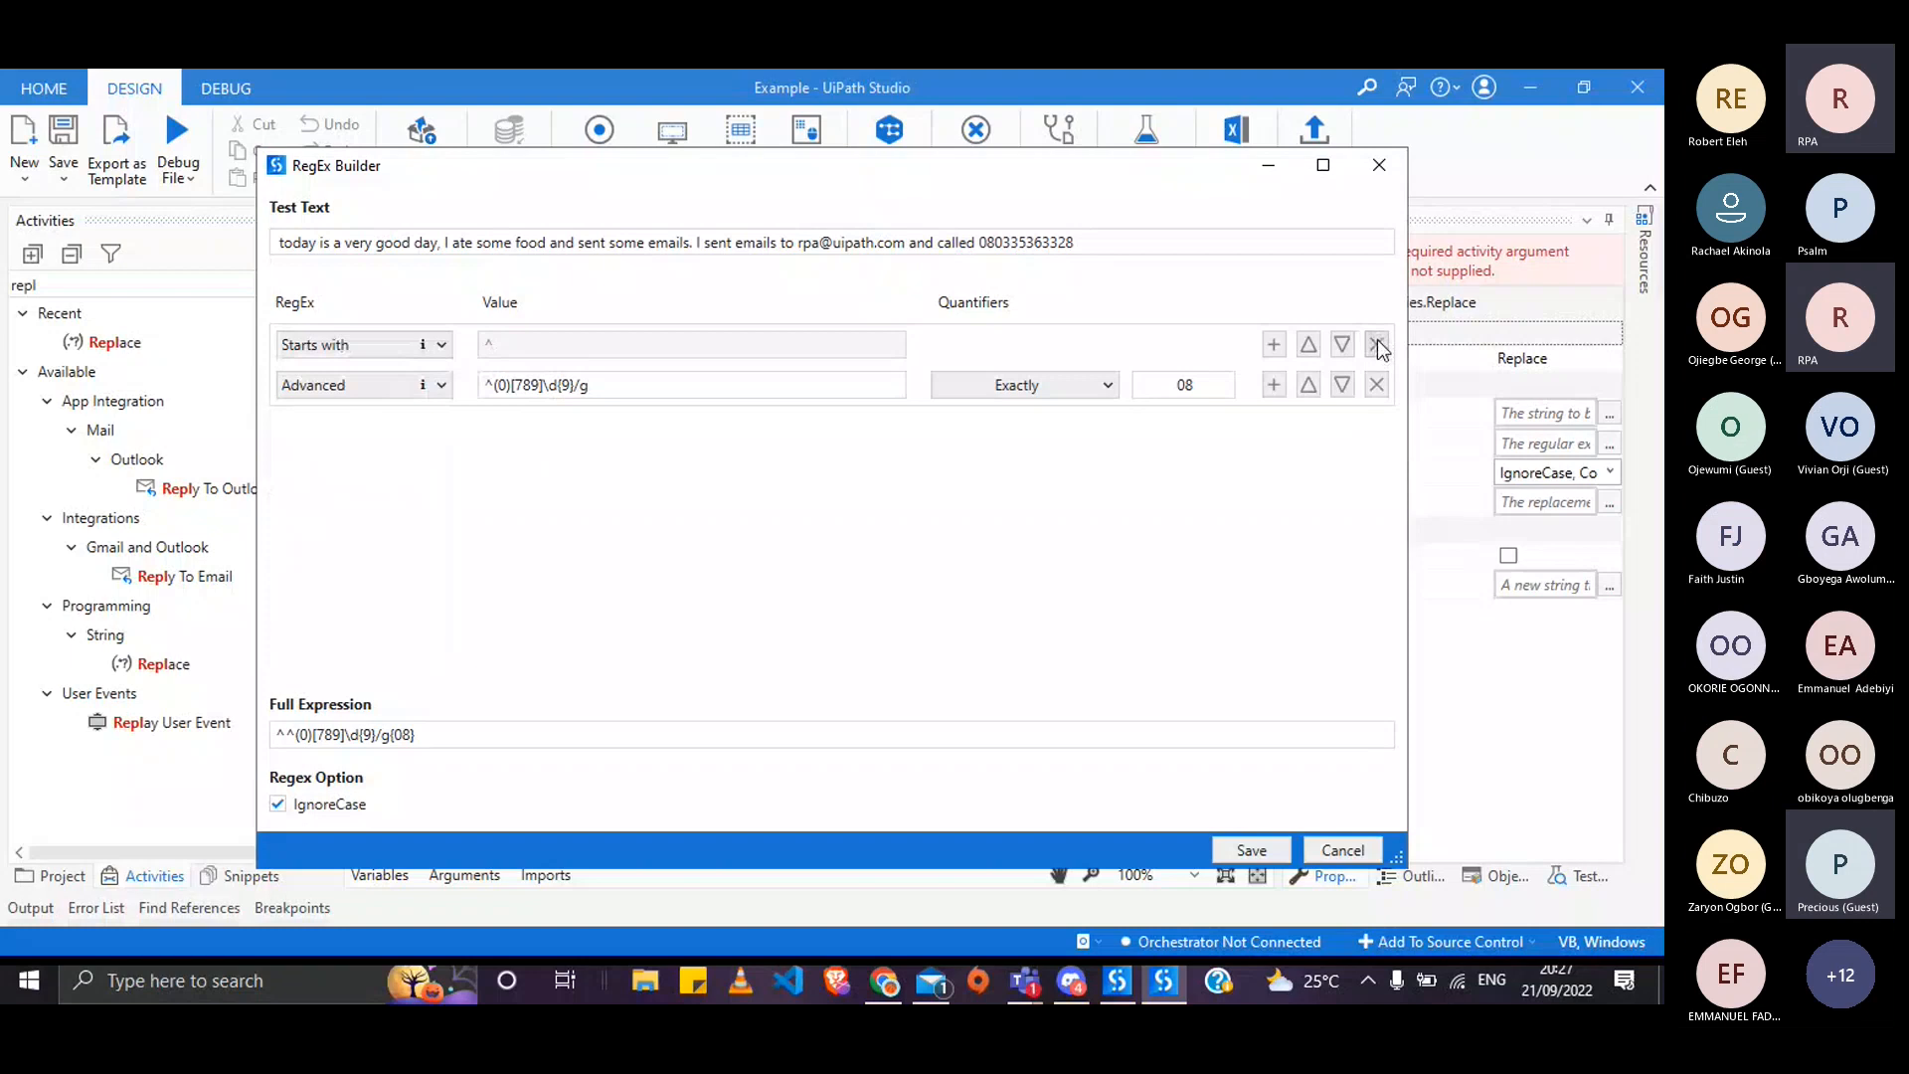
click(1377, 345)
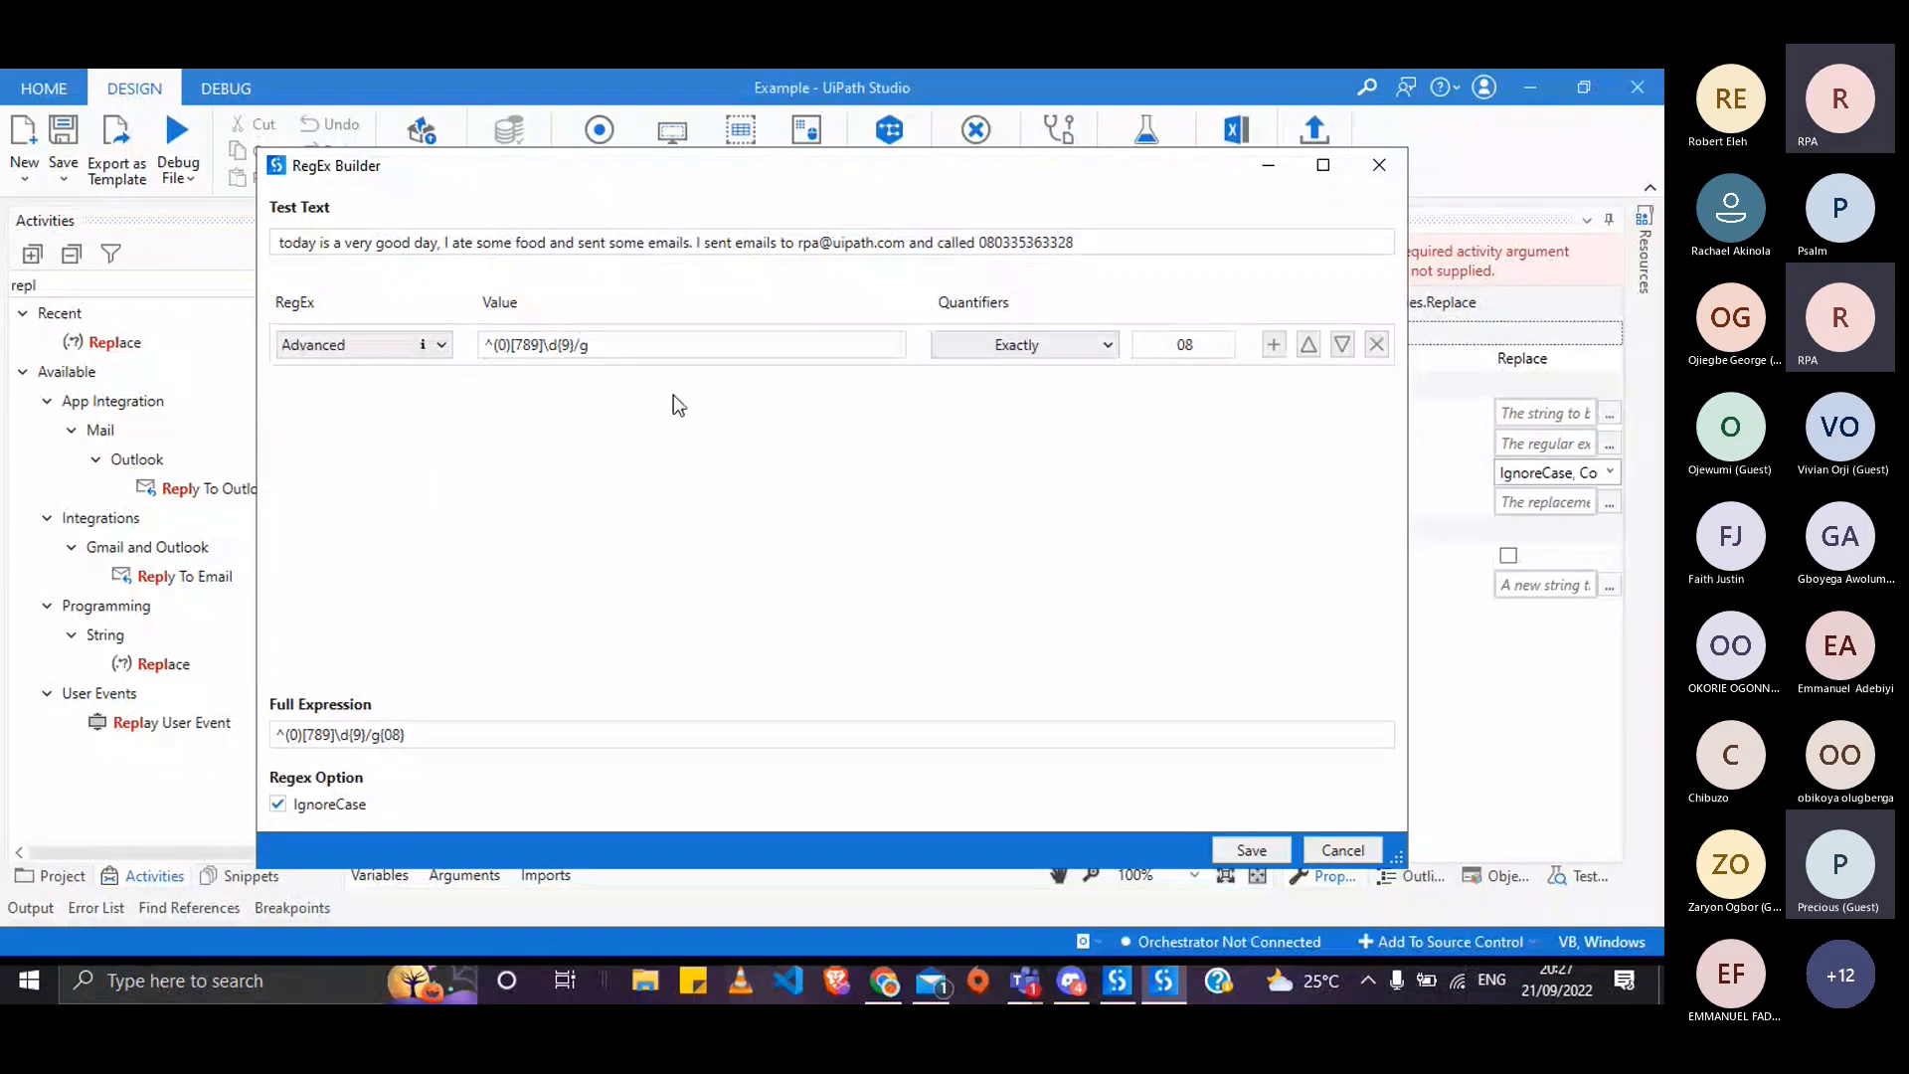
- Edit the Advanced value to ^0[789]\d{9}/g, removing the parentheses around the 0
click(492, 348)
key(BackSpace)
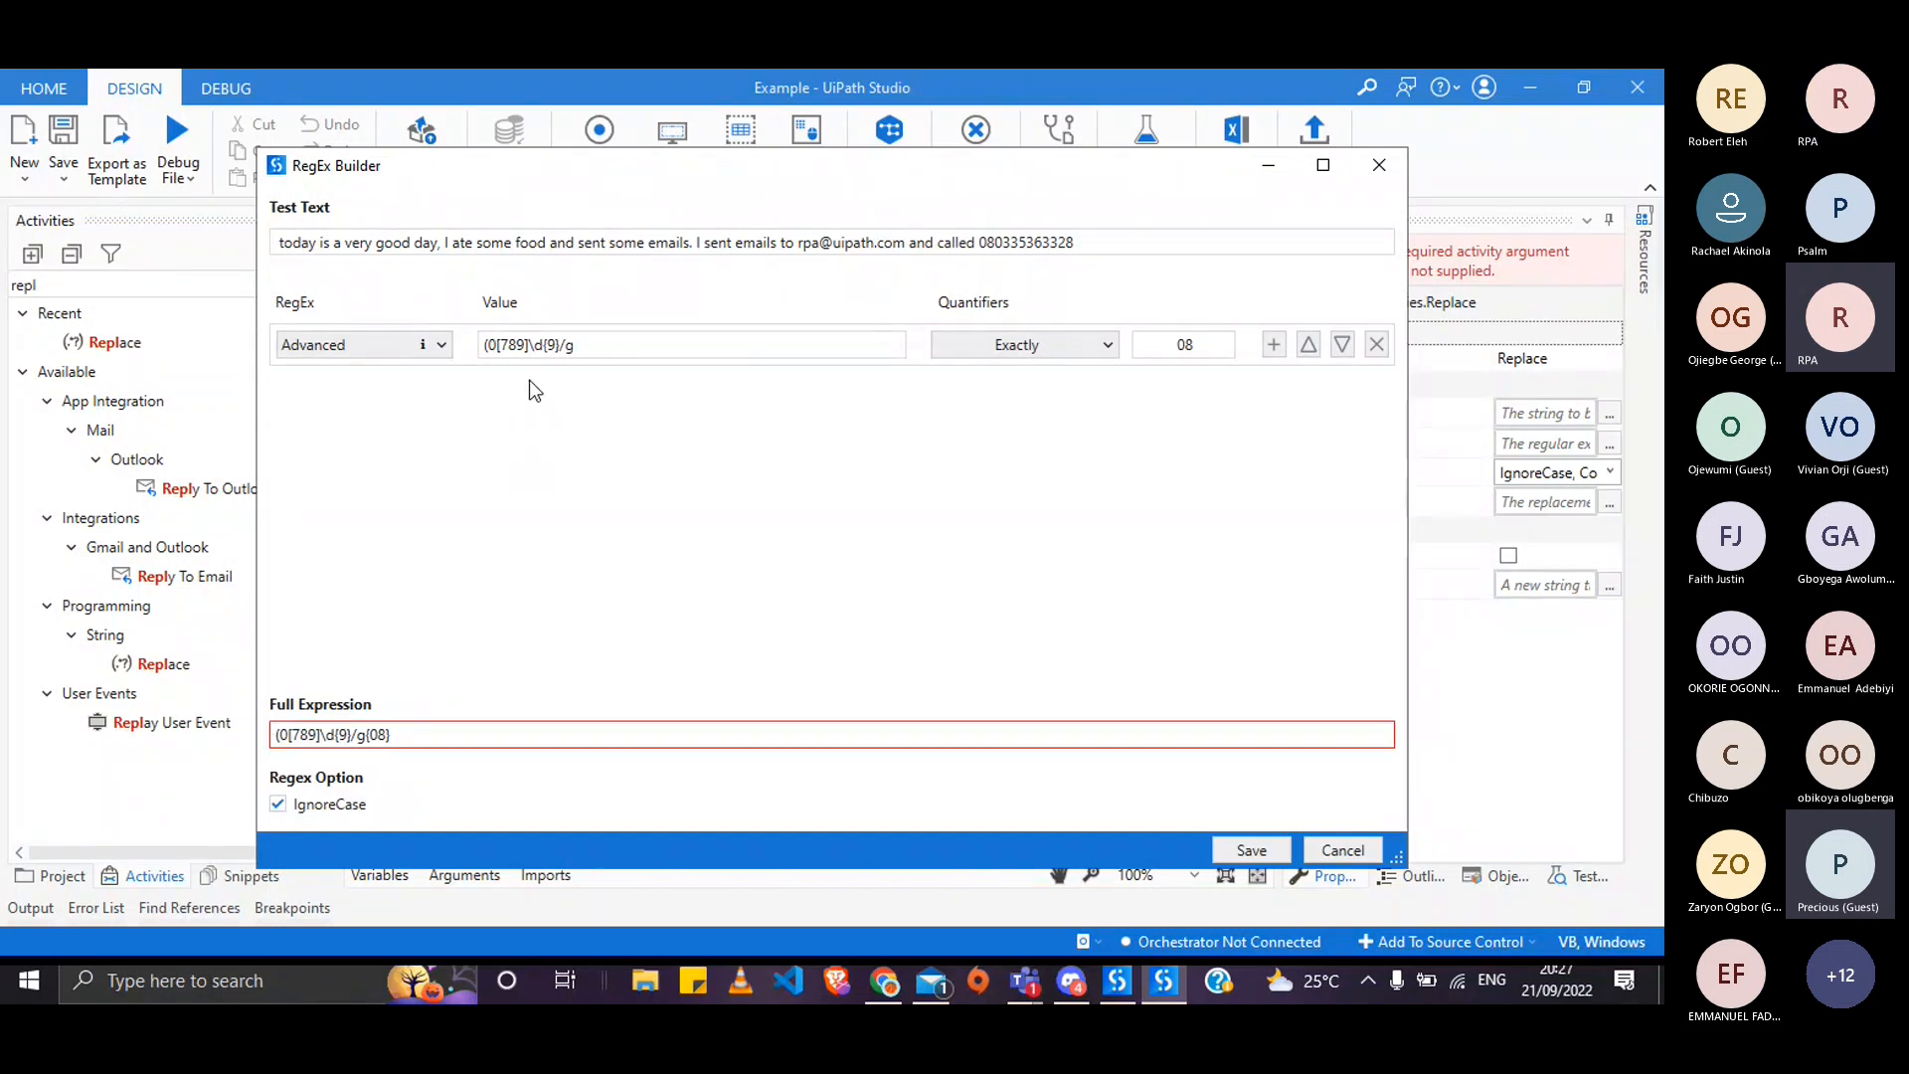
key(Left)
key(BackSpace)
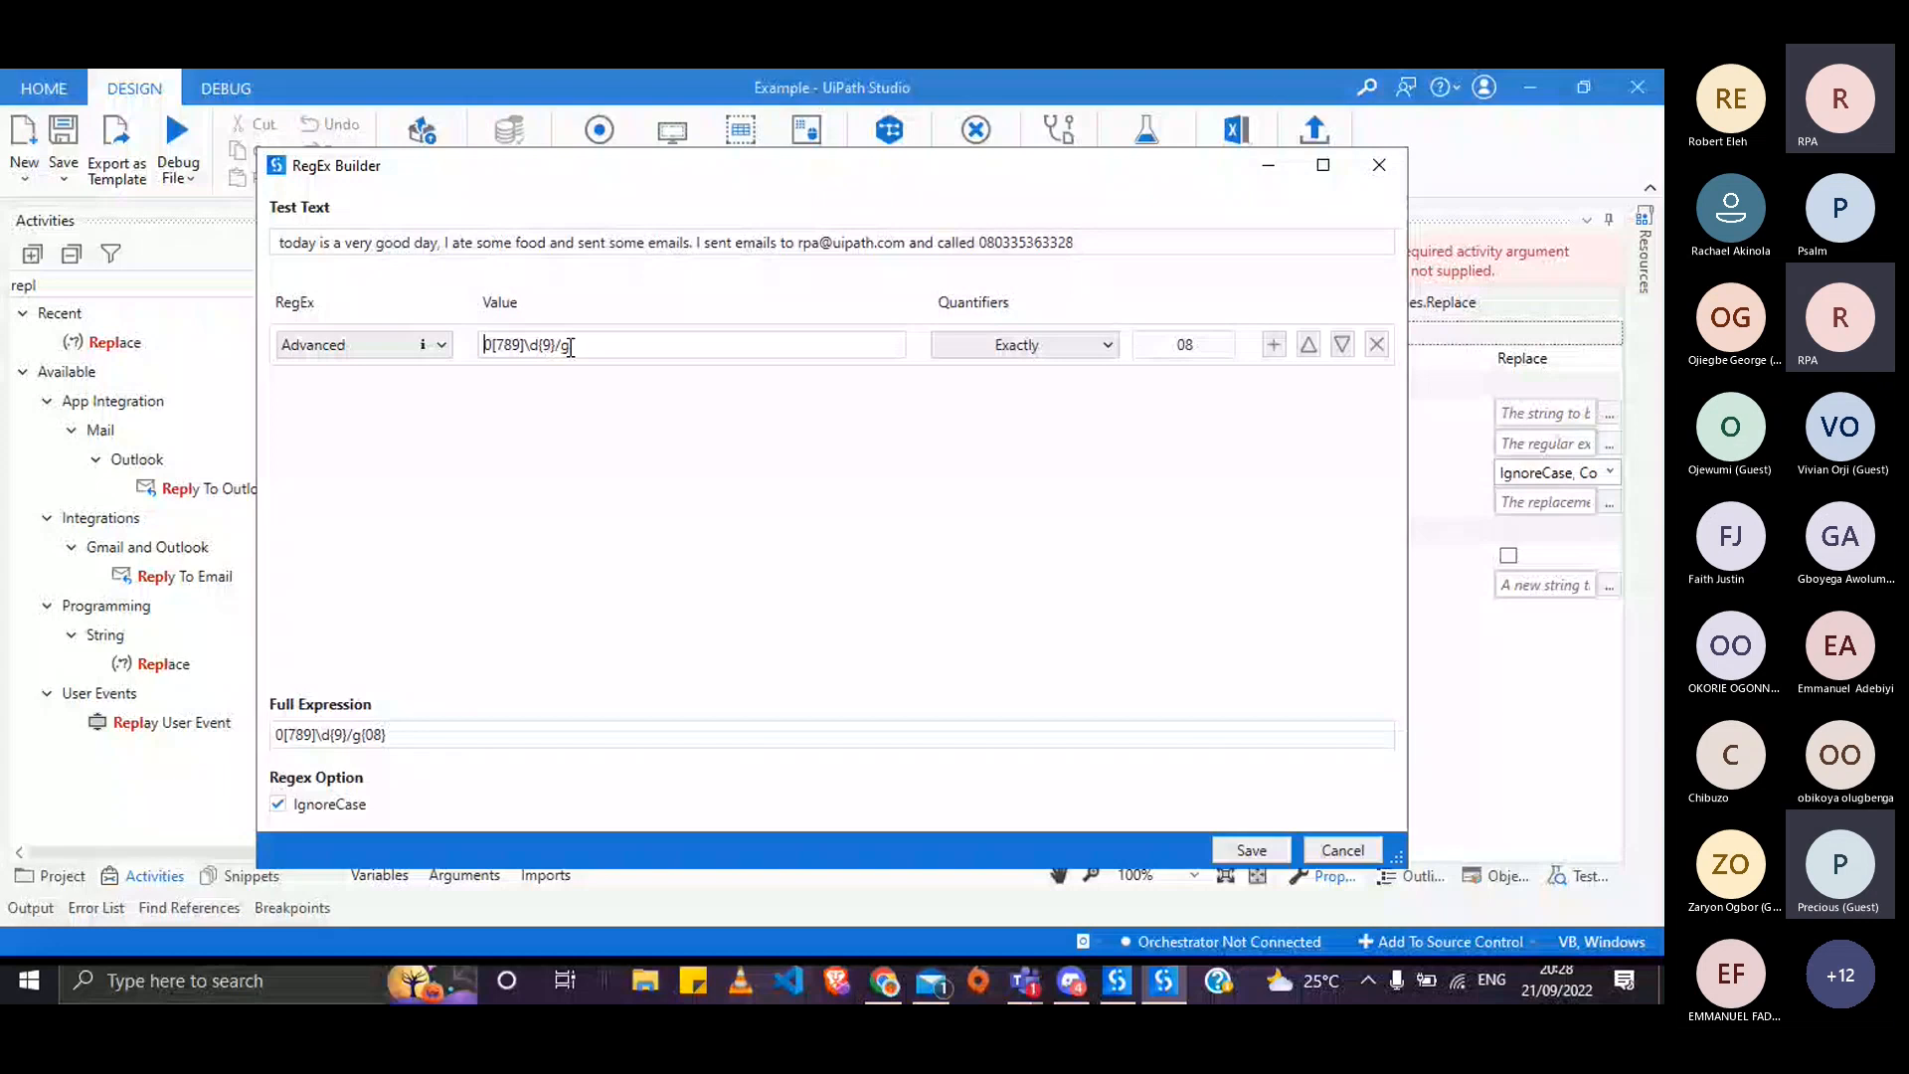
text(^0[7)
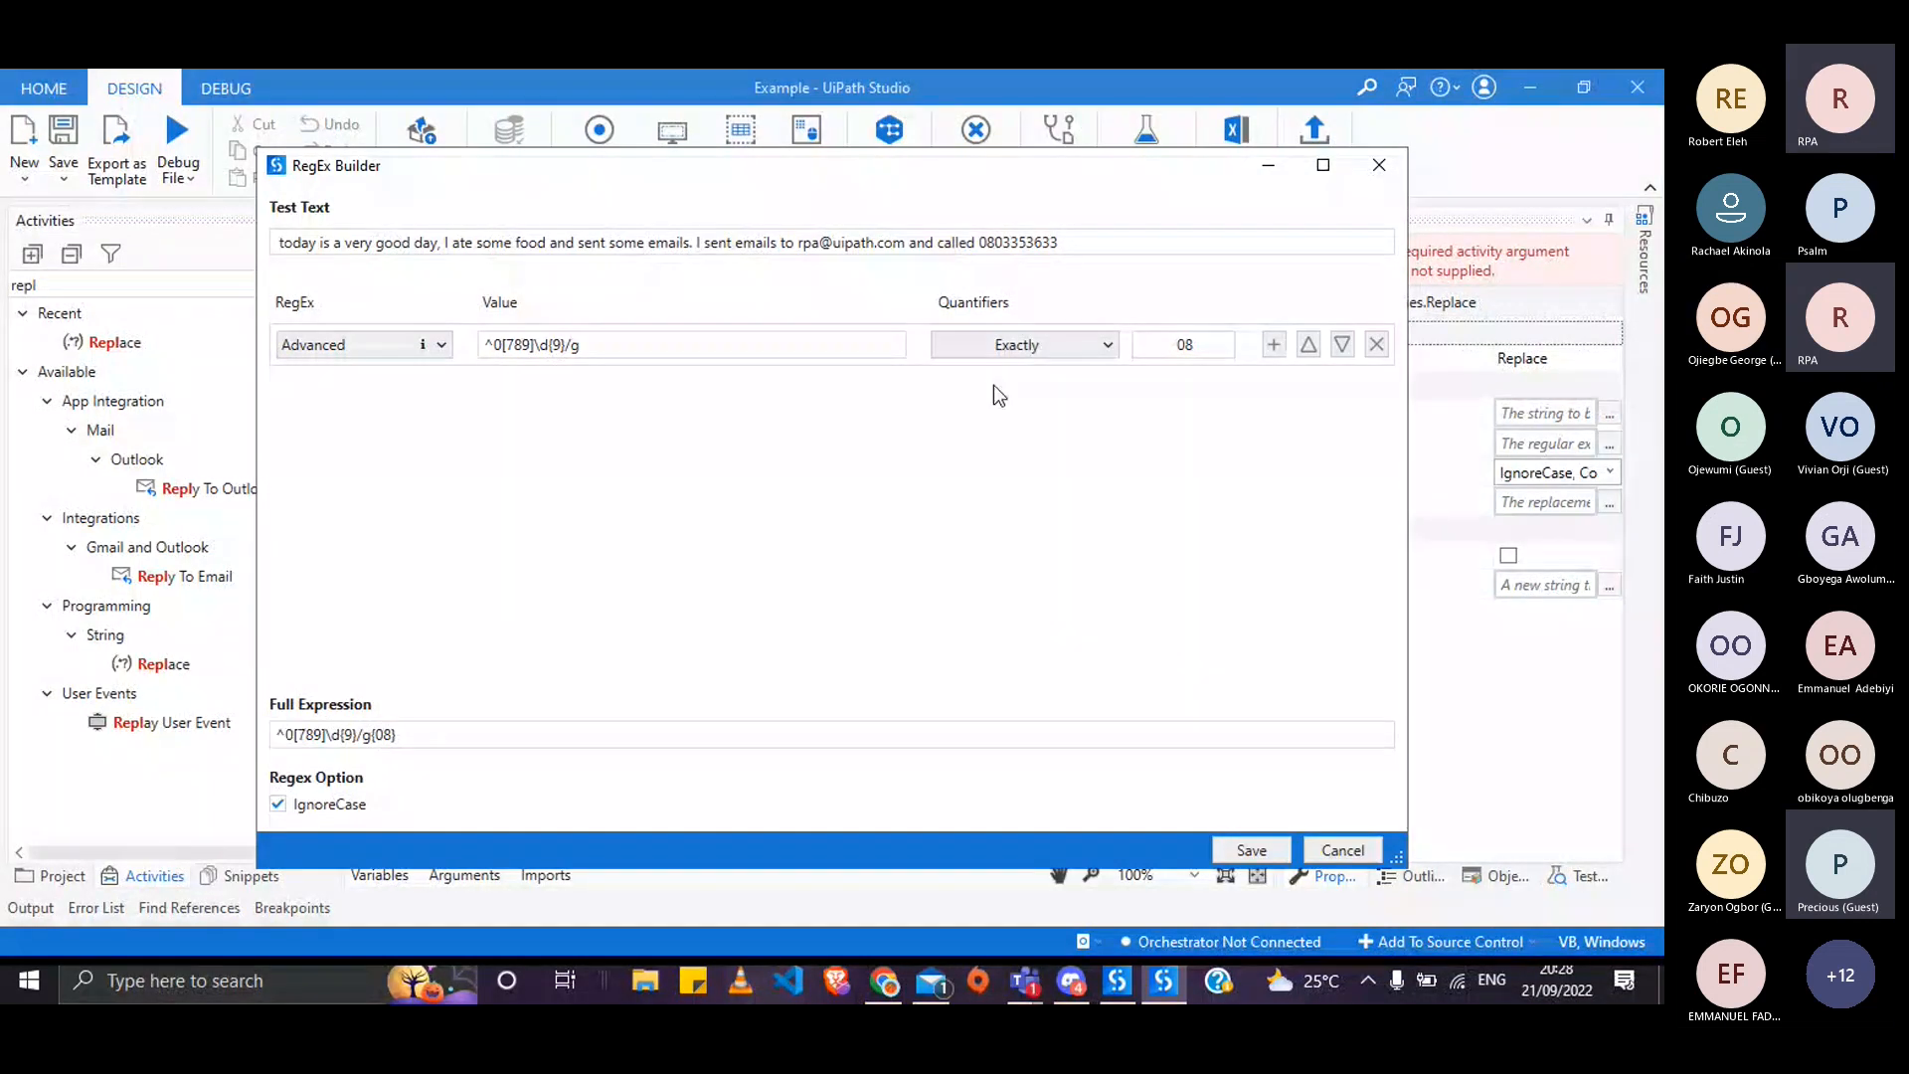
text(8)
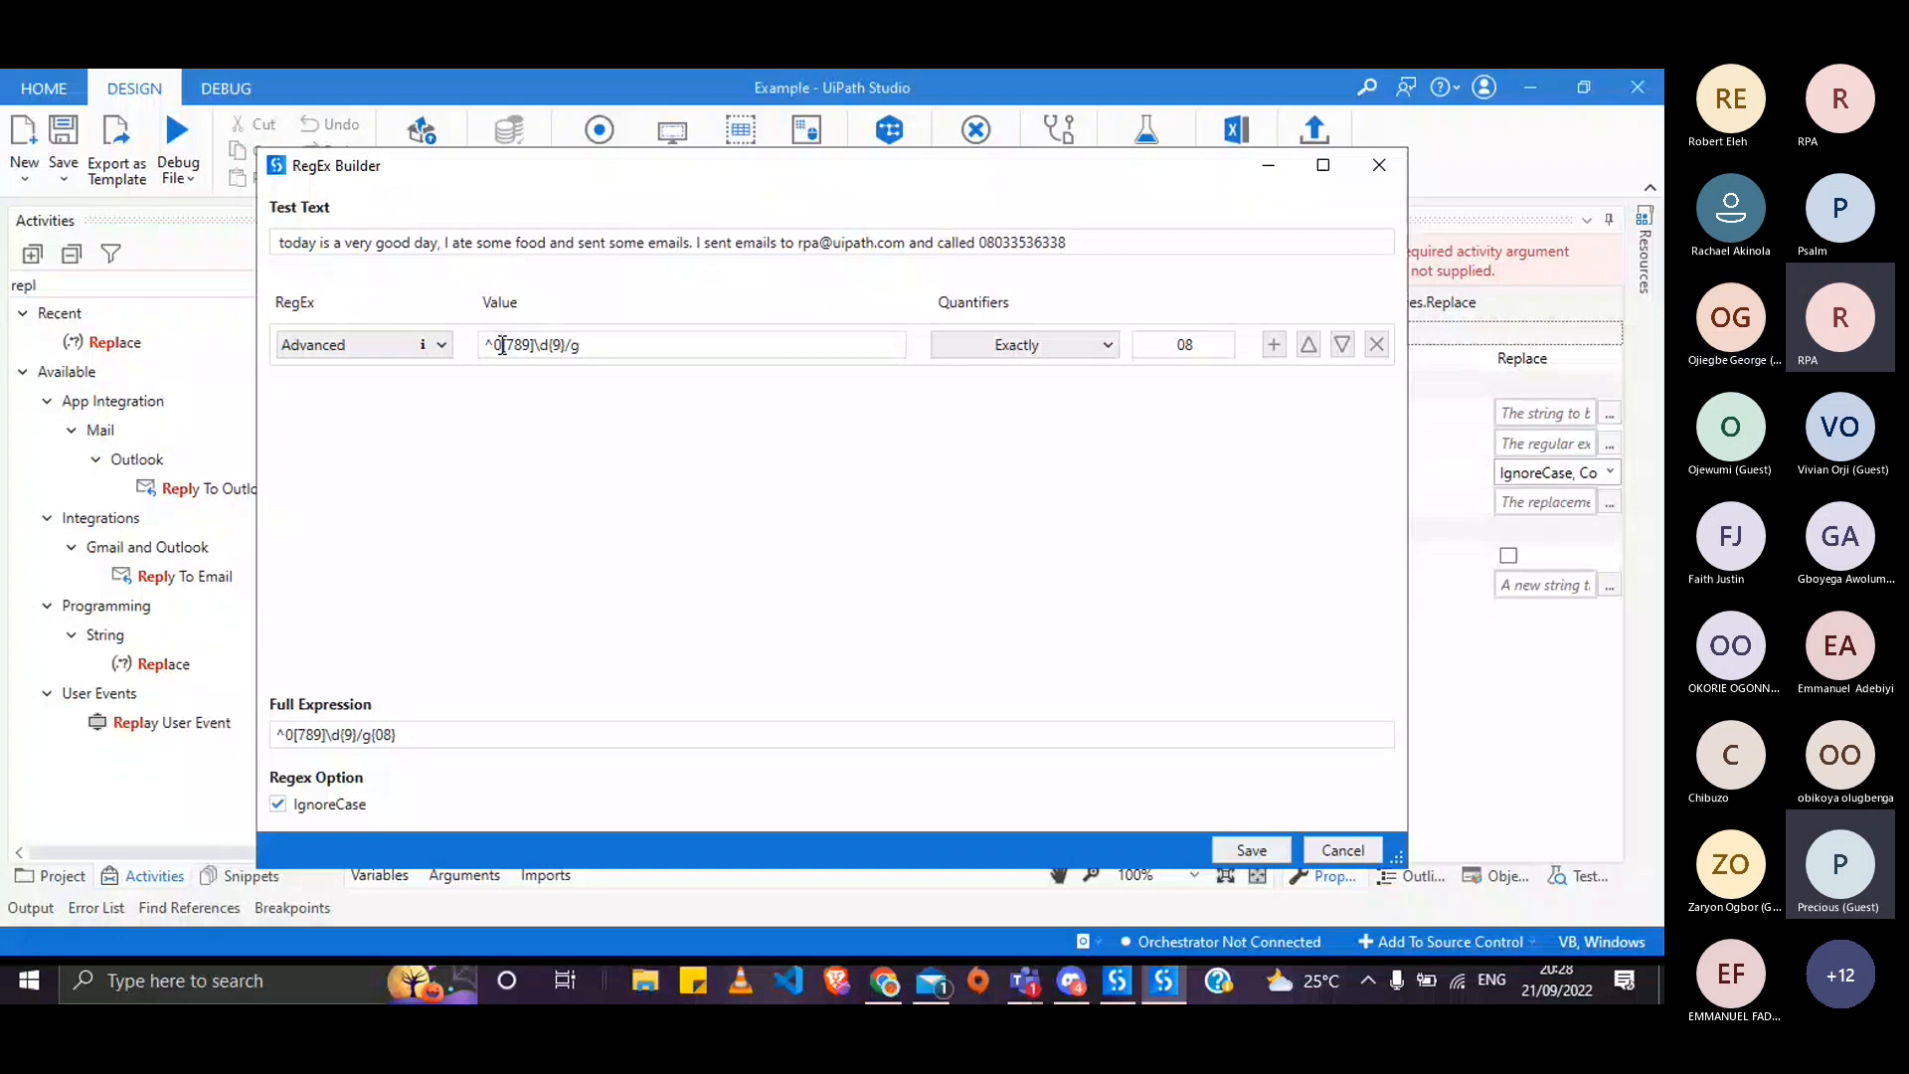
- Delete the 0 after the ^ anchor so the regex value reads ^[789]\d{9}/g
click(503, 345)
key(BackSpace)
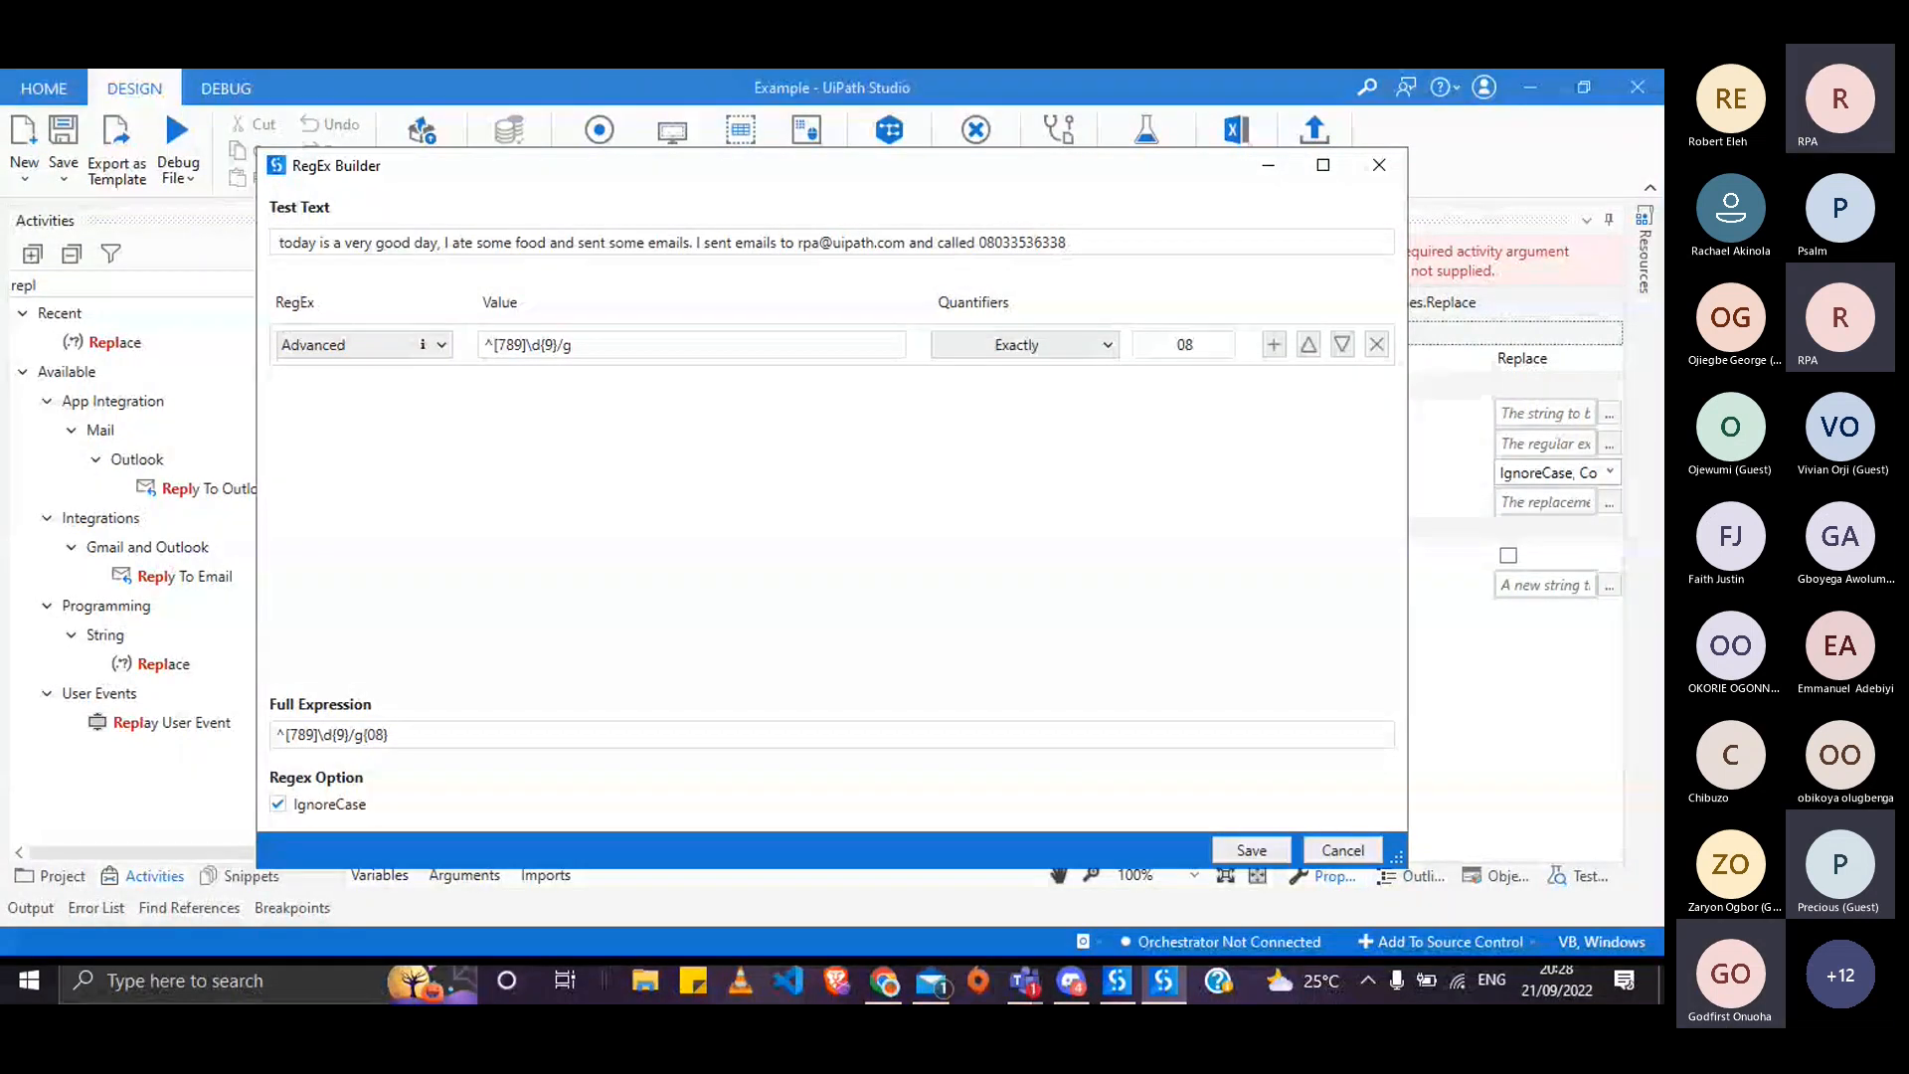
- Try the Any quantifier, then set the quantifier back to Exactly
click(1025, 344)
click(1025, 397)
click(1005, 348)
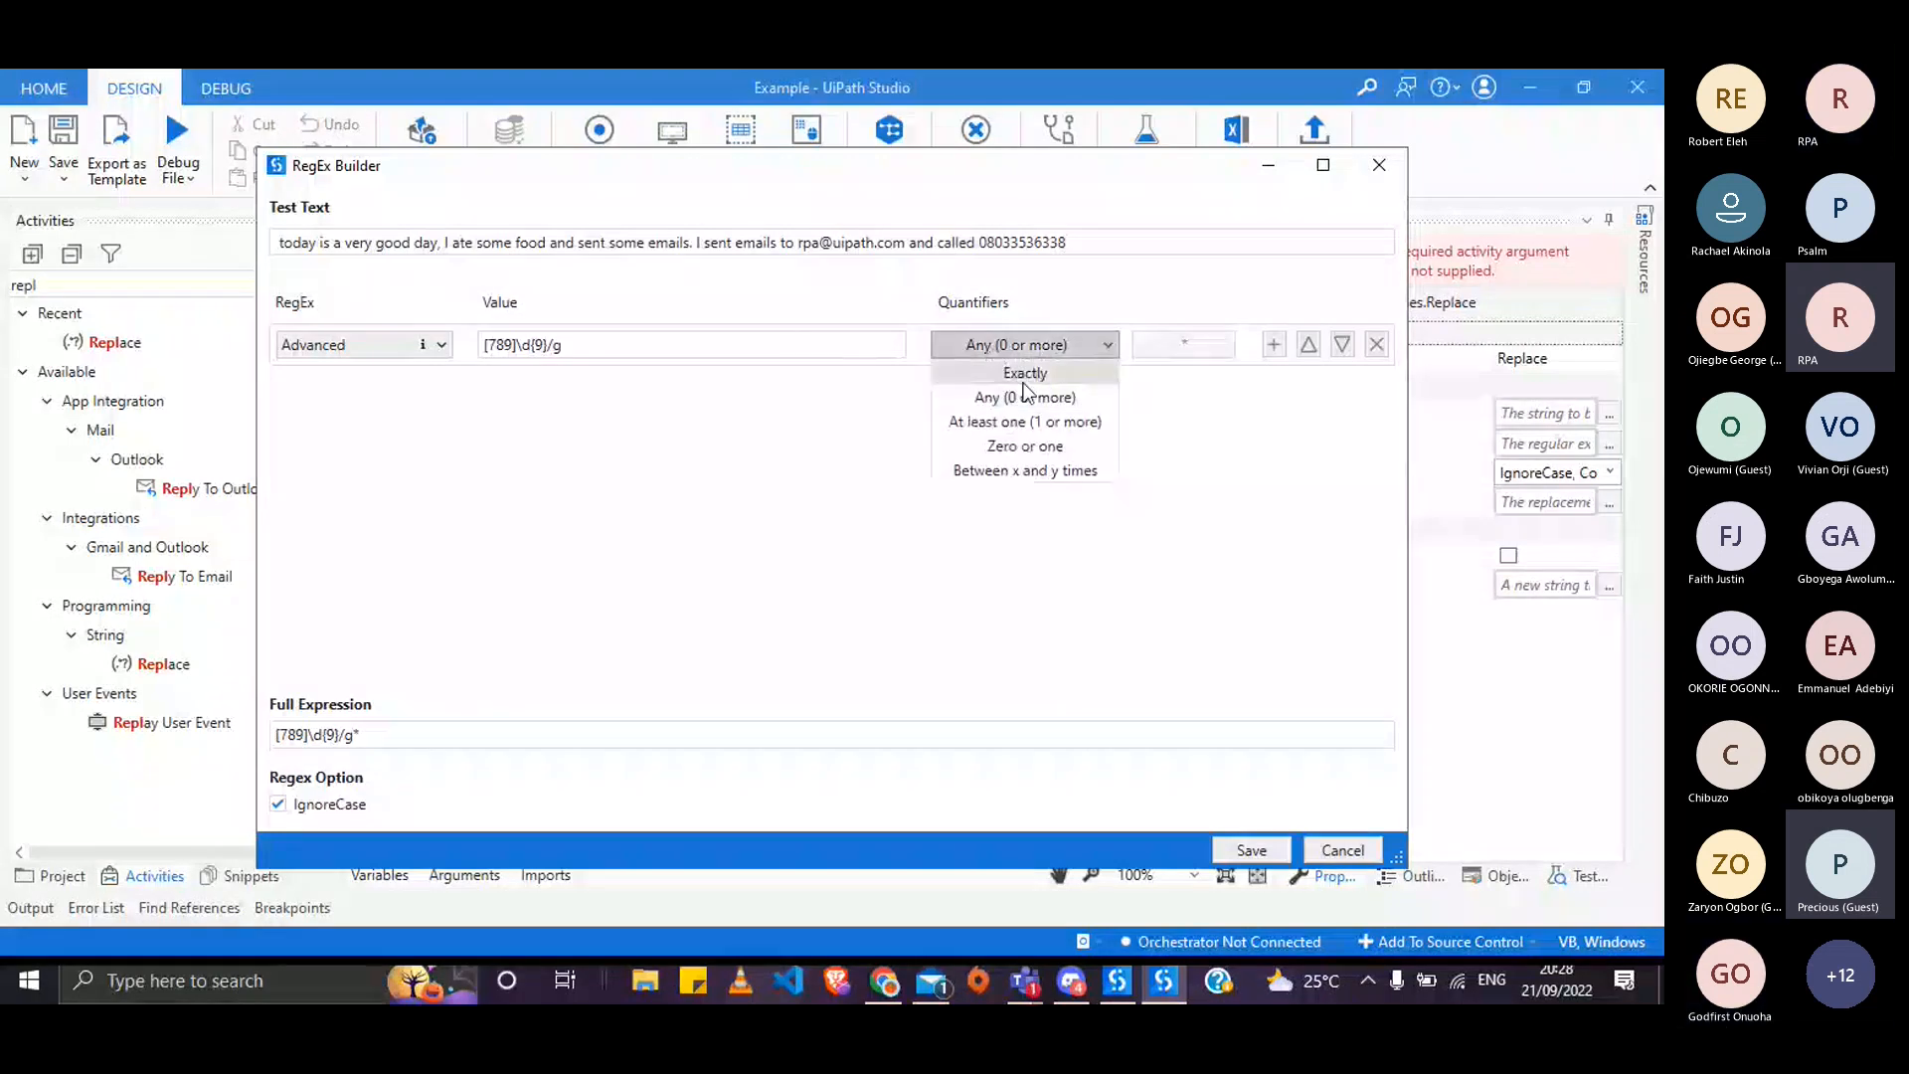
click(1025, 373)
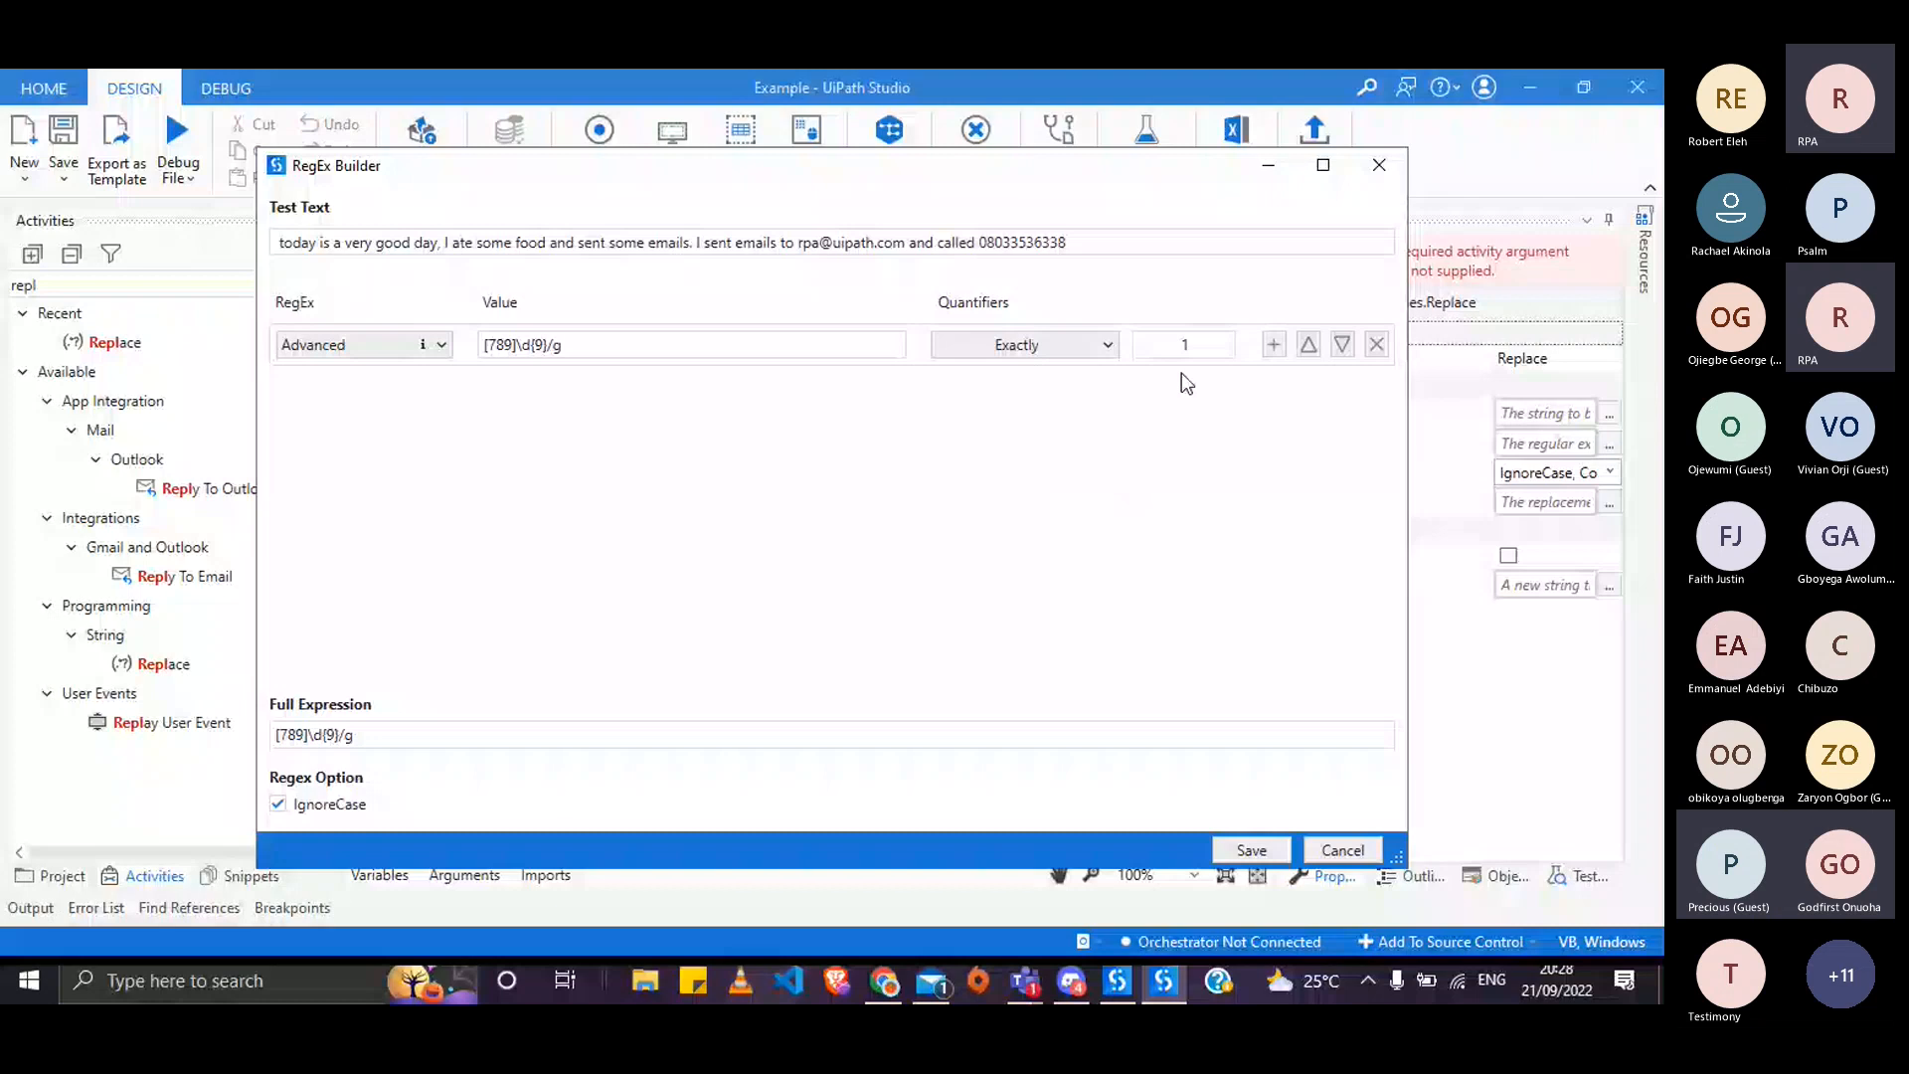
- Change the regex element to Digit and clear its repetition count
click(523, 345)
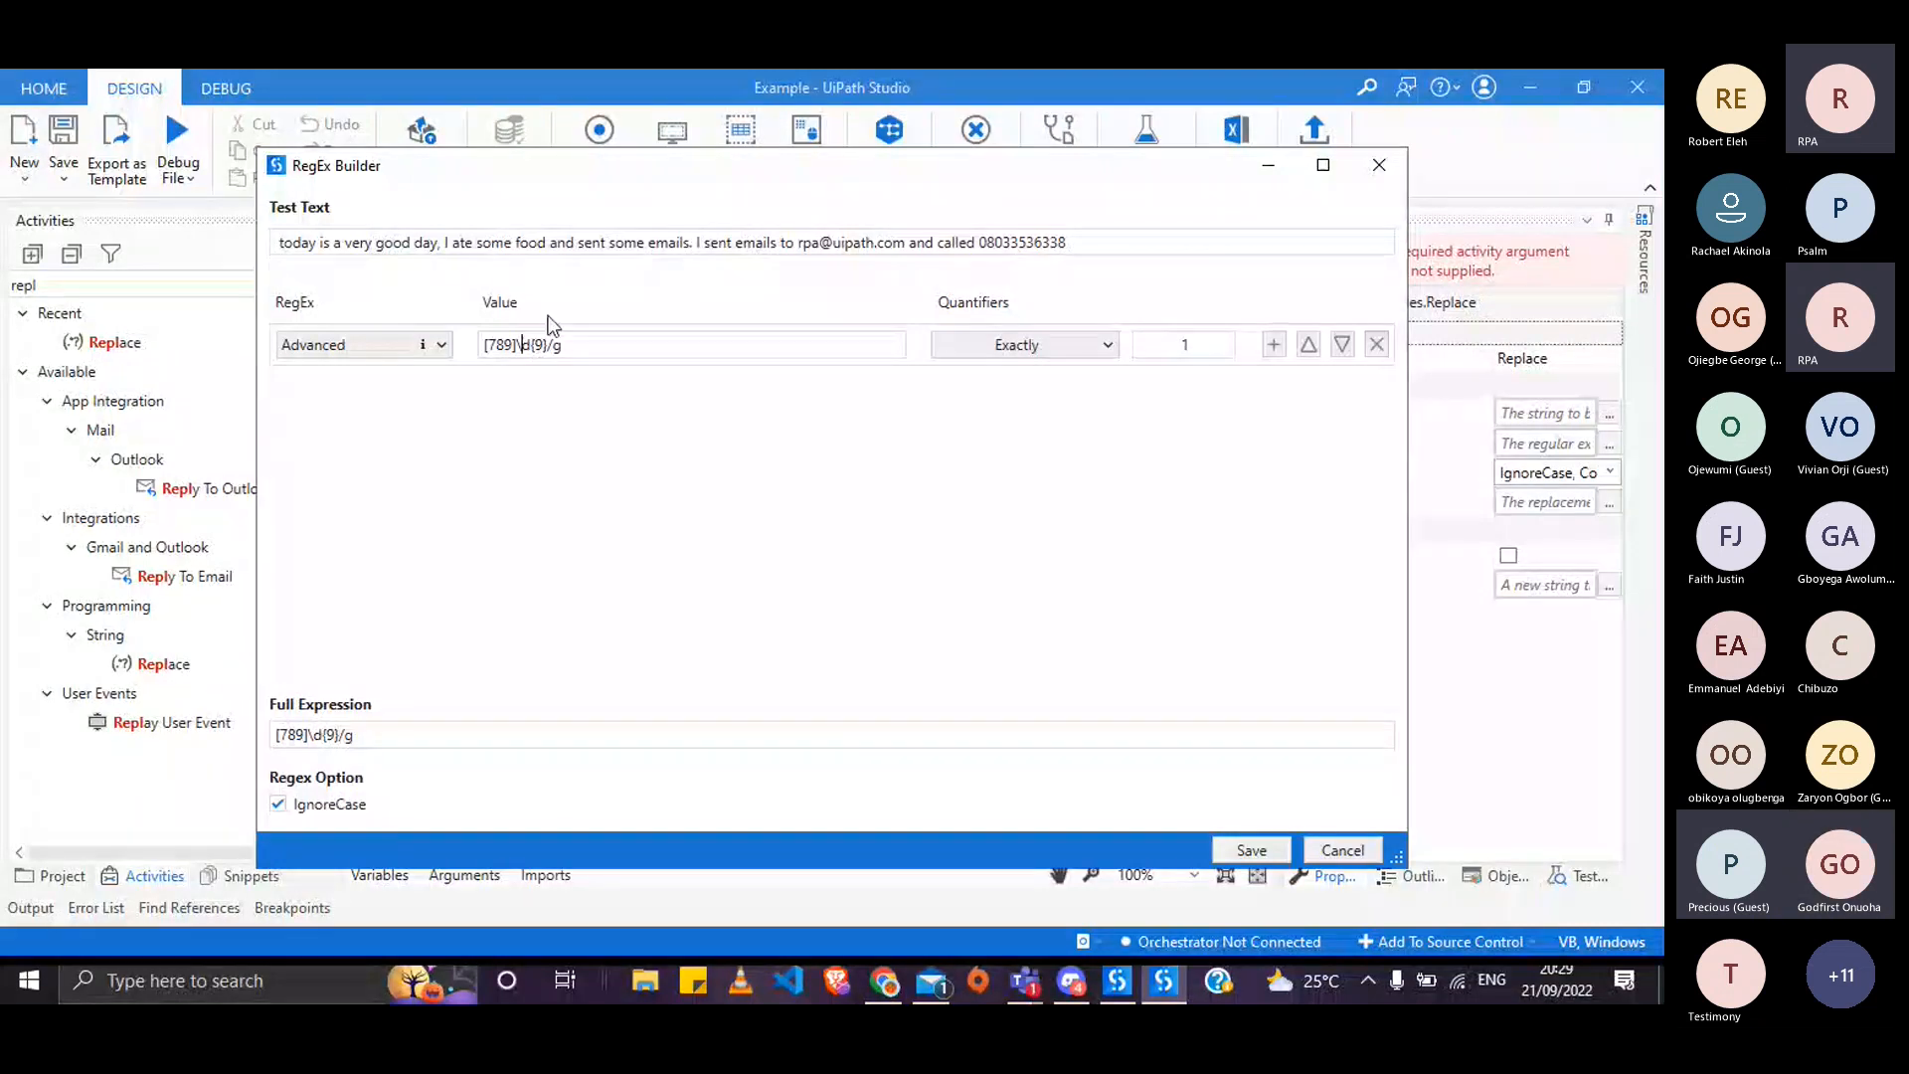
click(440, 345)
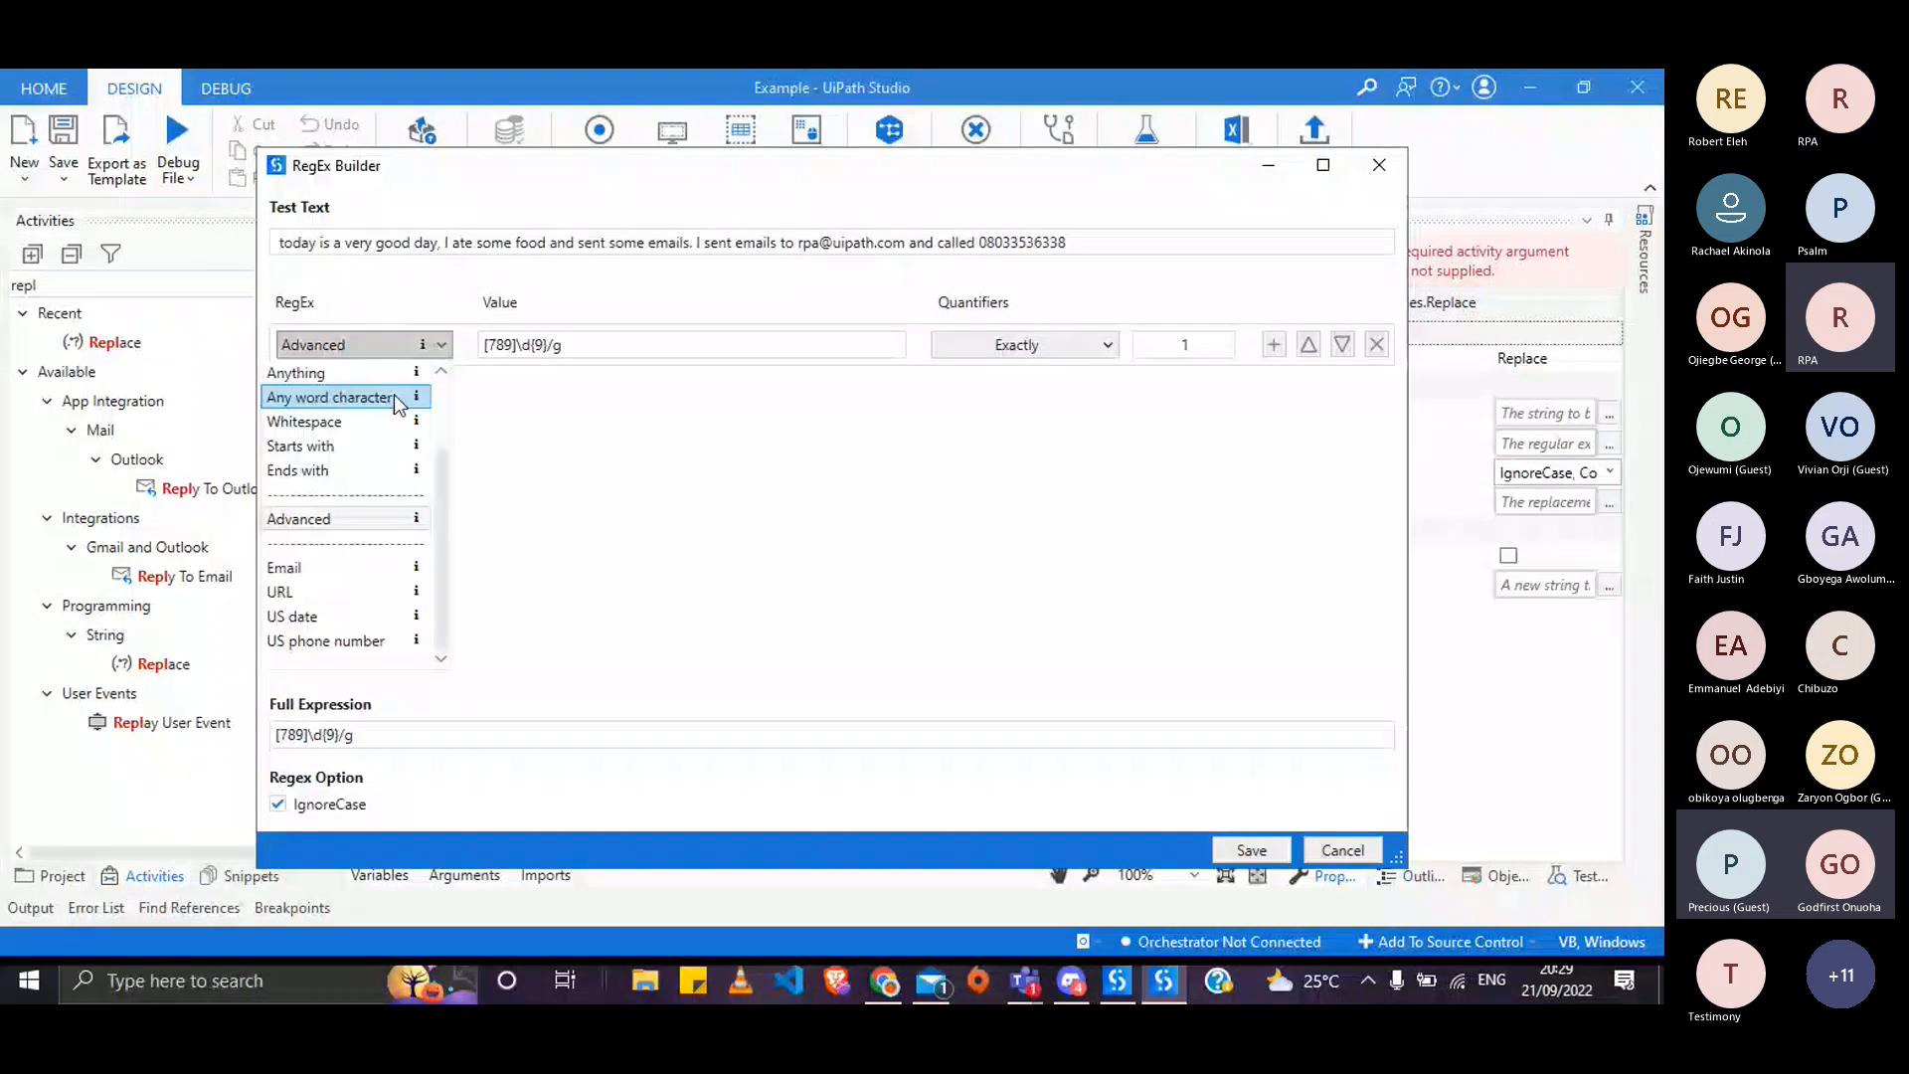
scroll(299, 461, up, 2)
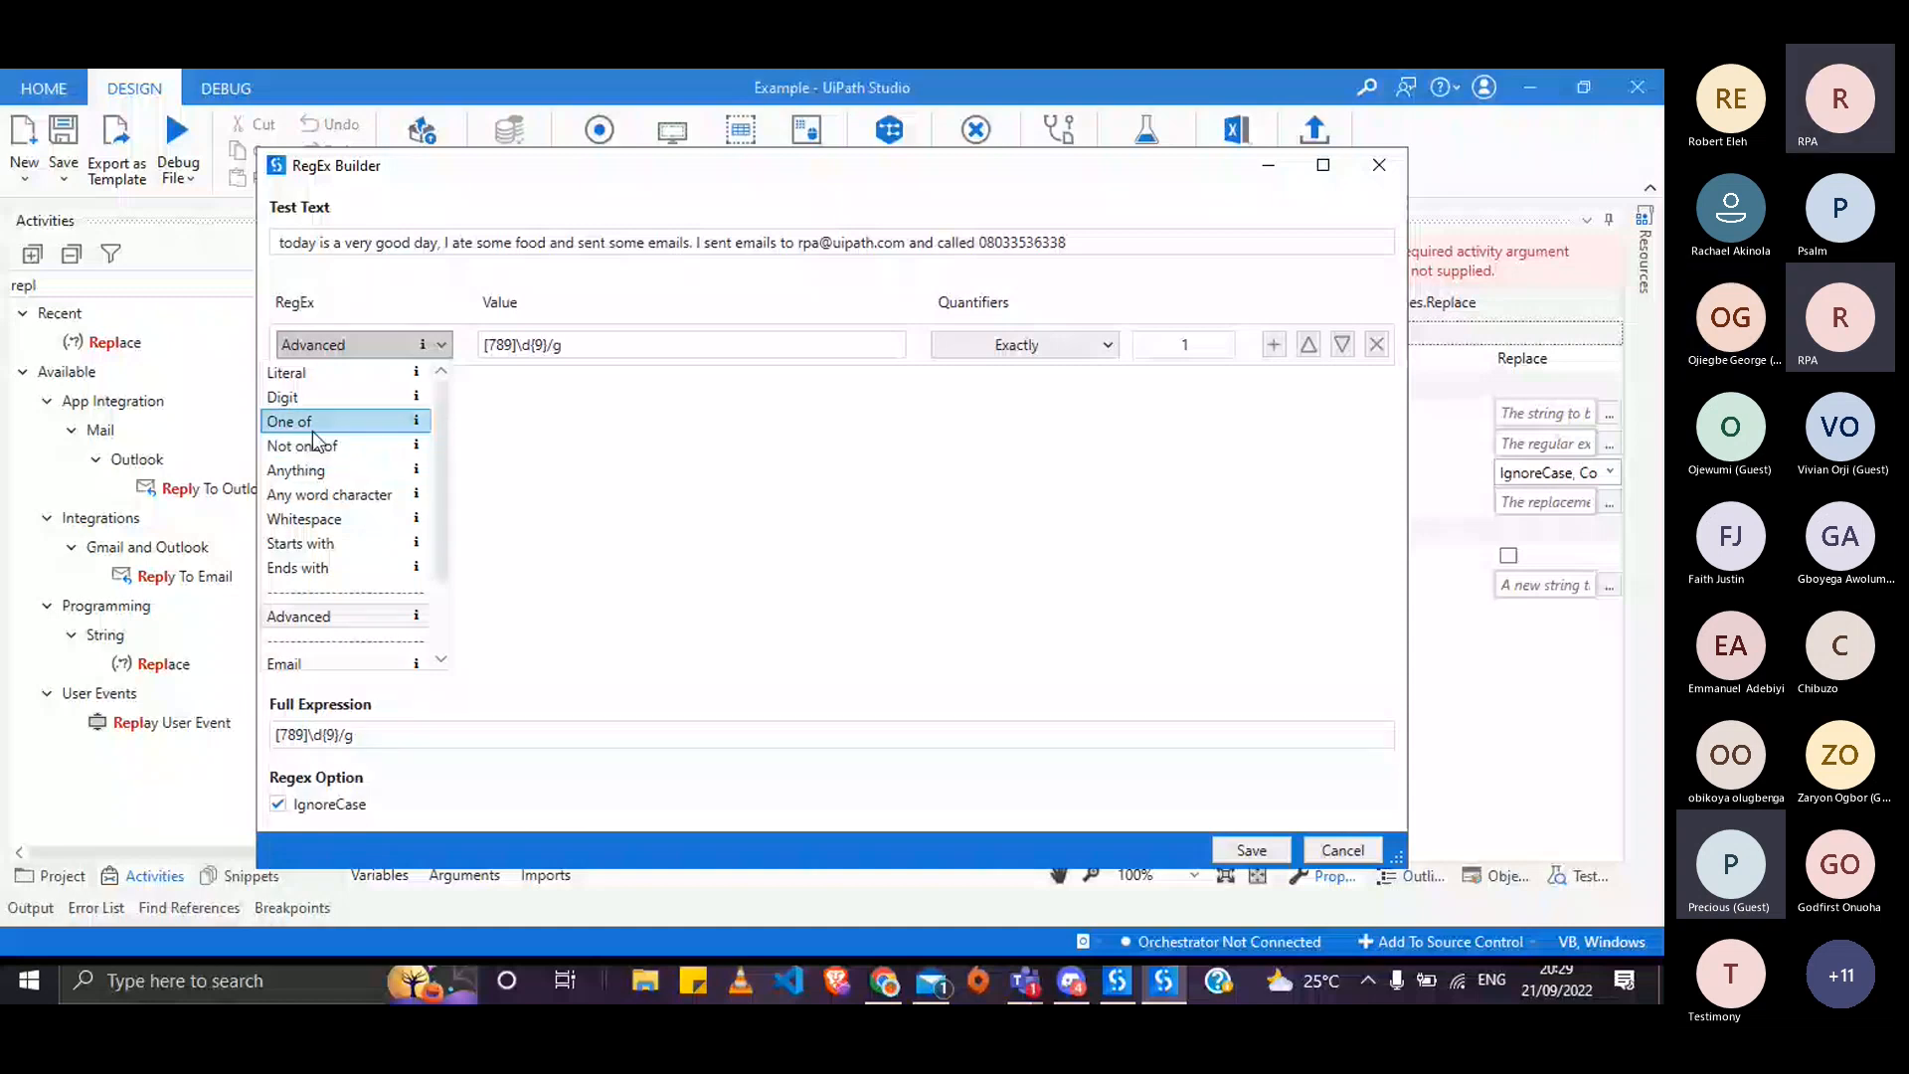
click(318, 397)
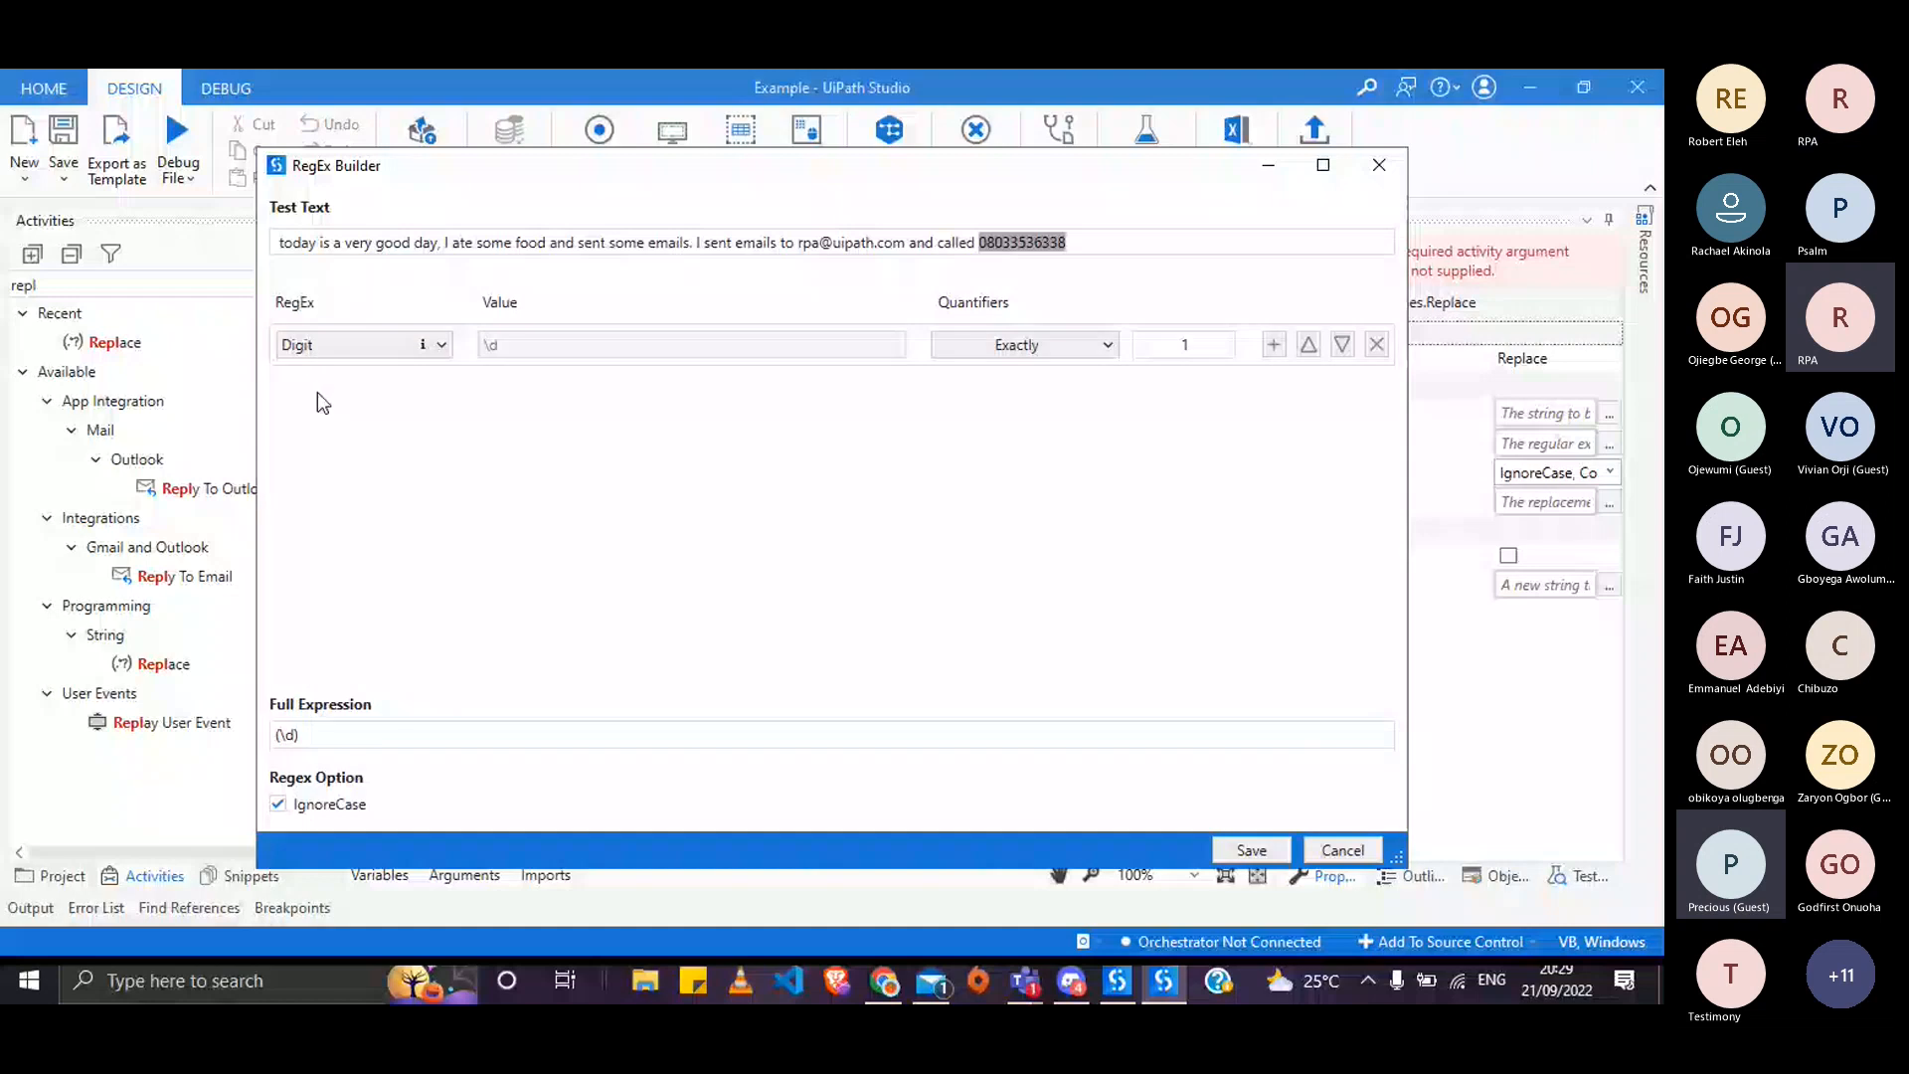
click(1197, 345)
key(BackSpace)
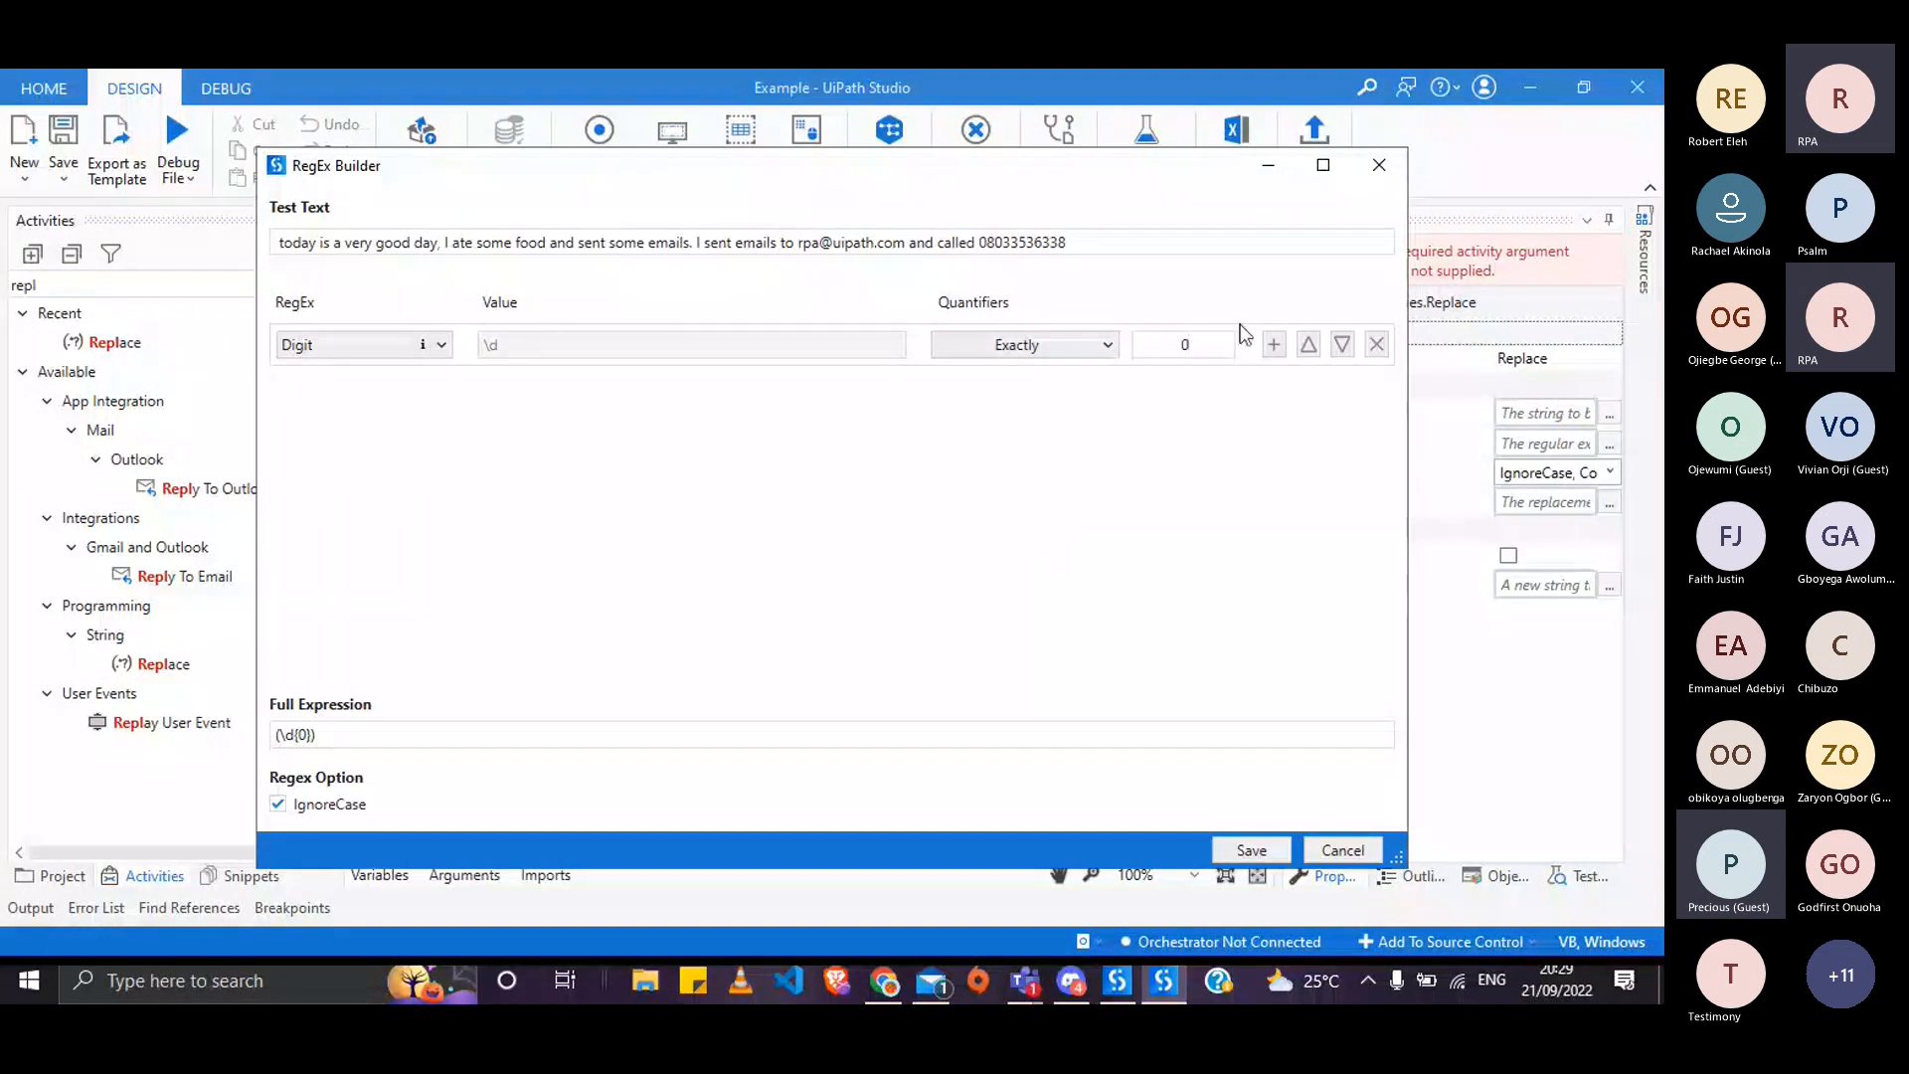
key(BackSpace)
- Choose the built-in US phone number element, then bring the meeting window forward
click(442, 345)
click(340, 749)
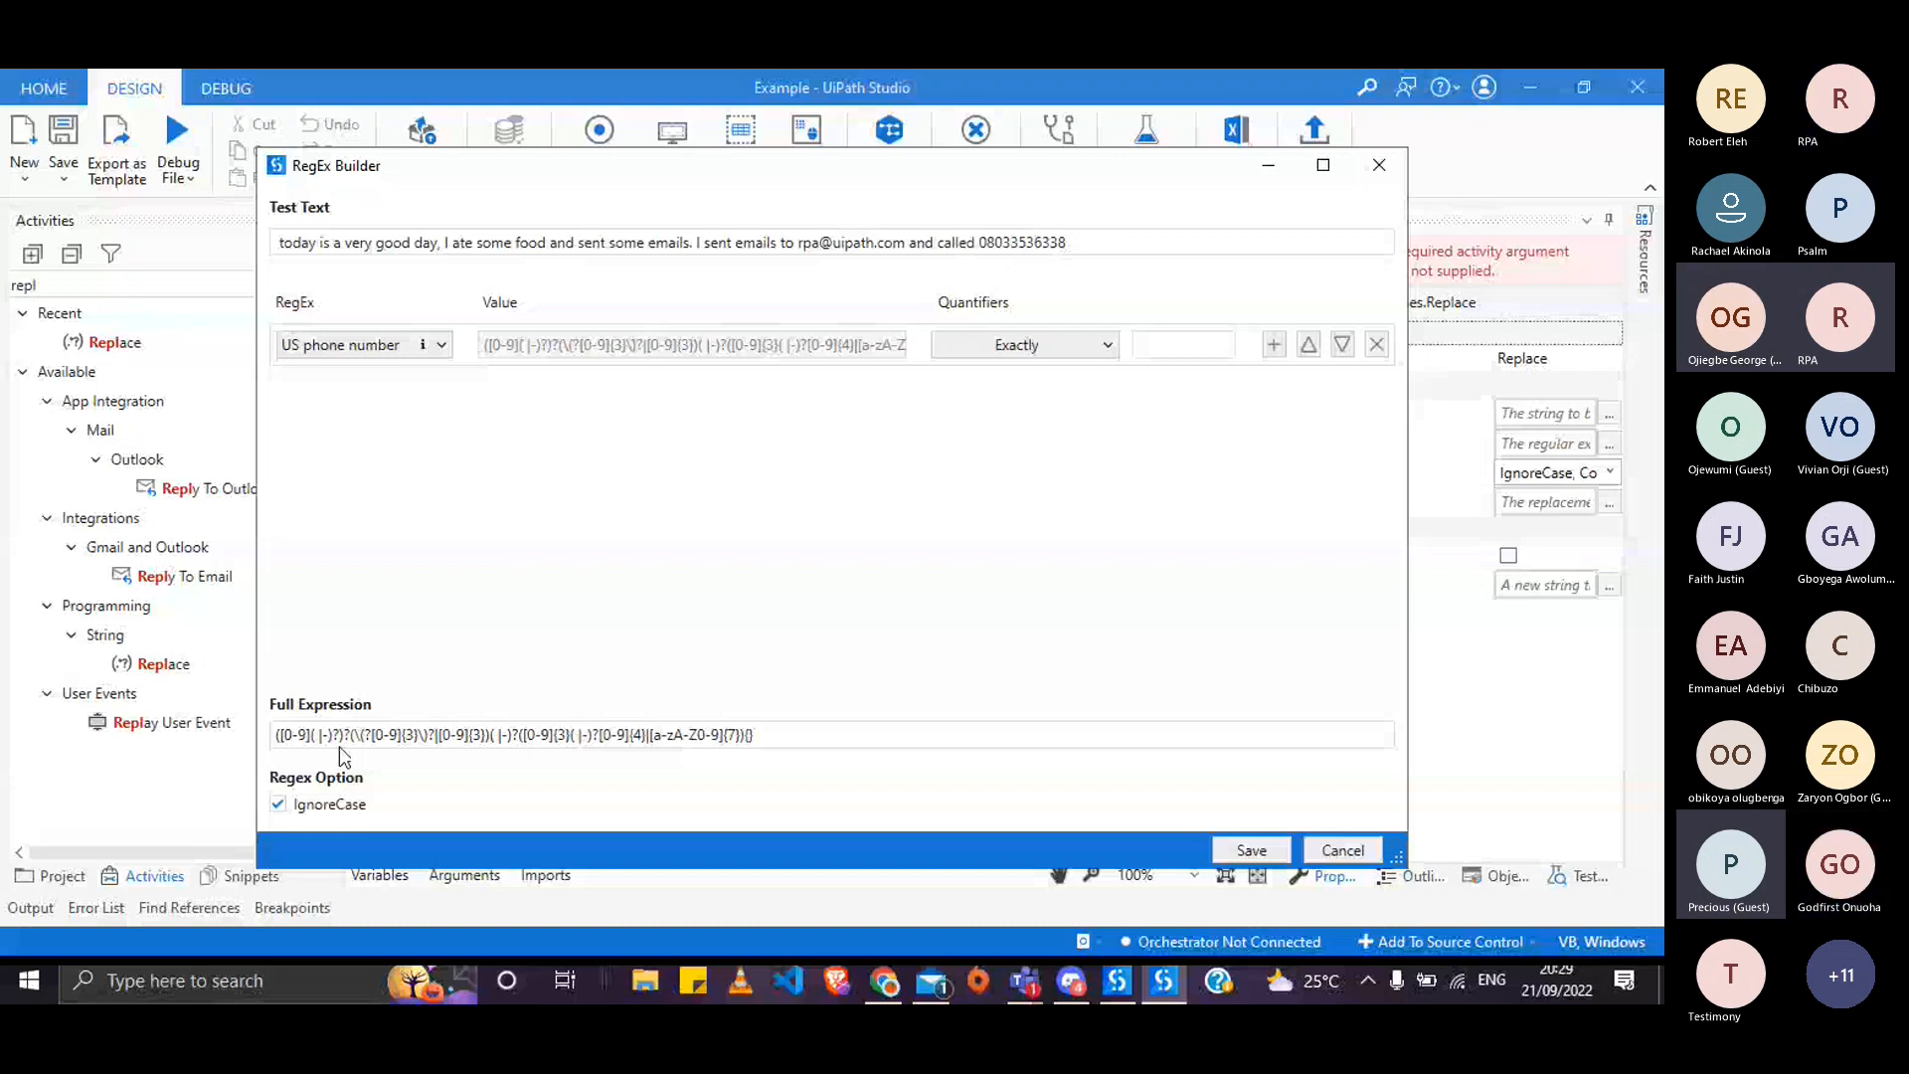
click(364, 345)
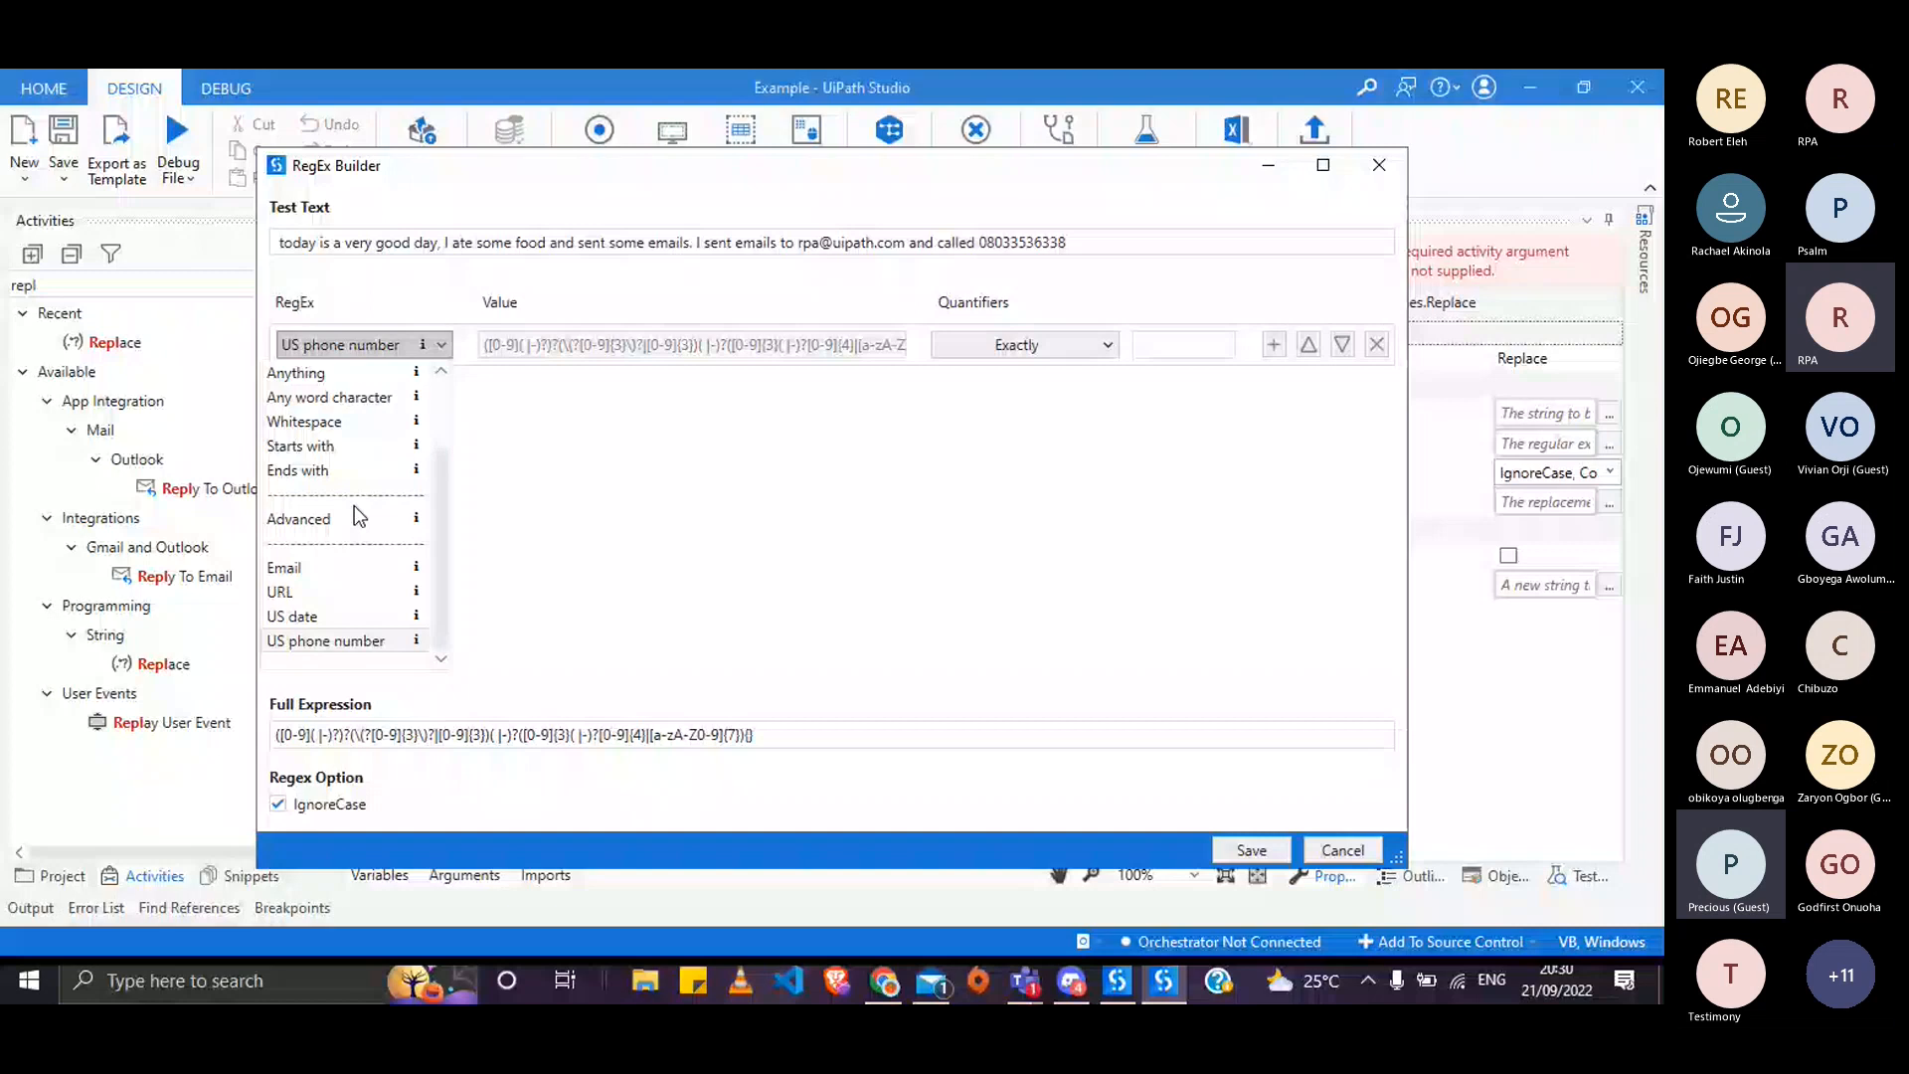
key(alt+Tab)
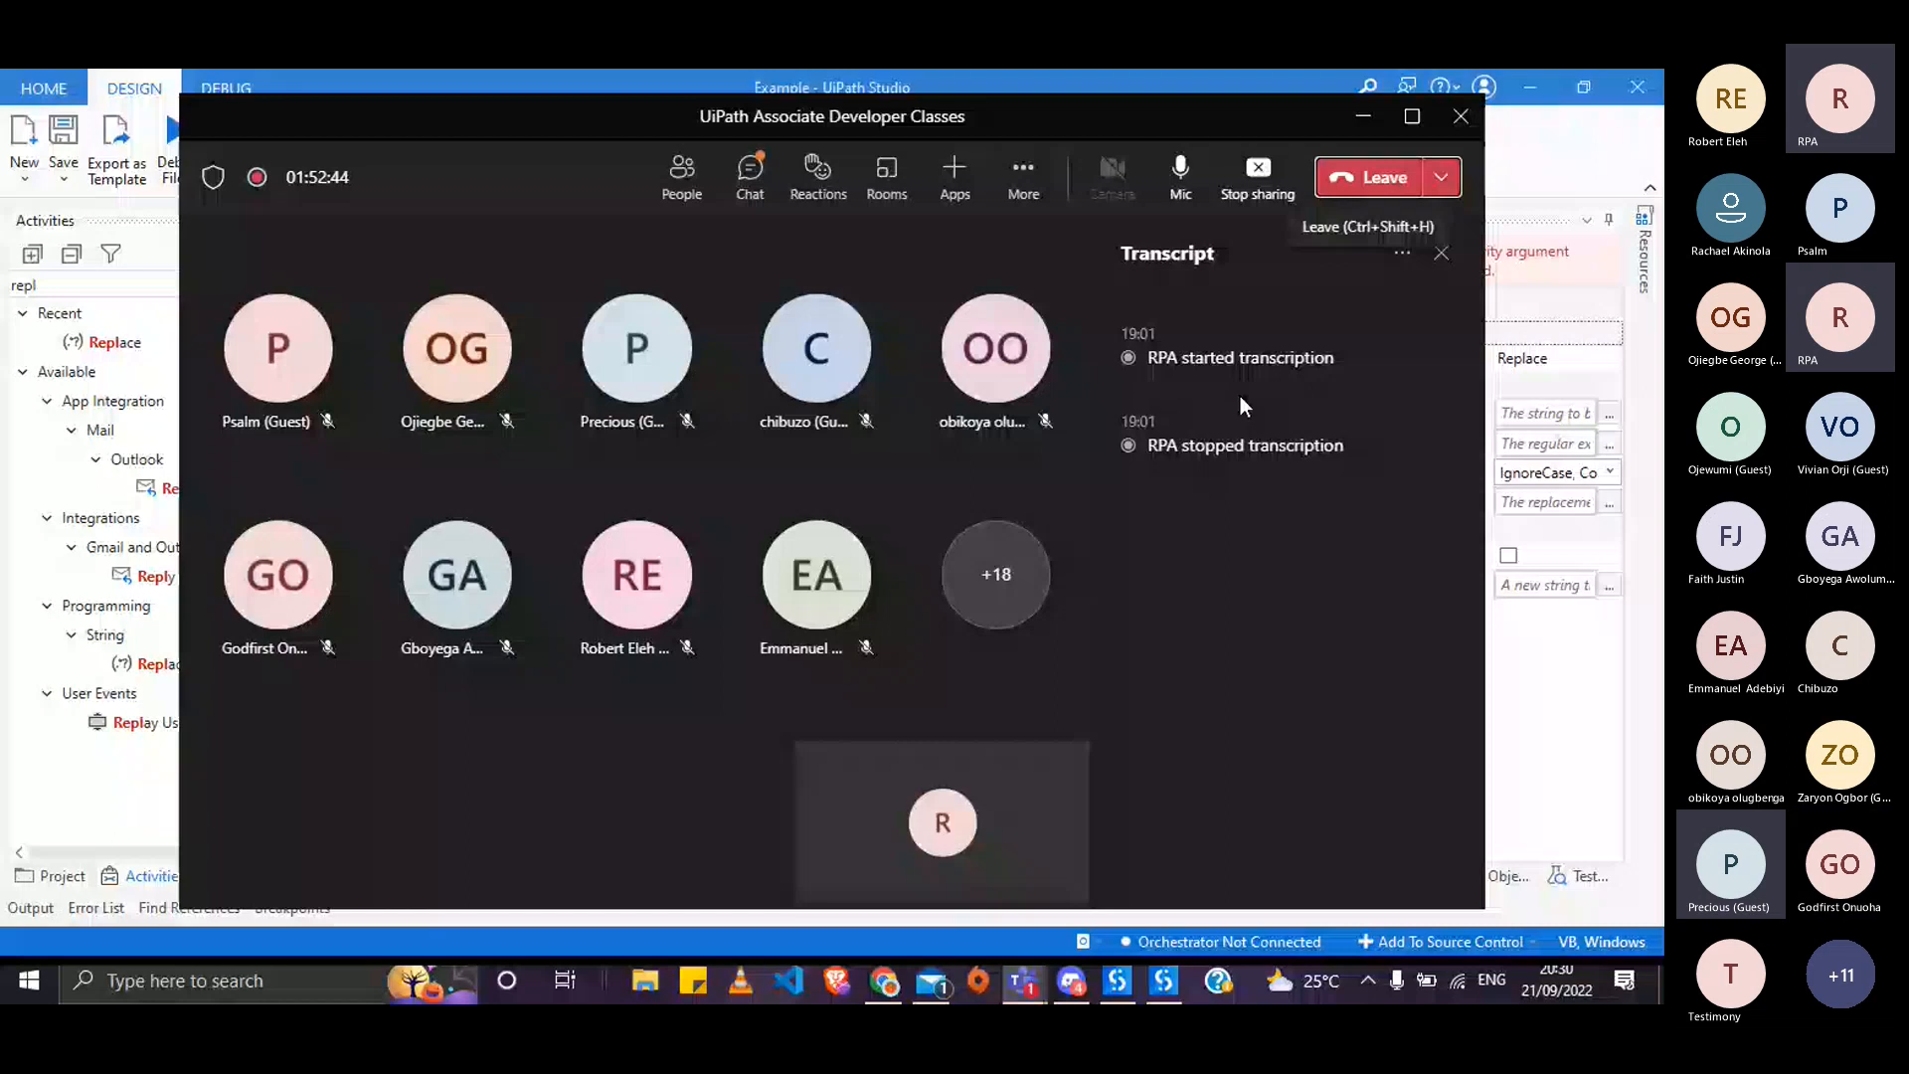
- In regex101, close the 'Exactly 3 of a' token details and scroll the Quick Reference list
key(alt+Tab)
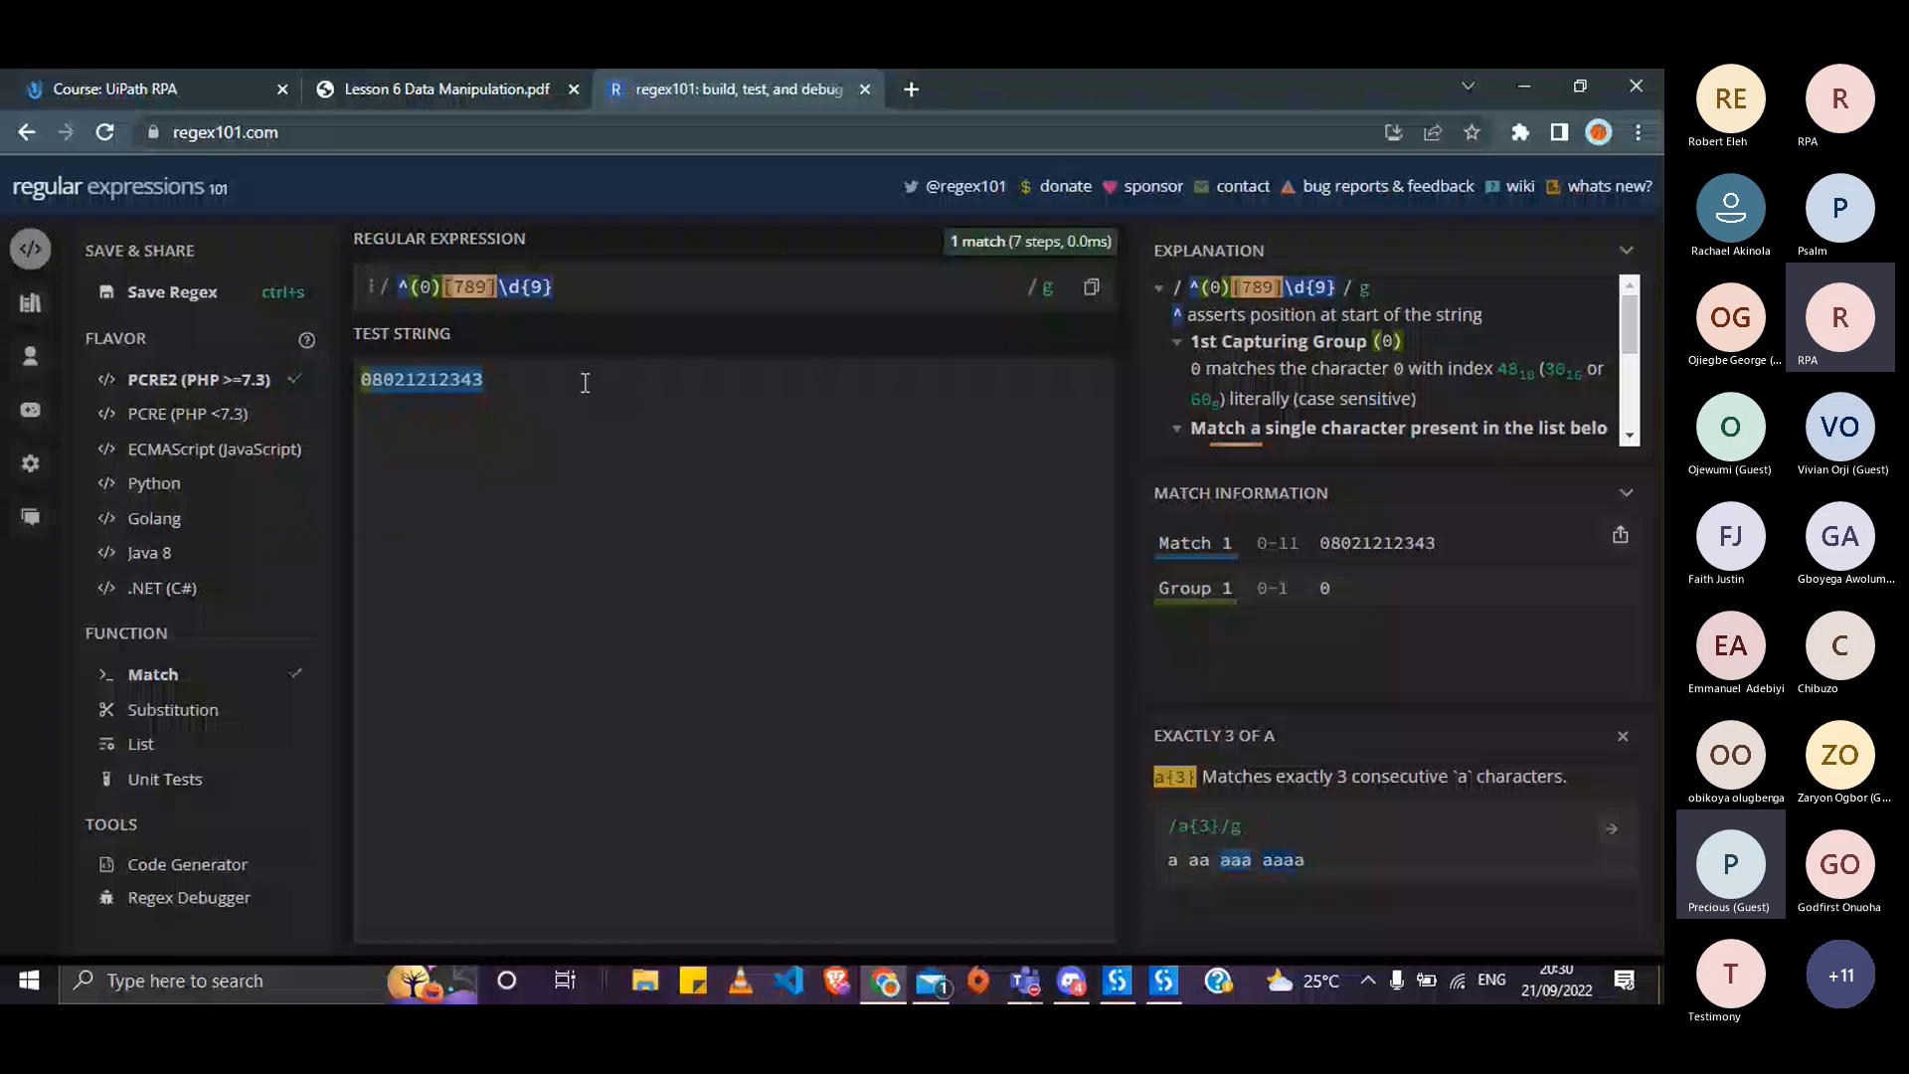
click(1624, 738)
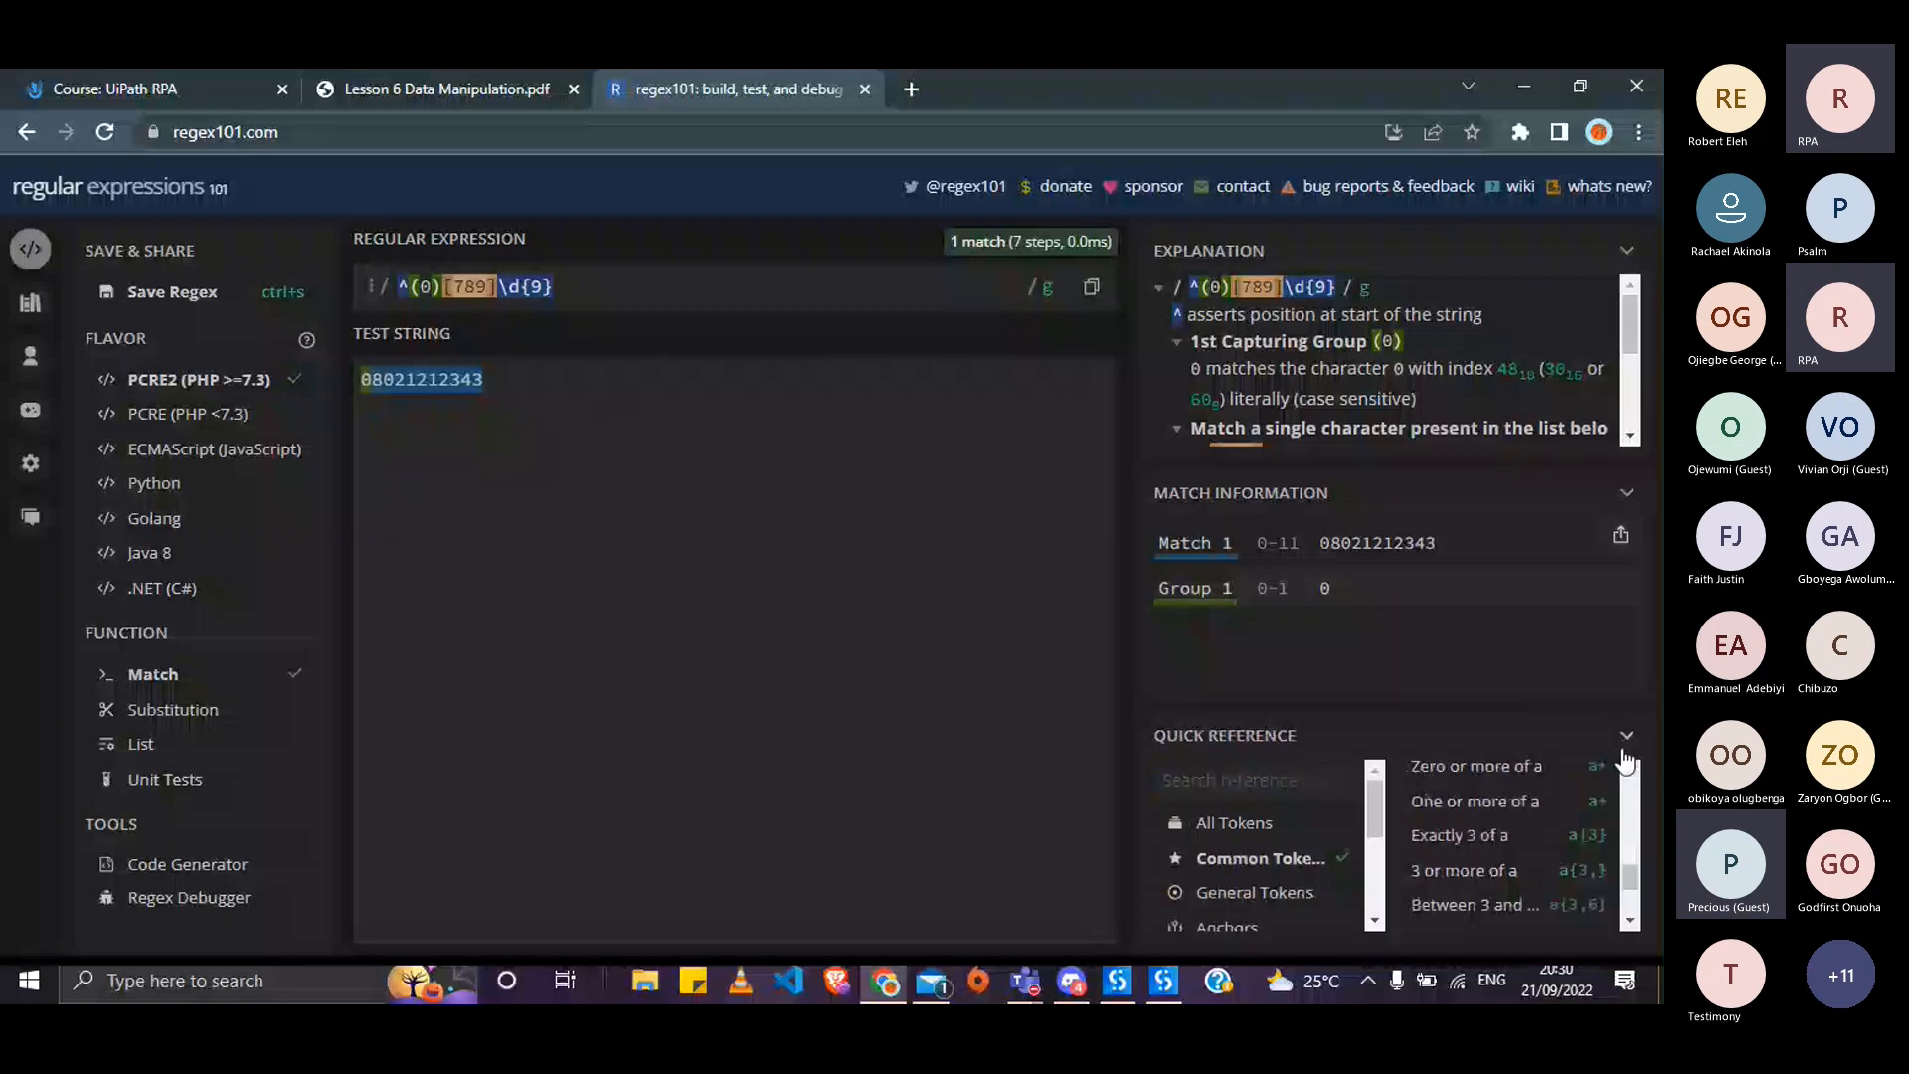
drag(1628, 887, 1624, 904)
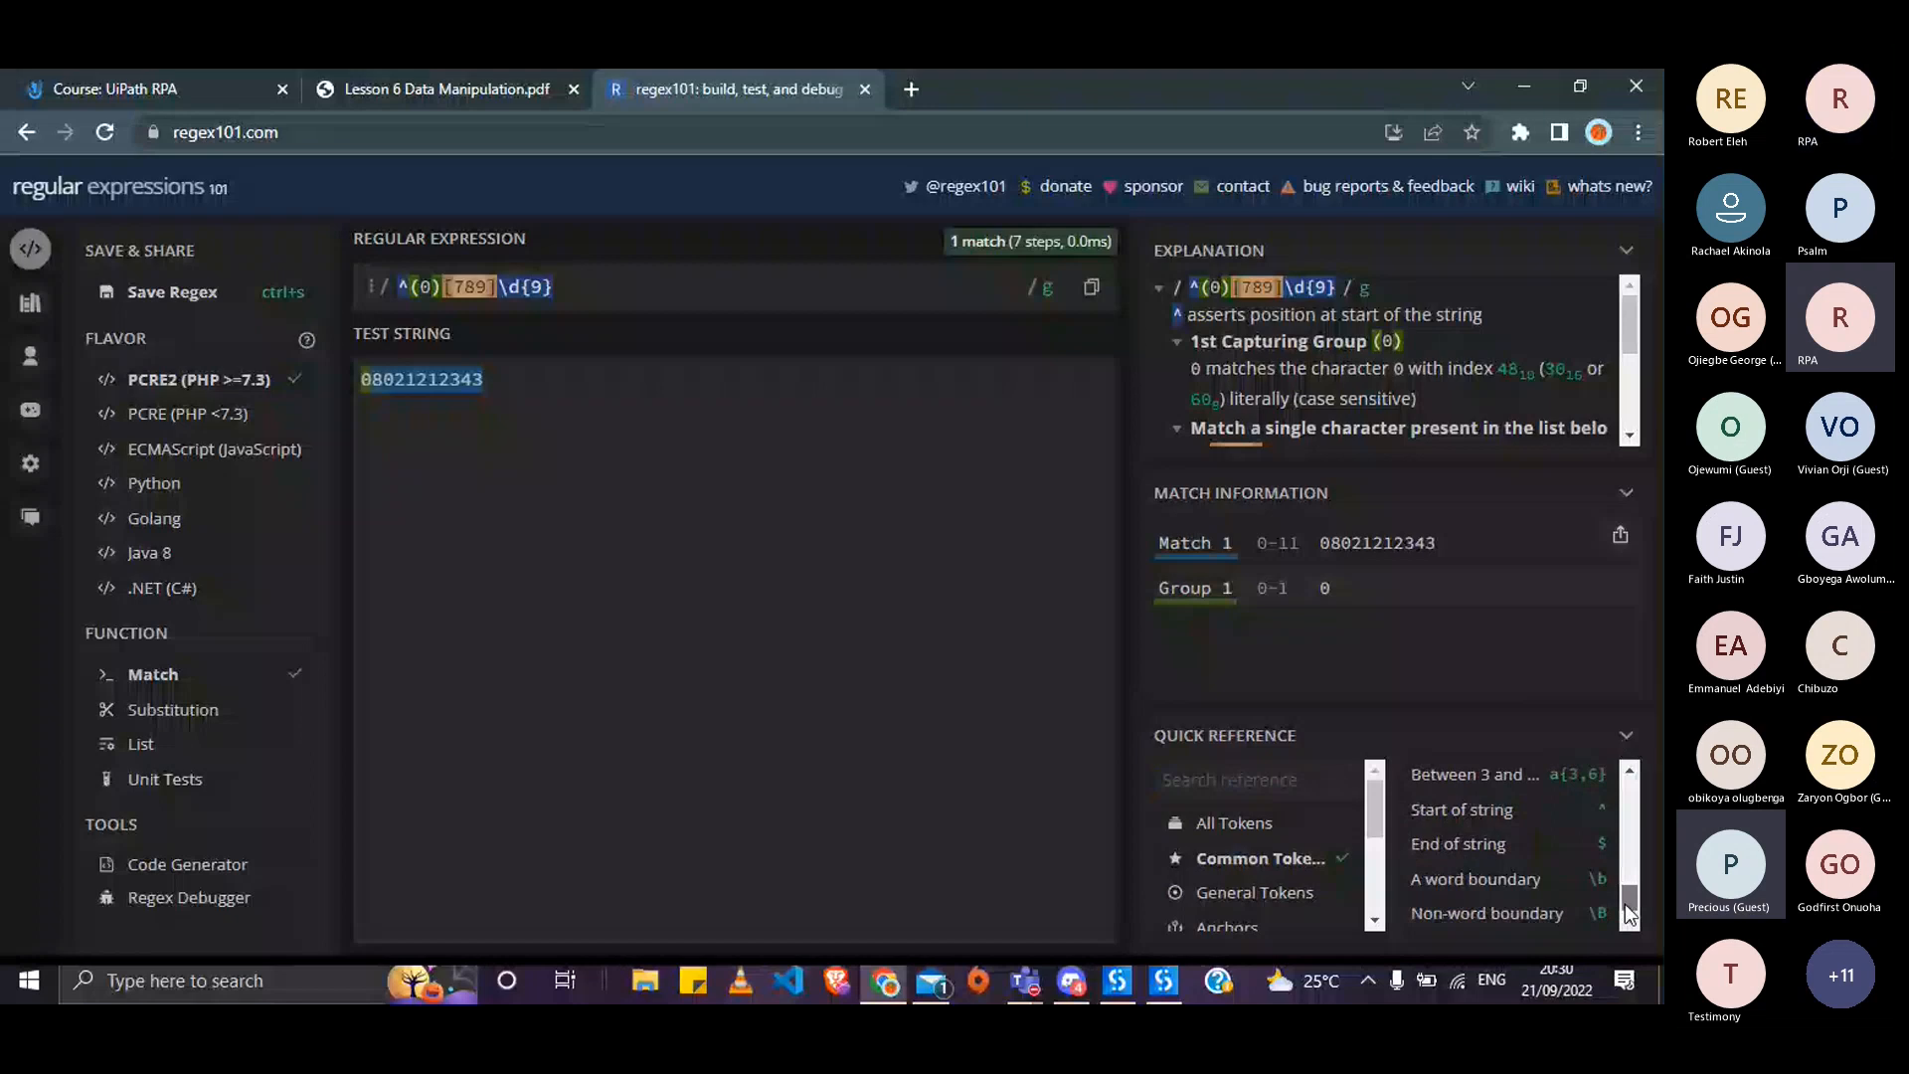
drag(1628, 913, 1629, 793)
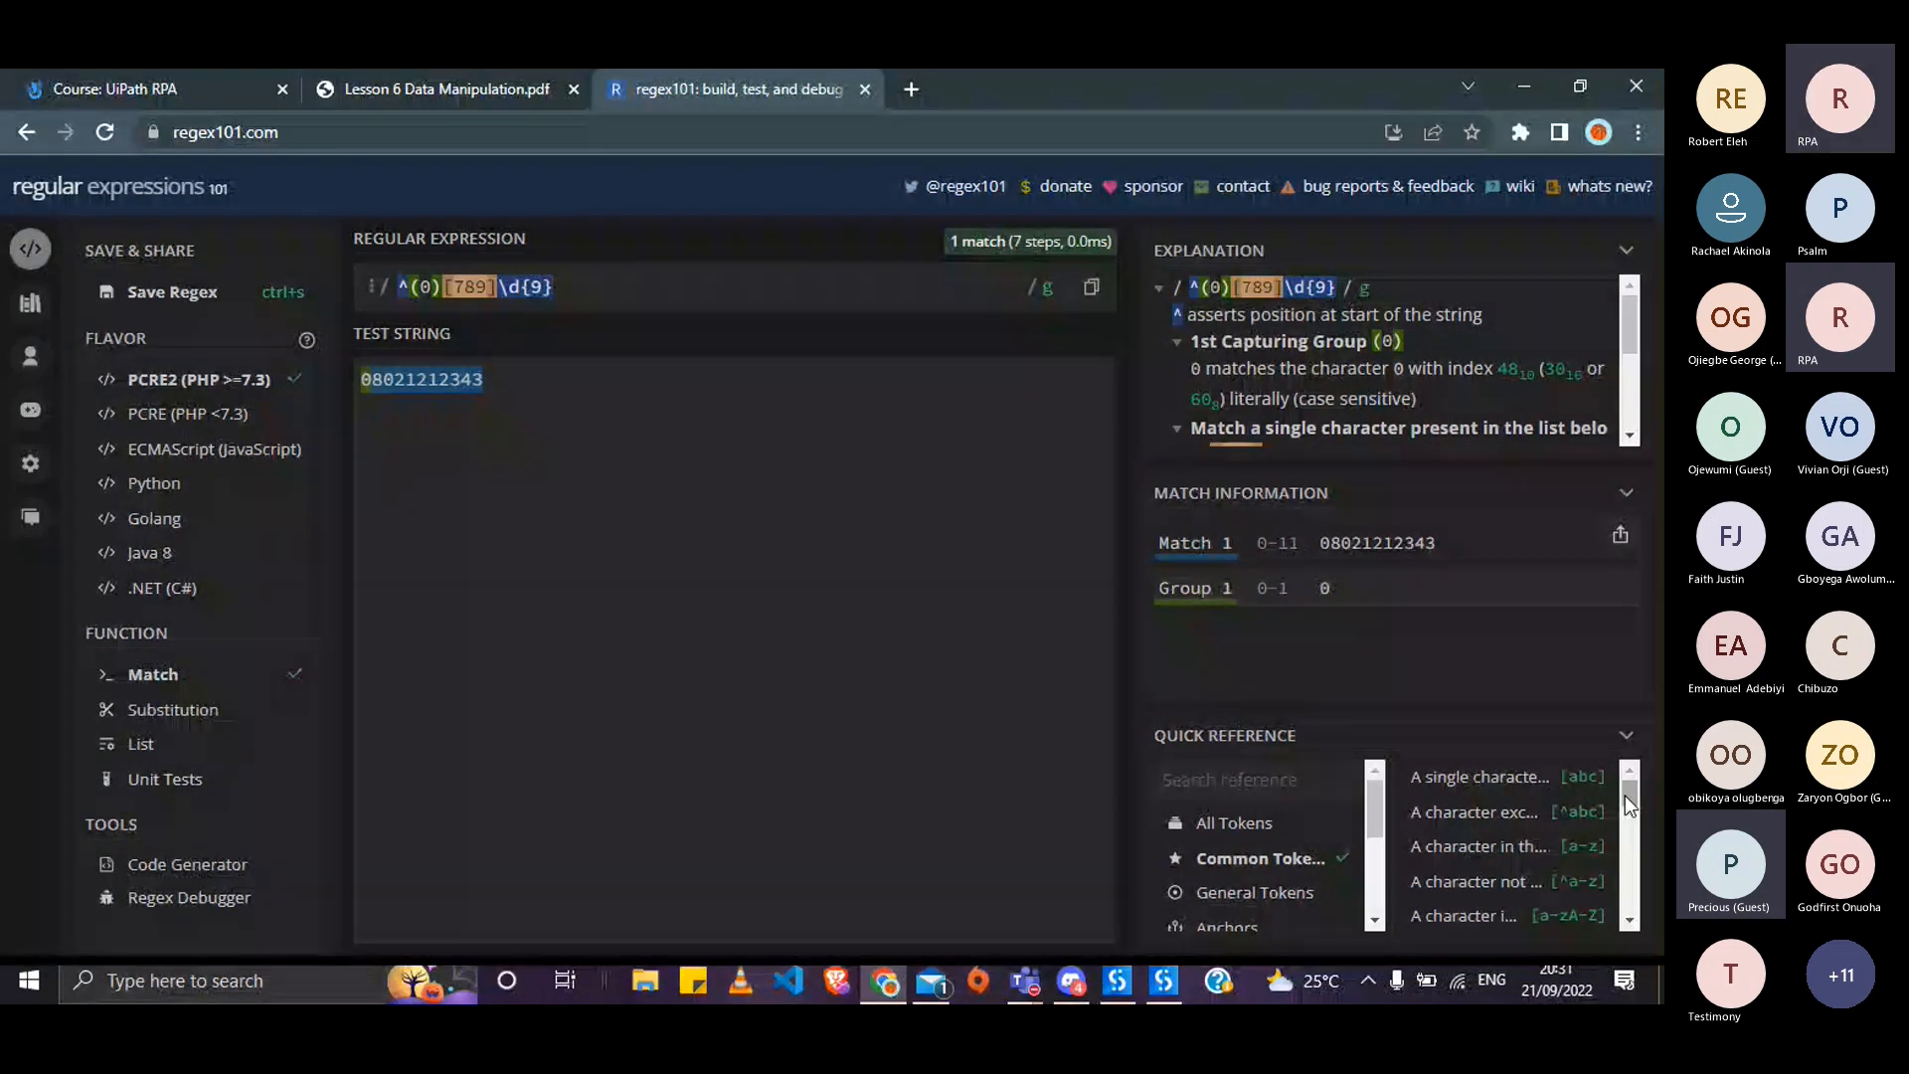
key(alt+Tab)
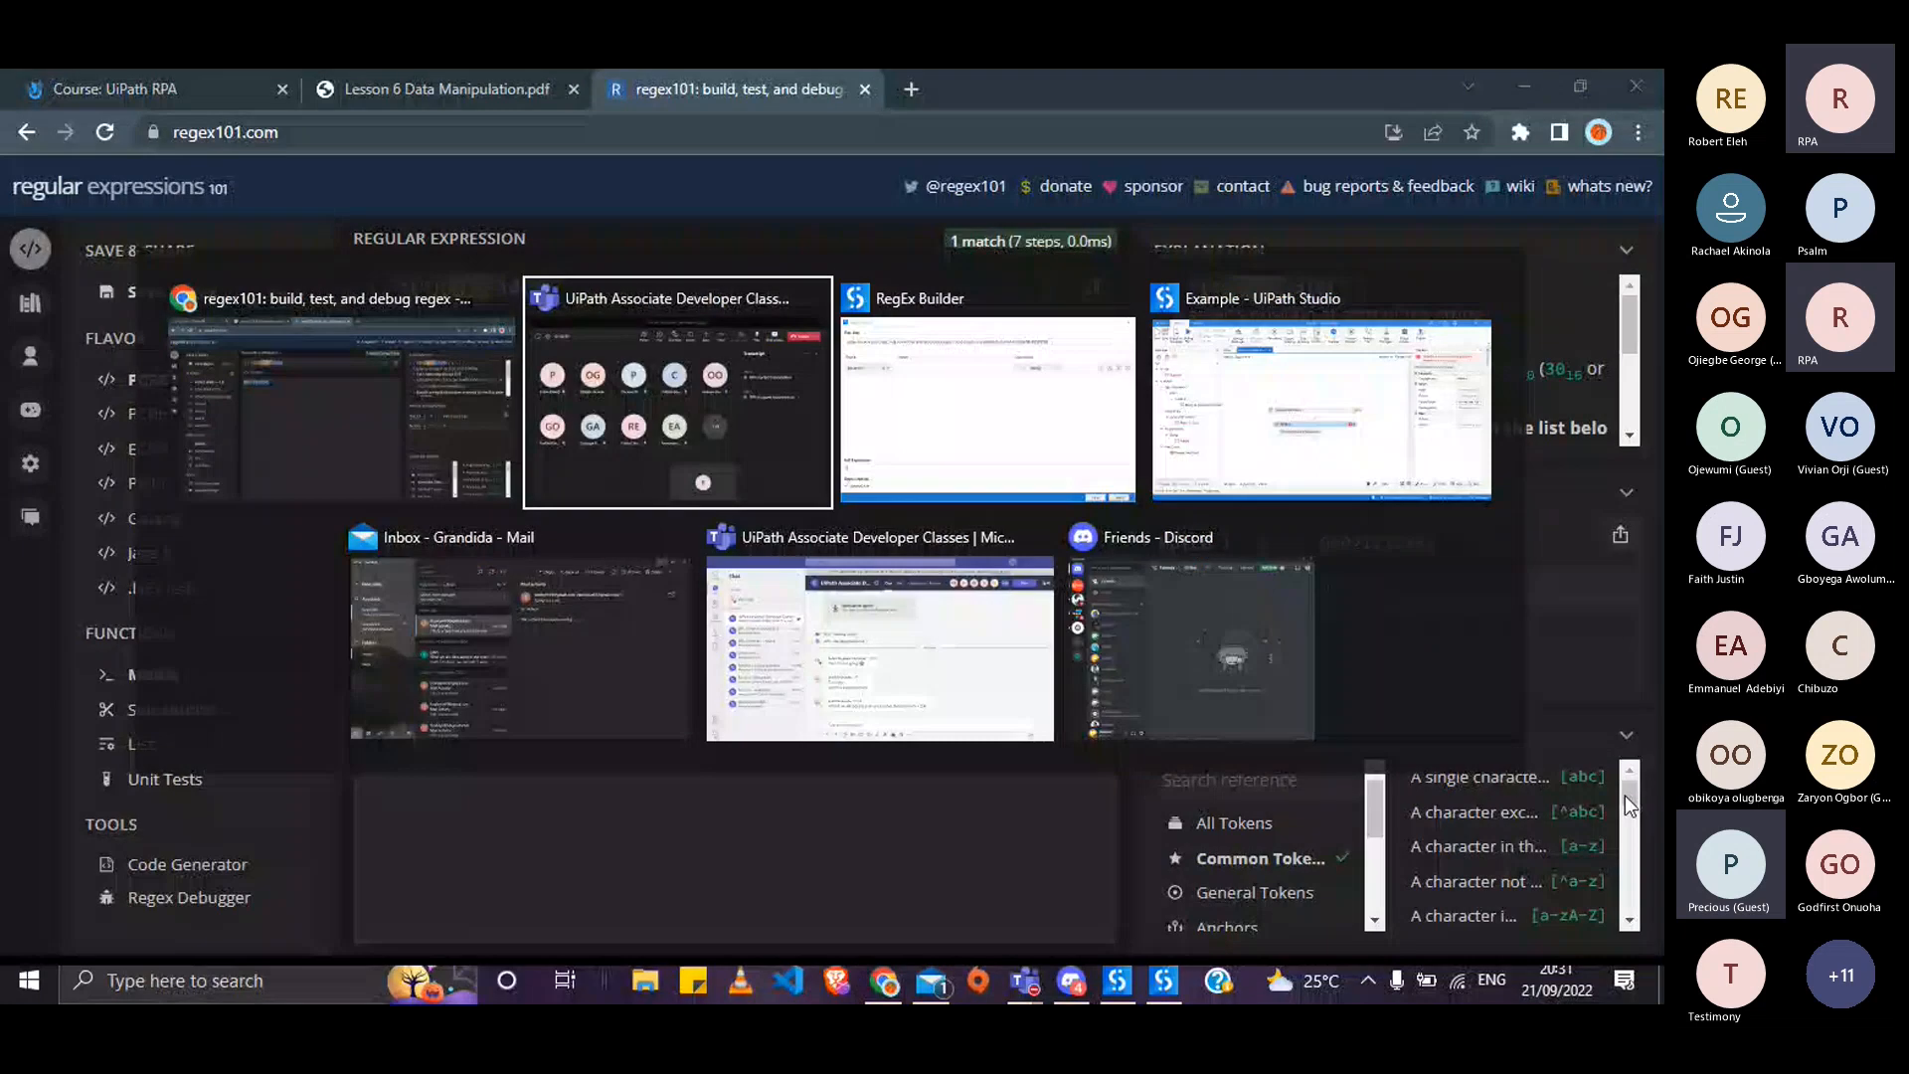
key(alt+Tab)
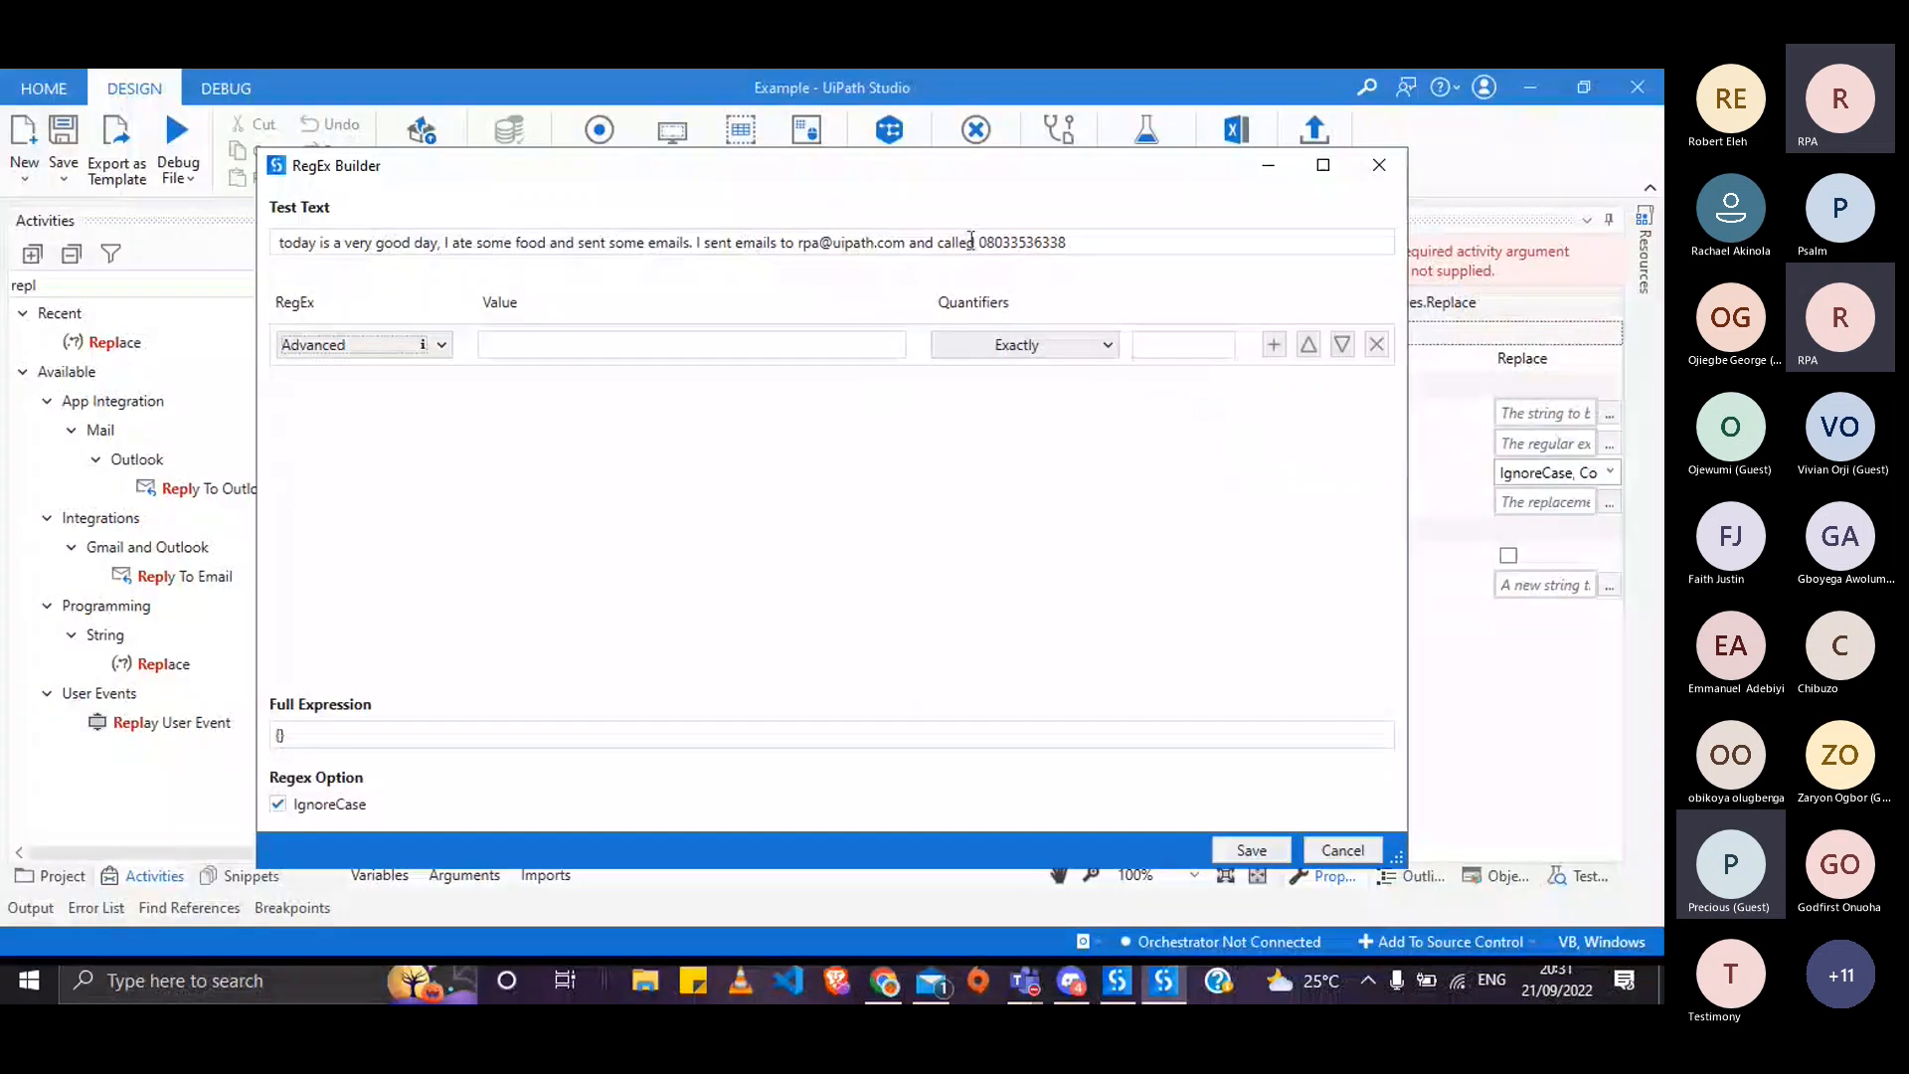
key(alt+Tab)
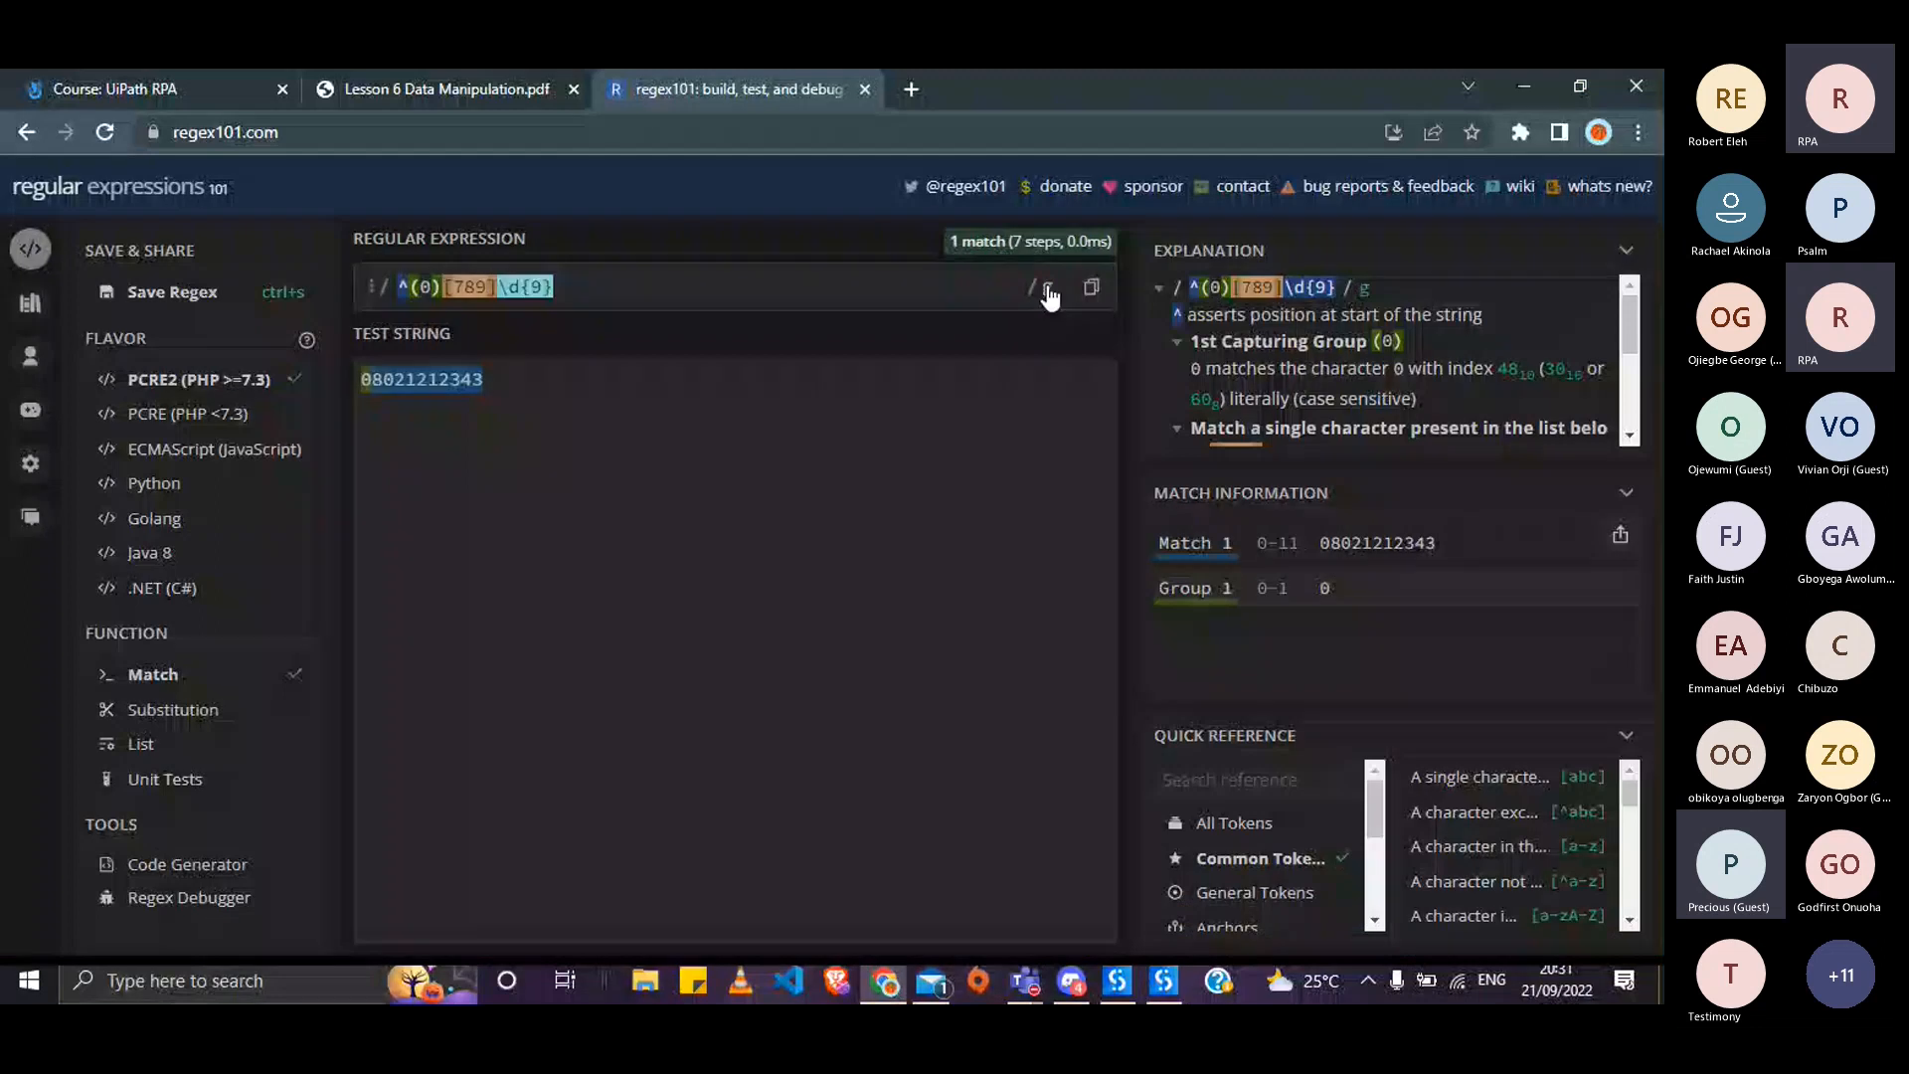
key(alt+Tab)
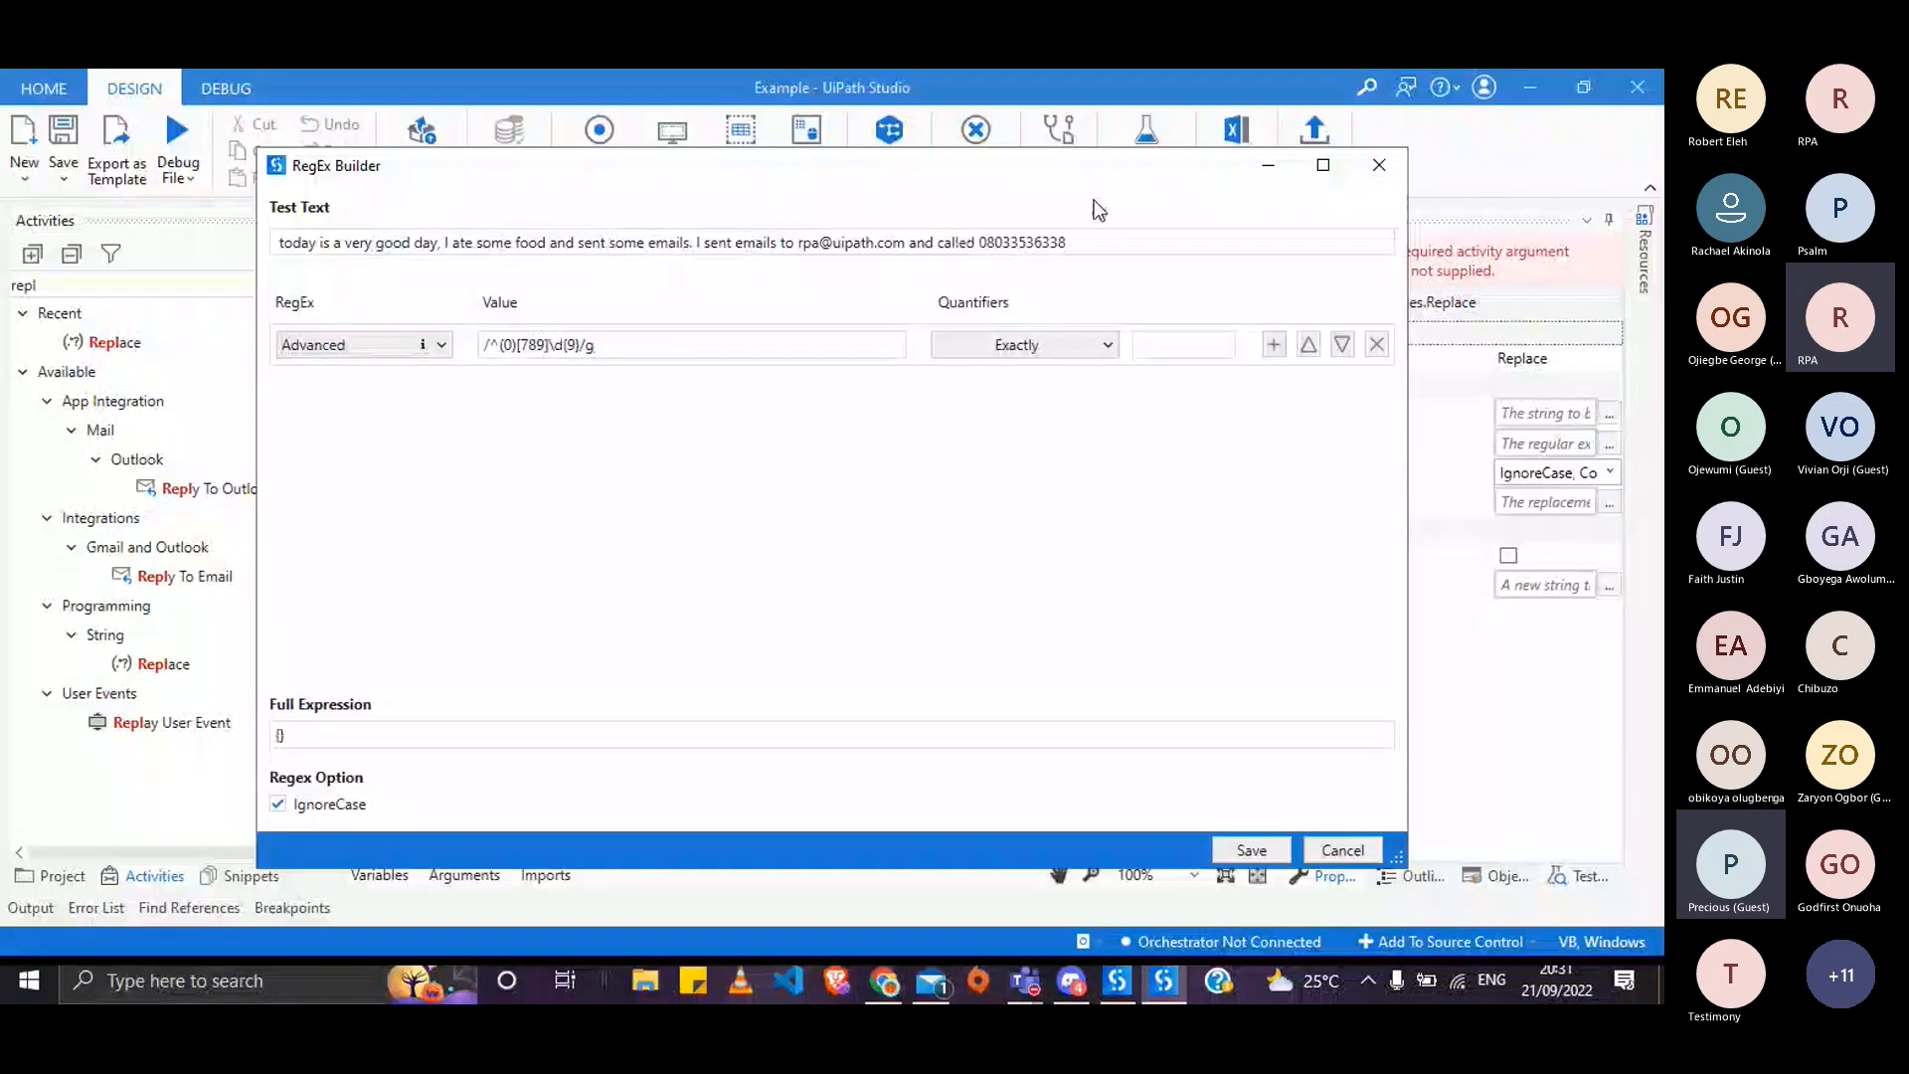
drag(983, 243, 362, 286)
key(BackSpace)
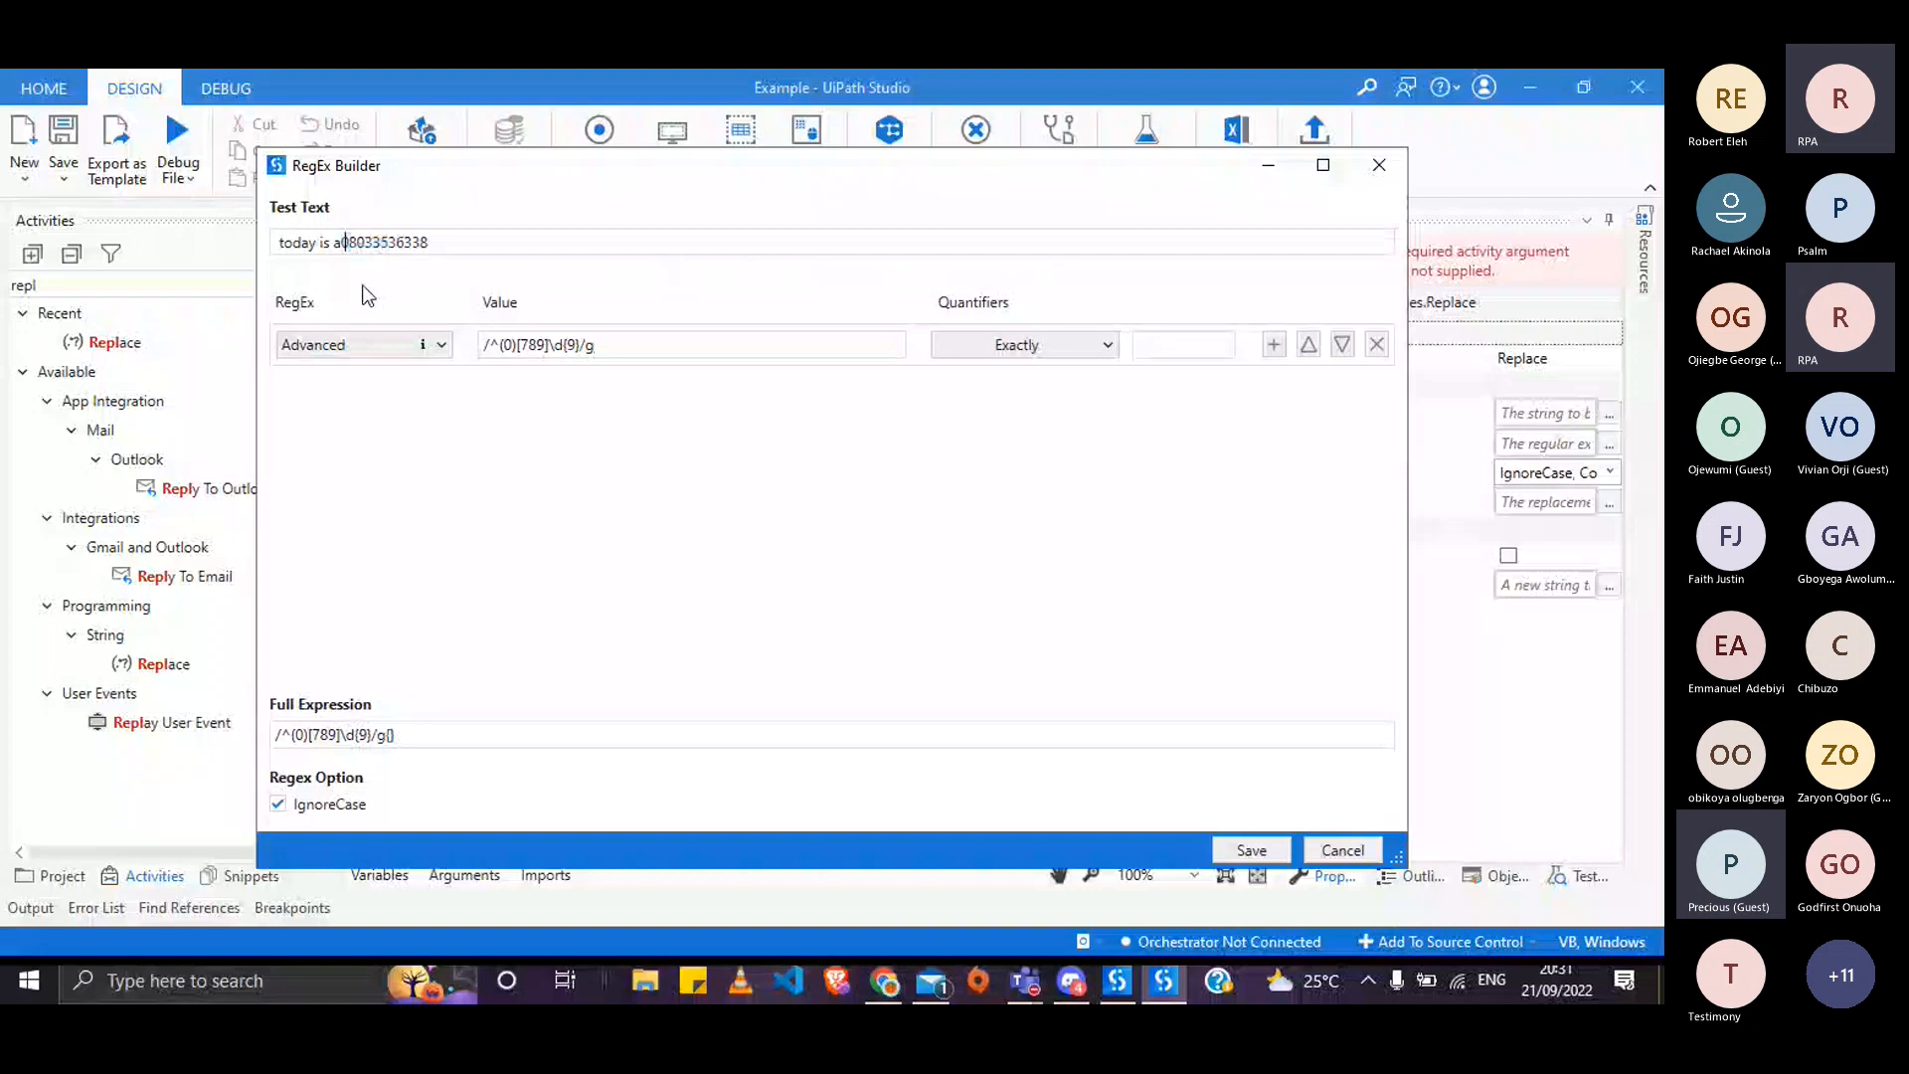
key(shift+Home)
key(BackSpace)
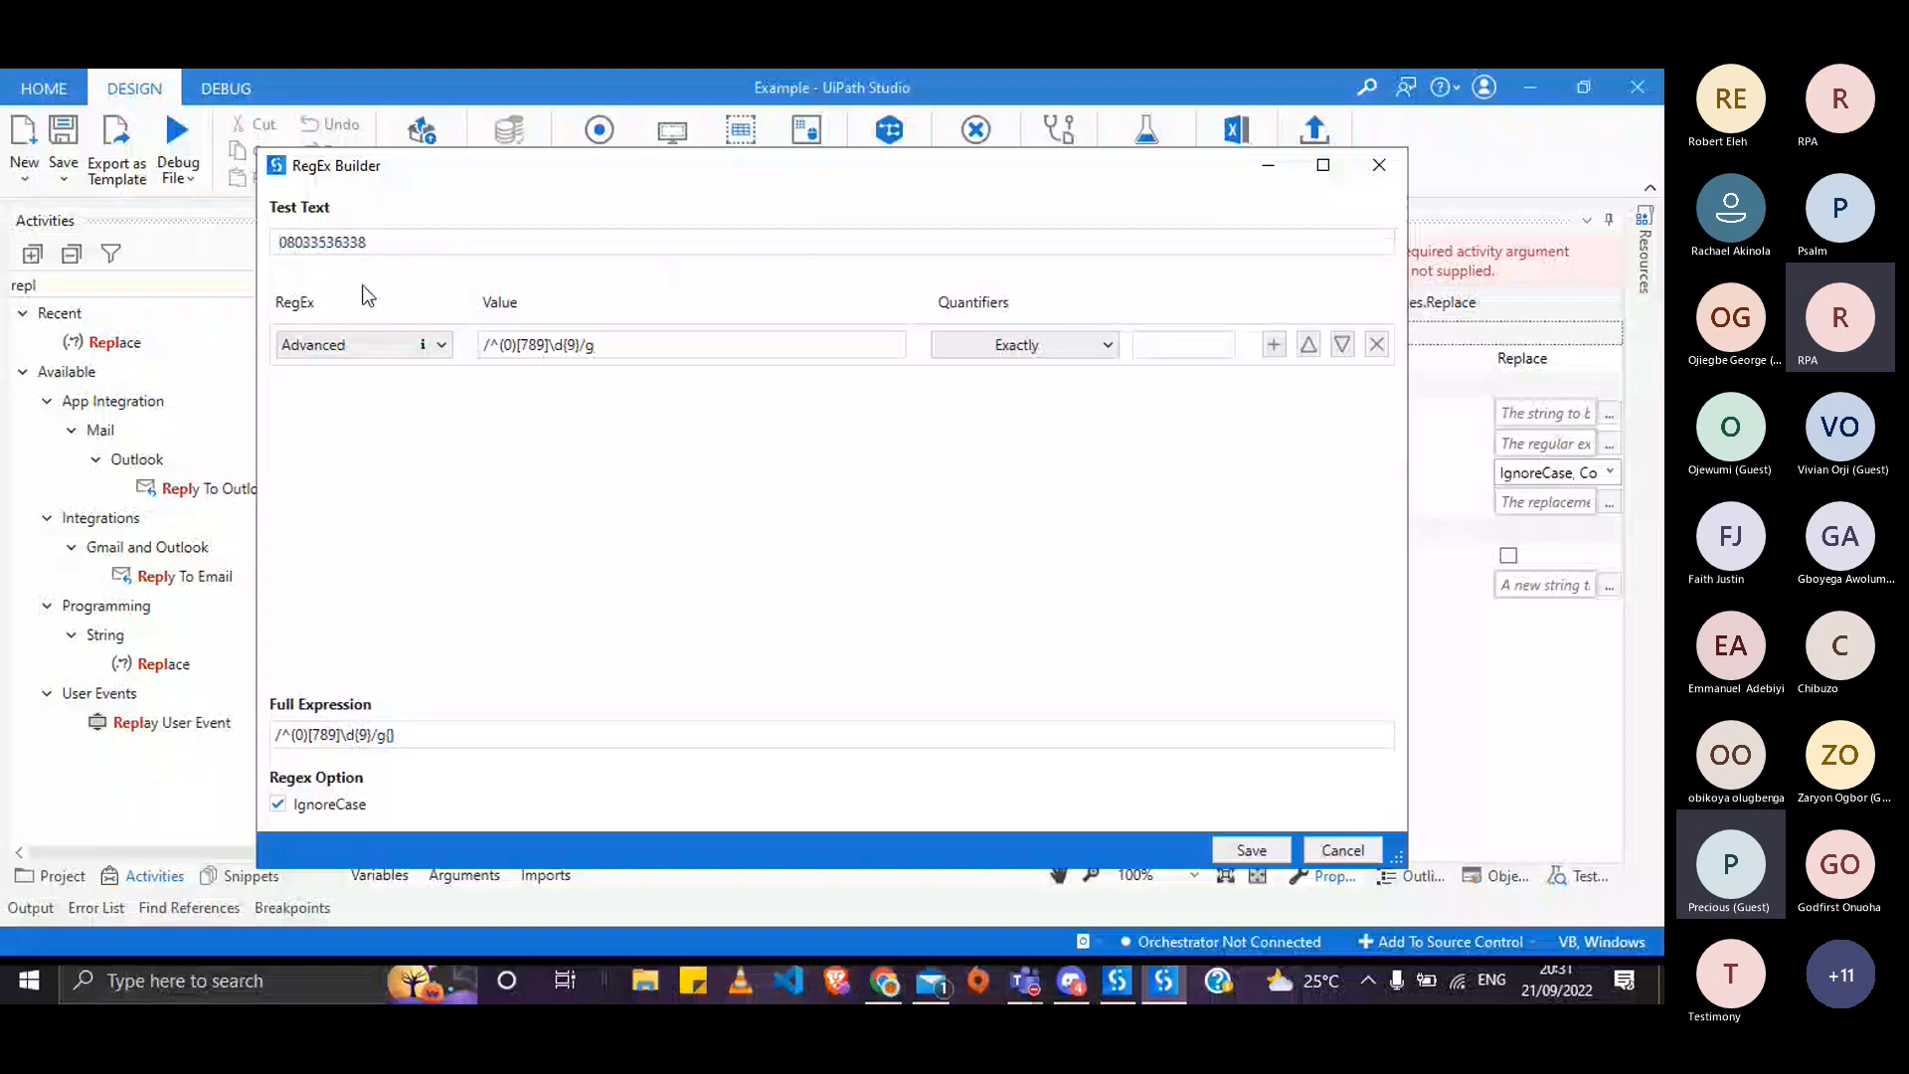
double_click(388, 247)
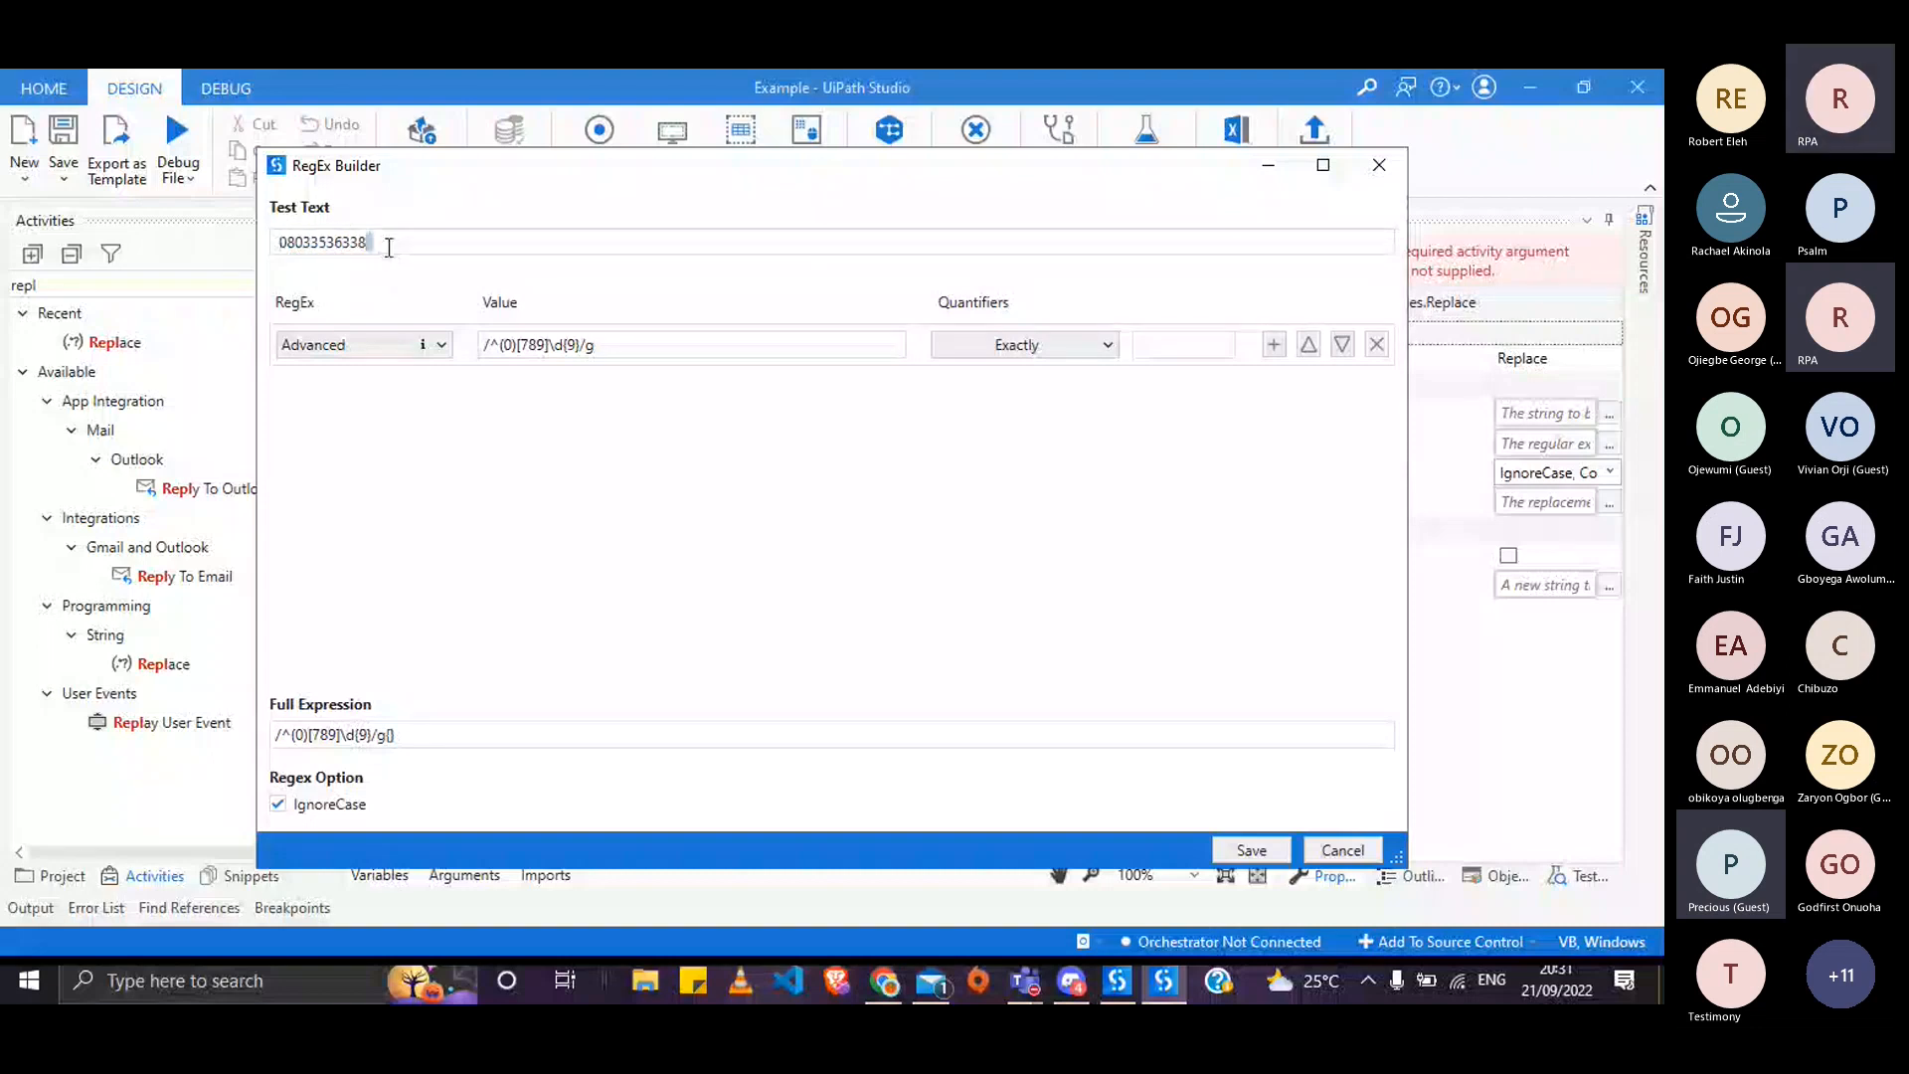
- Remove the parentheses and leading slash so the value reads ^0[789]\d{9}/g
click(510, 346)
key(Delete)
key(Left)
key(BackSpace)
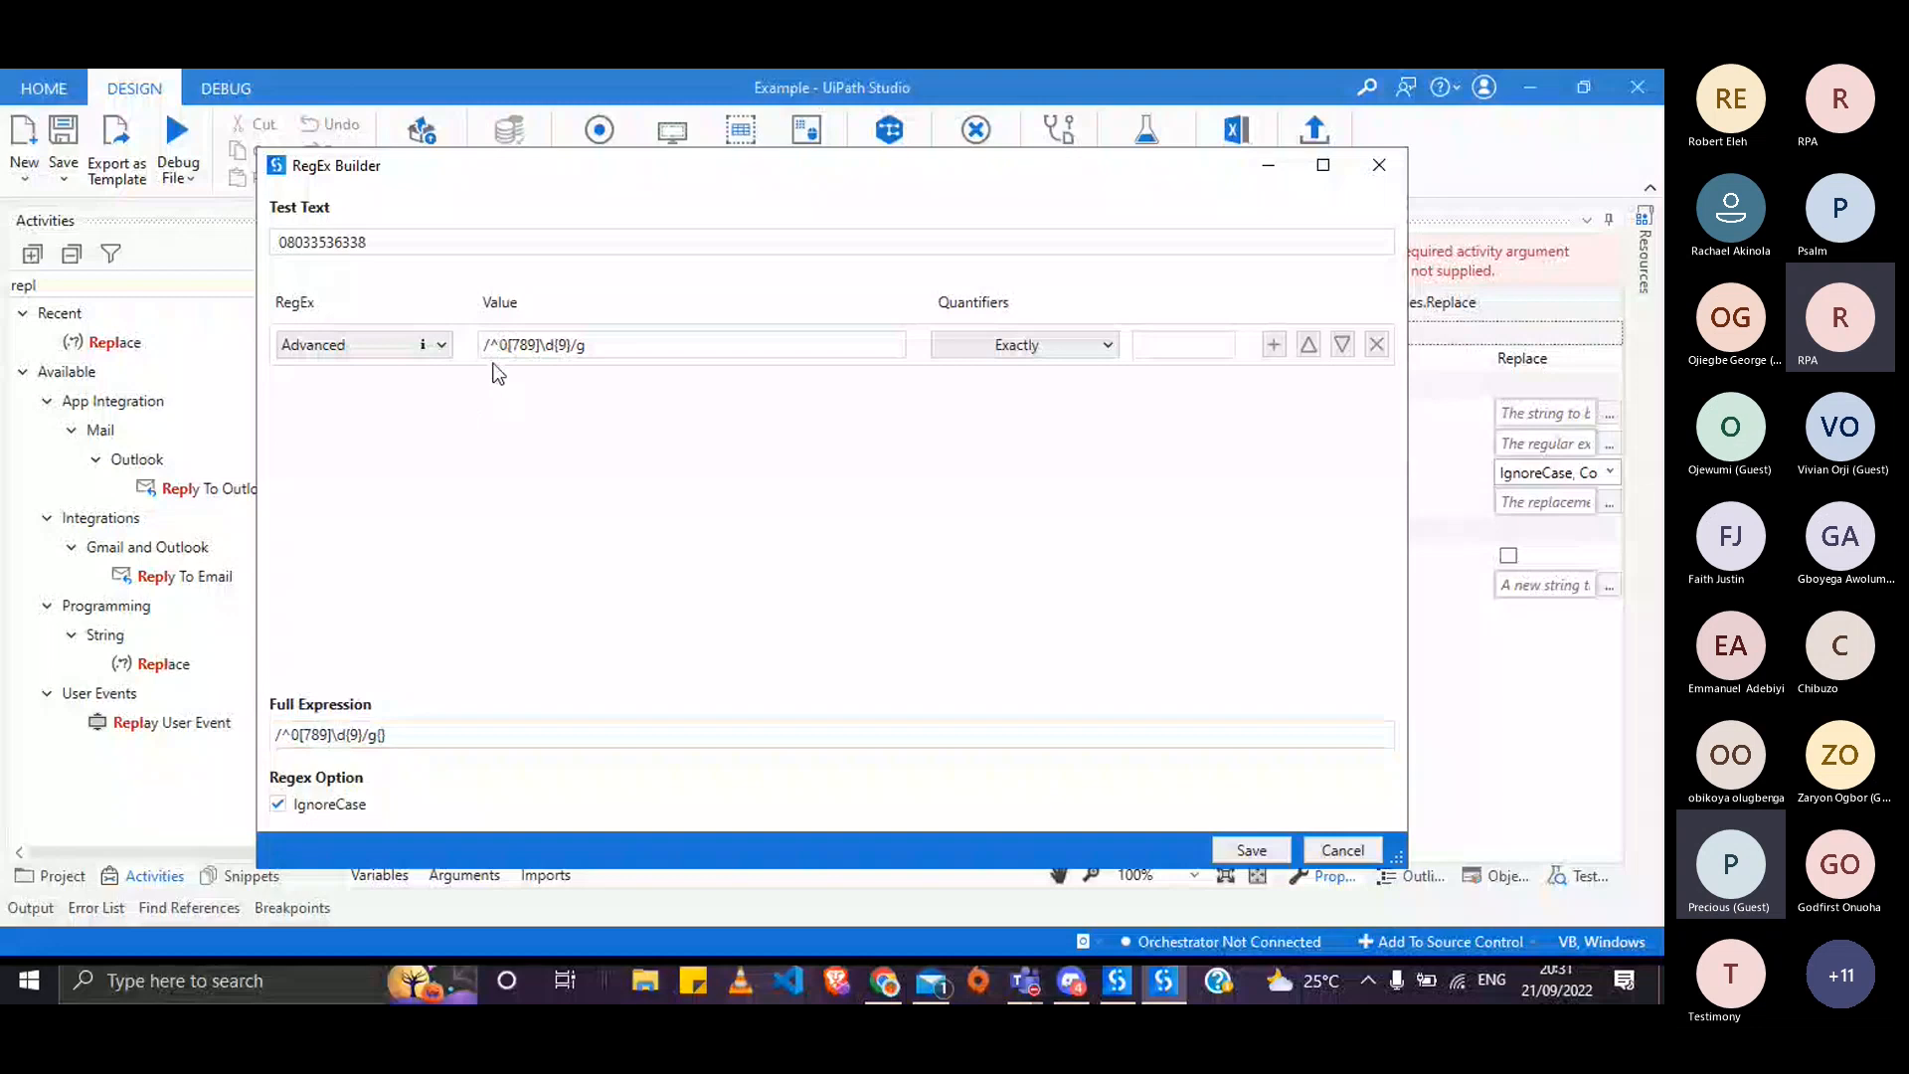
click(486, 345)
key(BackSpace)
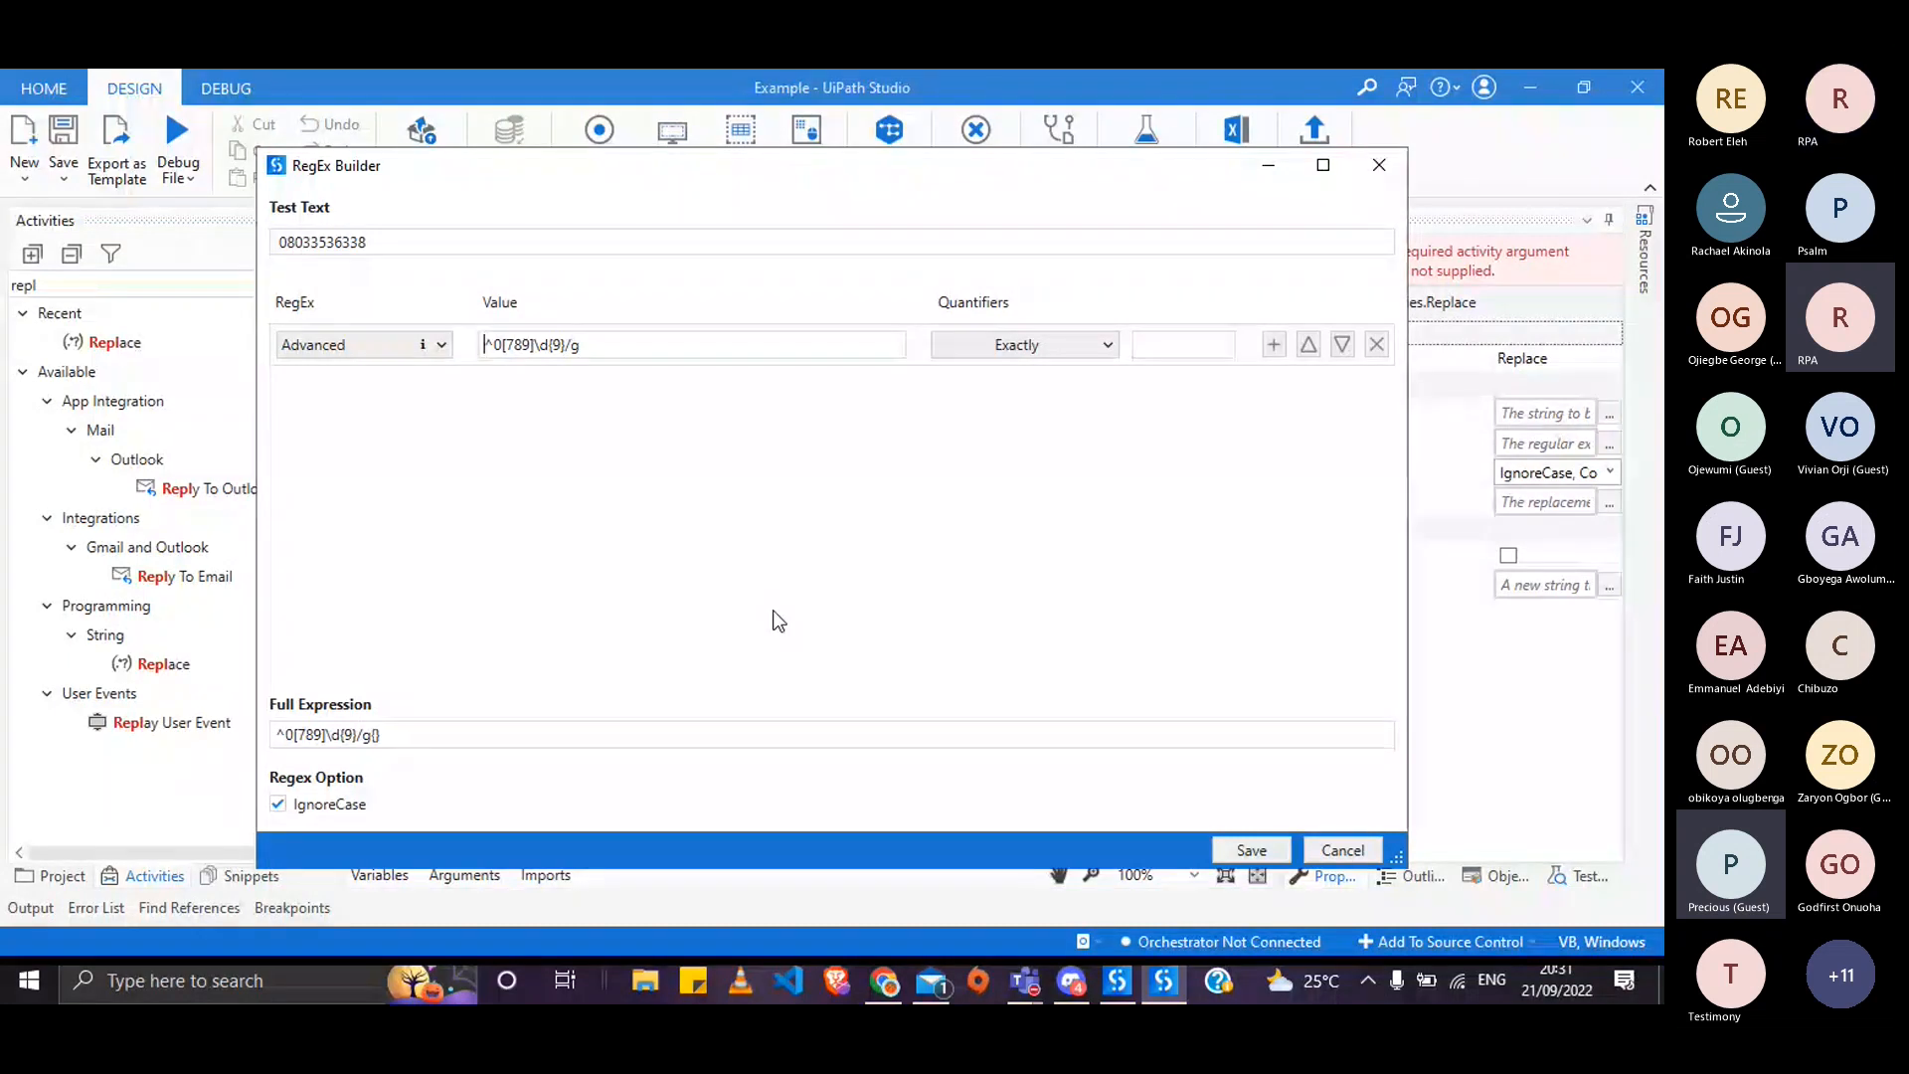
- Search Google for a regex generator, open the Regex Generator site and dismiss its tour
click(881, 980)
click(921, 85)
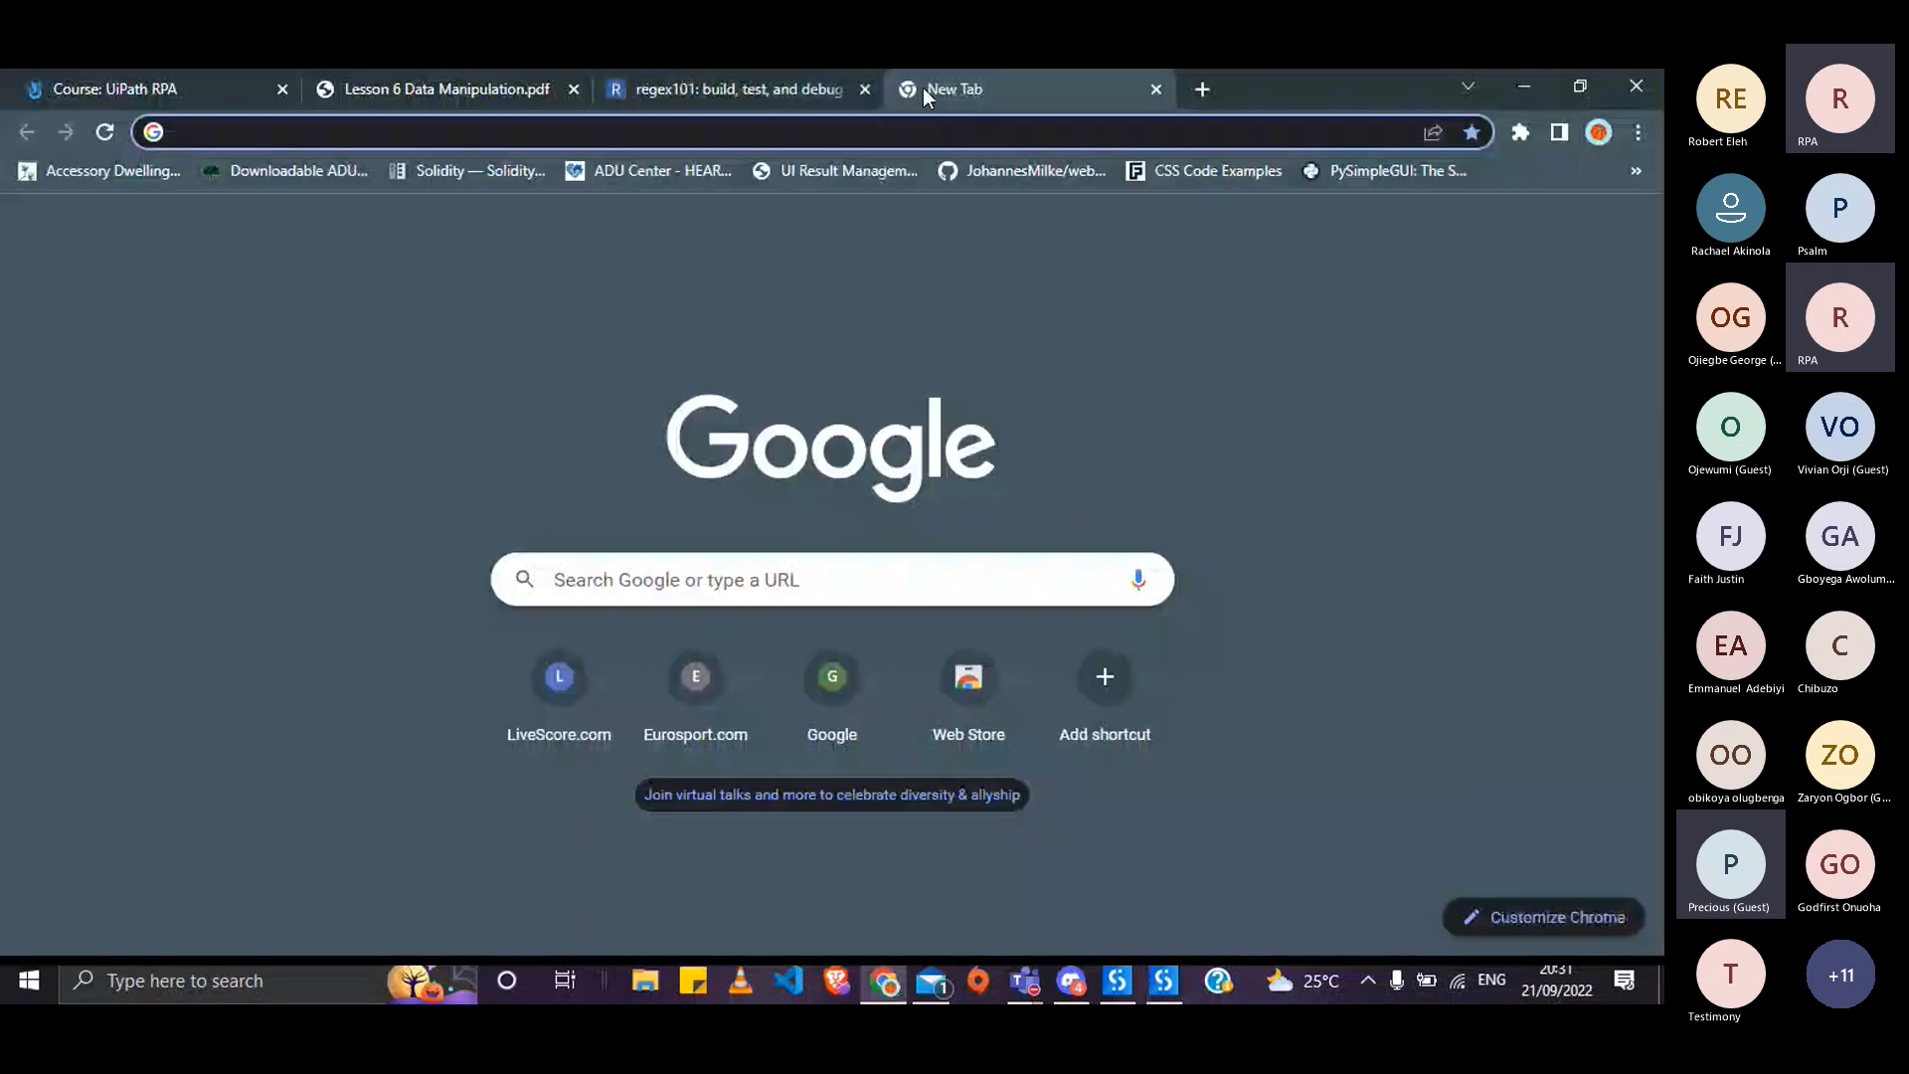
text(re)
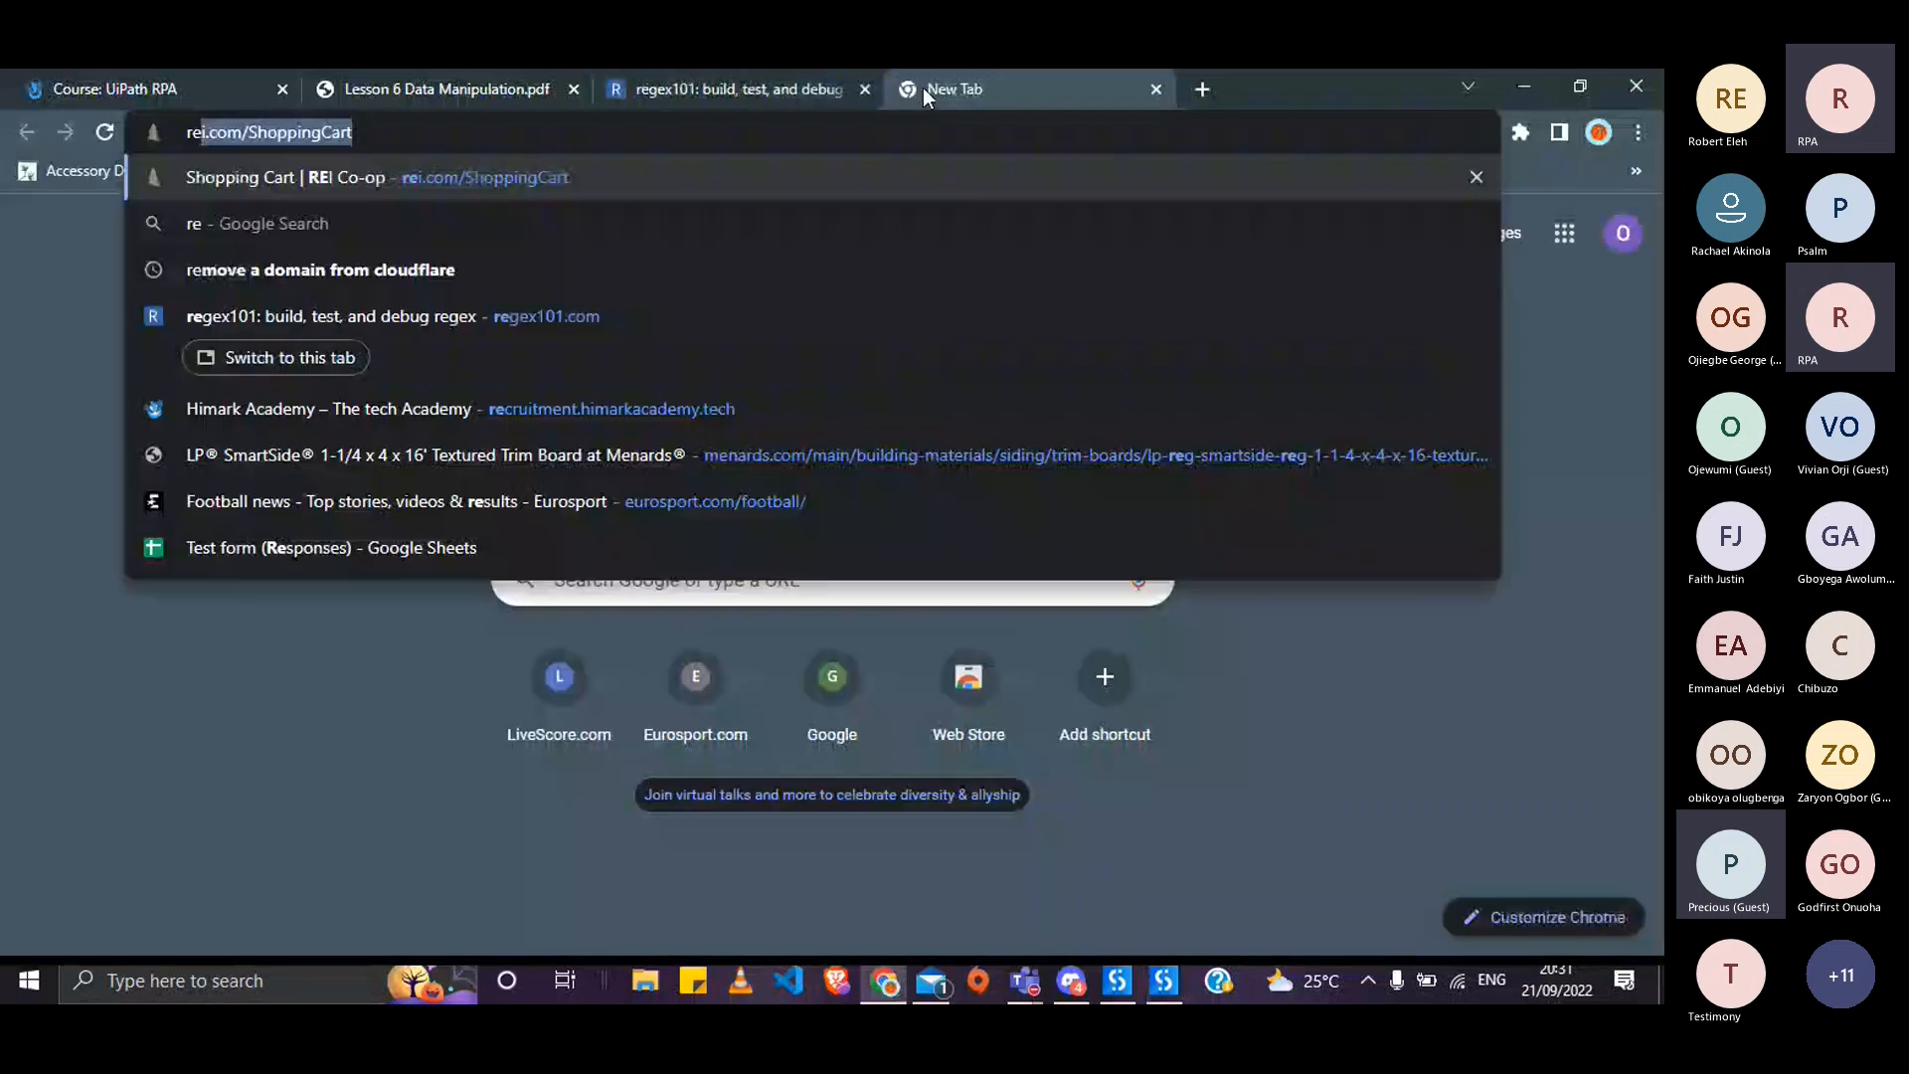
text(ge)
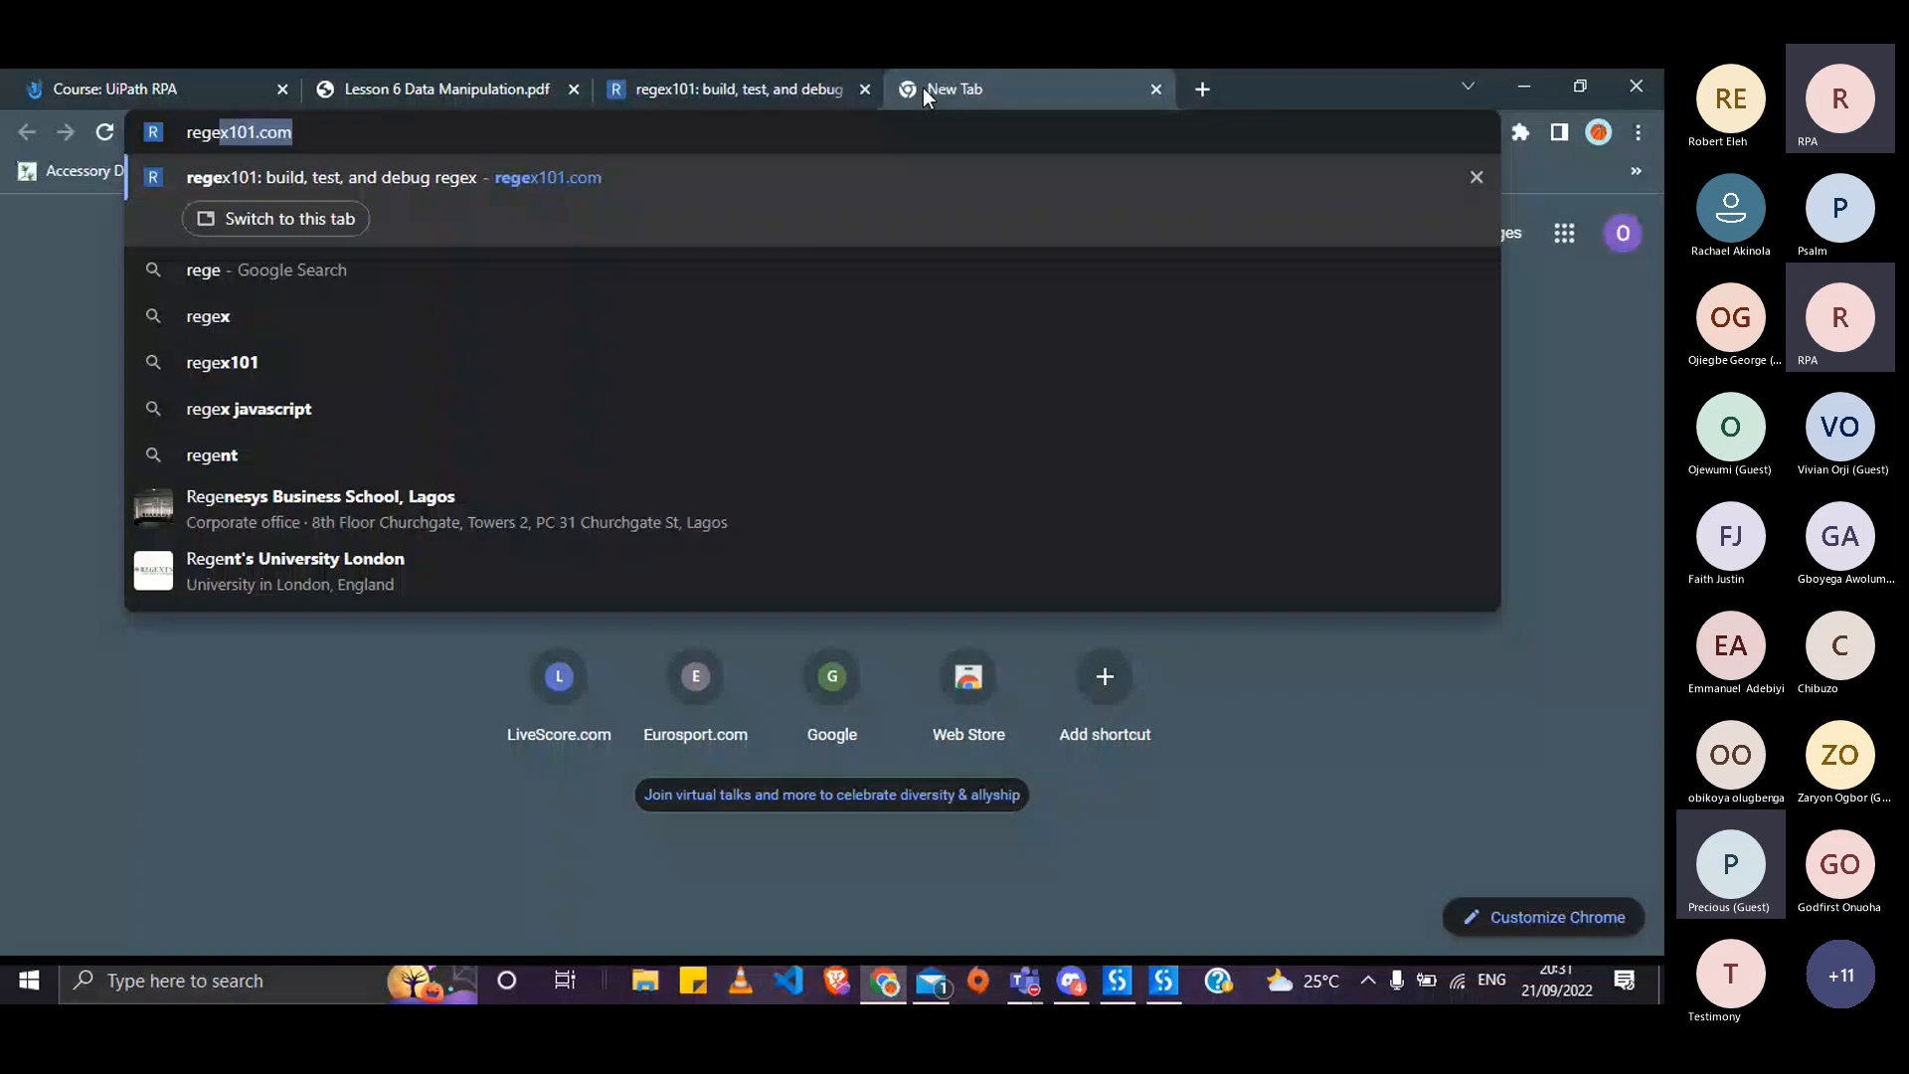
text(x )
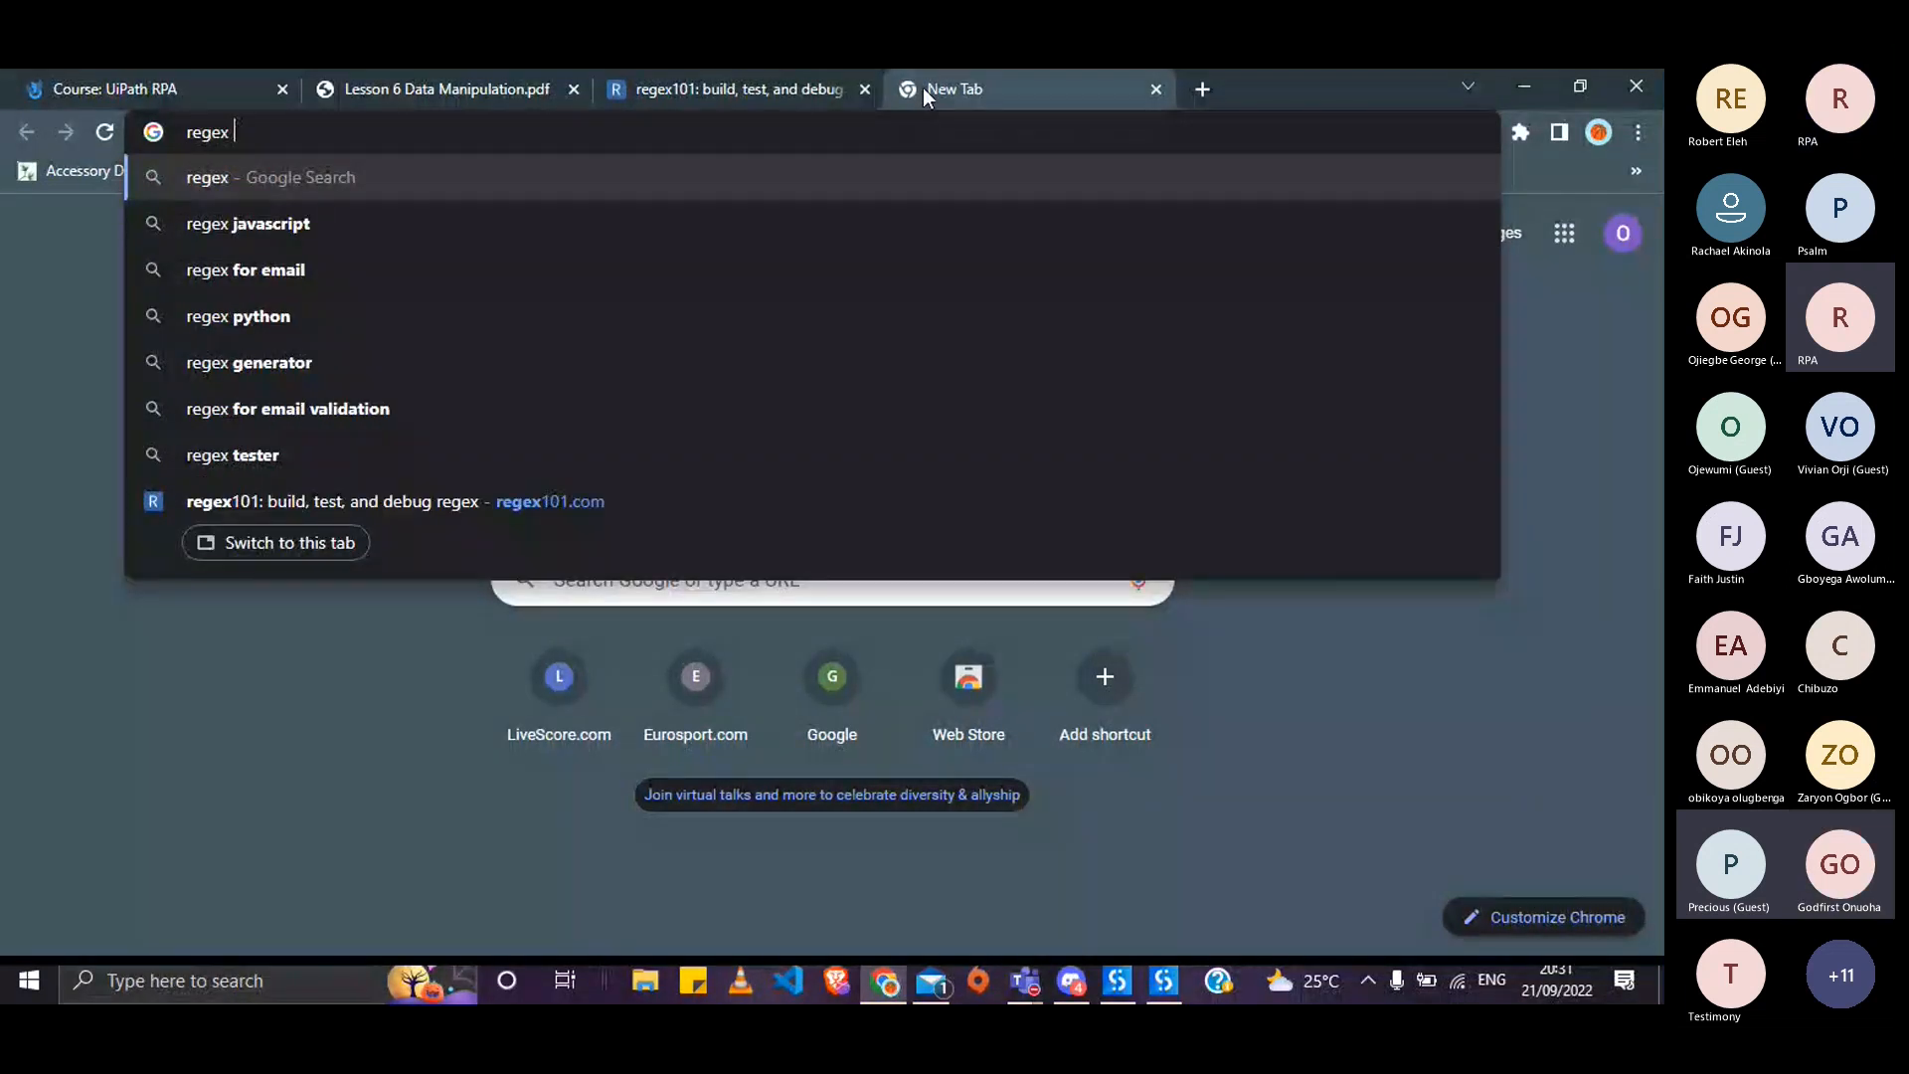
text(f)
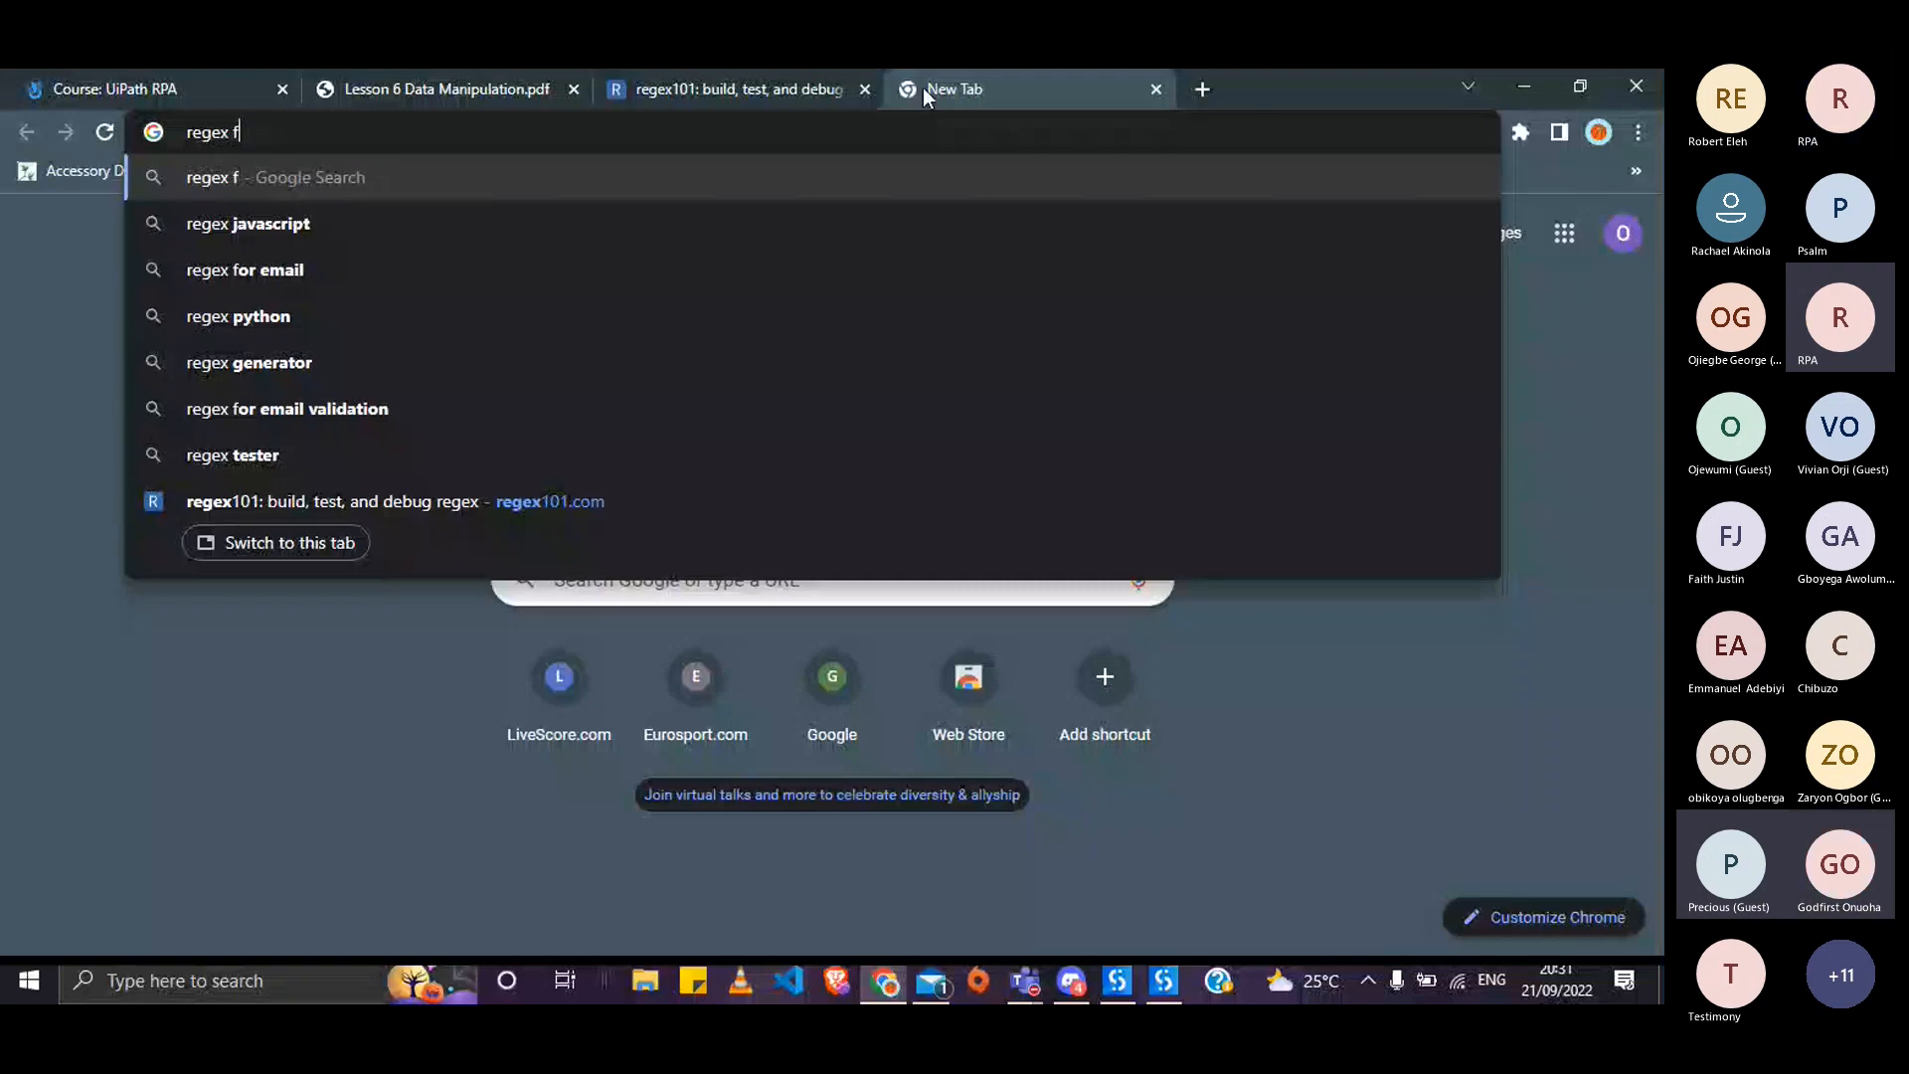
text(o)
key(BackSpace)
key(BackSpace)
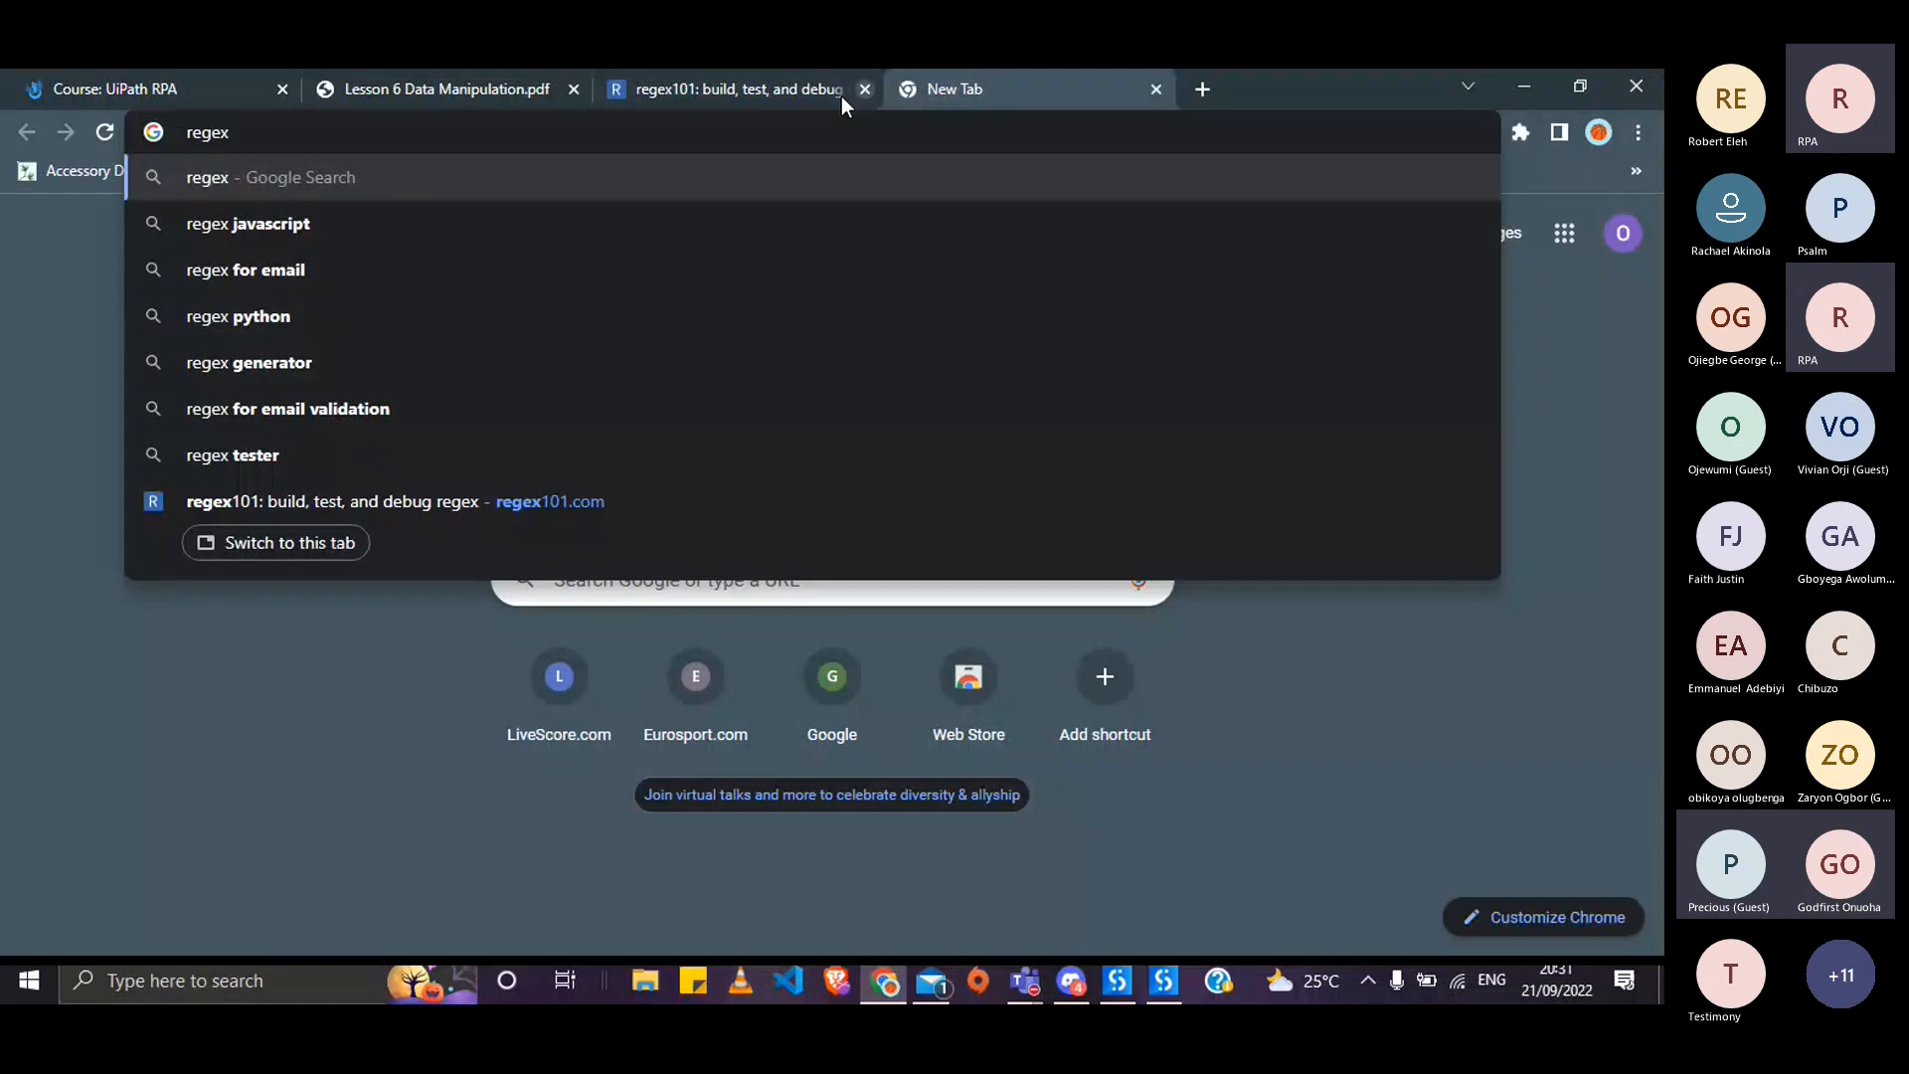
click(324, 362)
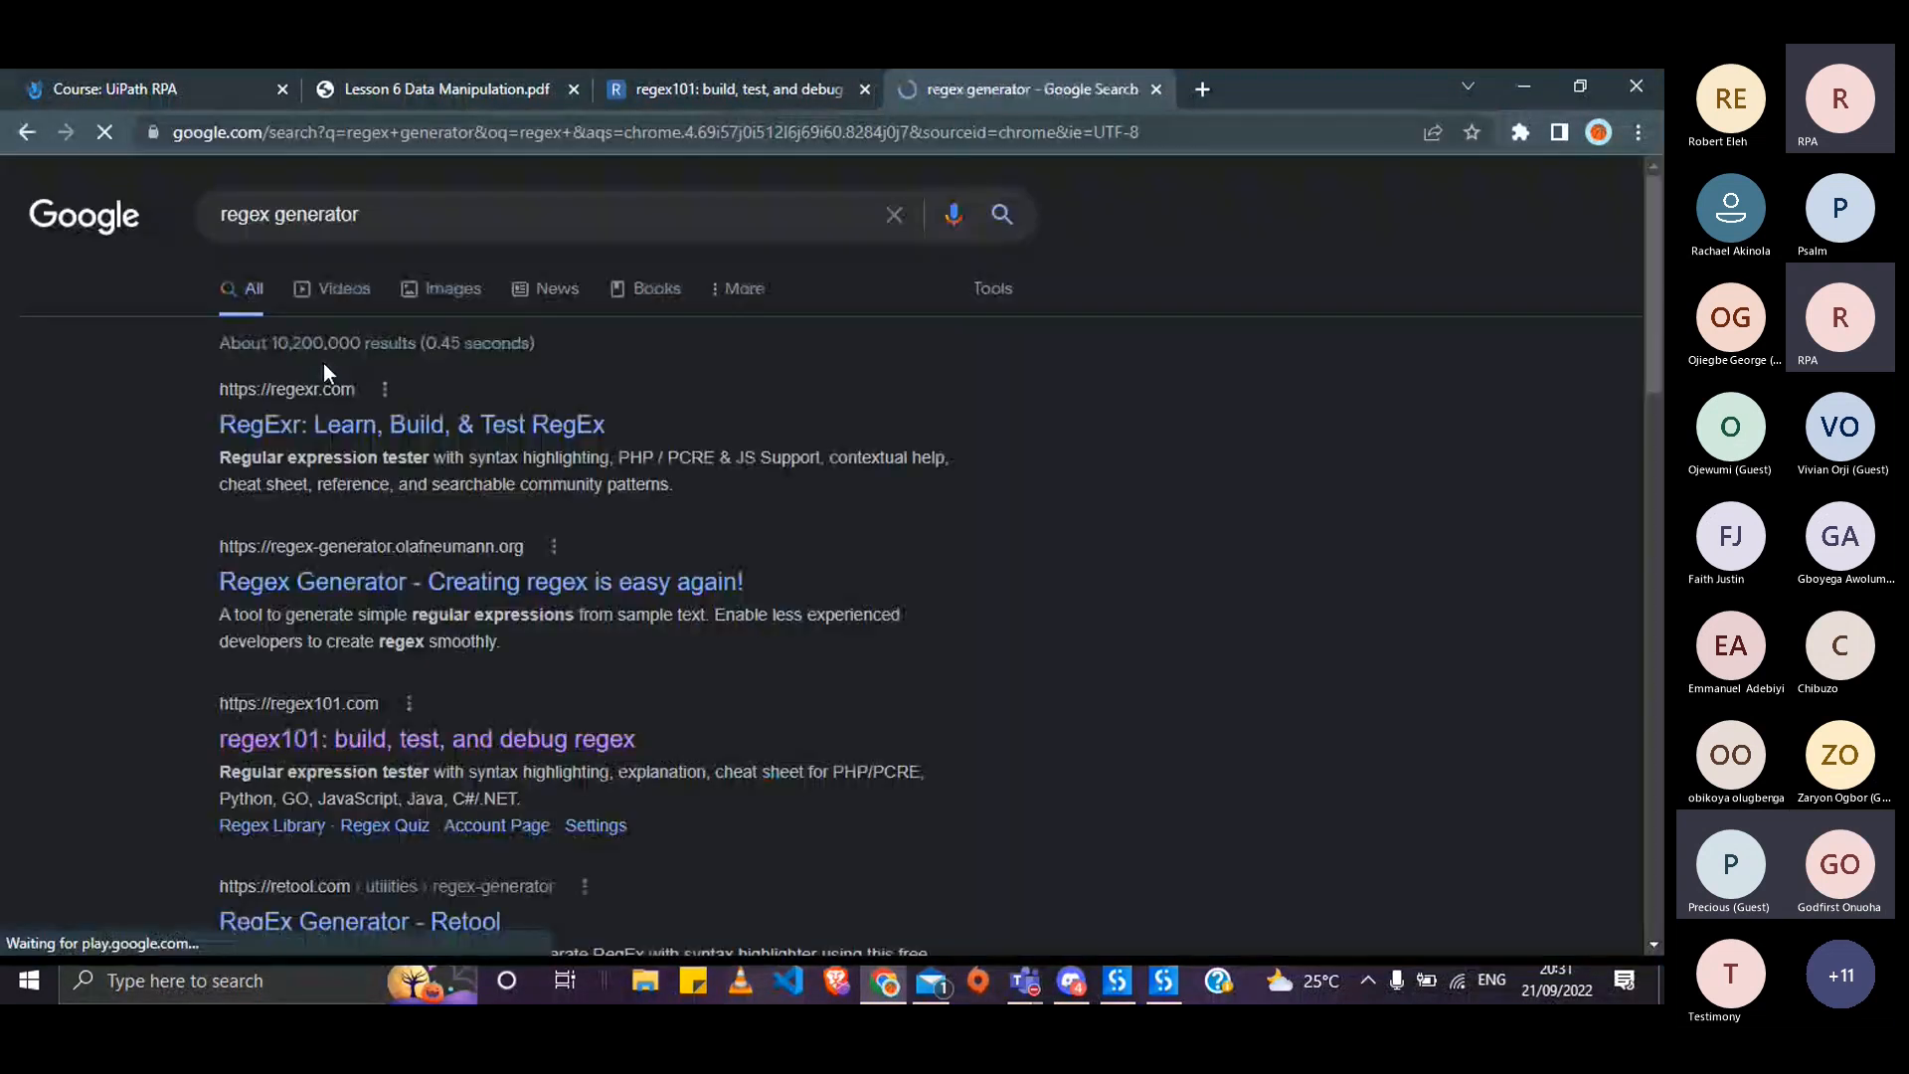
click(348, 585)
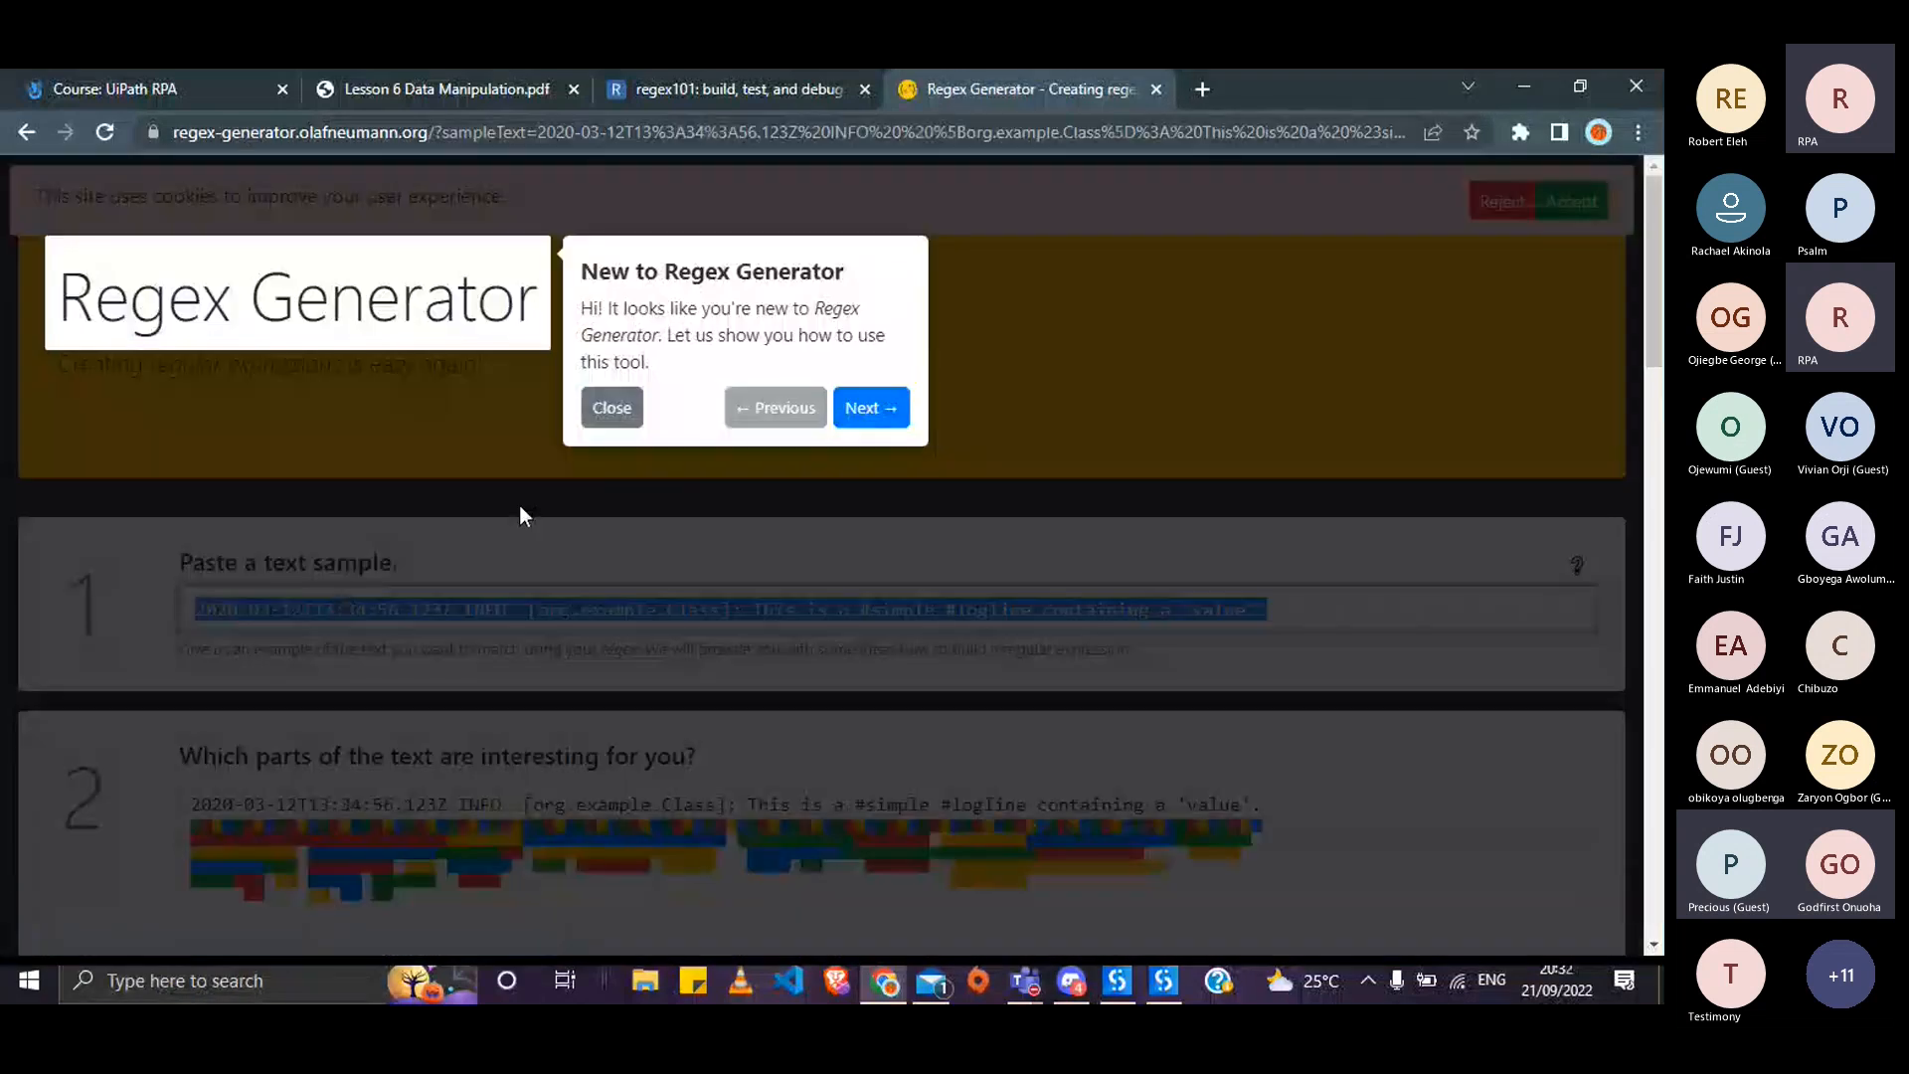
click(617, 408)
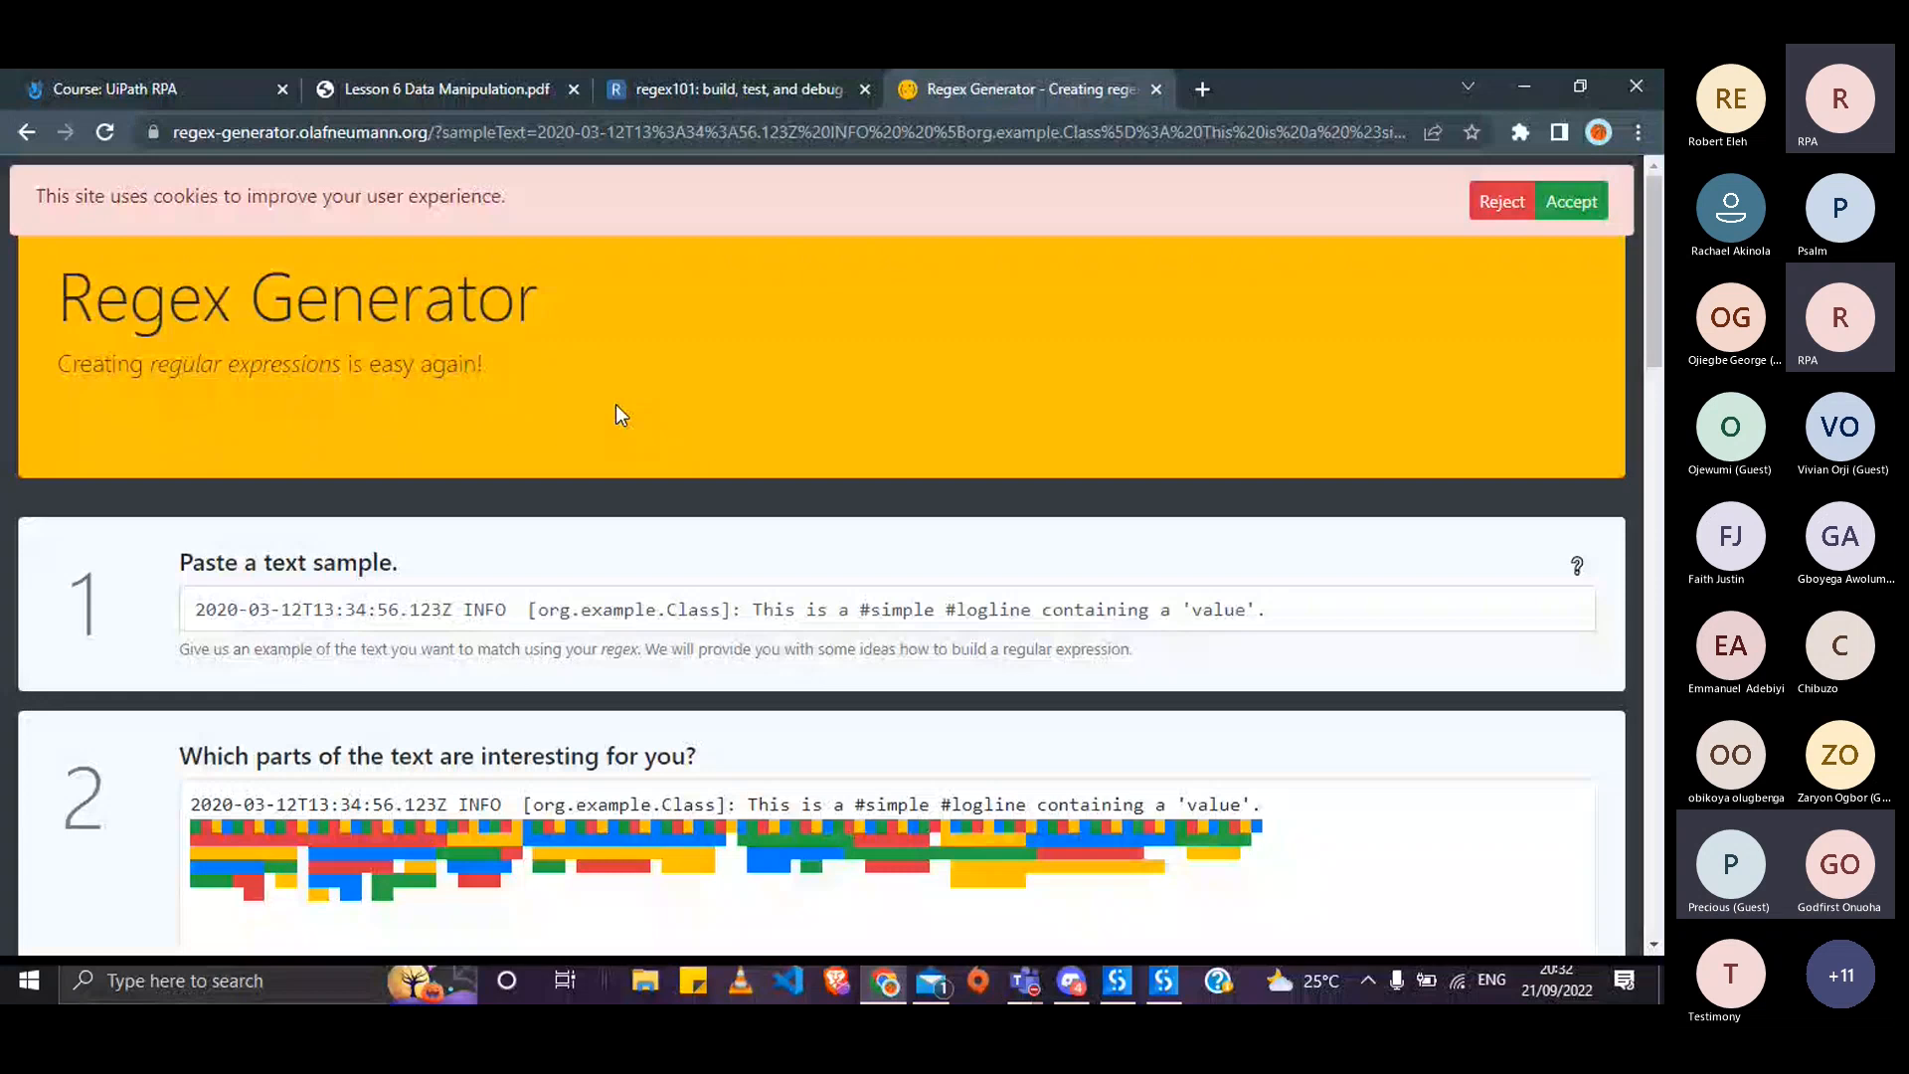
- Return to the RegEx Builder in UiPath Studio
key(alt+Tab)
click(770, 380)
click(434, 345)
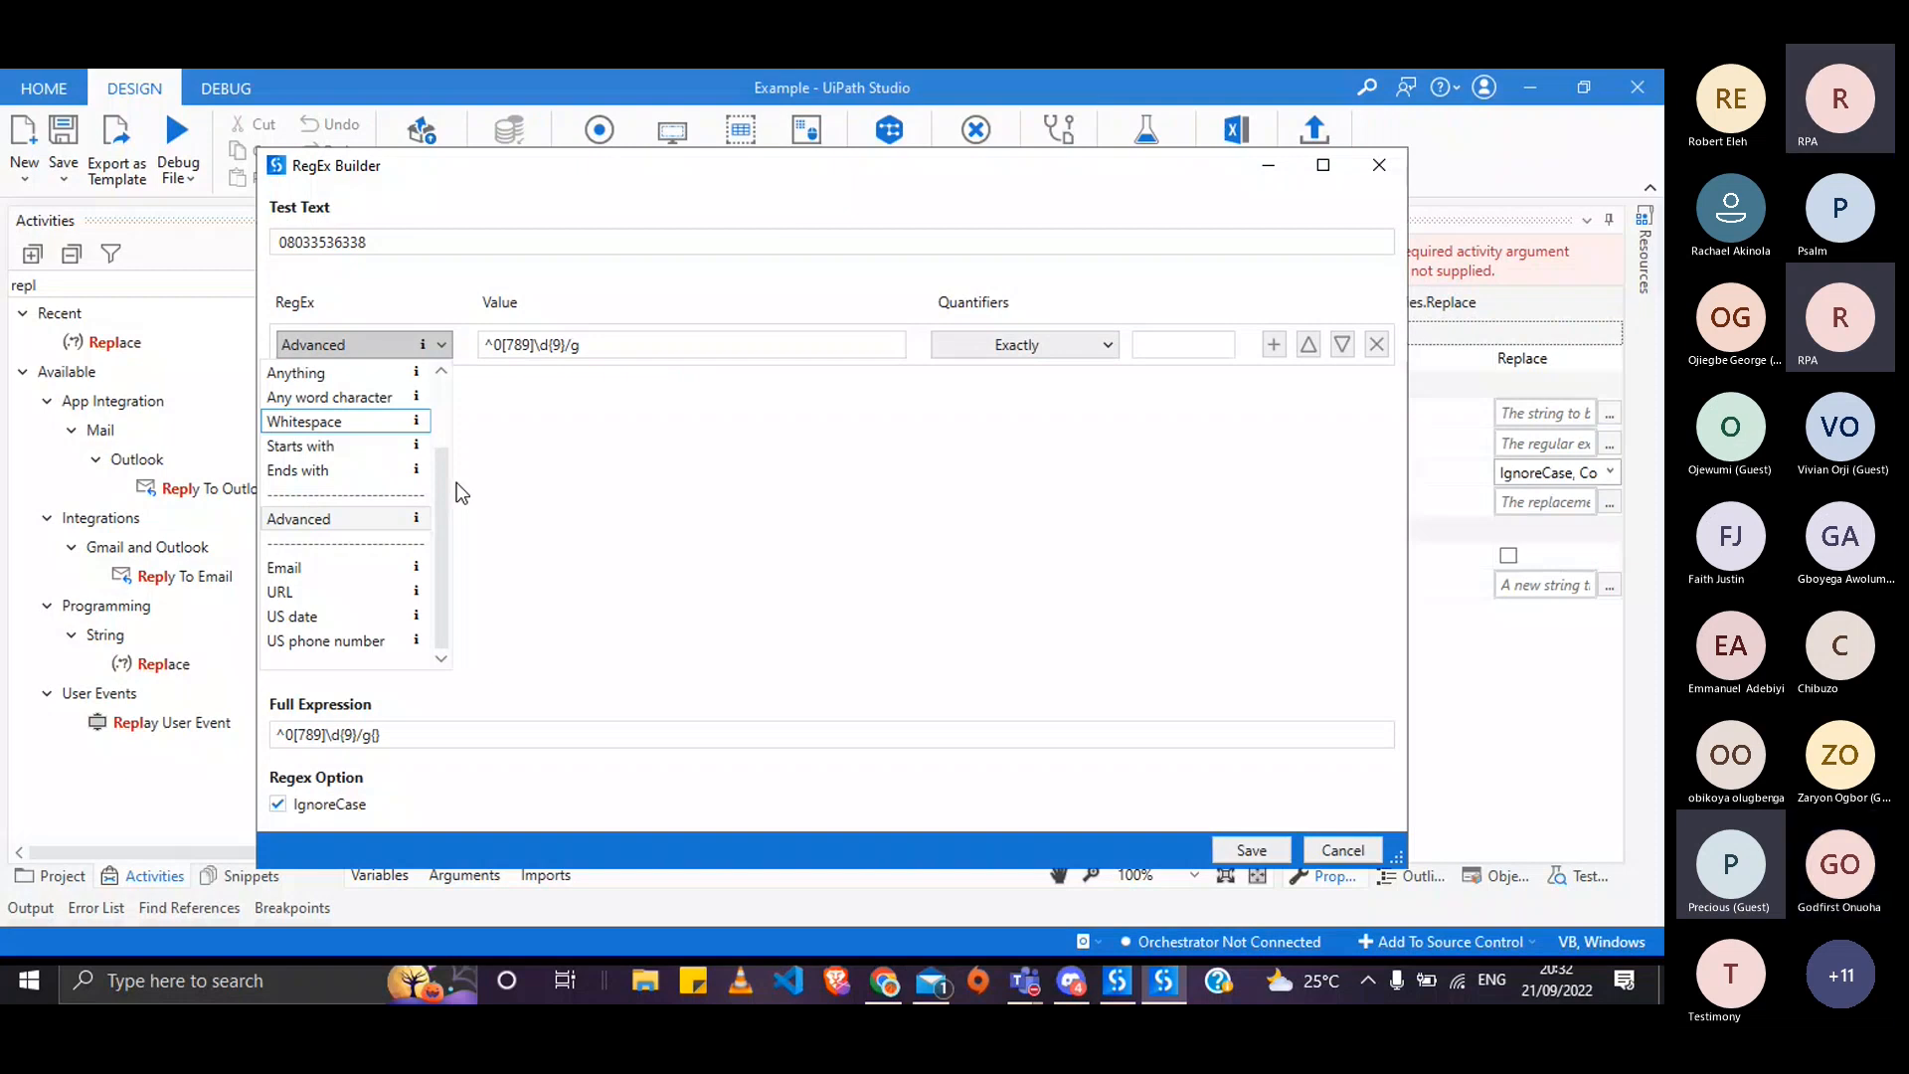
- Set the RegEx Builder rule type to Literal, then go back to the Regex Generator page
scroll(372, 422, up, 2)
click(364, 373)
click(370, 345)
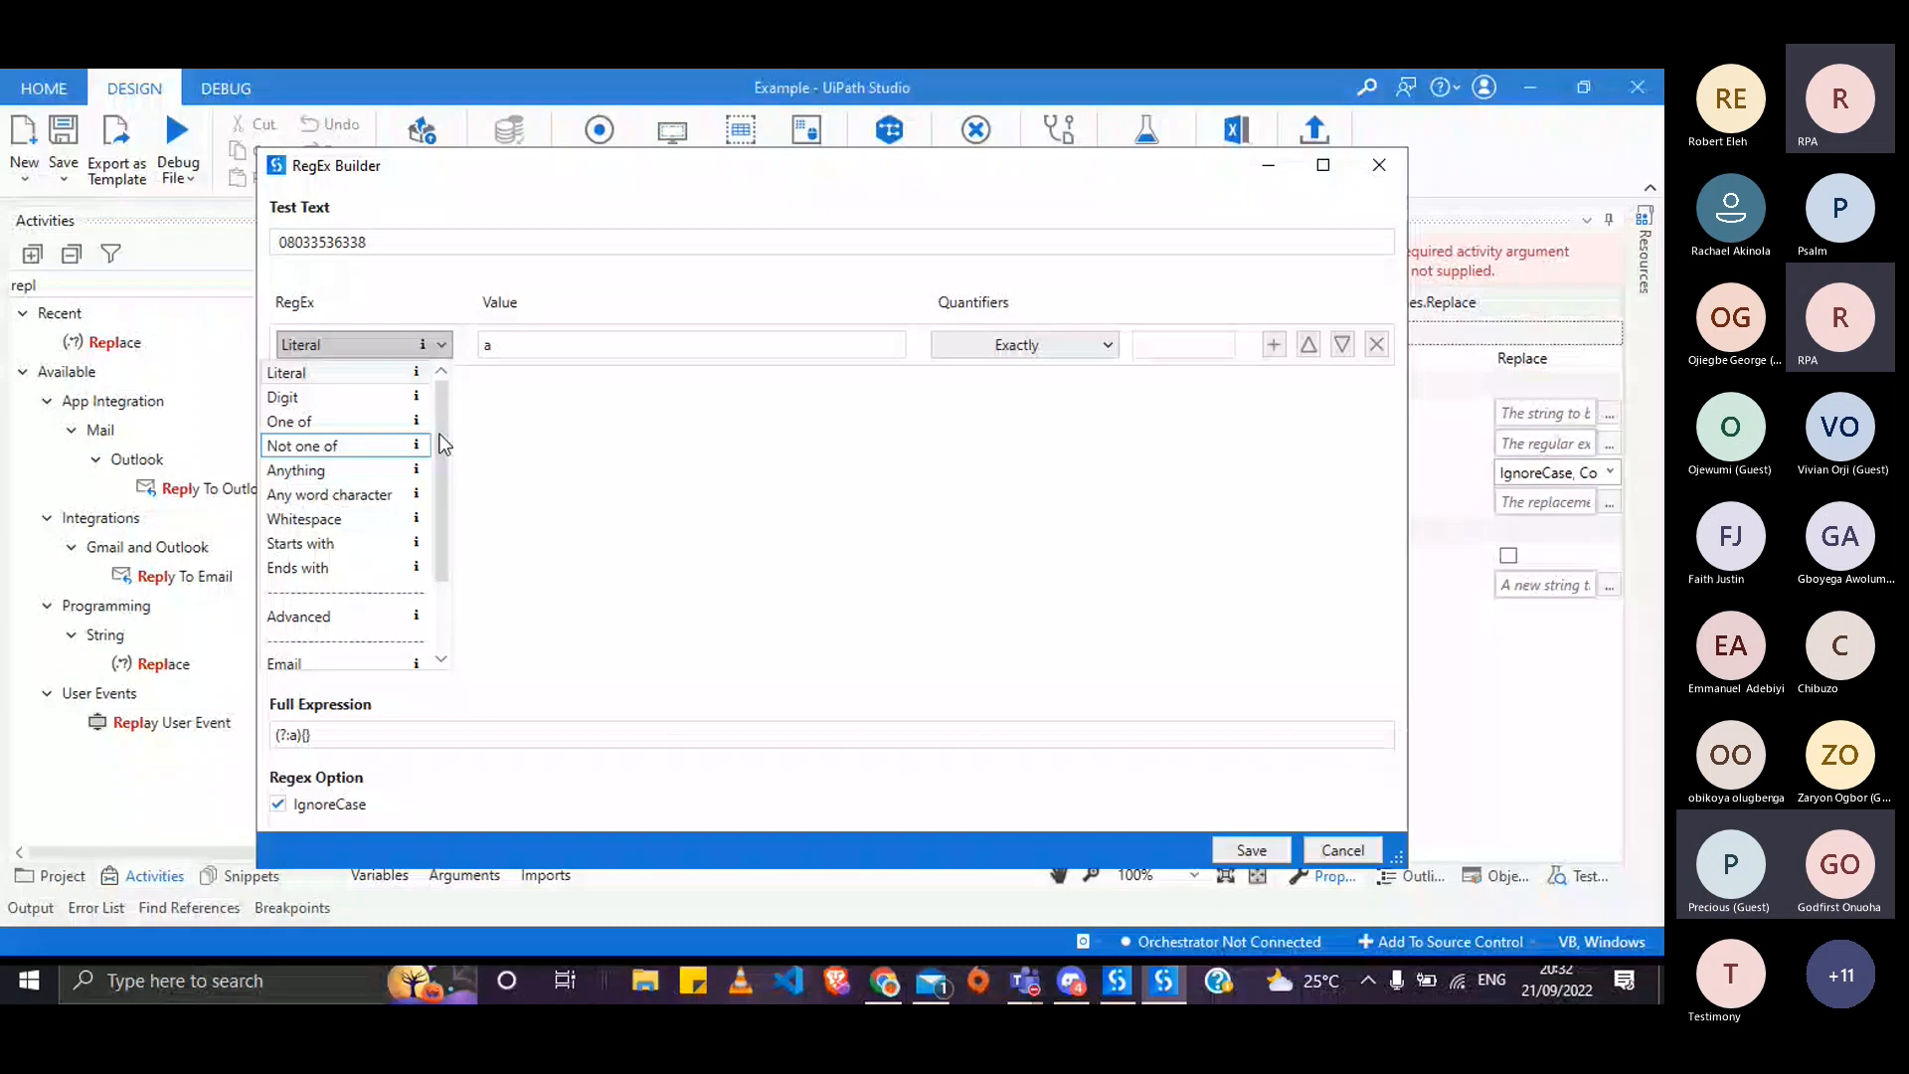
drag(441, 435, 461, 393)
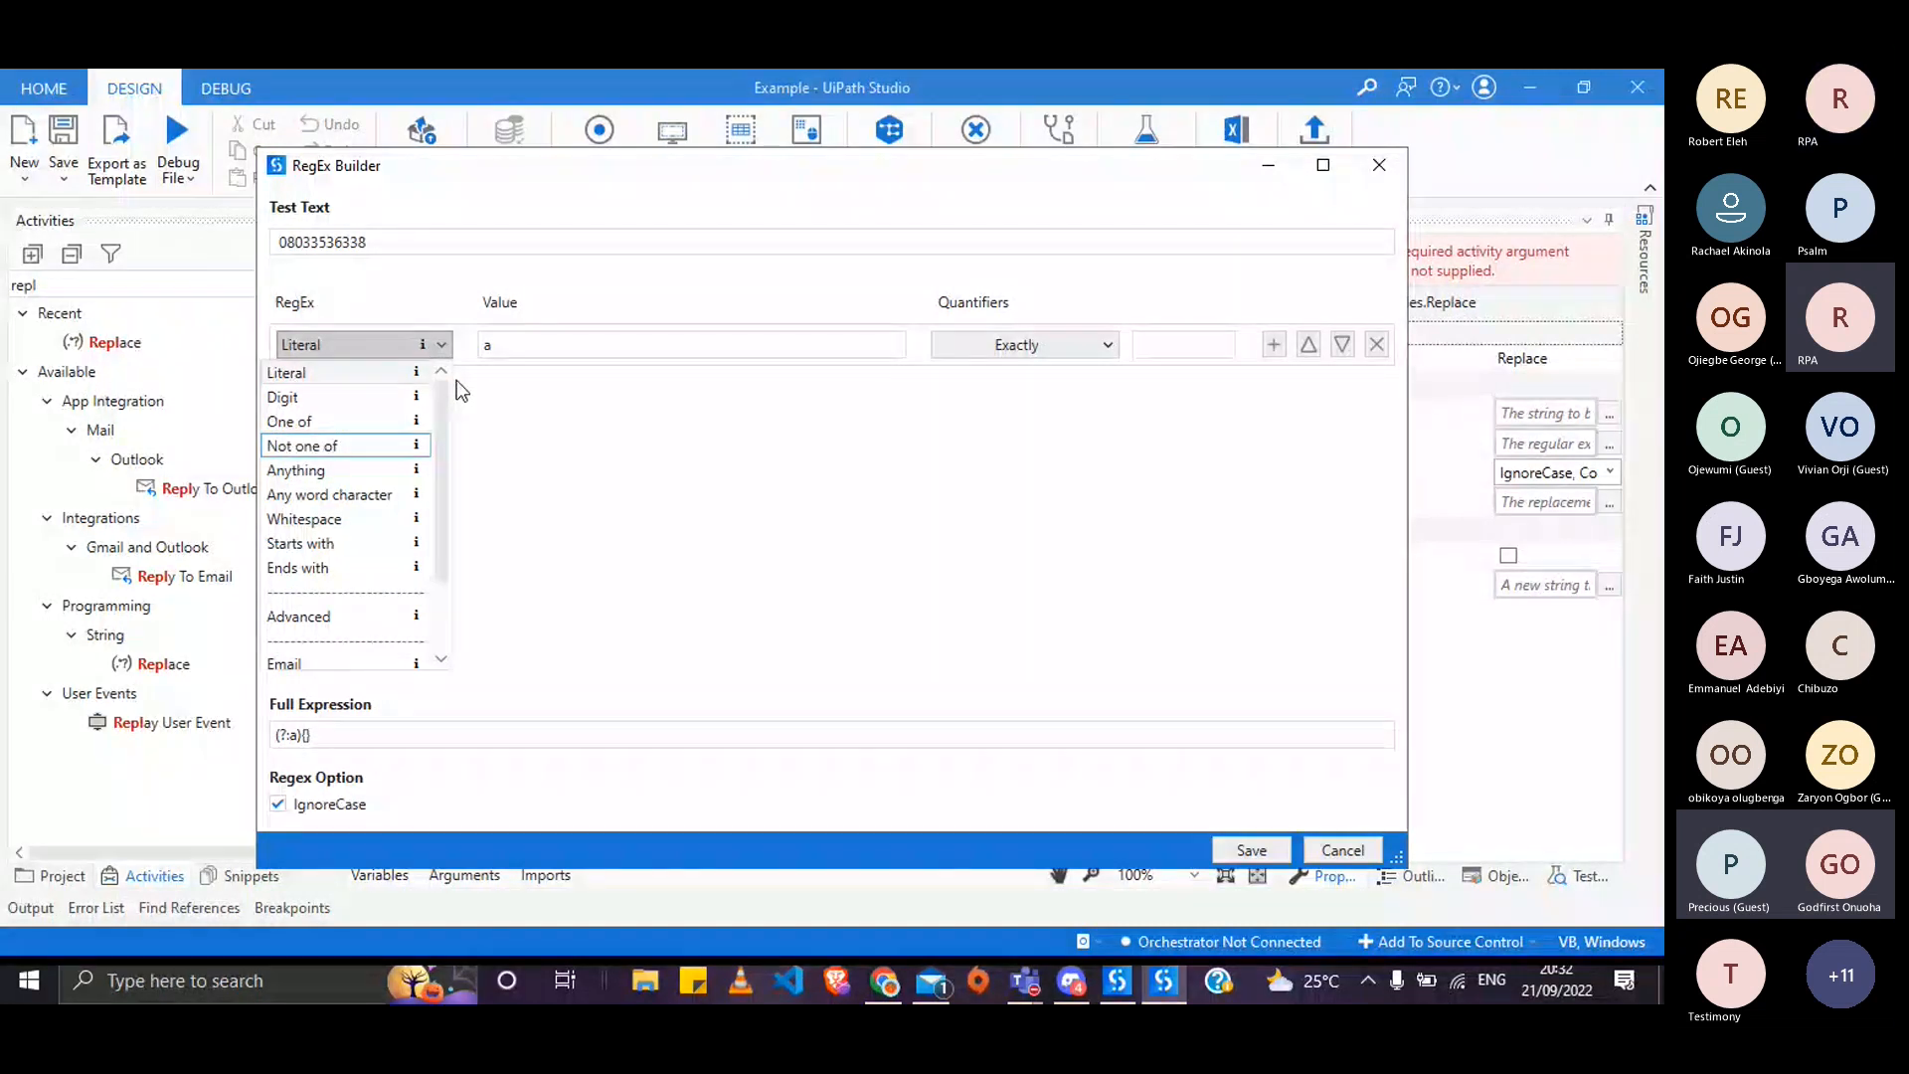
key(alt+Tab)
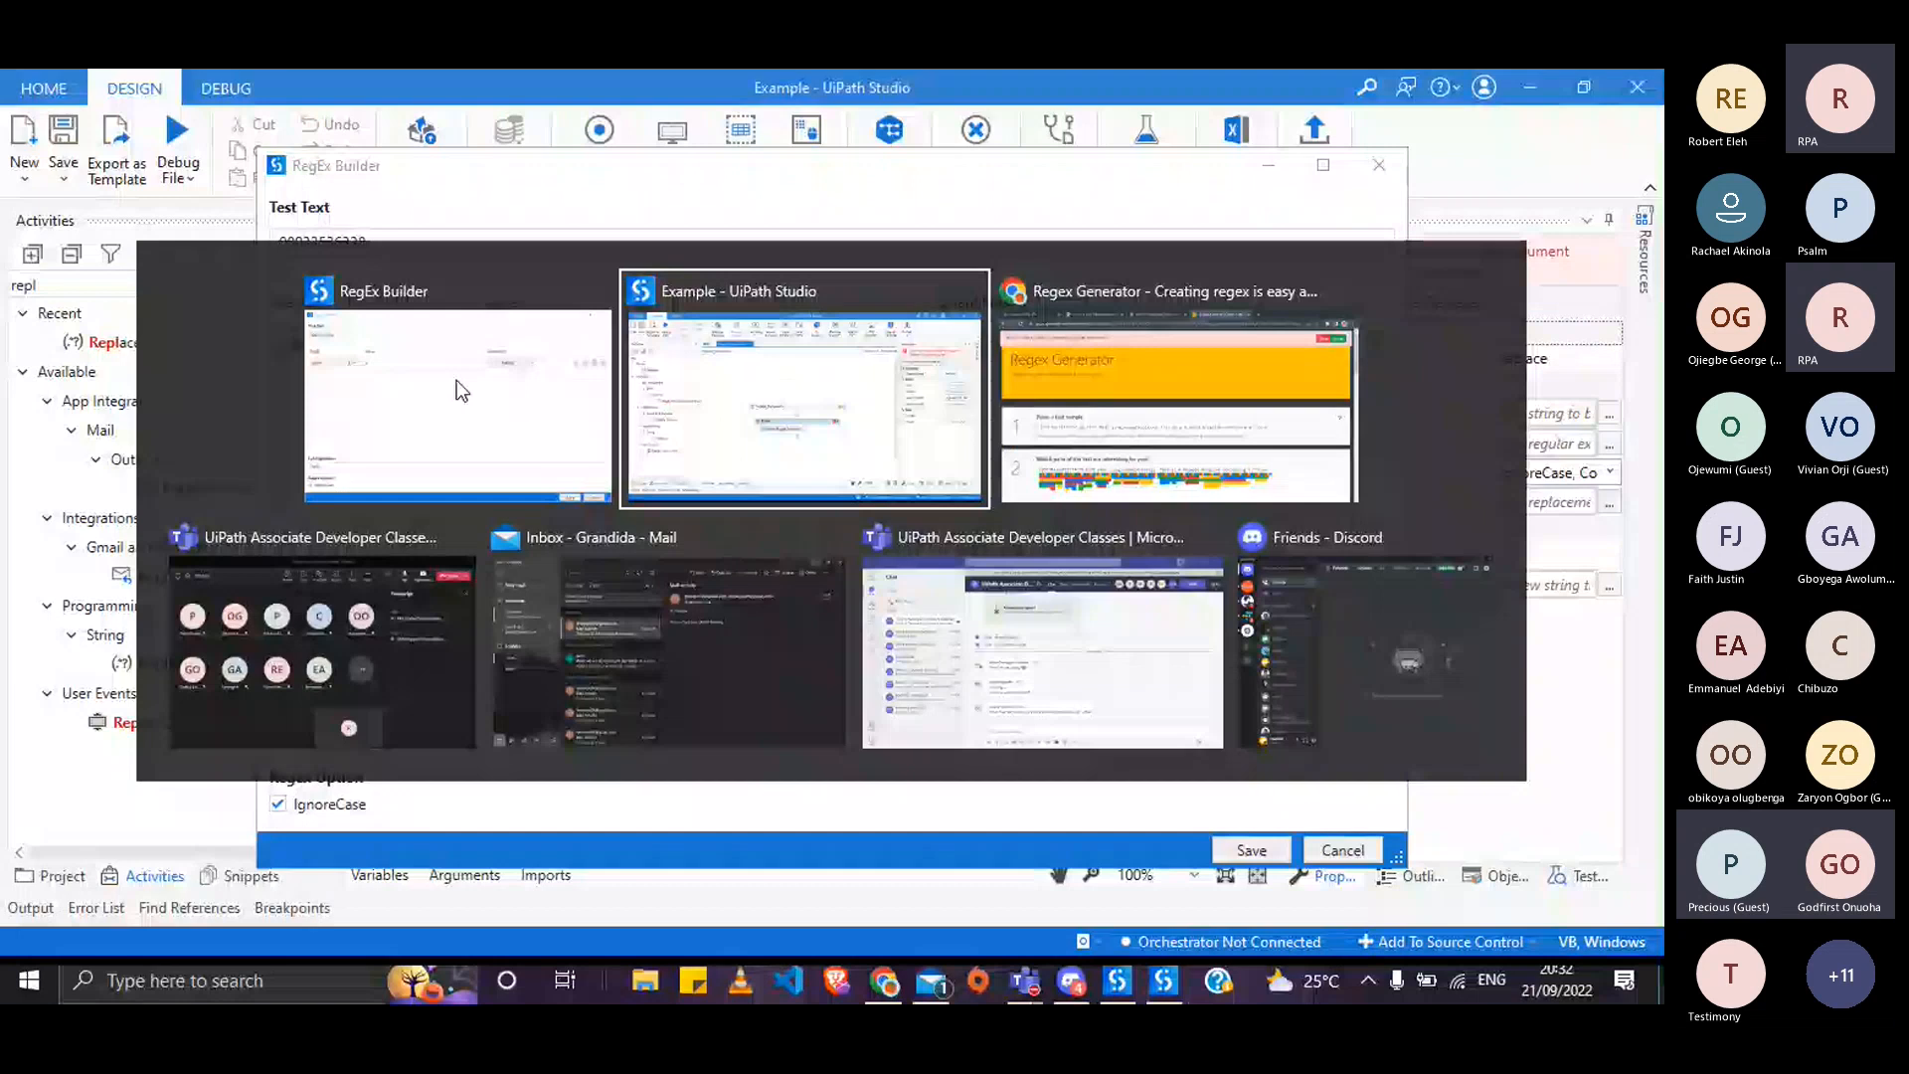
key(alt+Tab)
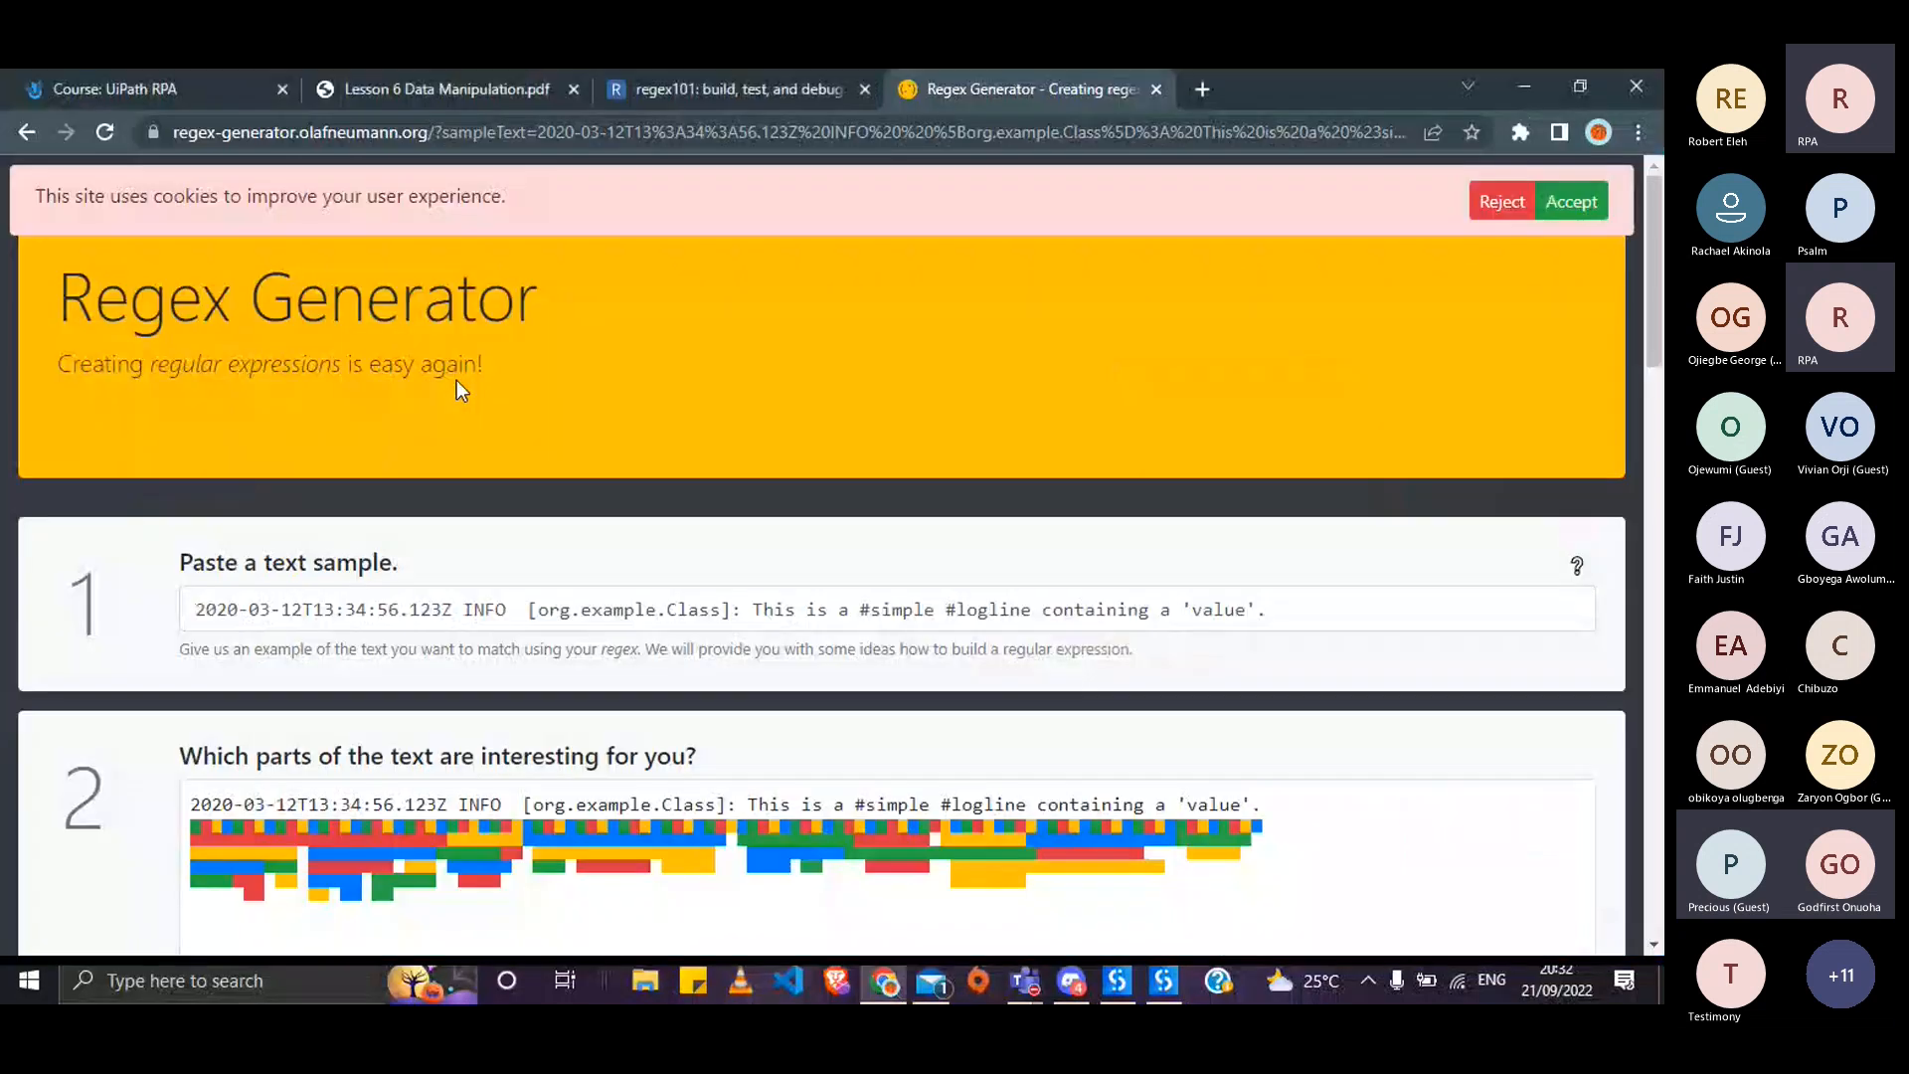
scroll(631, 510, down, 6)
scroll(631, 510, up, 6)
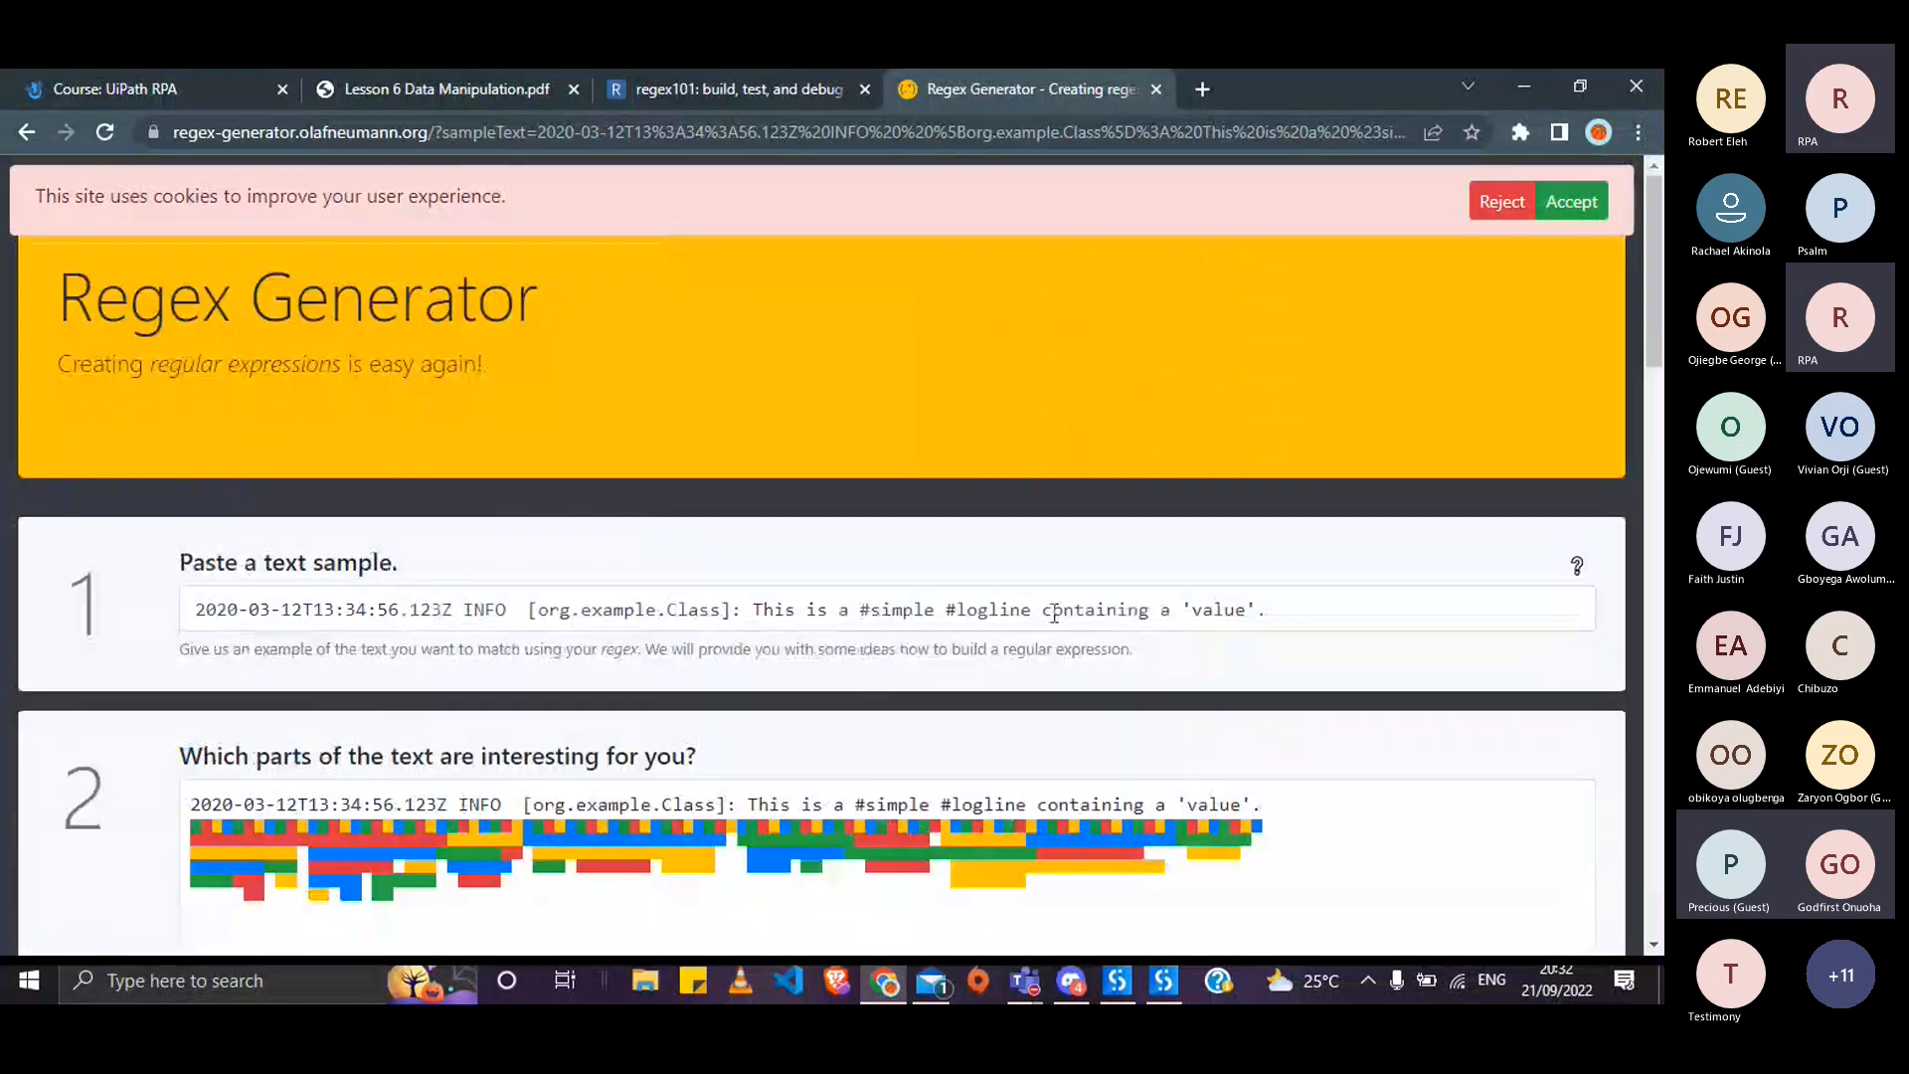
click(1054, 611)
key(ctrl+a)
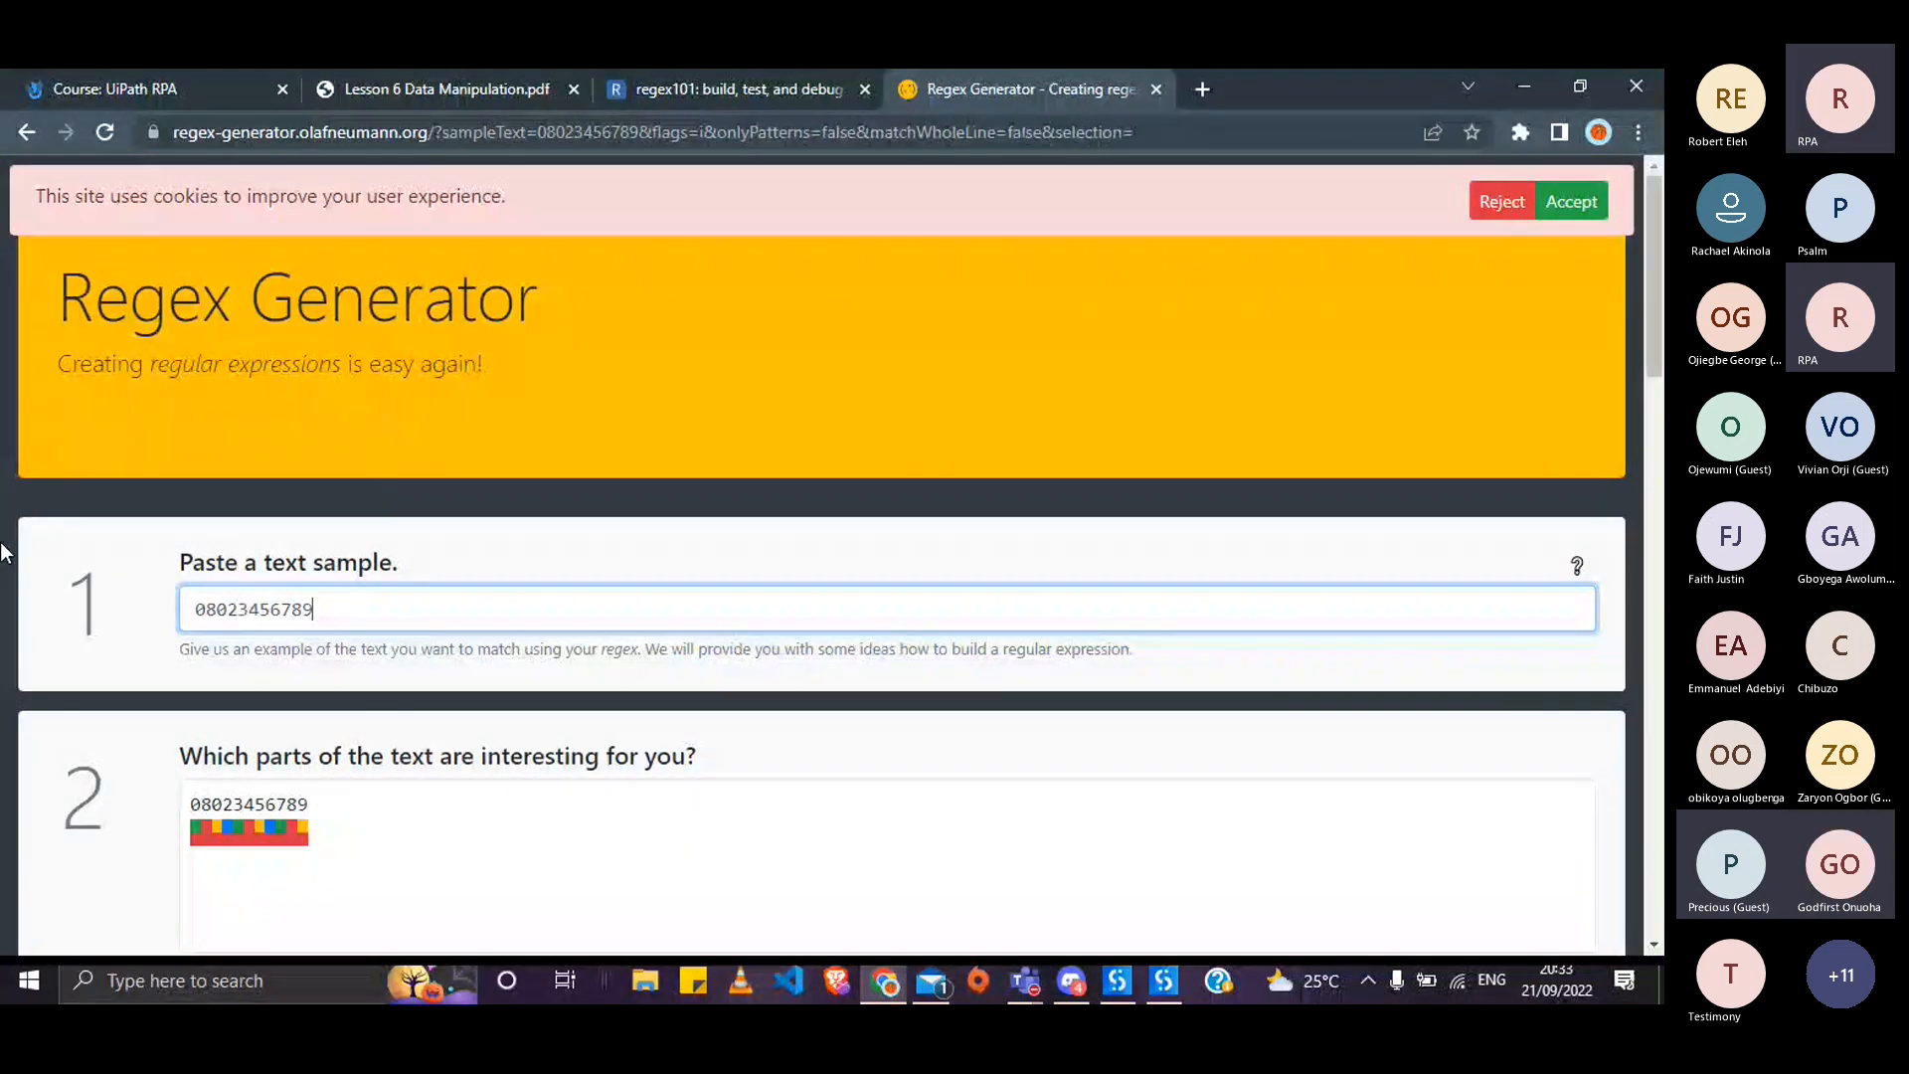
- Toggle Generate only patterns on and off, then enable Match whole line
scroll(2, 545, down, 2)
scroll(2, 517, down, 3)
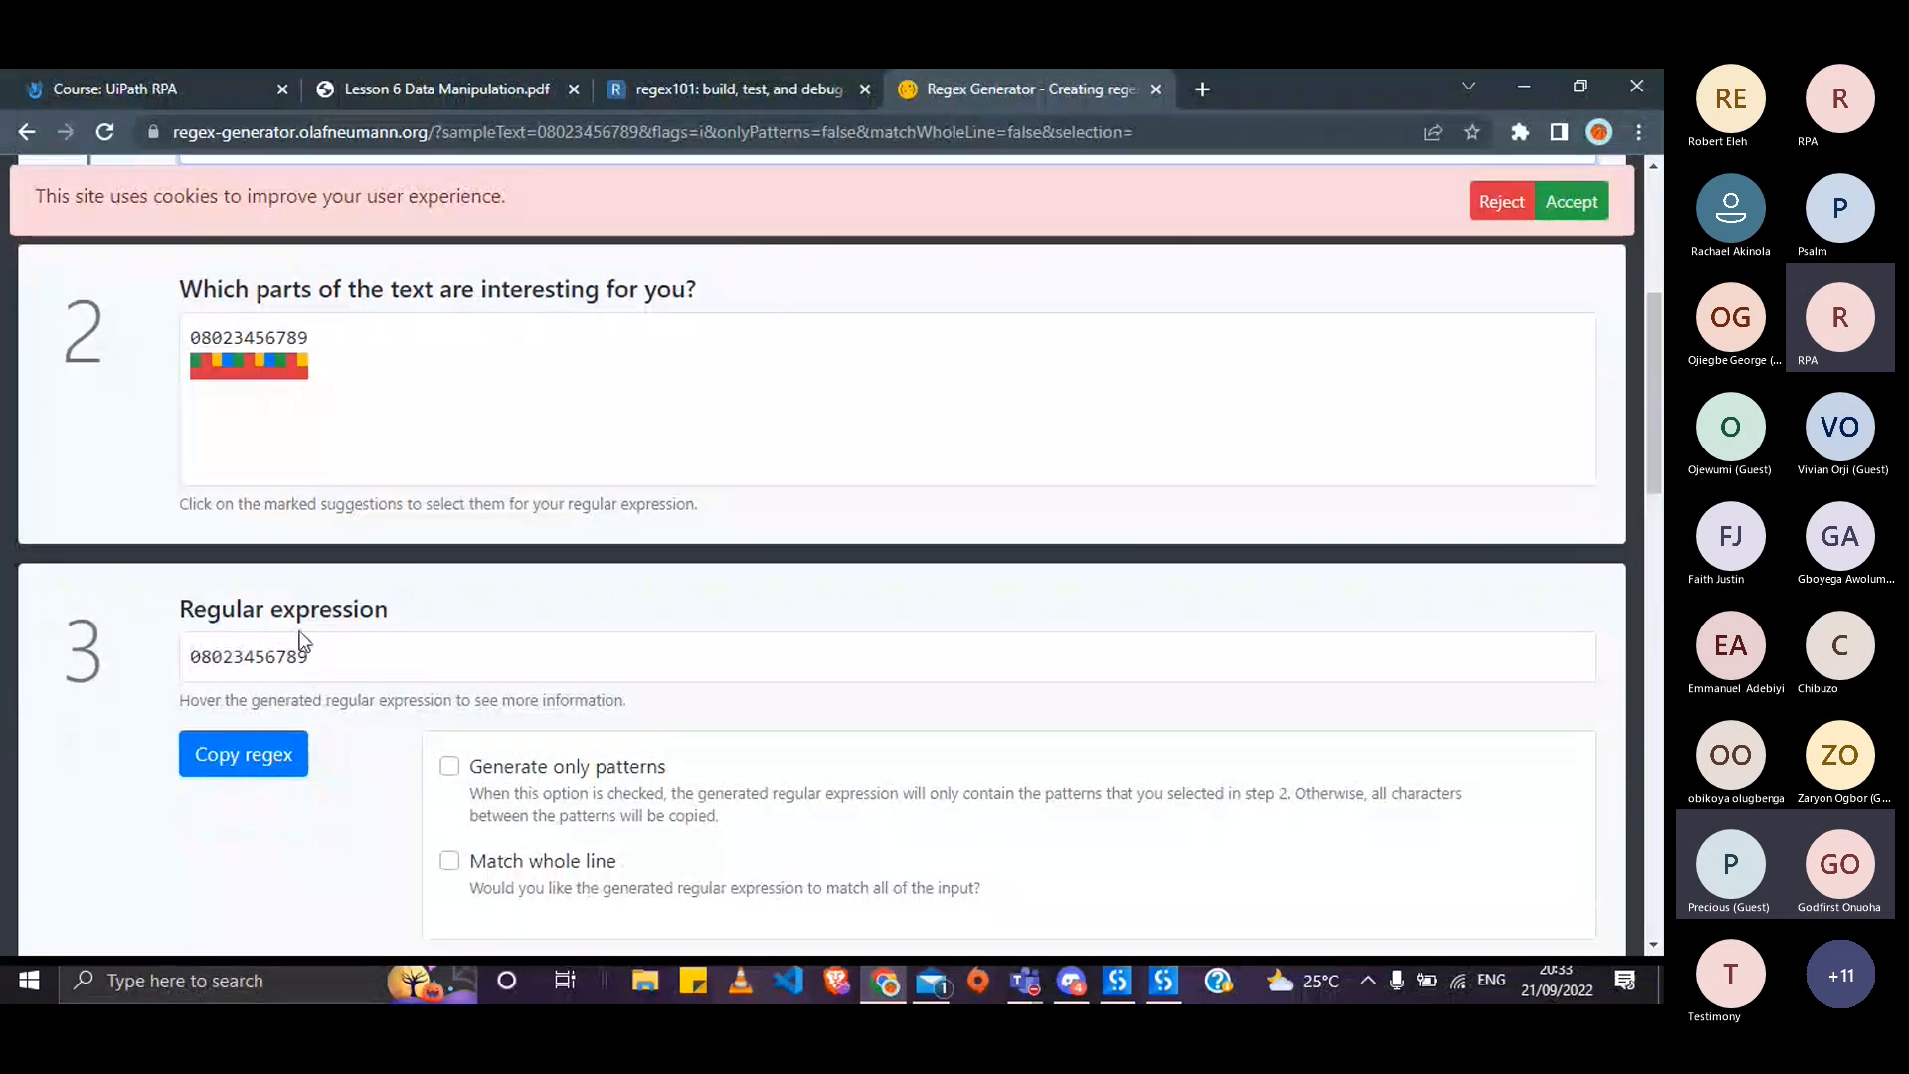
scroll(301, 642, down, 1)
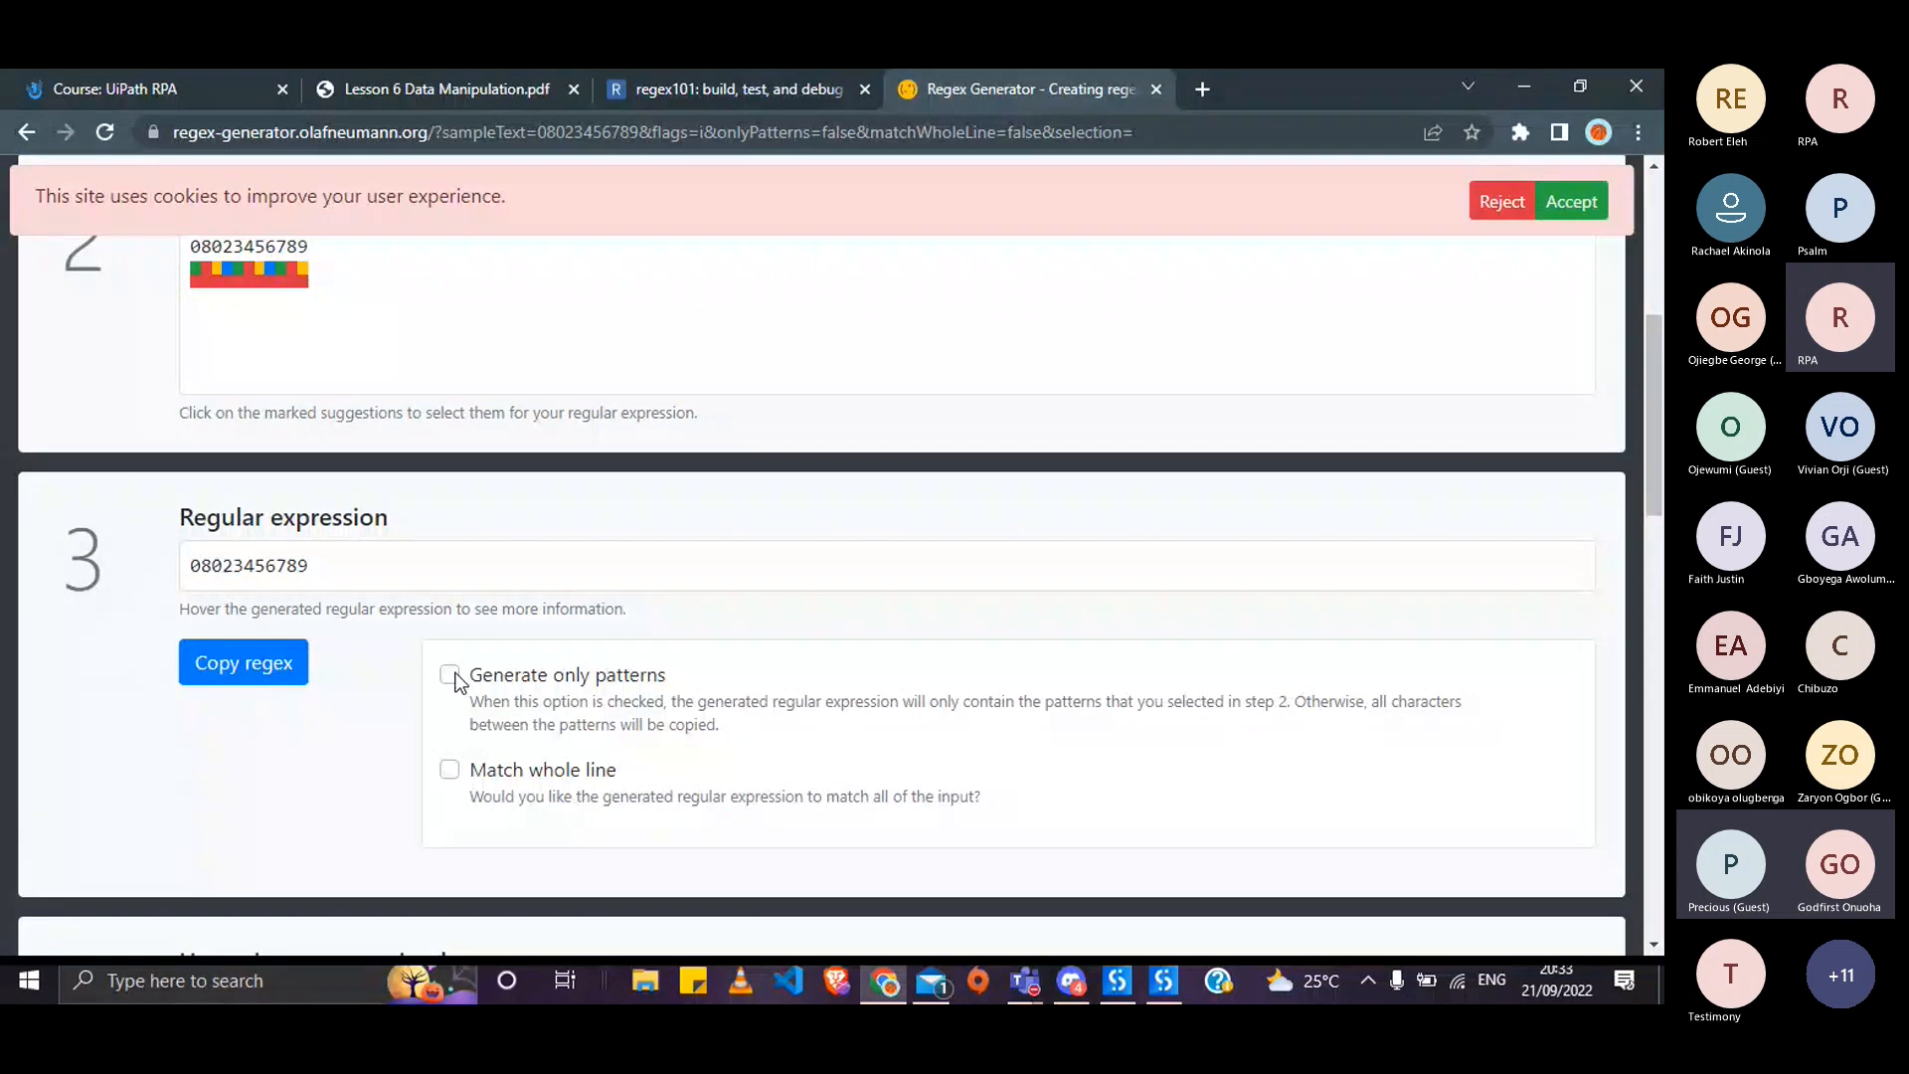
click(450, 675)
click(450, 675)
scroll(455, 681, down, 1)
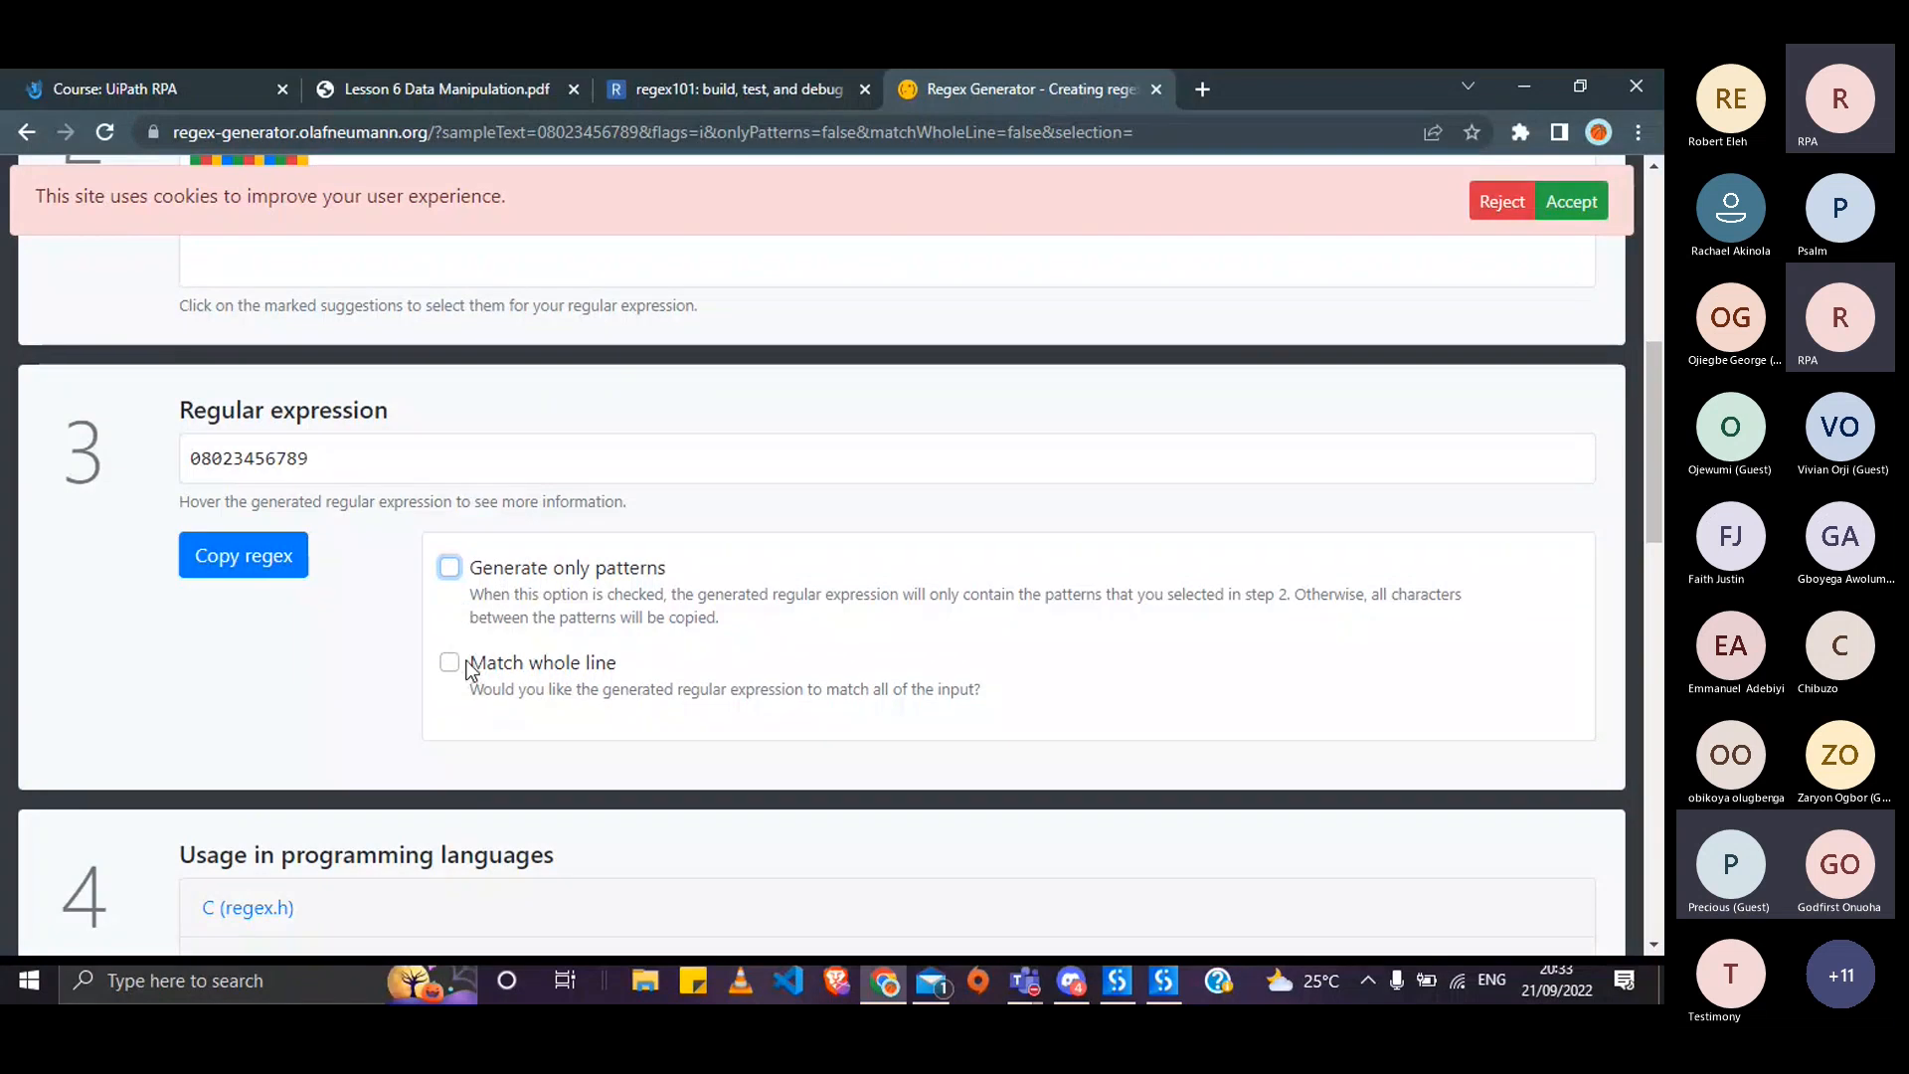
click(466, 661)
click(455, 666)
- Expand the C# code sample for the generated regex and review it
scroll(457, 669, down, 2)
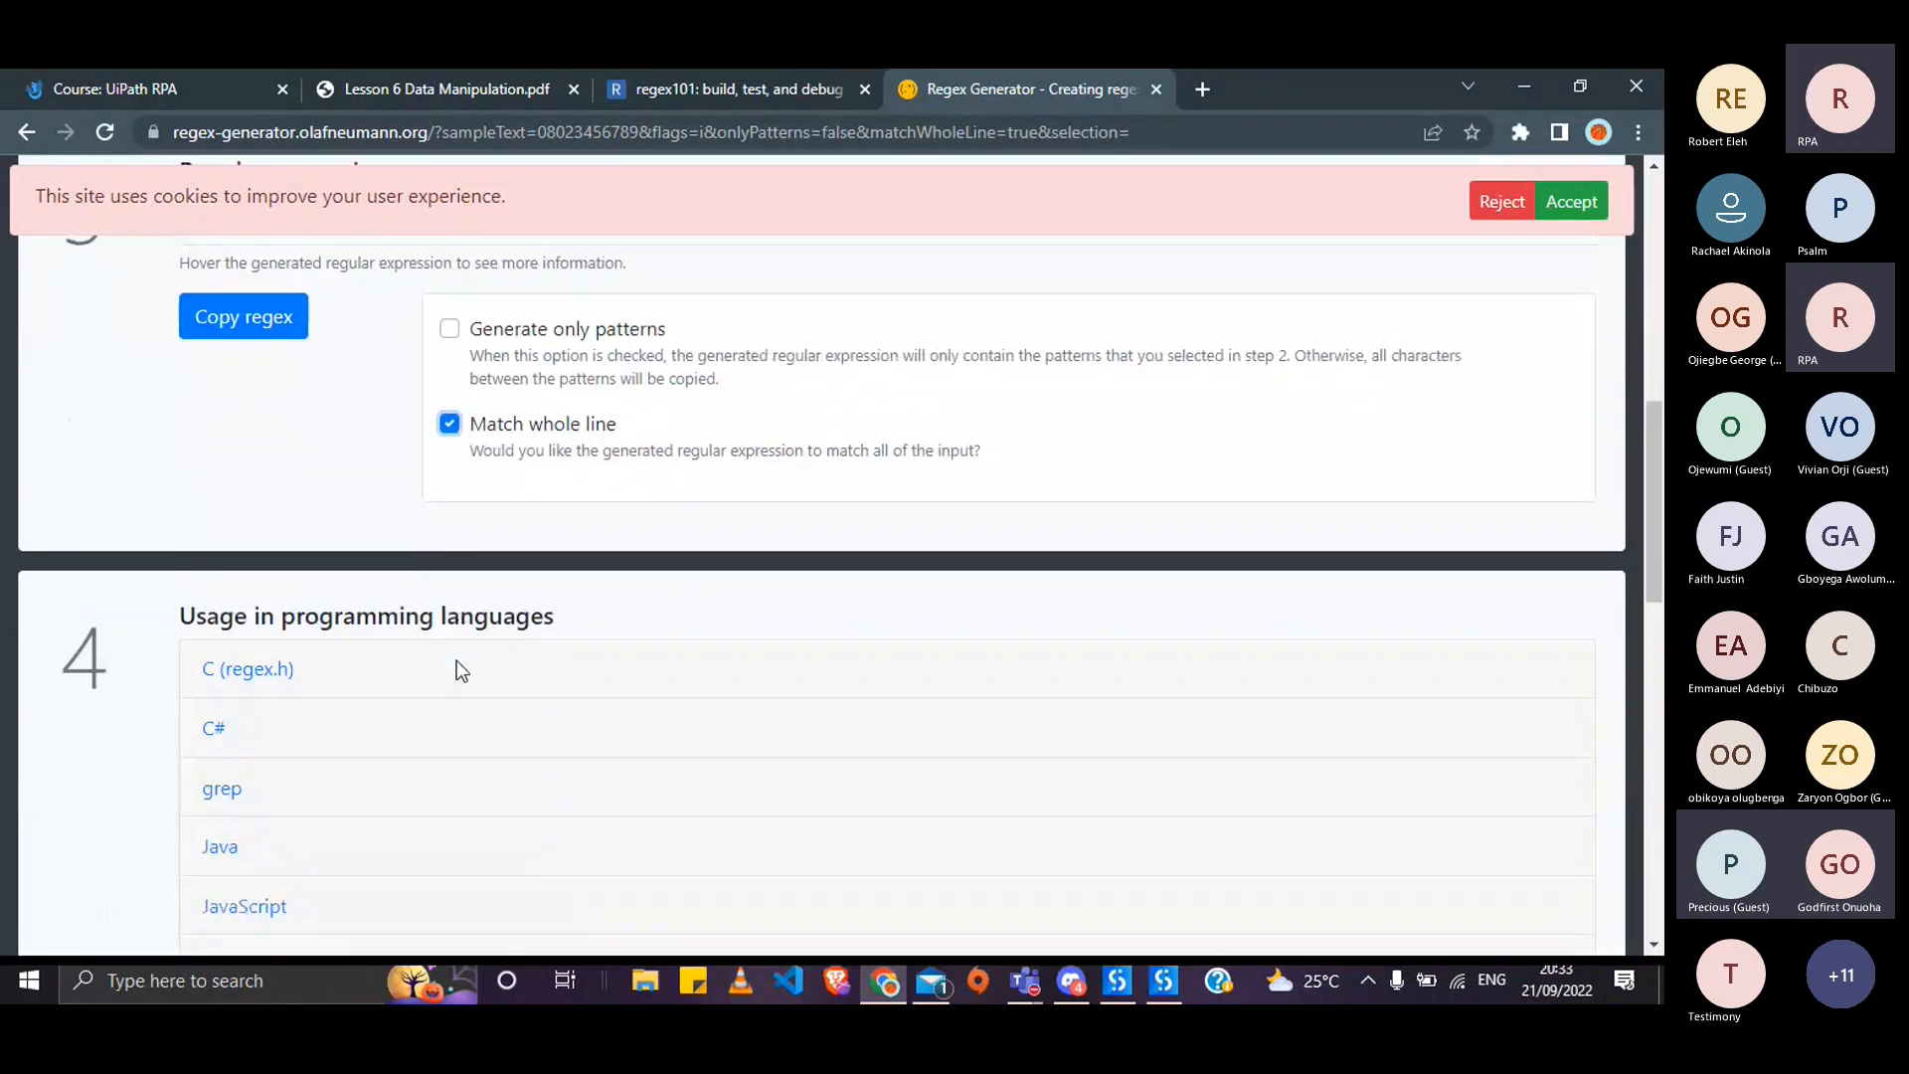
click(209, 728)
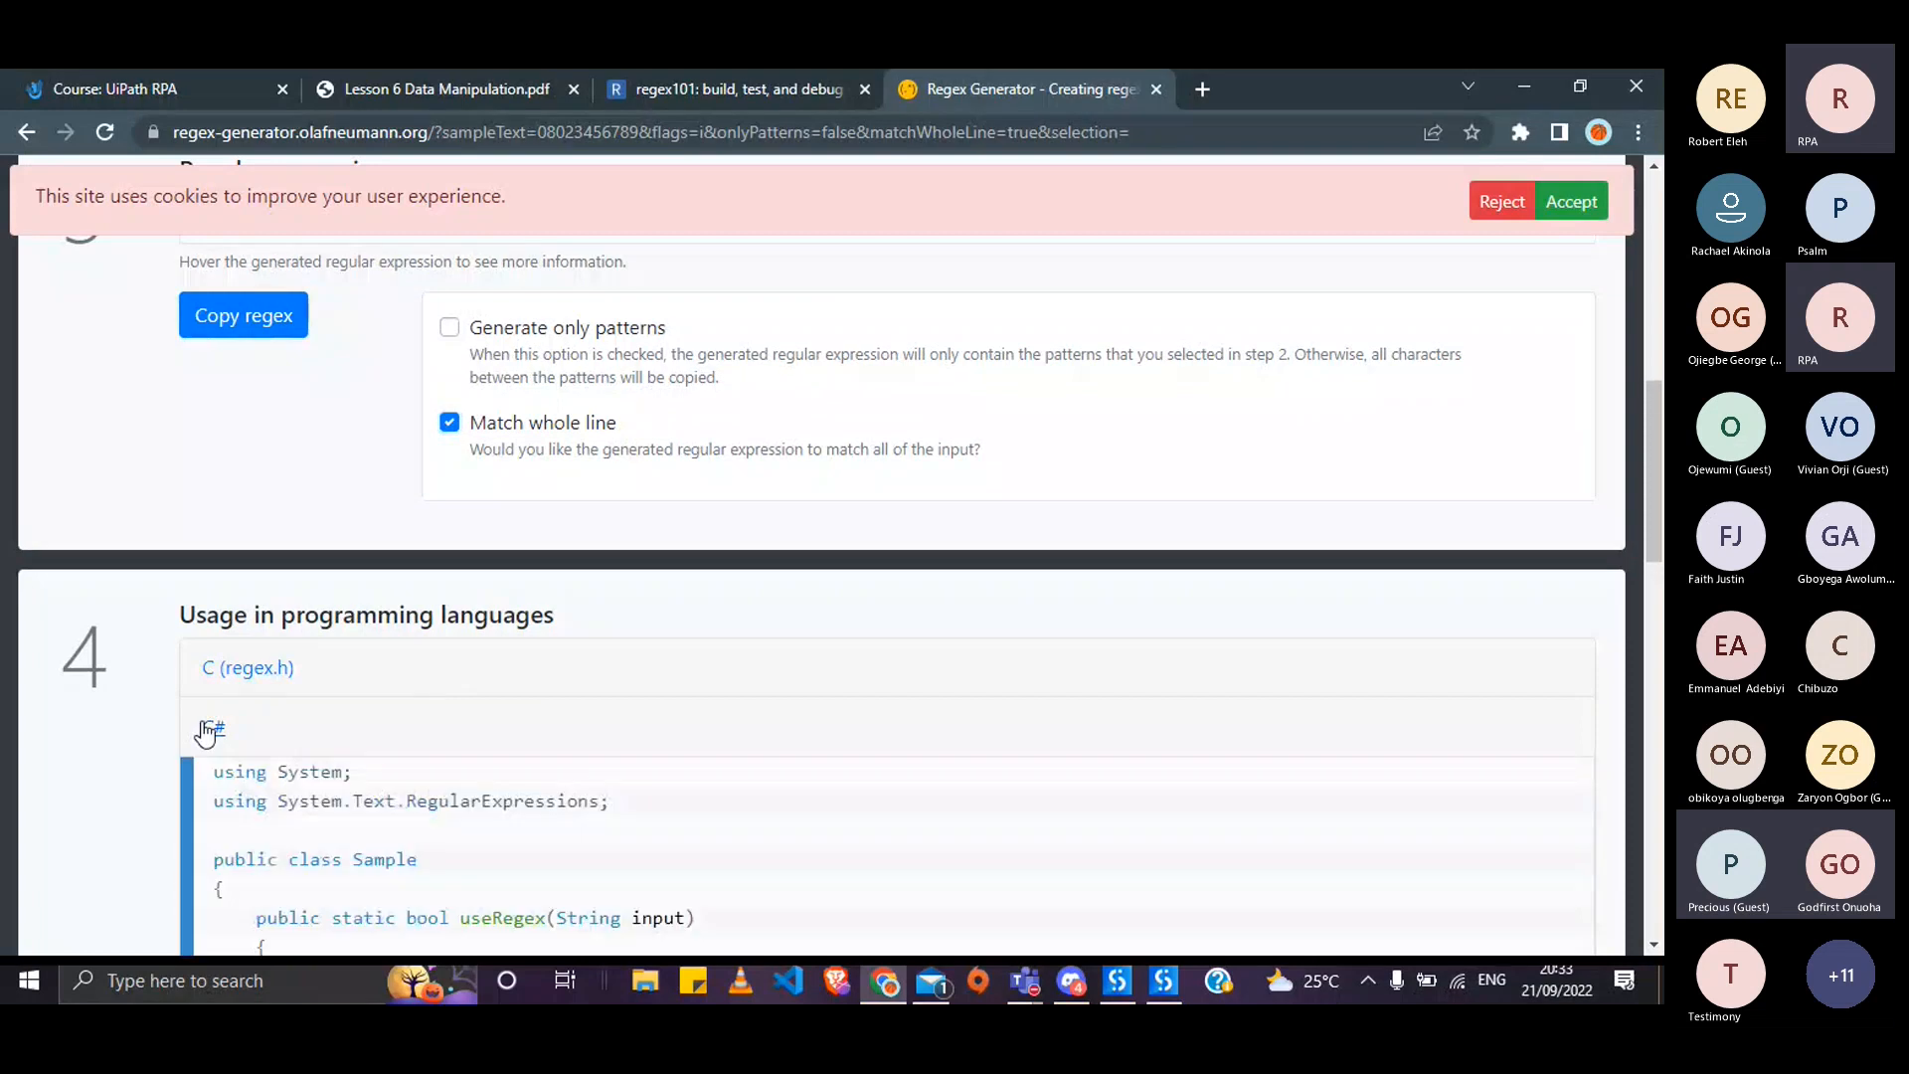
scroll(202, 734, down, 2)
scroll(436, 648, up, 9)
scroll(436, 648, down, 1)
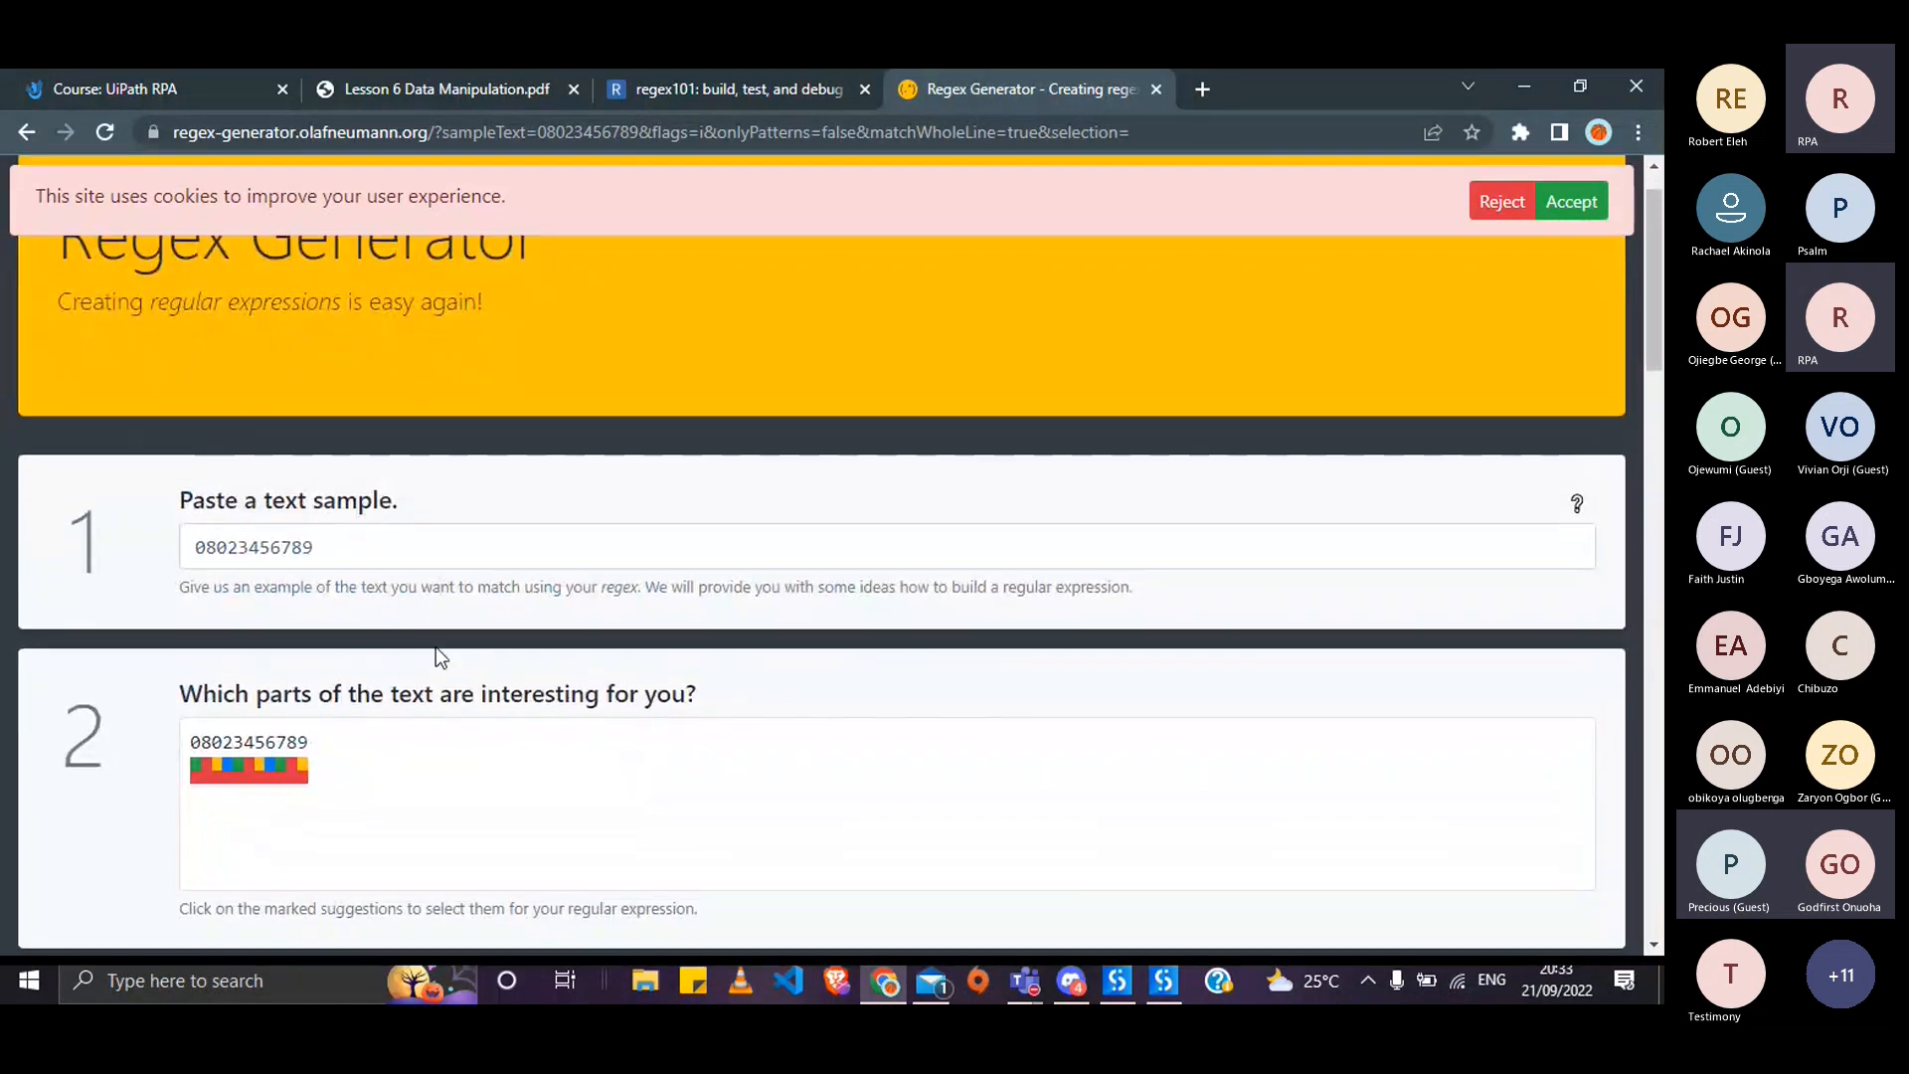
scroll(436, 647, up, 1)
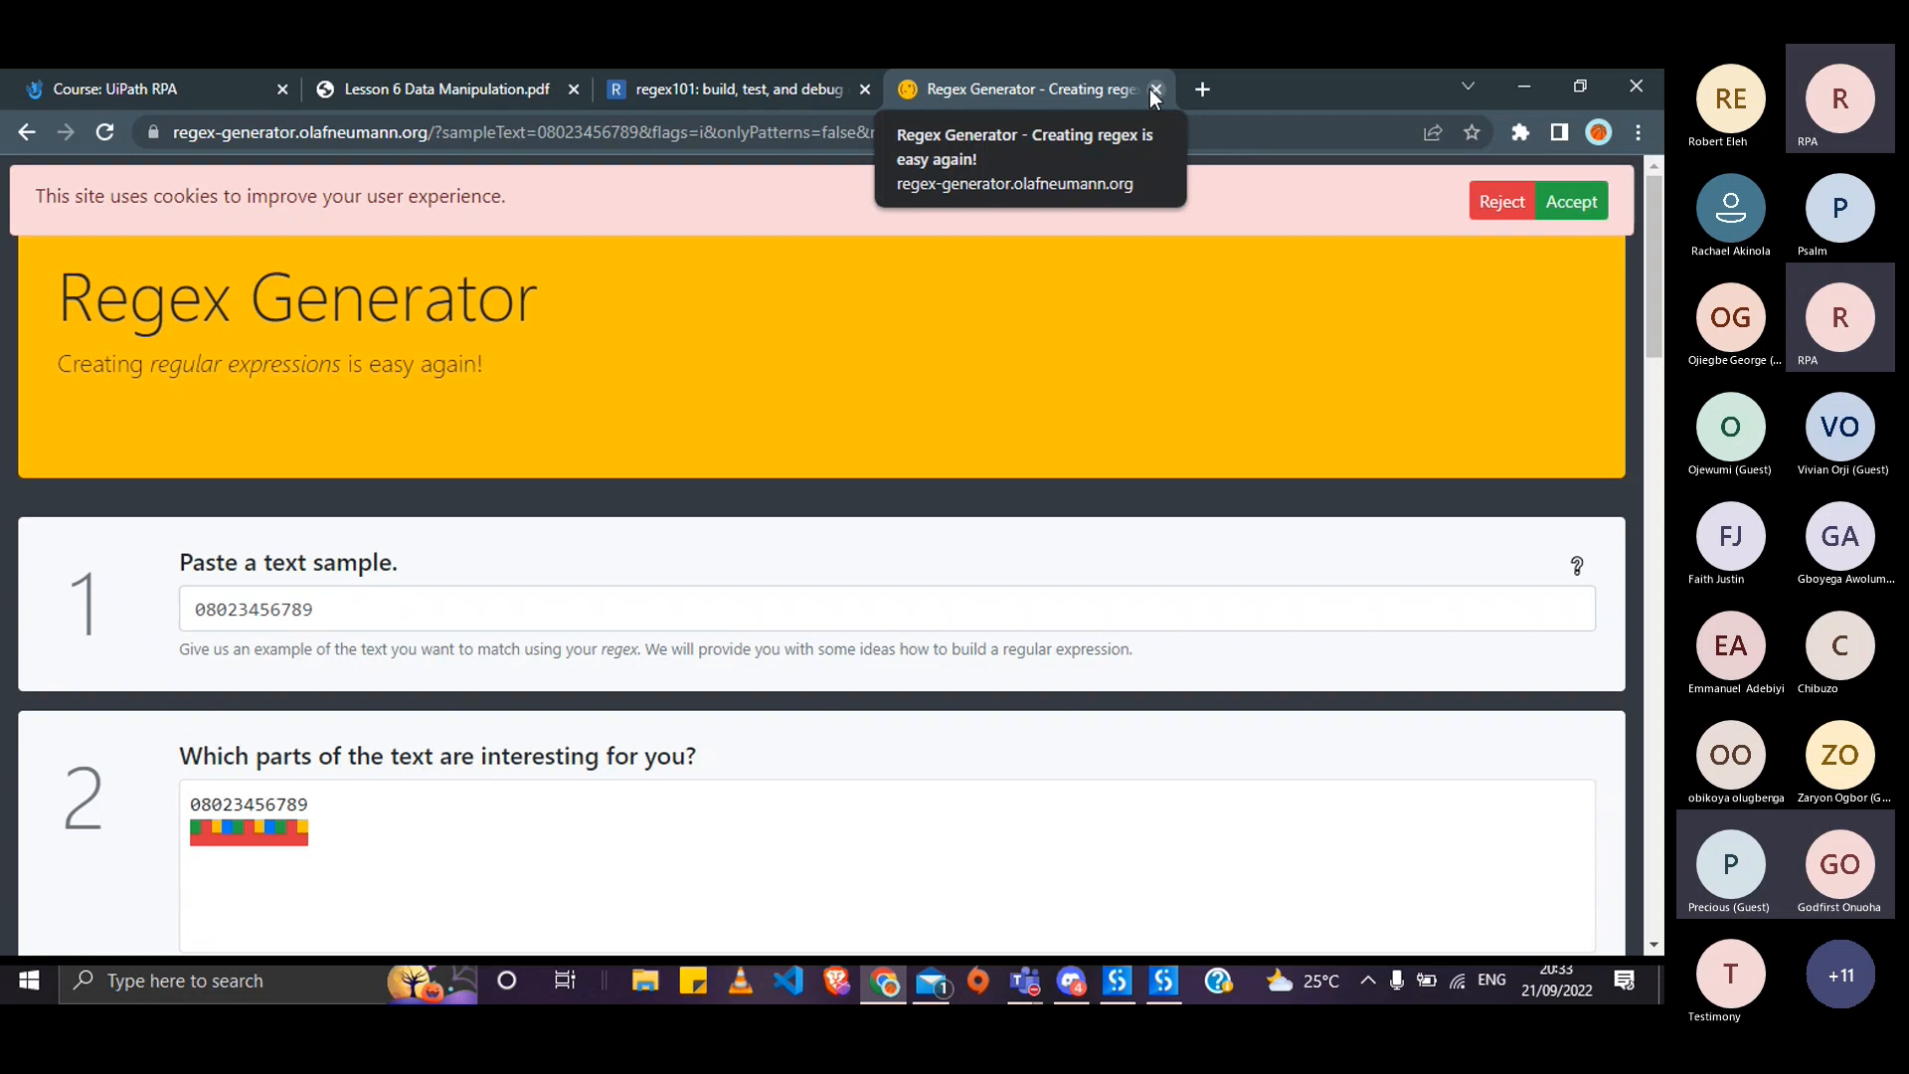
- Close the Regex Generator tab to review the regex101 phone pattern, then switch to the RegEx Builder
click(1152, 89)
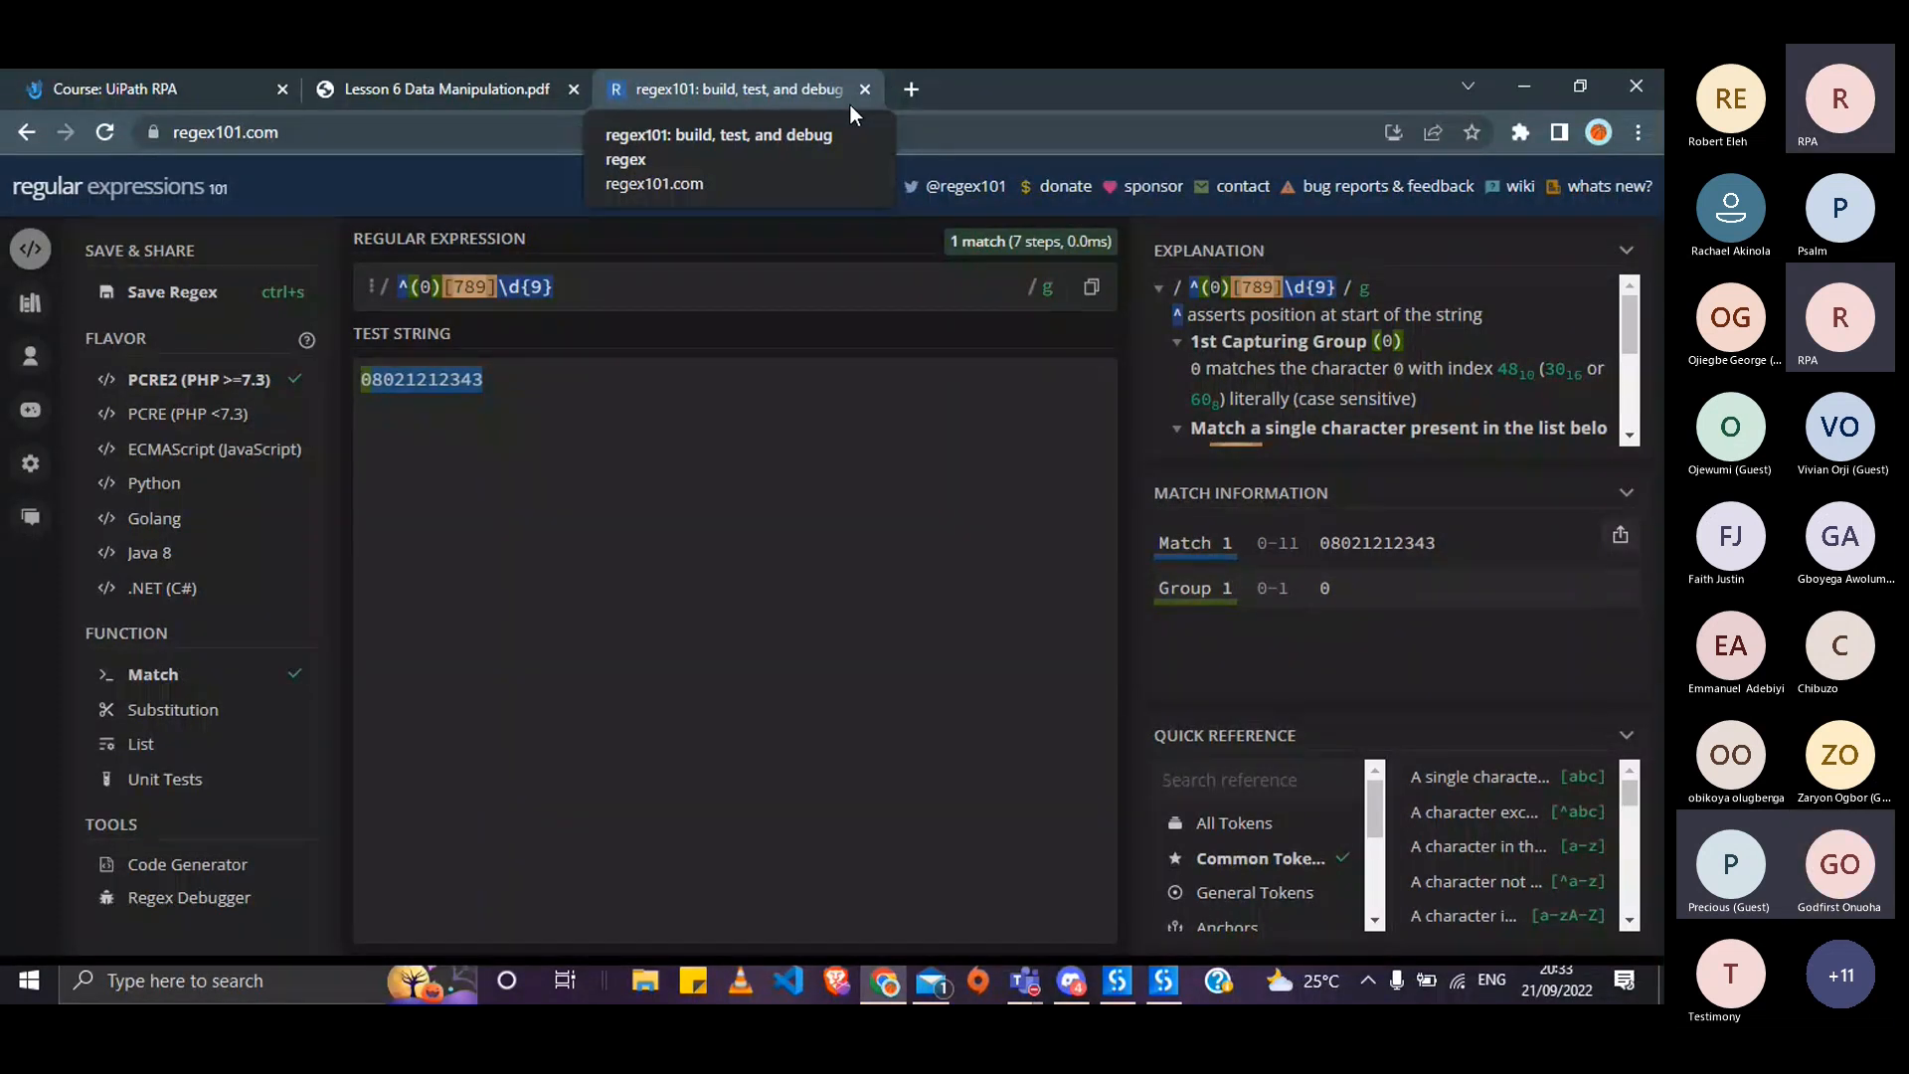
key(alt+Tab)
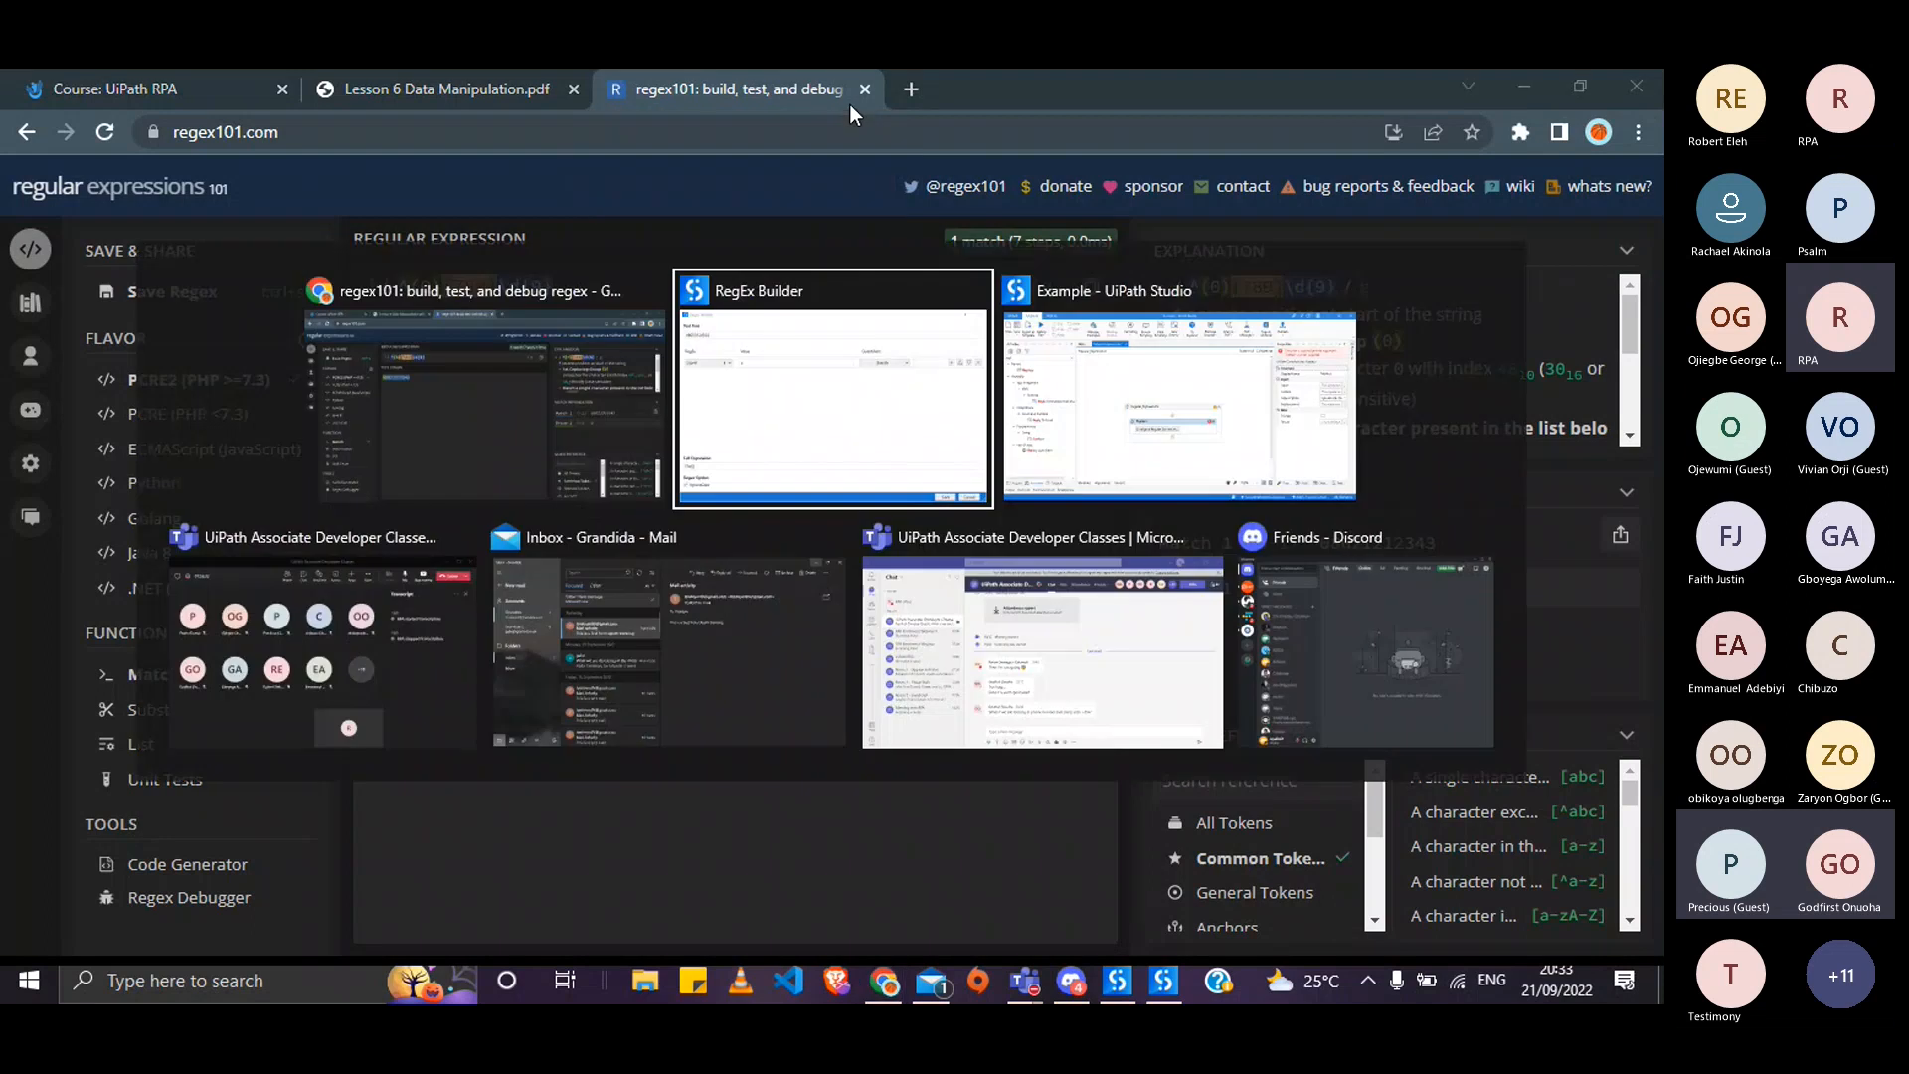
- Change the Literal rule's value from 'a' to 'food'
key(alt+Tab)
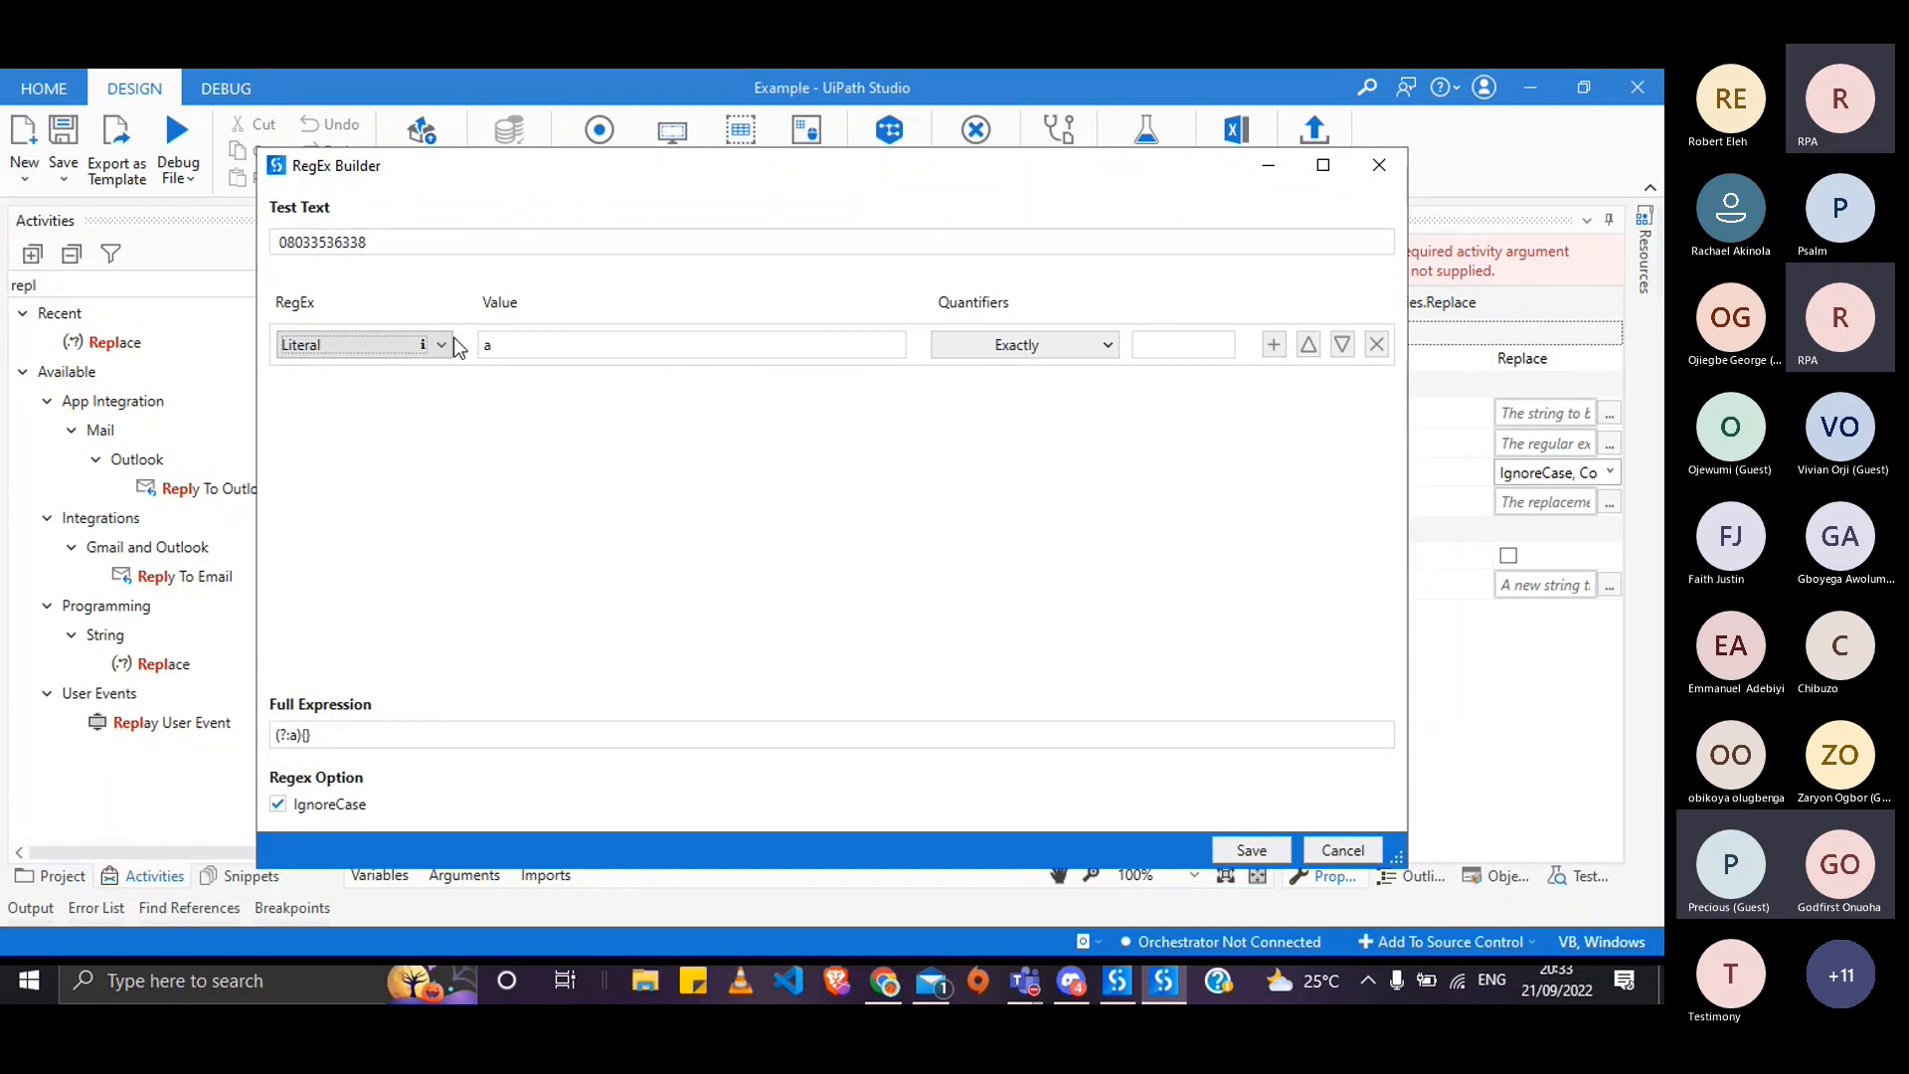
click(494, 345)
key(BackSpace)
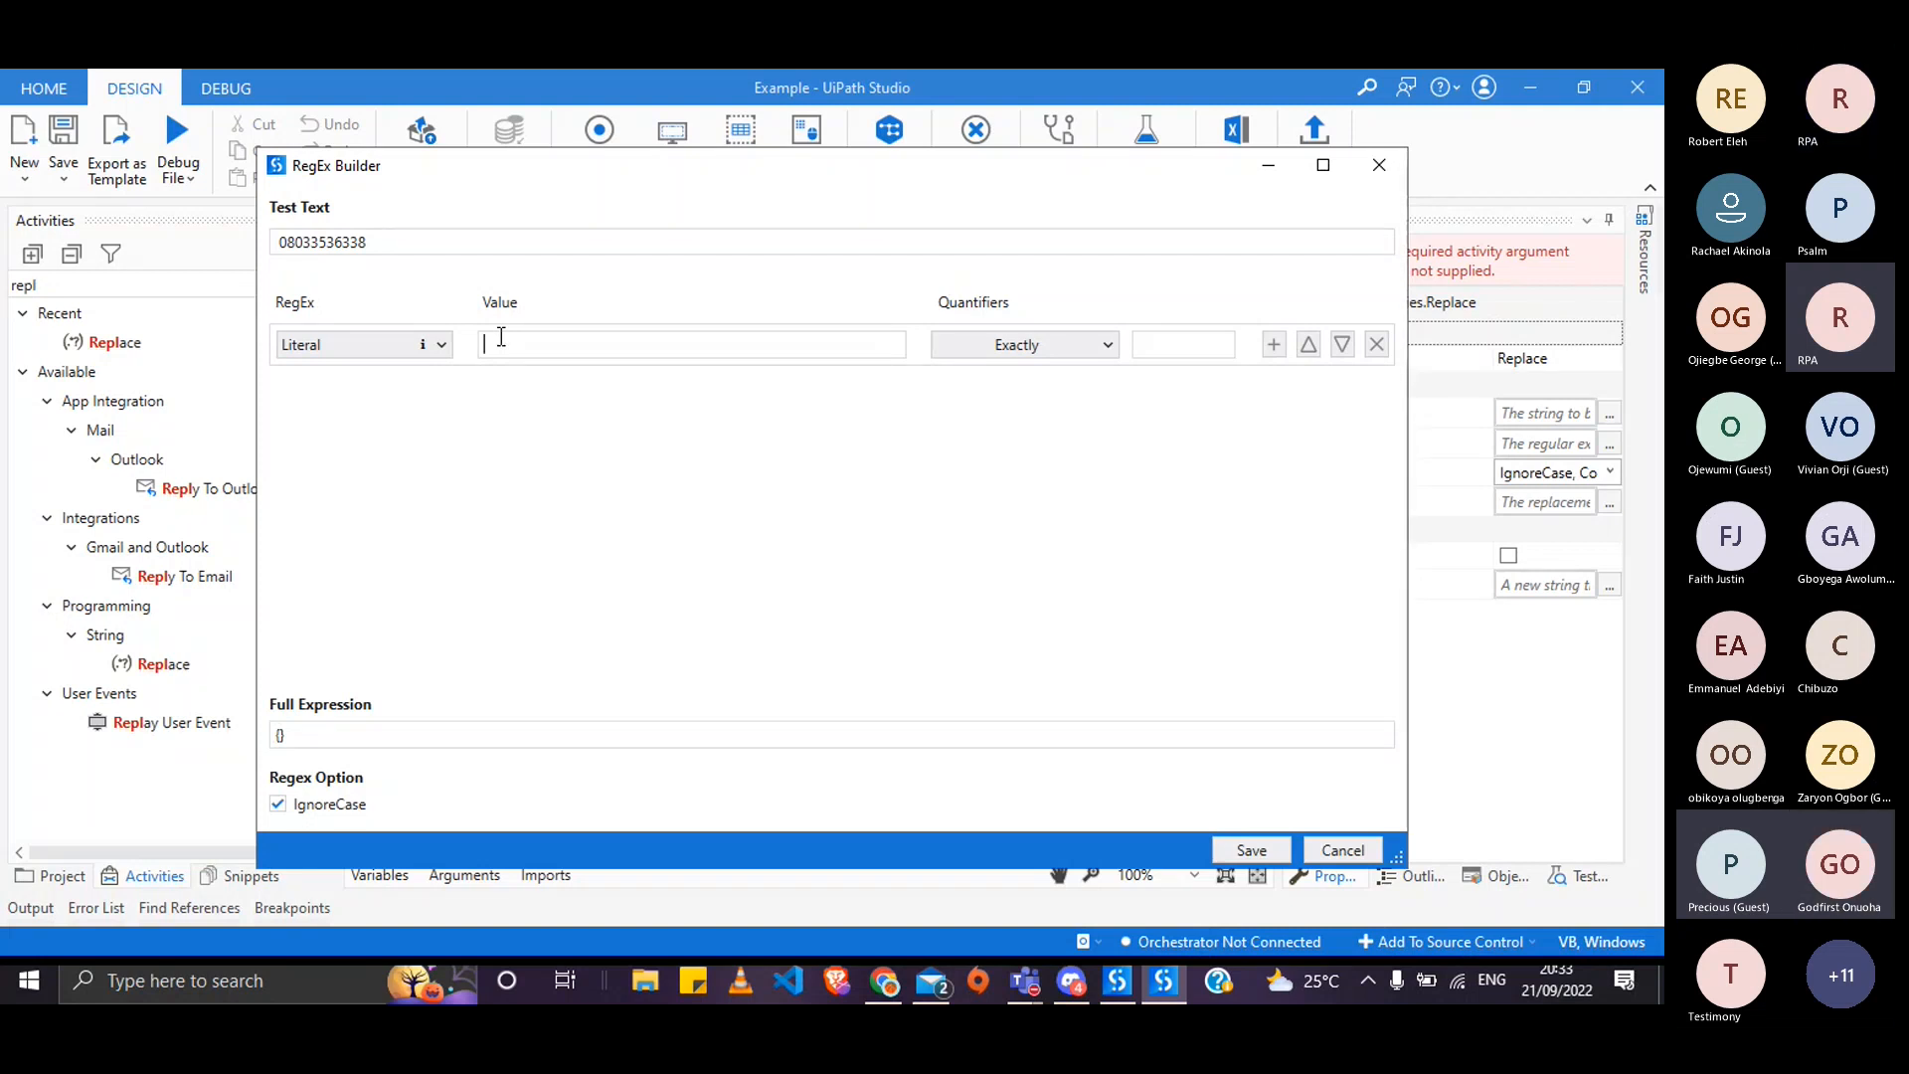
text(food)
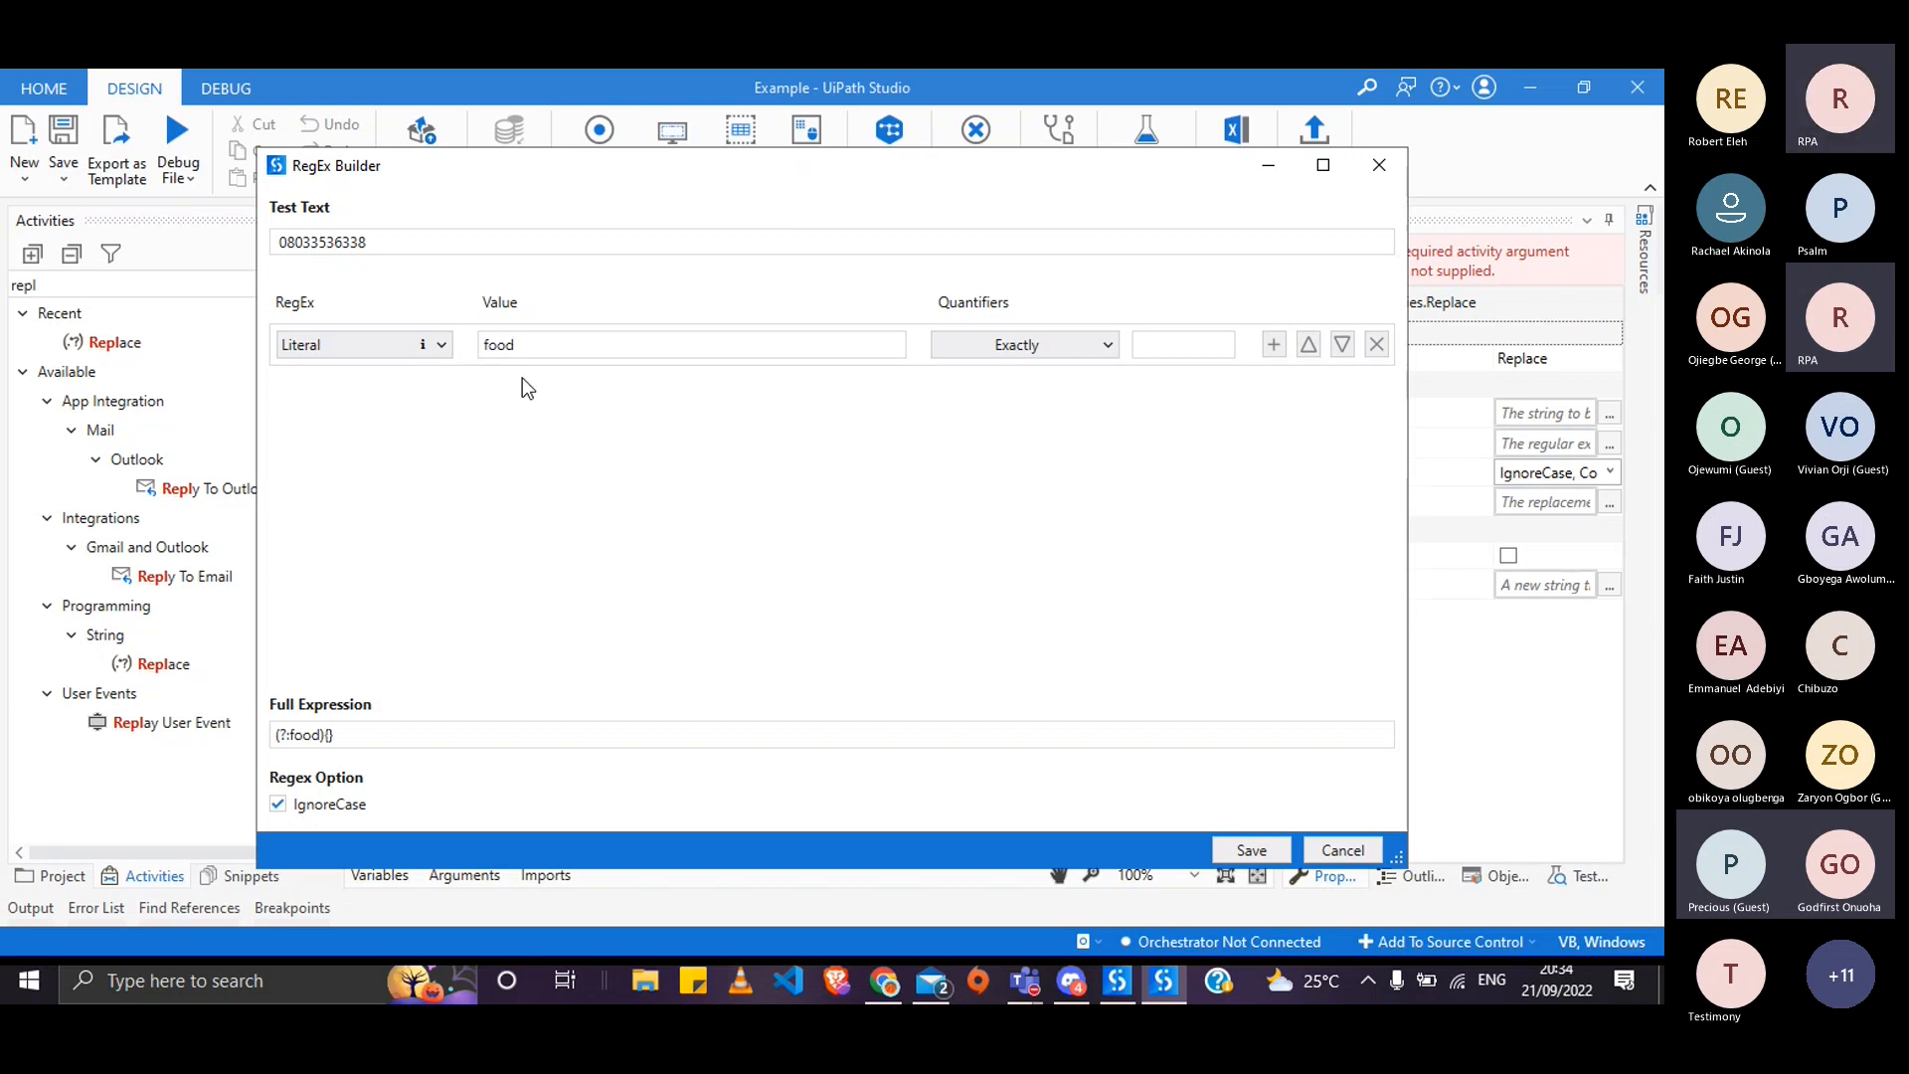
- Replace the Test Text with "i've eatenfood", removing the space before food
click(566, 239)
key(BackSpace)
key(ctrl+a)
text(ii)
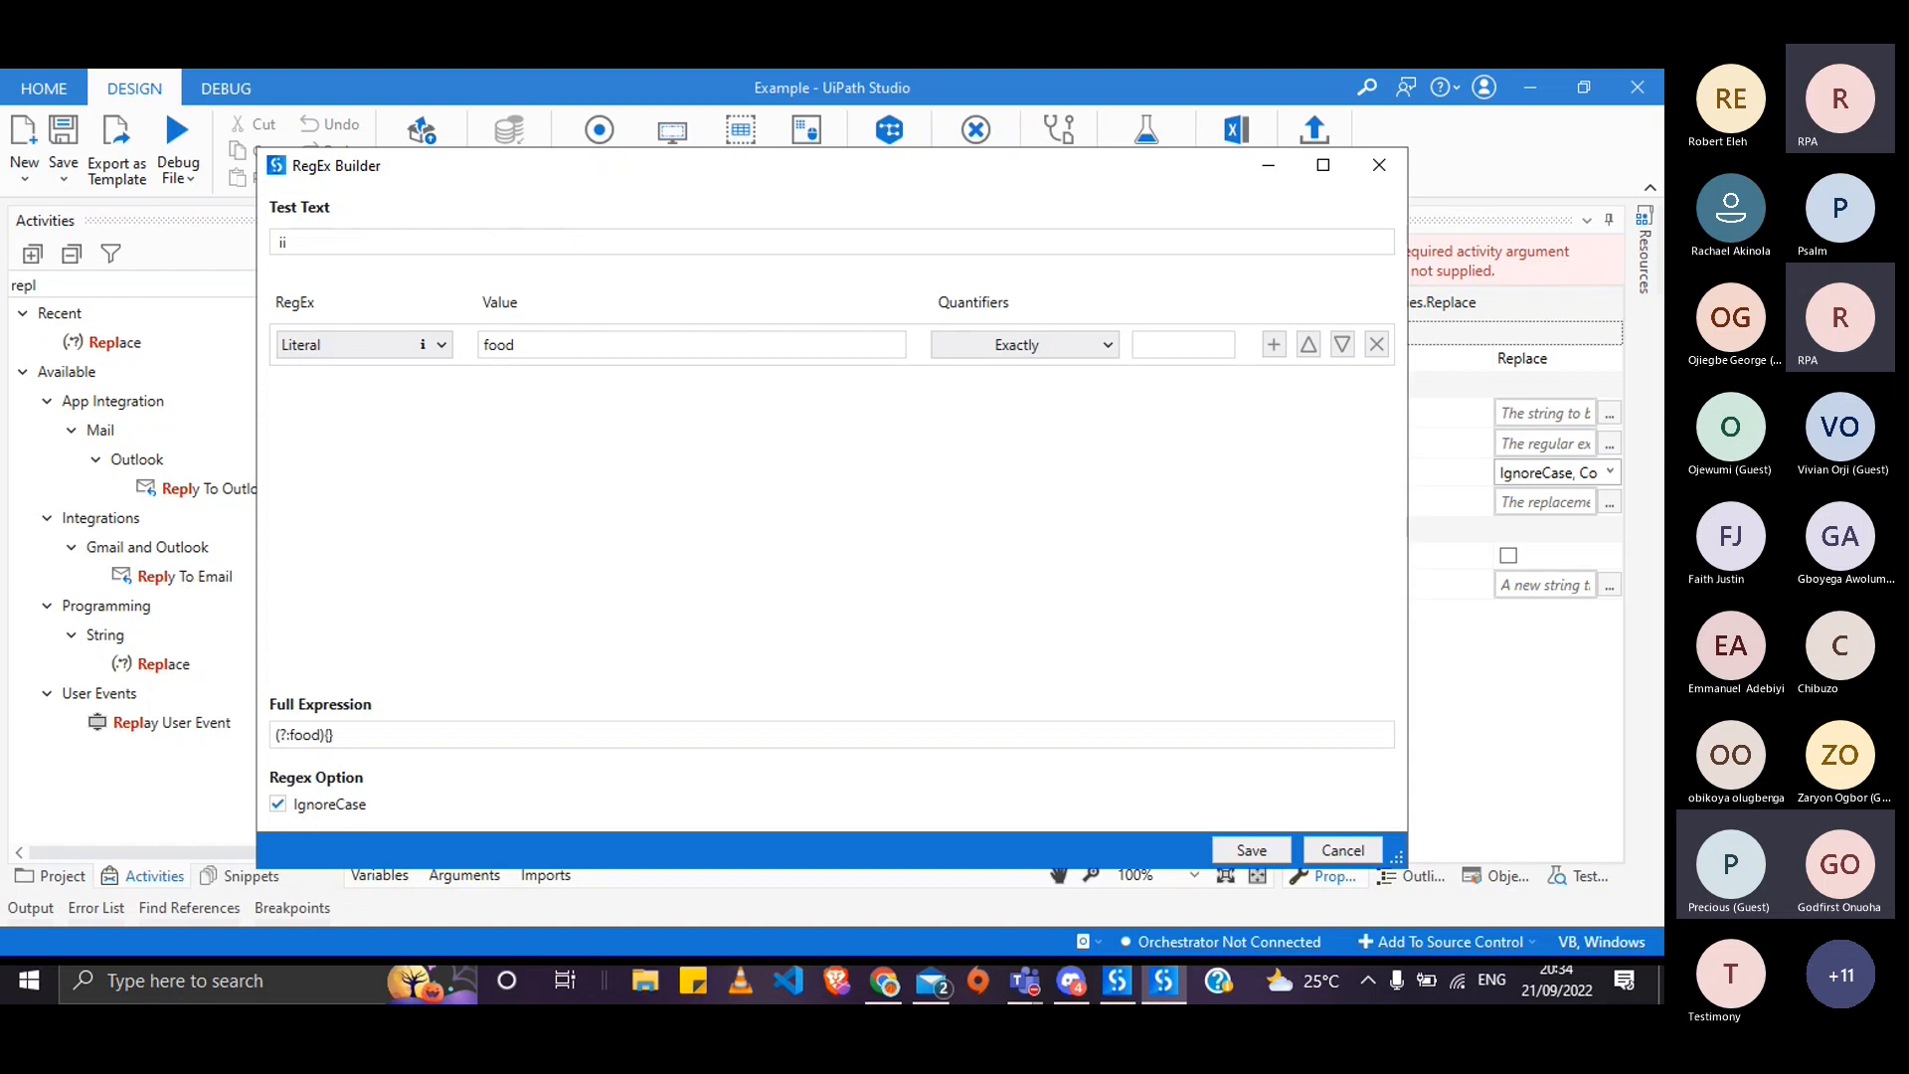
text('ve ea)
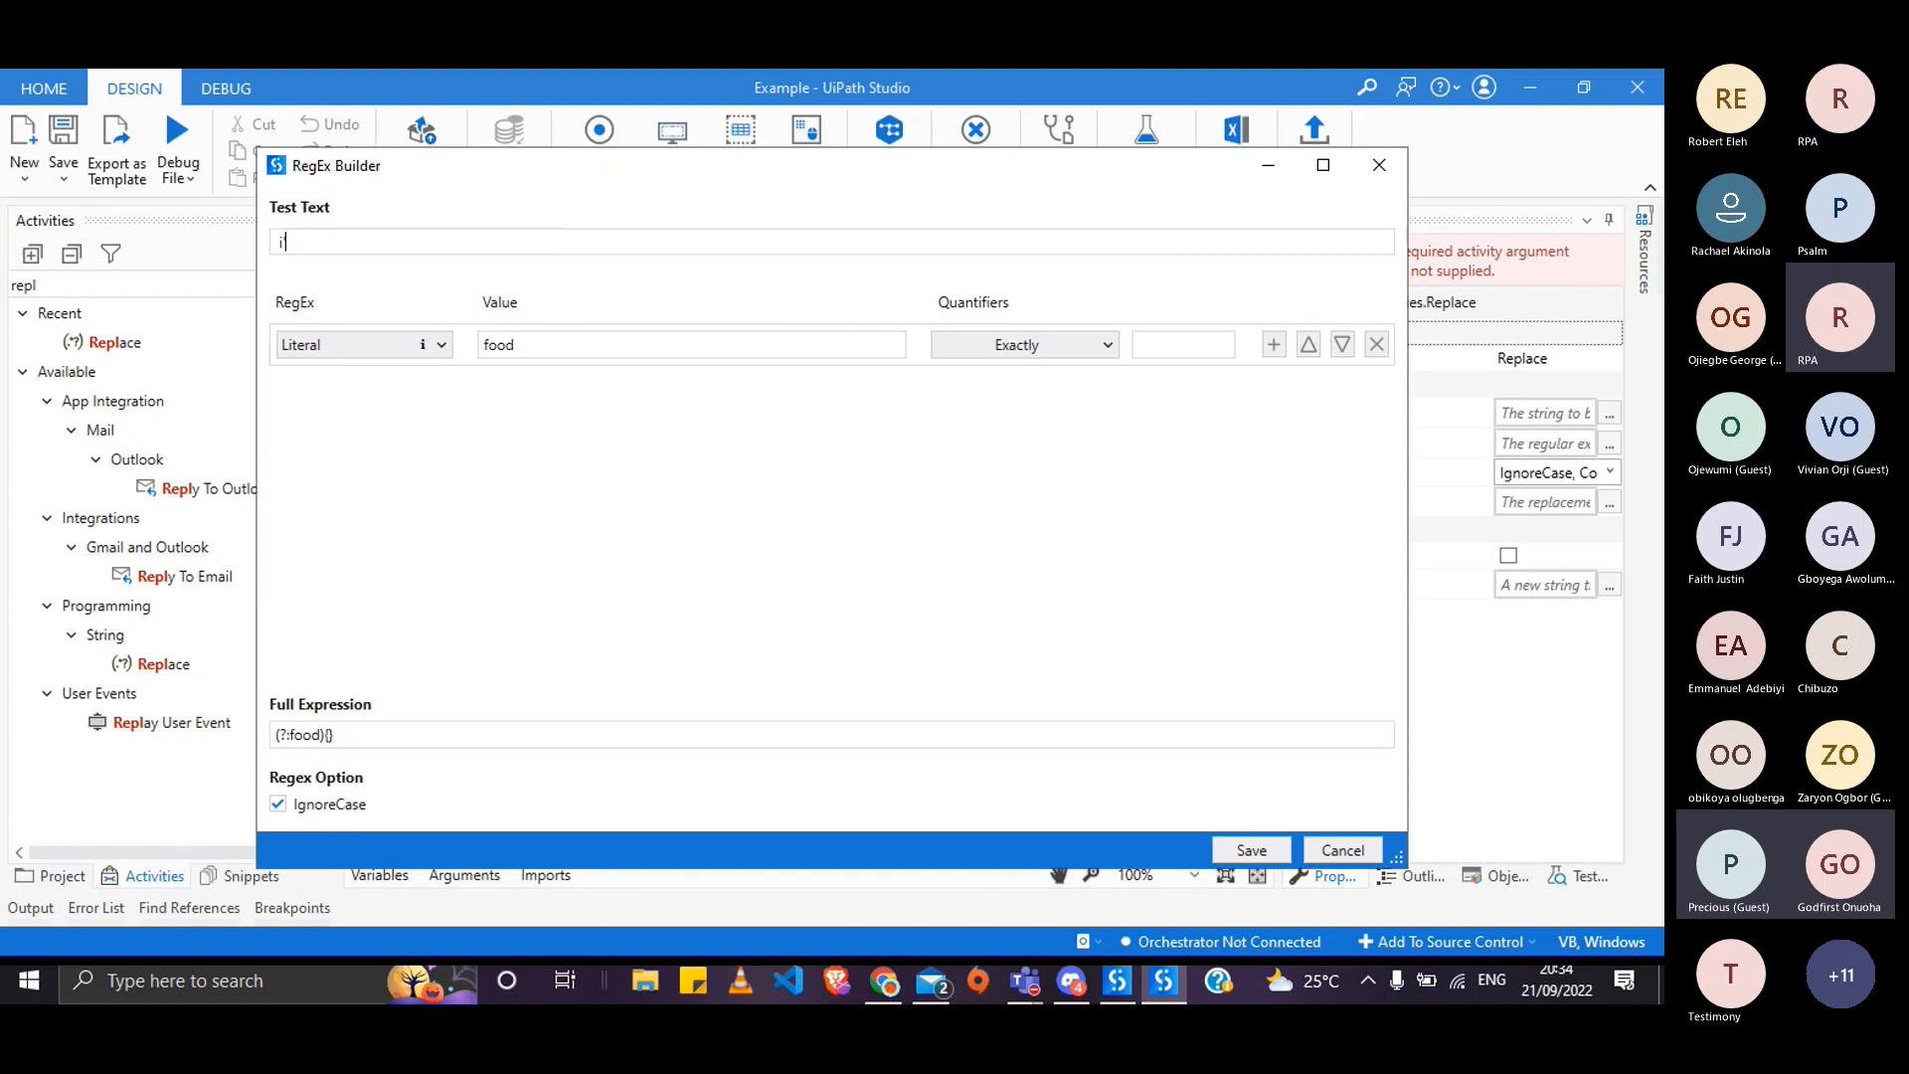
text(ten foo)
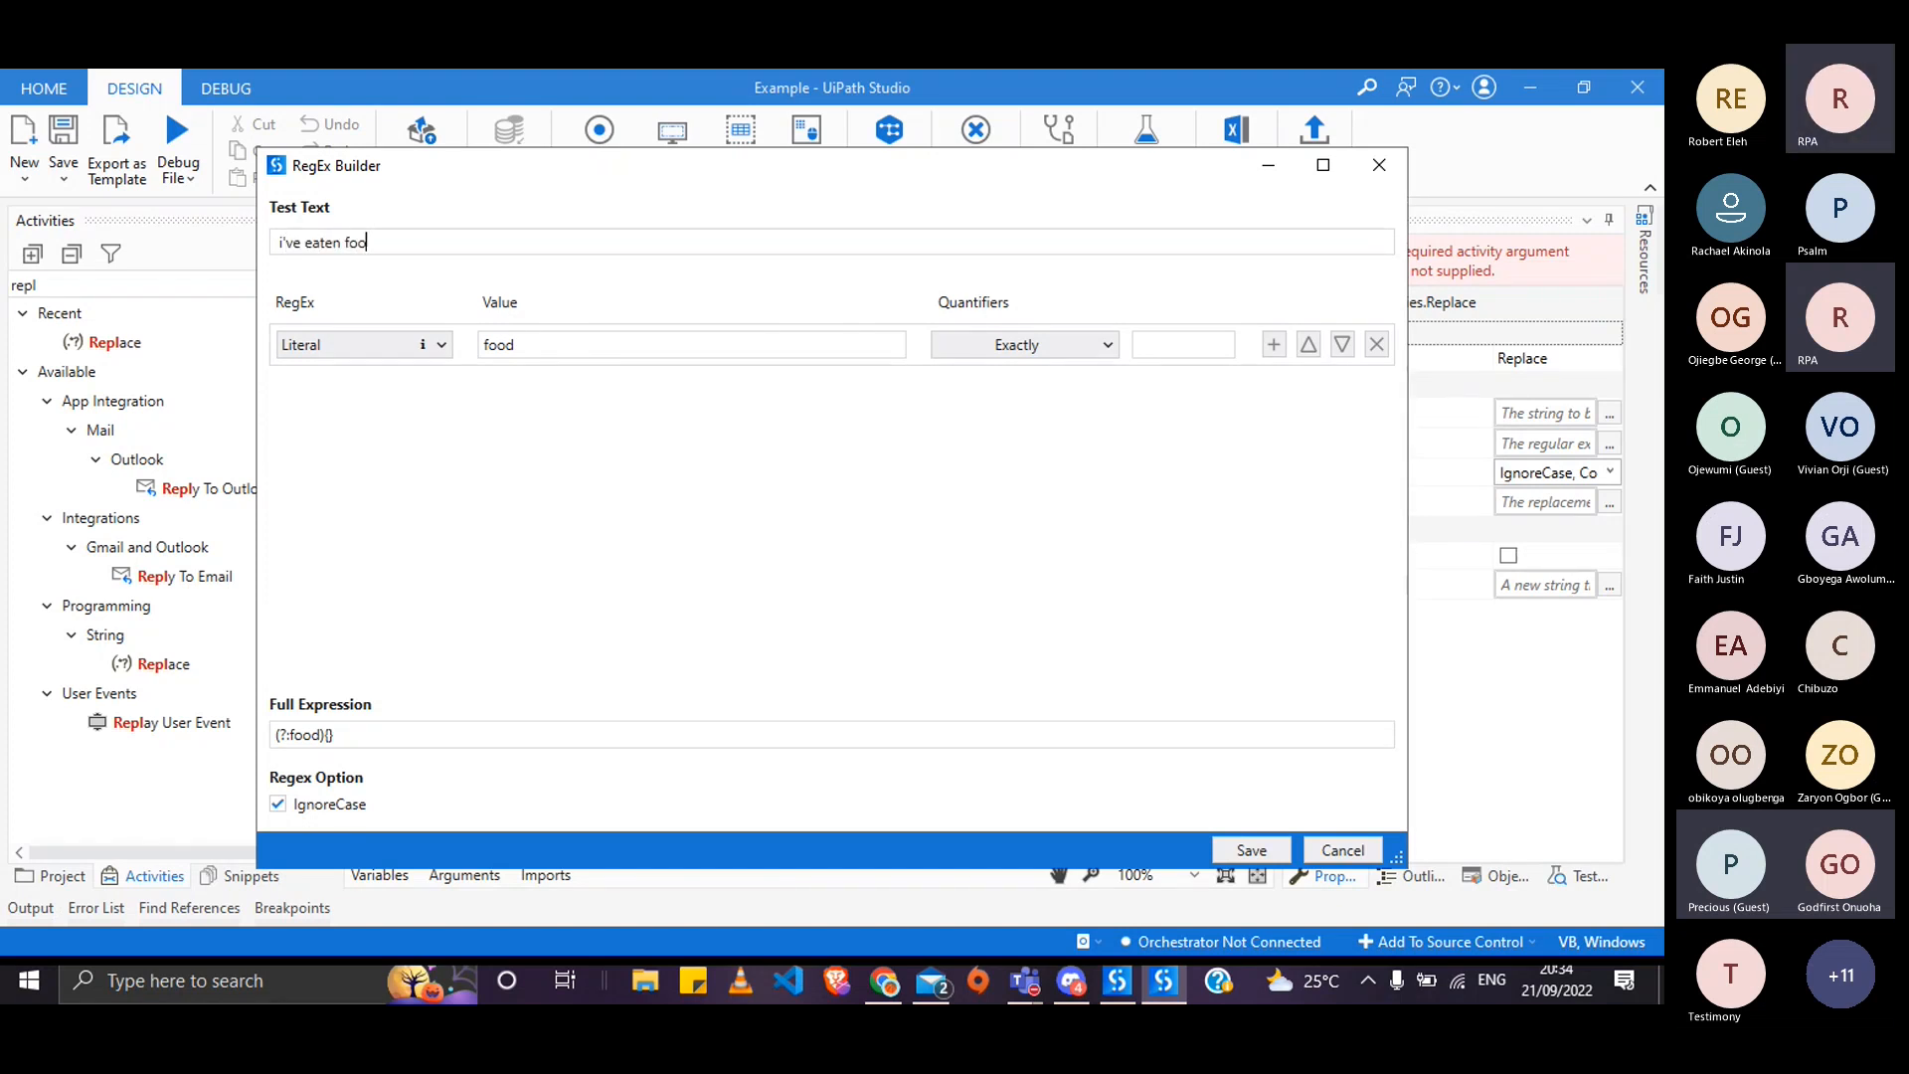
text(d)
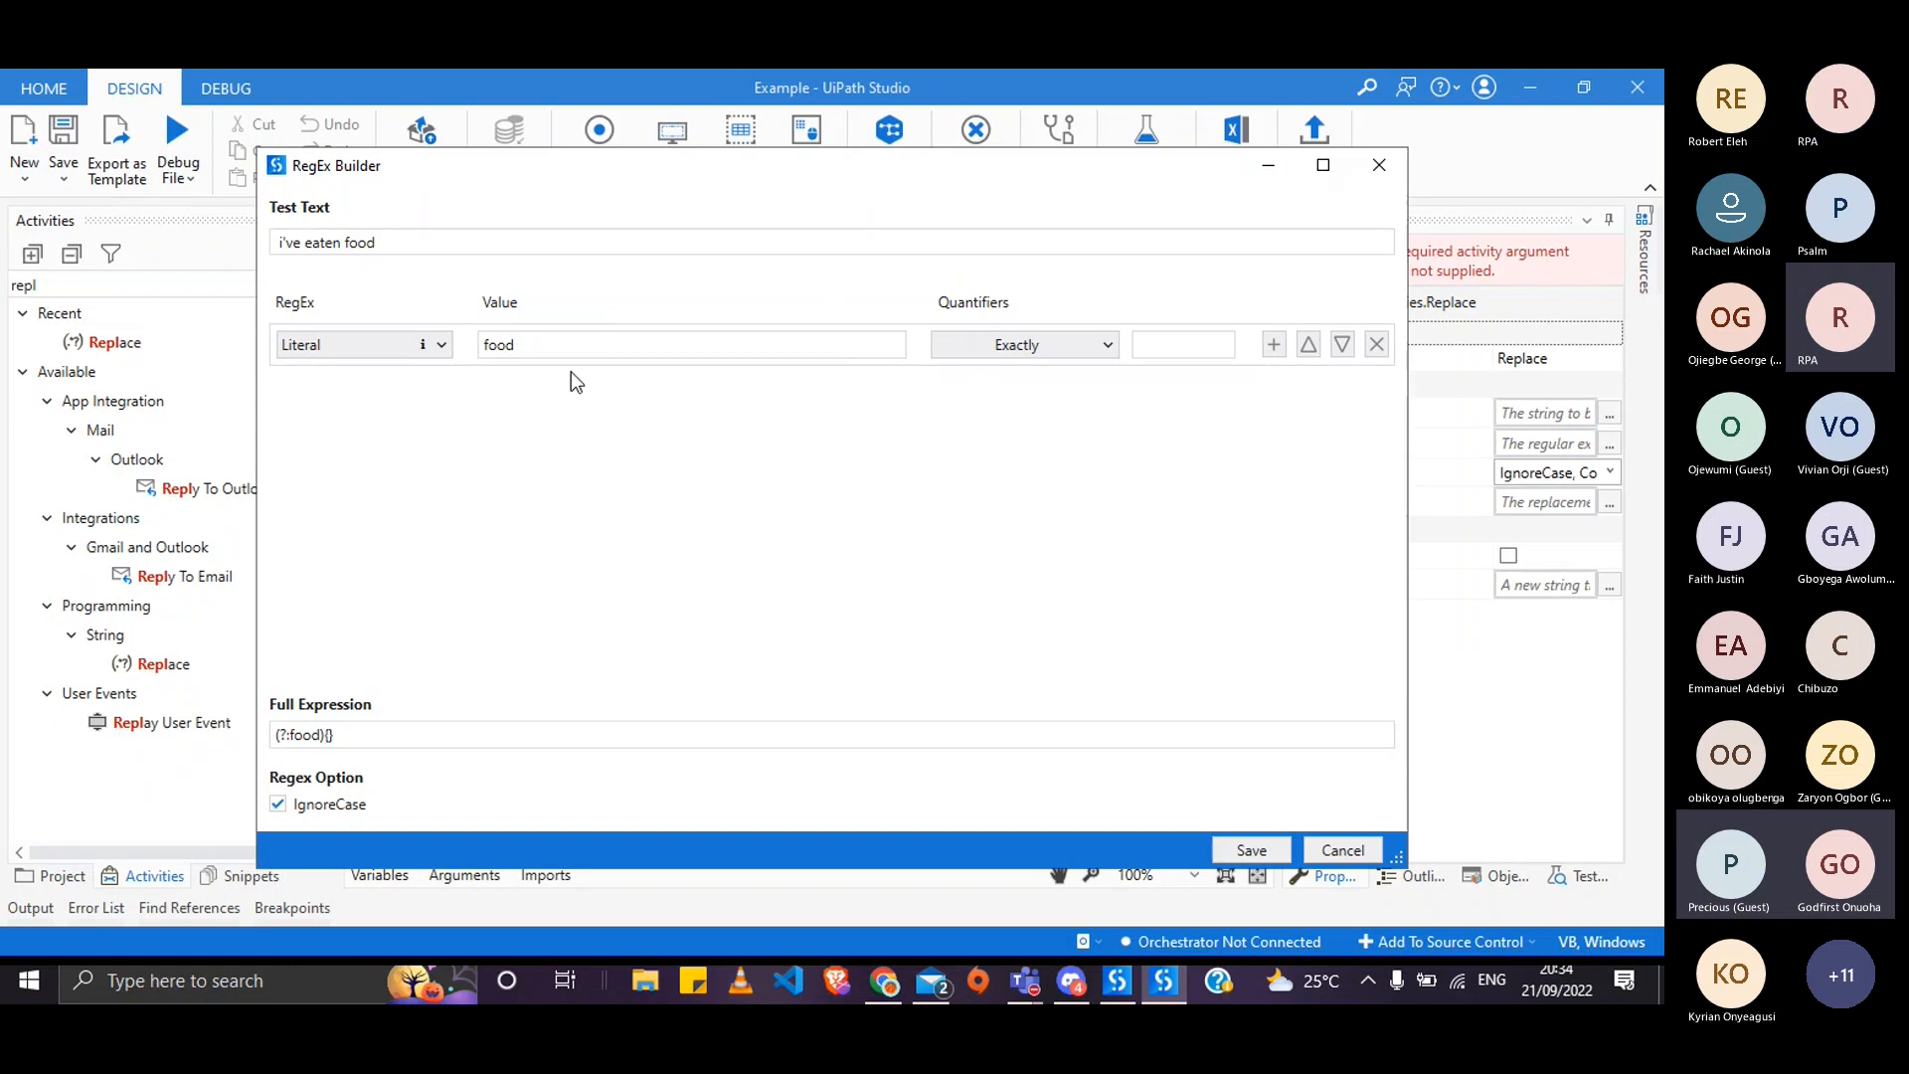
click(346, 242)
key(BackSpace)
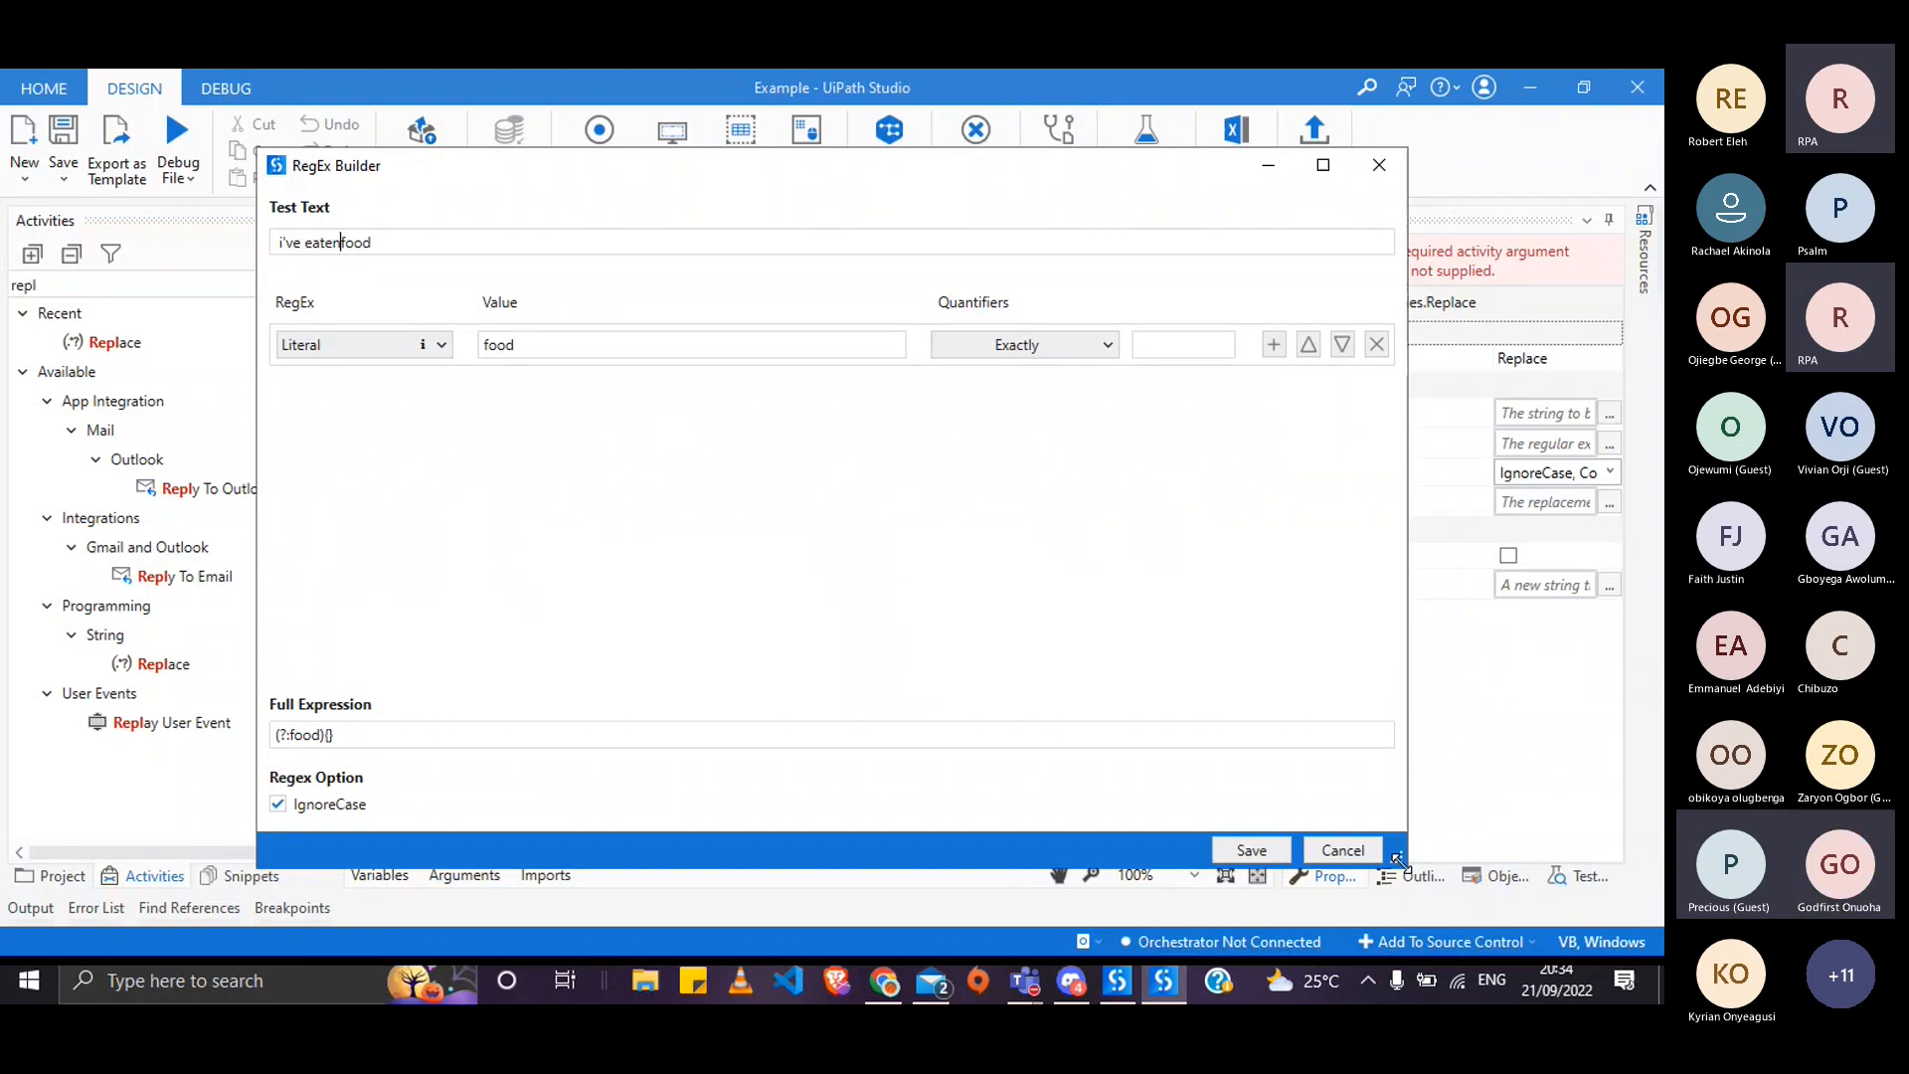
key(alt+Tab)
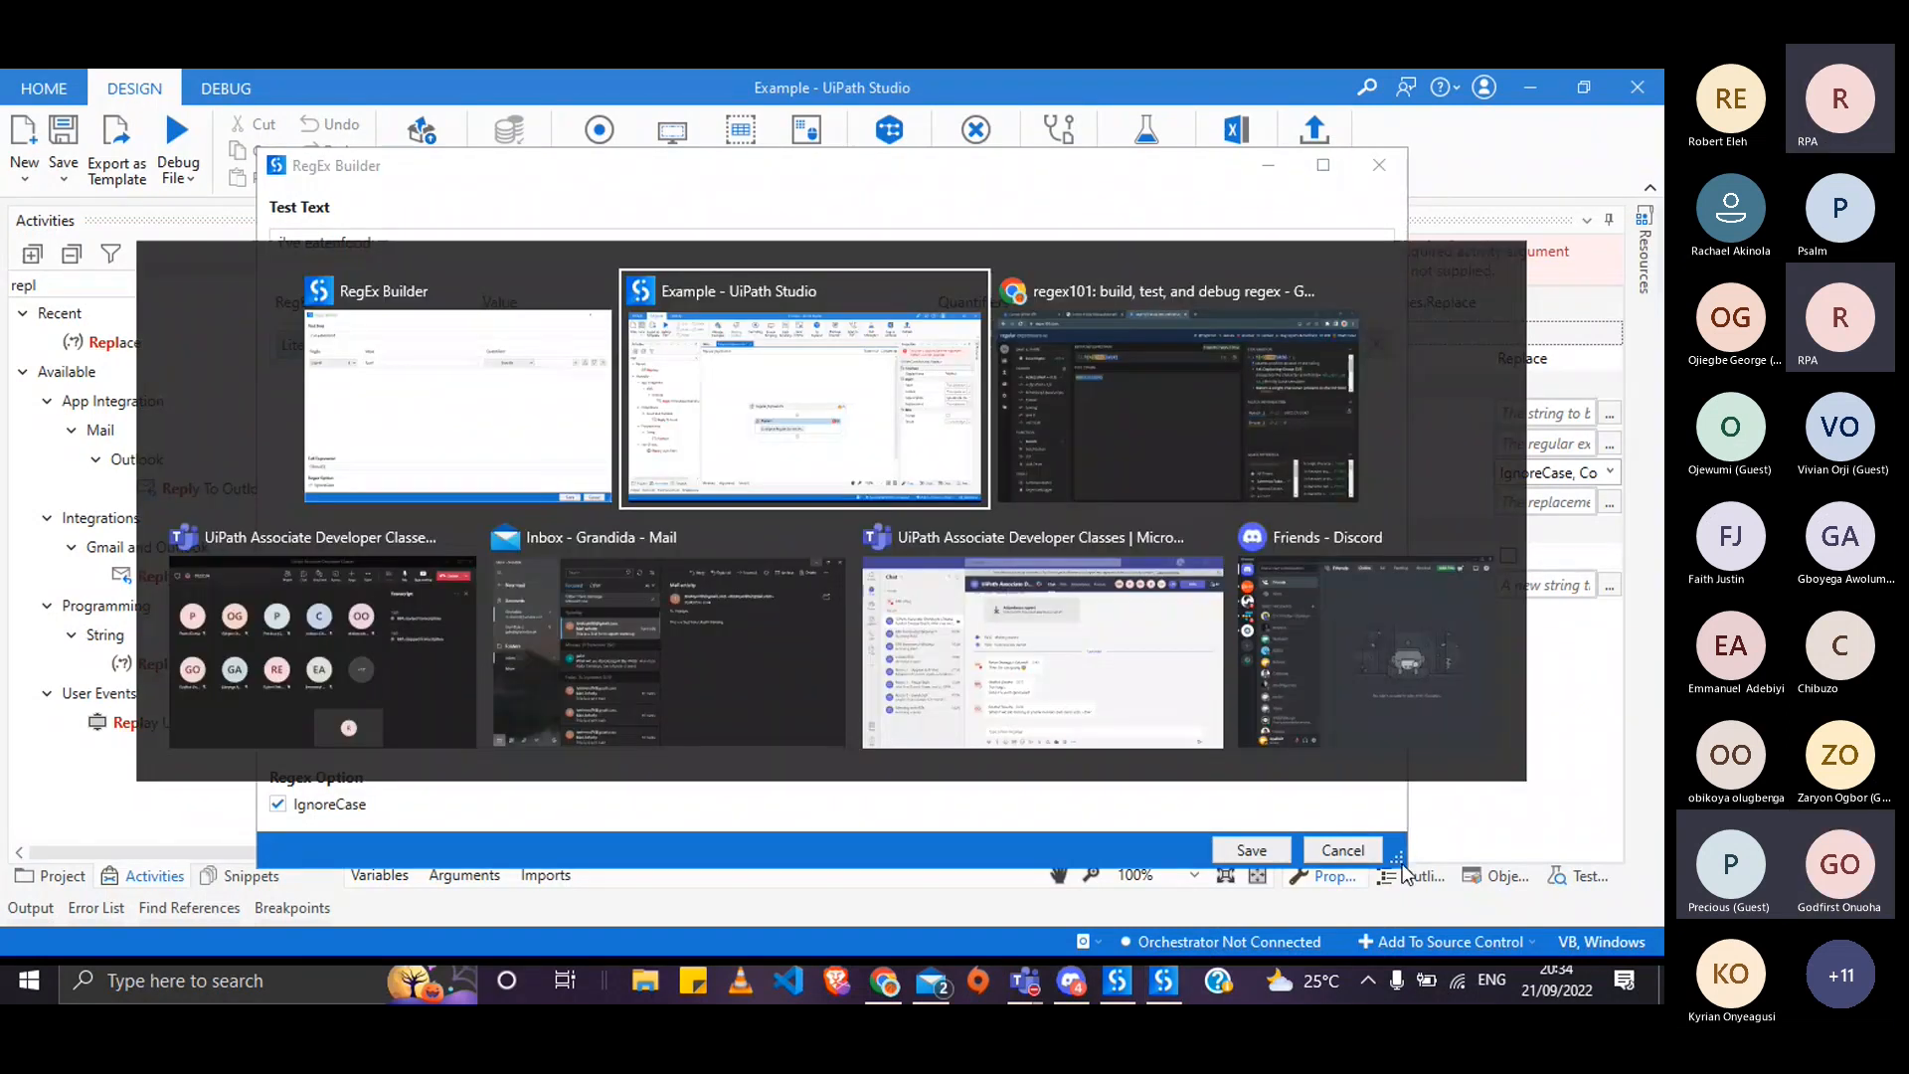
- In regex101, insert [01] and change \d{9} to \d{8}, then copy the regex
key(alt+Tab)
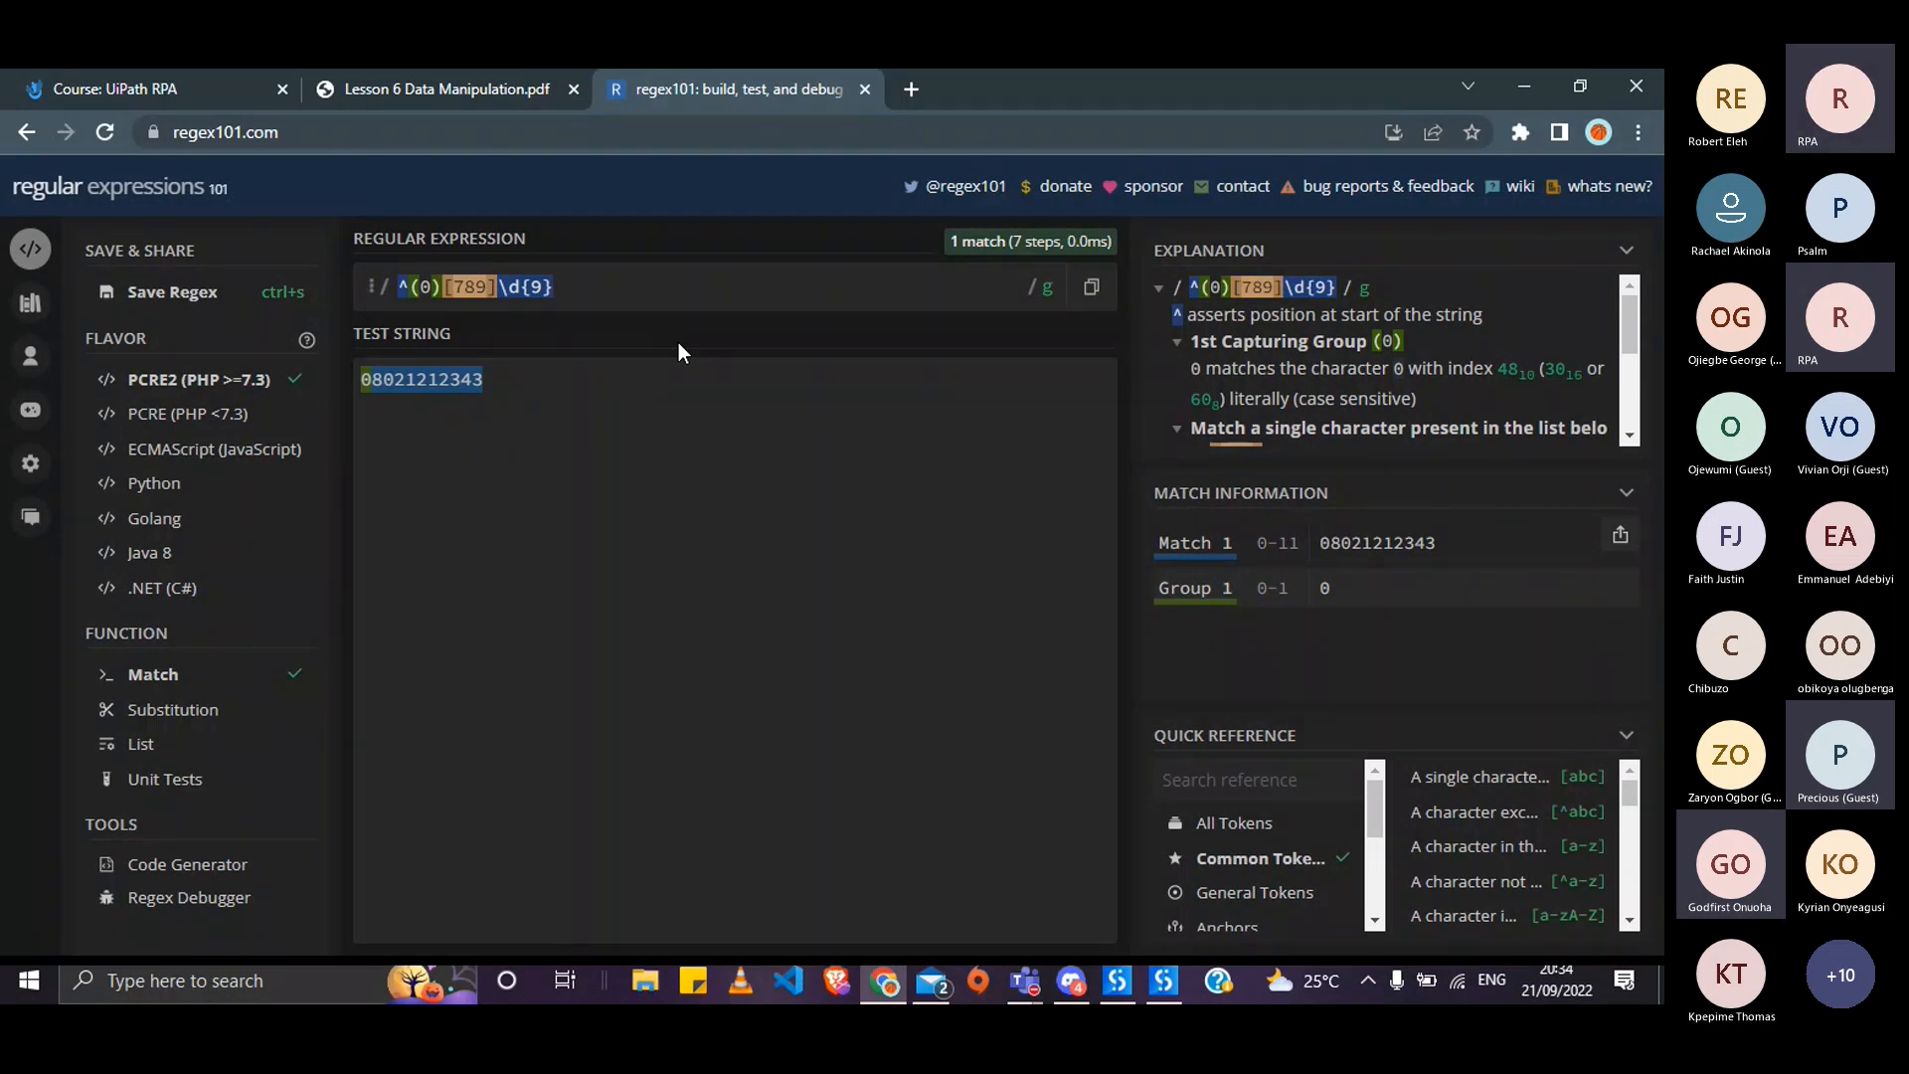
click(509, 287)
text([01)
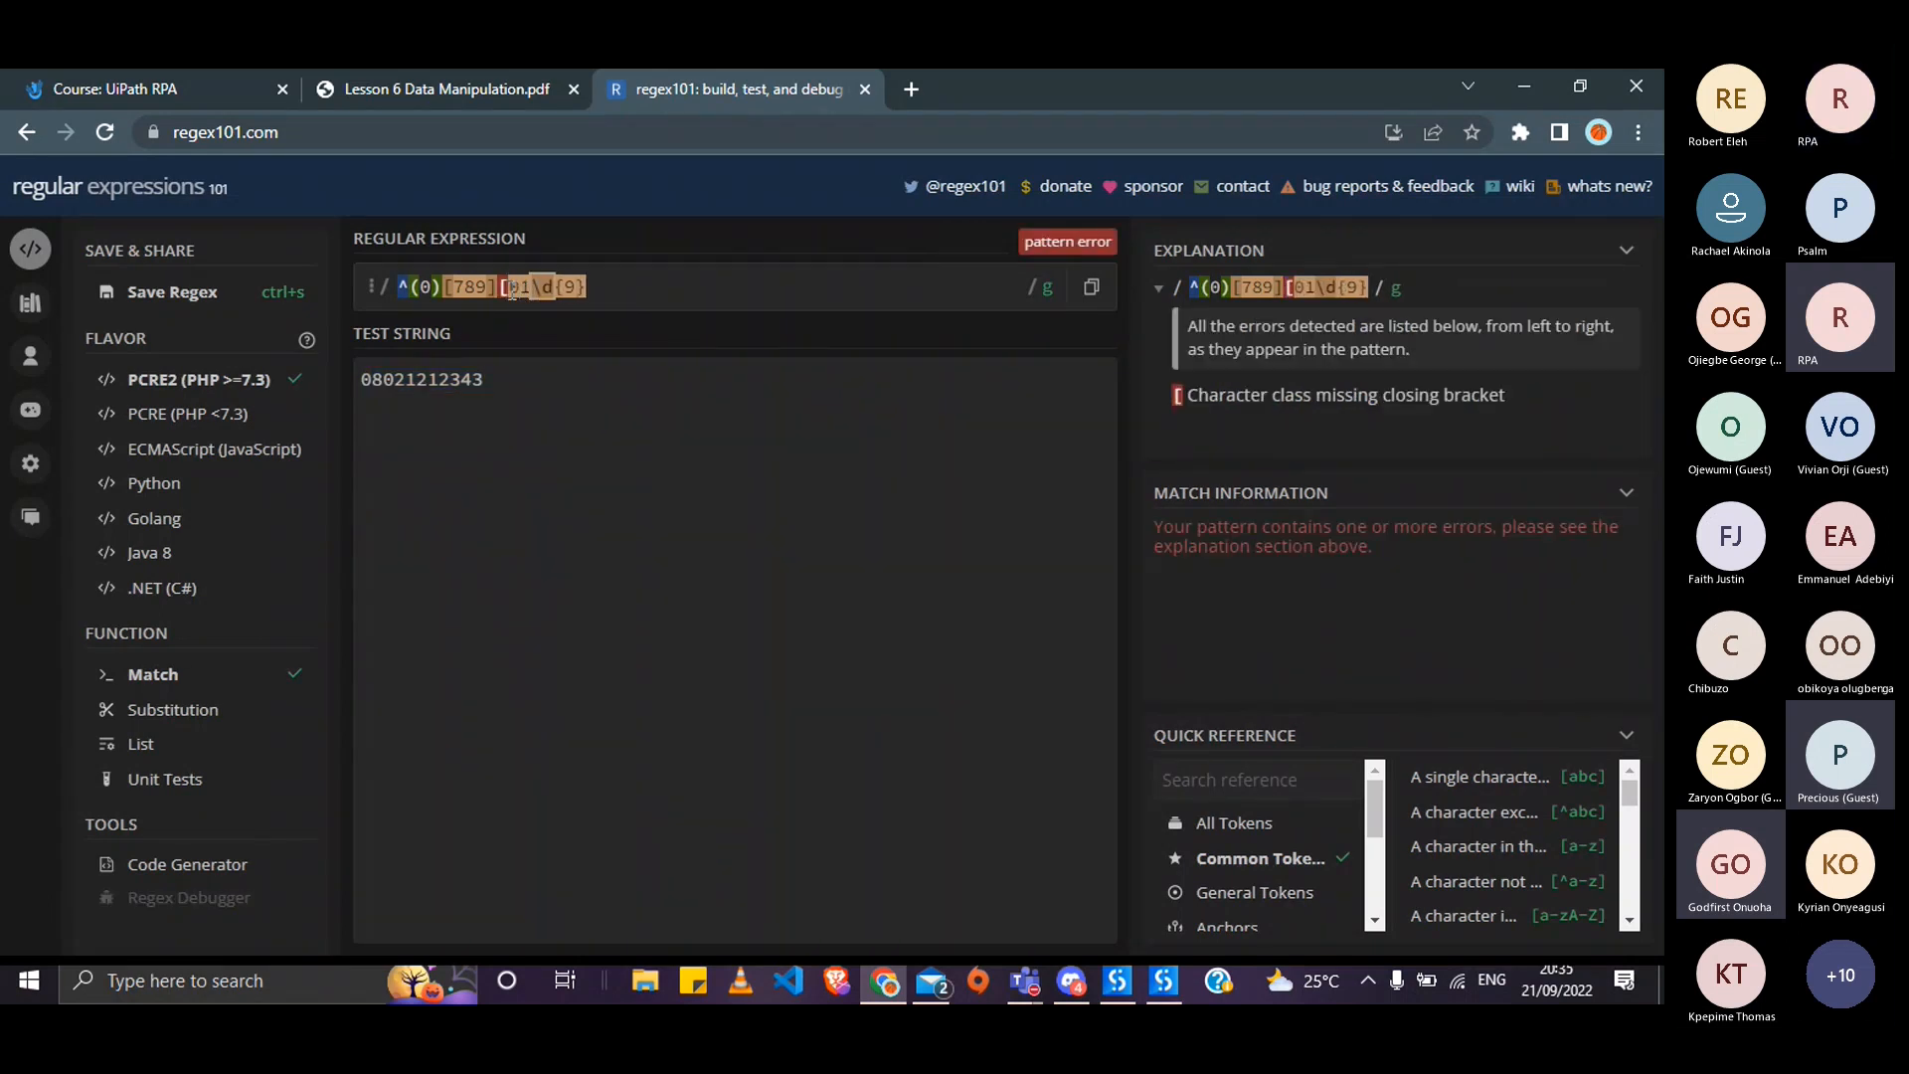
text(])
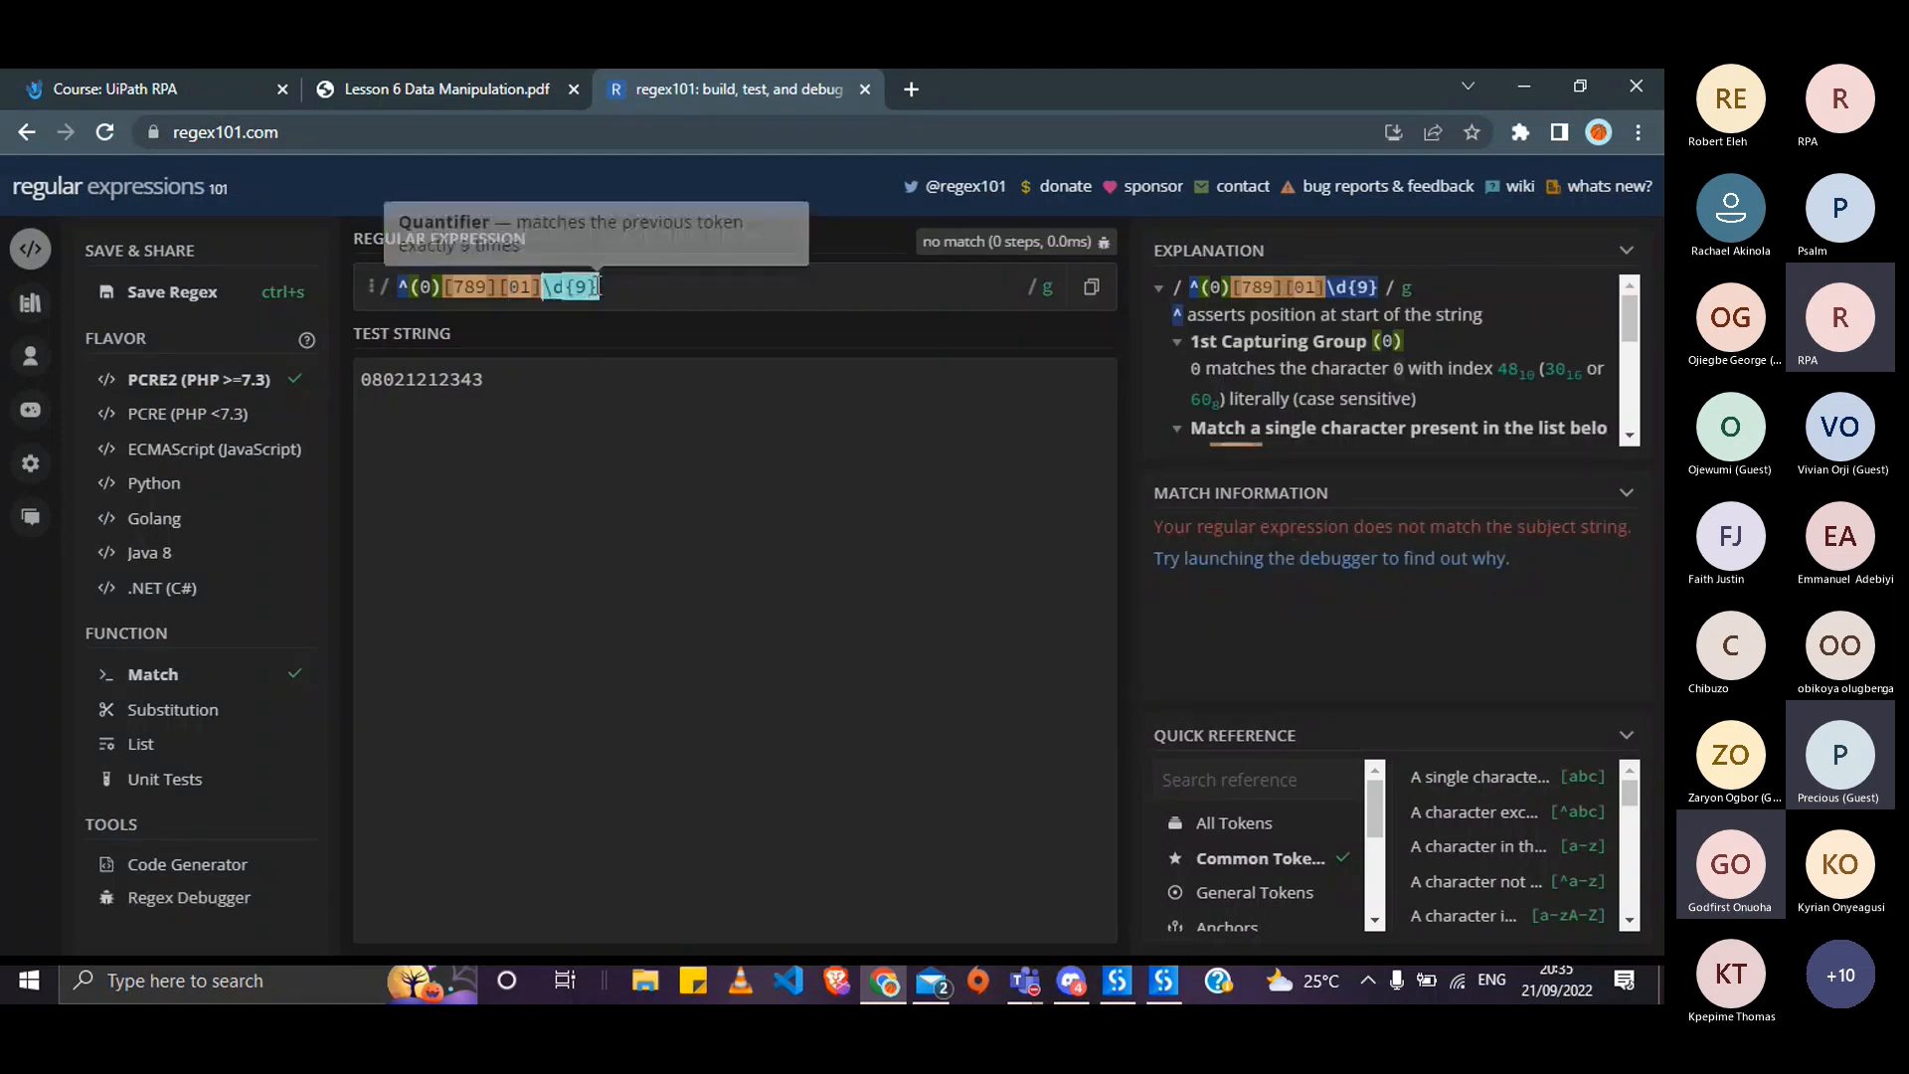
key(BackSpace)
text(8)
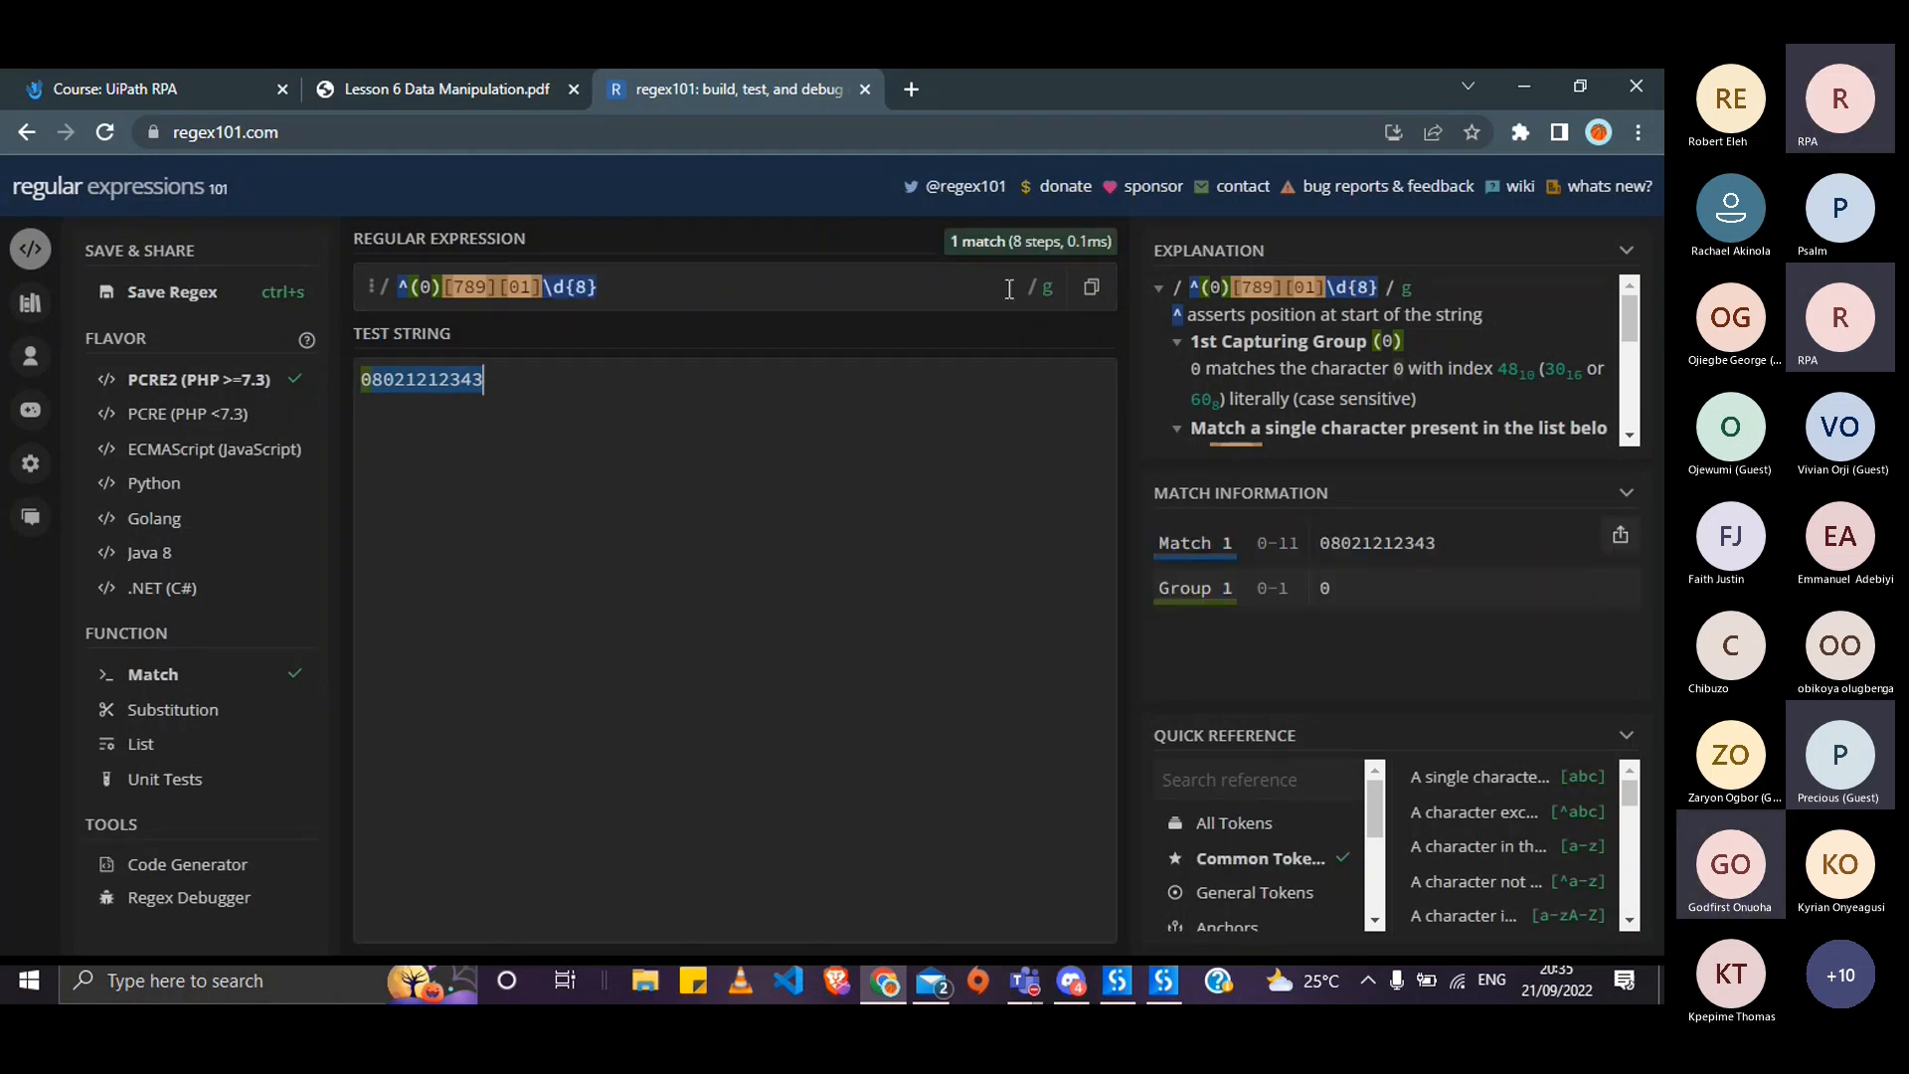
click(1091, 289)
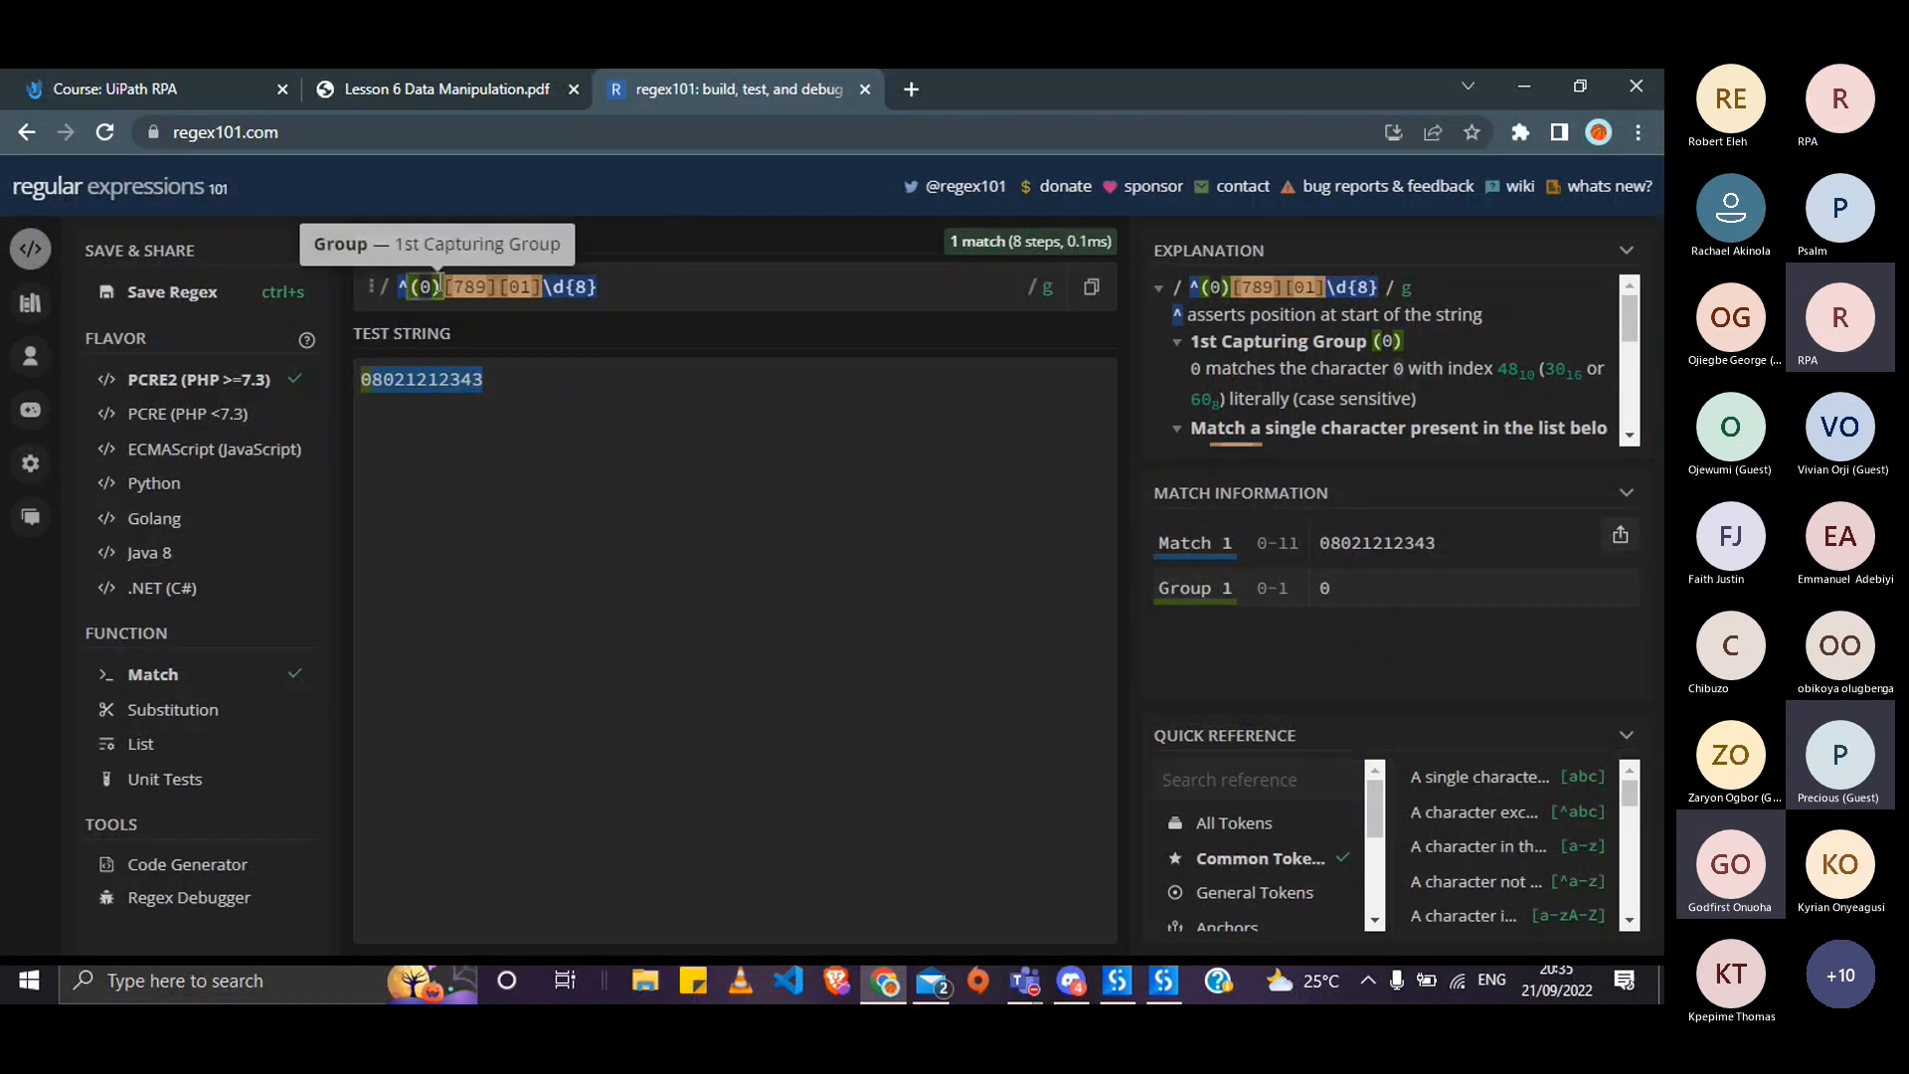
- Remove the capturing-group brackets around 0 so the pattern reads ^0[789][01]\d{8}
click(439, 284)
key(BackSpace)
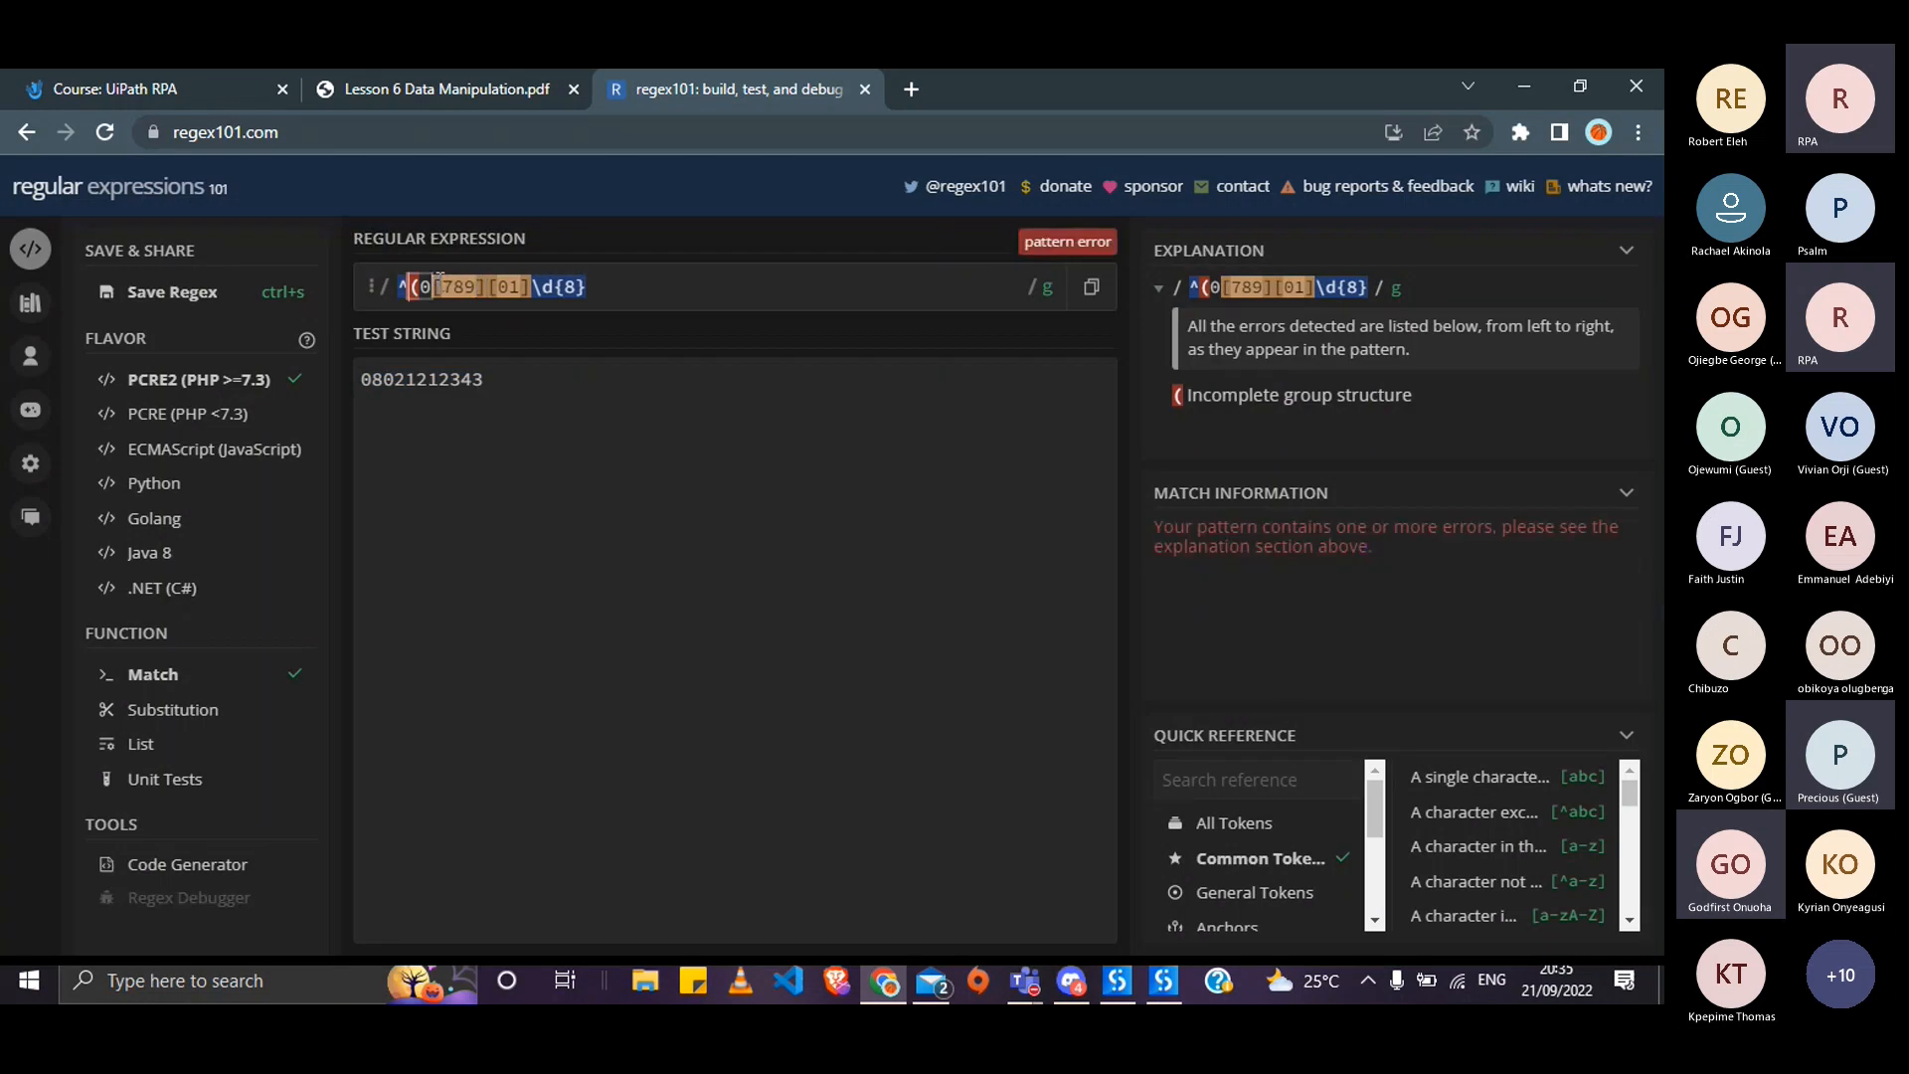
key(BackSpace)
key(BackSpace)
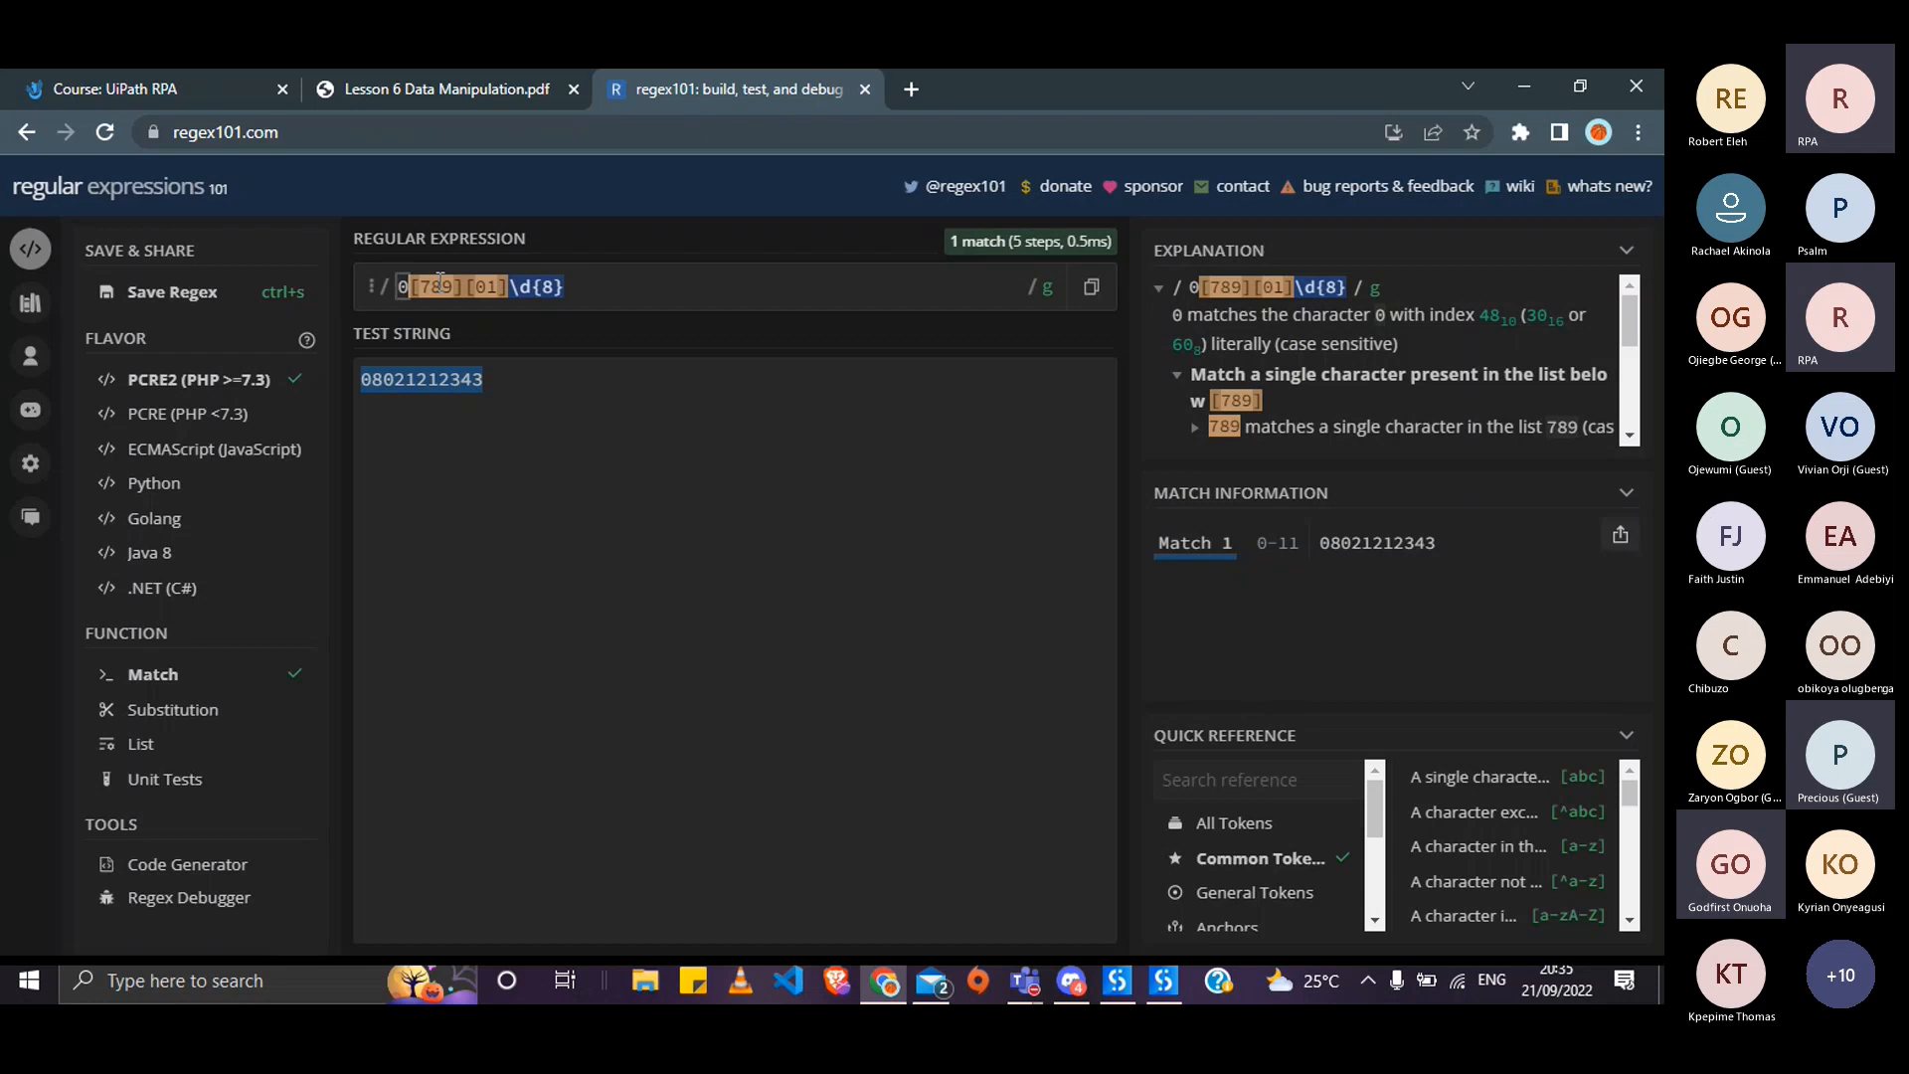
text(^)
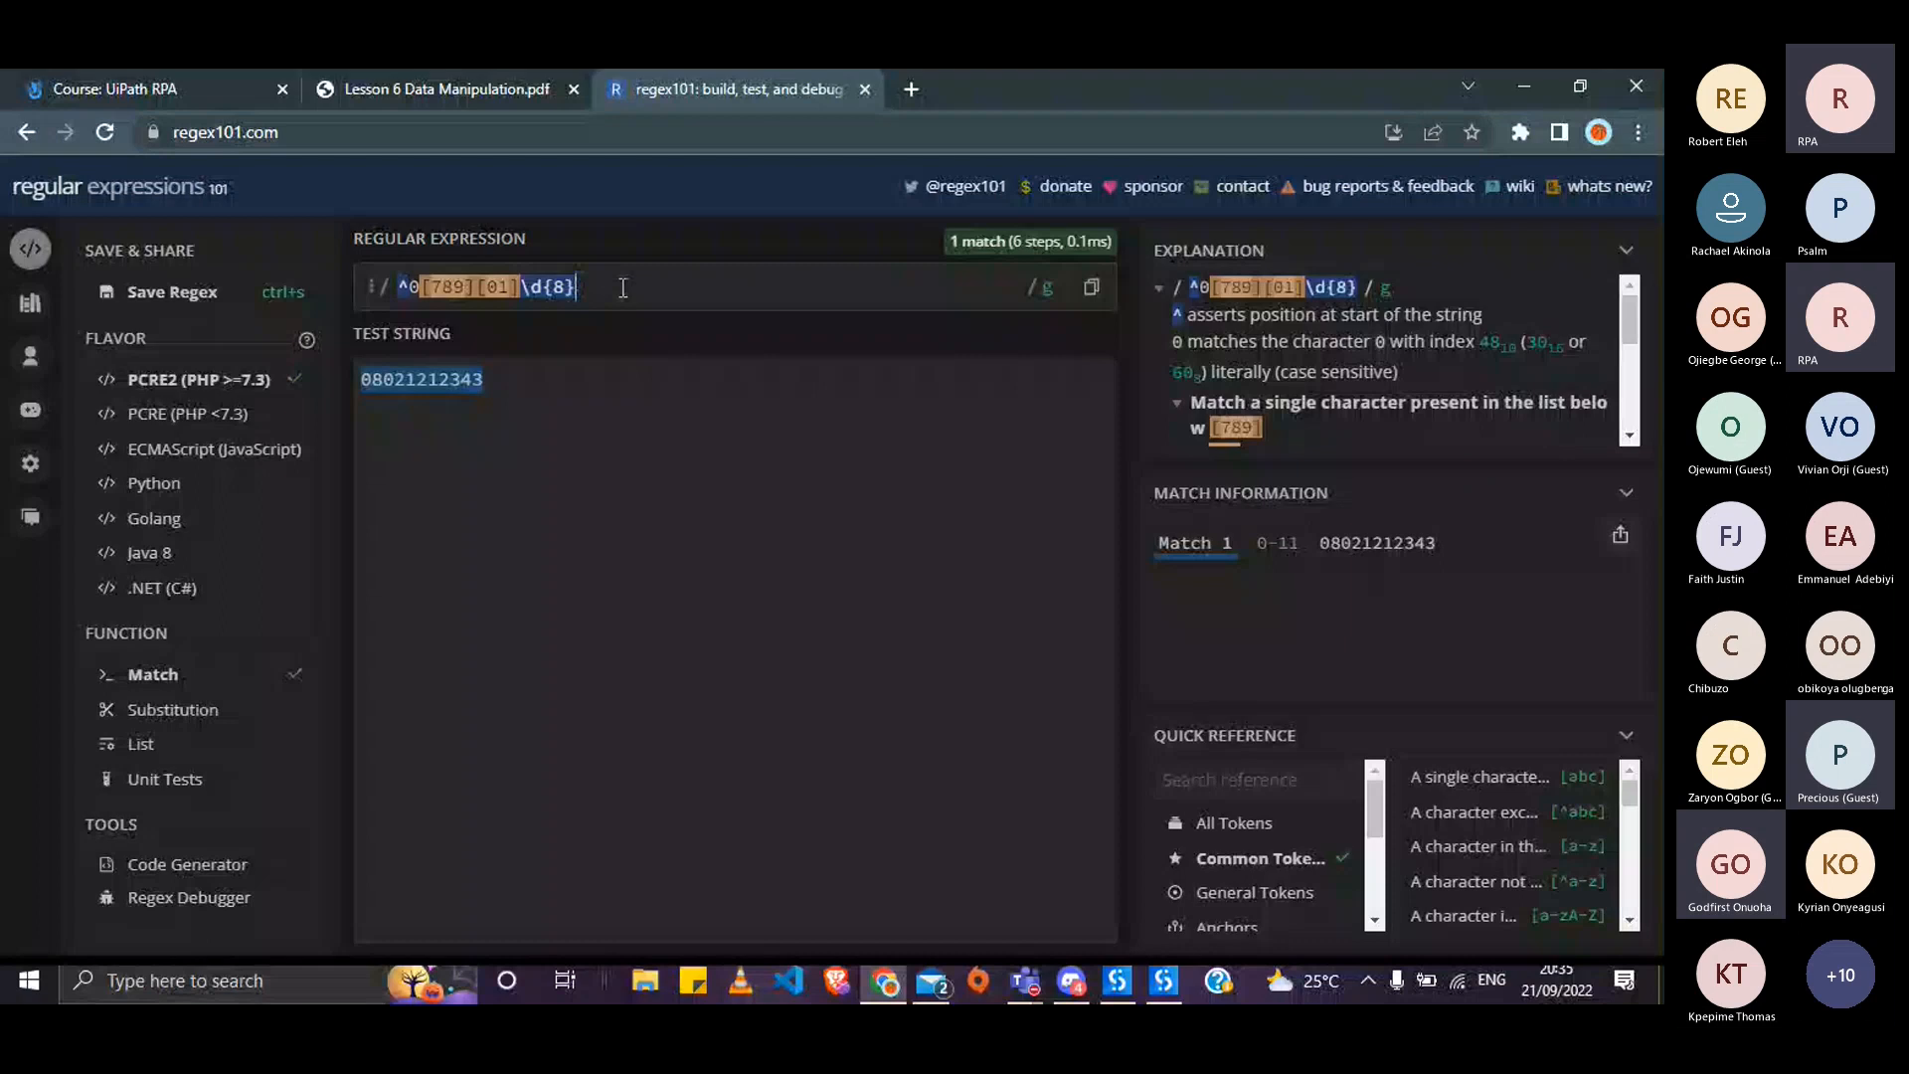
drag(622, 287, 384, 297)
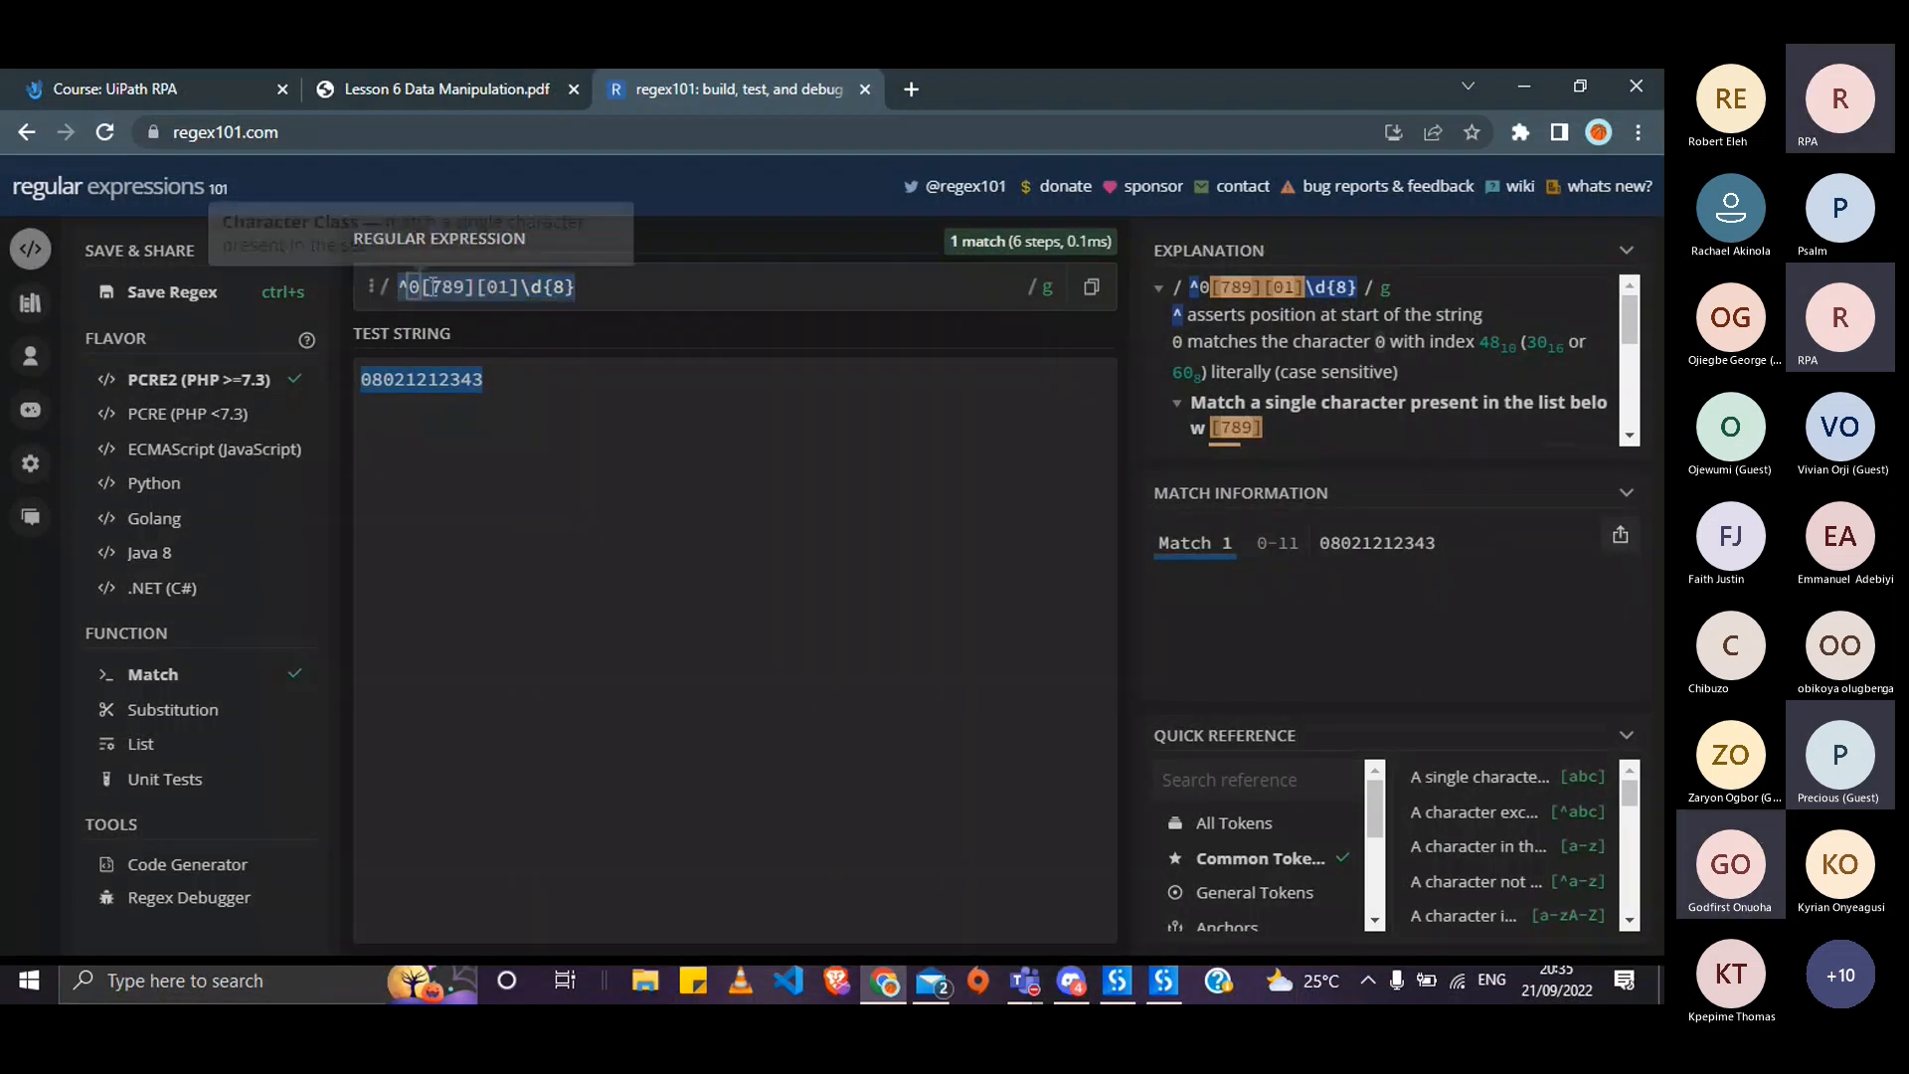
key(alt+Tab)
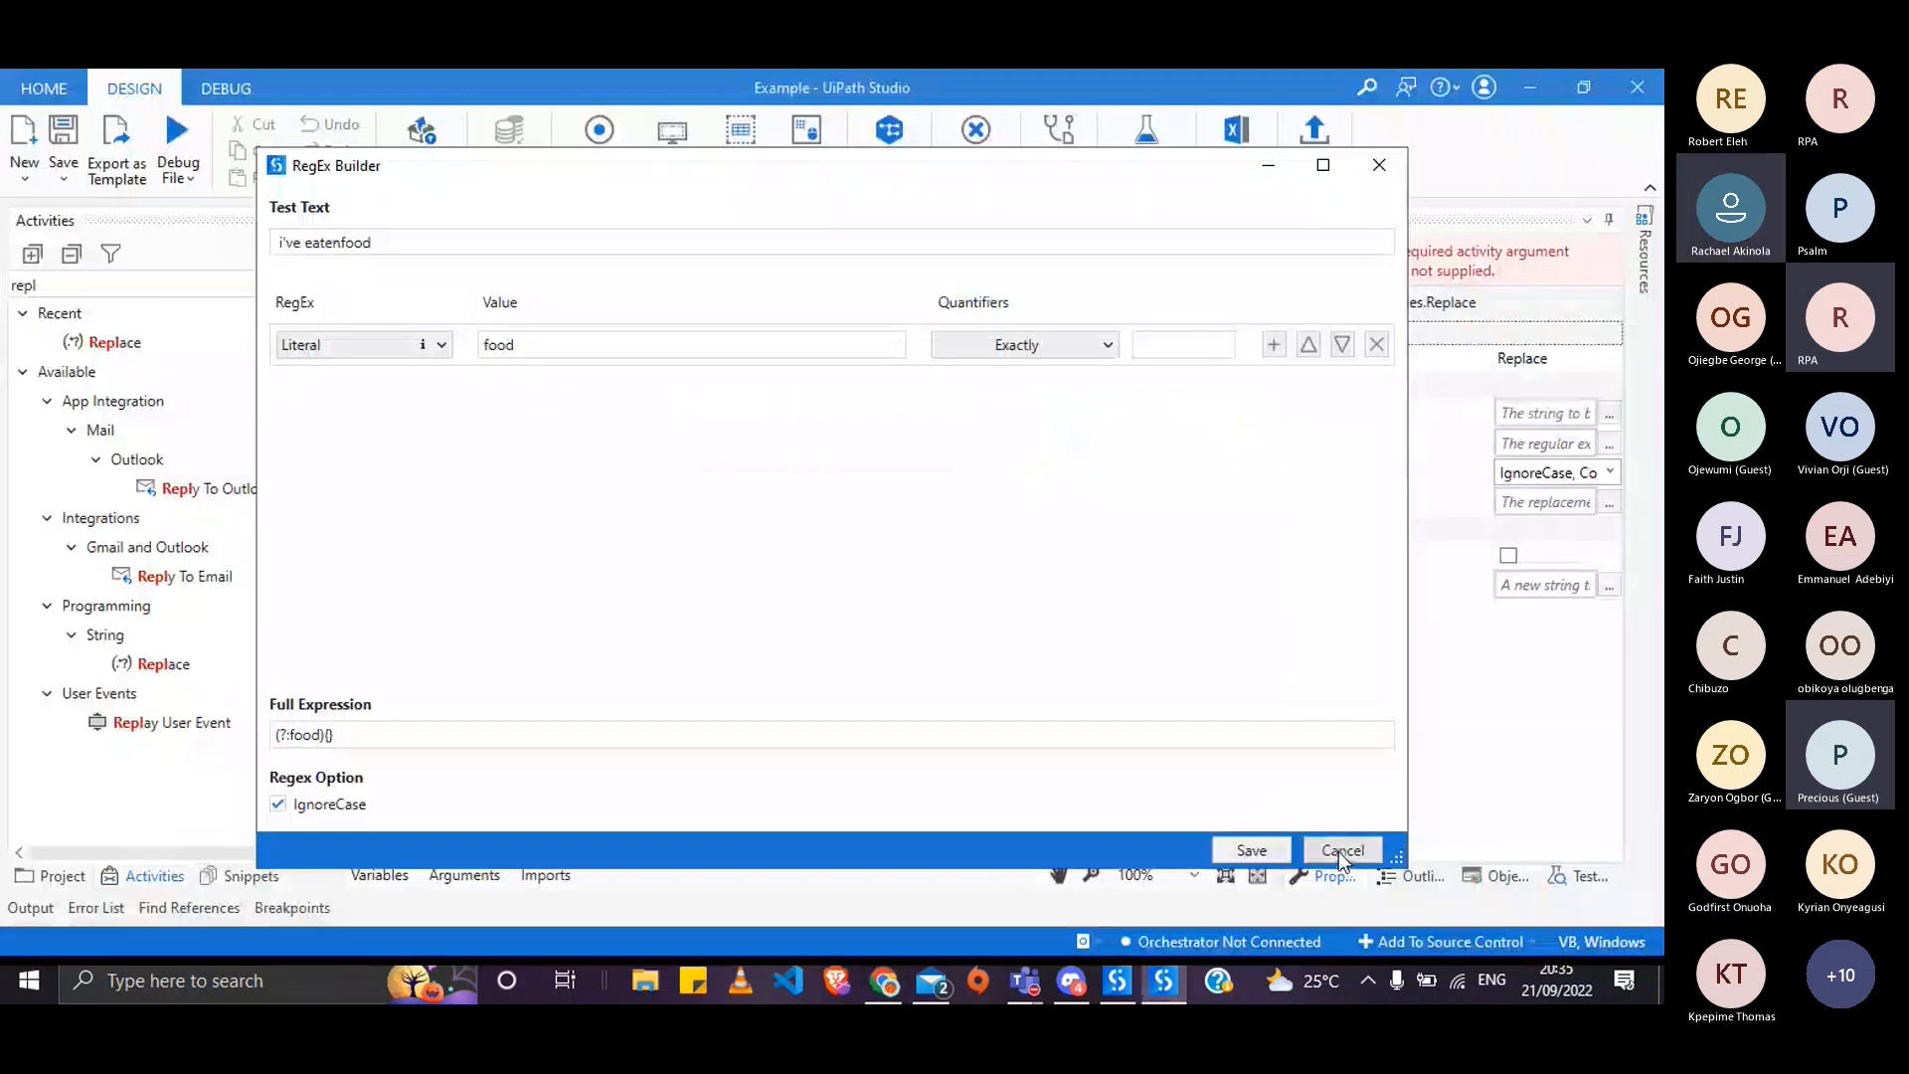
click(1338, 852)
click(716, 617)
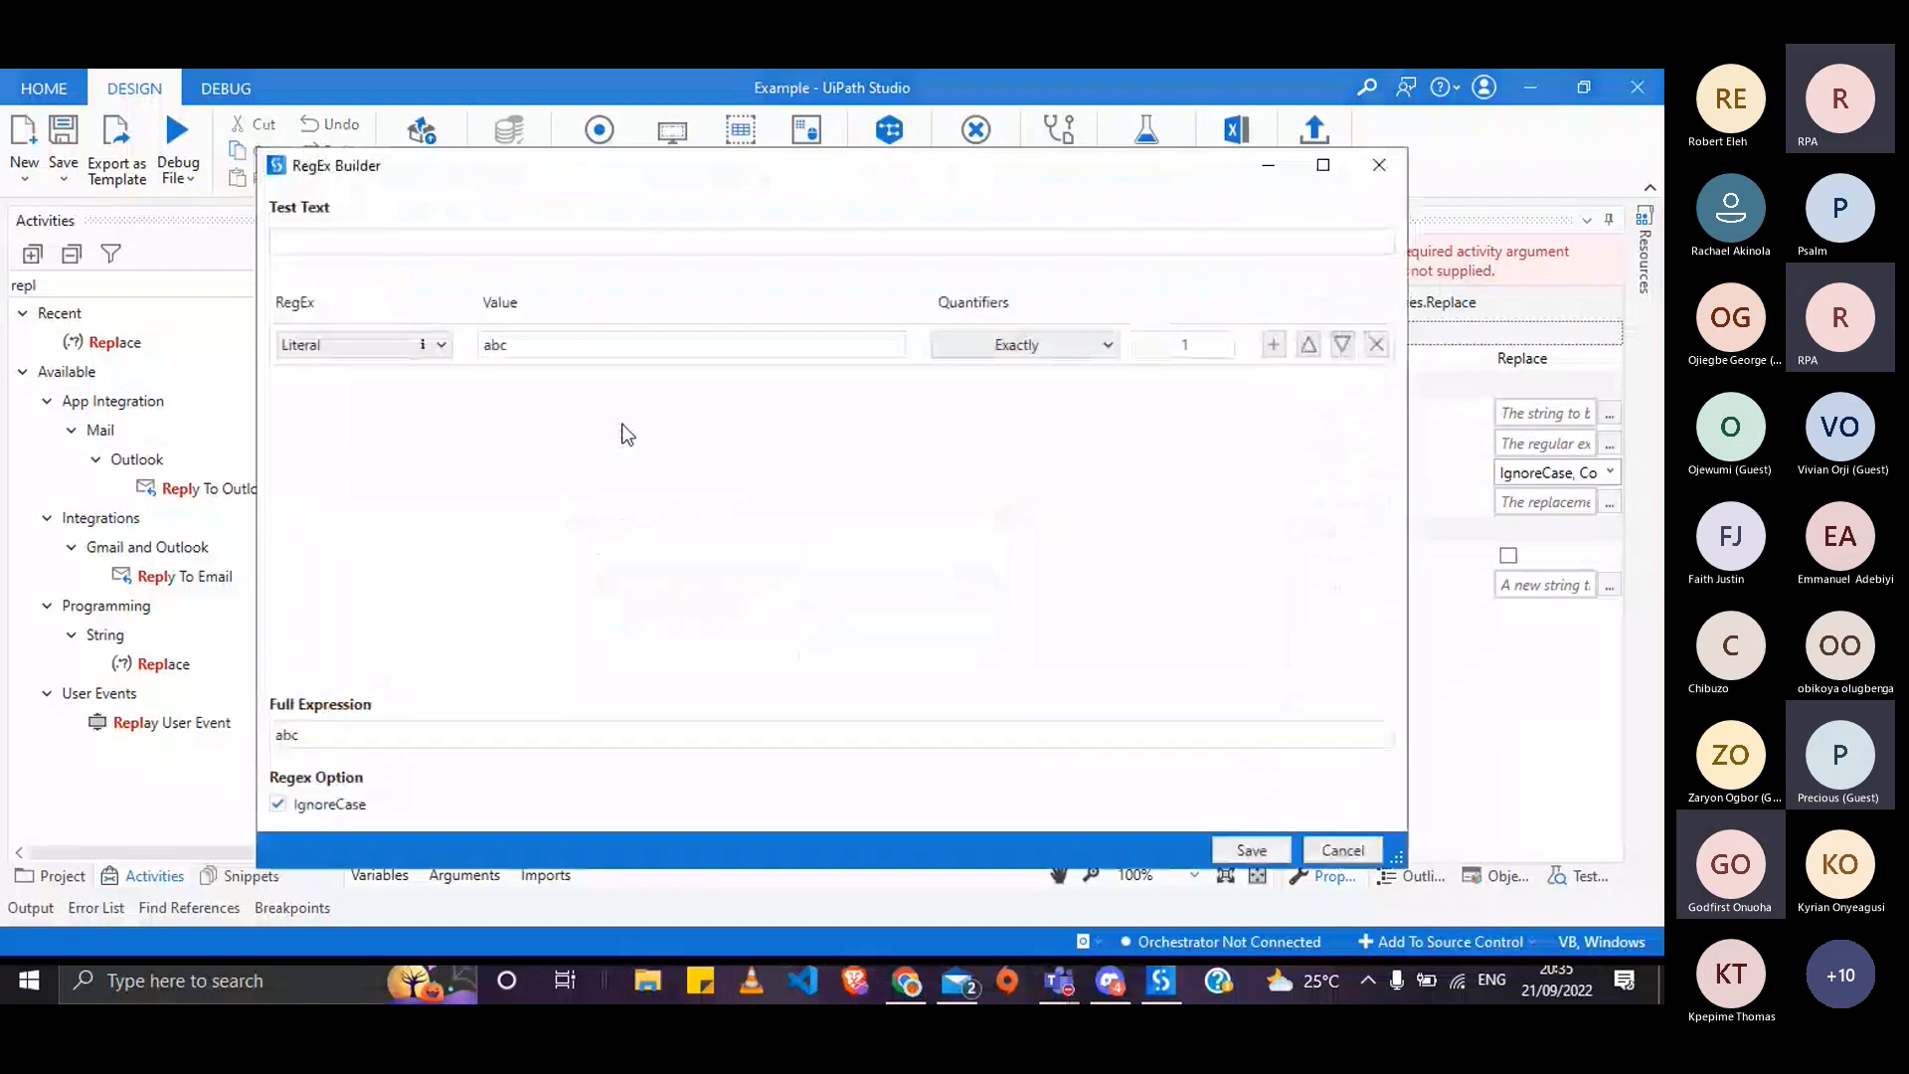
click(386, 352)
click(380, 398)
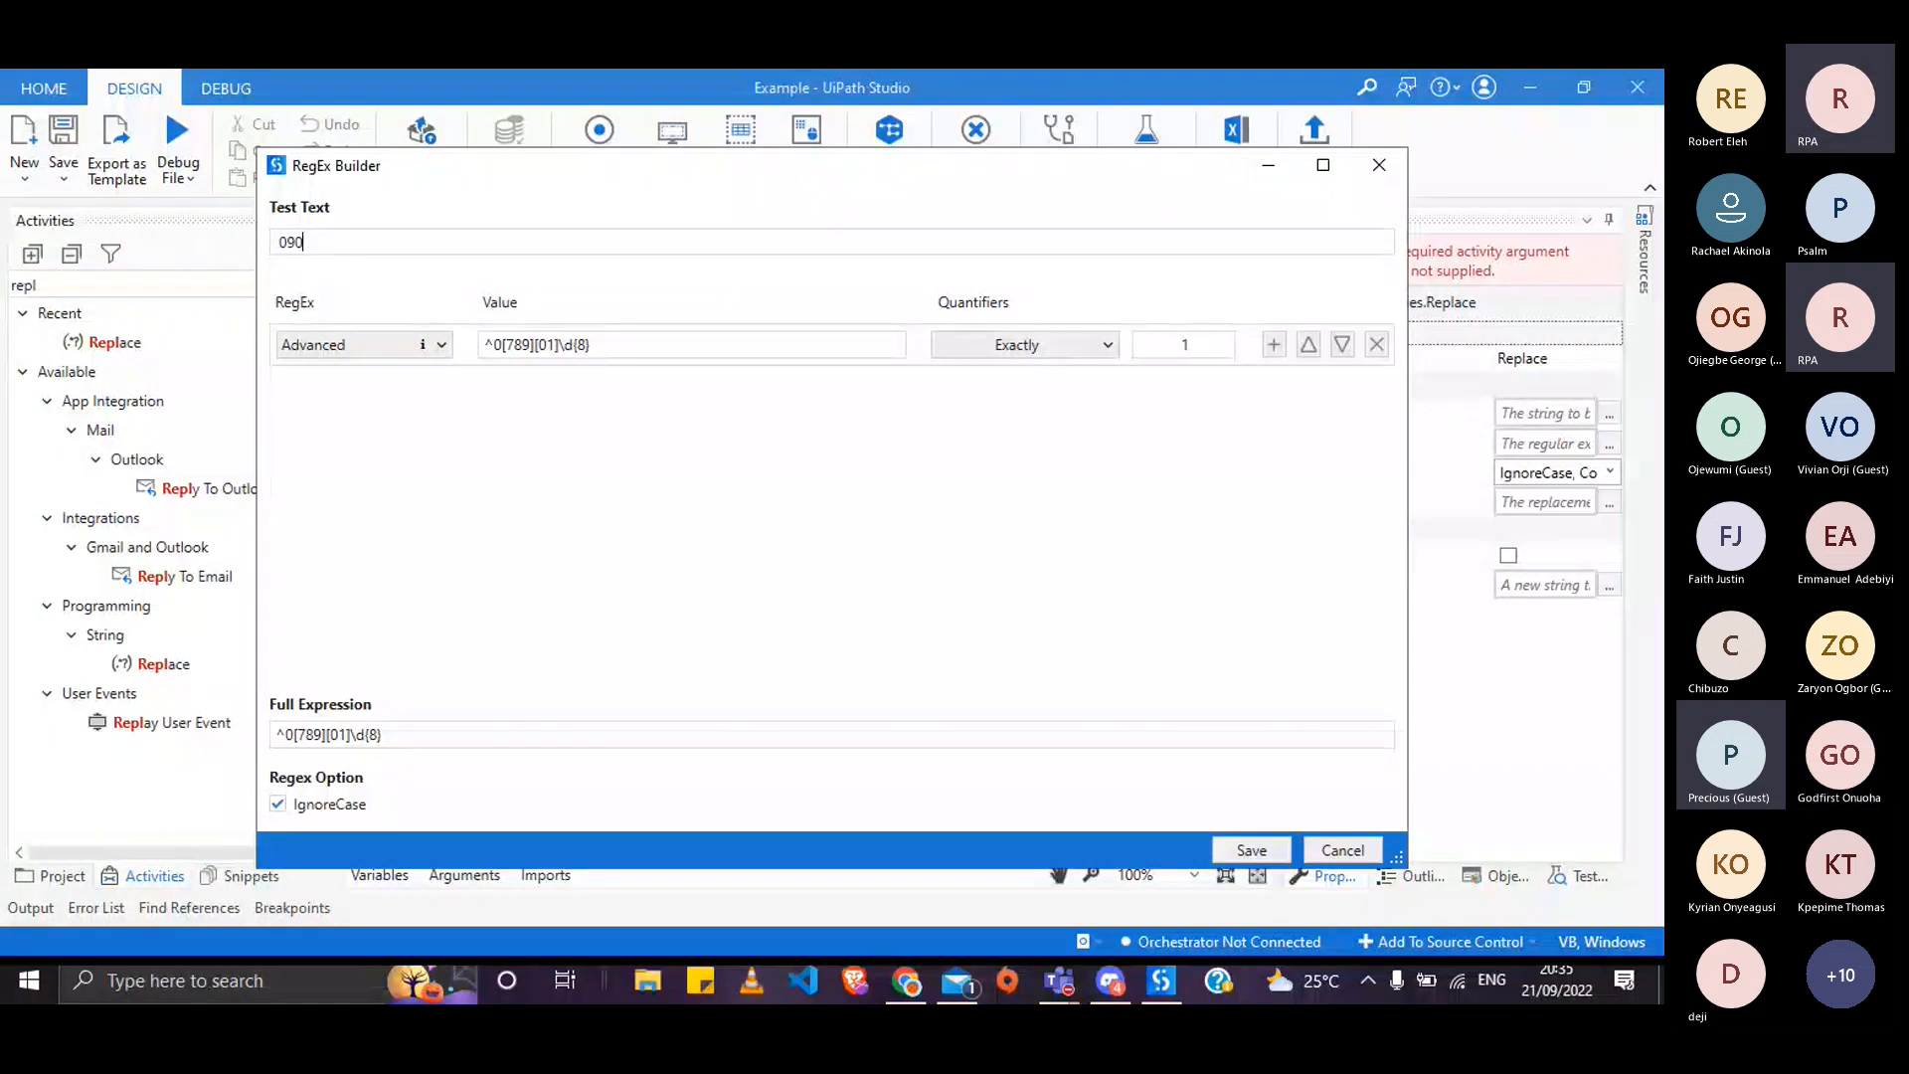
text(24326322)
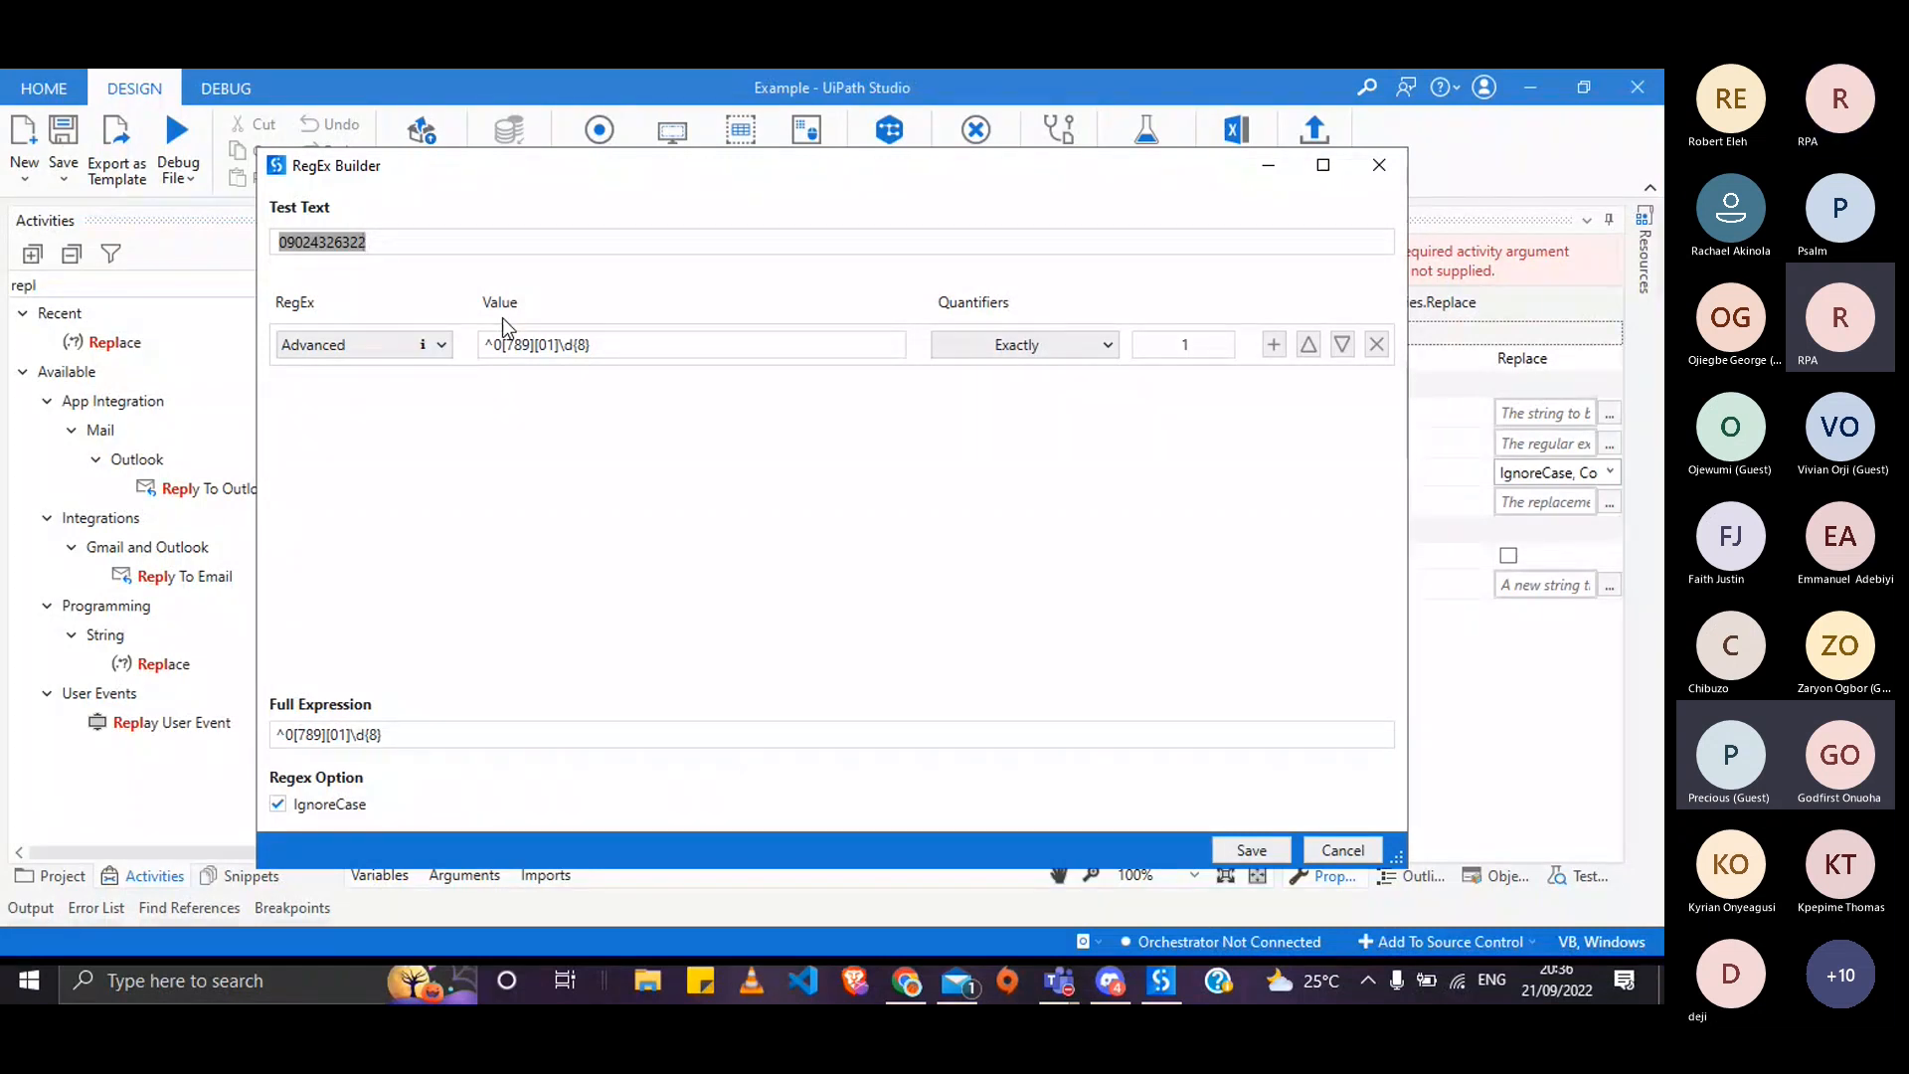
key(alt+Tab)
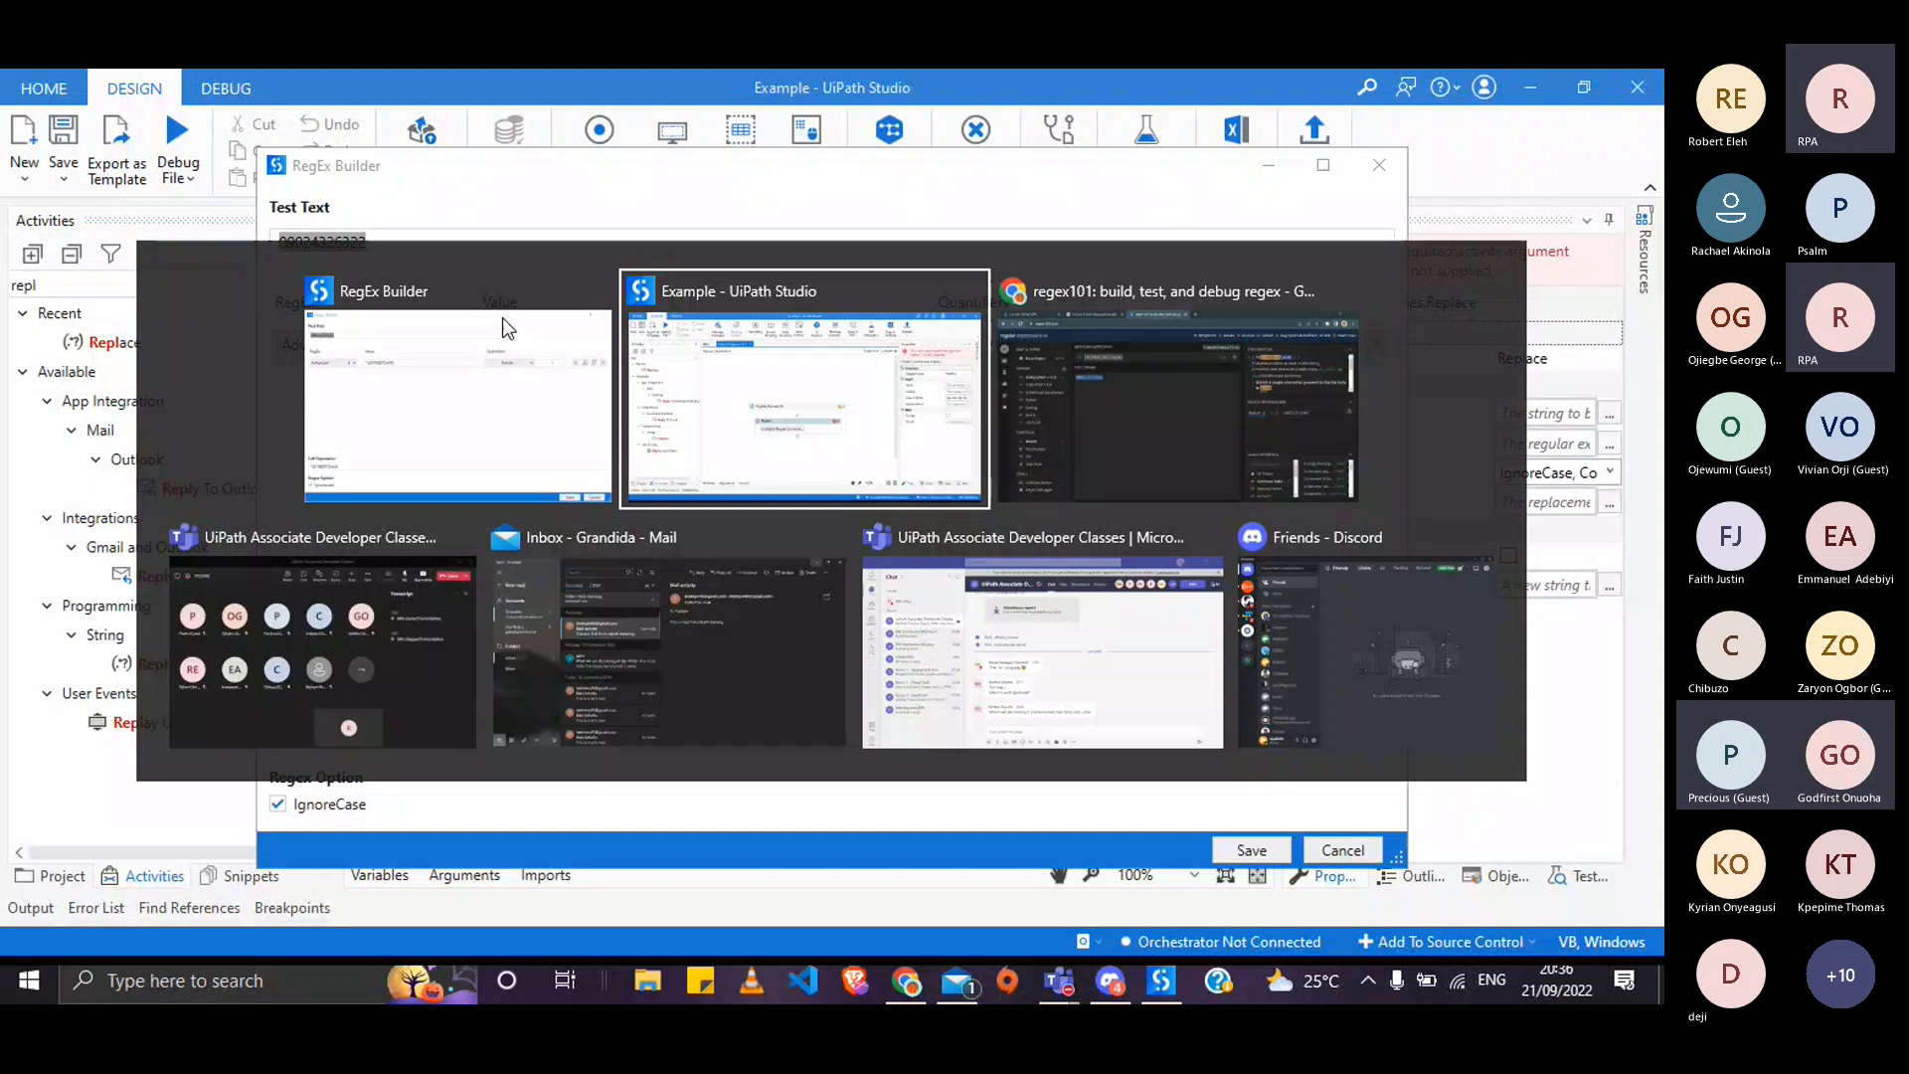
- Leave regex101 for the Lesson 6 Data Manipulation PDF in Chrome
key(alt+Tab)
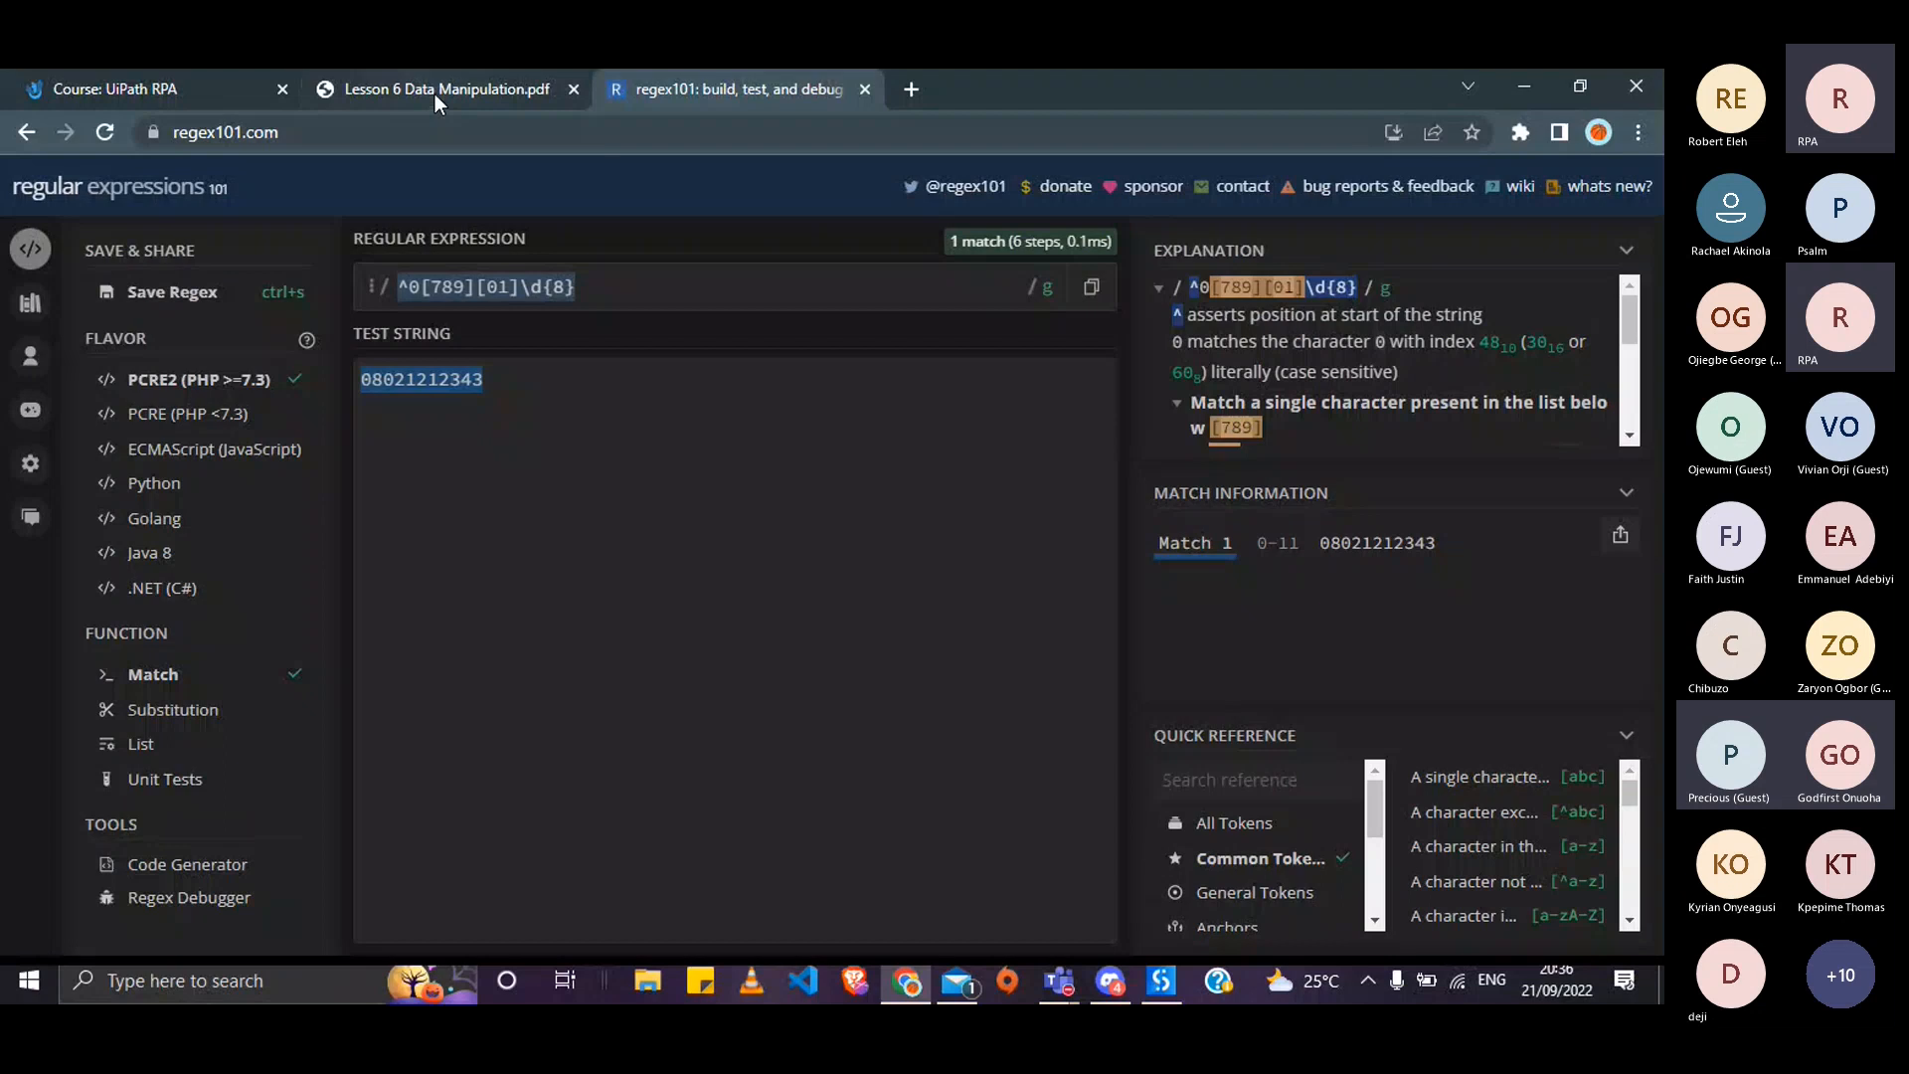
click(434, 94)
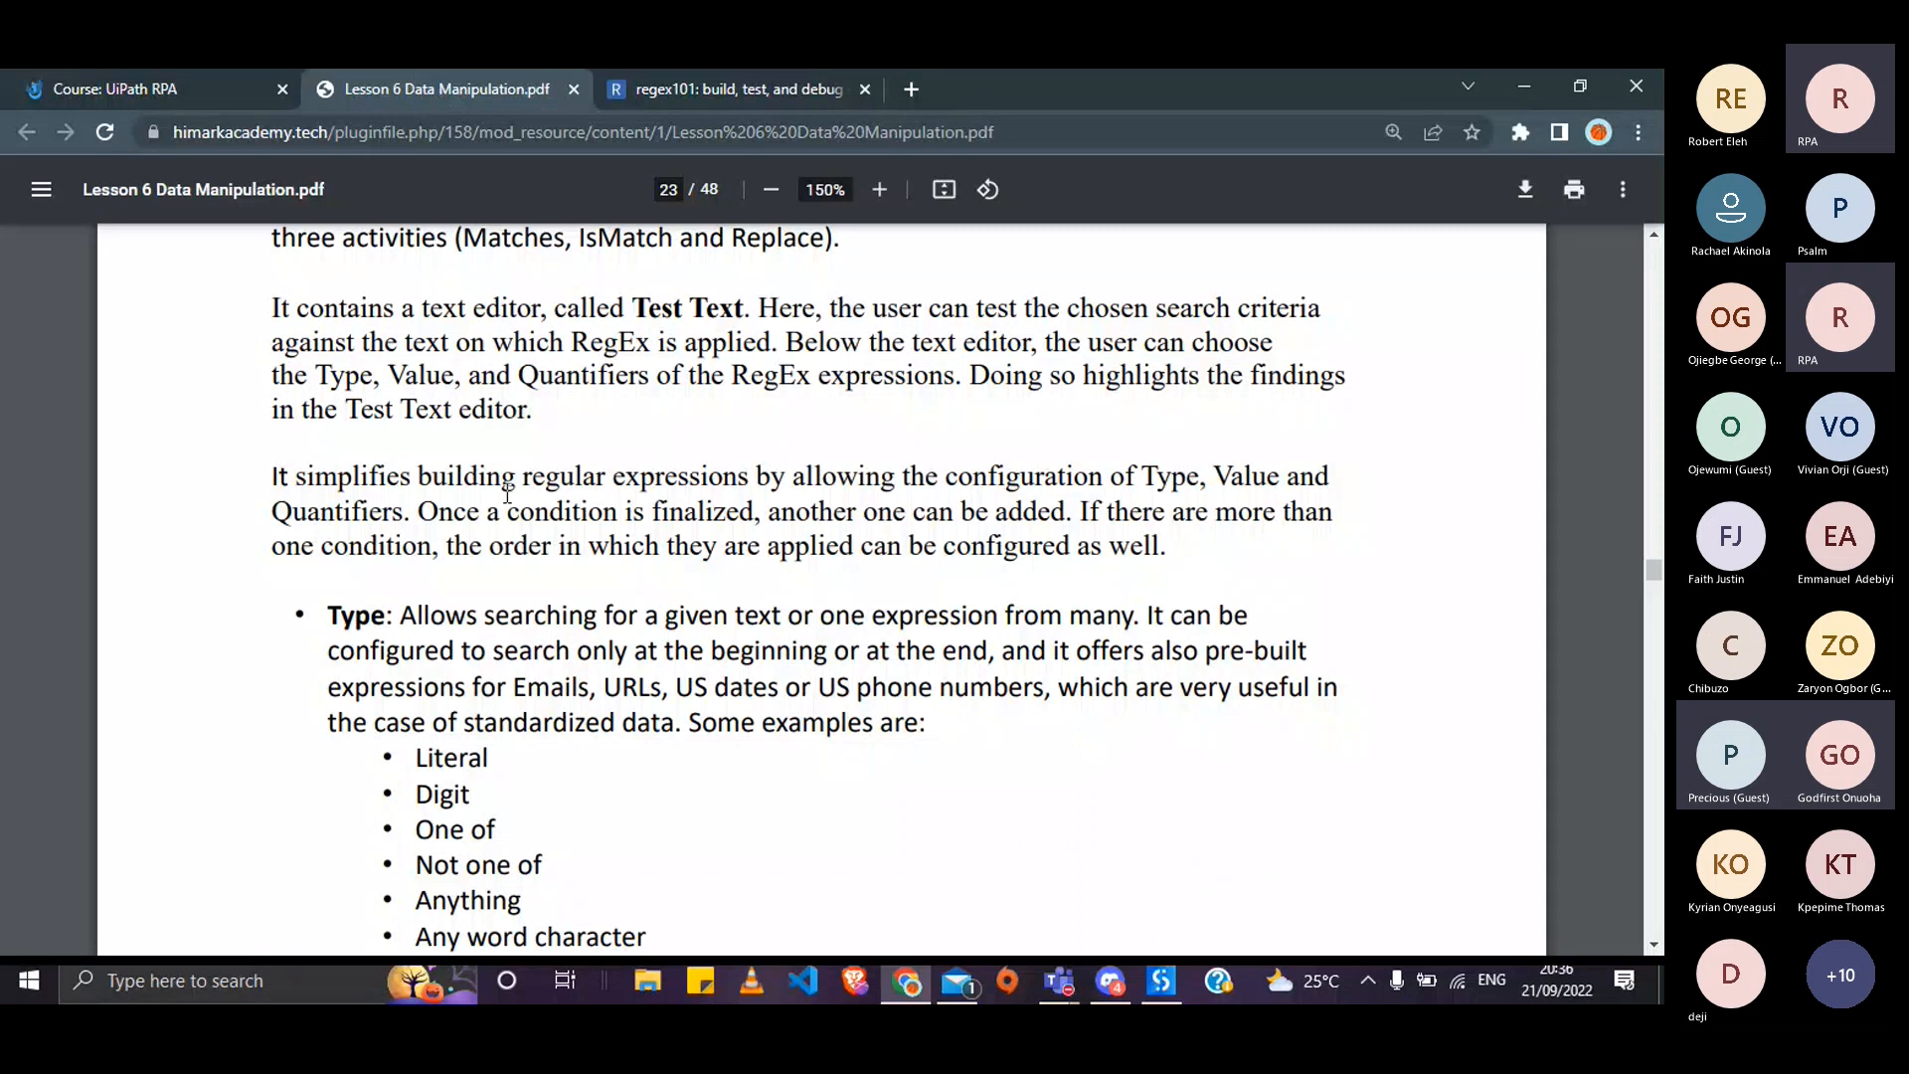
- Scroll the lesson PDF from page 23 to the page 25 Classroom Exercise on email IDs
scroll(507, 495, down, 2)
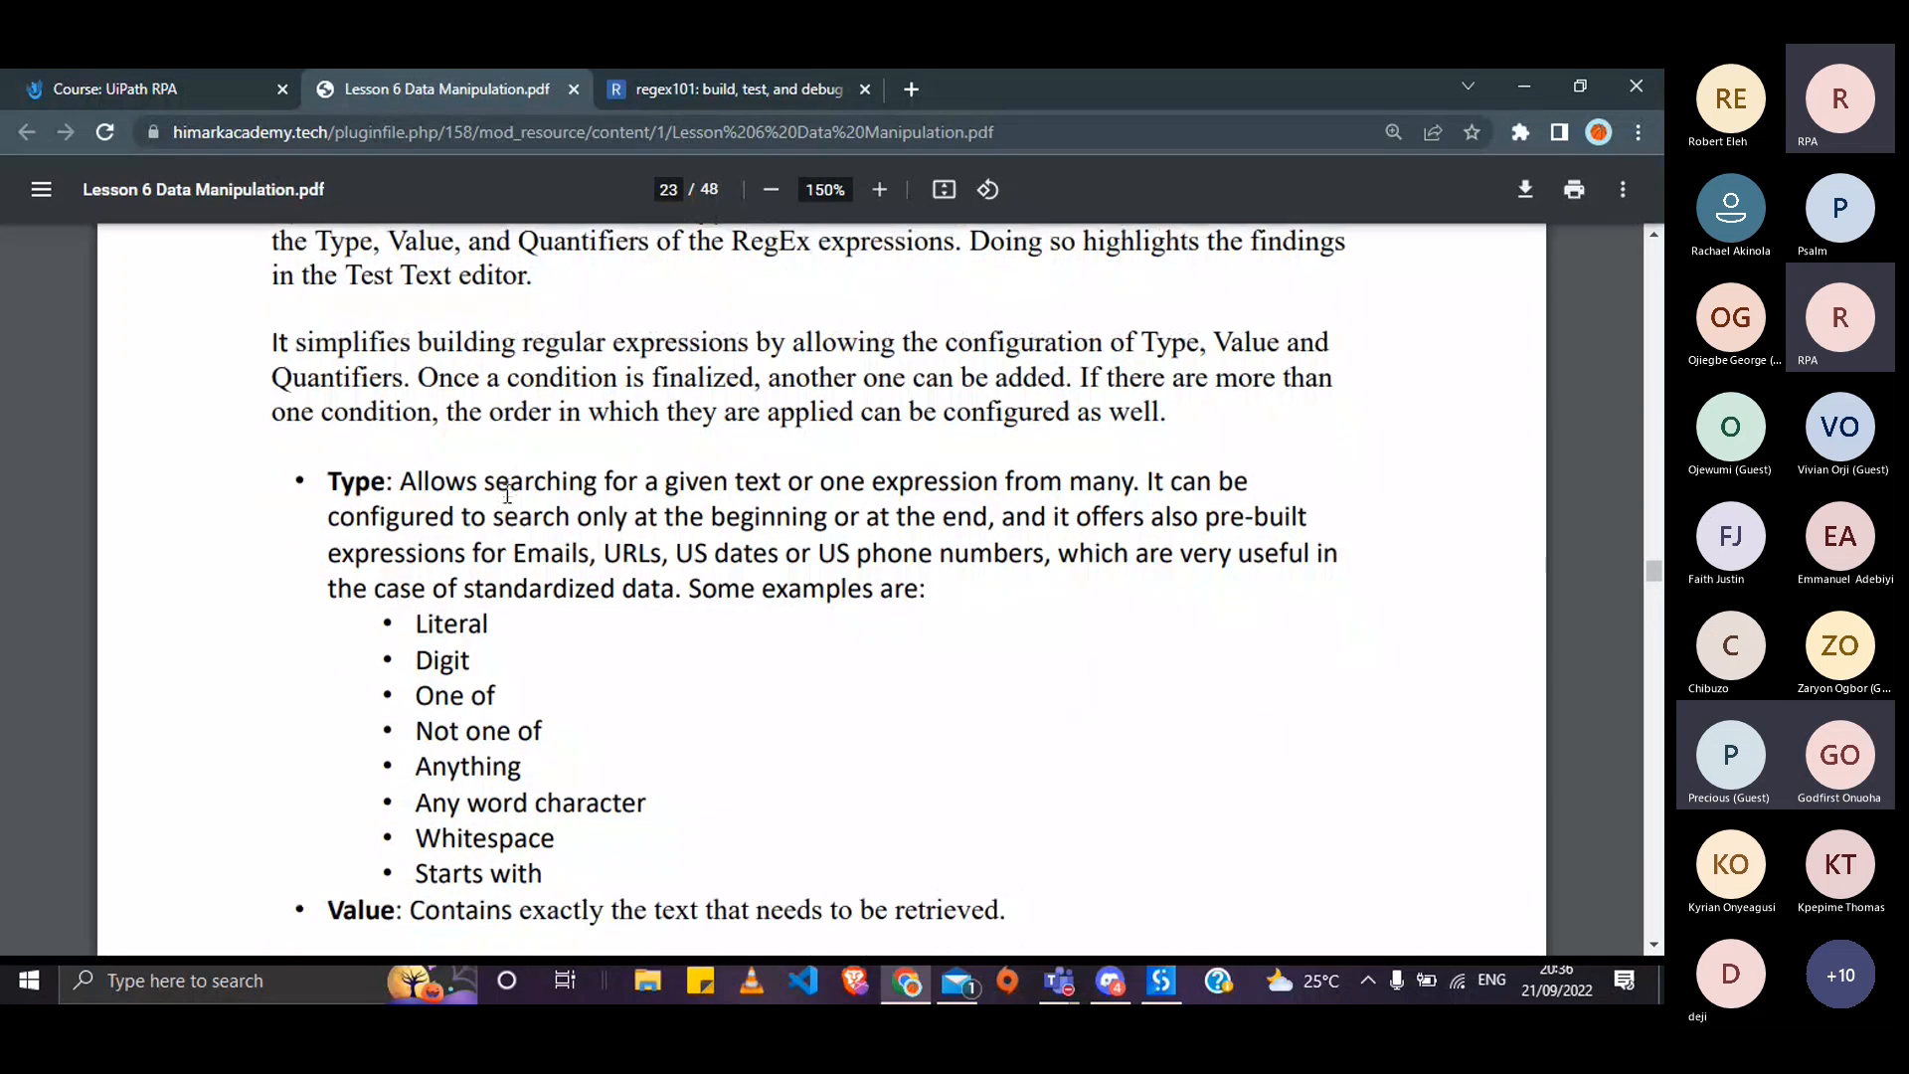
scroll(507, 494, down, 3)
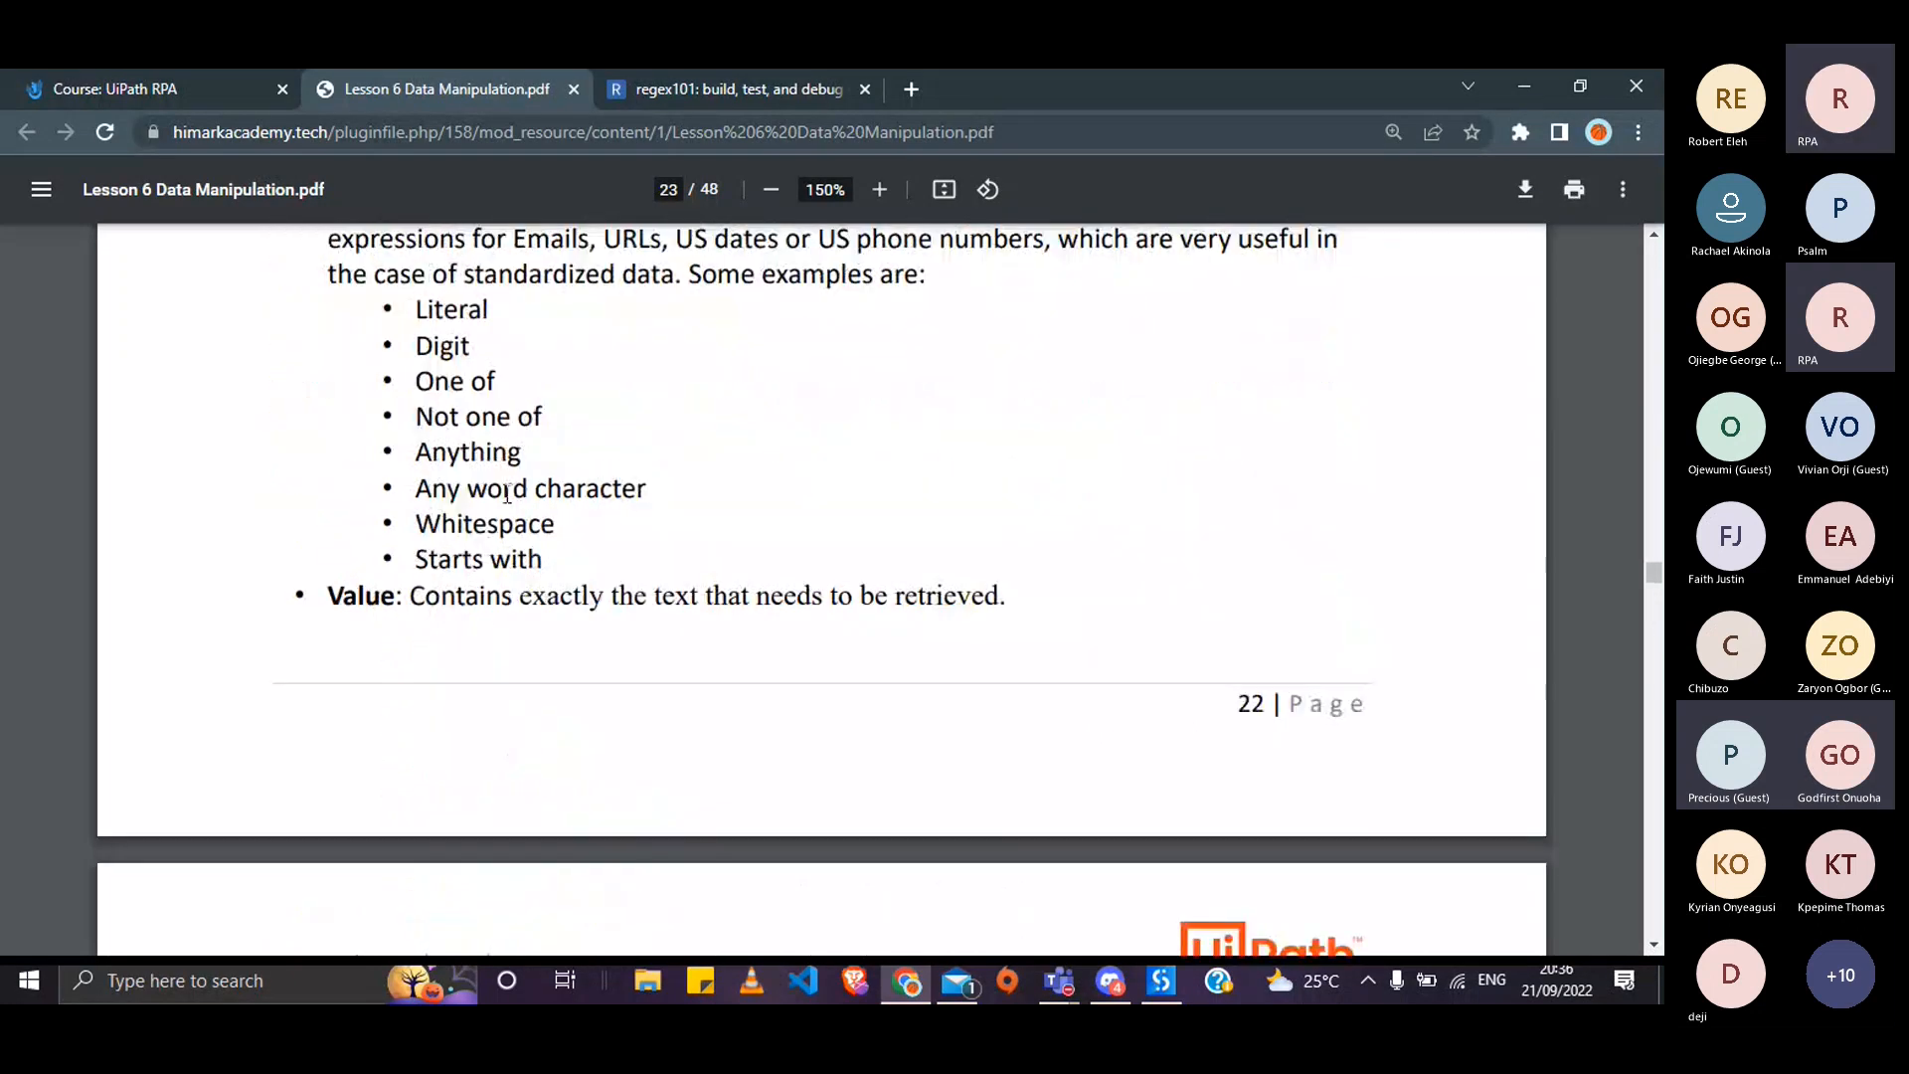
scroll(507, 494, down, 1)
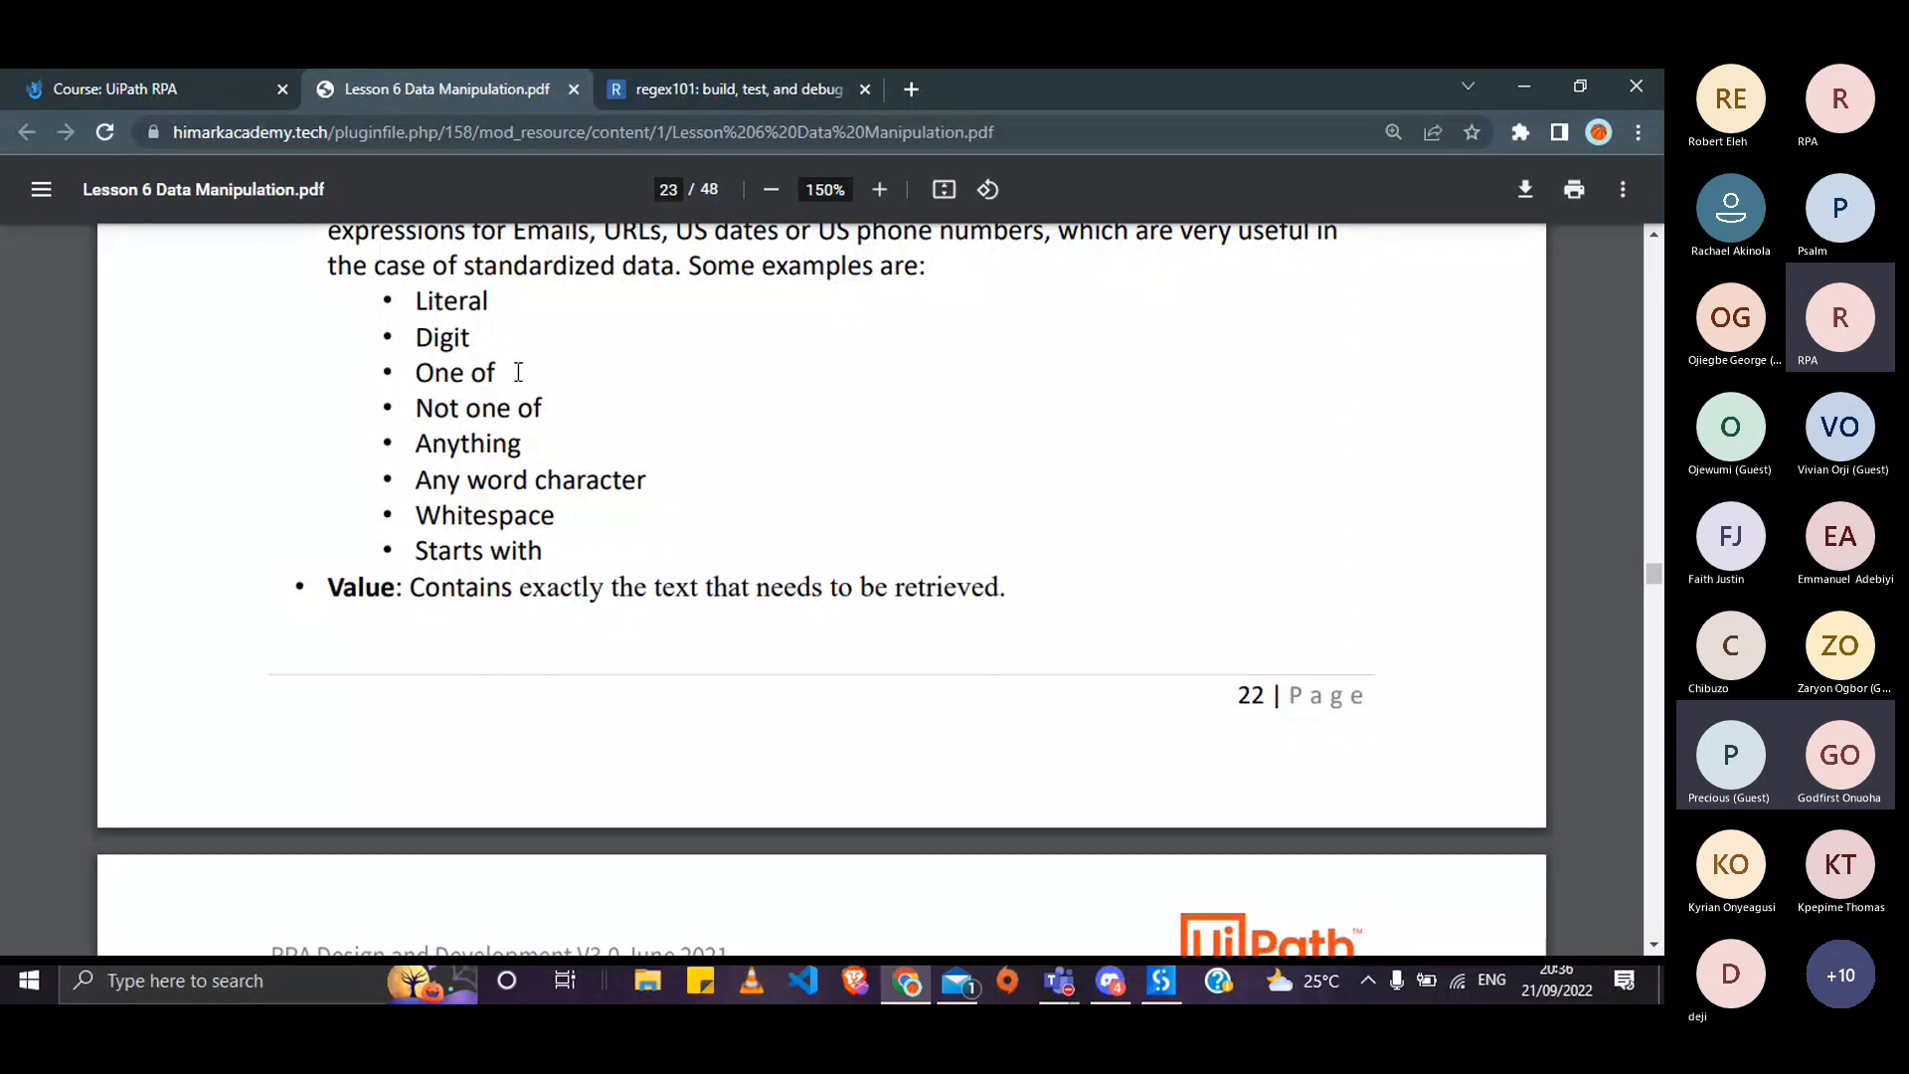
scroll(518, 372, down, 6)
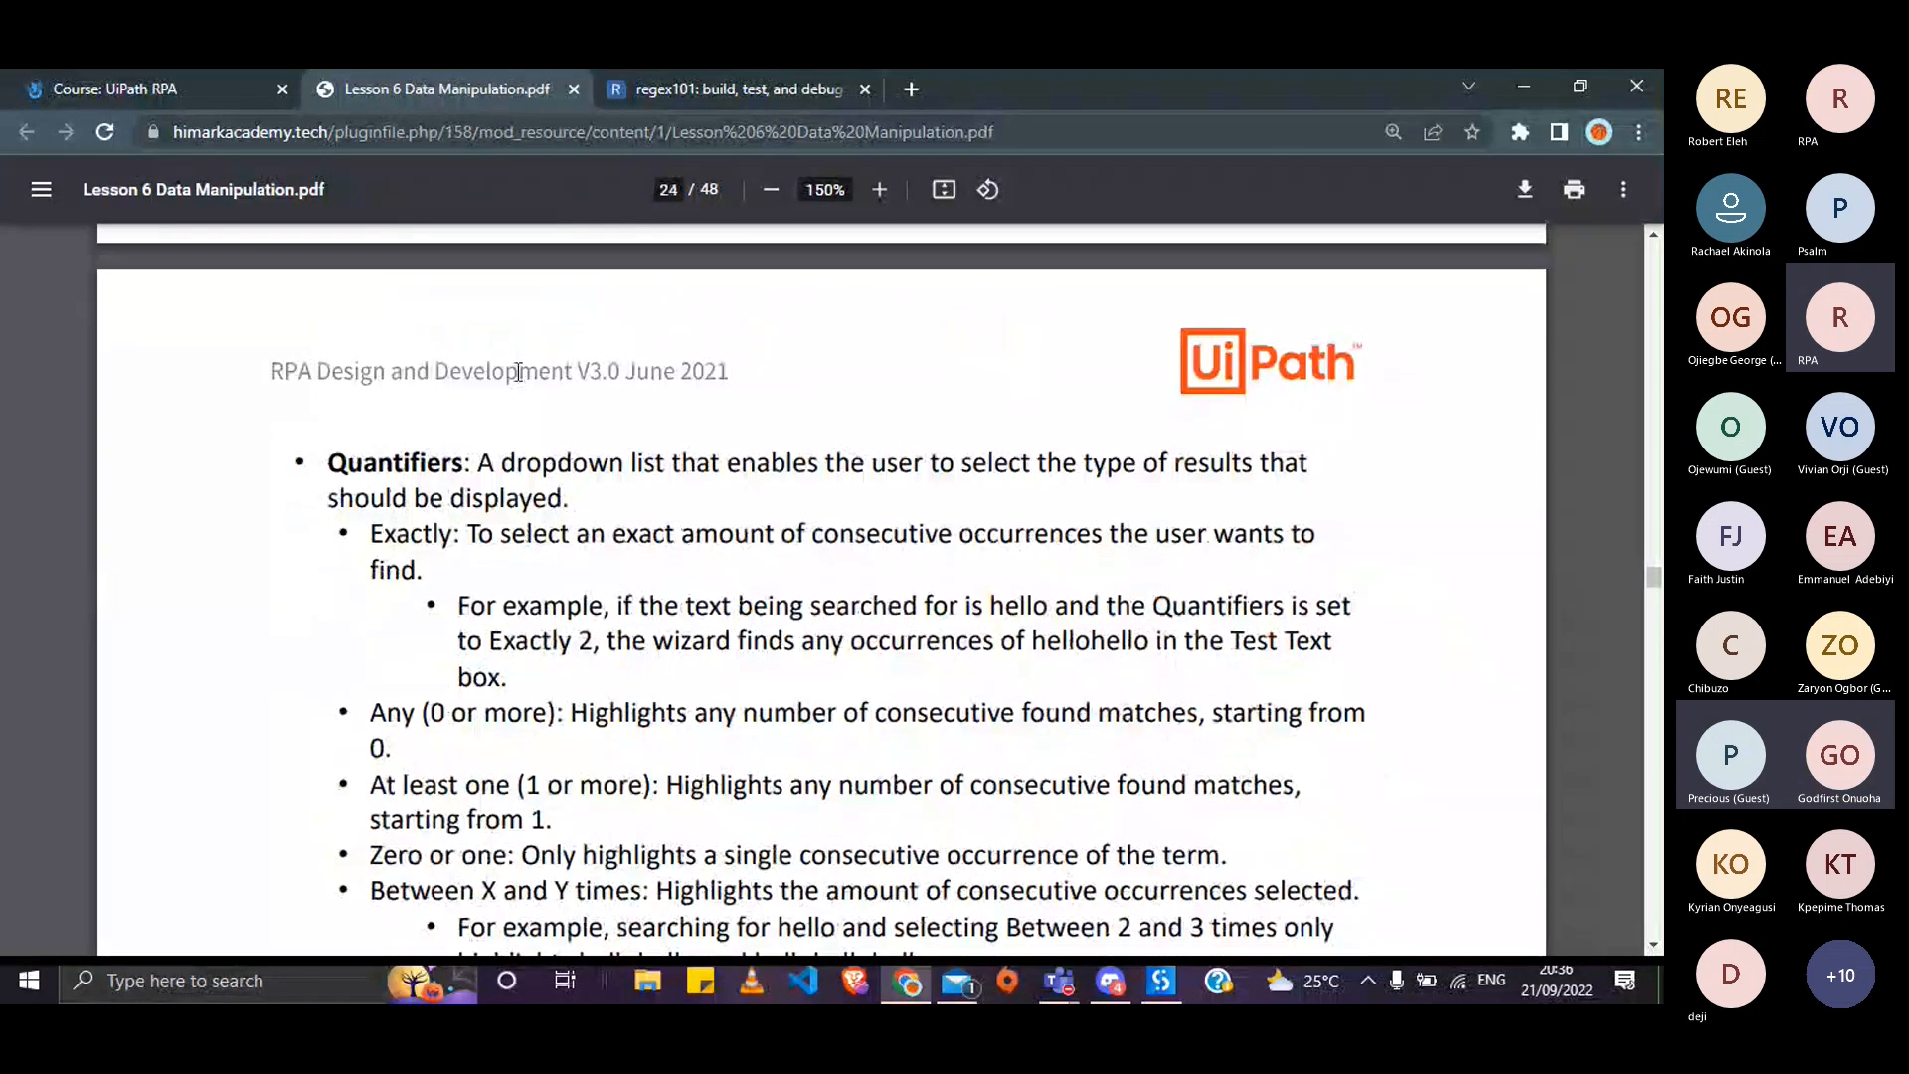
scroll(518, 372, down, 15)
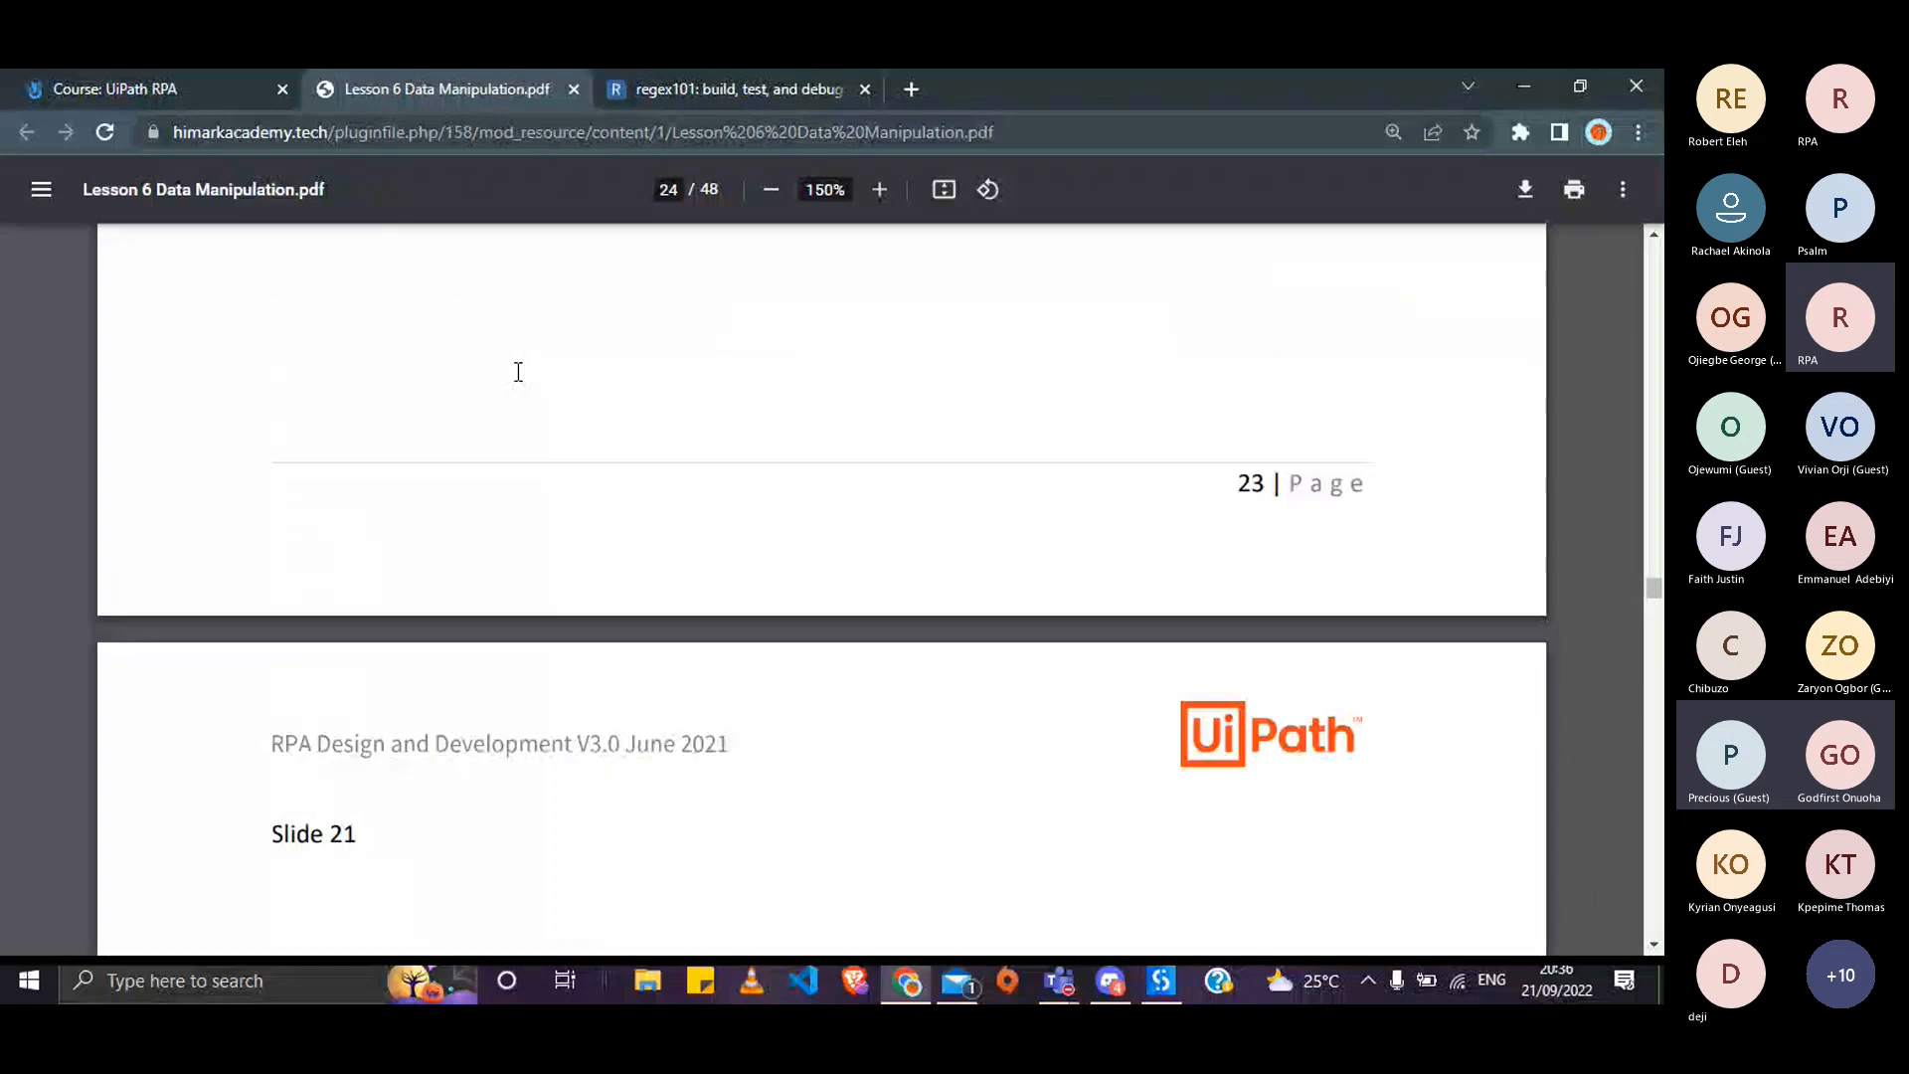
scroll(518, 372, down, 1)
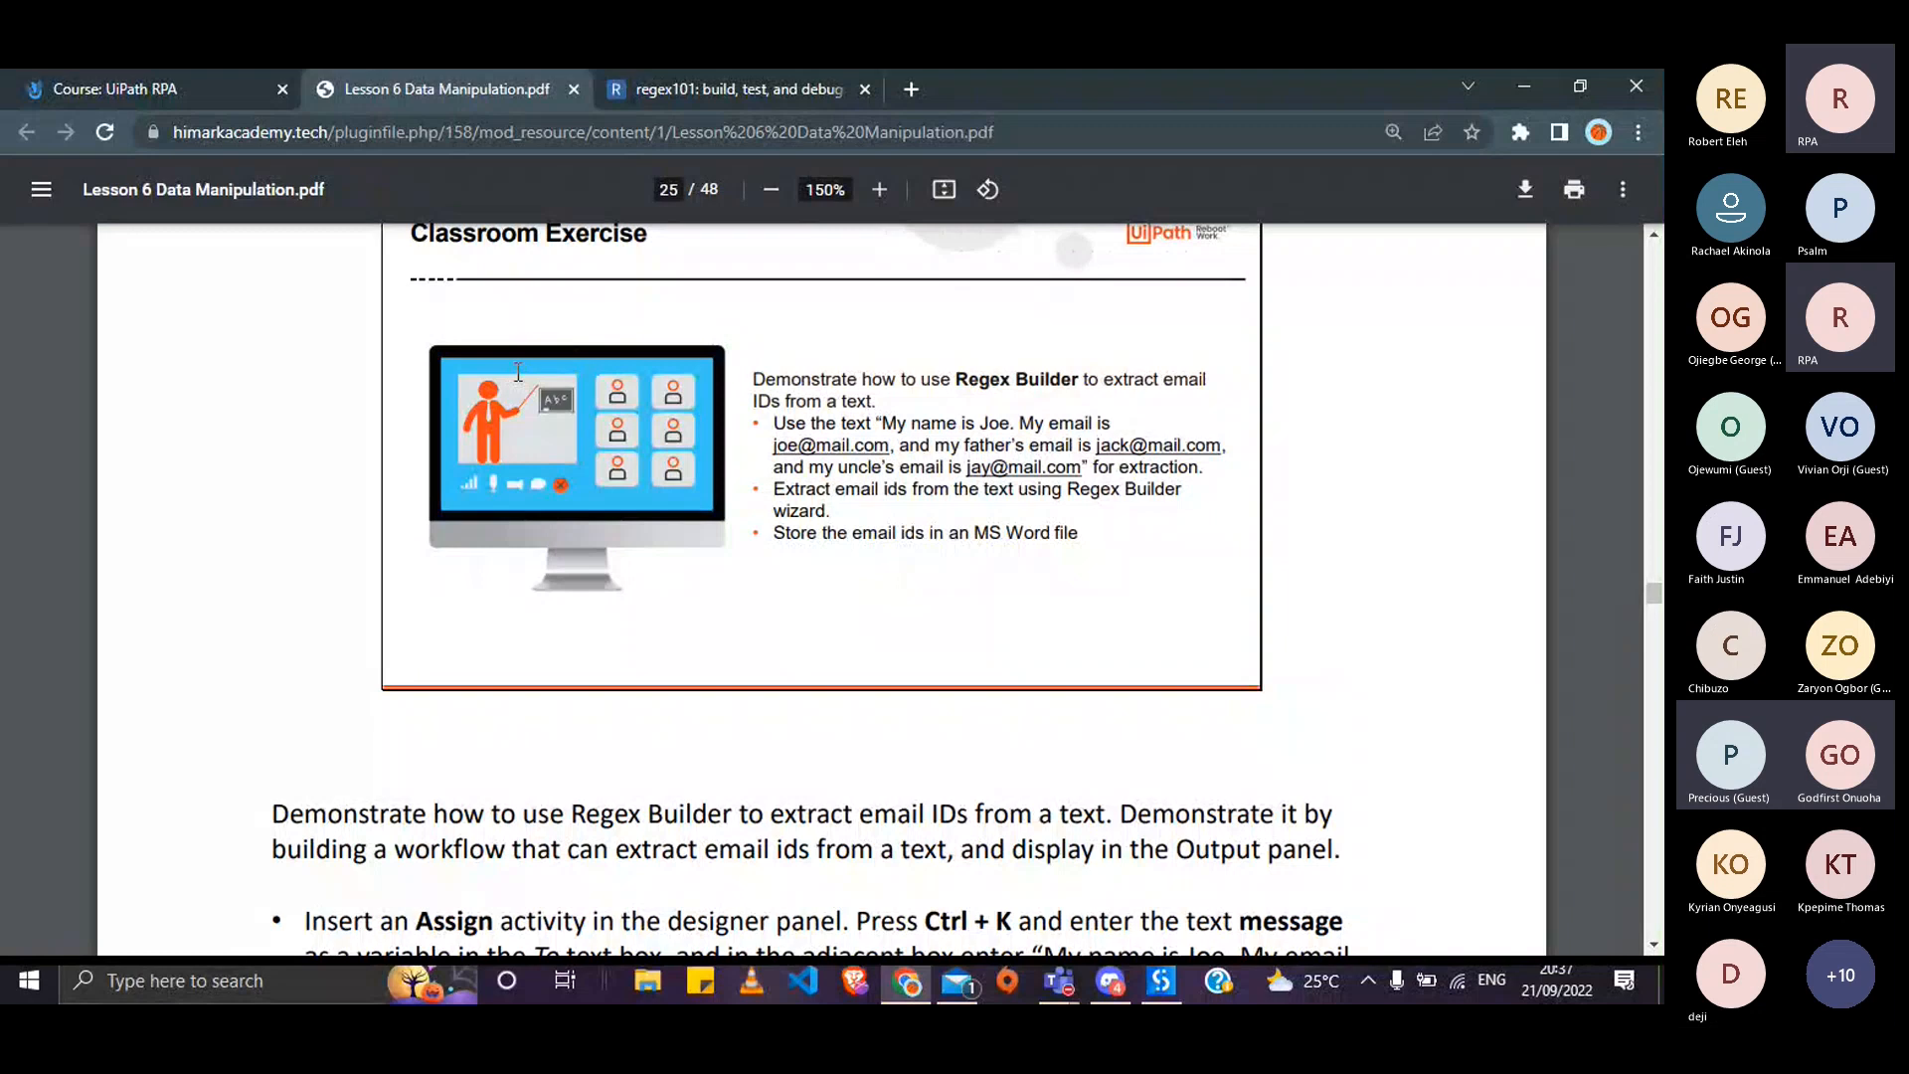
- Read page 25's steps: Assign message, Matches with Email regex, For Each emailIDs, Write Line
scroll(518, 372, down, 1)
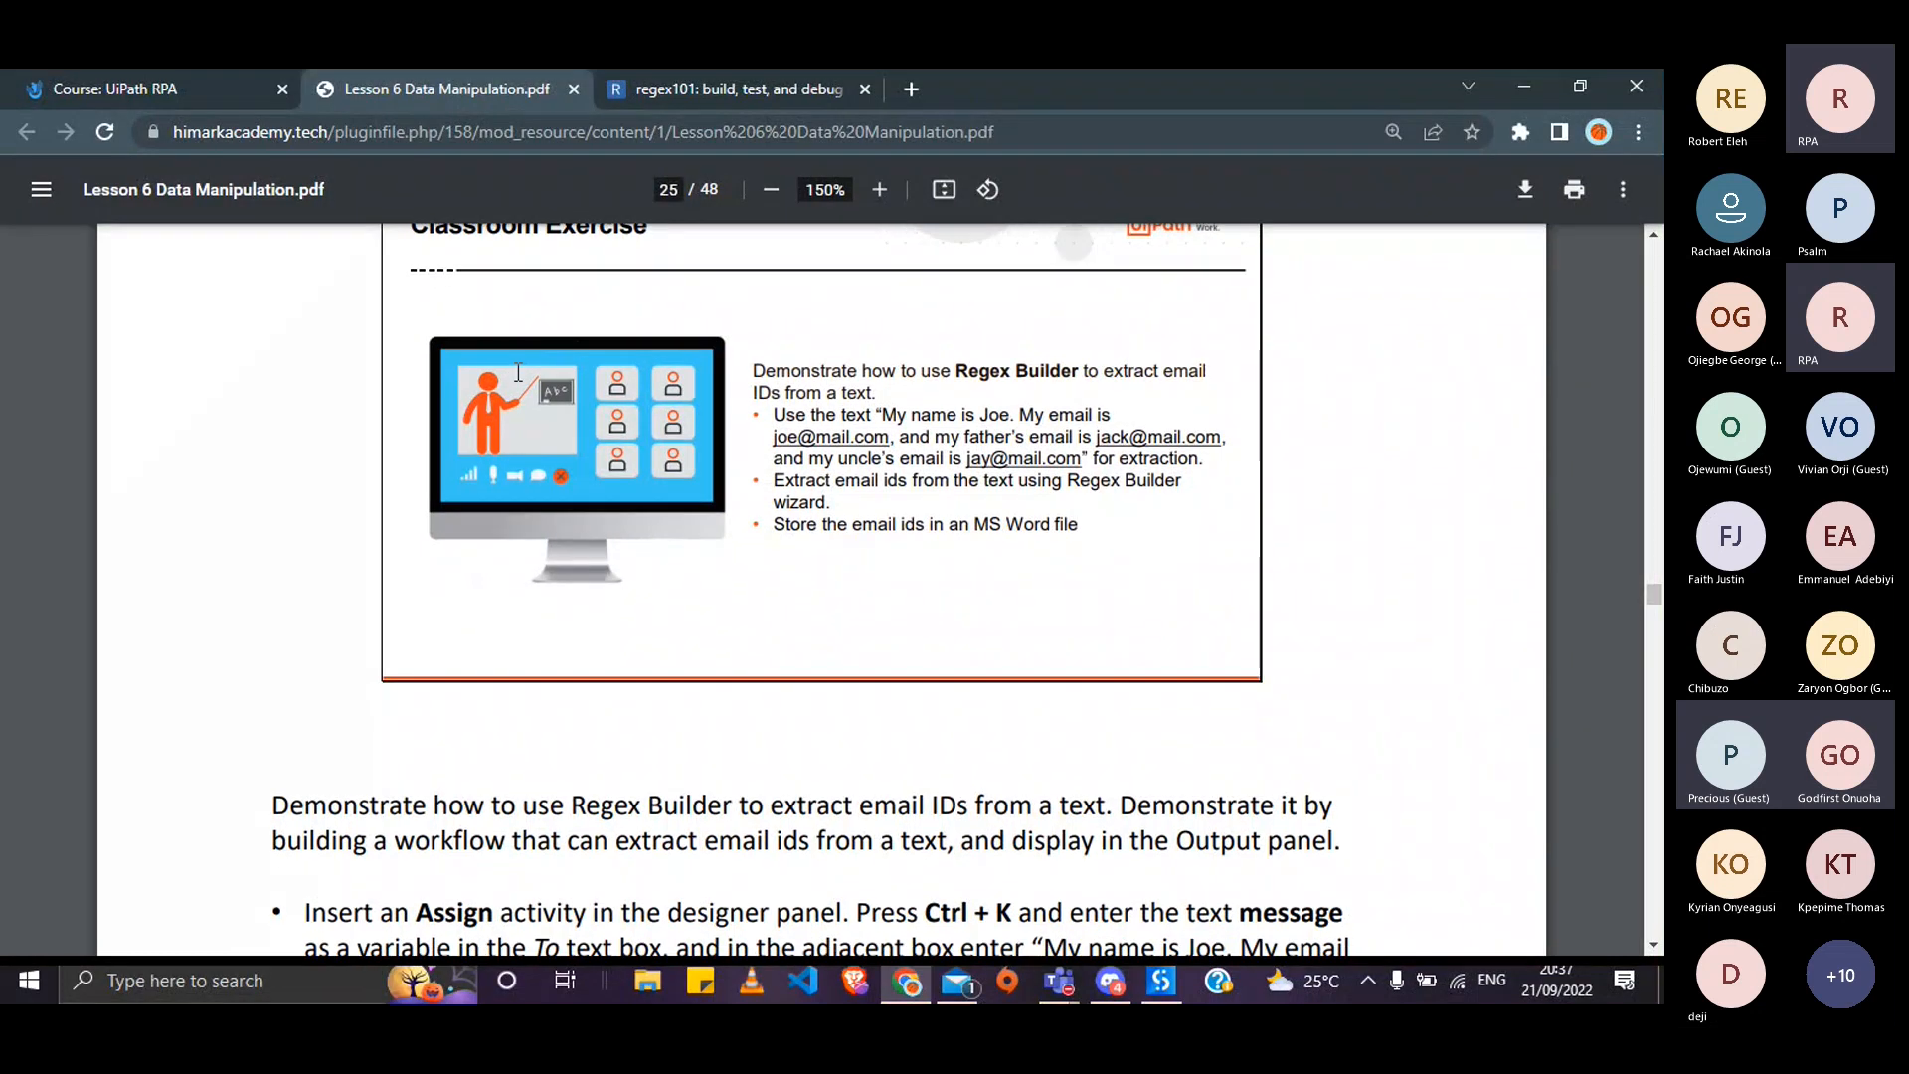
scroll(518, 372, down, 1)
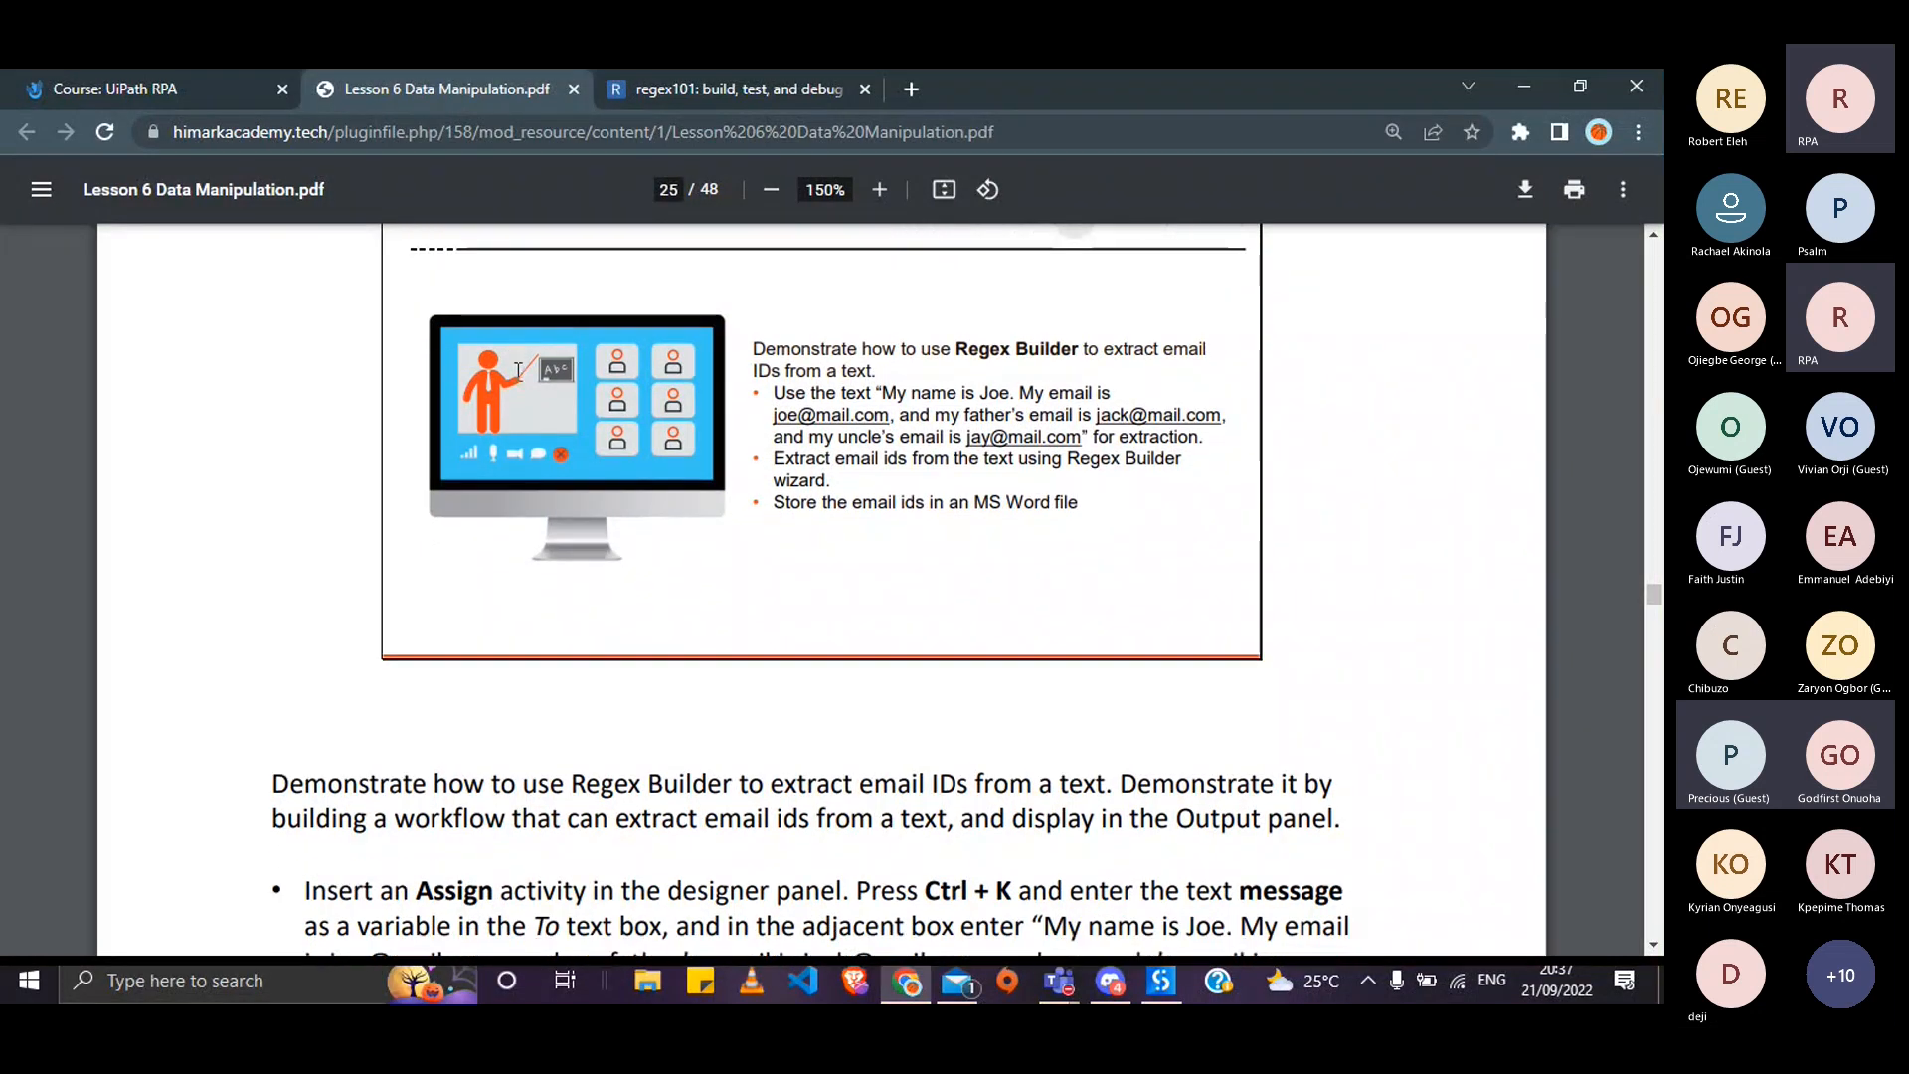
scroll(518, 372, down, 1)
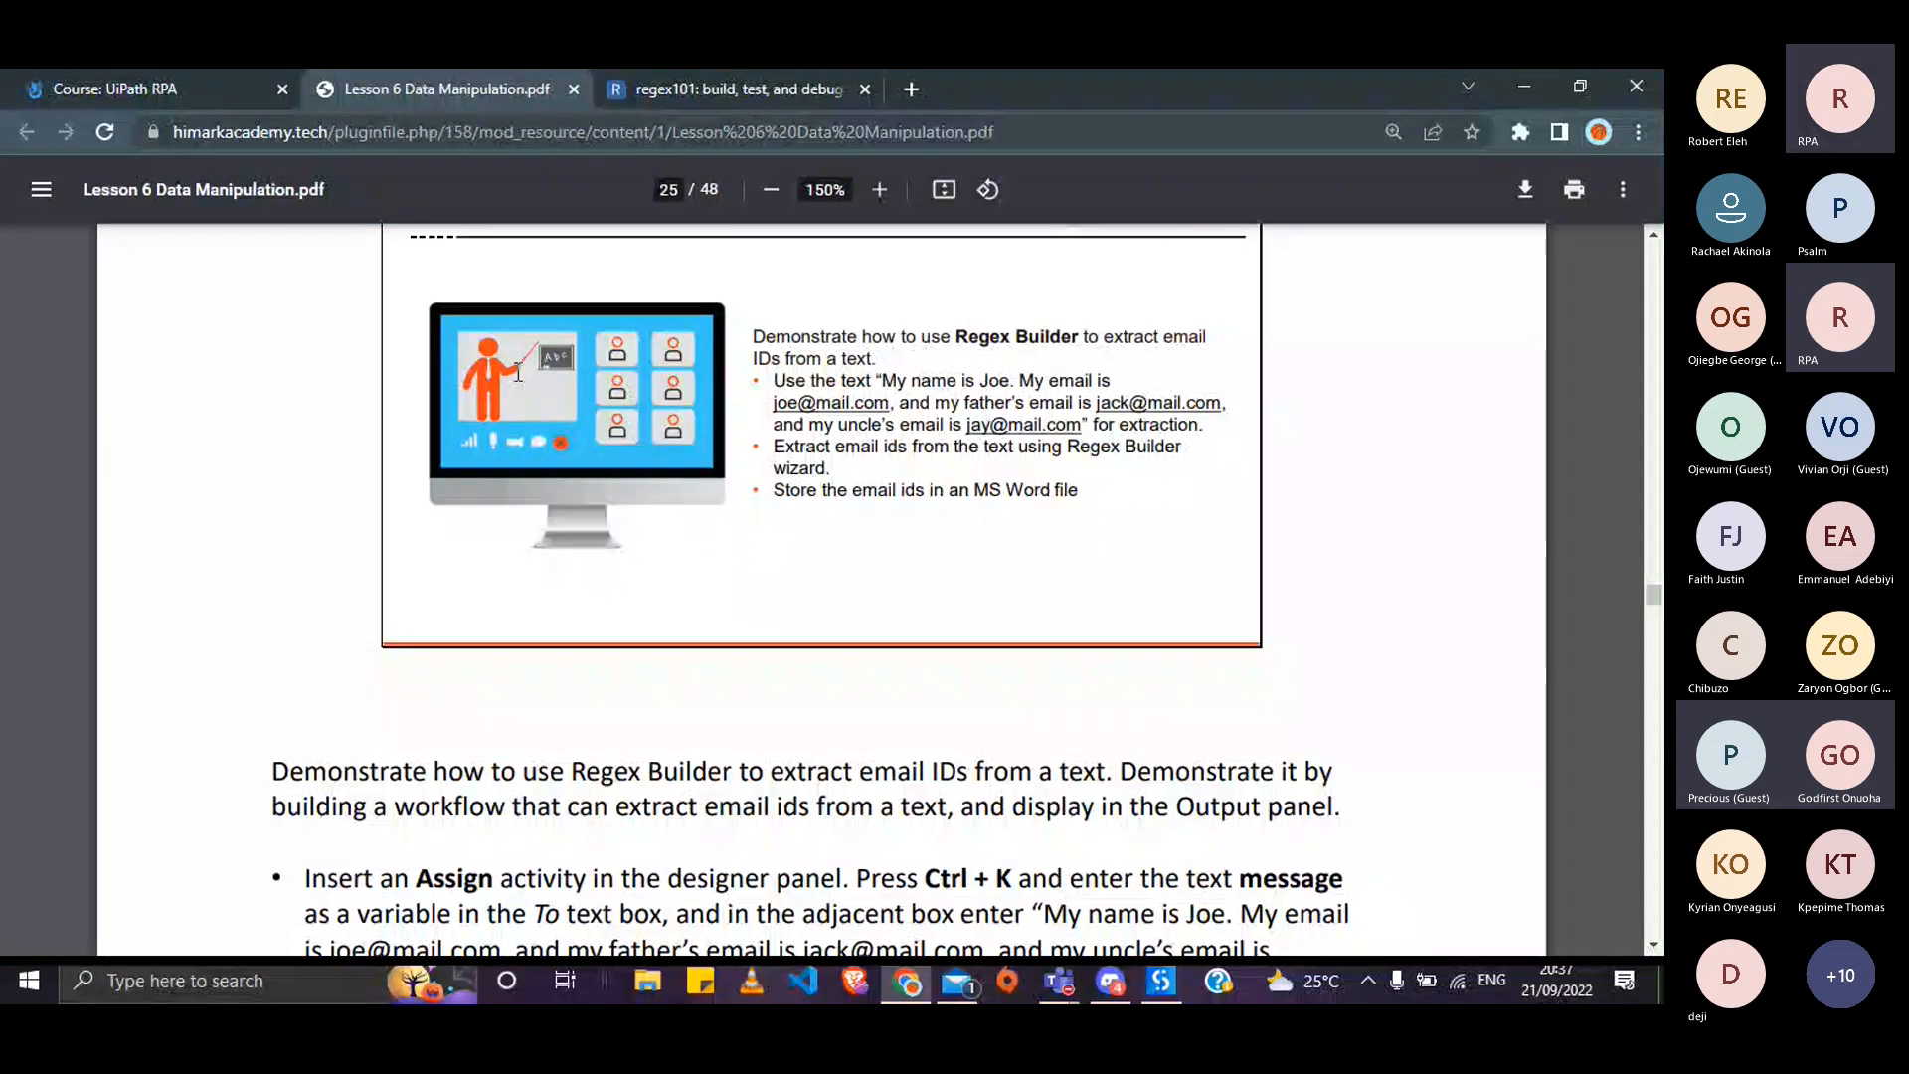
scroll(627, 597, down, 3)
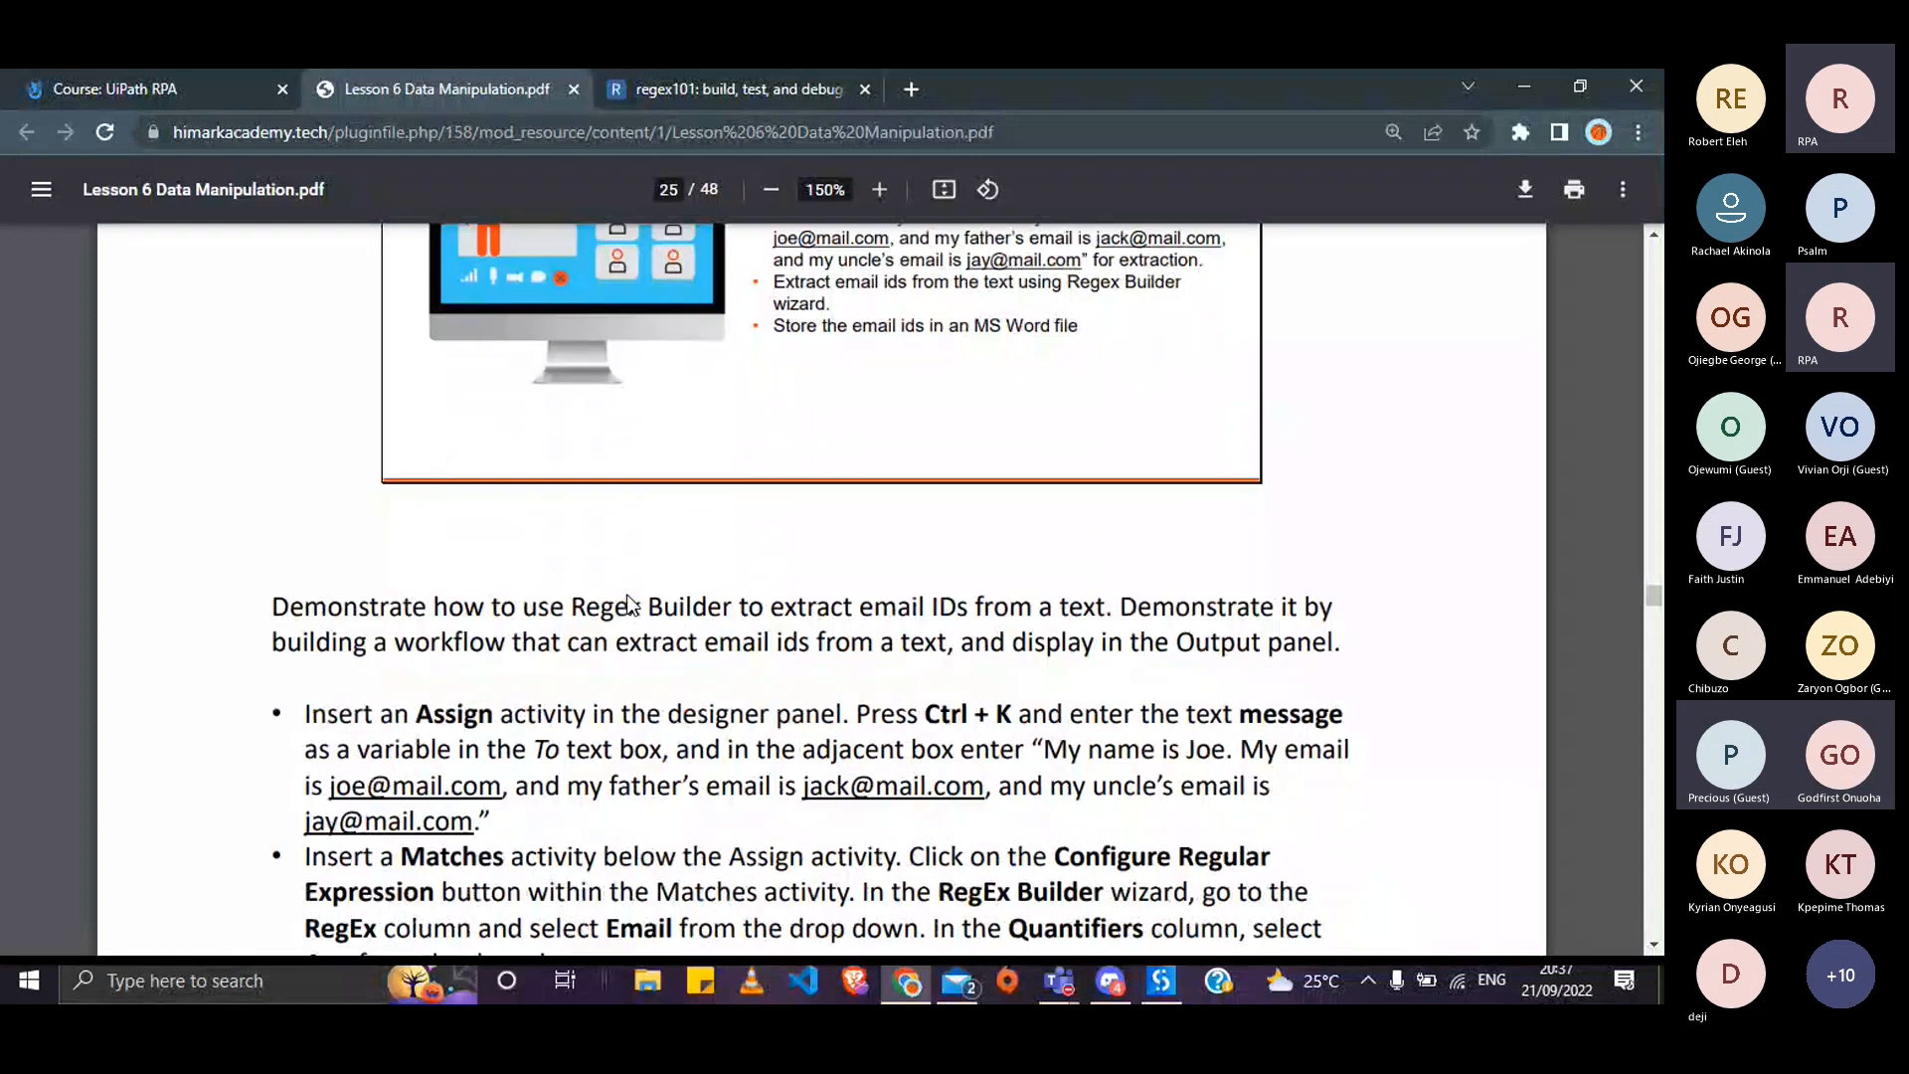
scroll(628, 602, down, 1)
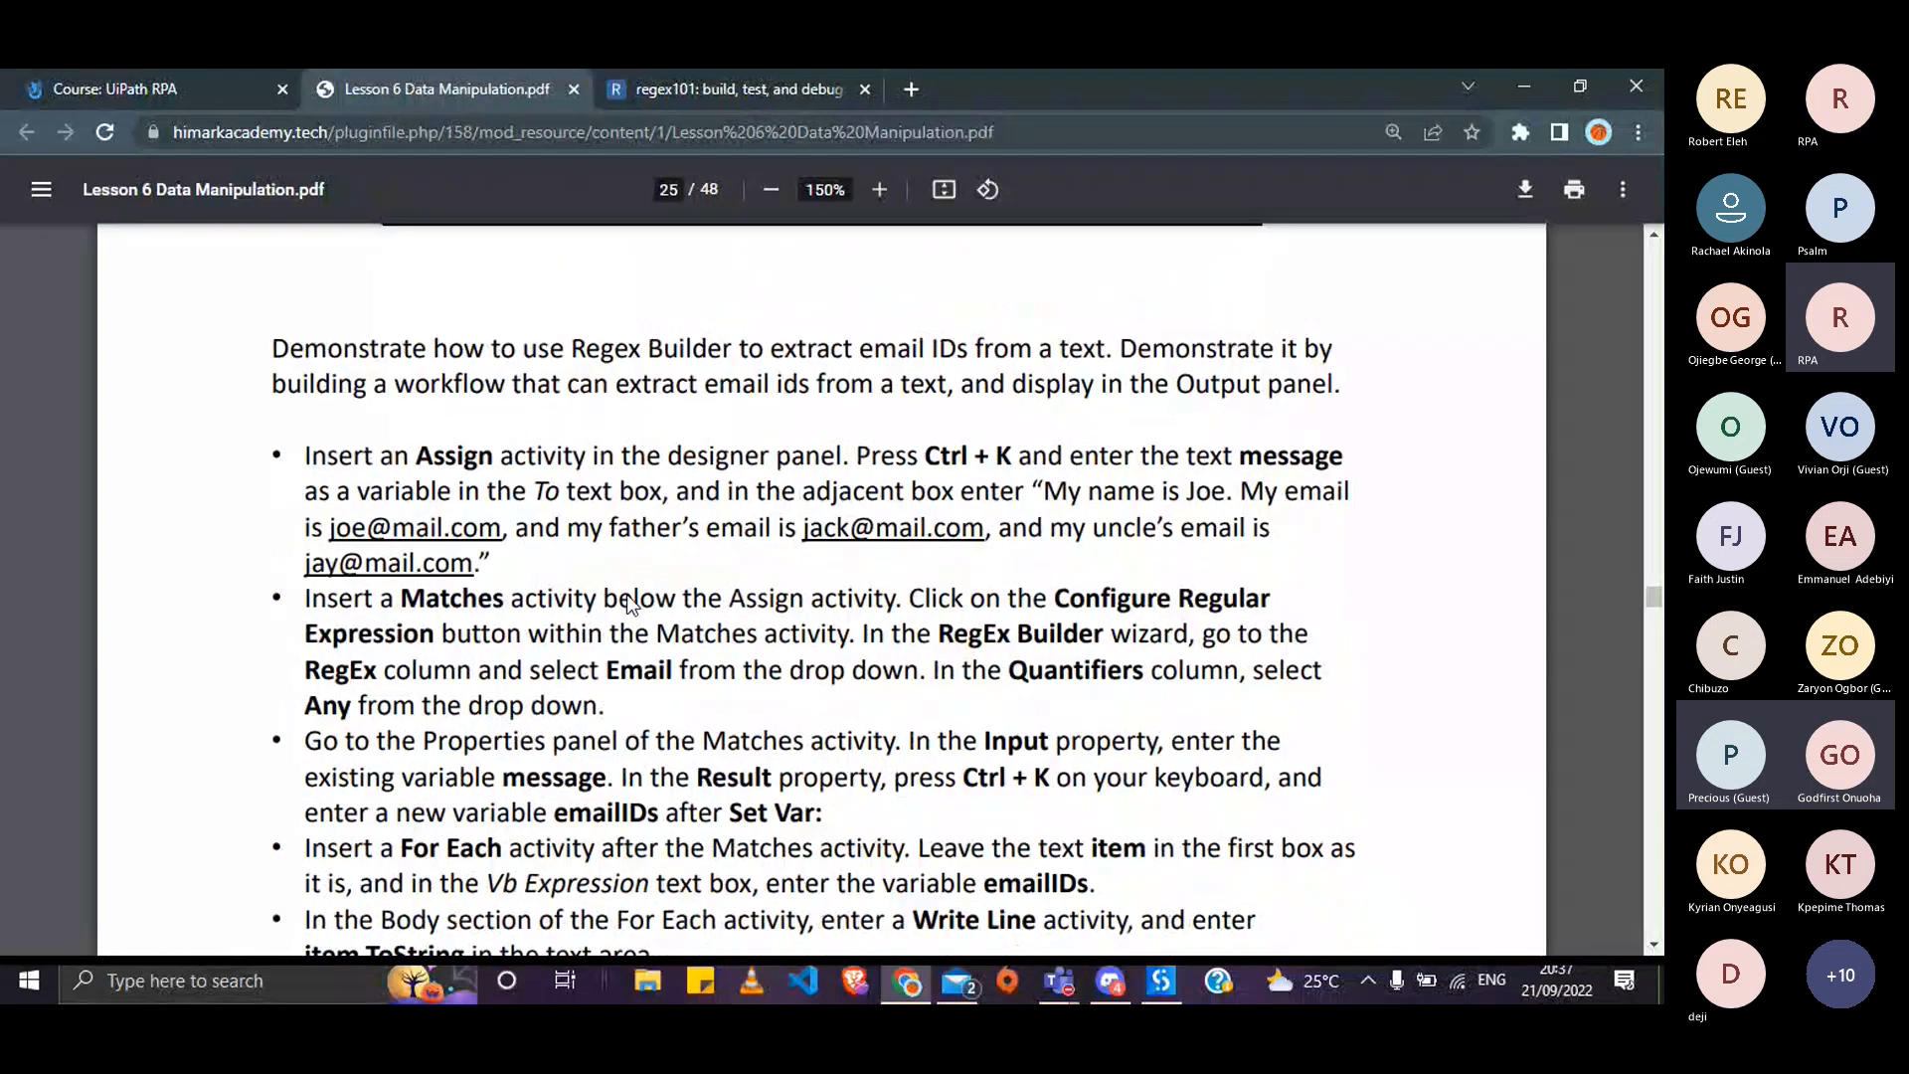
scroll(627, 594, down, 2)
scroll(628, 600, up, 2)
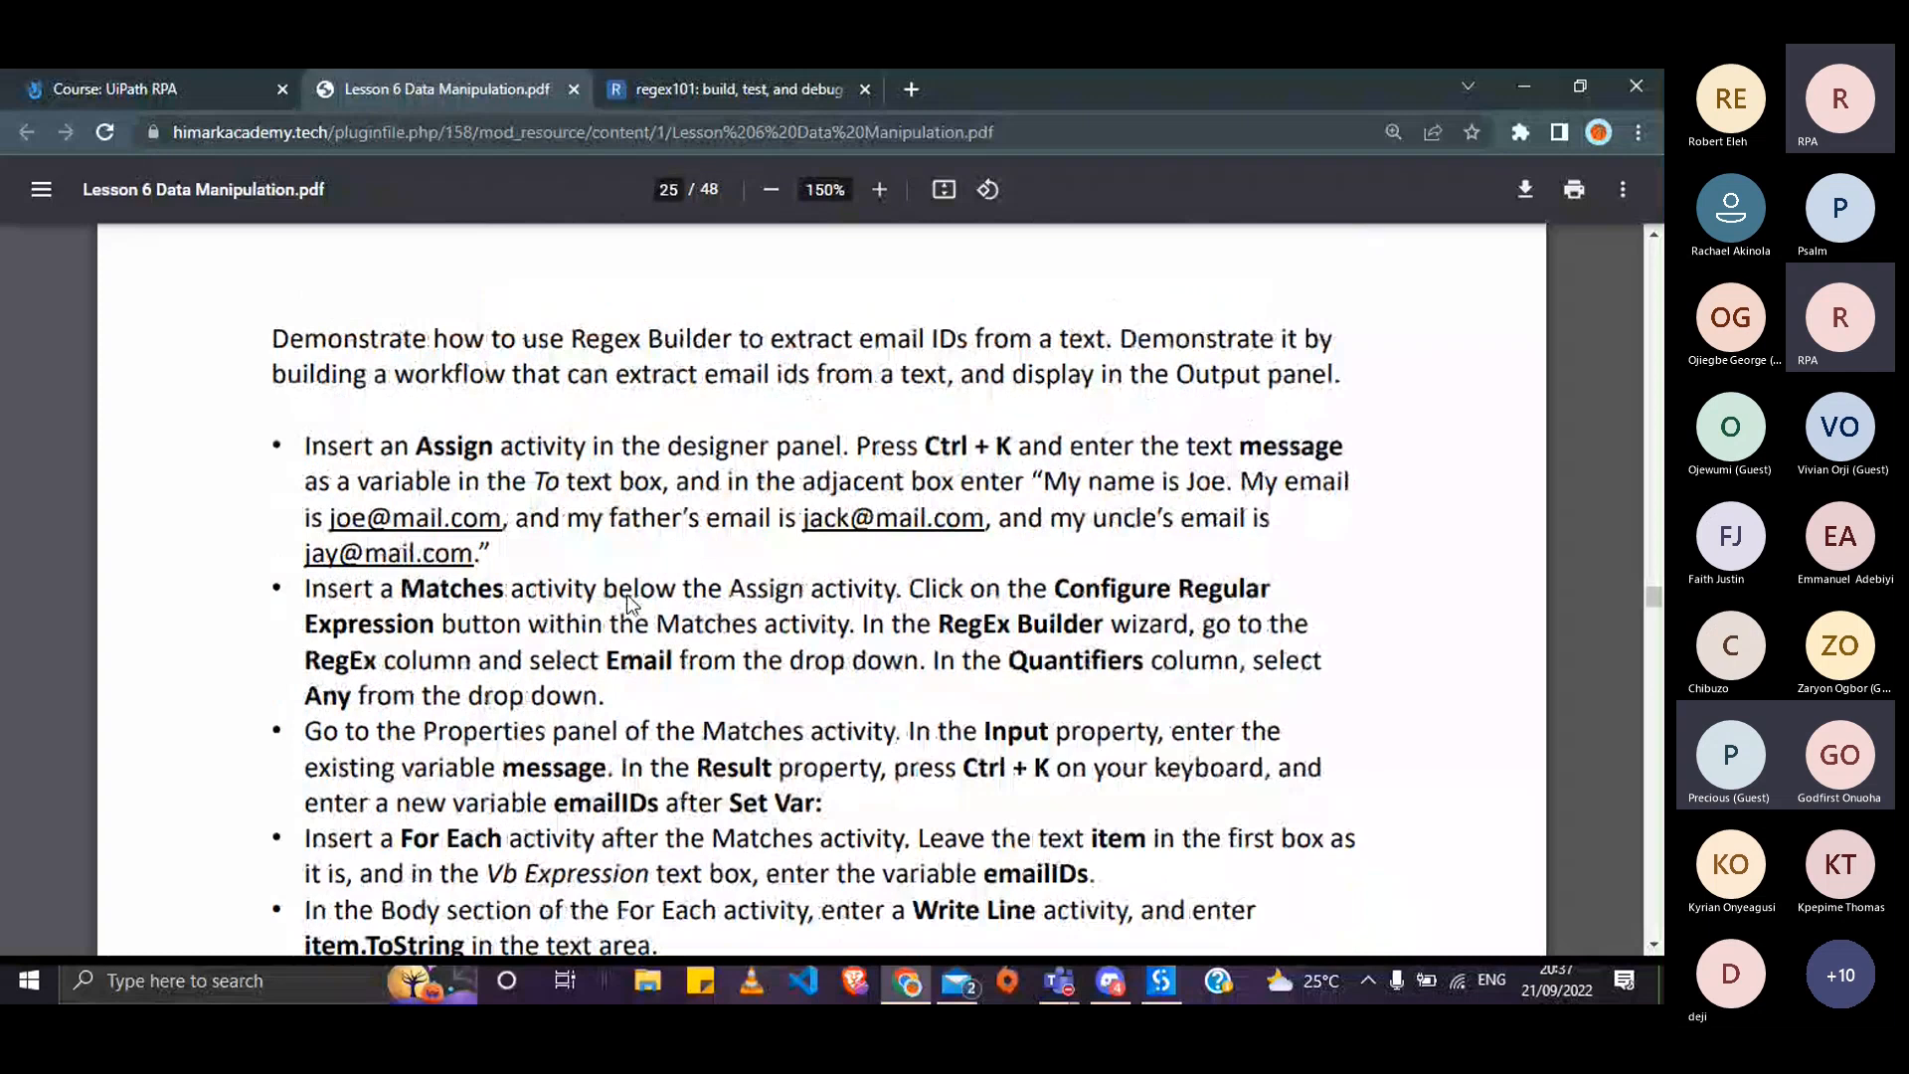
scroll(626, 599, up, 3)
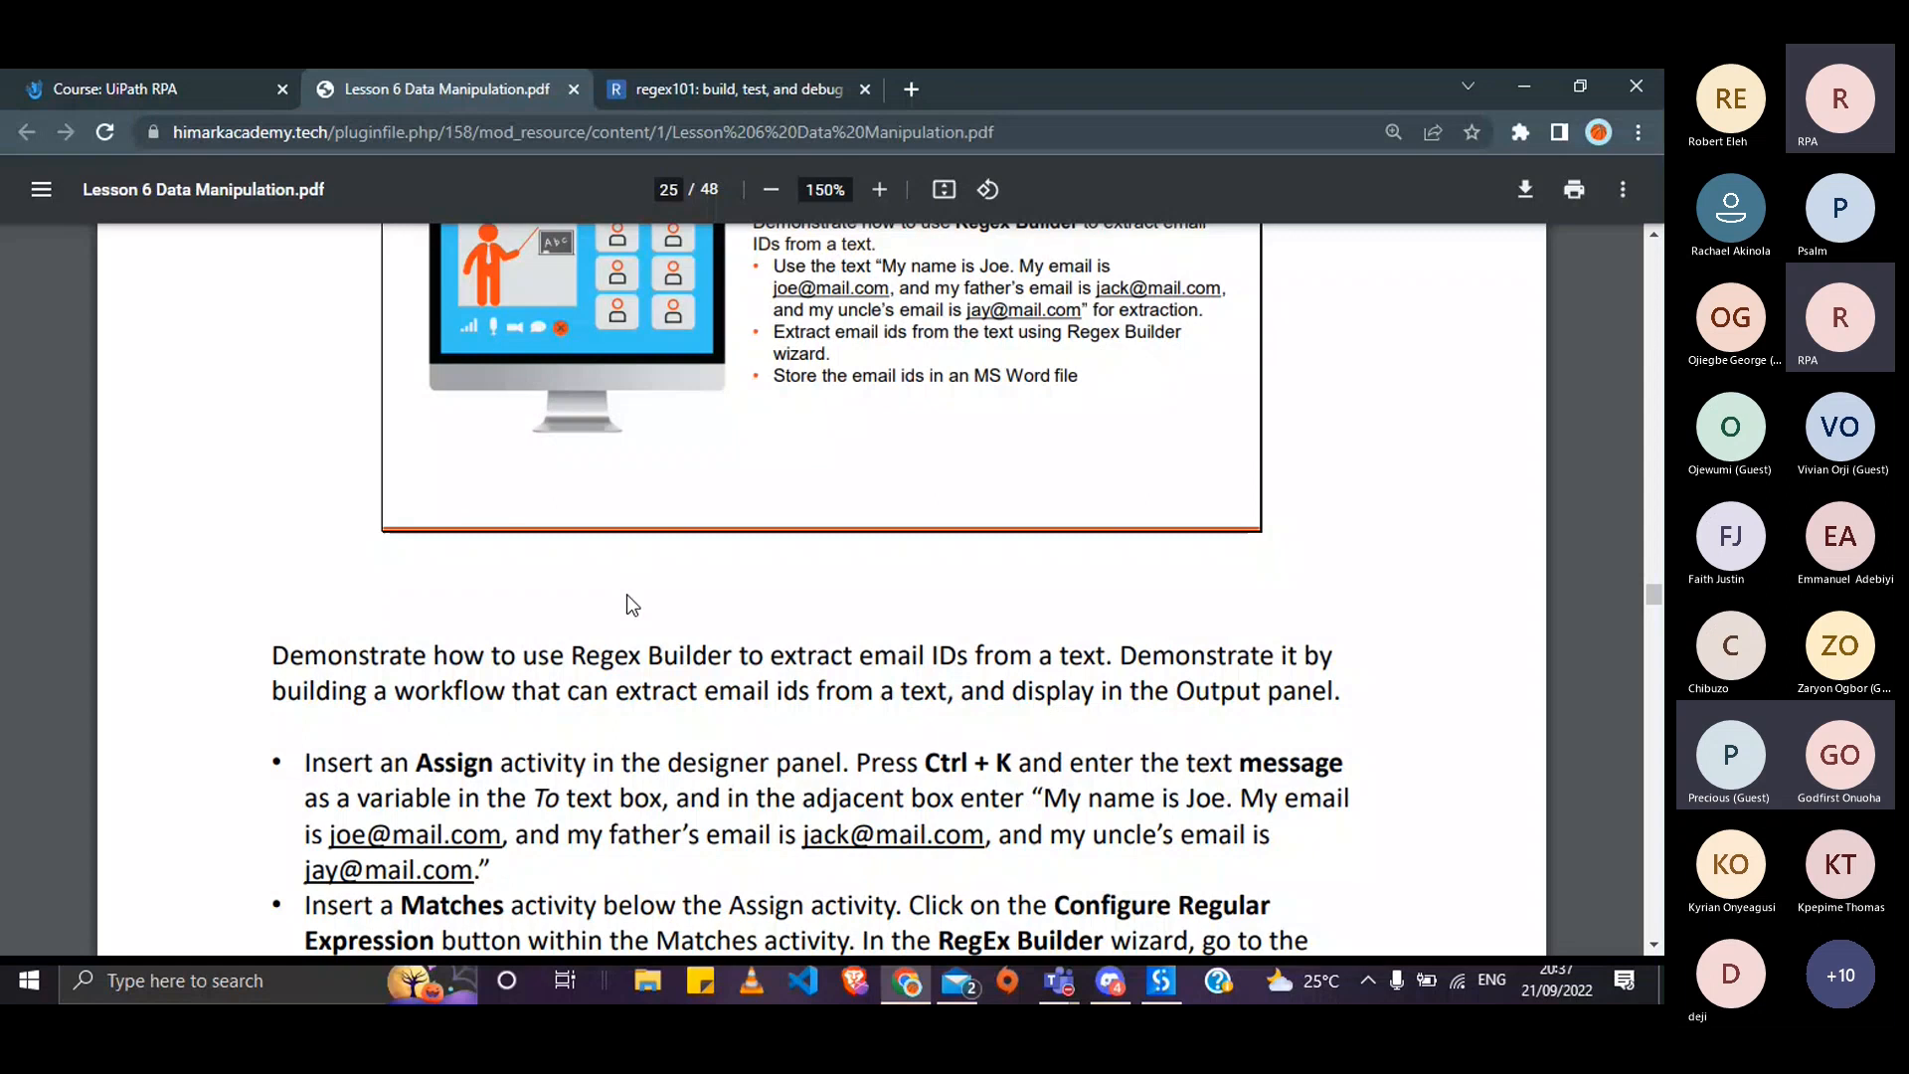
scroll(627, 602, up, 1)
scroll(628, 603, up, 2)
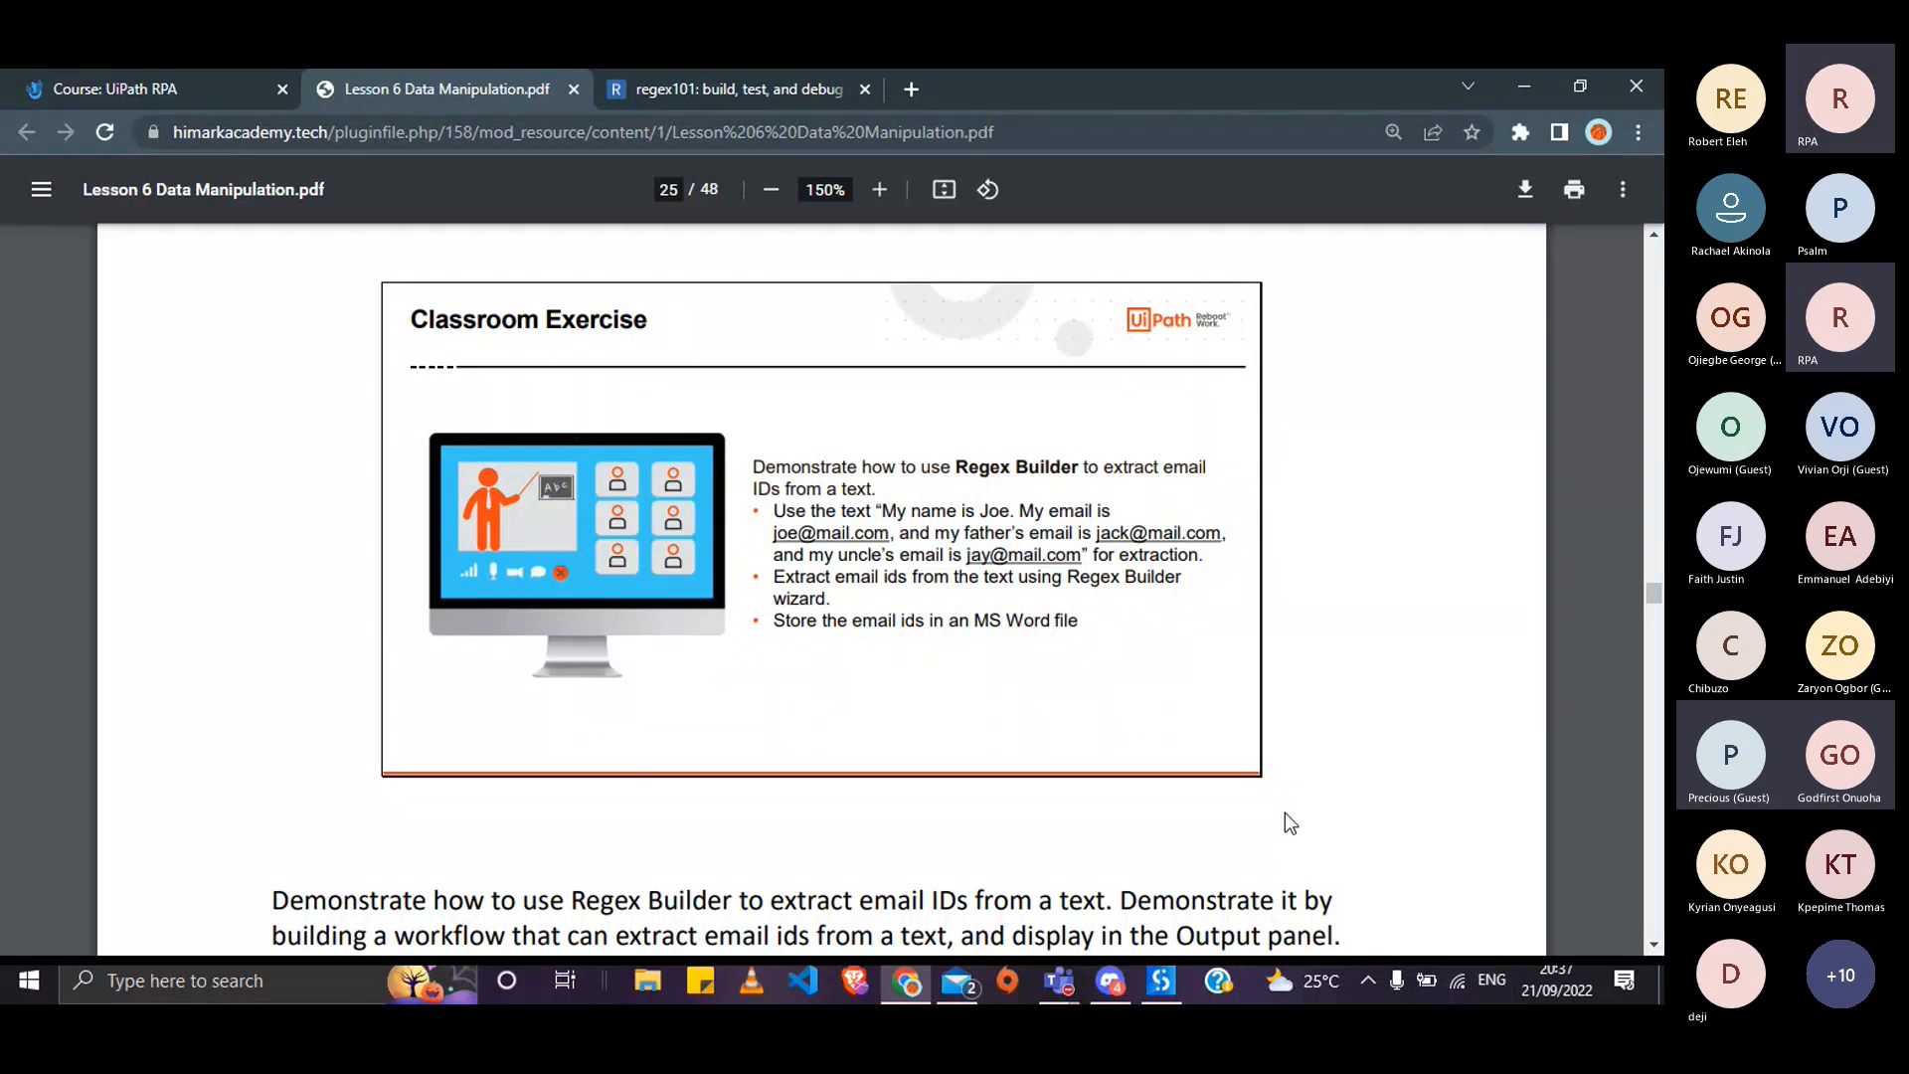
scroll(1285, 814, down, 1)
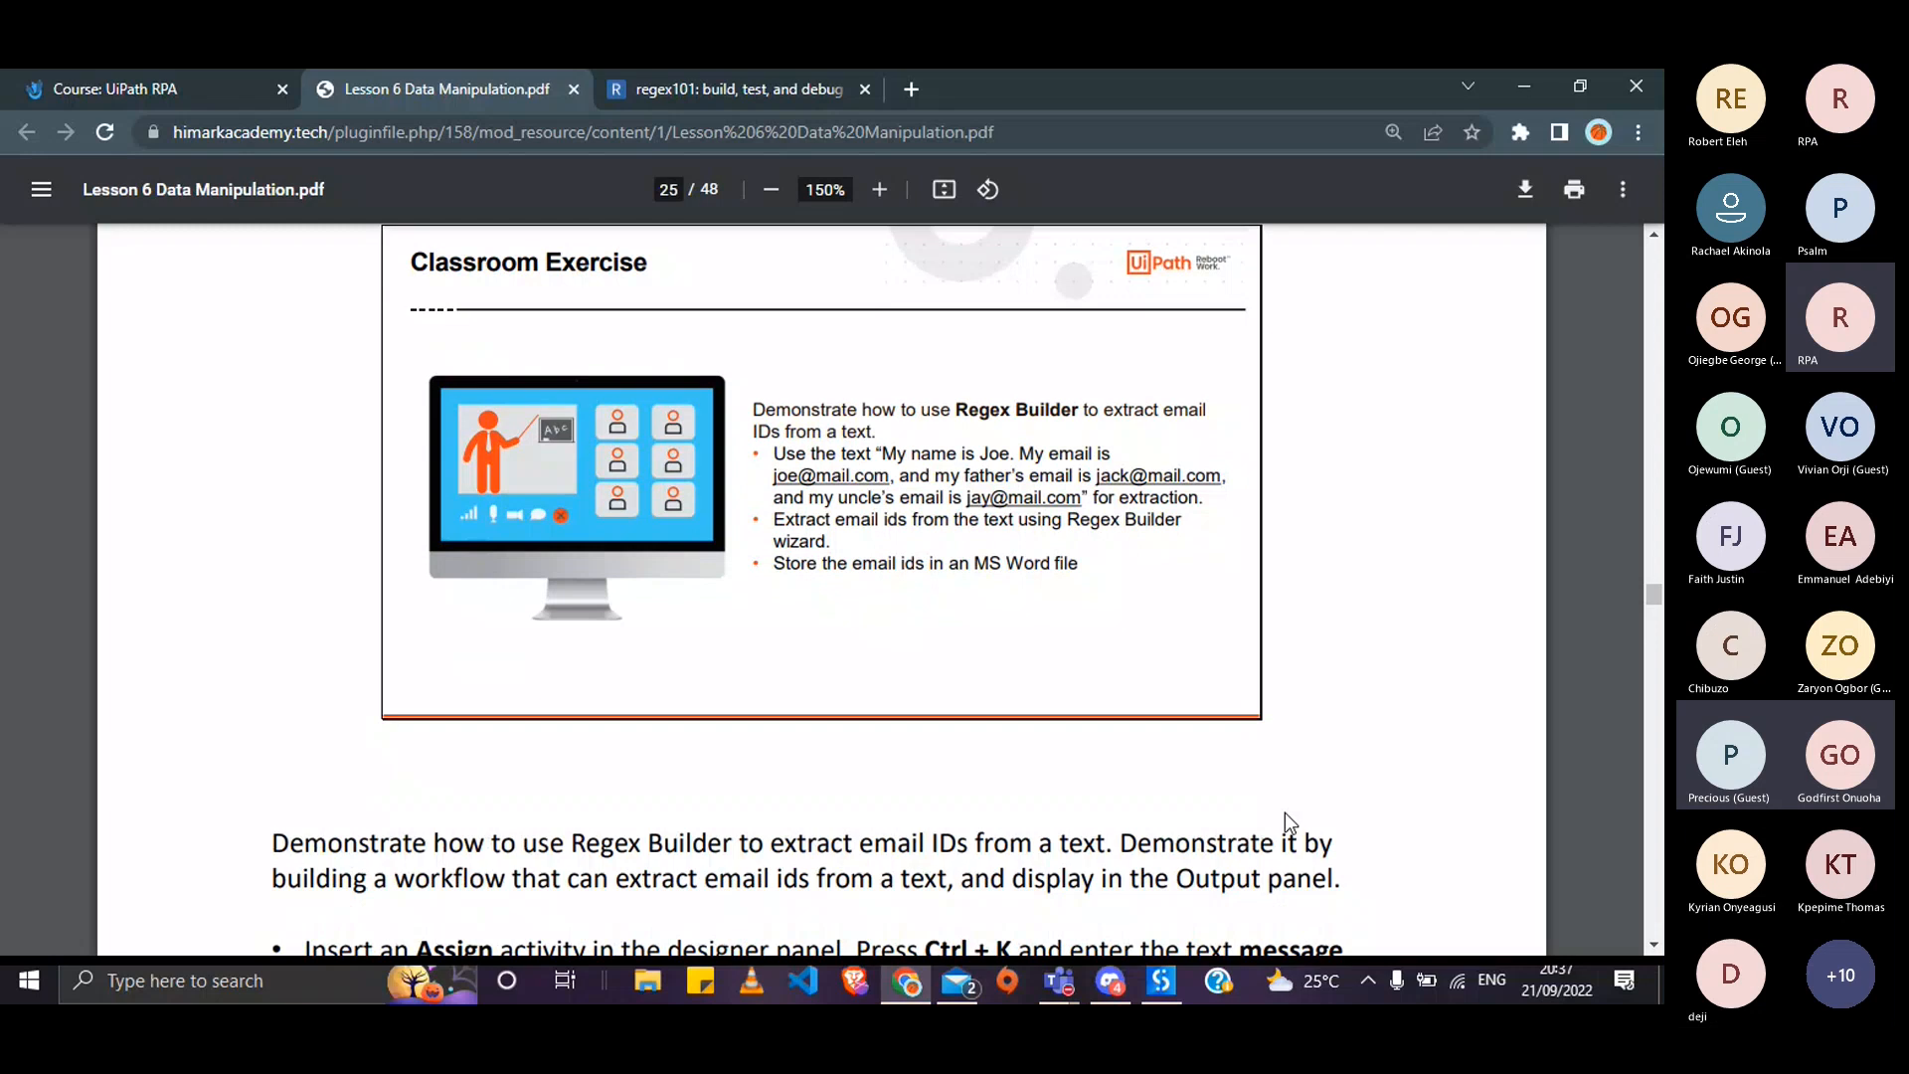
scroll(1285, 813, down, 5)
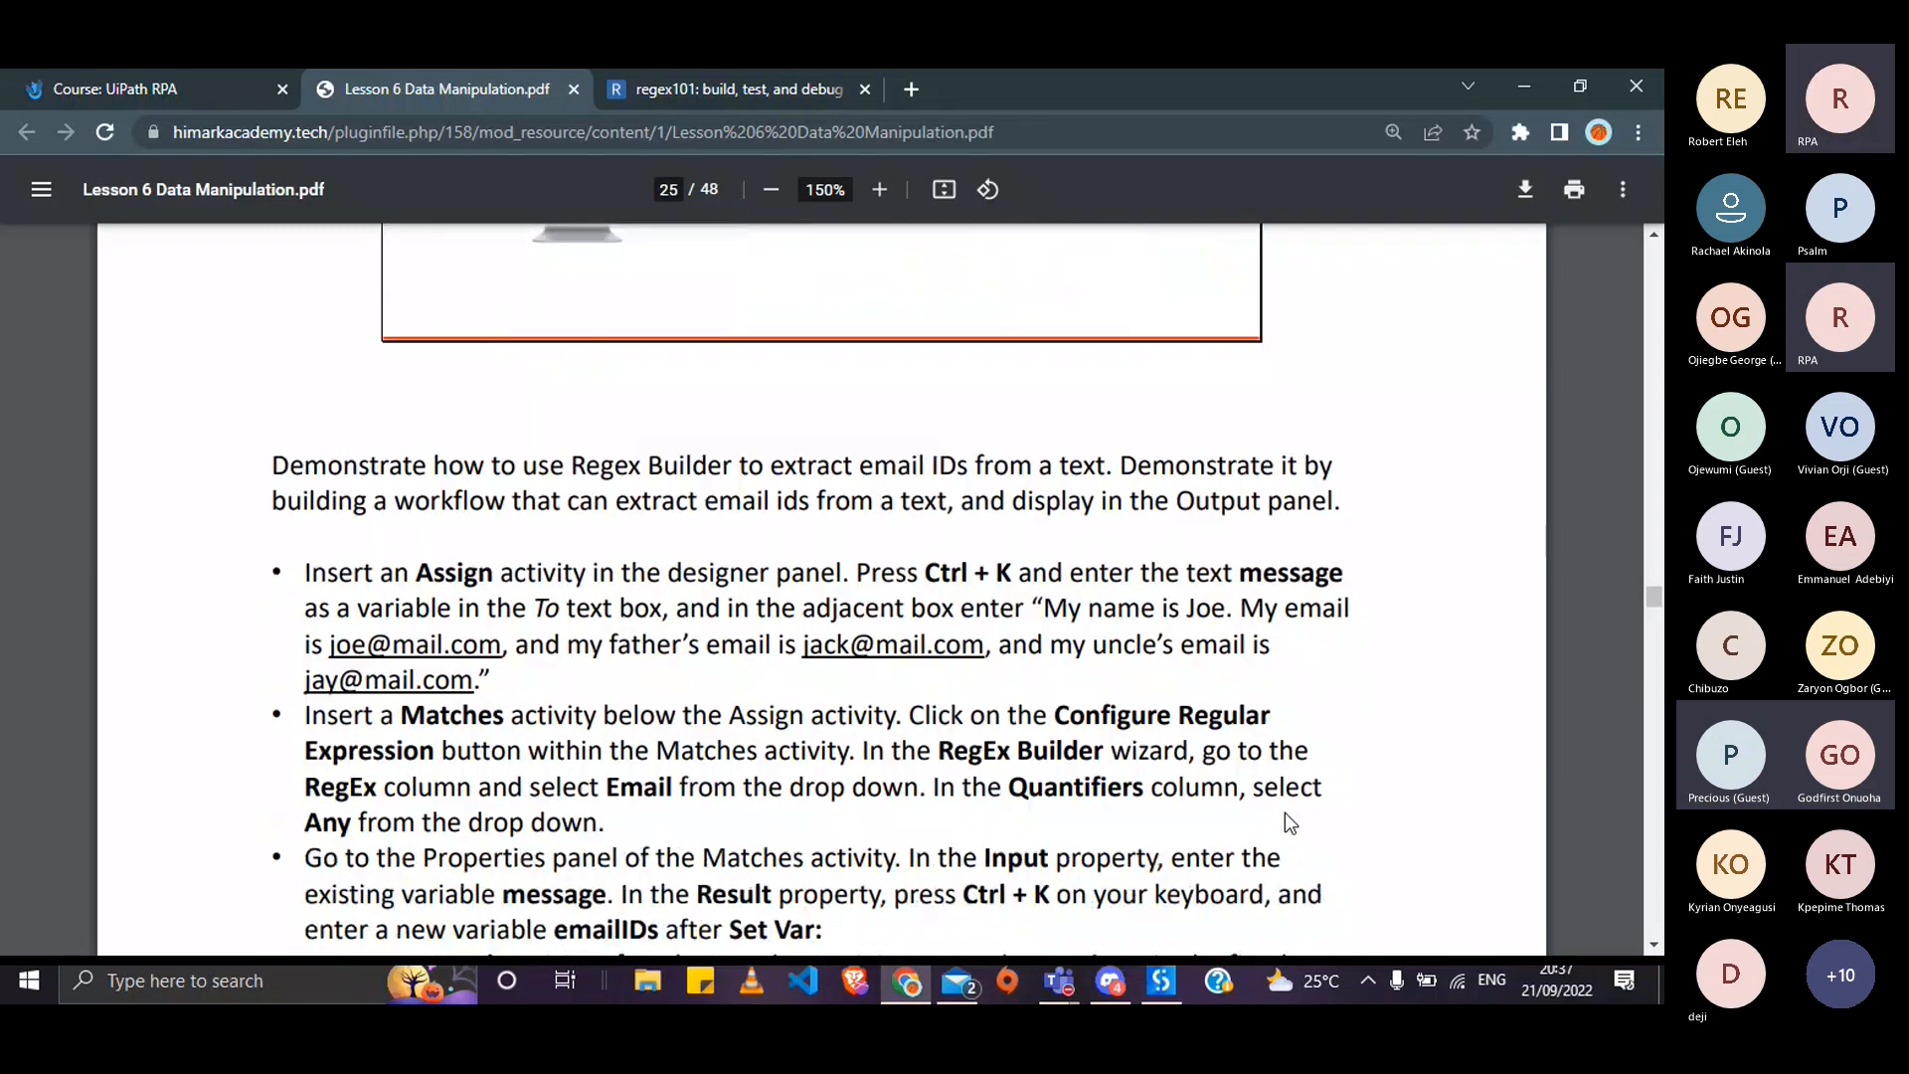
scroll(1285, 814, down, 2)
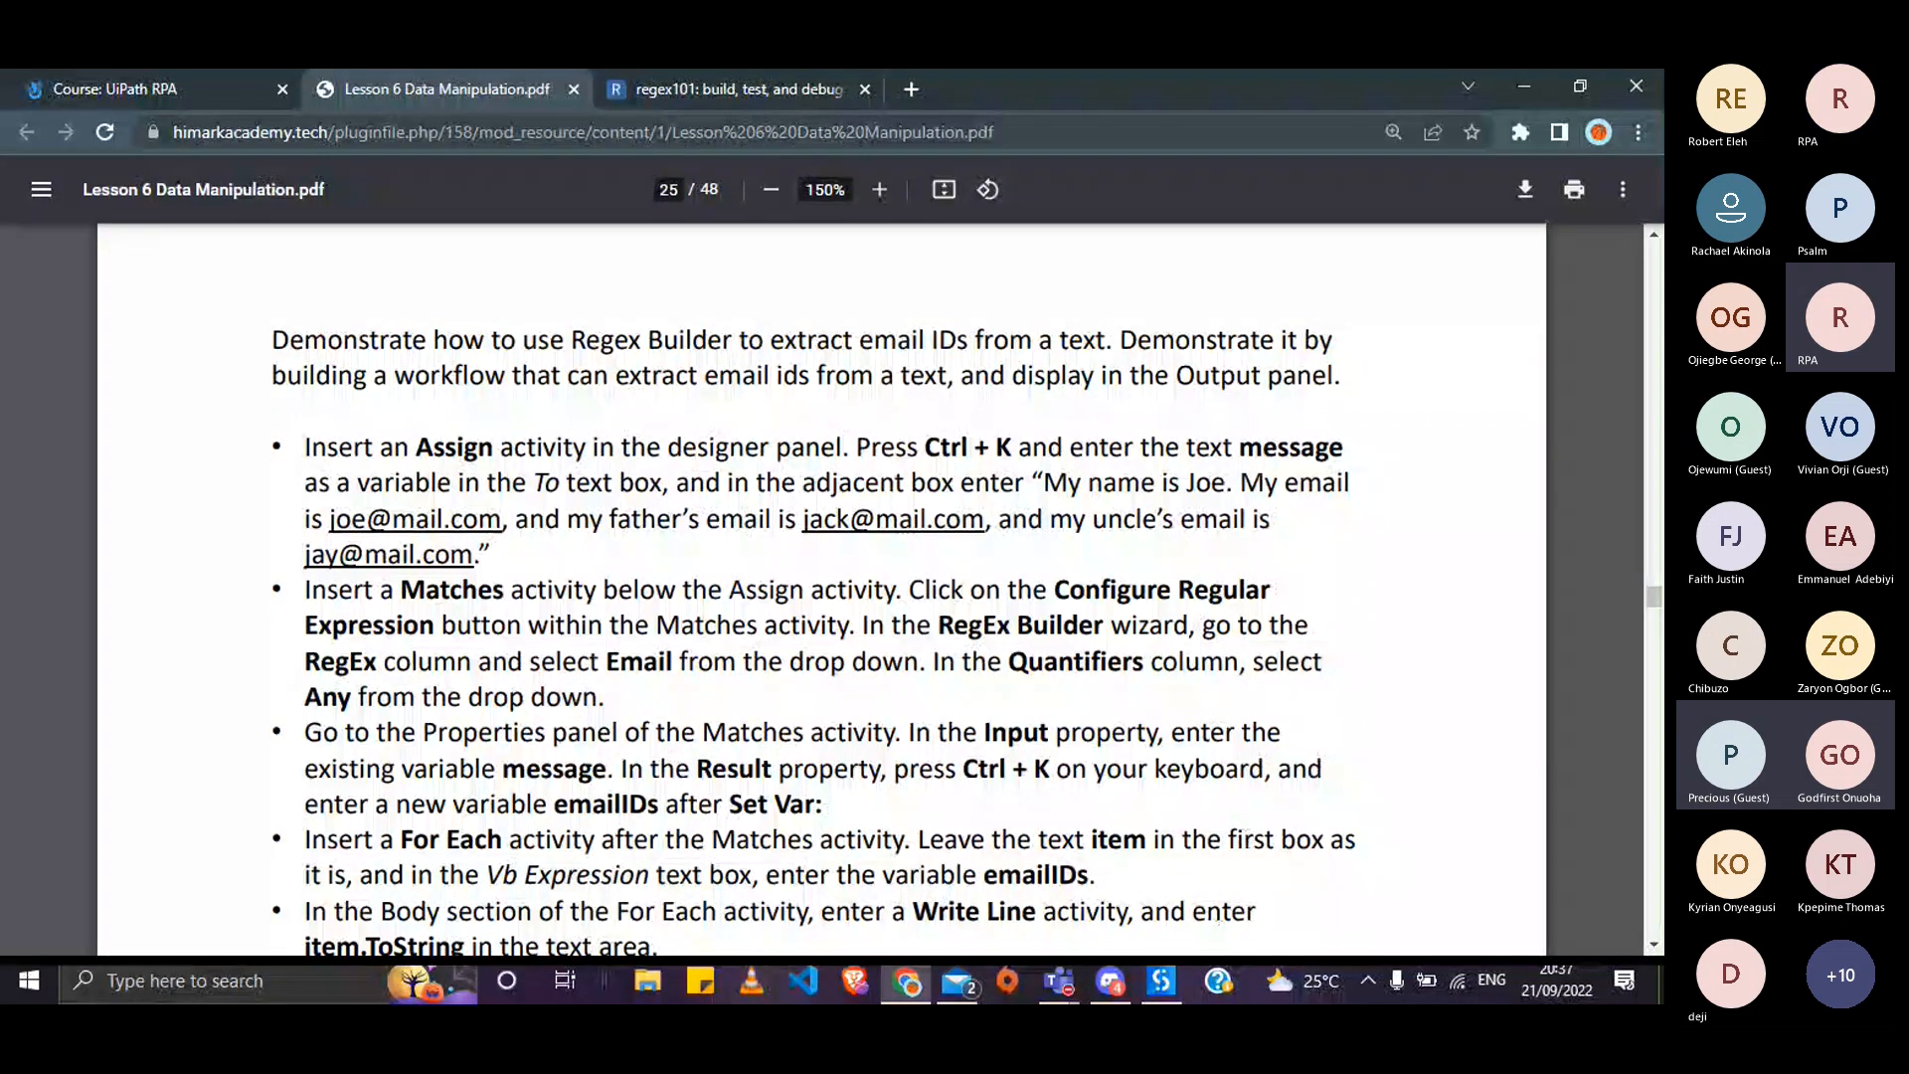
- Discard the unfinished regex setup and delete the Replace activity from the sequence
click(1161, 981)
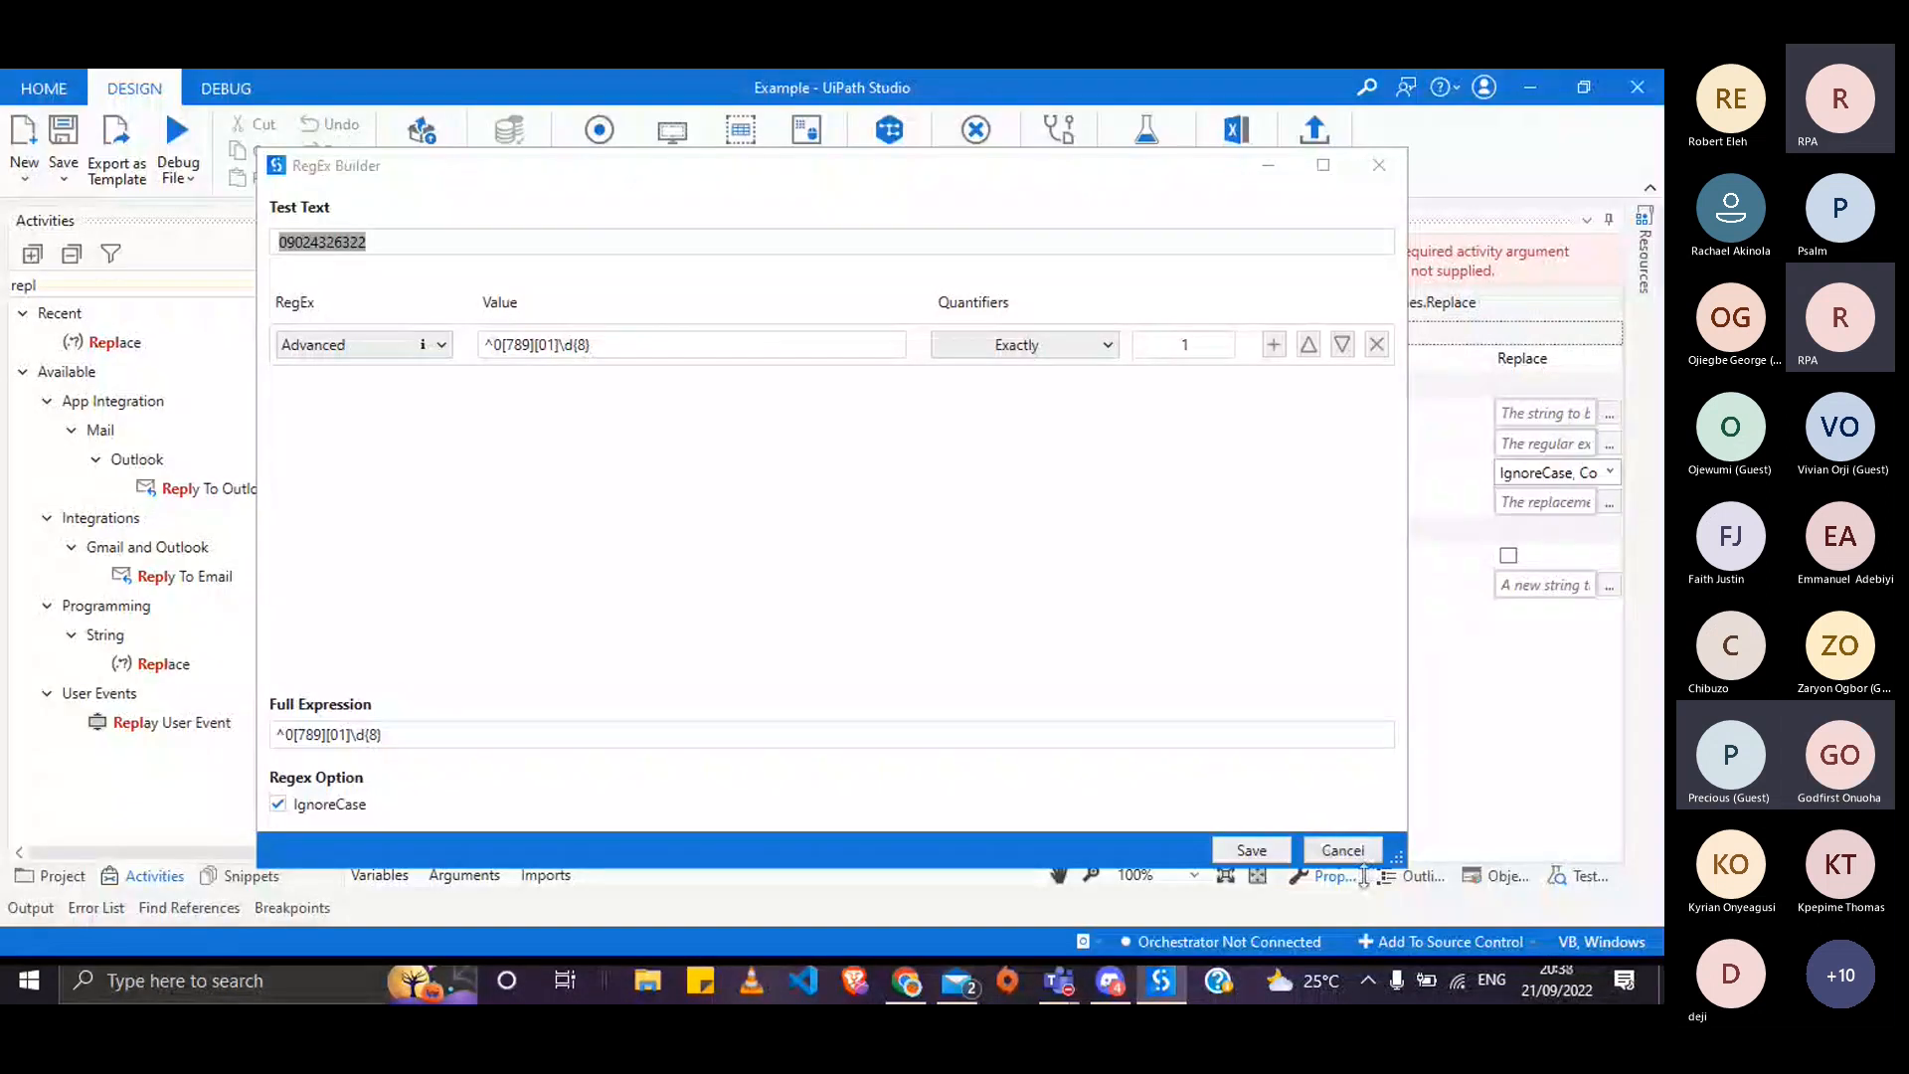
click(1343, 851)
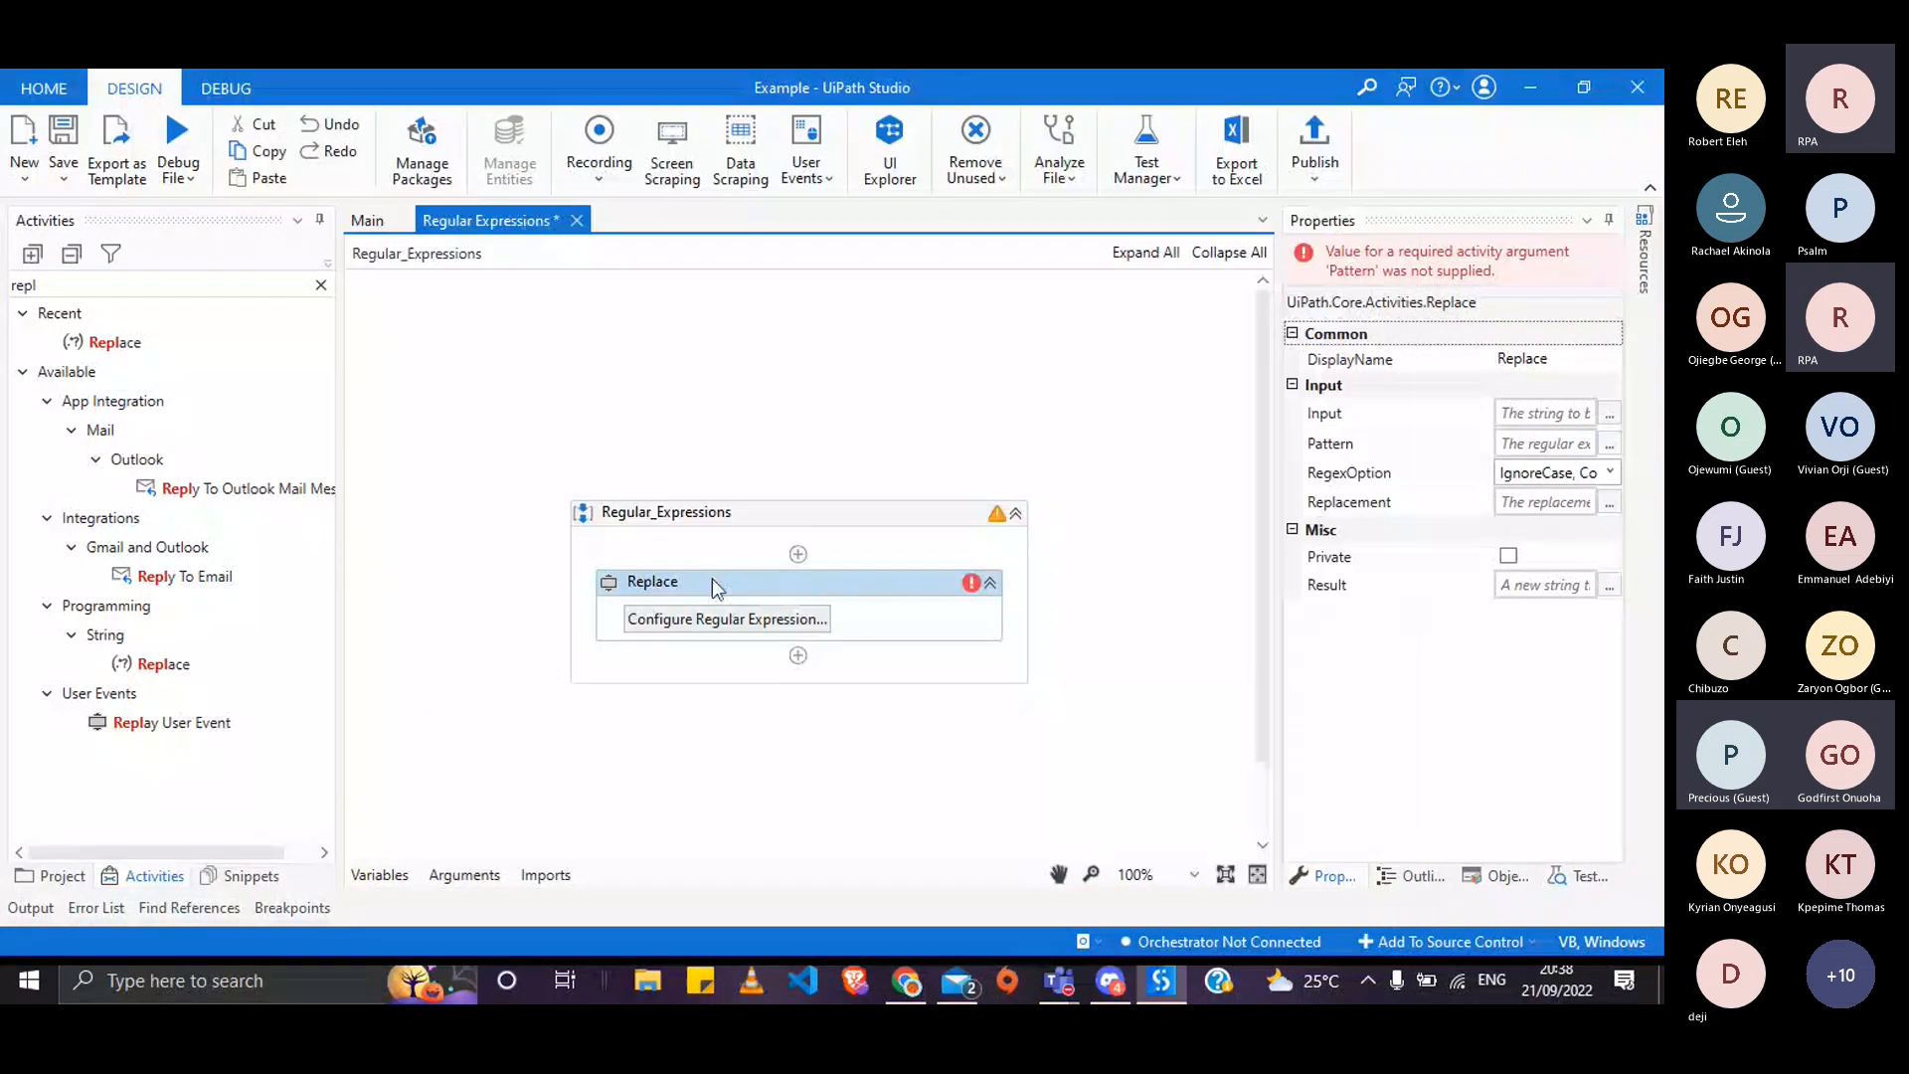
key(Delete)
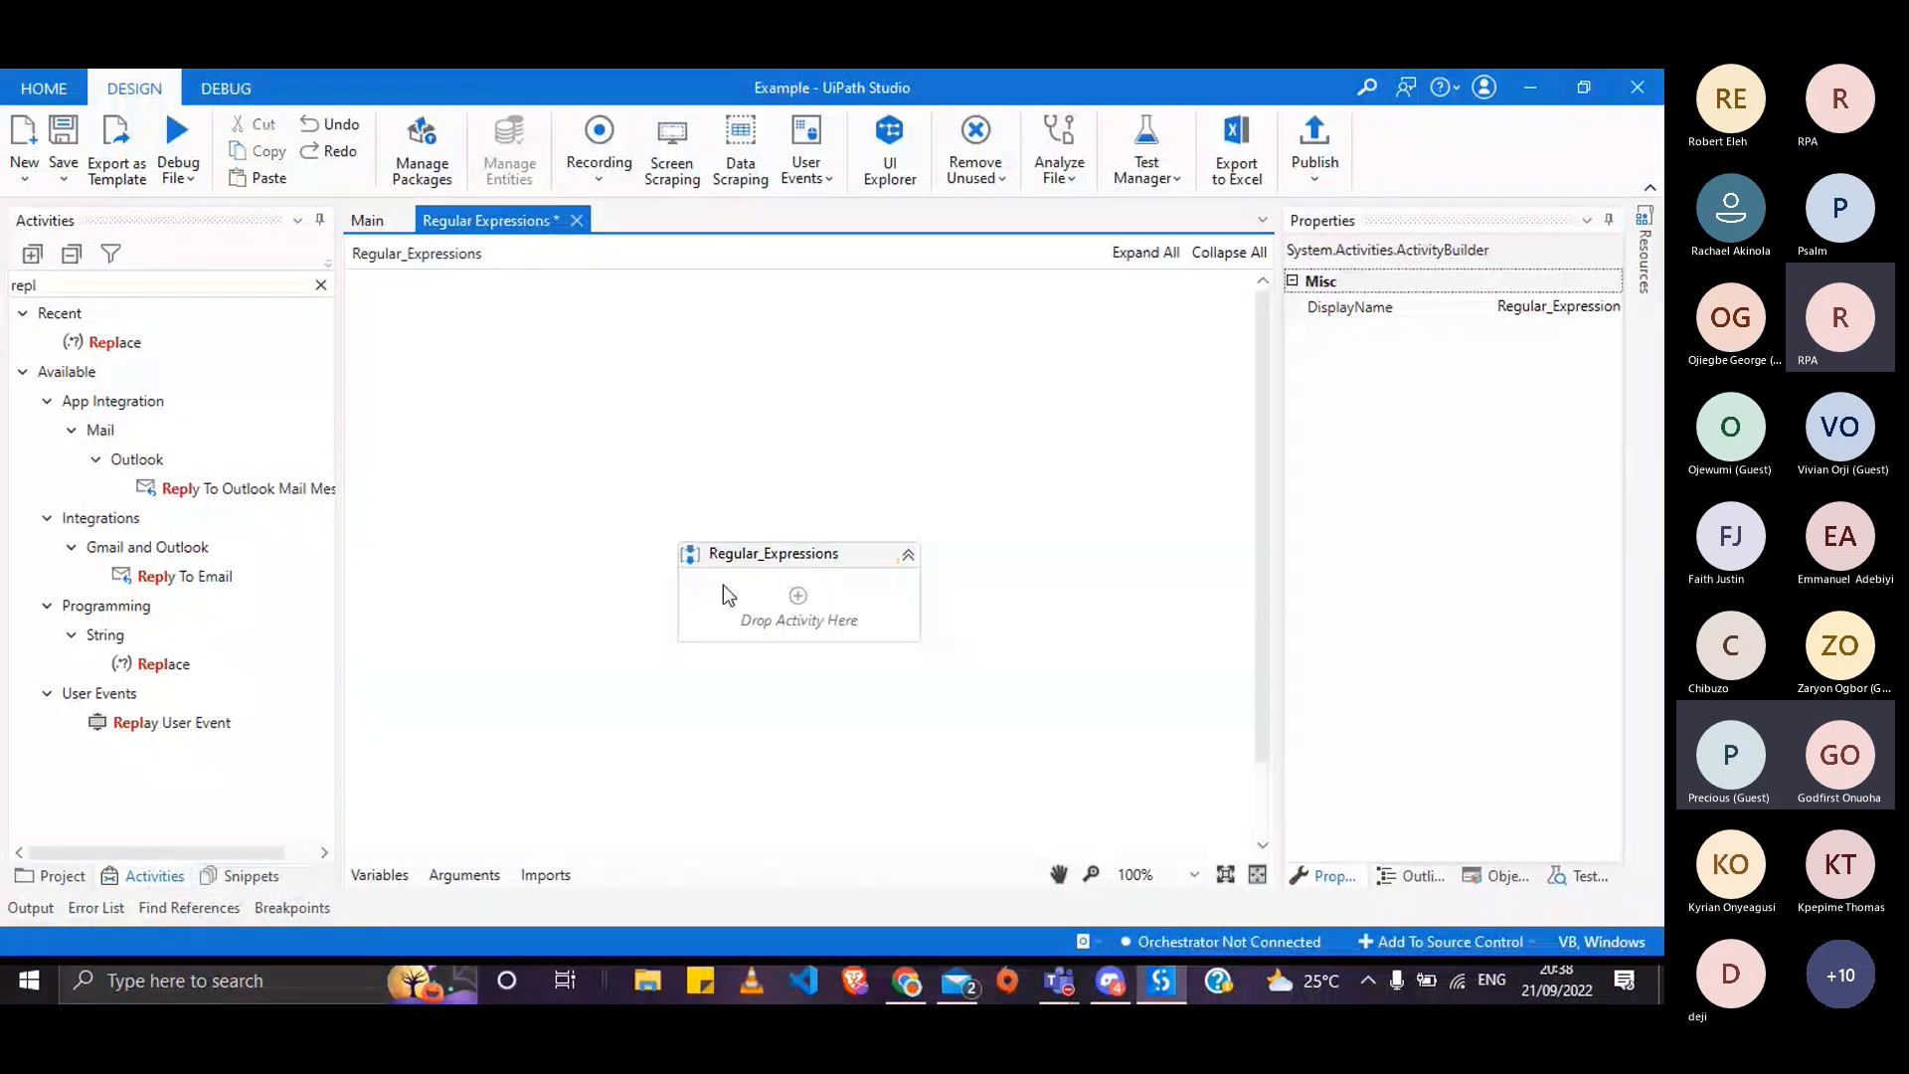
- Add an Assign activity targeting a new variable named message
click(797, 596)
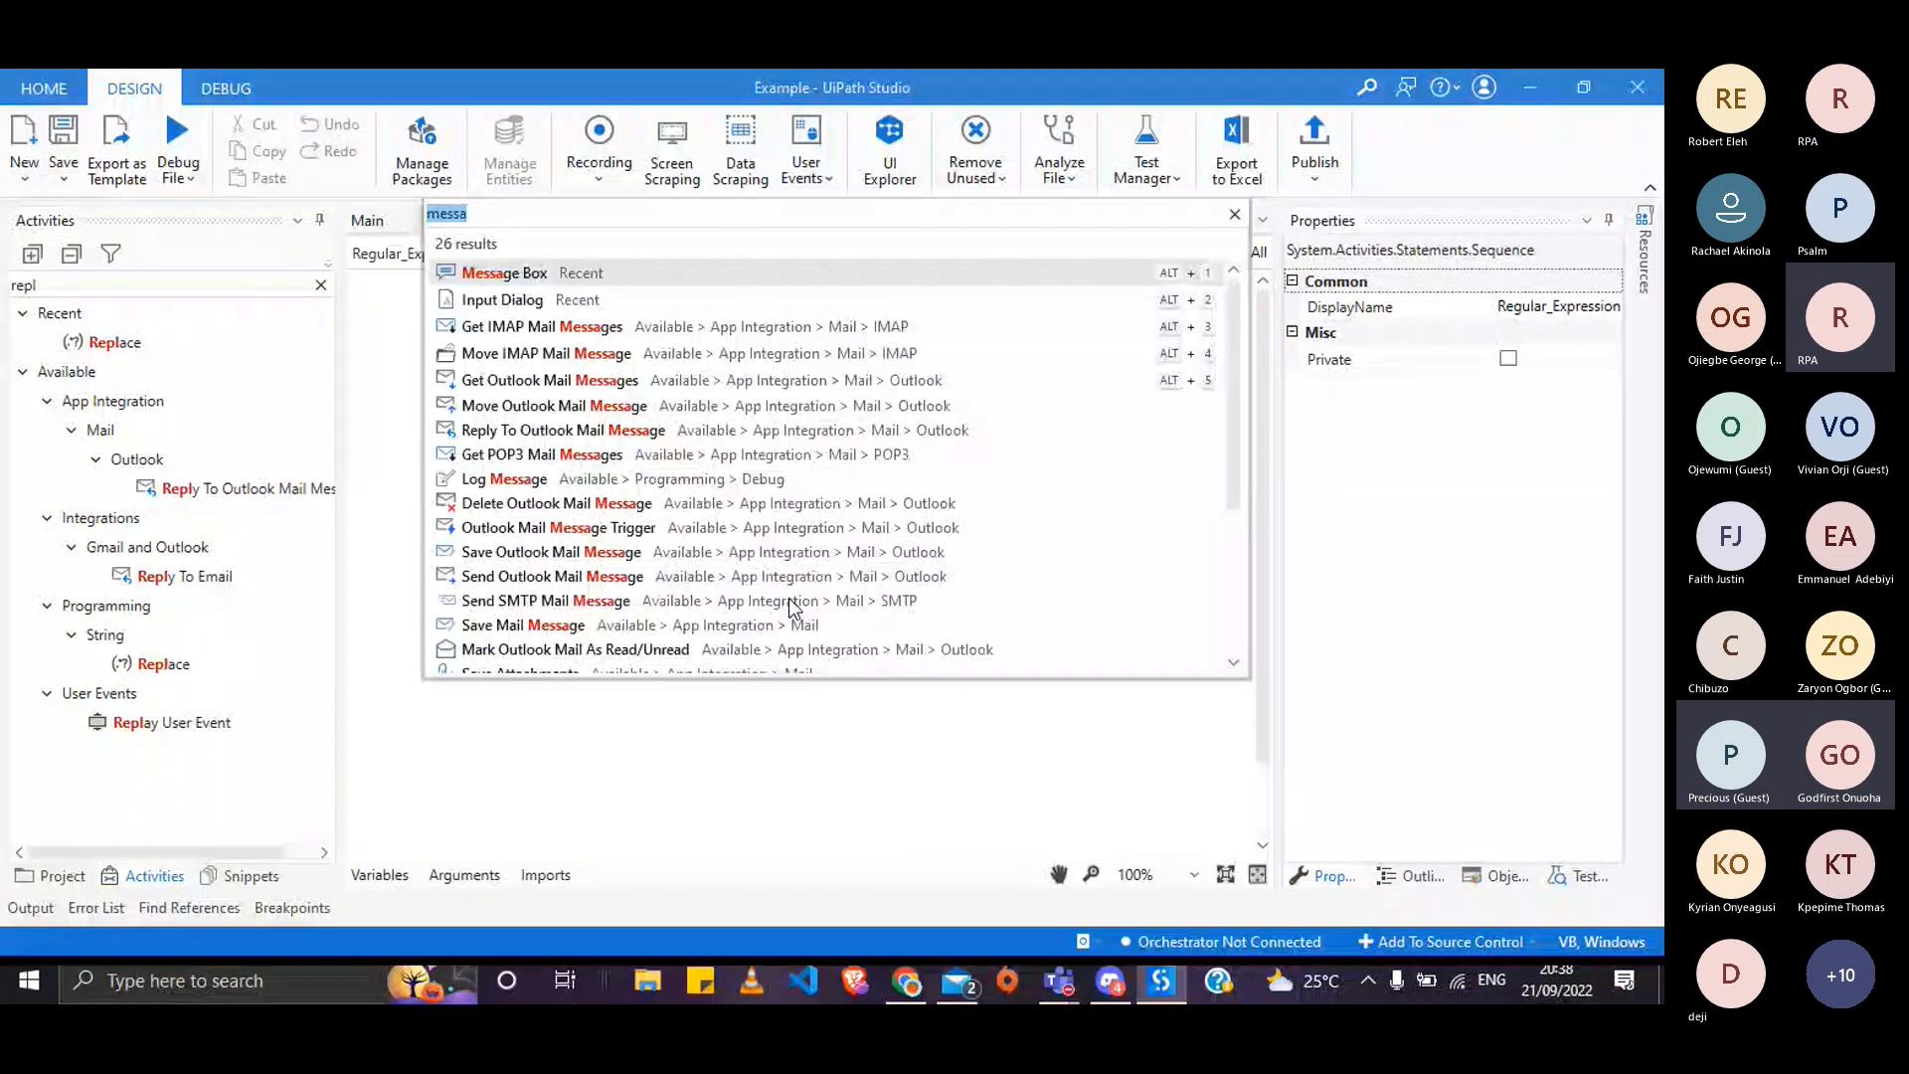
text(assign)
key(Return)
click(748, 621)
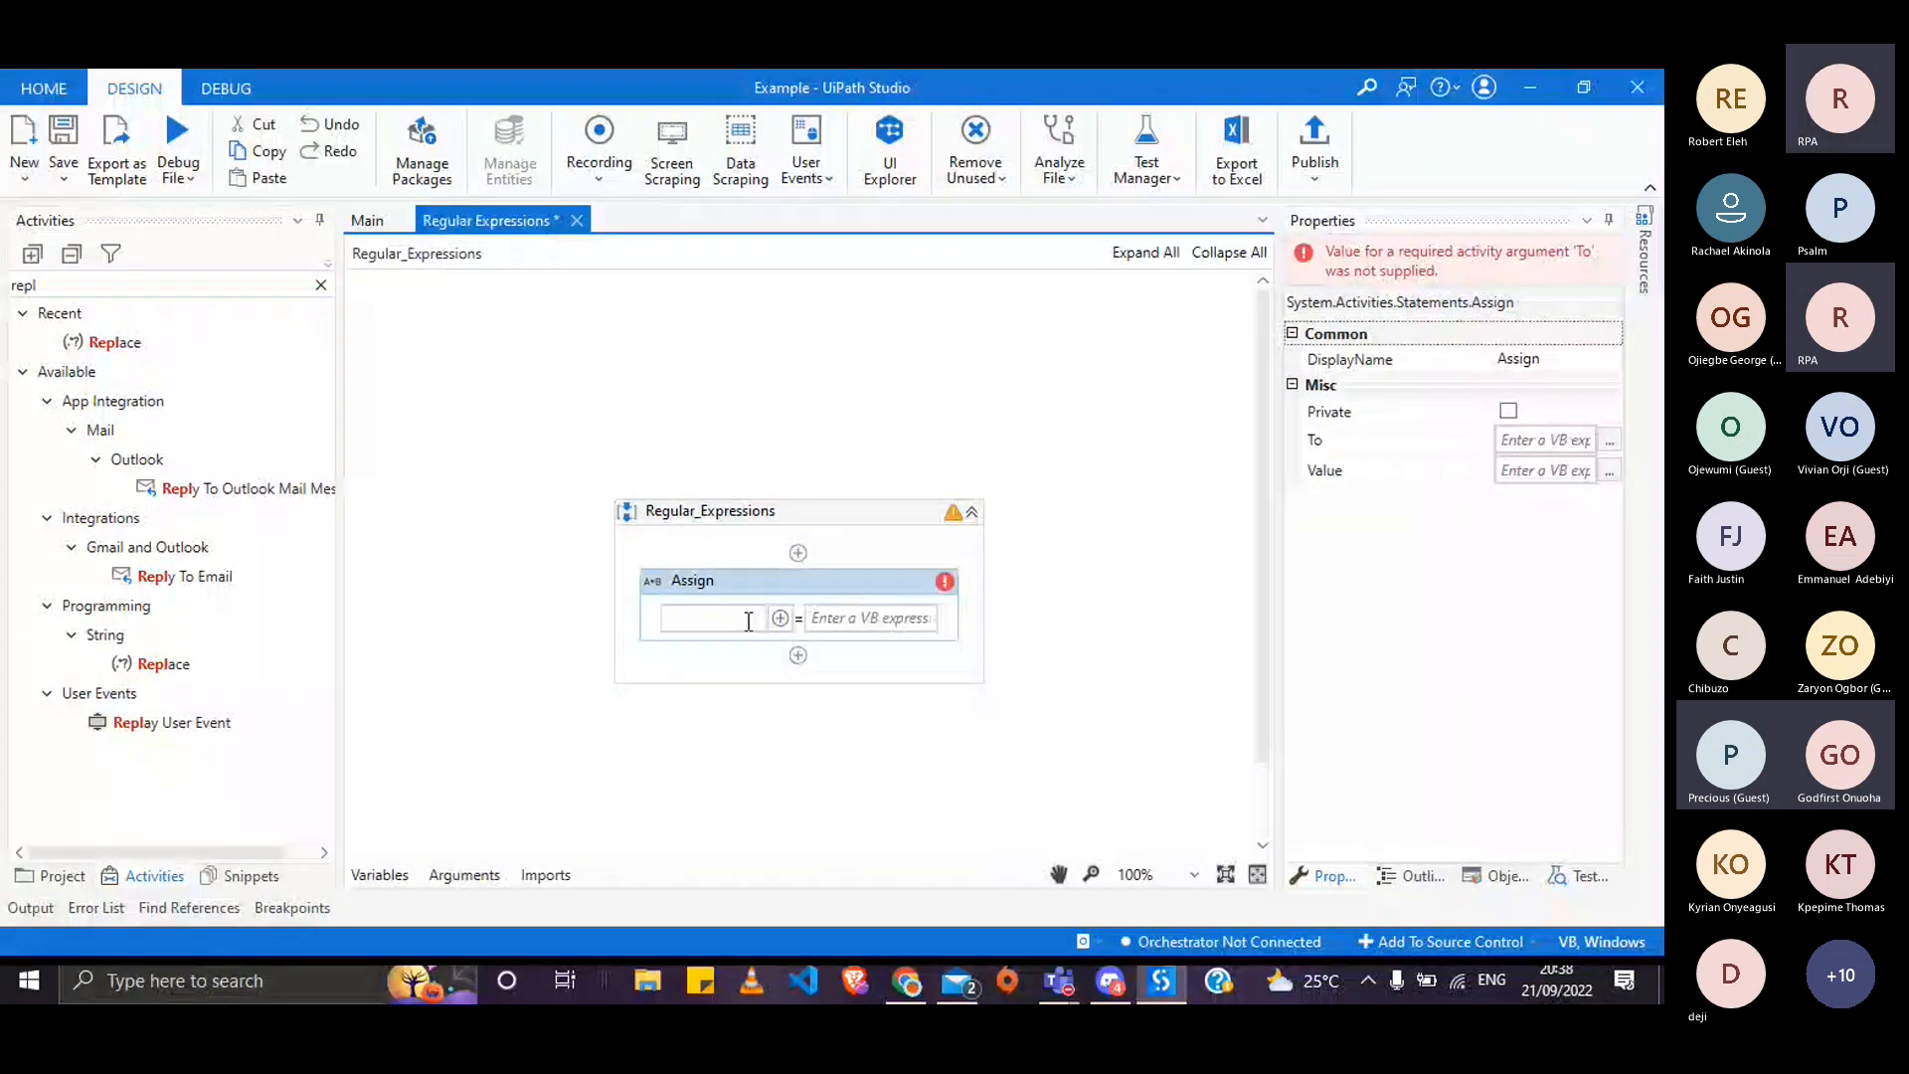
key(ctrl+k)
text(messag)
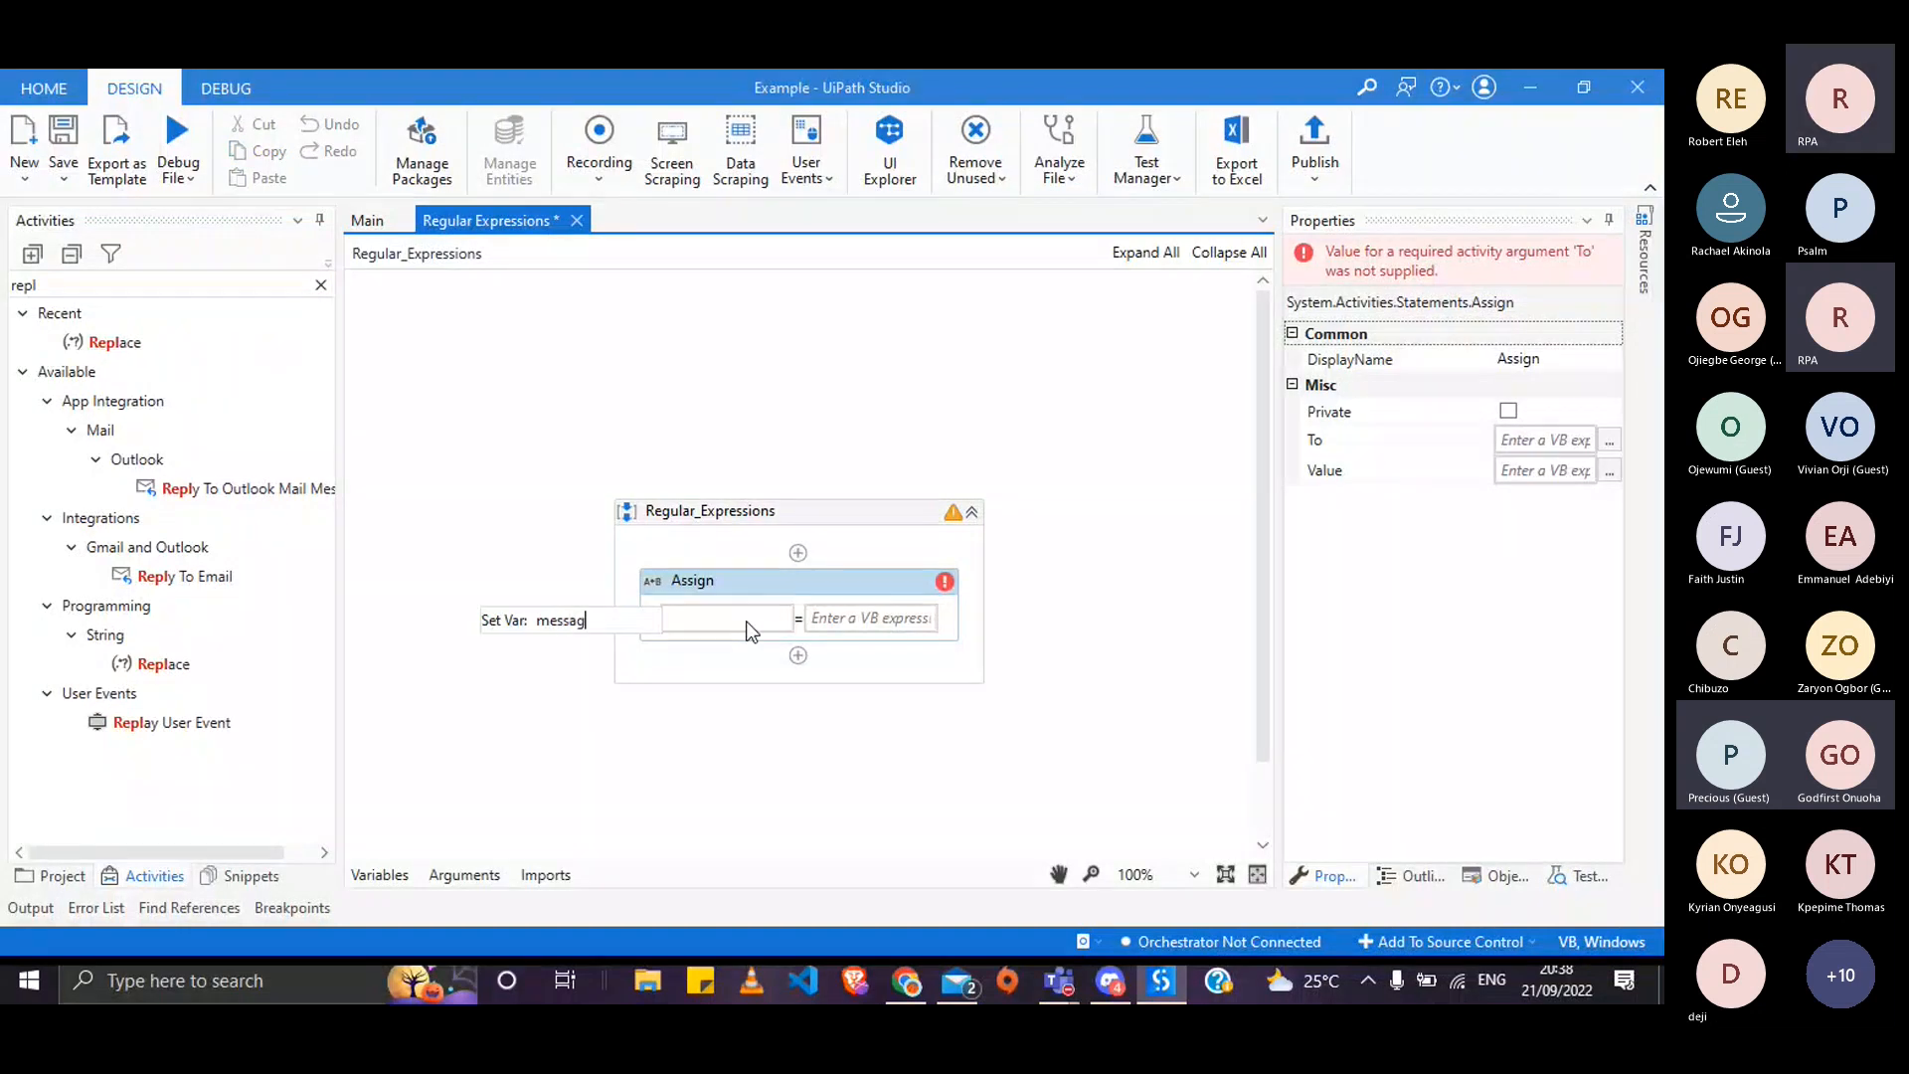
text(e)
key(Return)
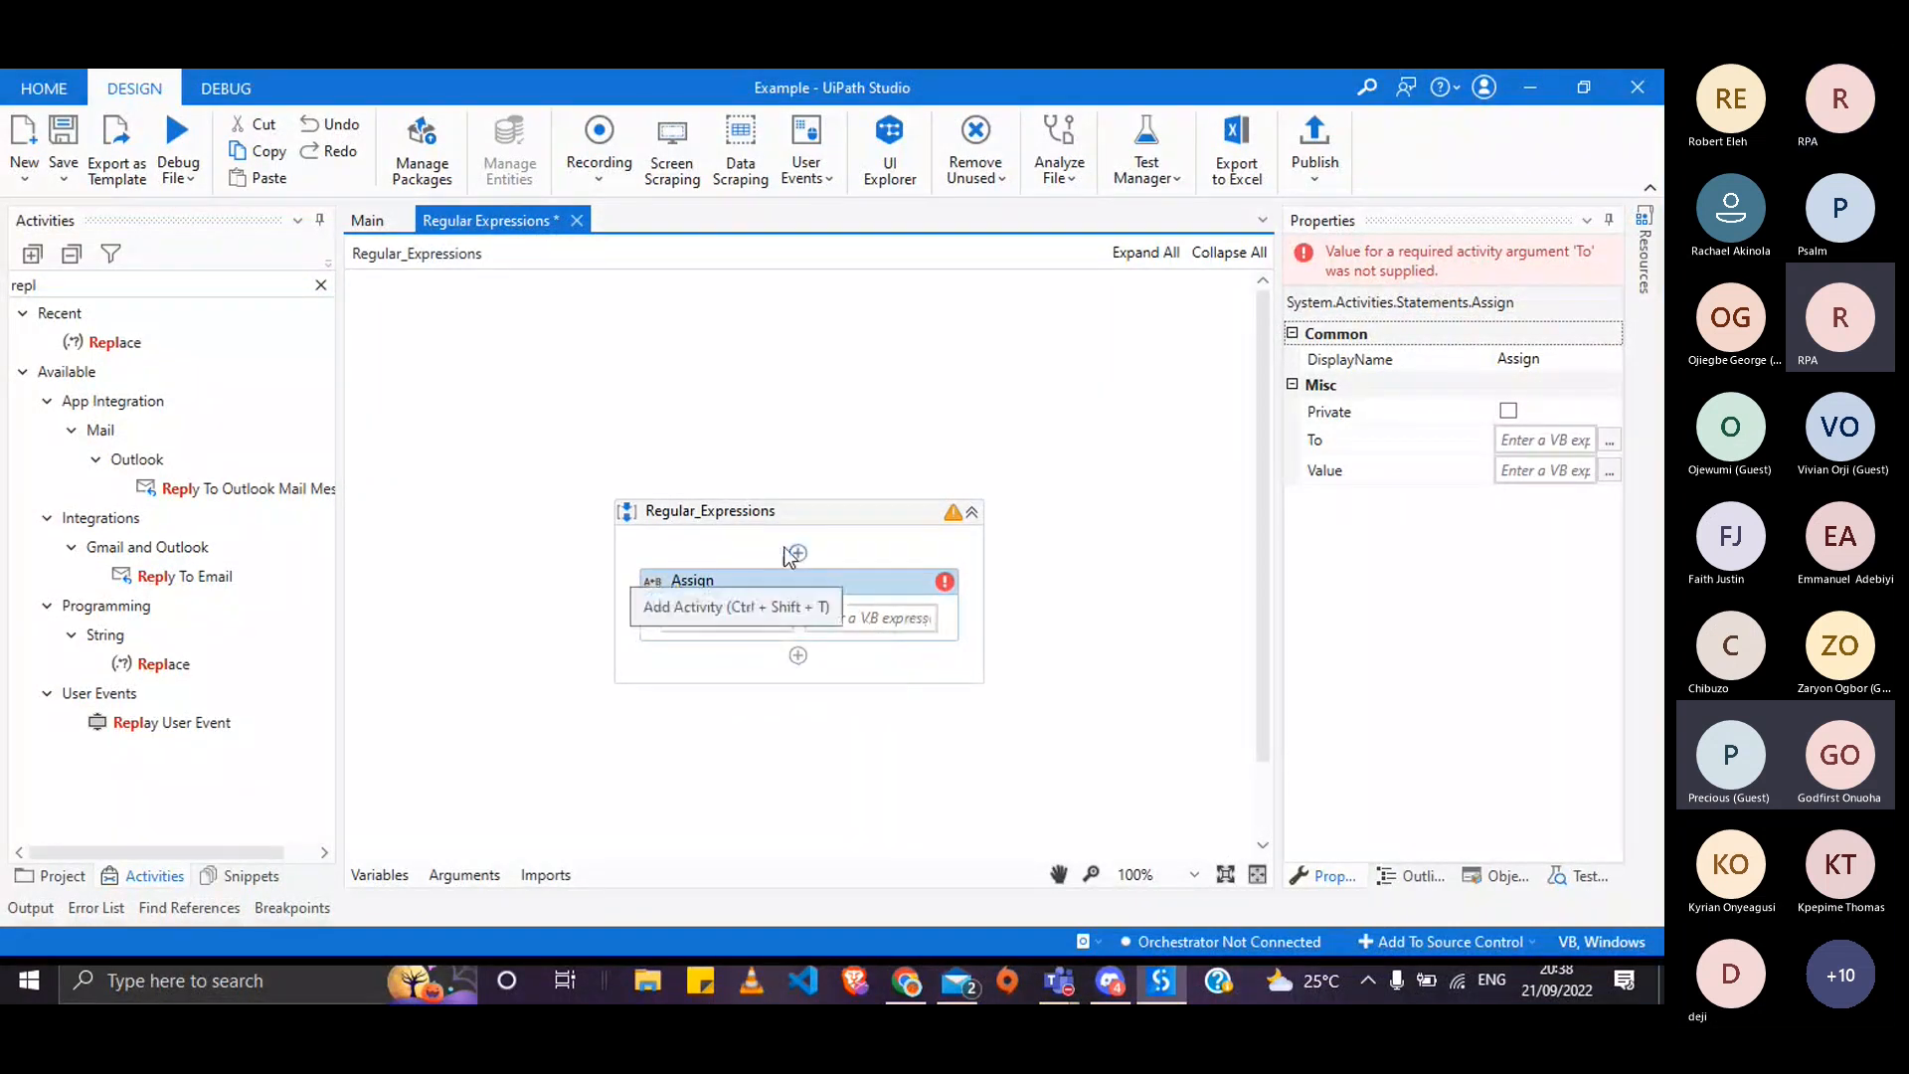
key(alt+Tab)
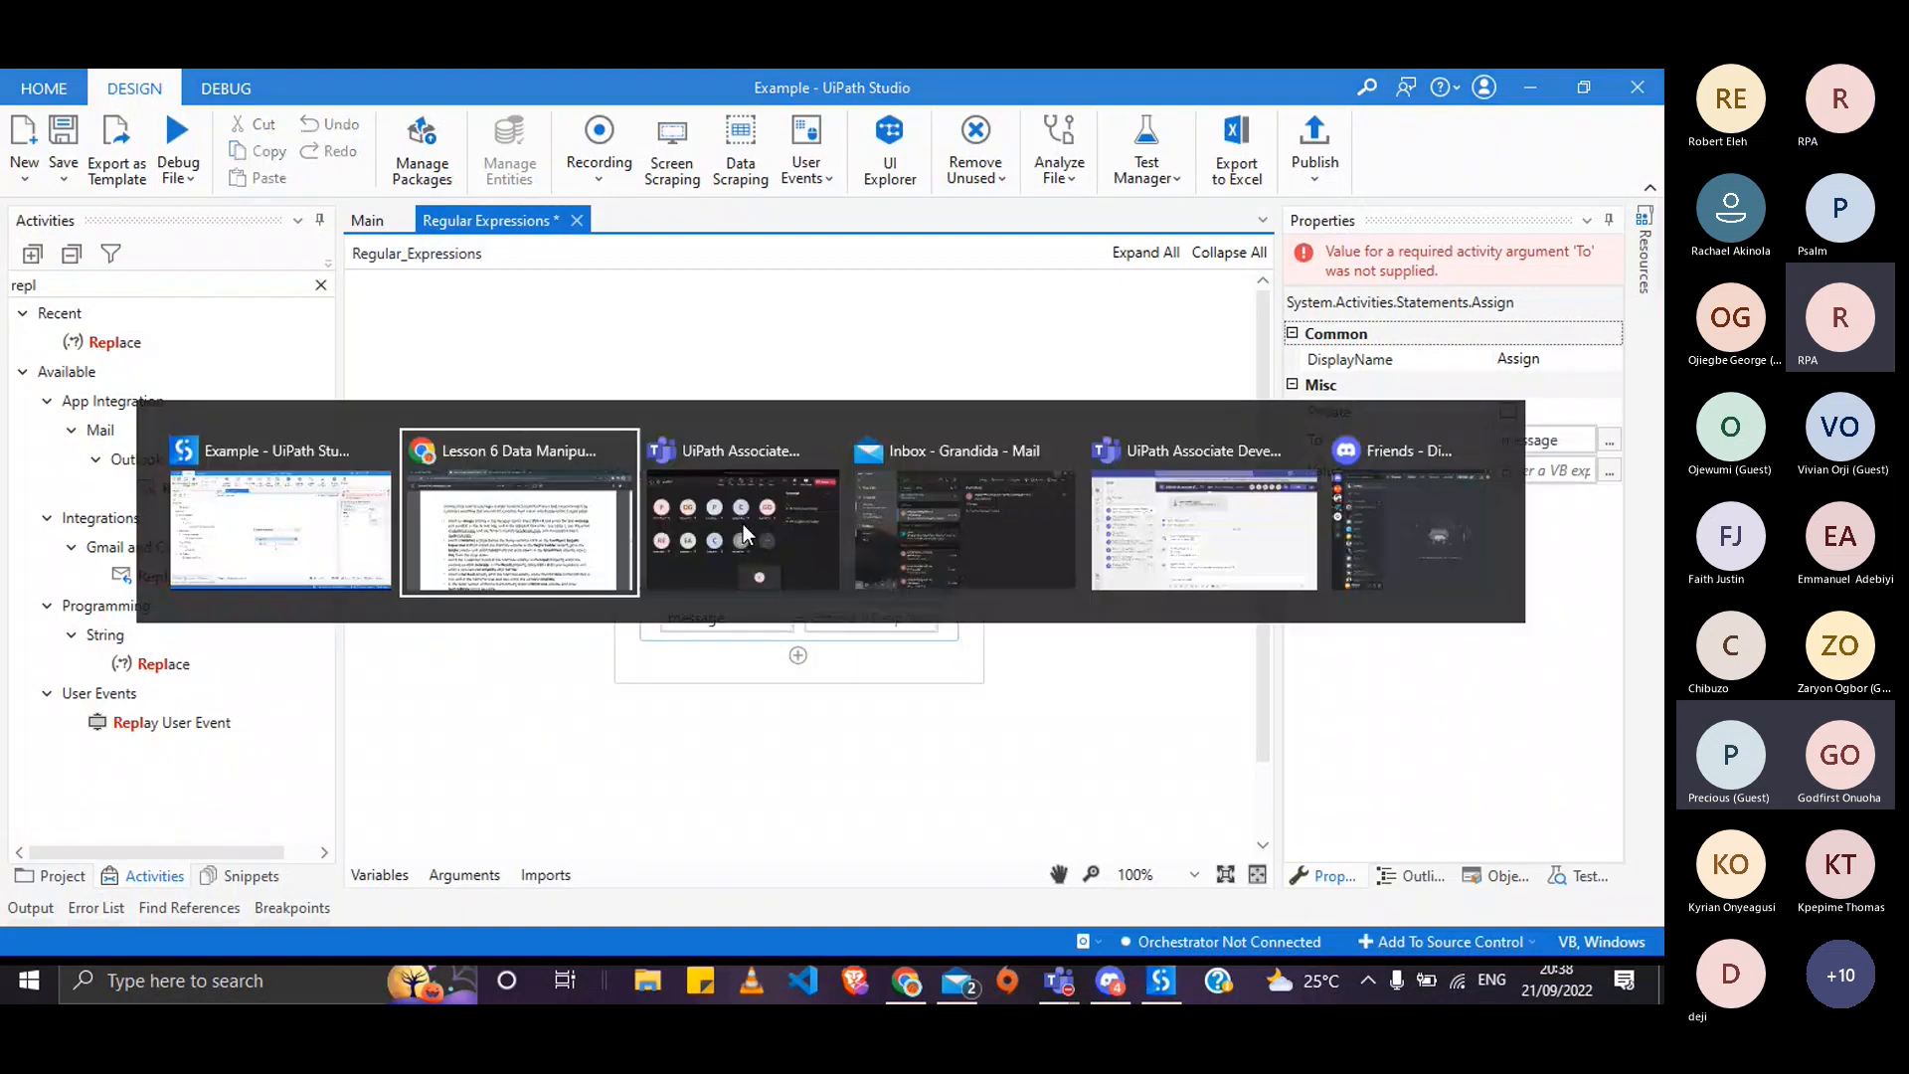
- Scroll back to page 25's Classroom Exercise and select its quoted three-email sentence
scroll(1087, 622, up, 5)
scroll(1087, 622, up, 2)
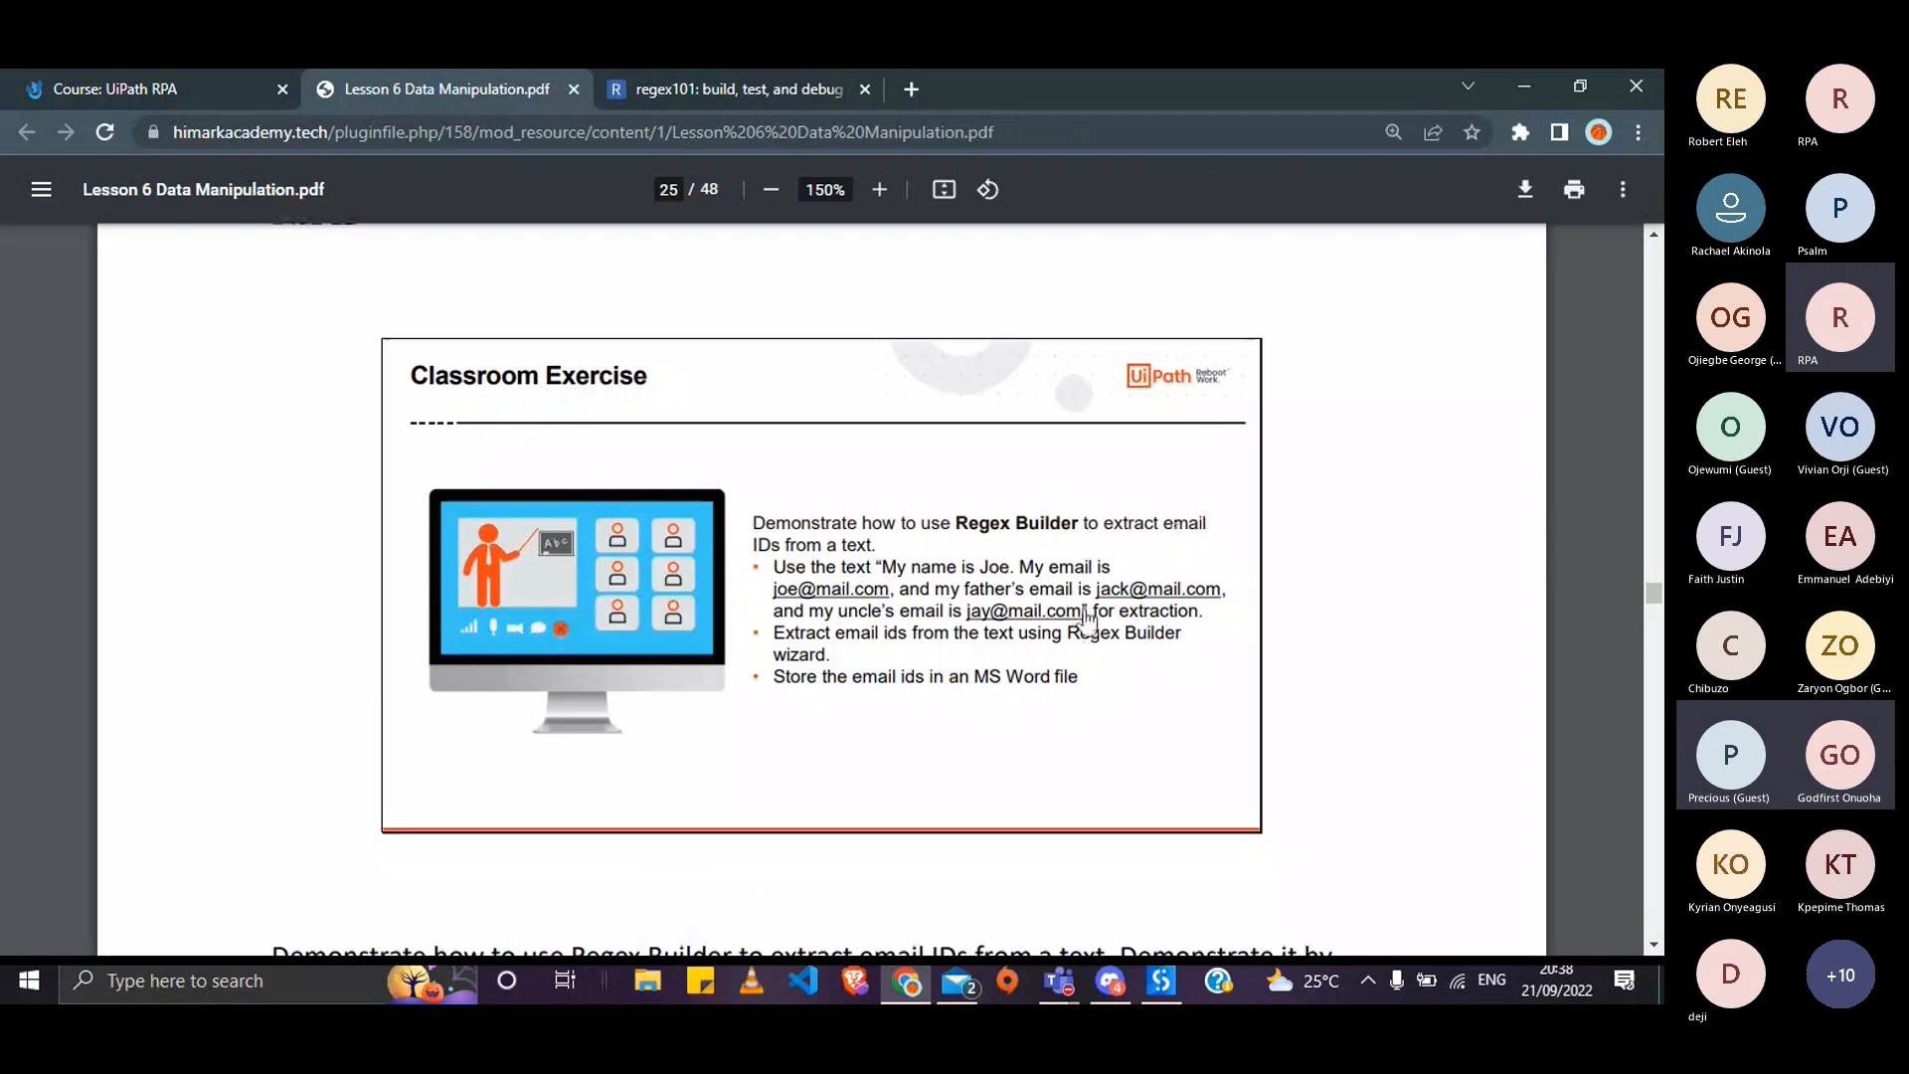
drag(877, 567, 1074, 611)
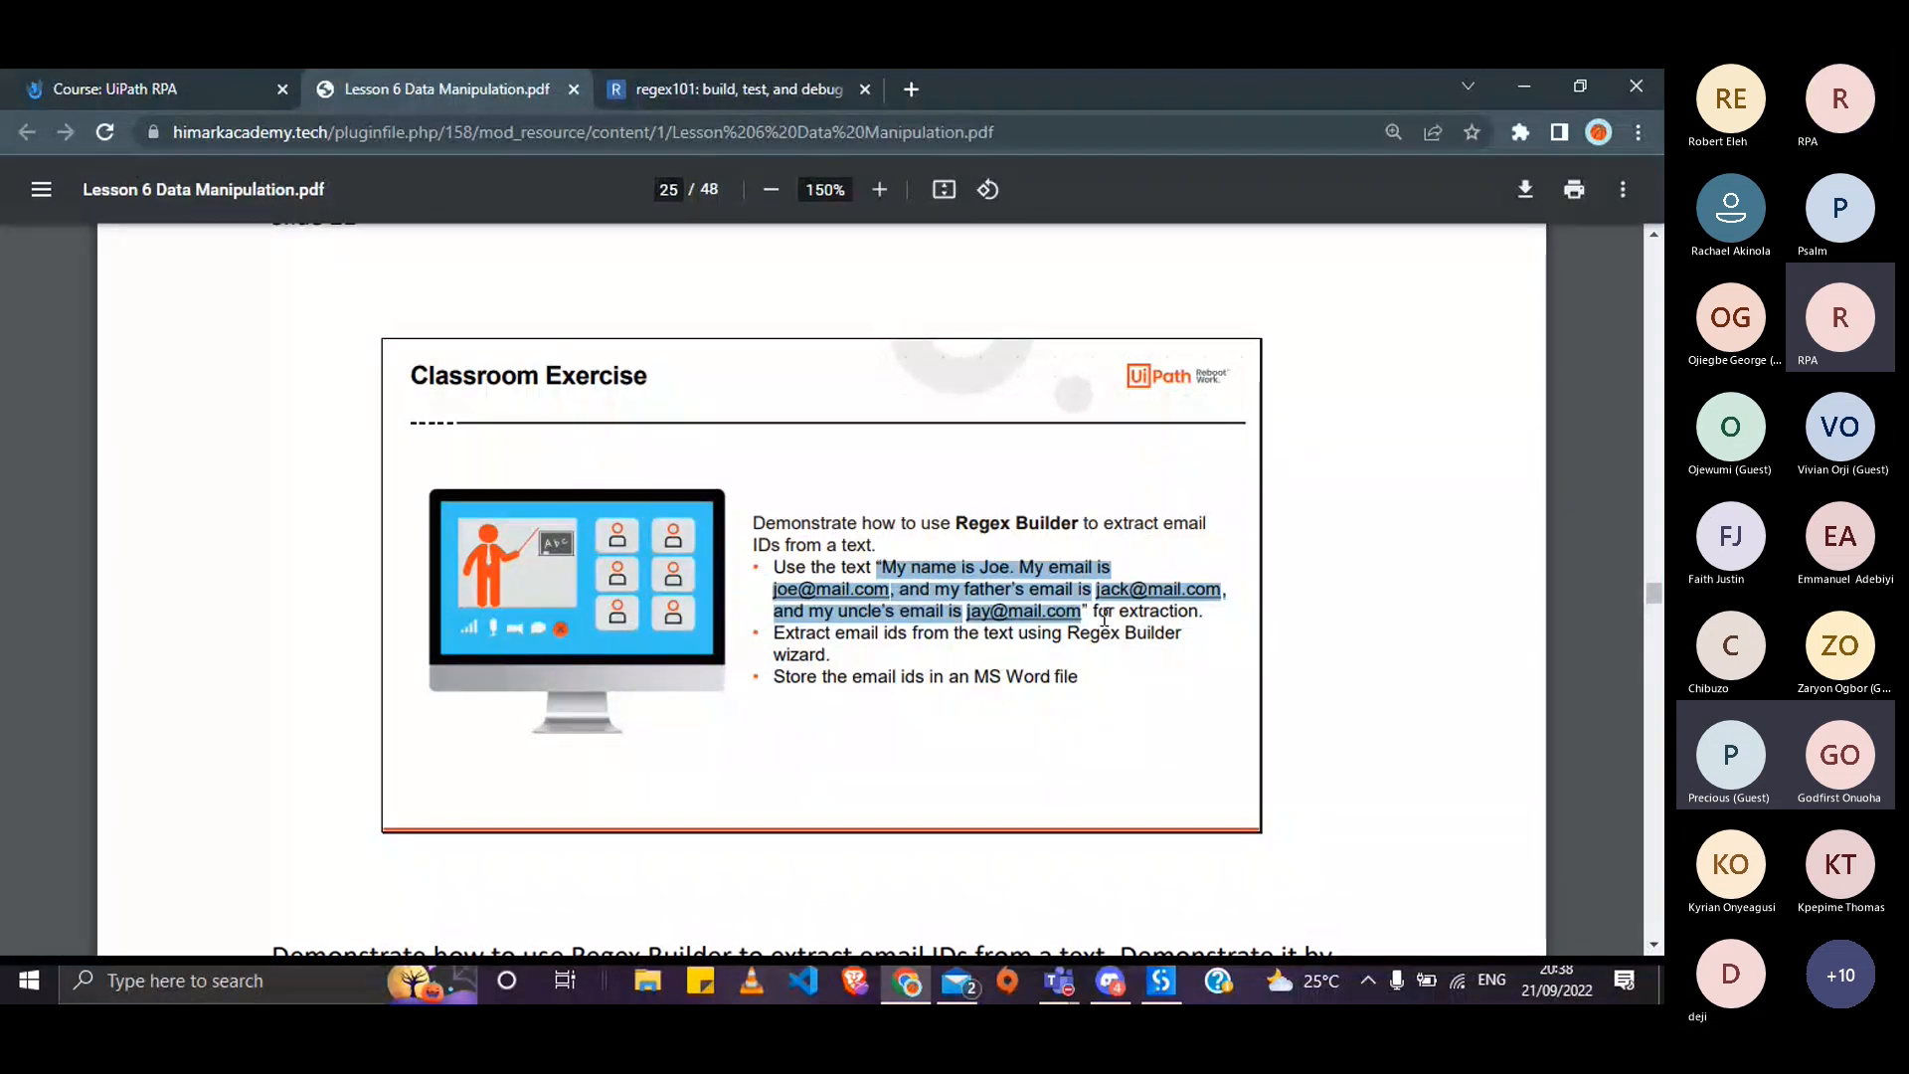
- Join the pasted sample sentence onto one line as the Assign value and confirm it
key(alt+Tab)
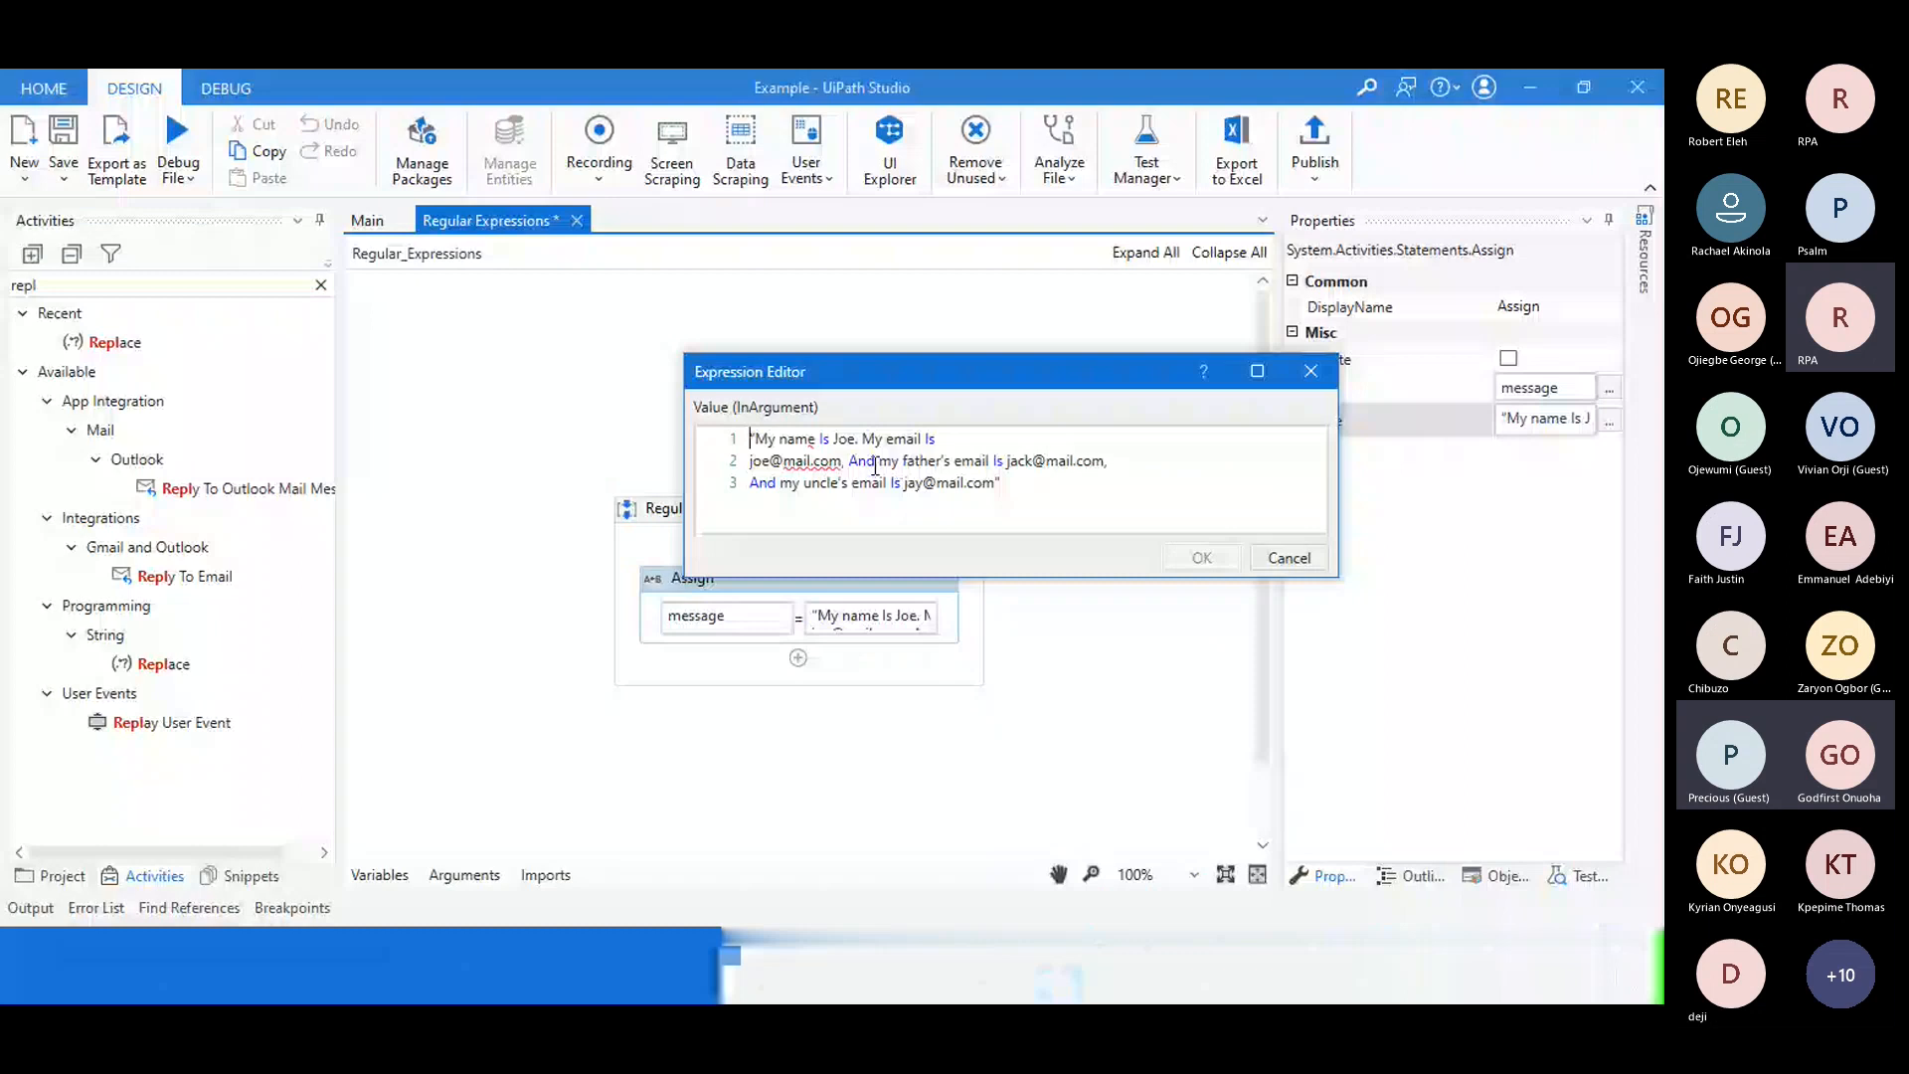
key(Down)
key(BackSpace)
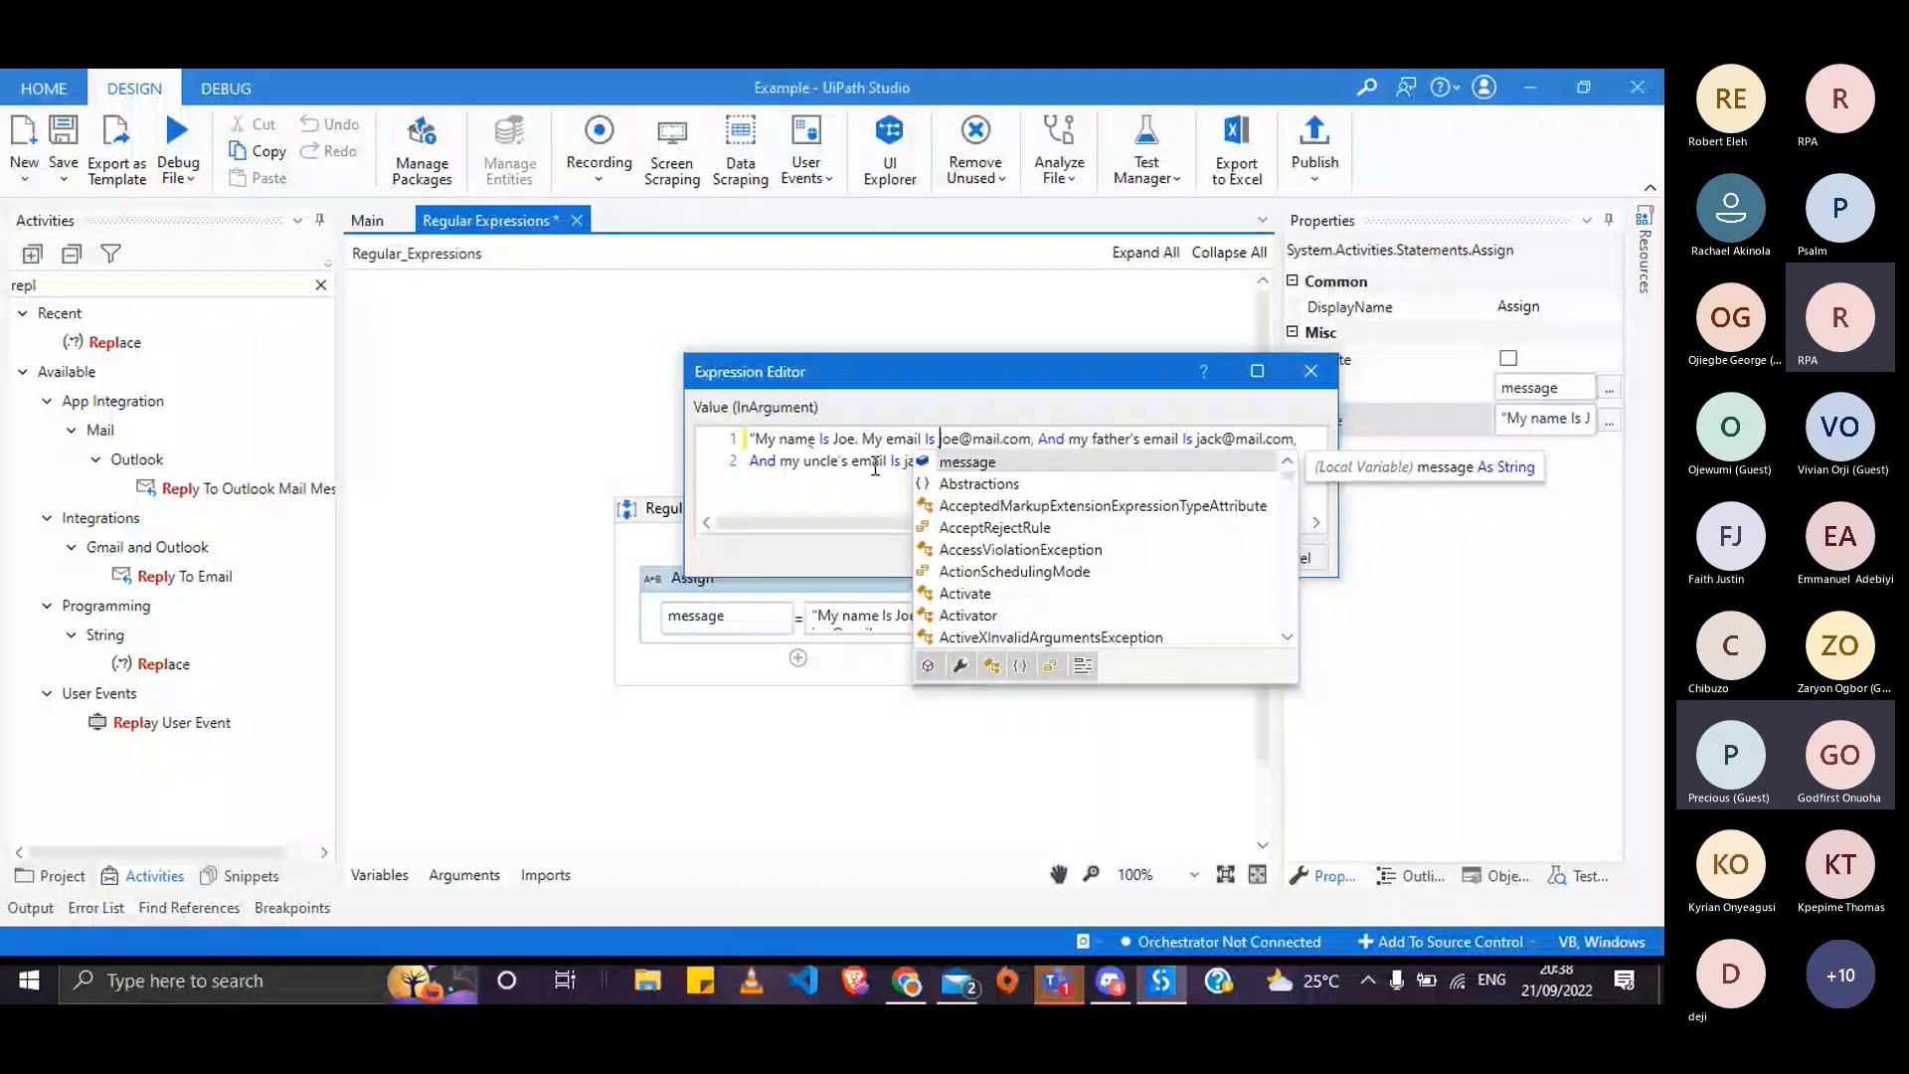
key(Down)
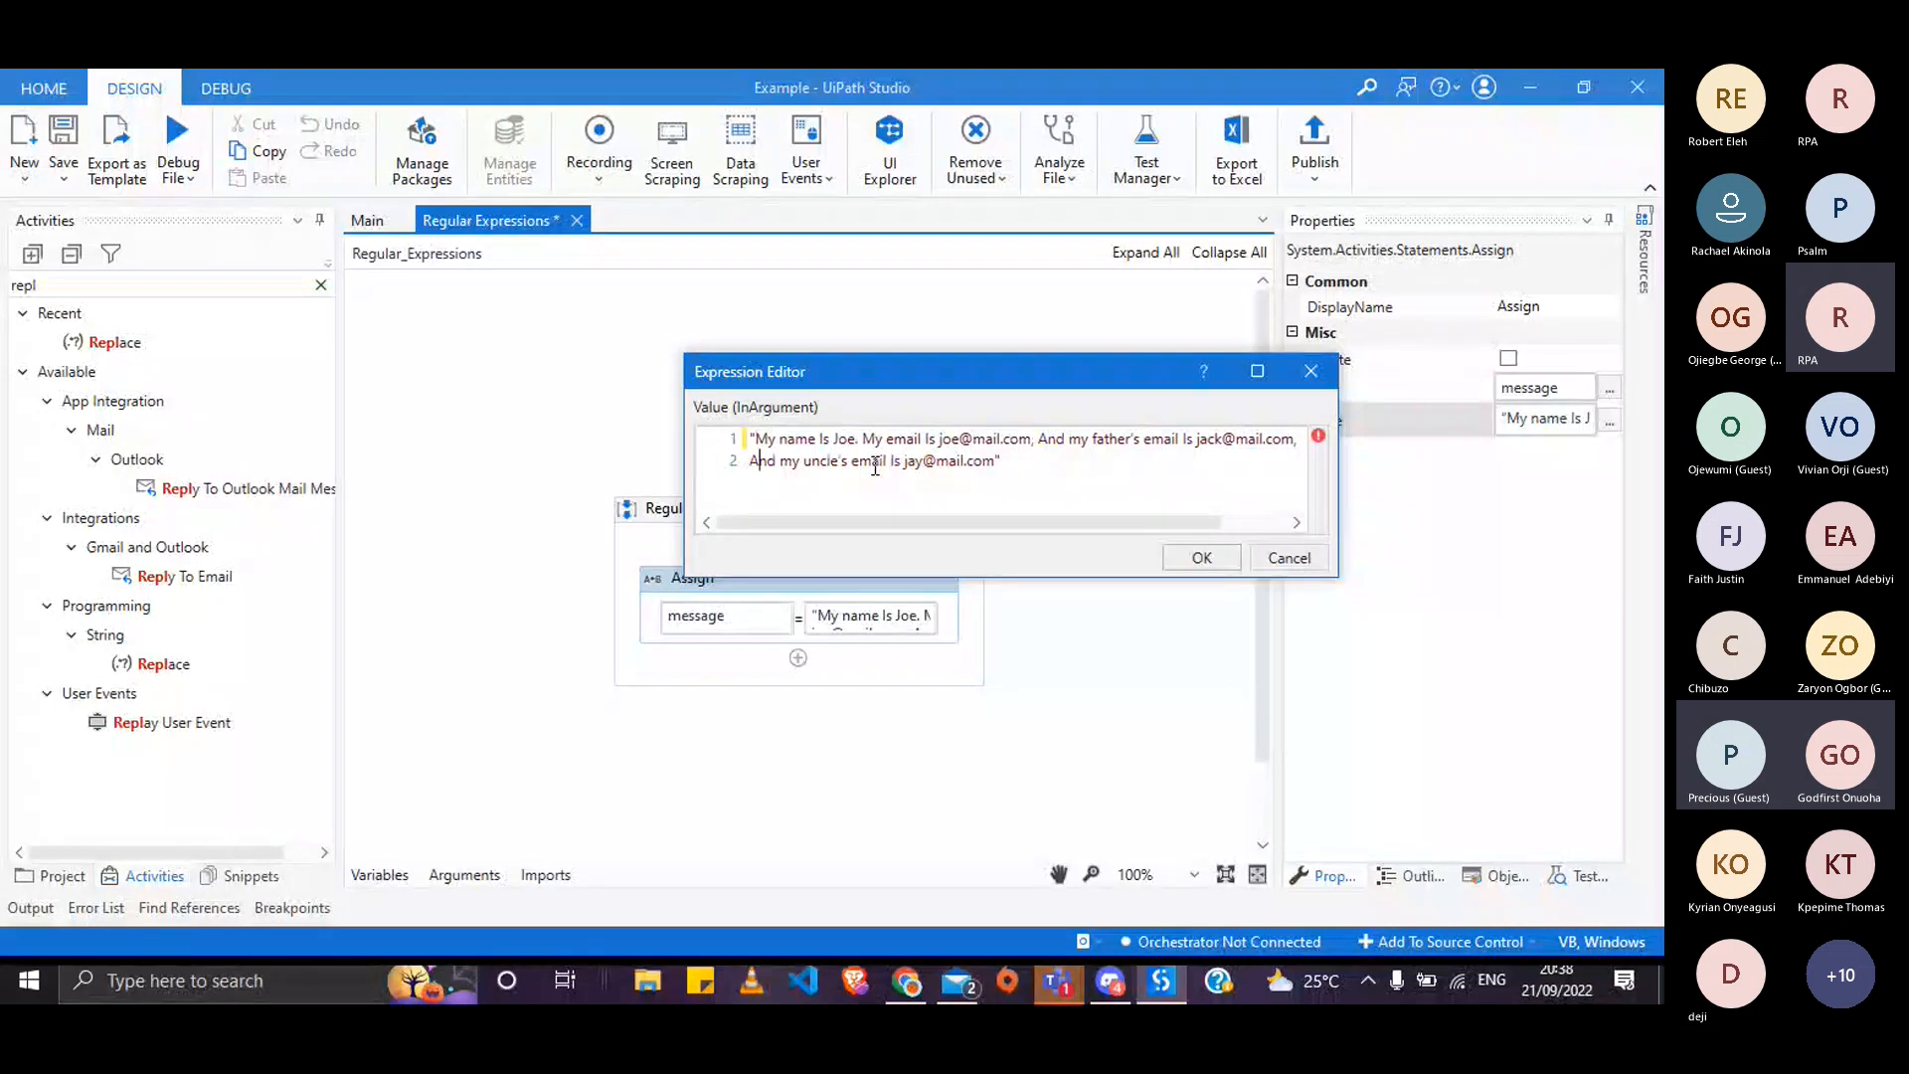
key(Left)
key(BackSpace)
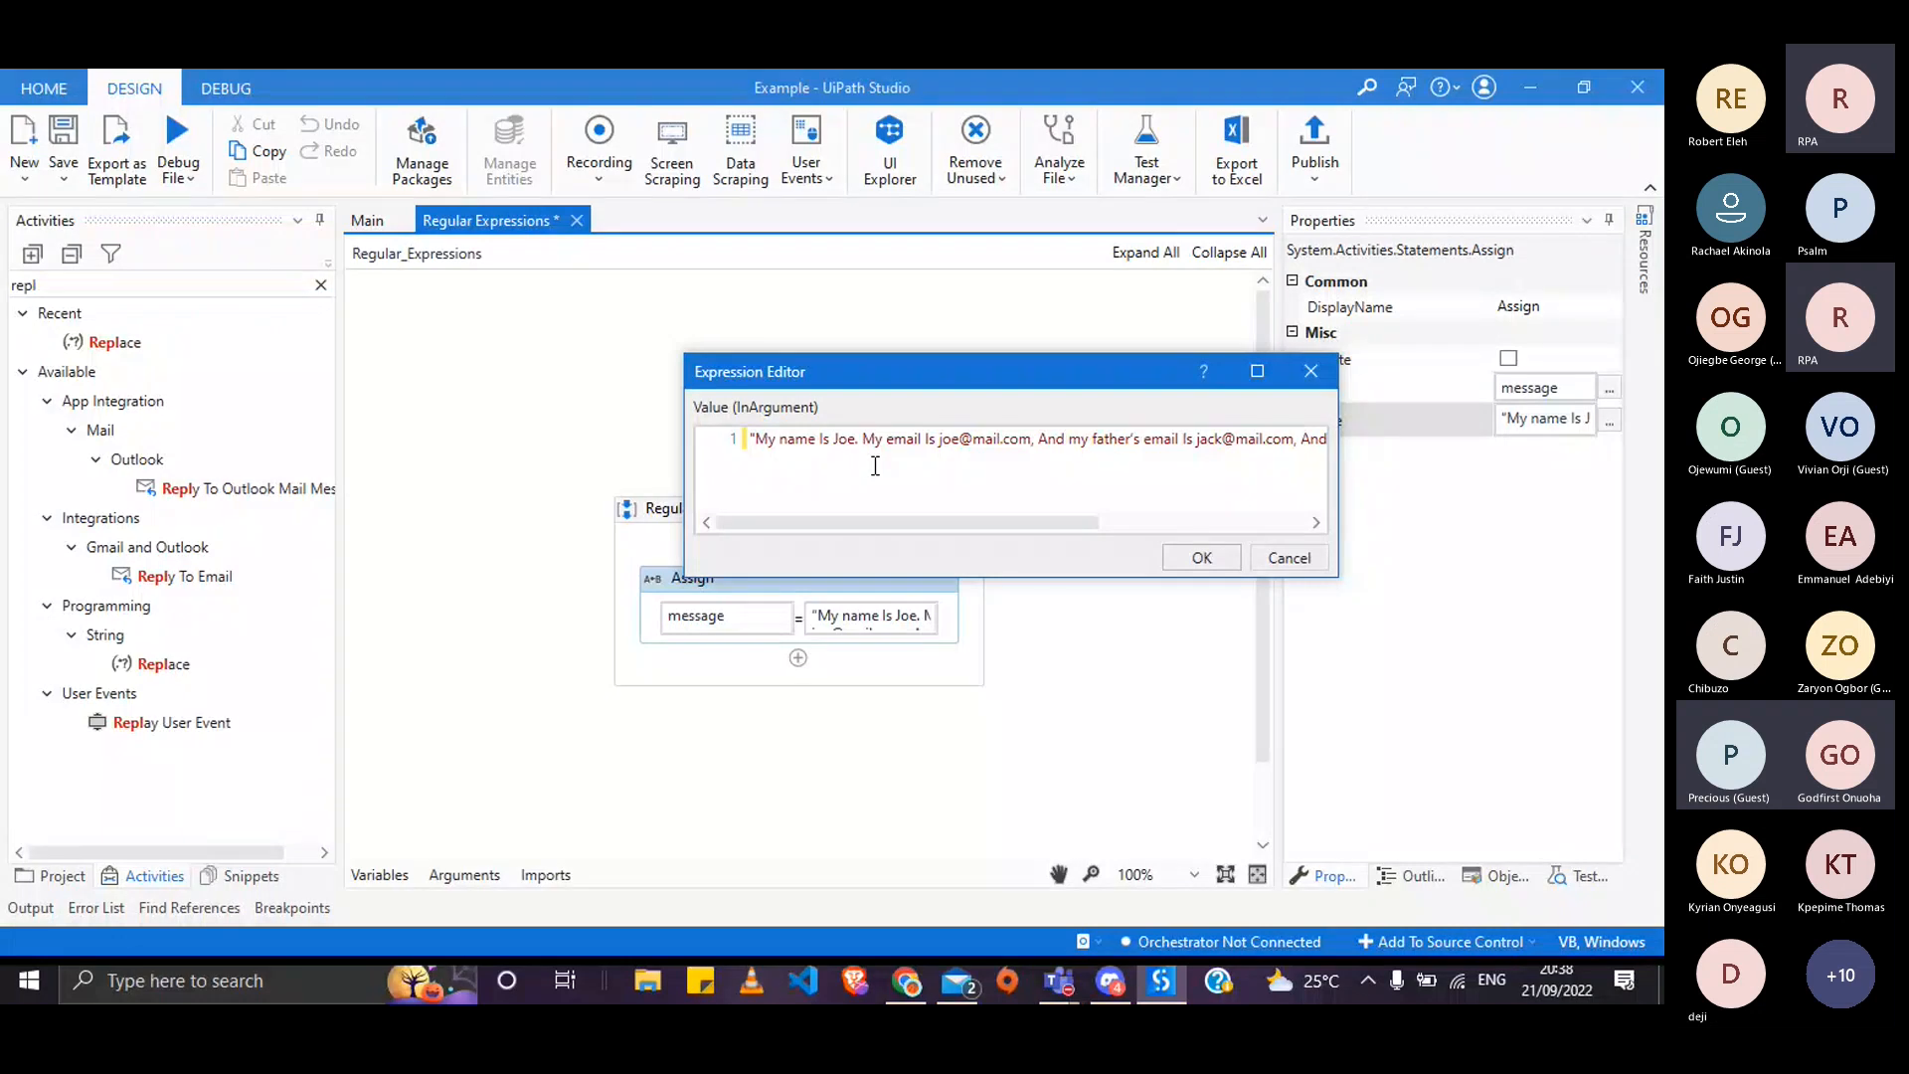
click(1194, 557)
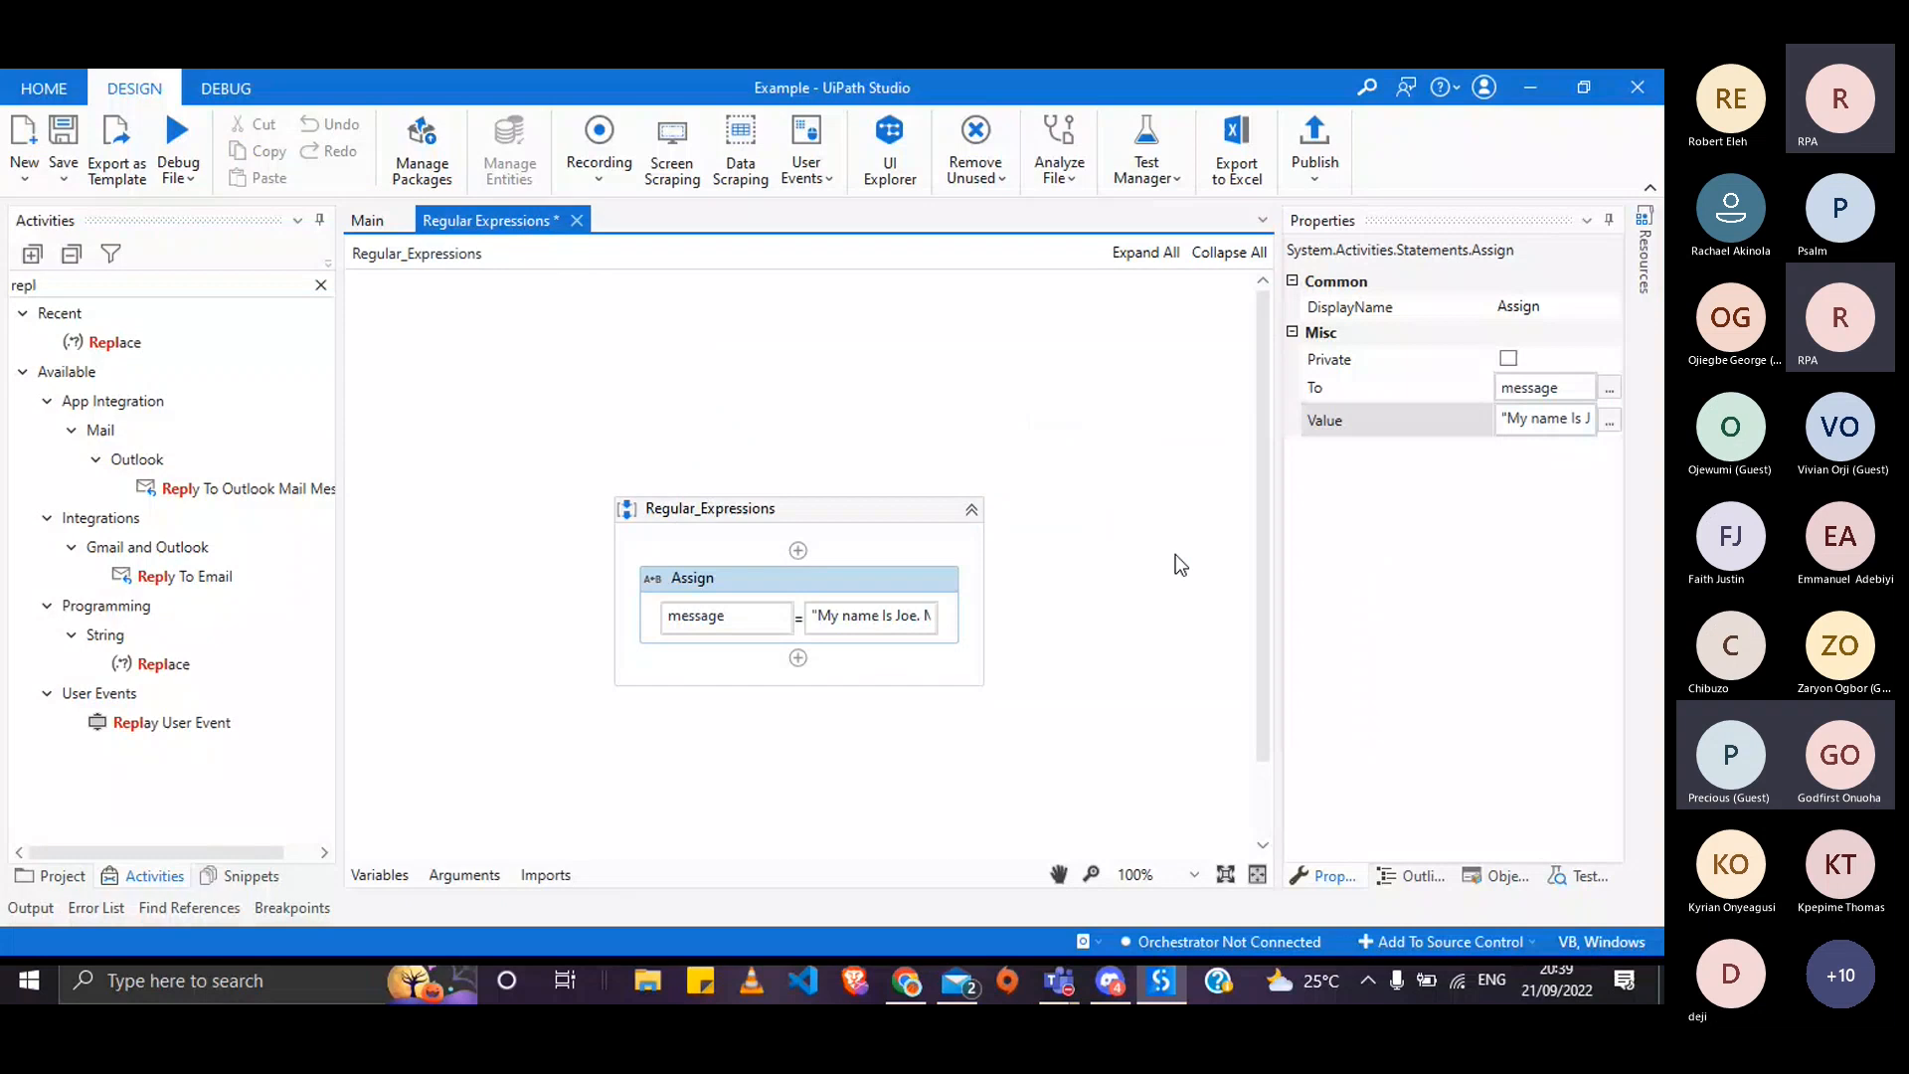
key(alt+Tab)
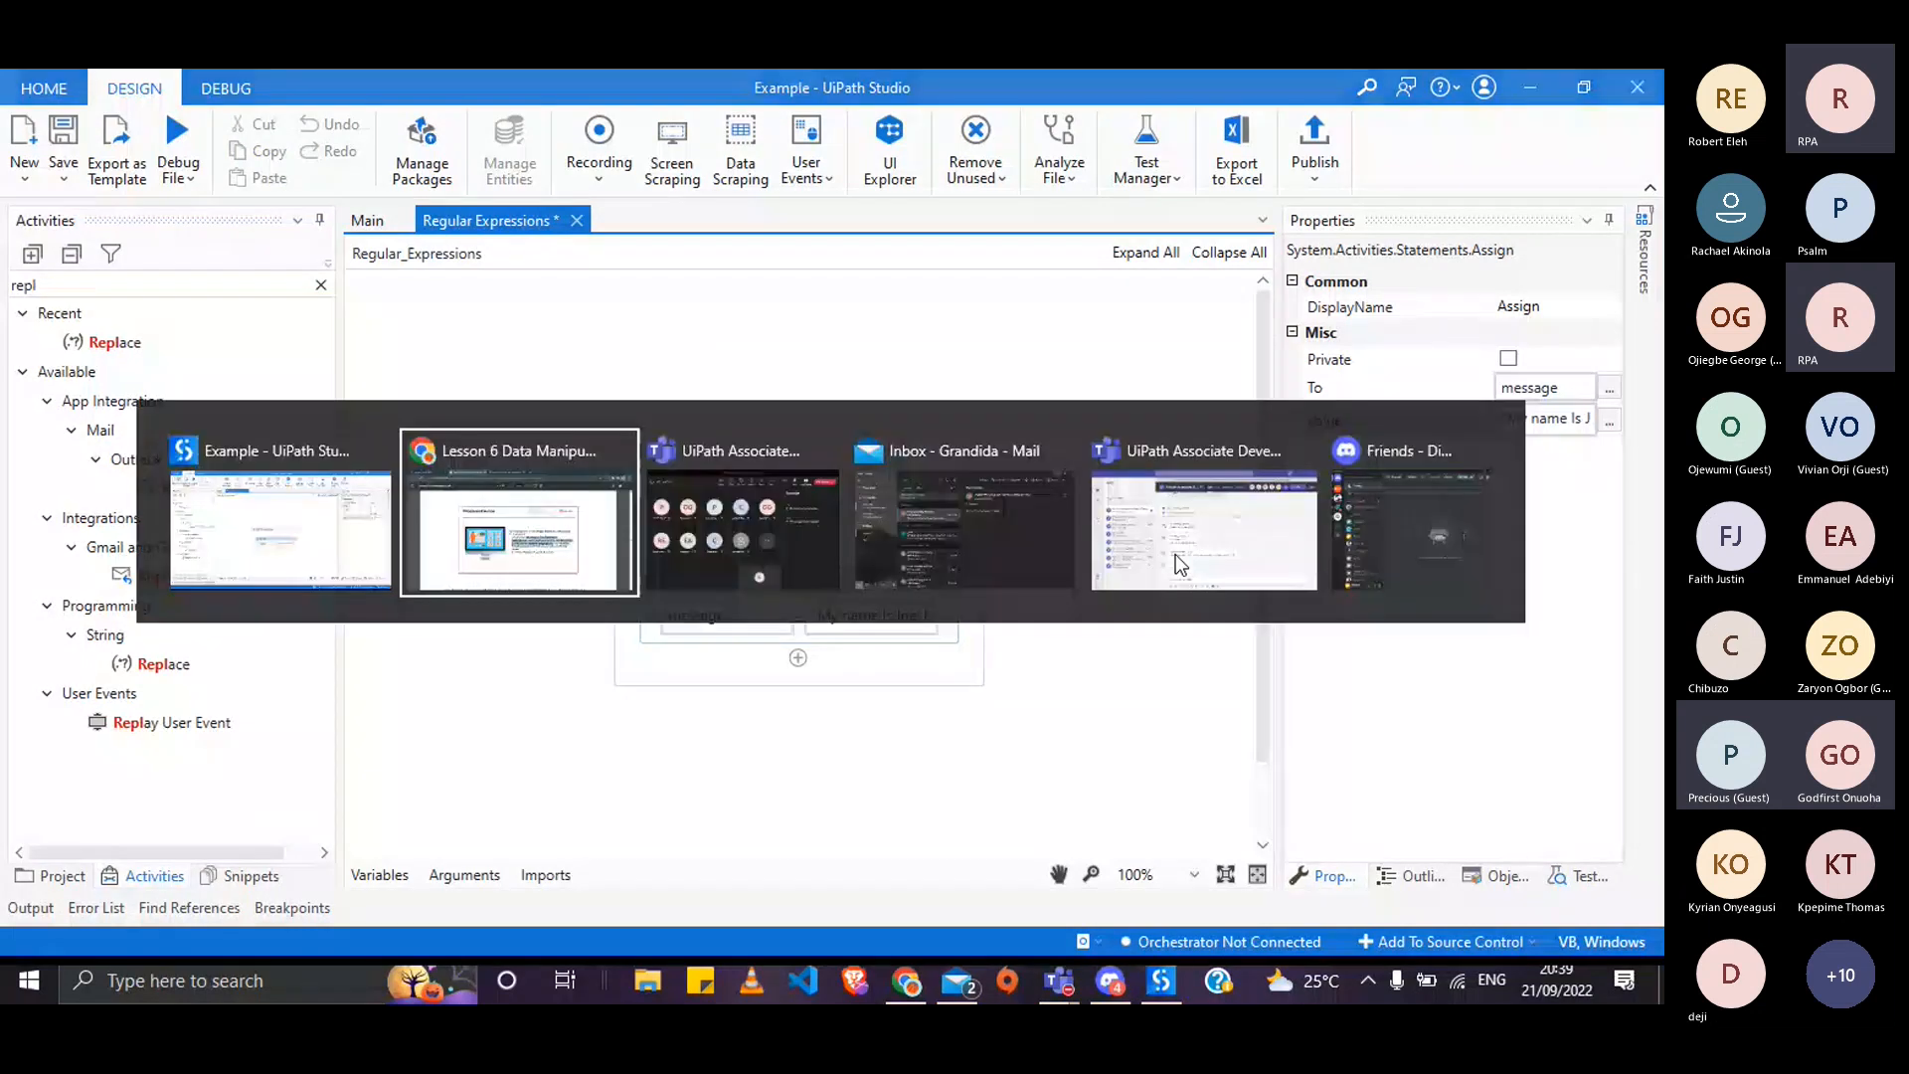
key(alt+Tab)
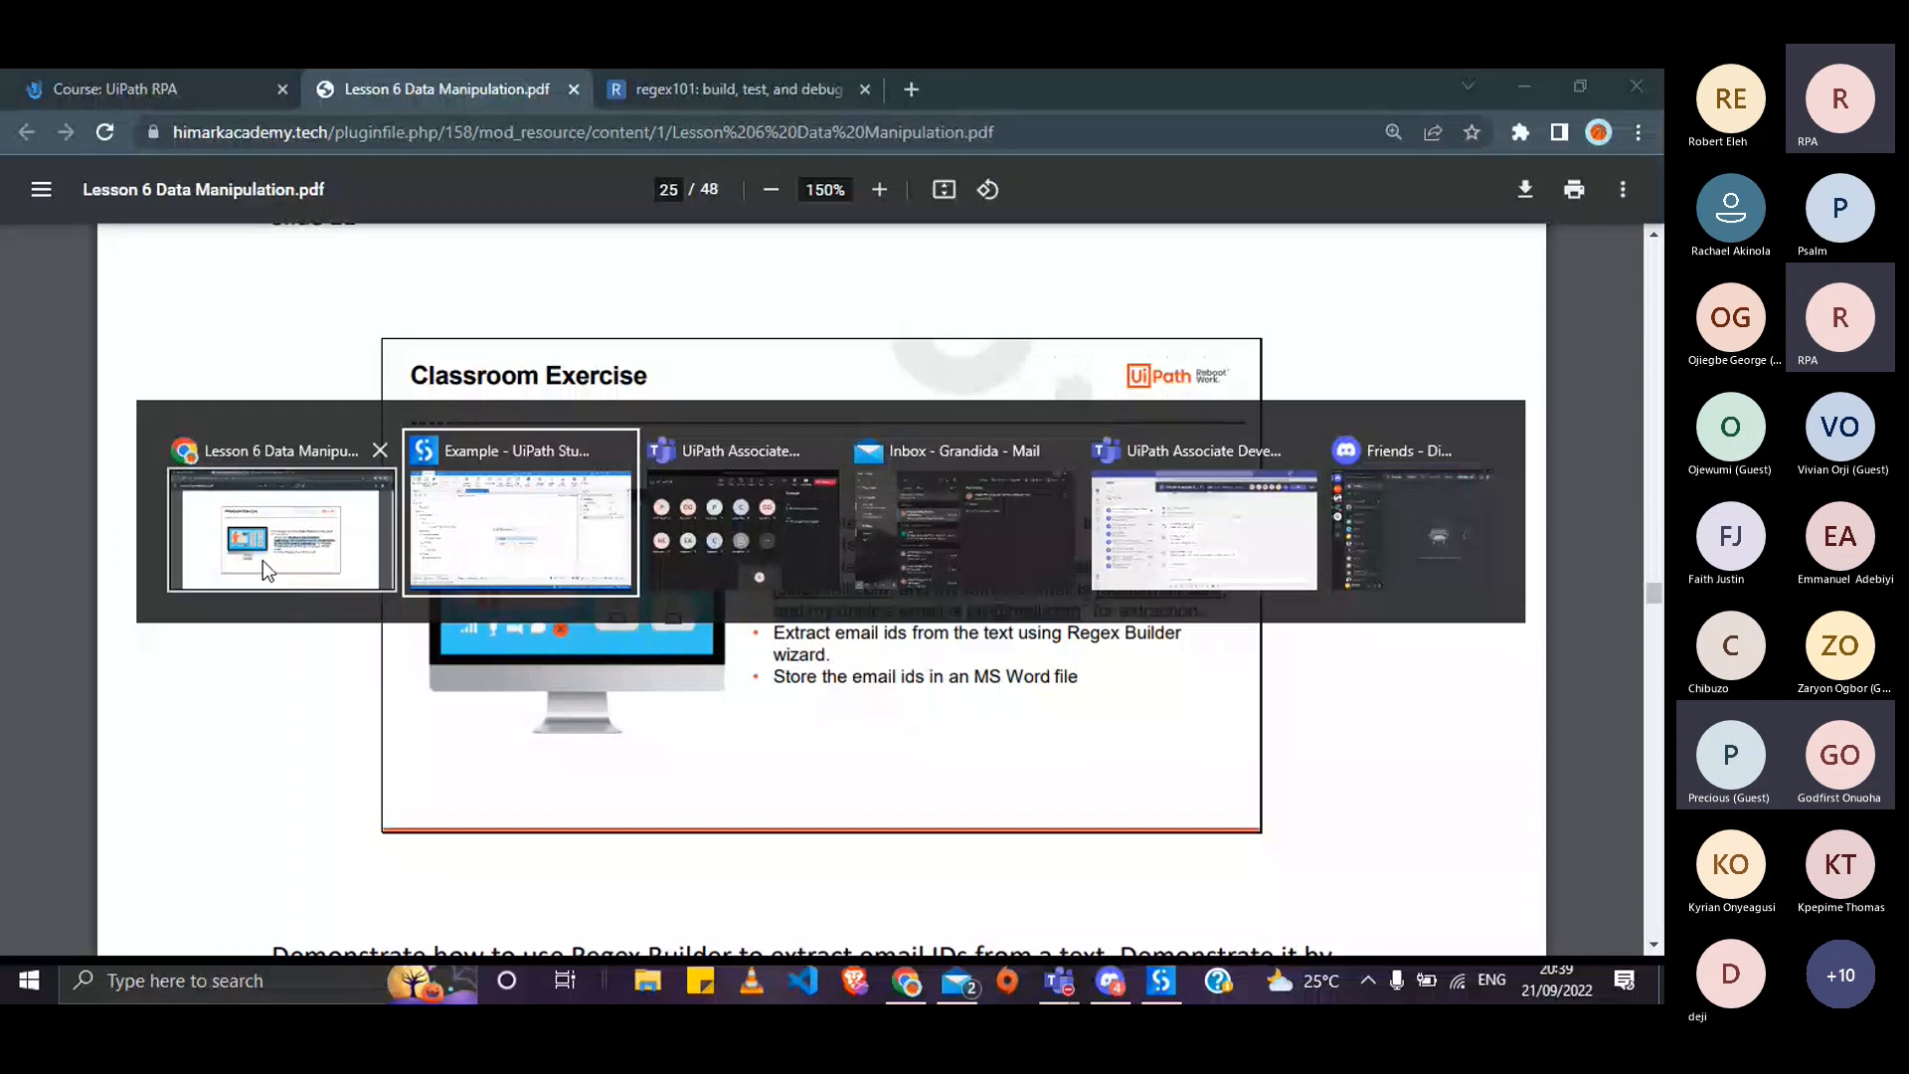
key(alt+Tab)
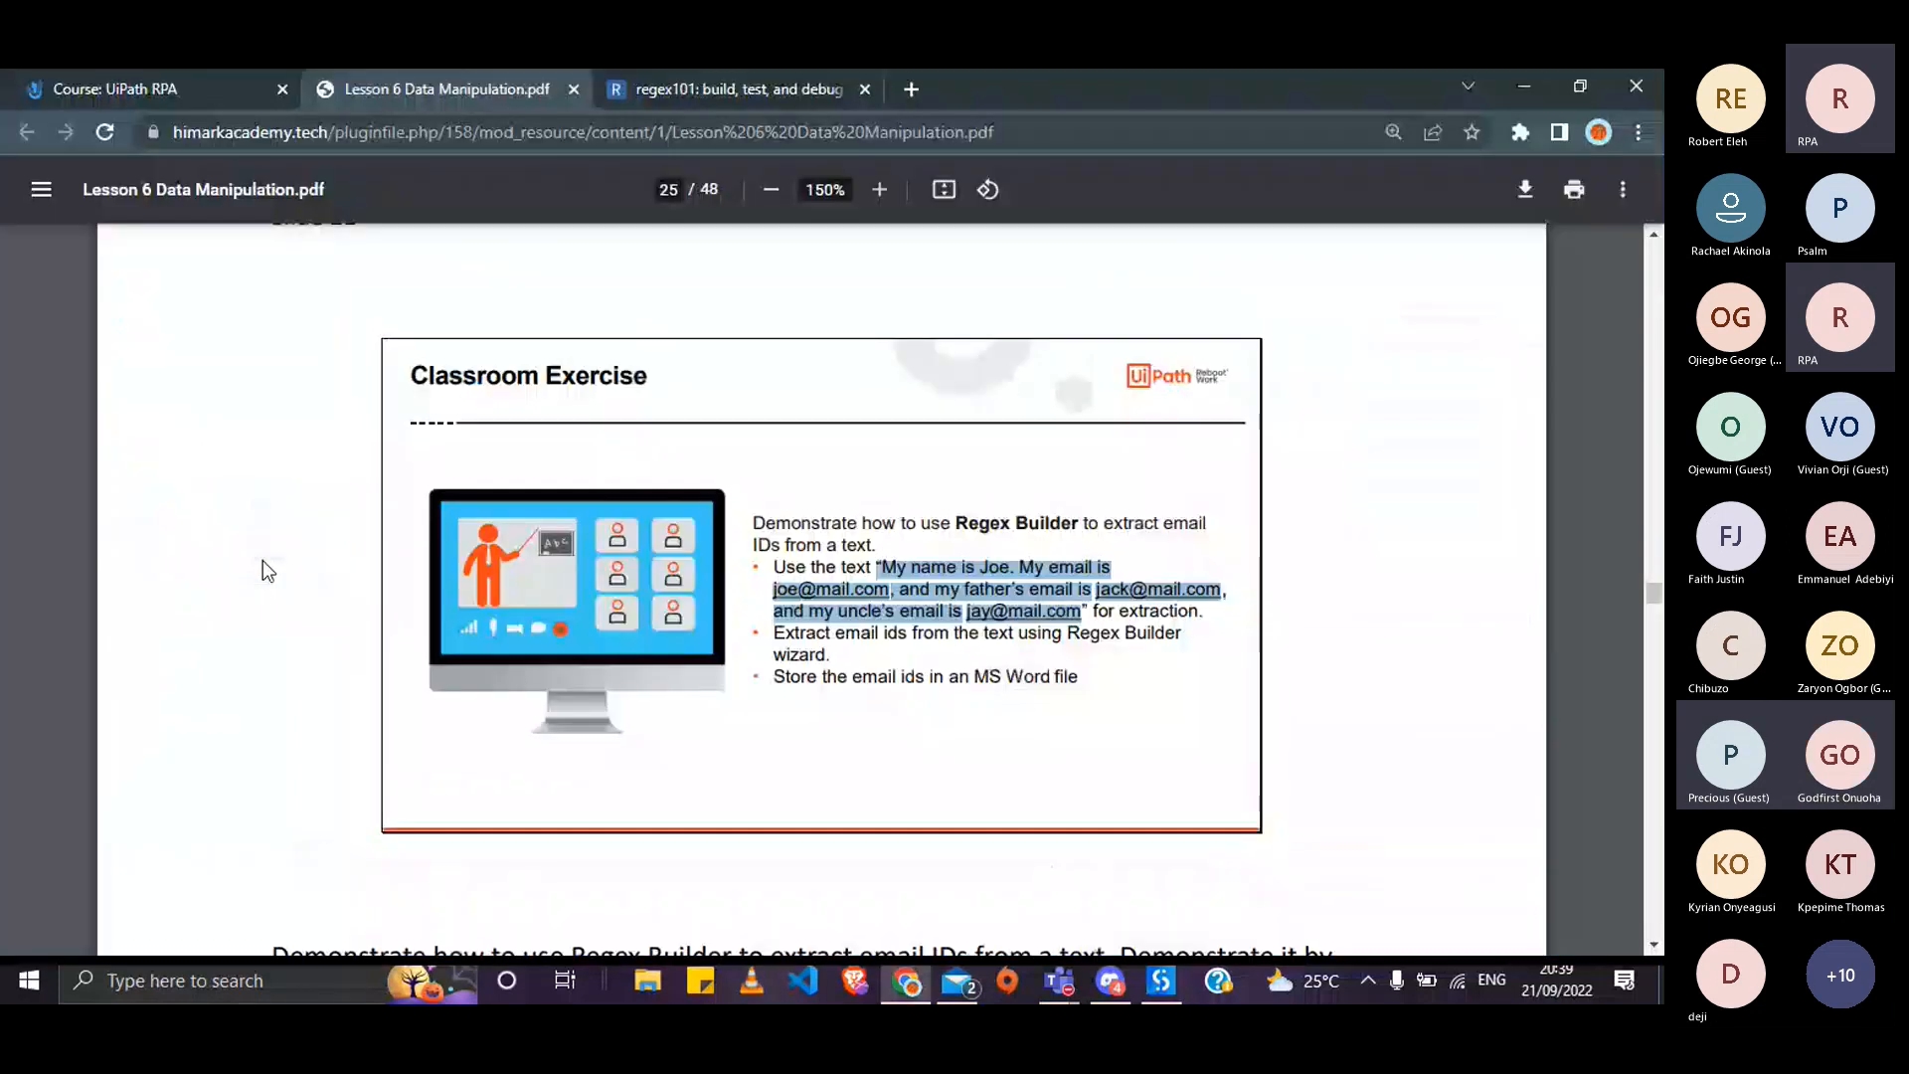
scroll(616, 599, down, 5)
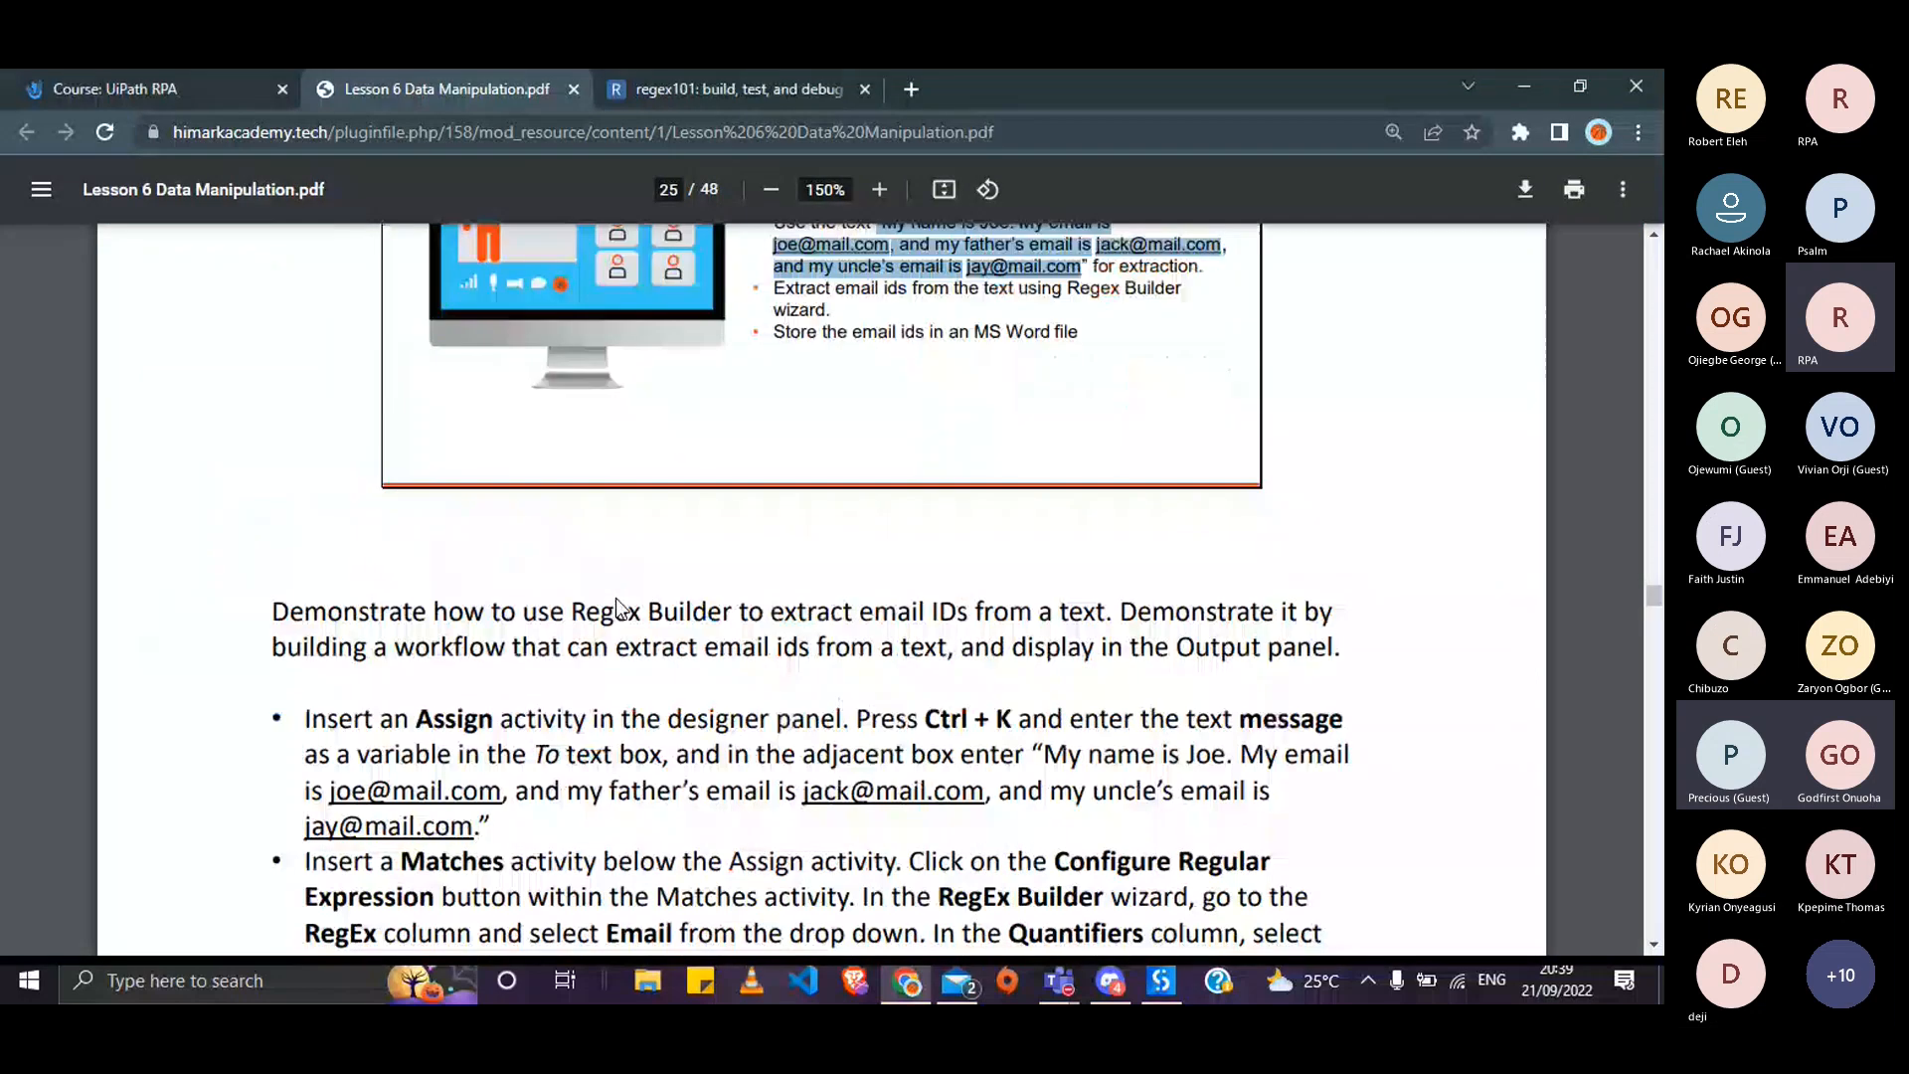
scroll(616, 599, down, 1)
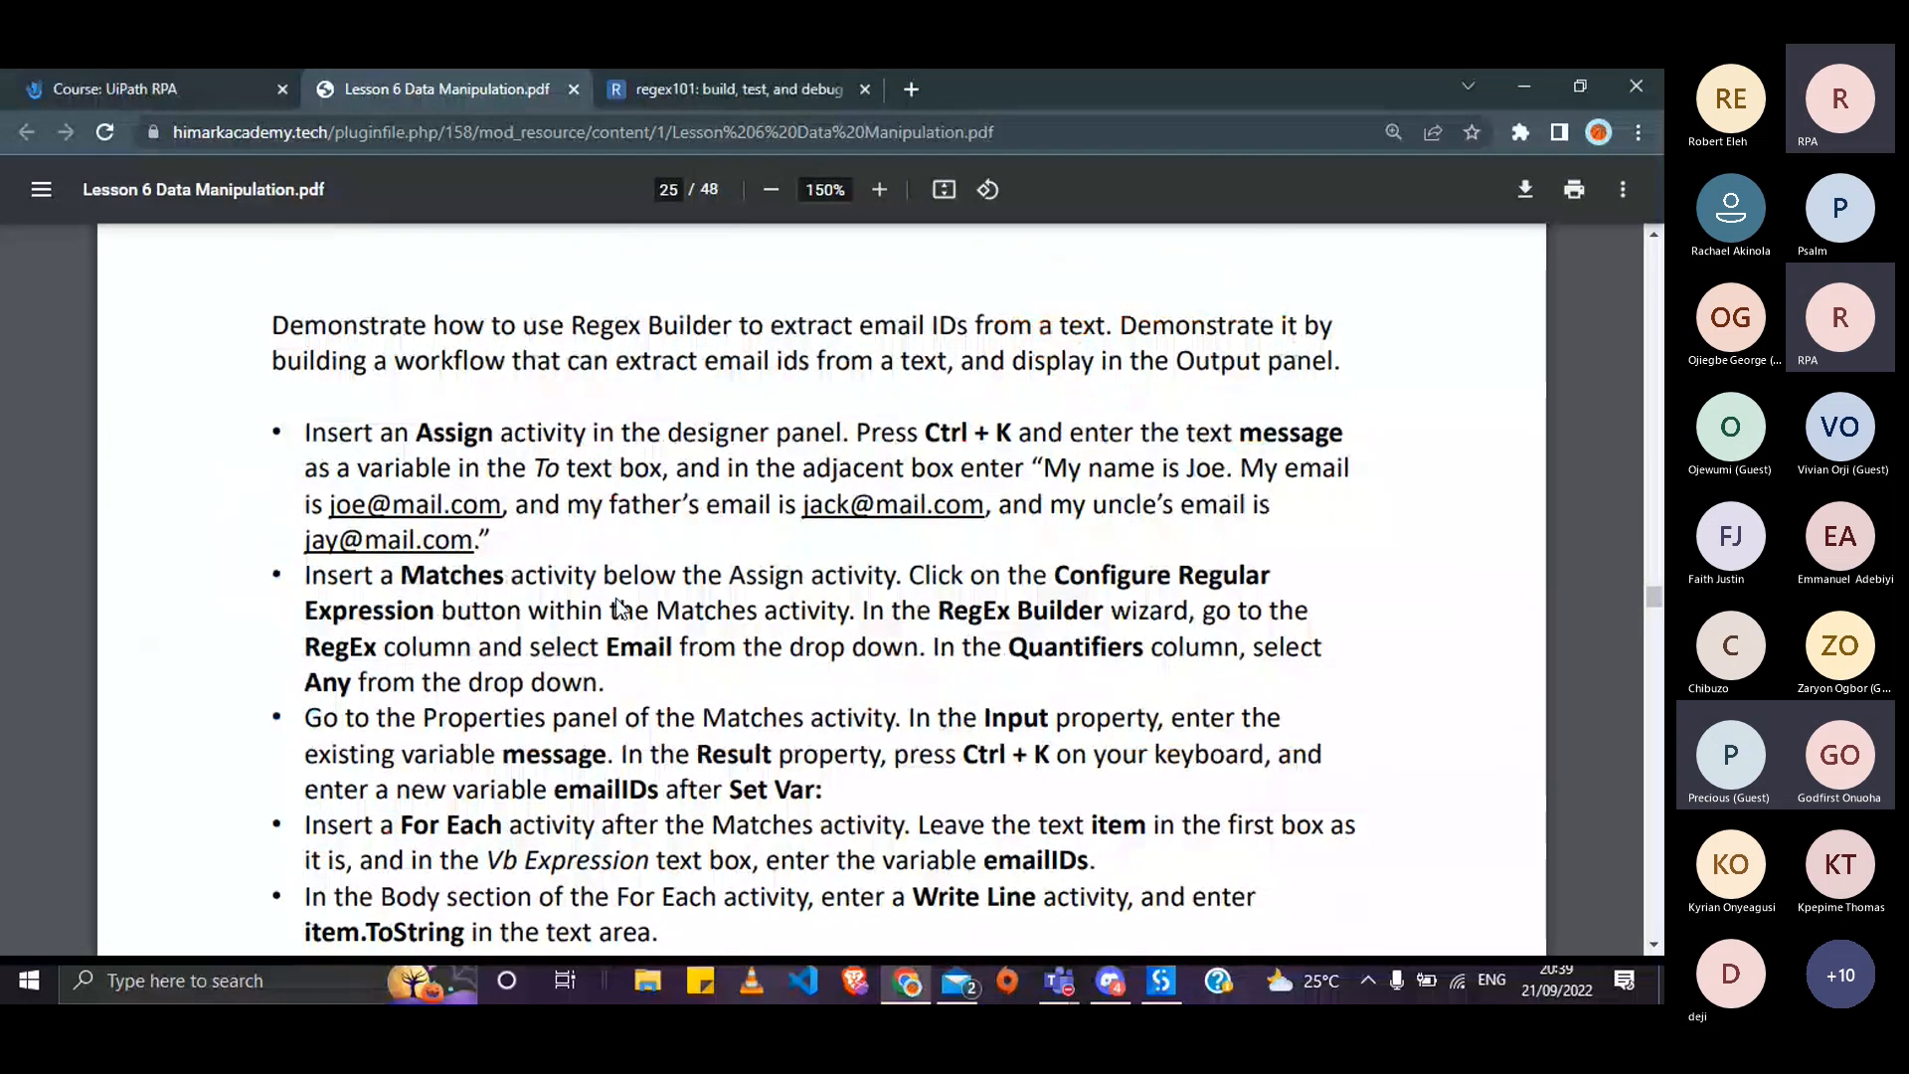
scroll(619, 605, down, 1)
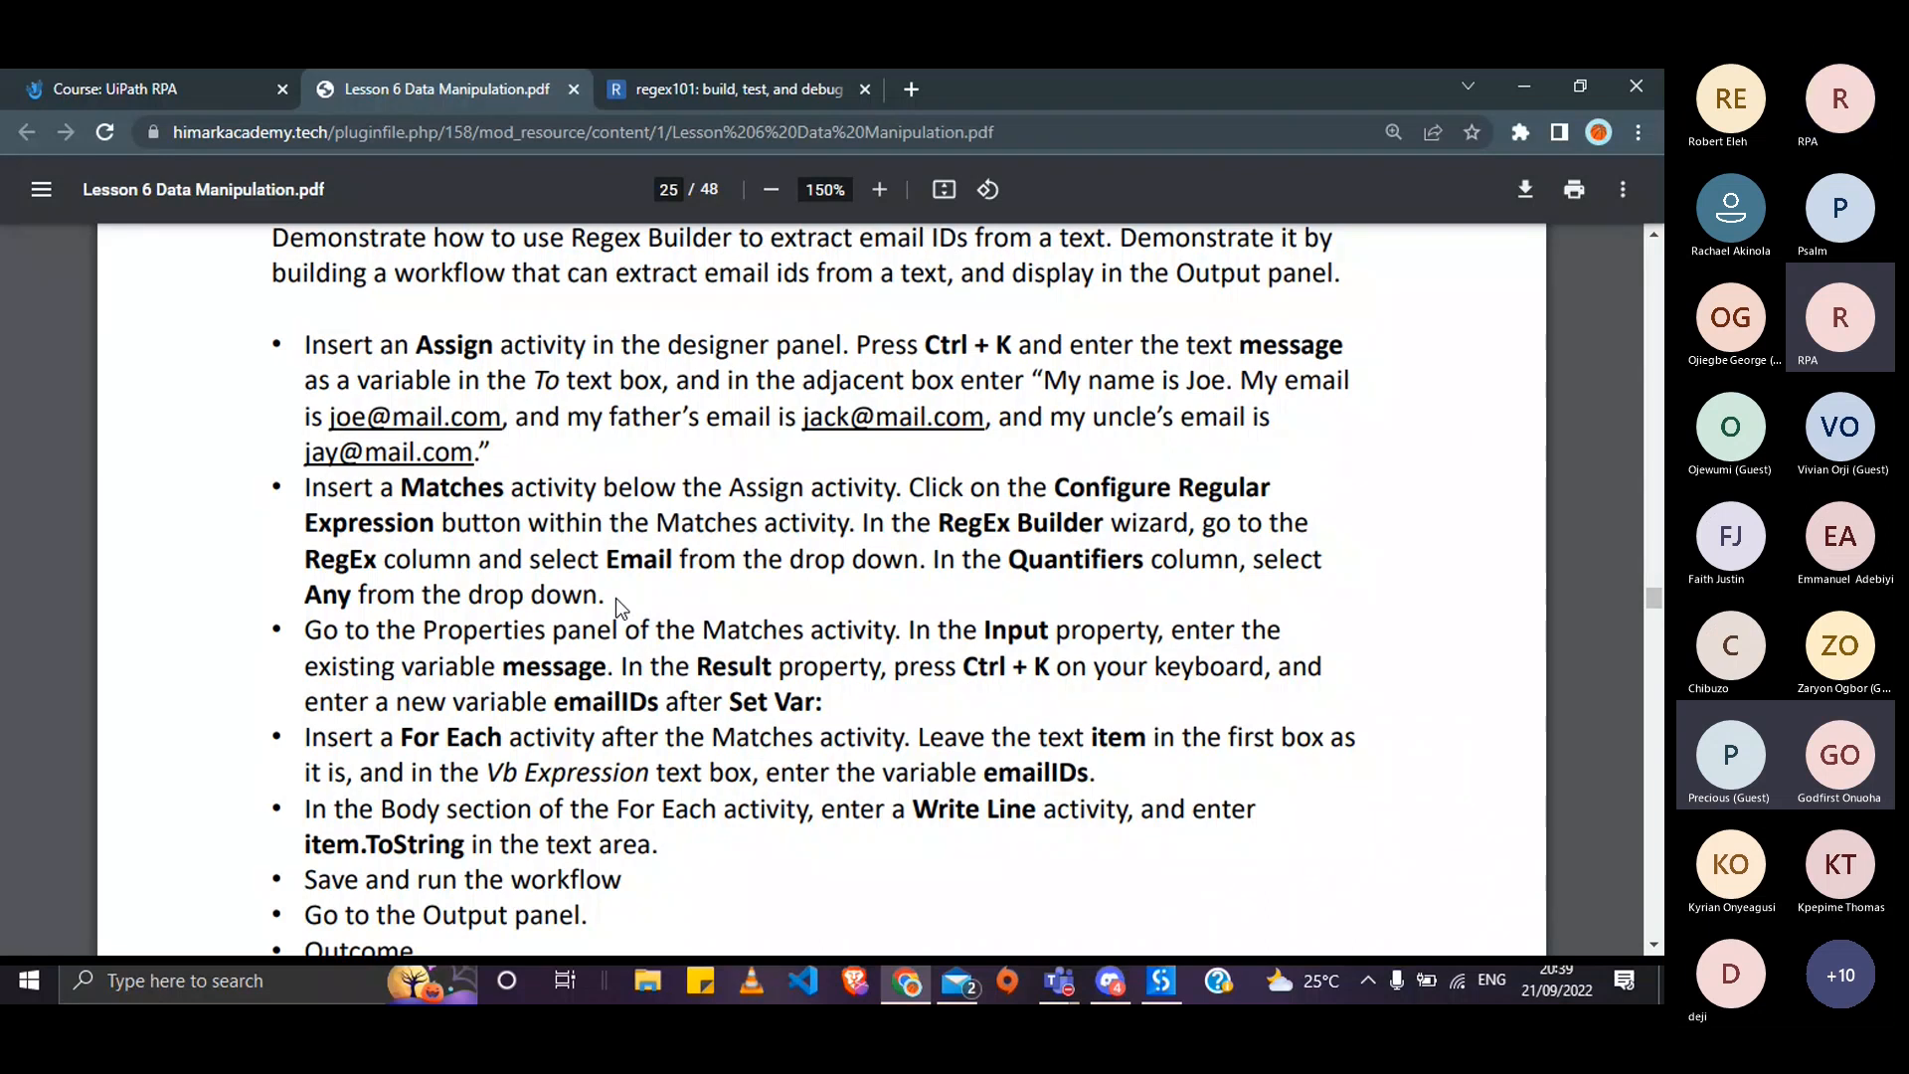
key(alt+Tab)
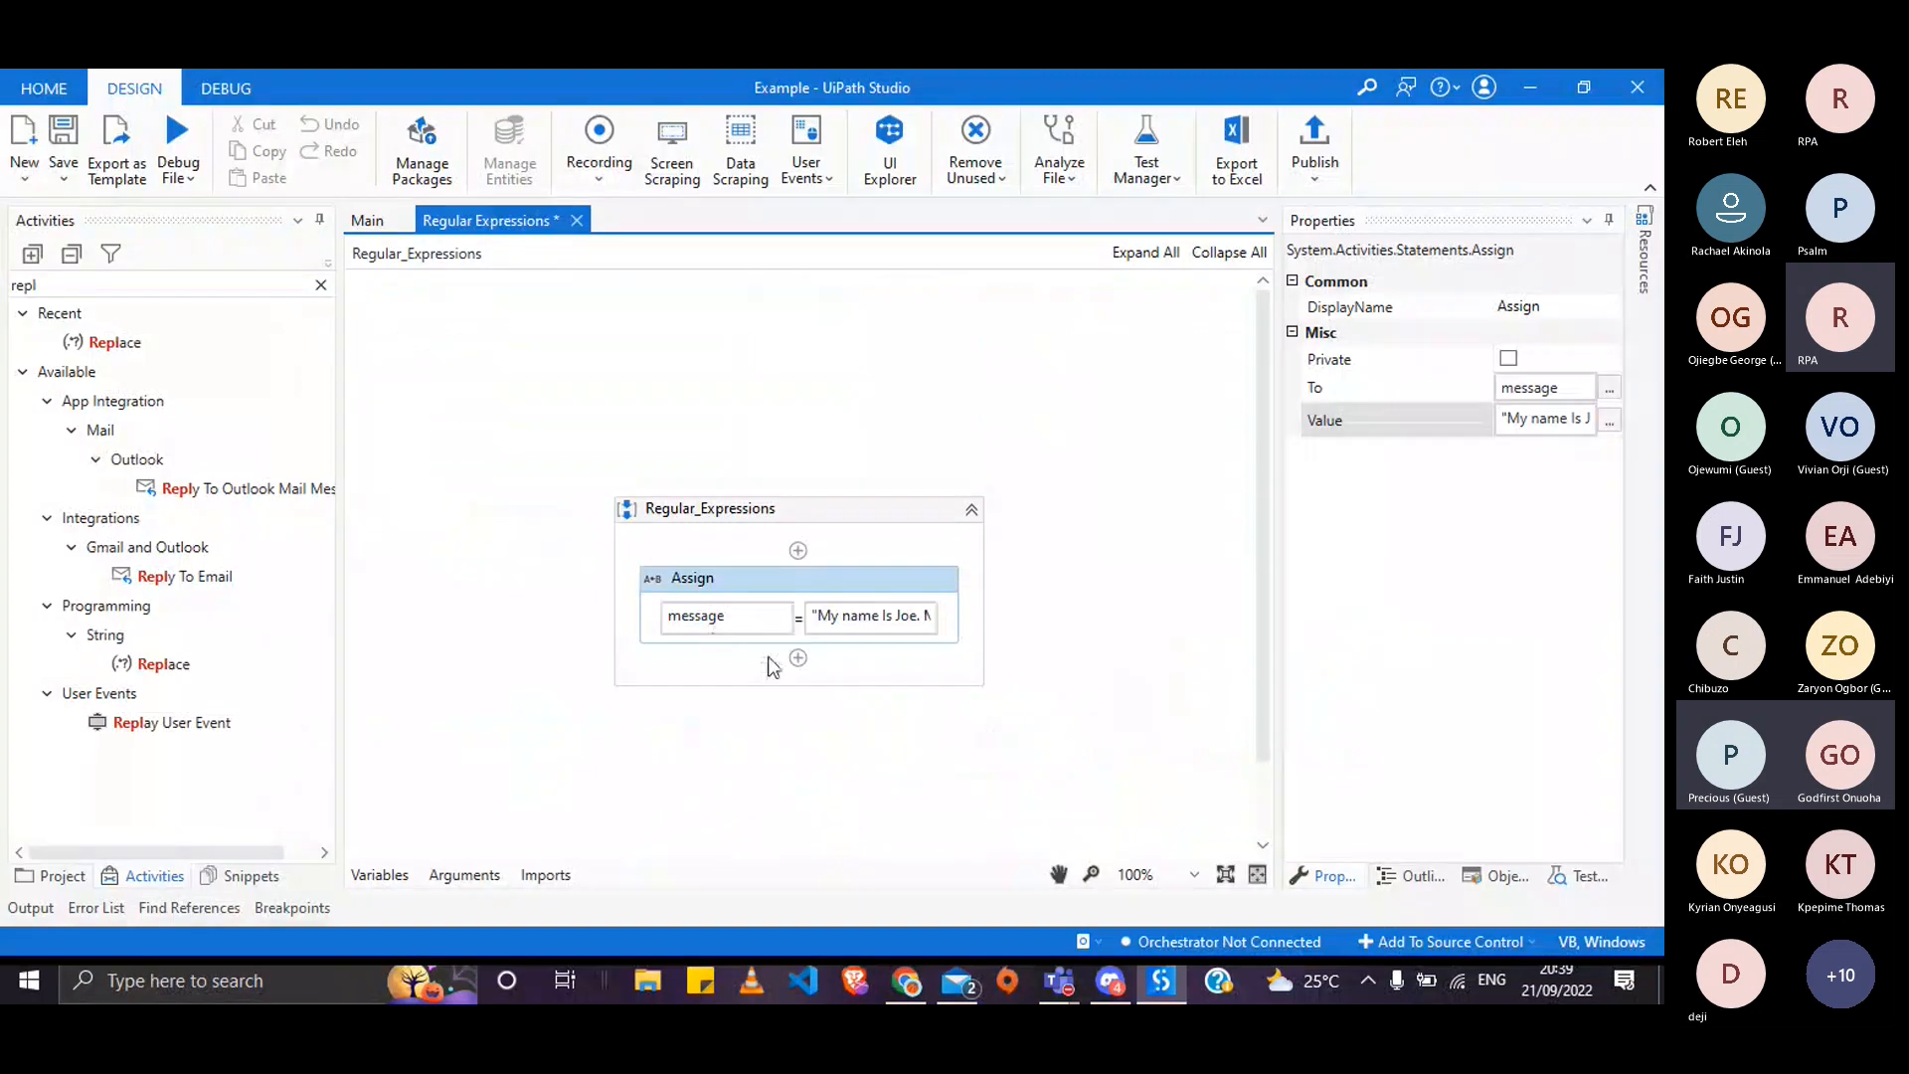
- Insert a Matches activity below the Assign and open its RegEx Builder
click(796, 658)
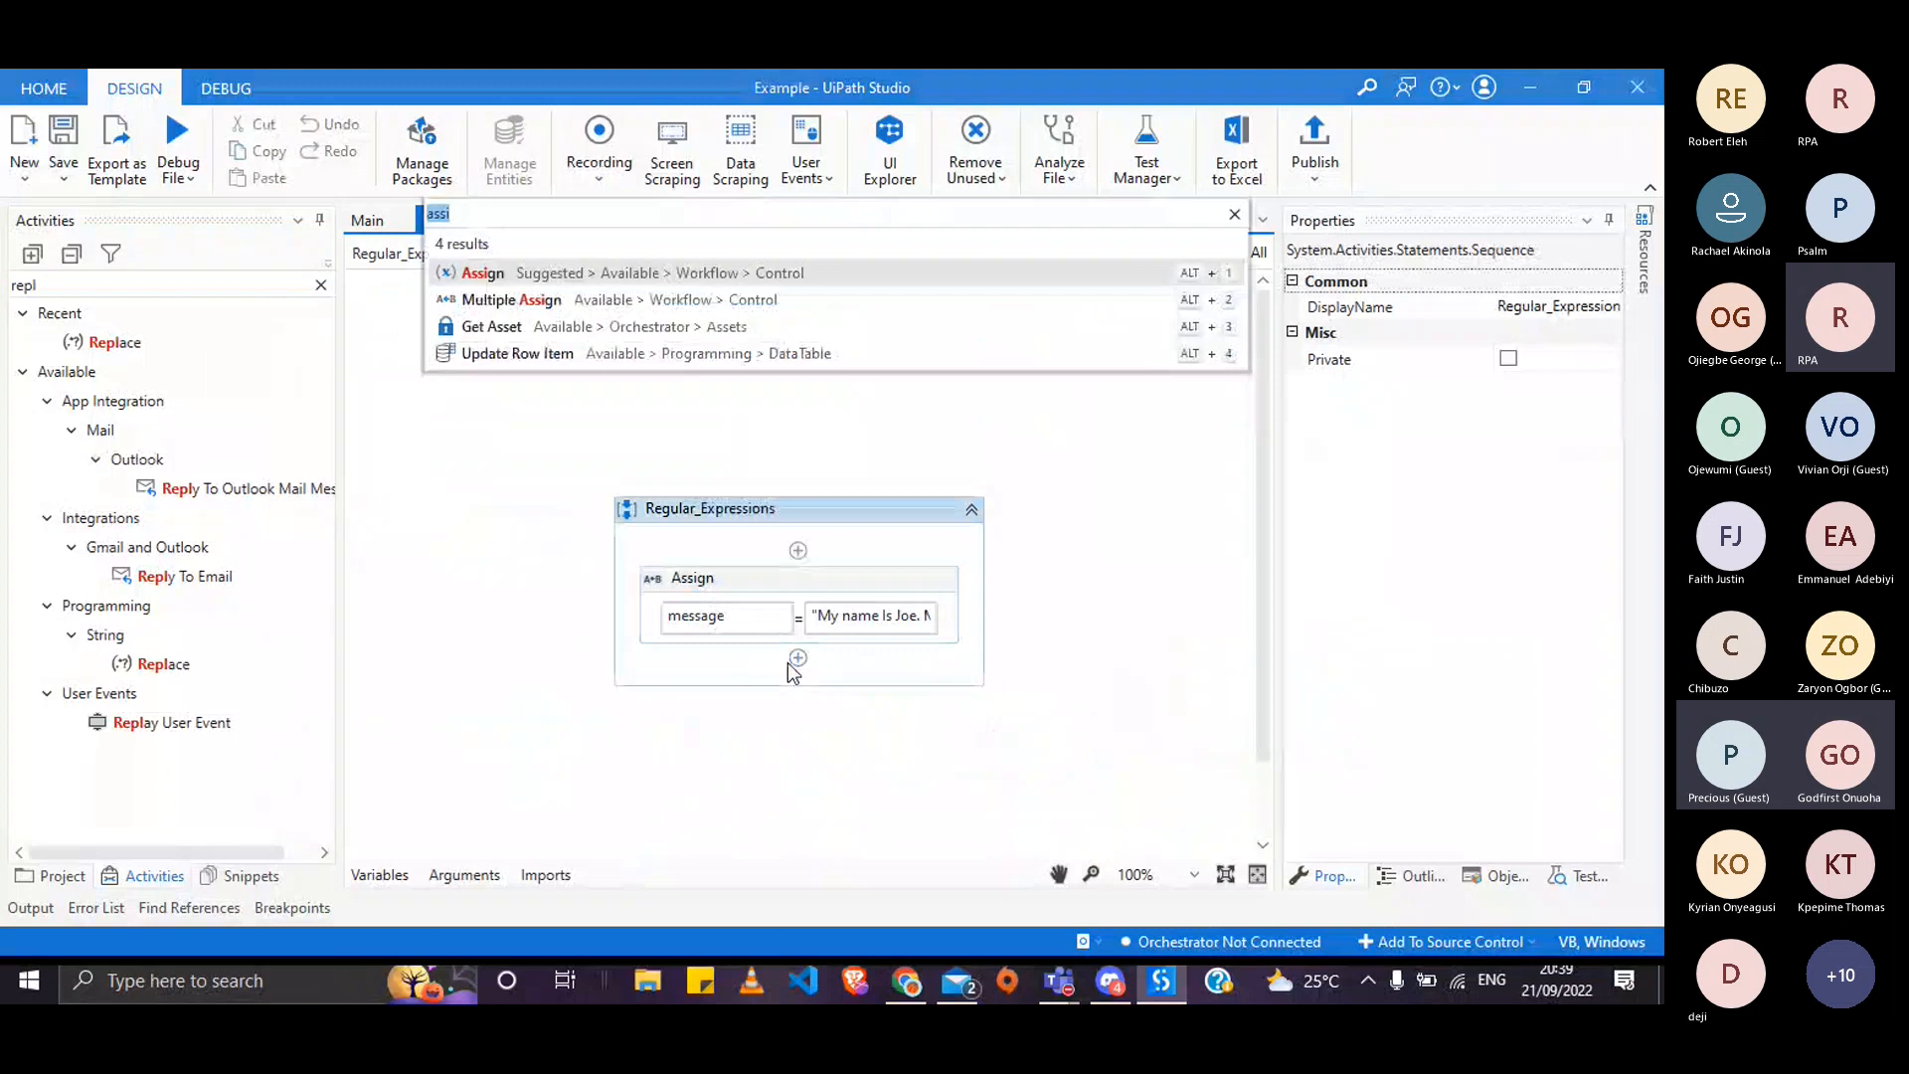
text(ma)
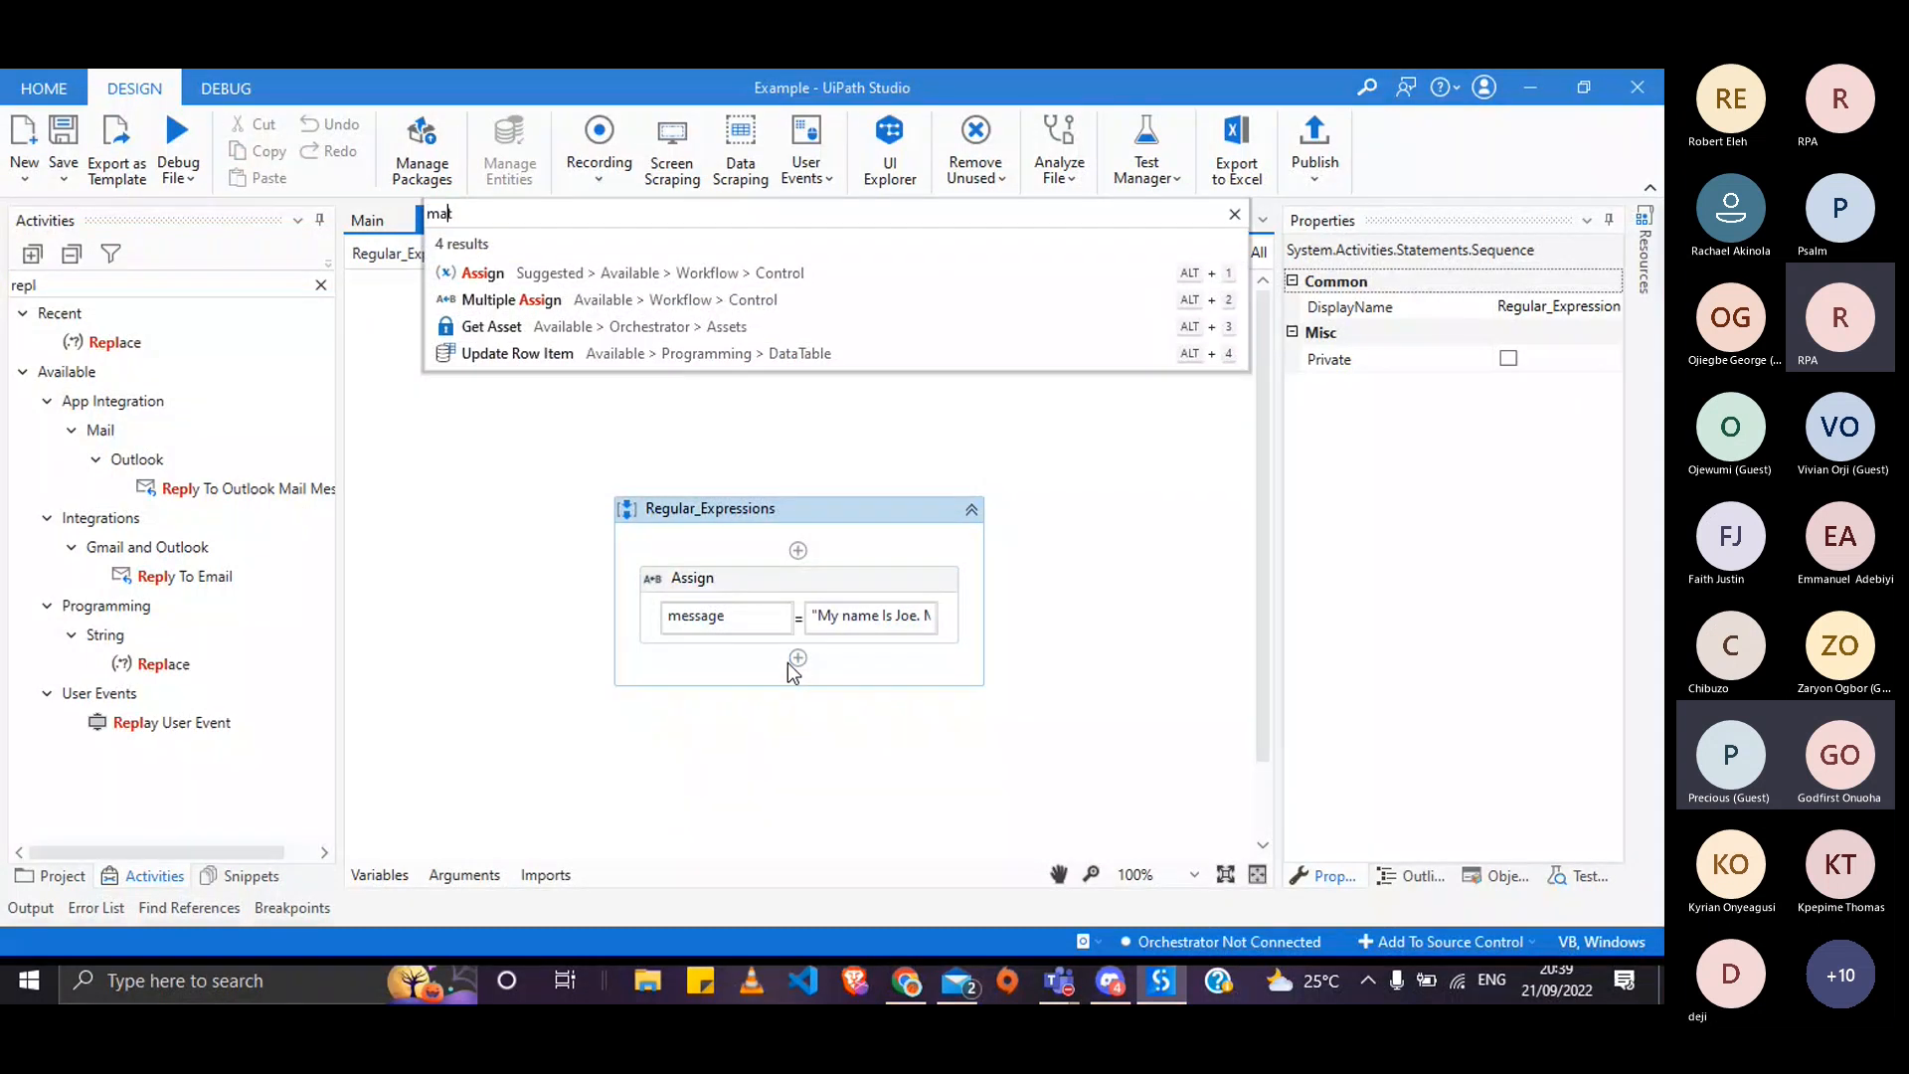
text(tc)
key(Return)
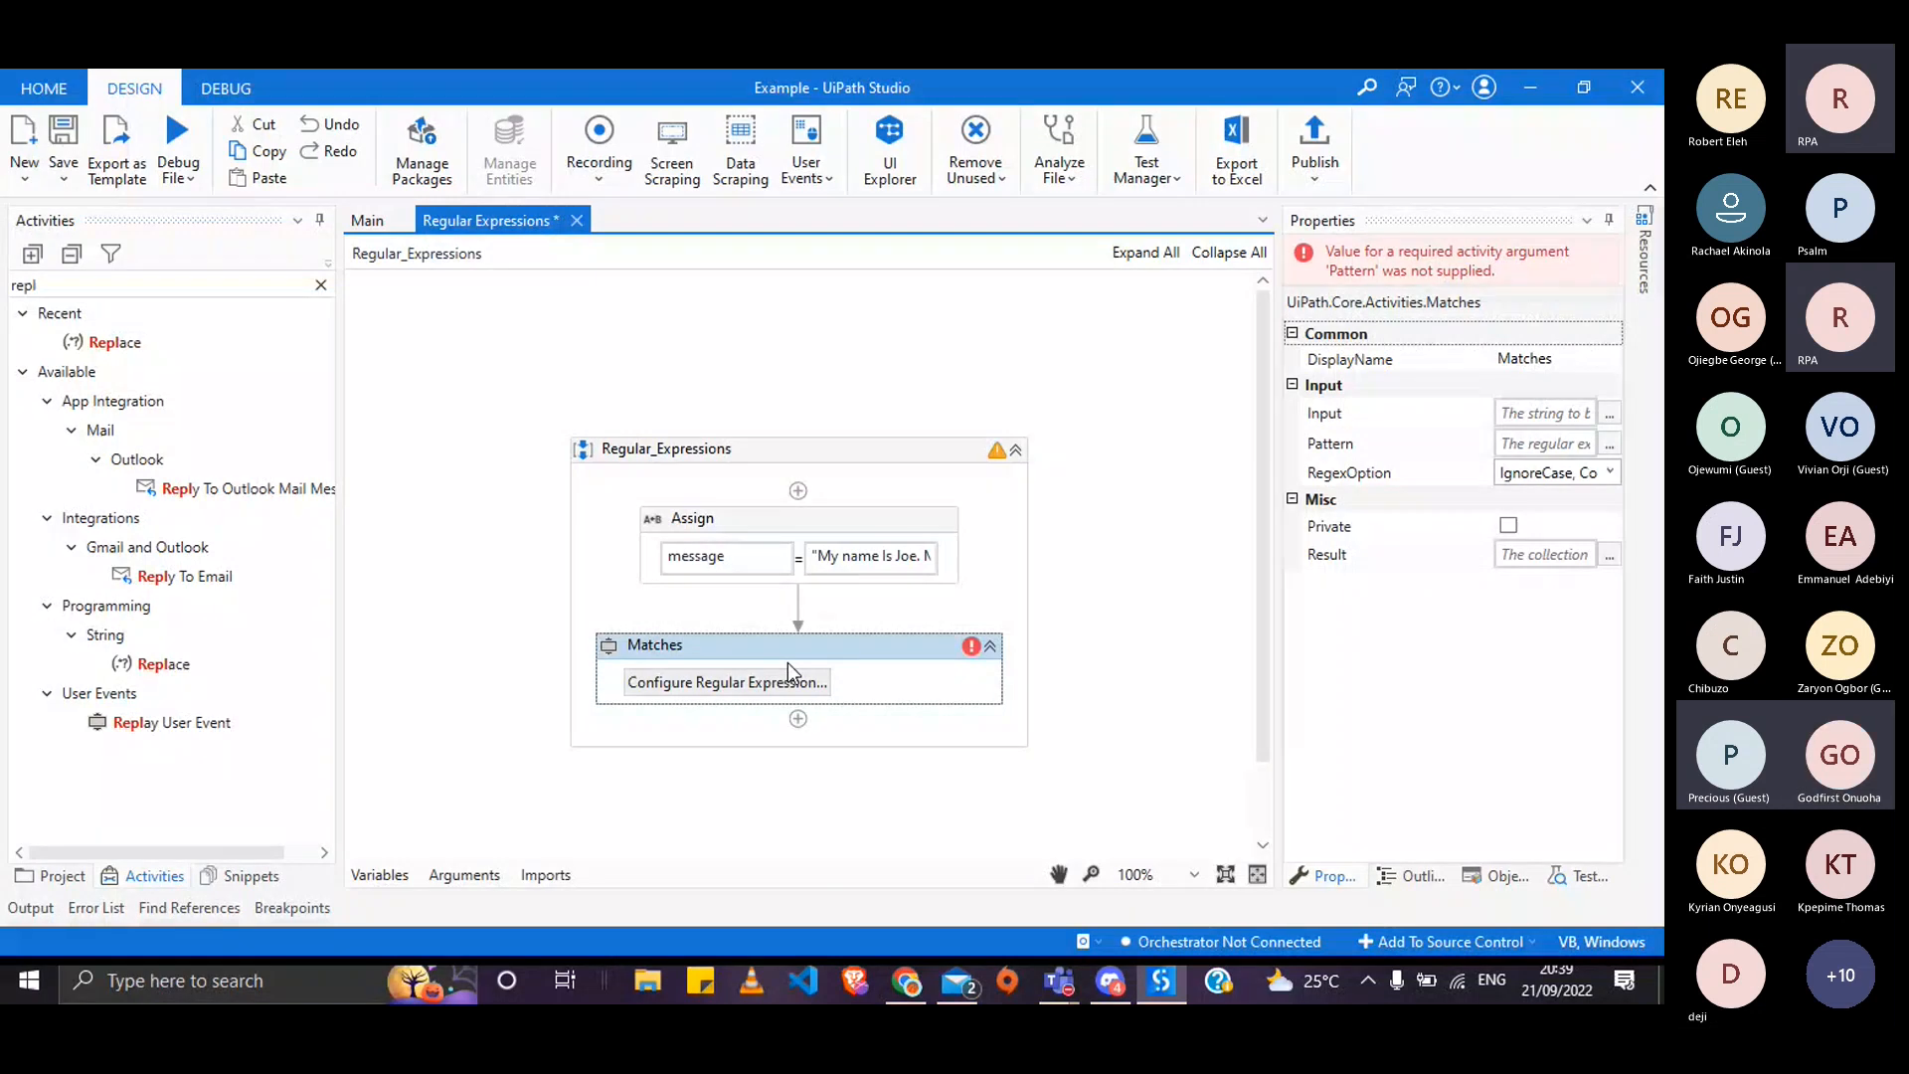
click(788, 682)
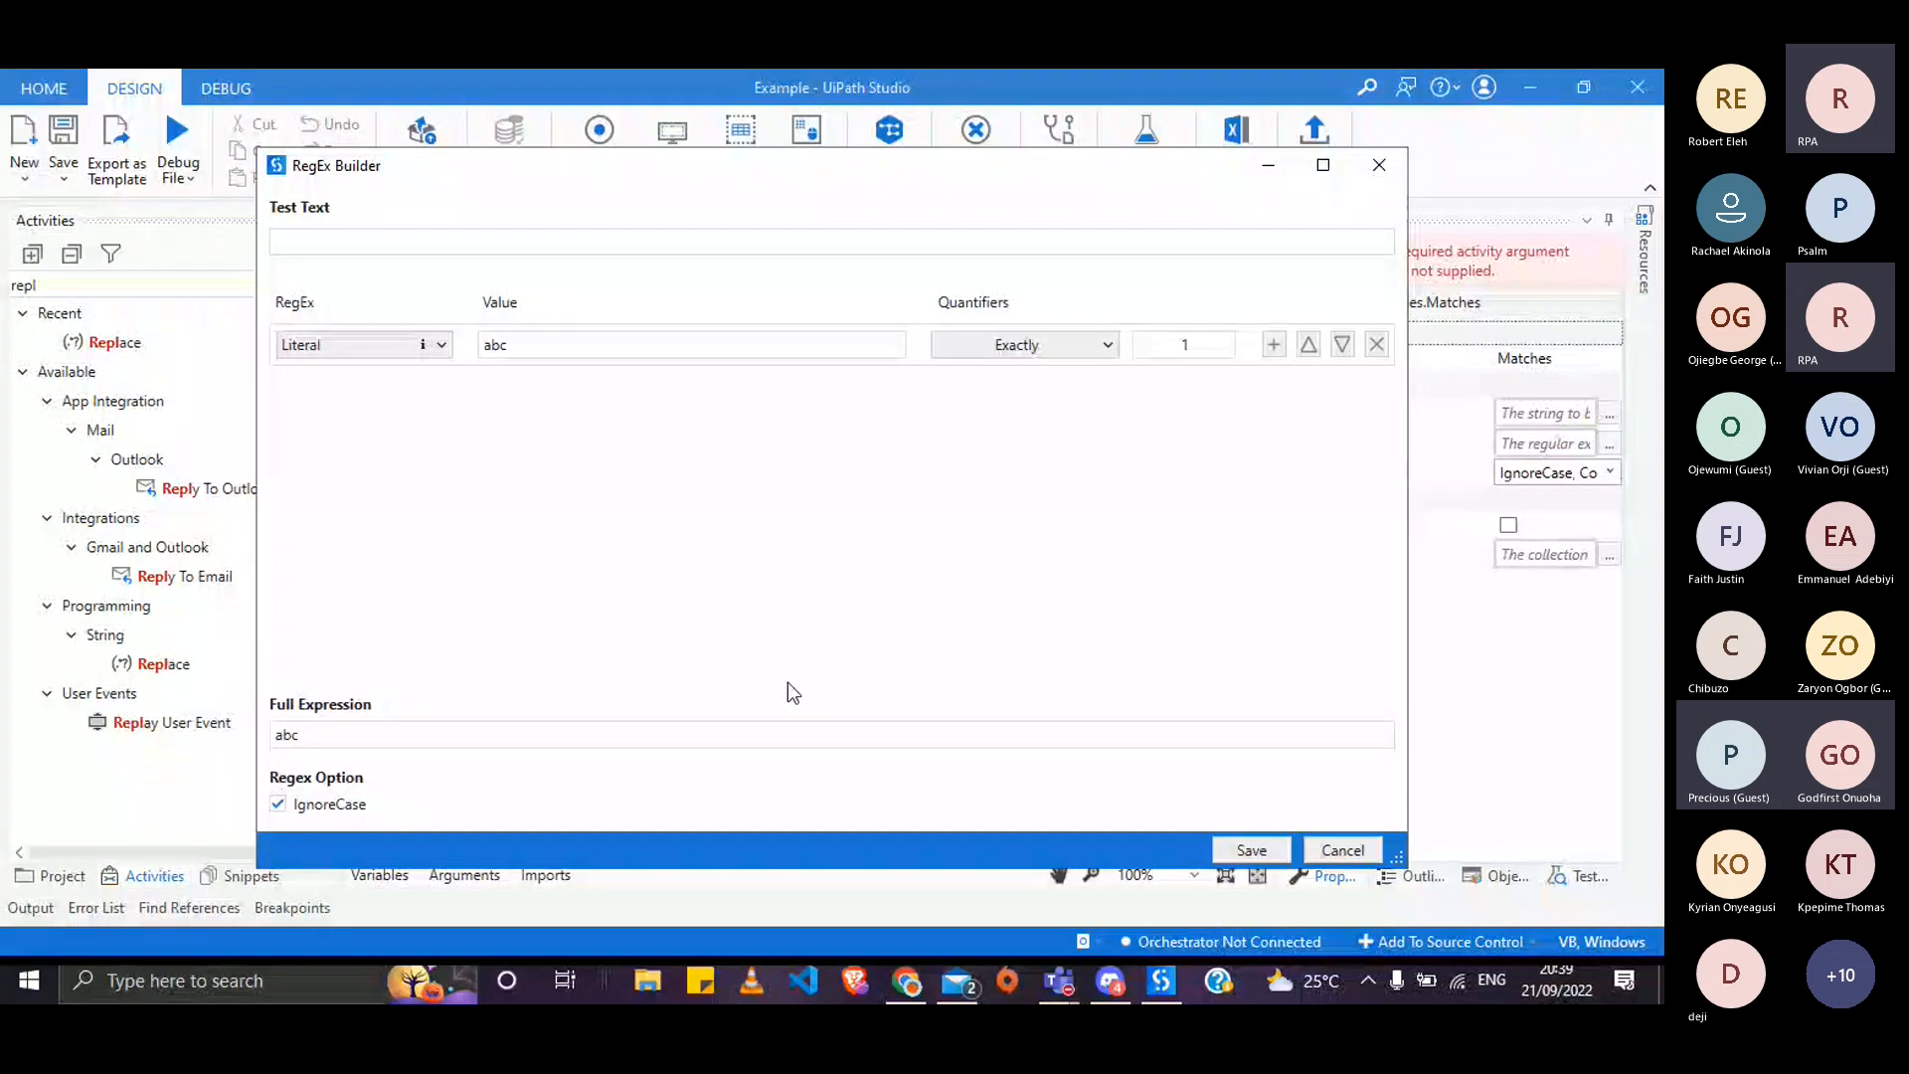
- Set the Matches regex to Email with quantifier Any (0 or more) and save
click(440, 344)
click(355, 570)
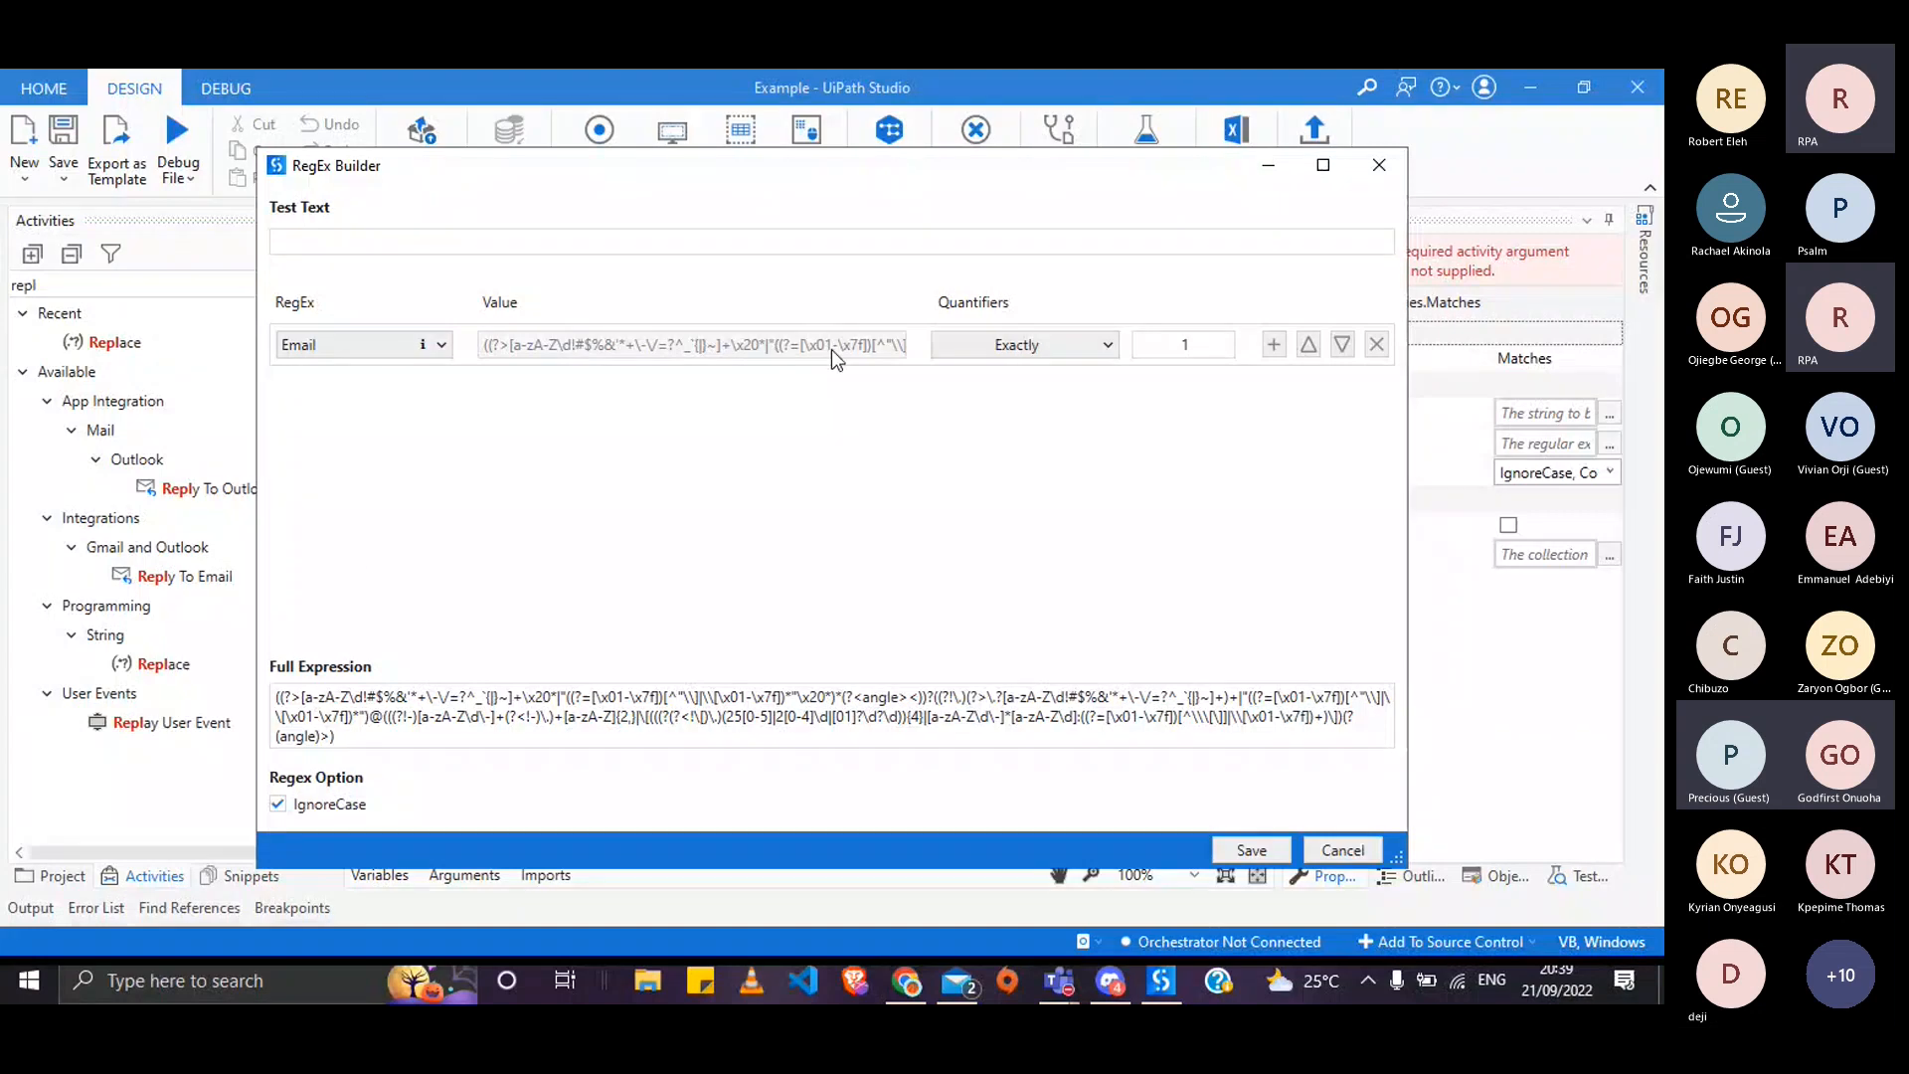
click(1052, 350)
click(1029, 400)
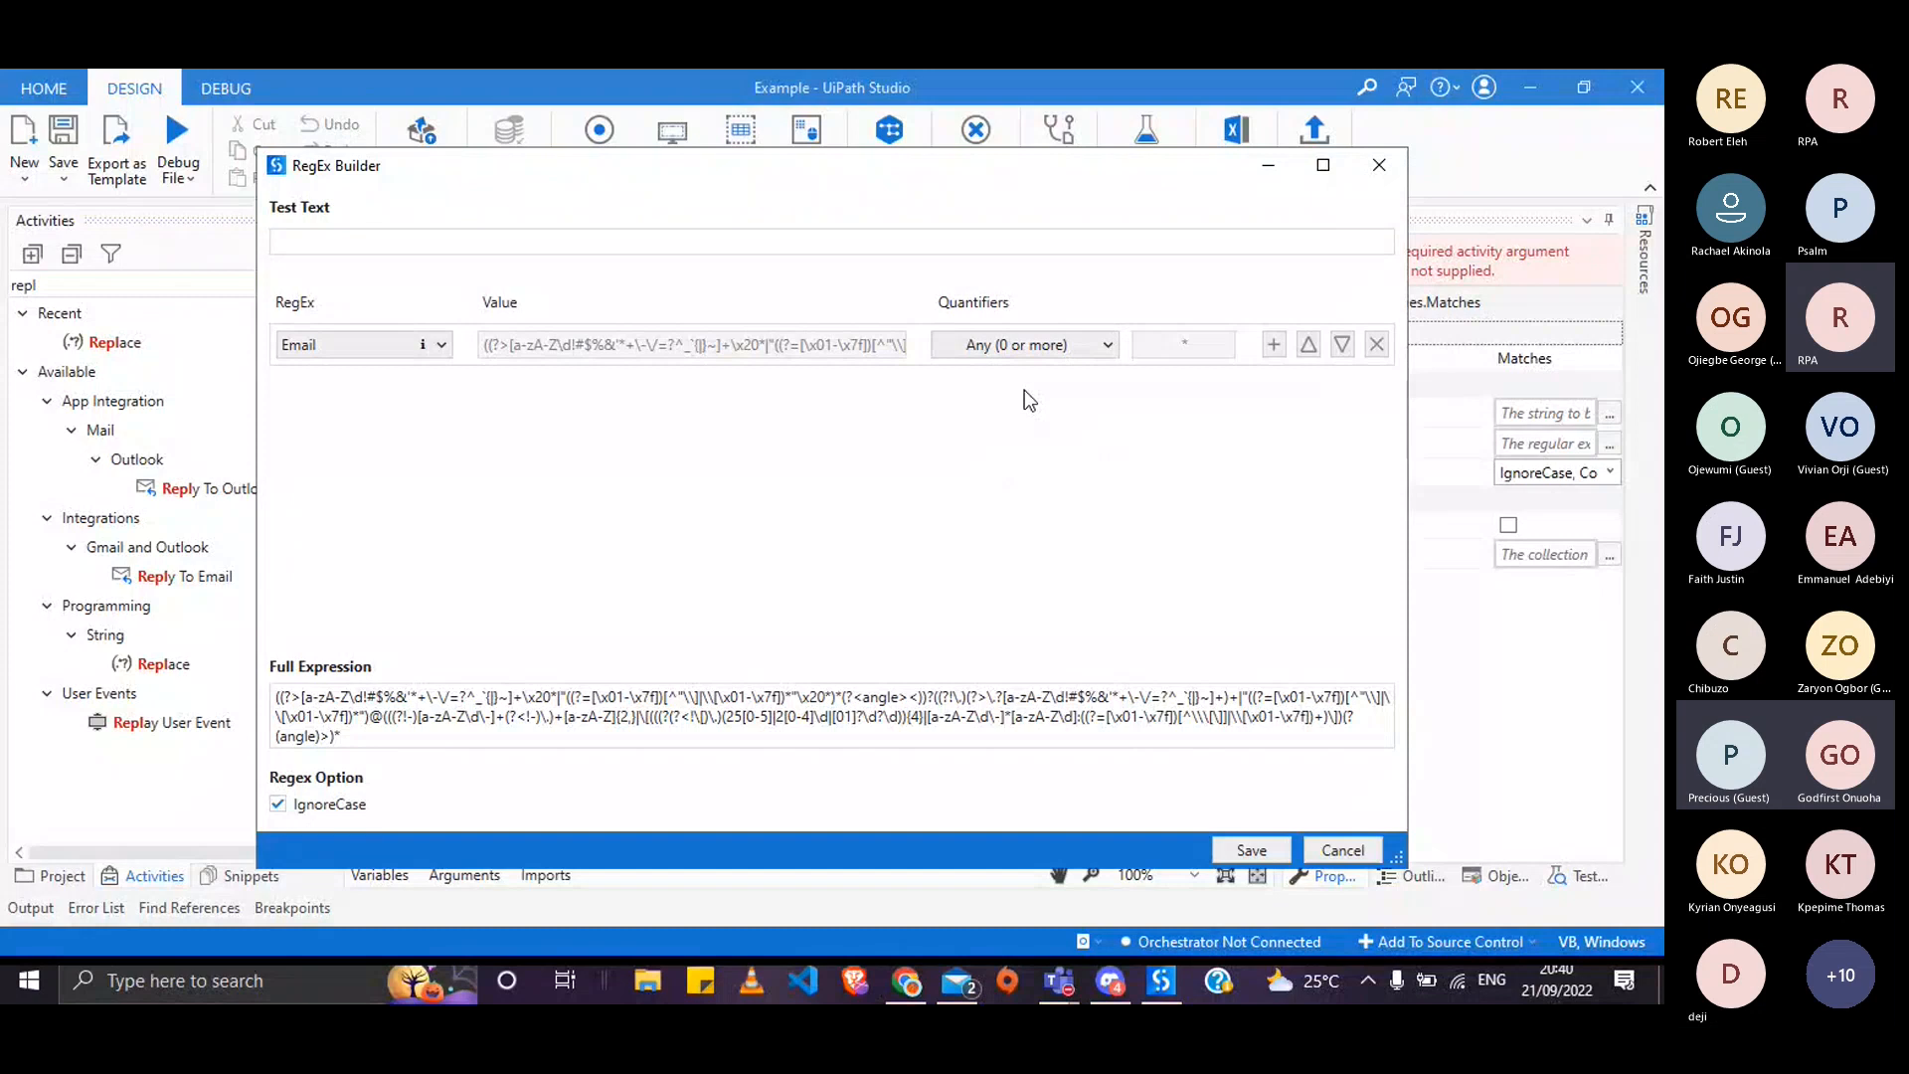
click(1251, 850)
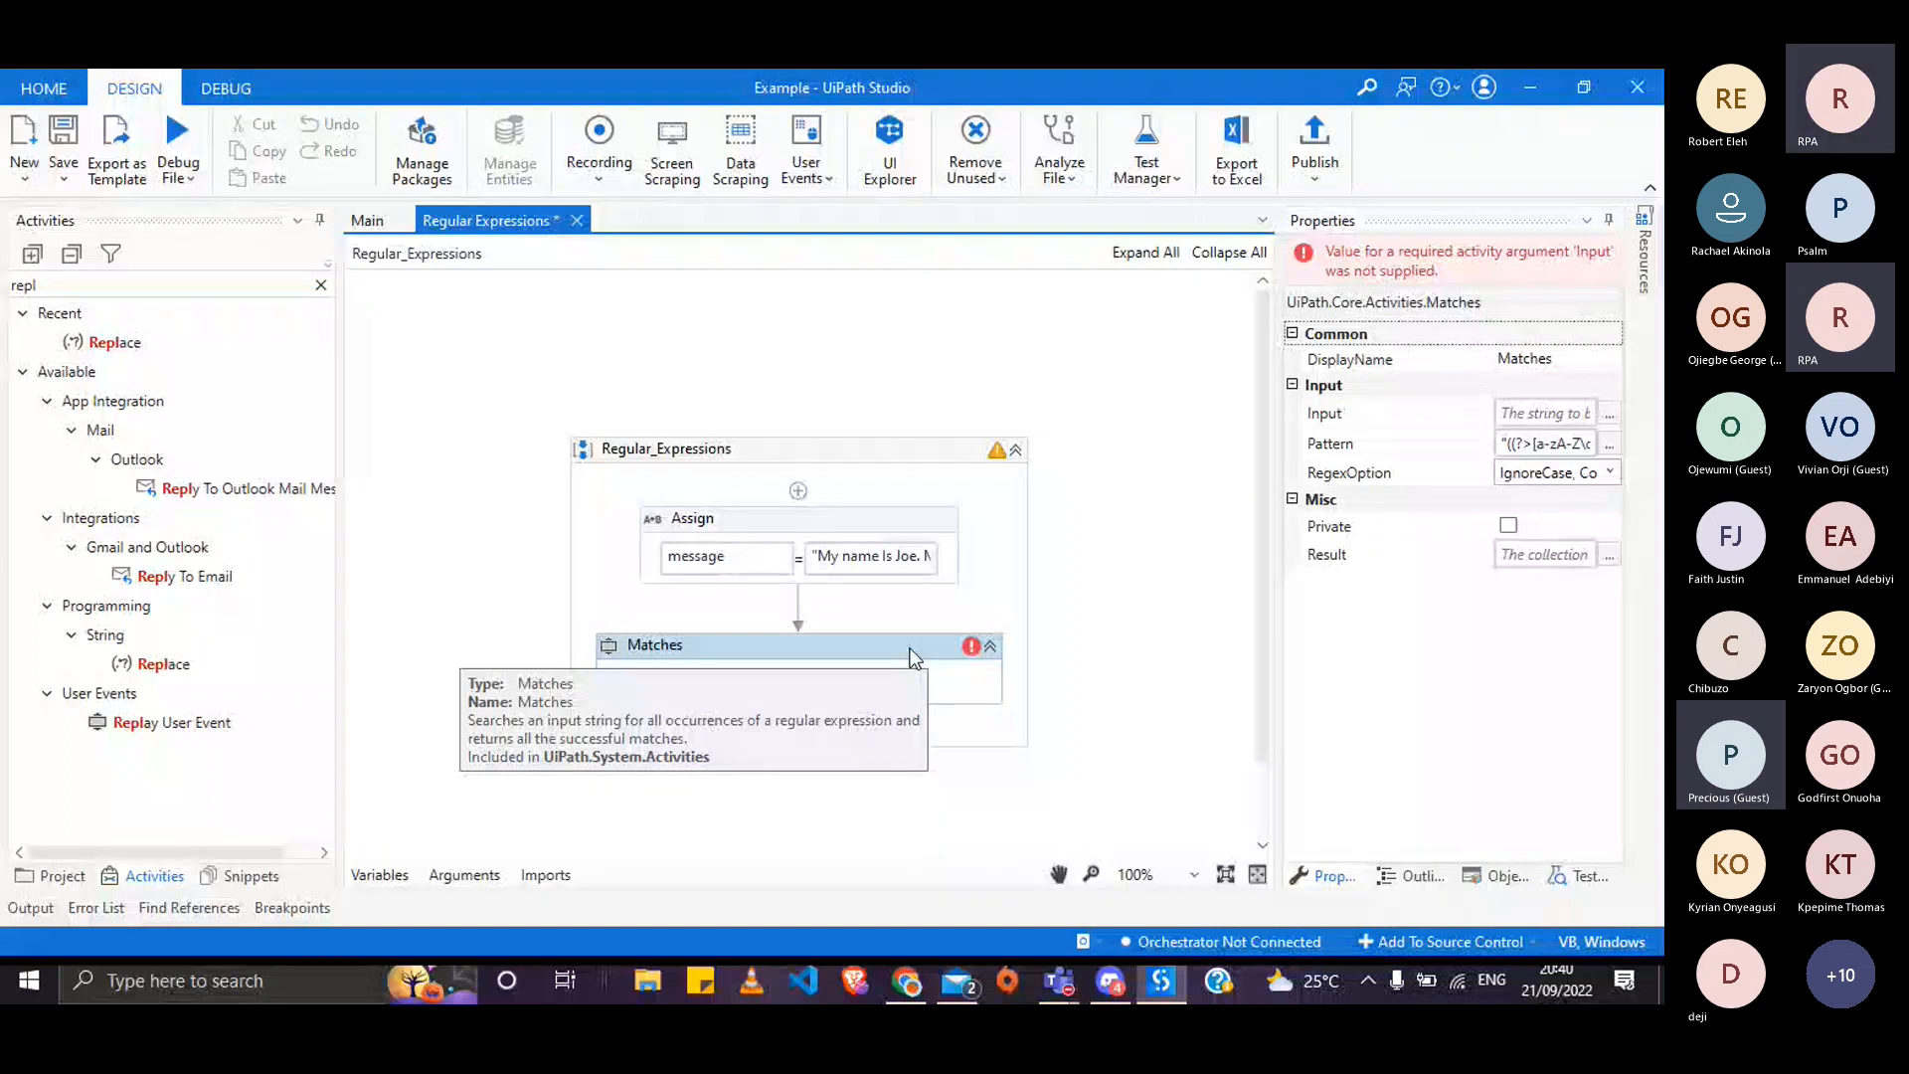
- Set the Matches Input property to message
click(360, 875)
click(360, 875)
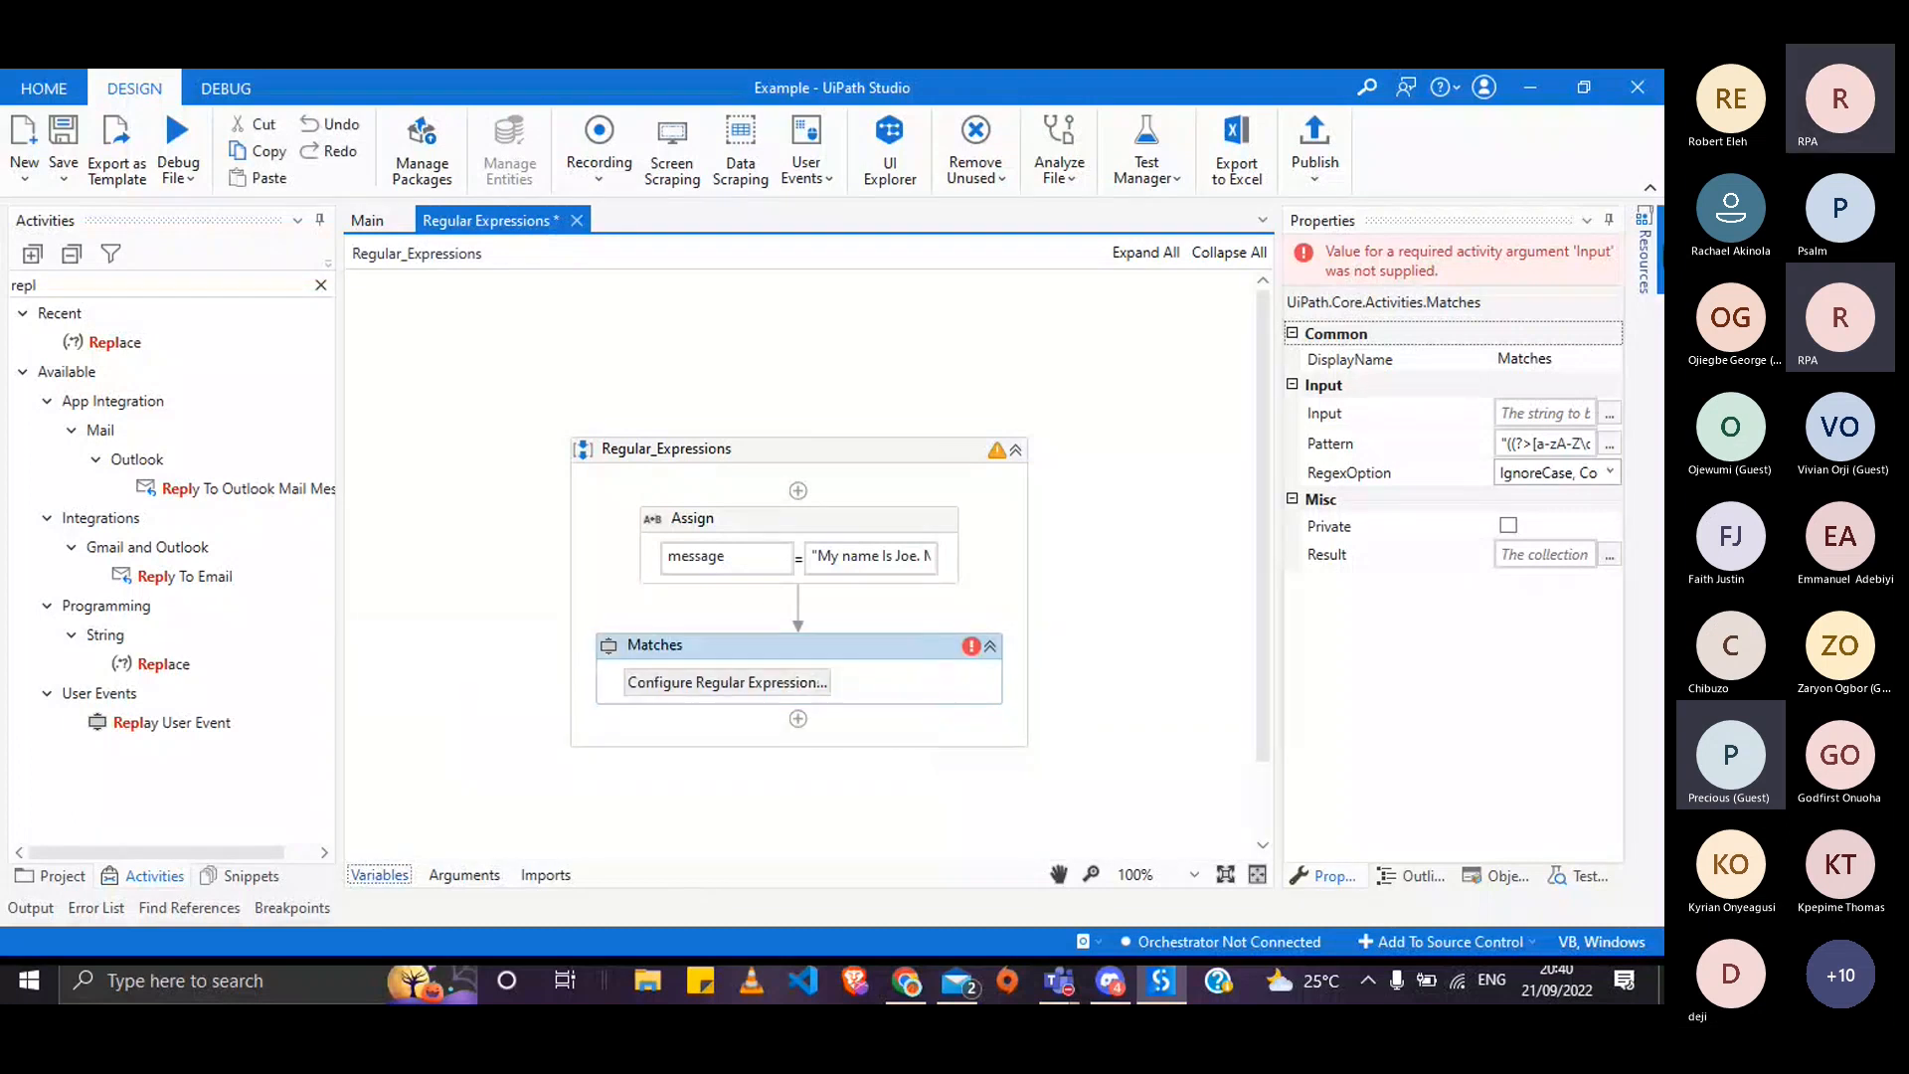
click(1549, 415)
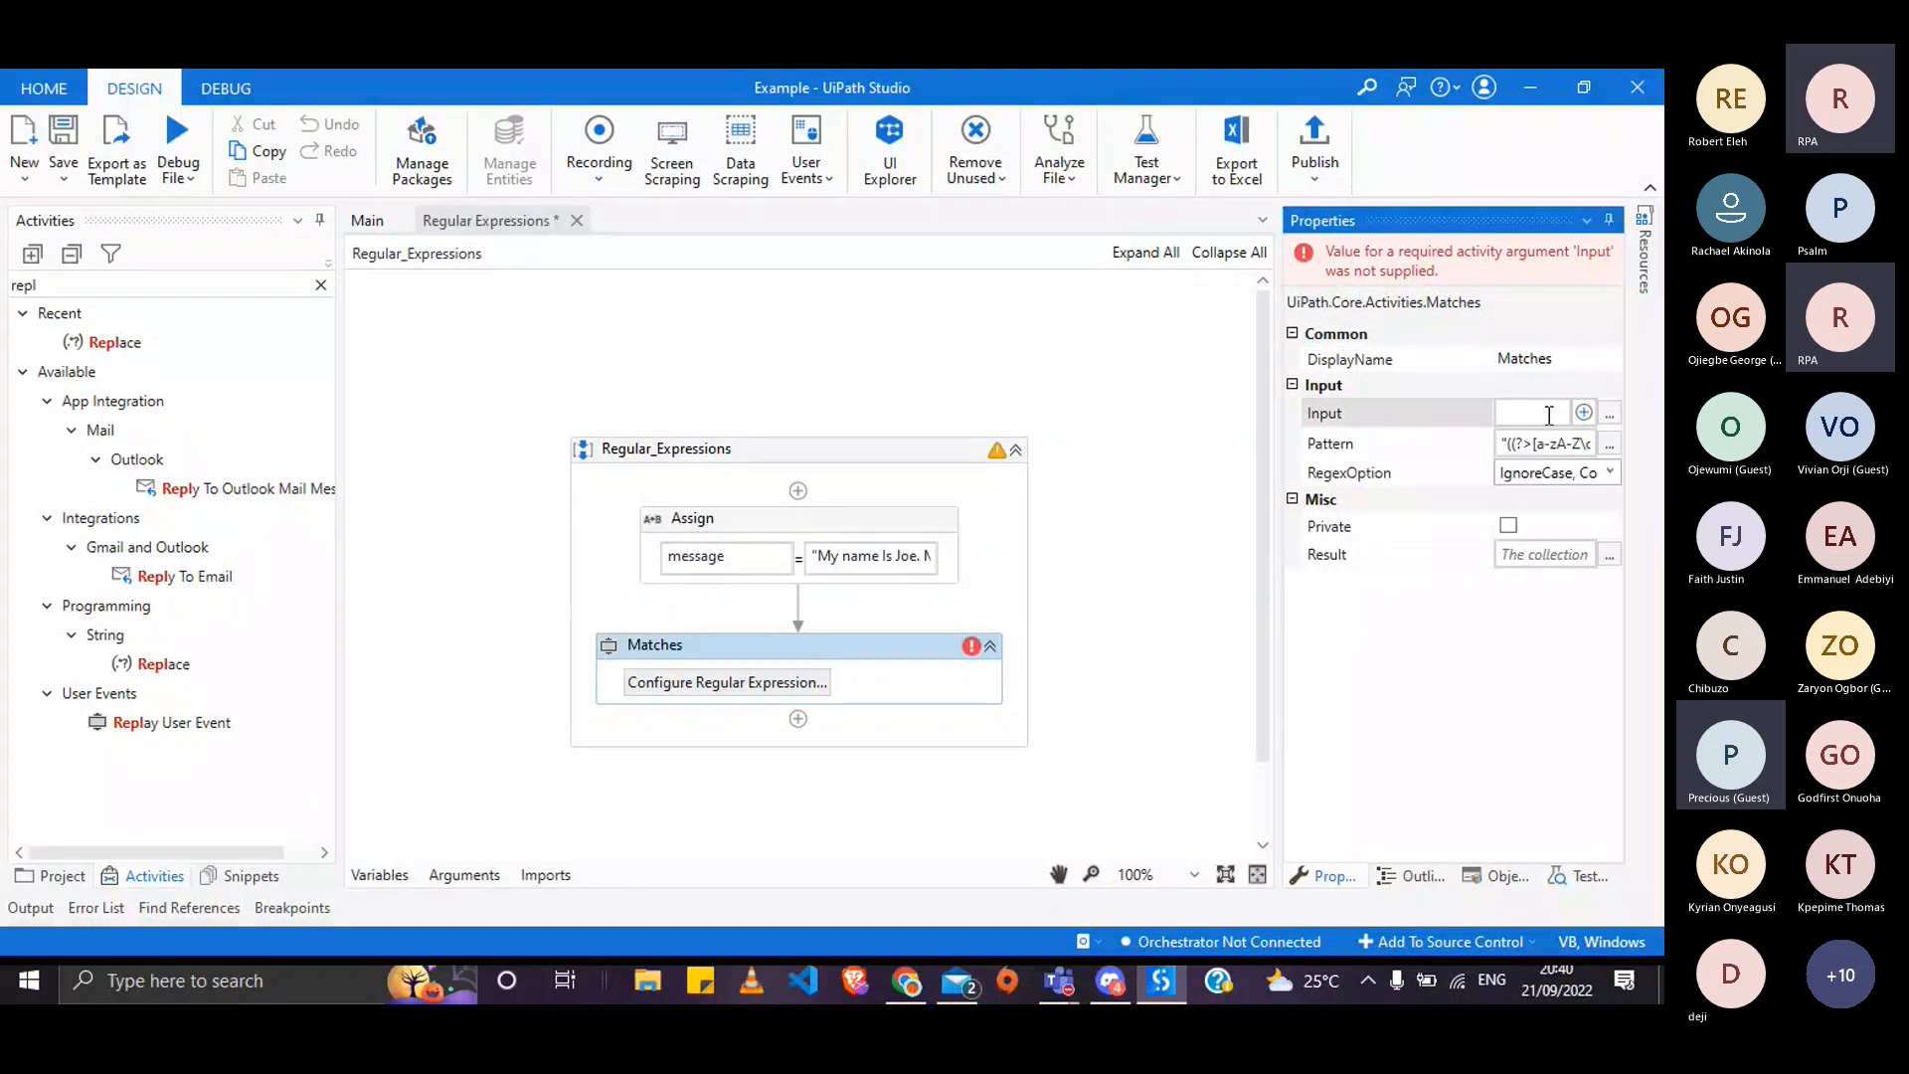
text(message)
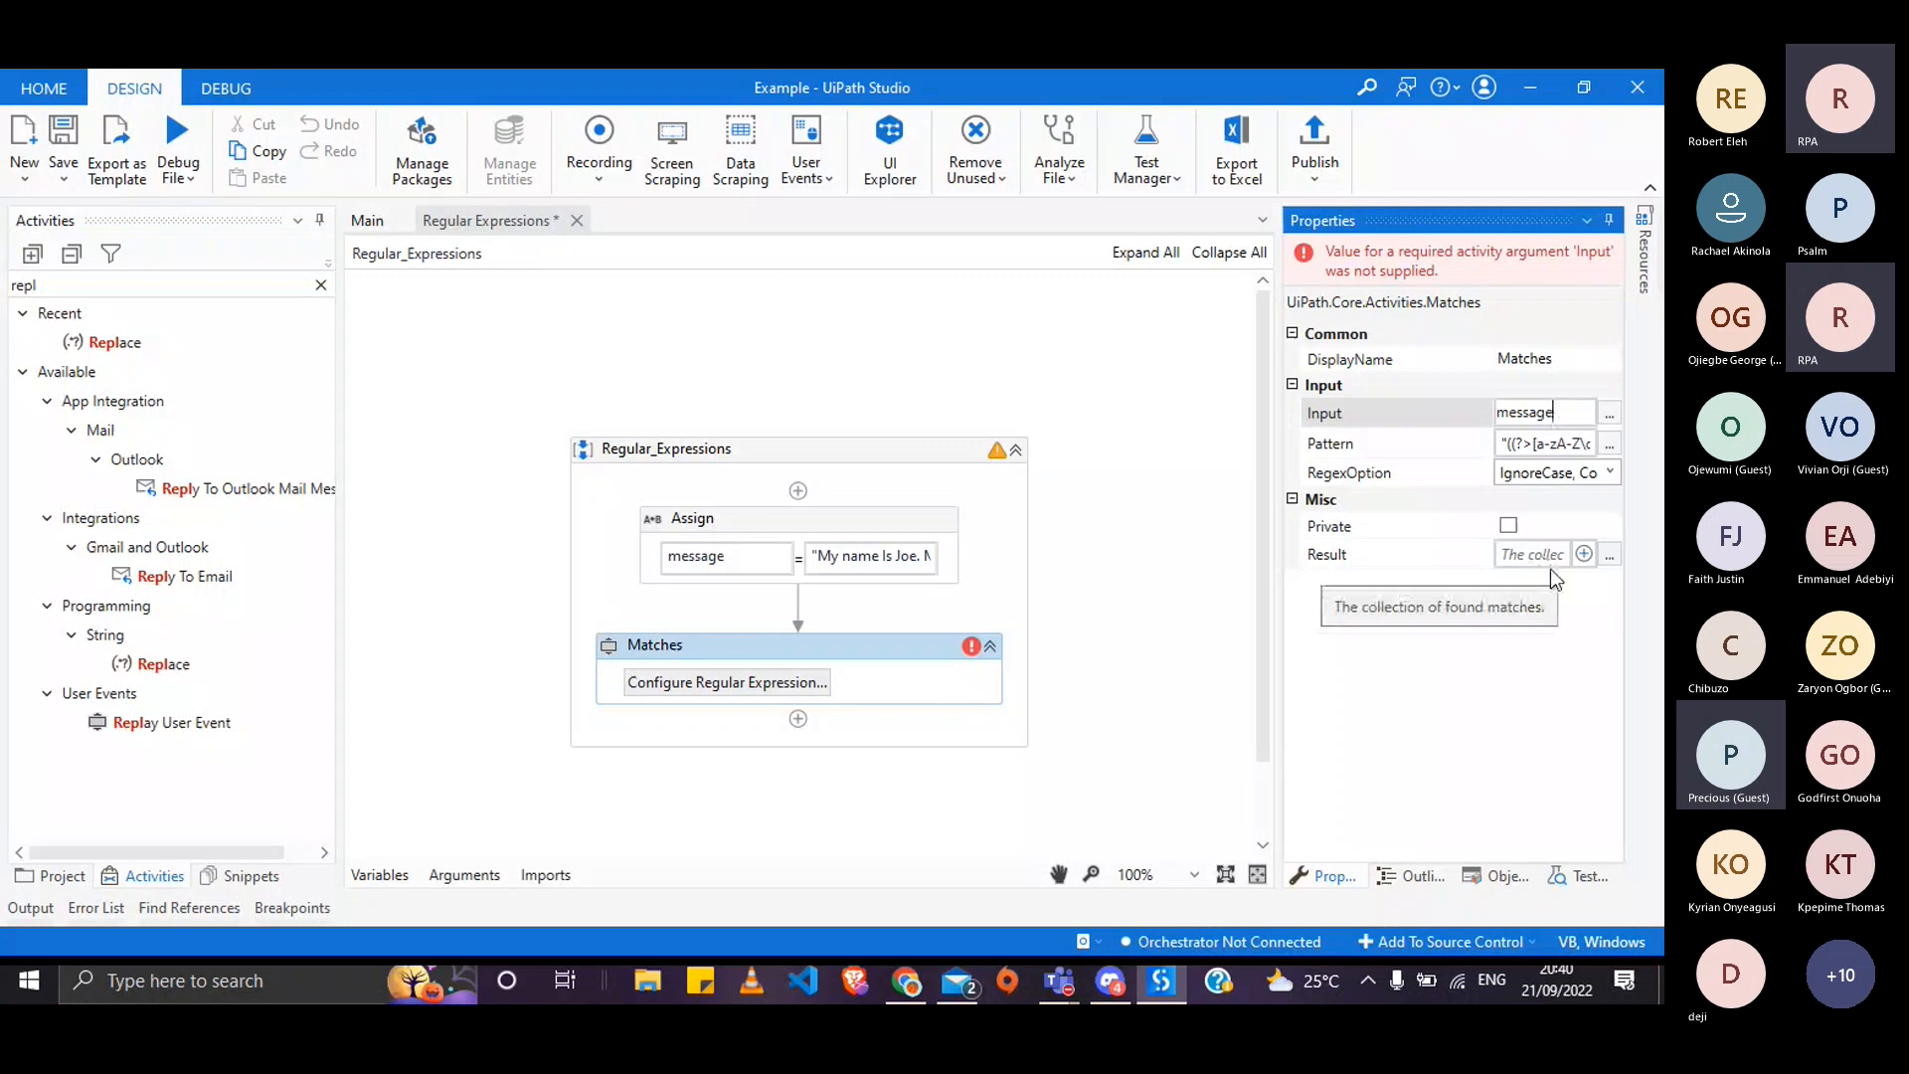
click(1548, 566)
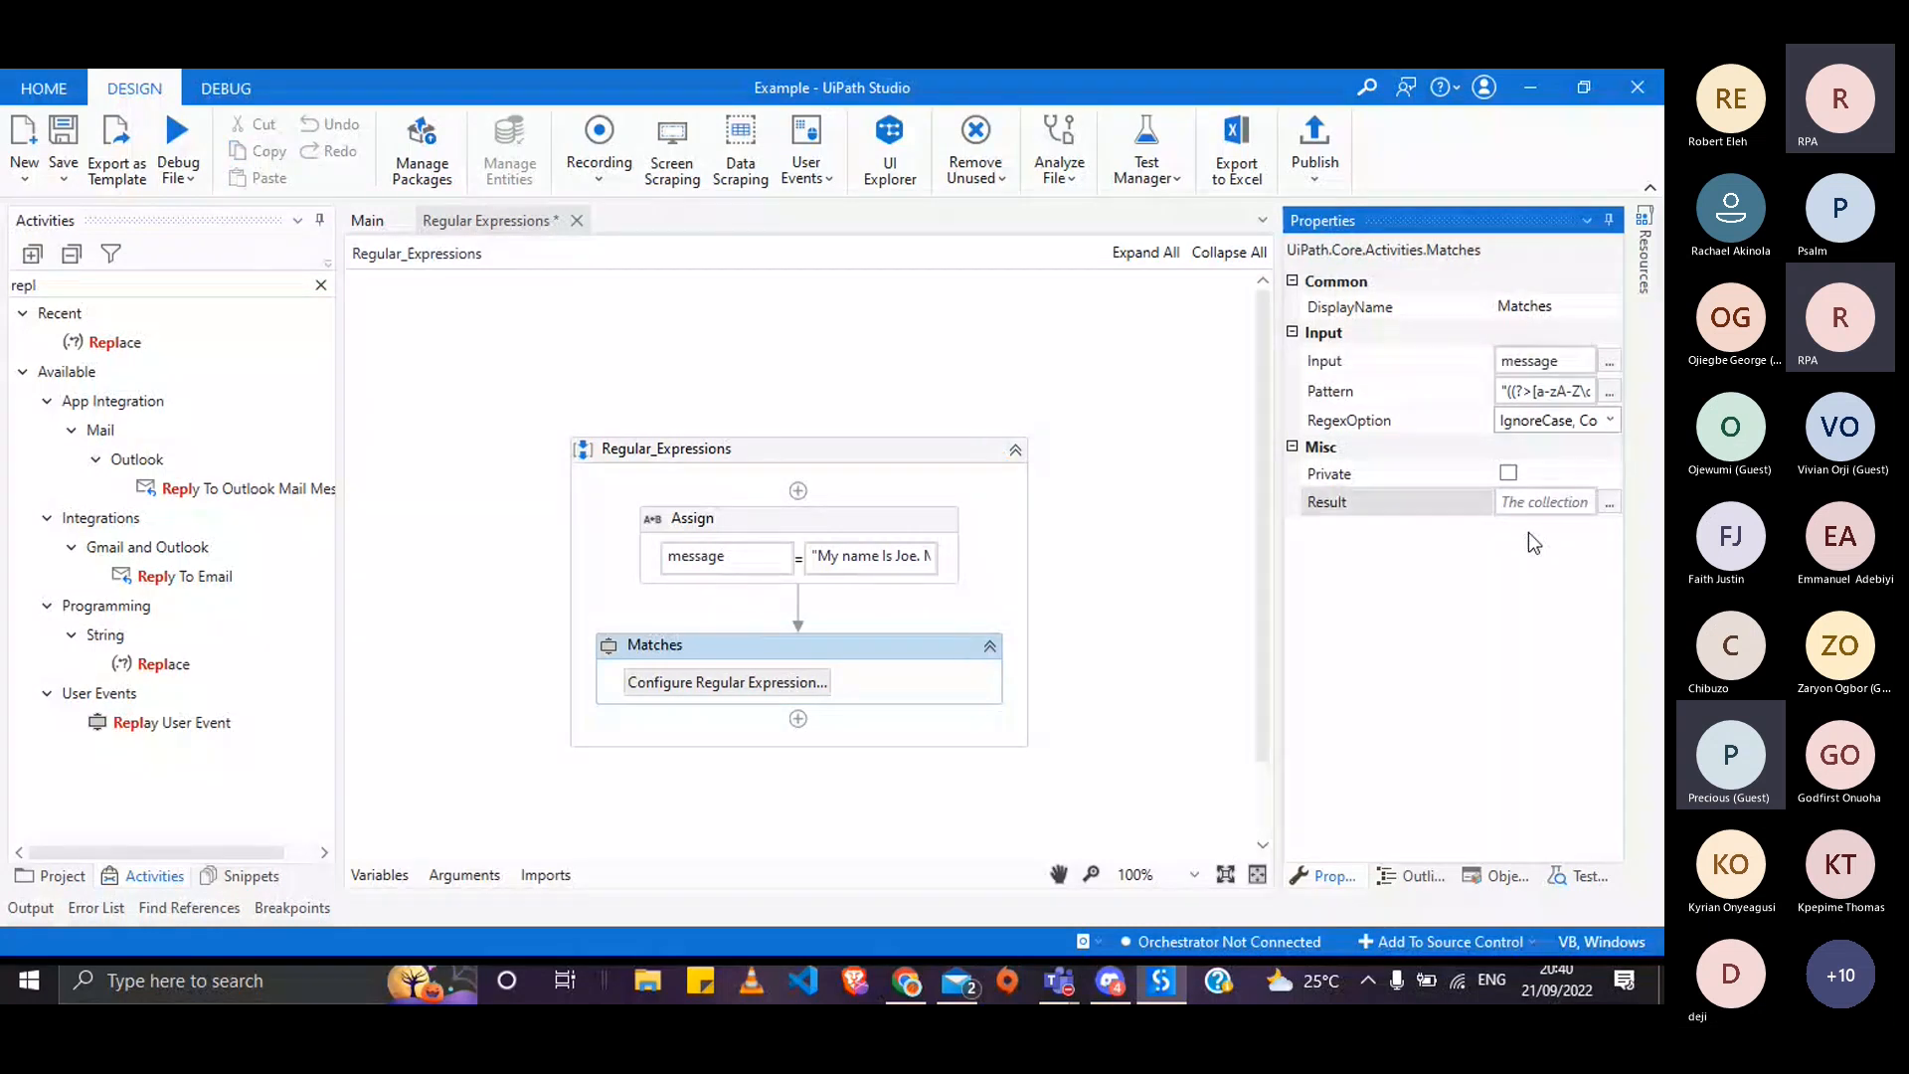
- Store the Matches output in a new variable named Result
click(1530, 502)
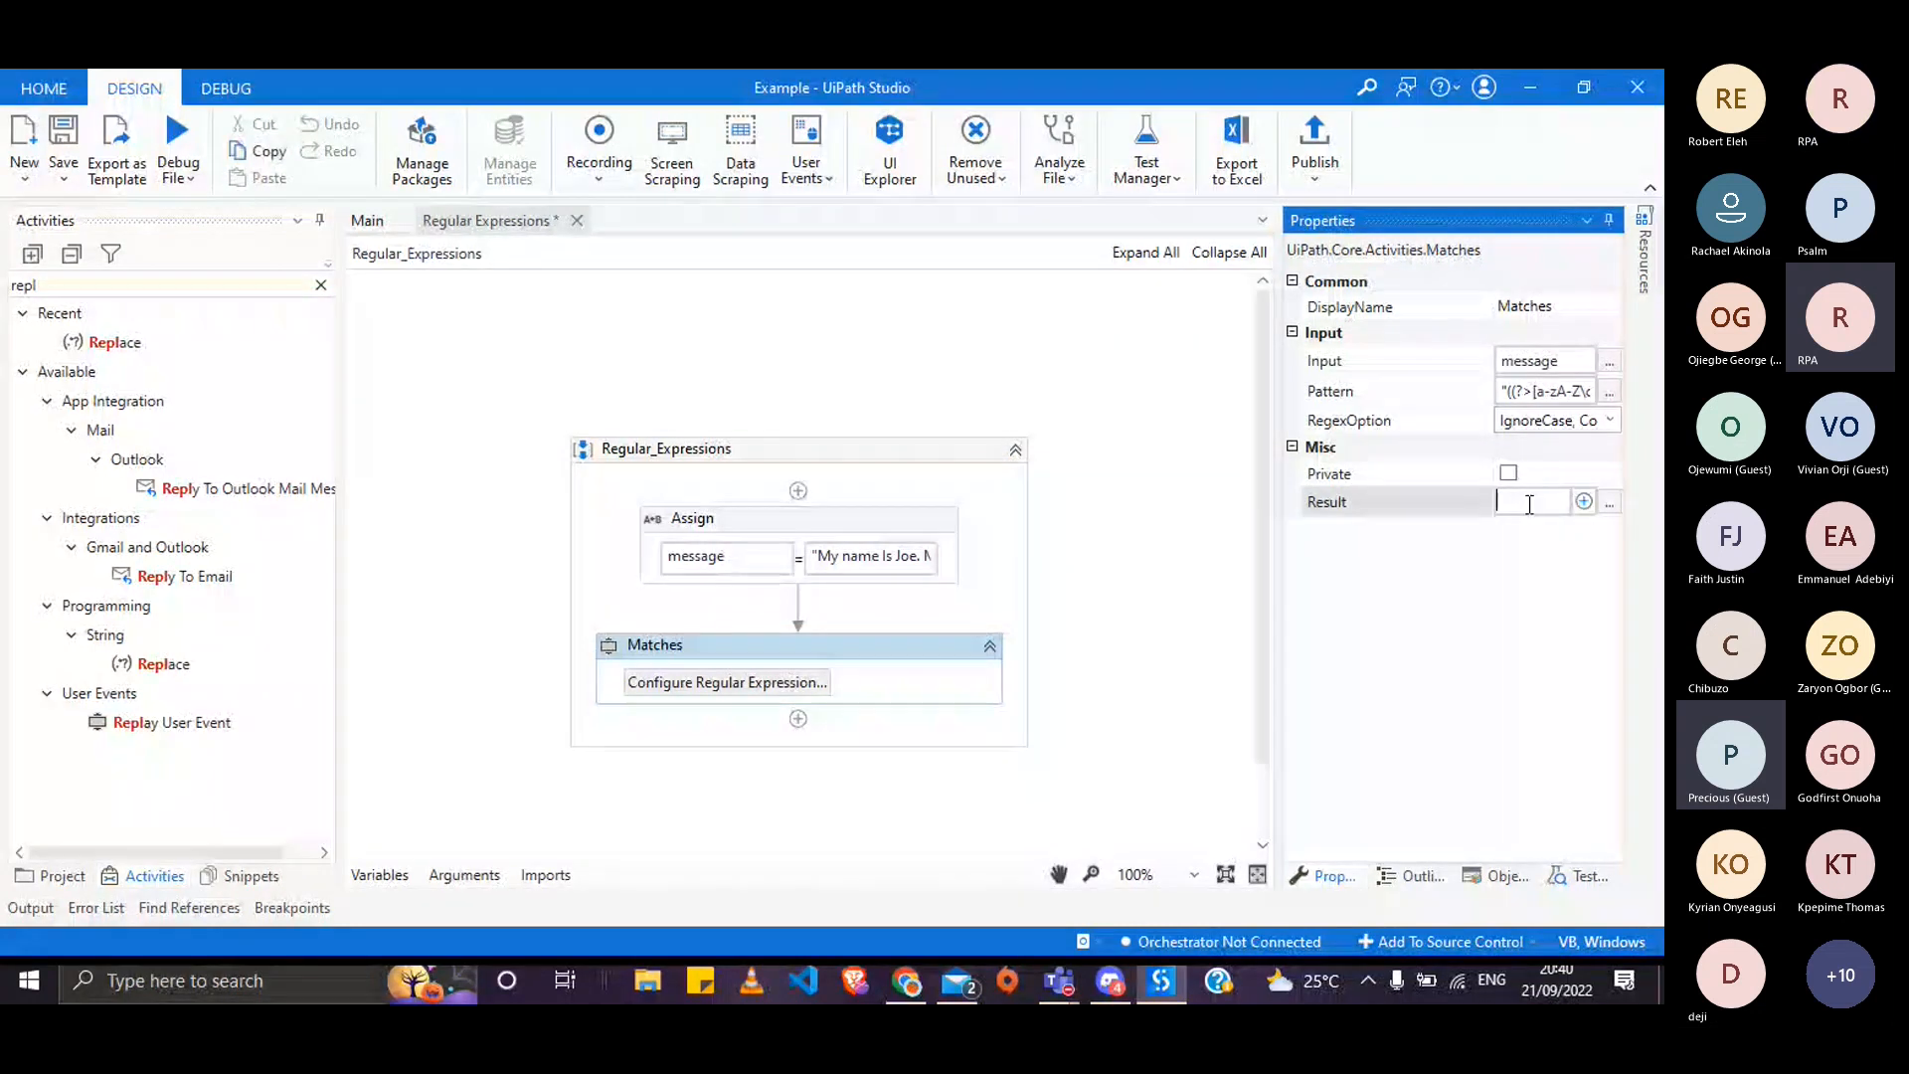
key(ctrl+k)
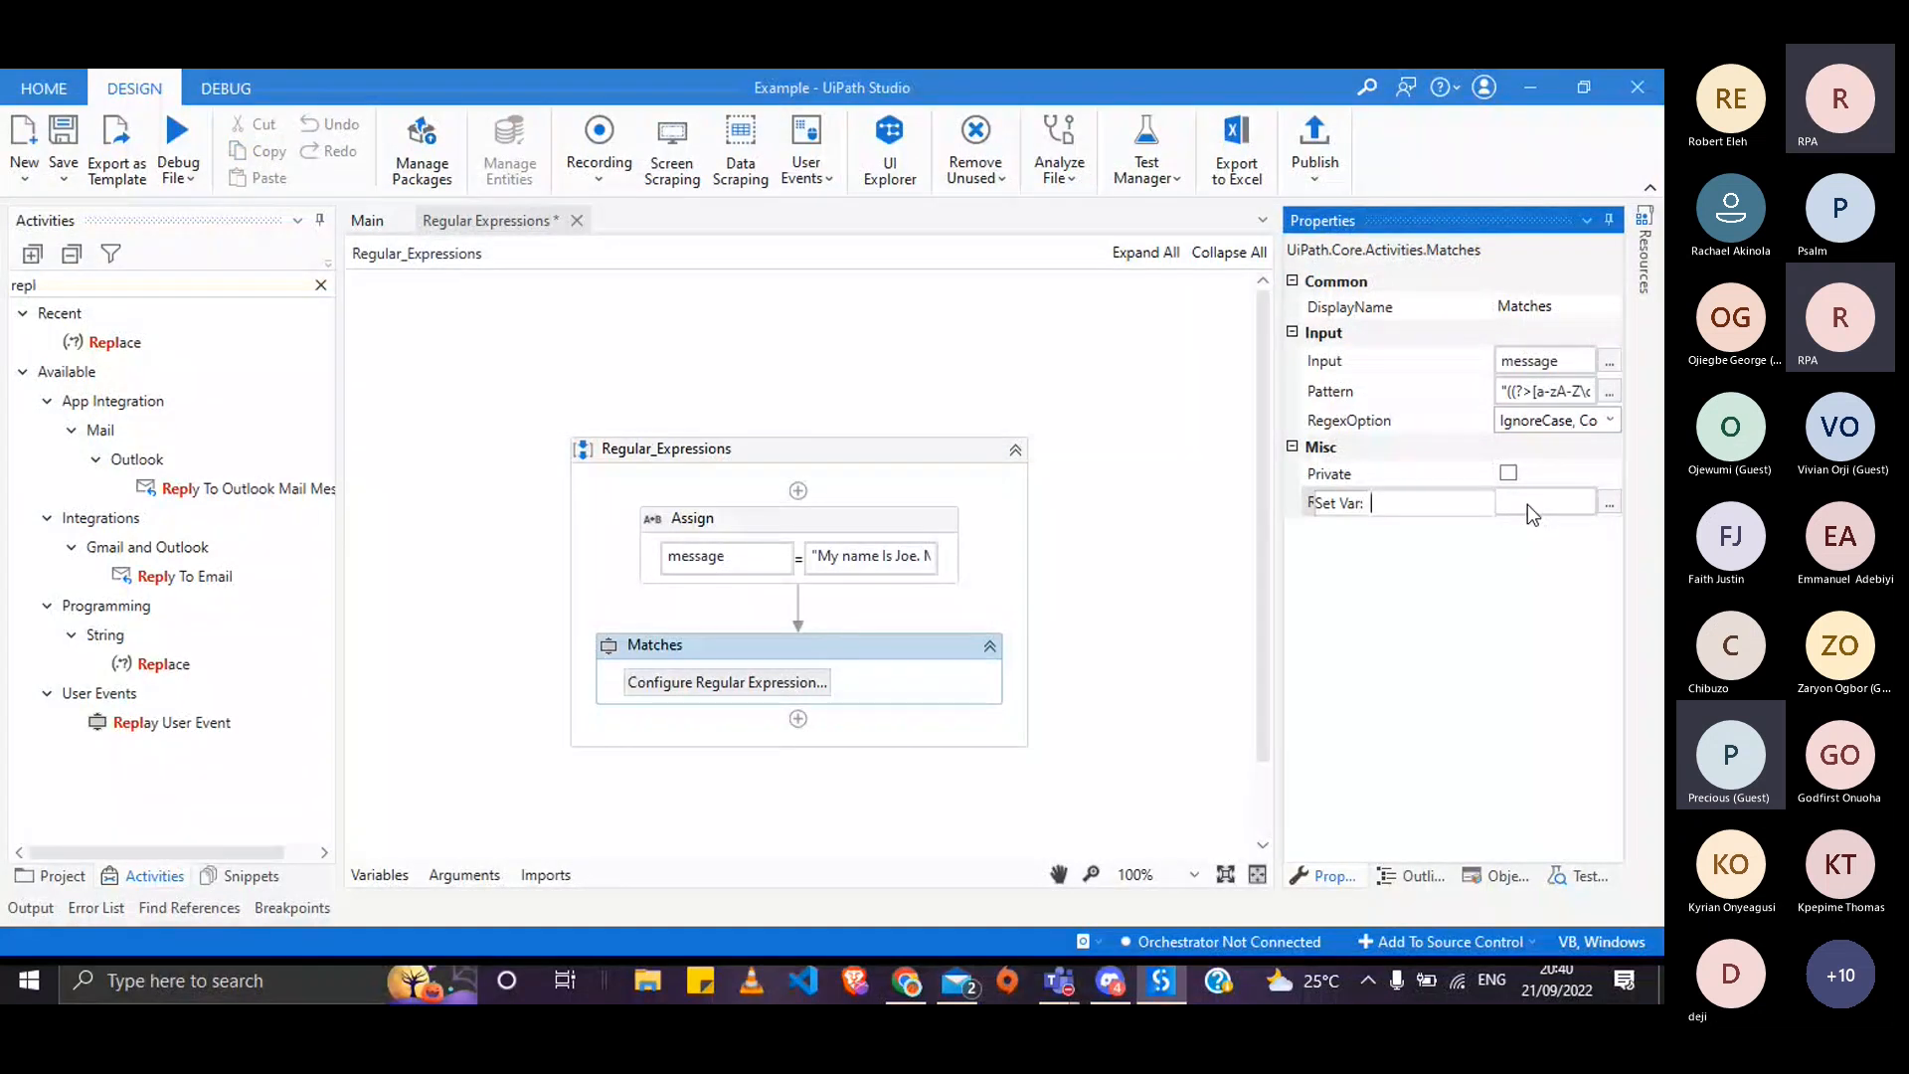
text(Result)
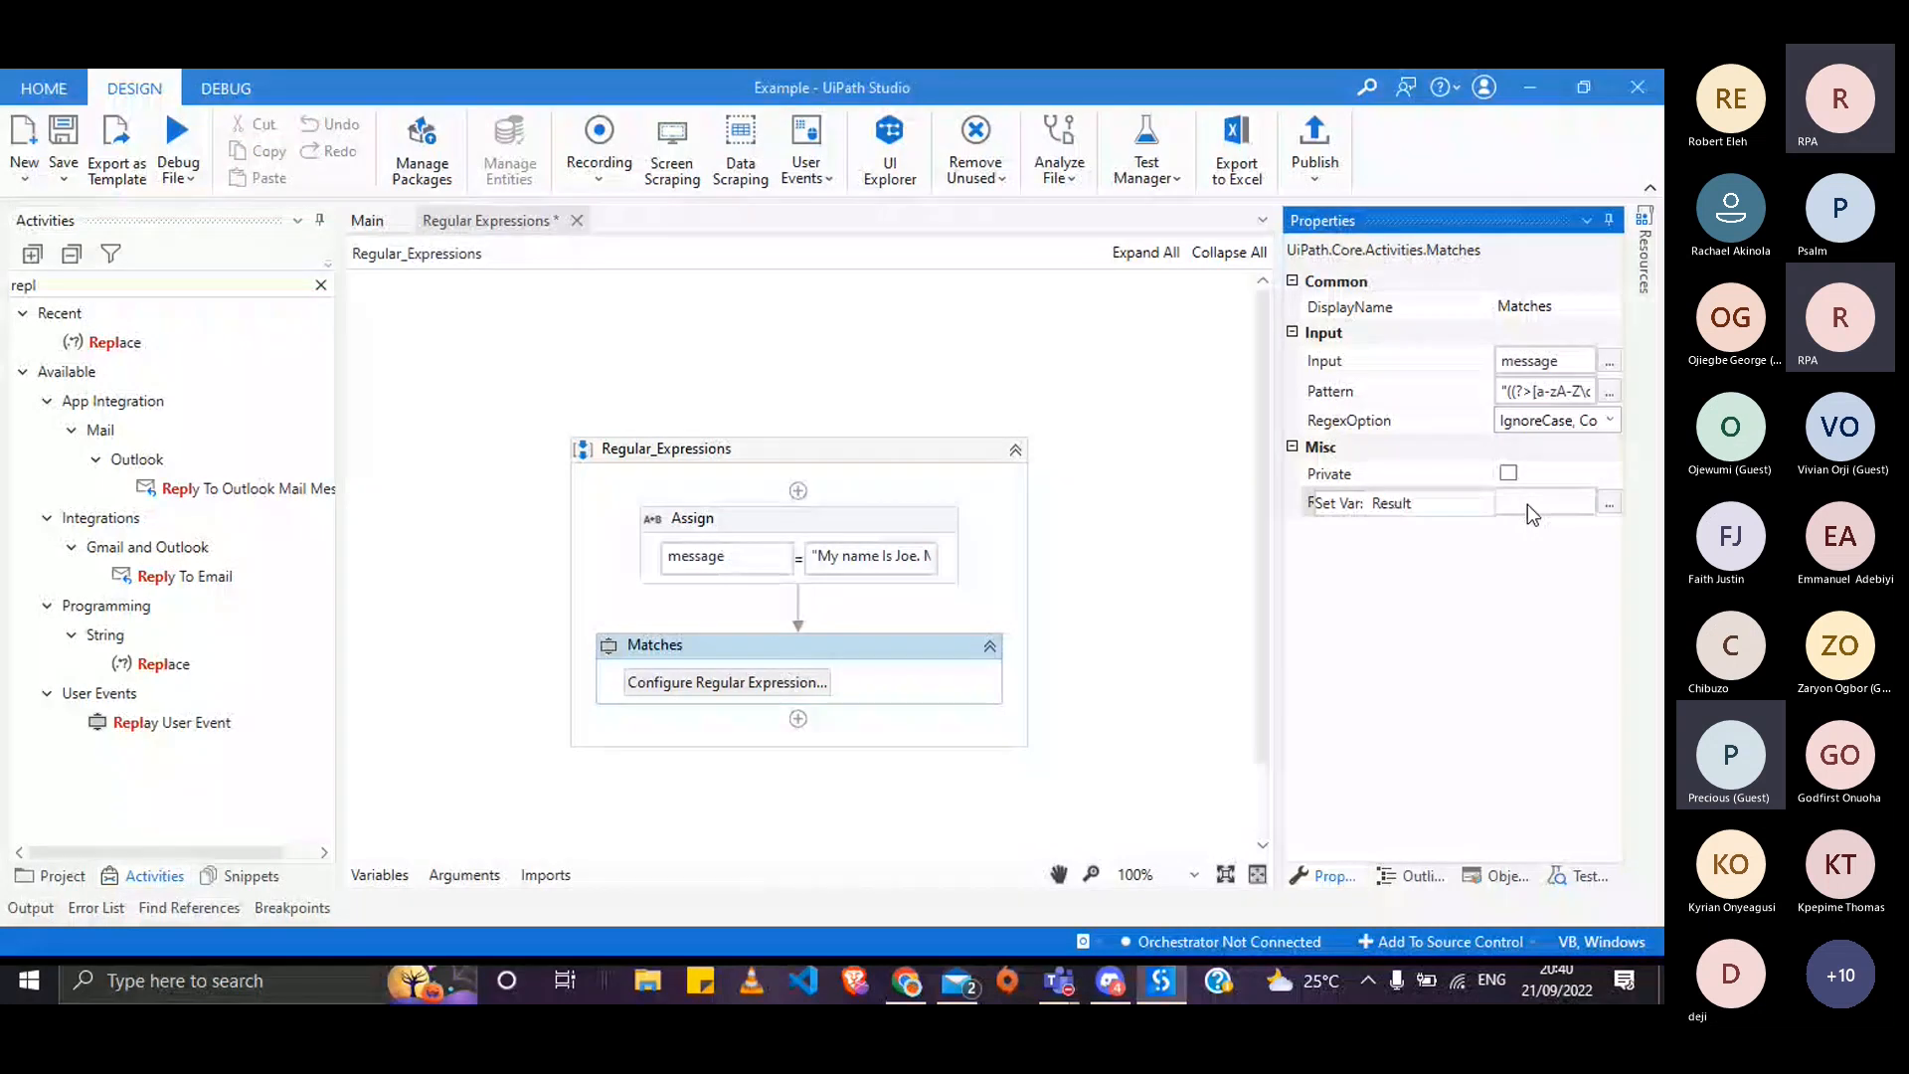
key(Return)
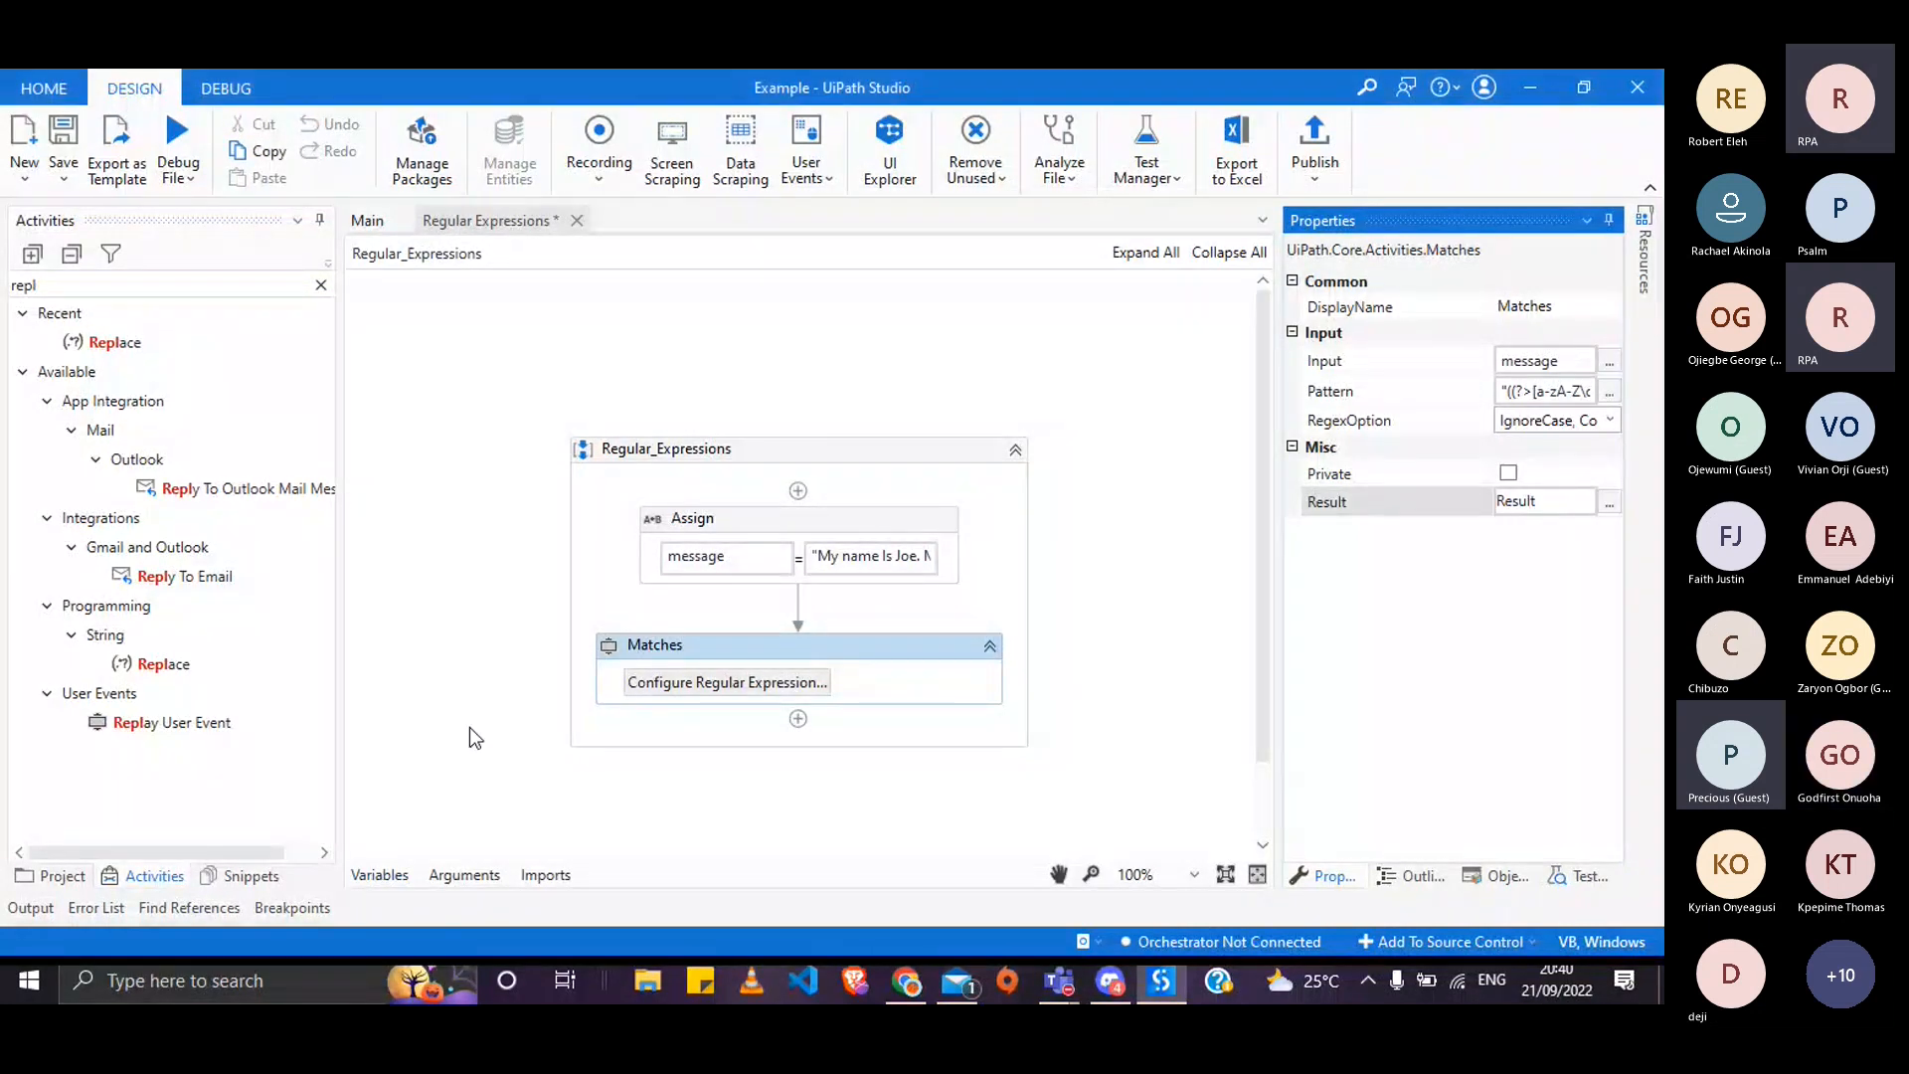
click(379, 875)
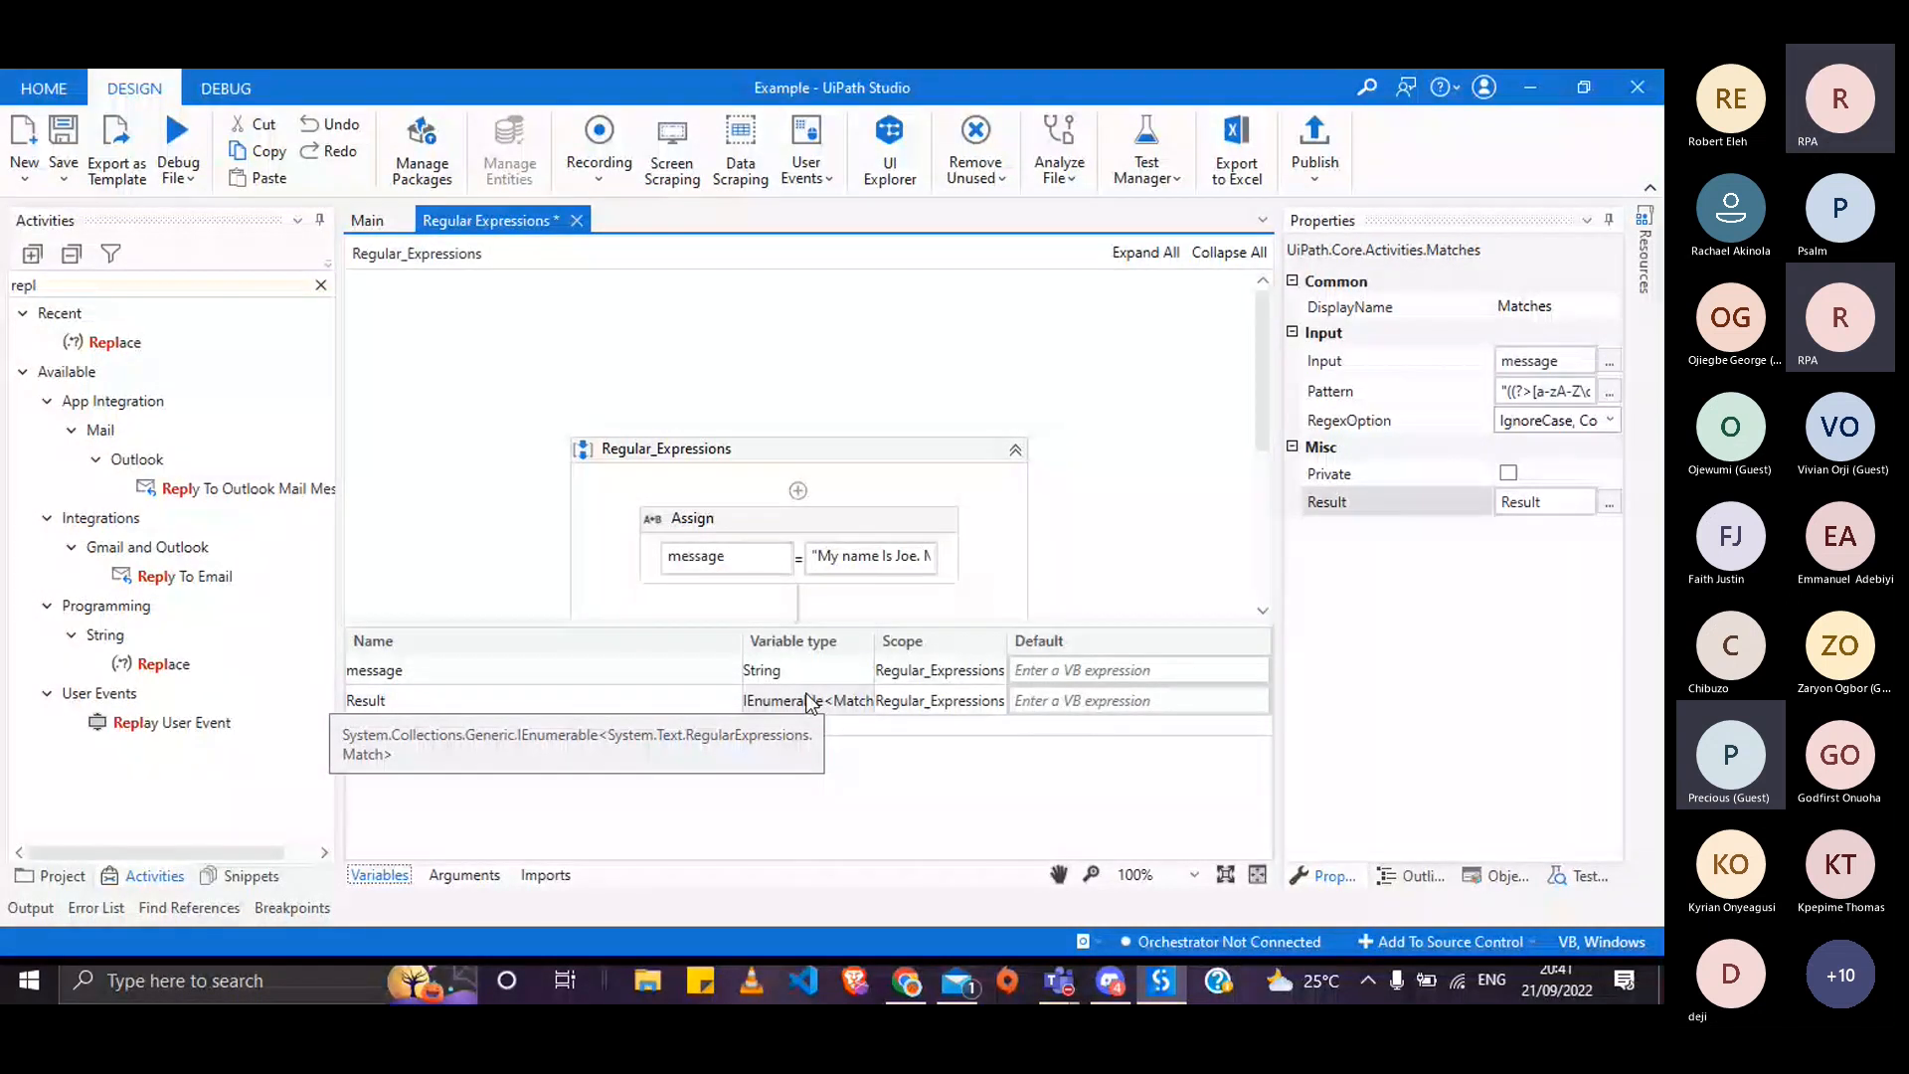
click(388, 877)
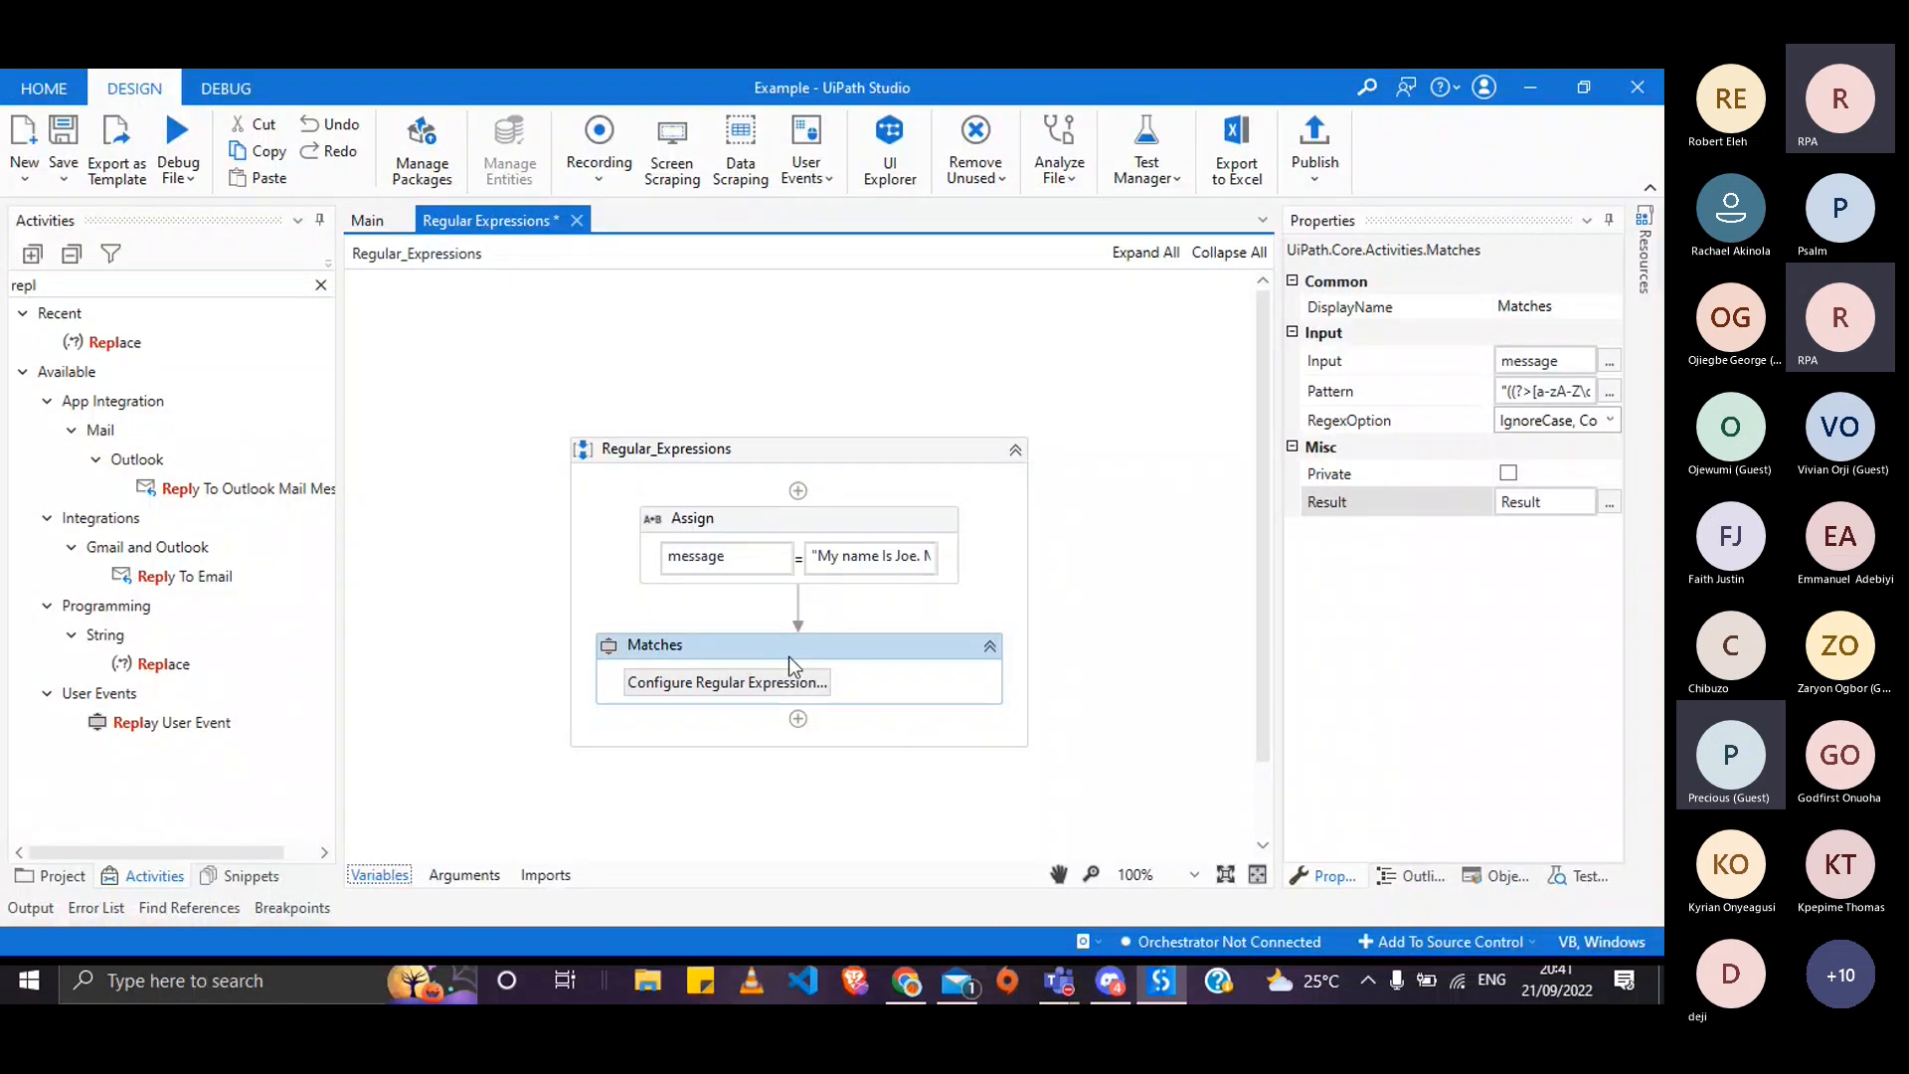
- Insert a For Each activity after Matches, then bring up the lesson PDF
click(799, 719)
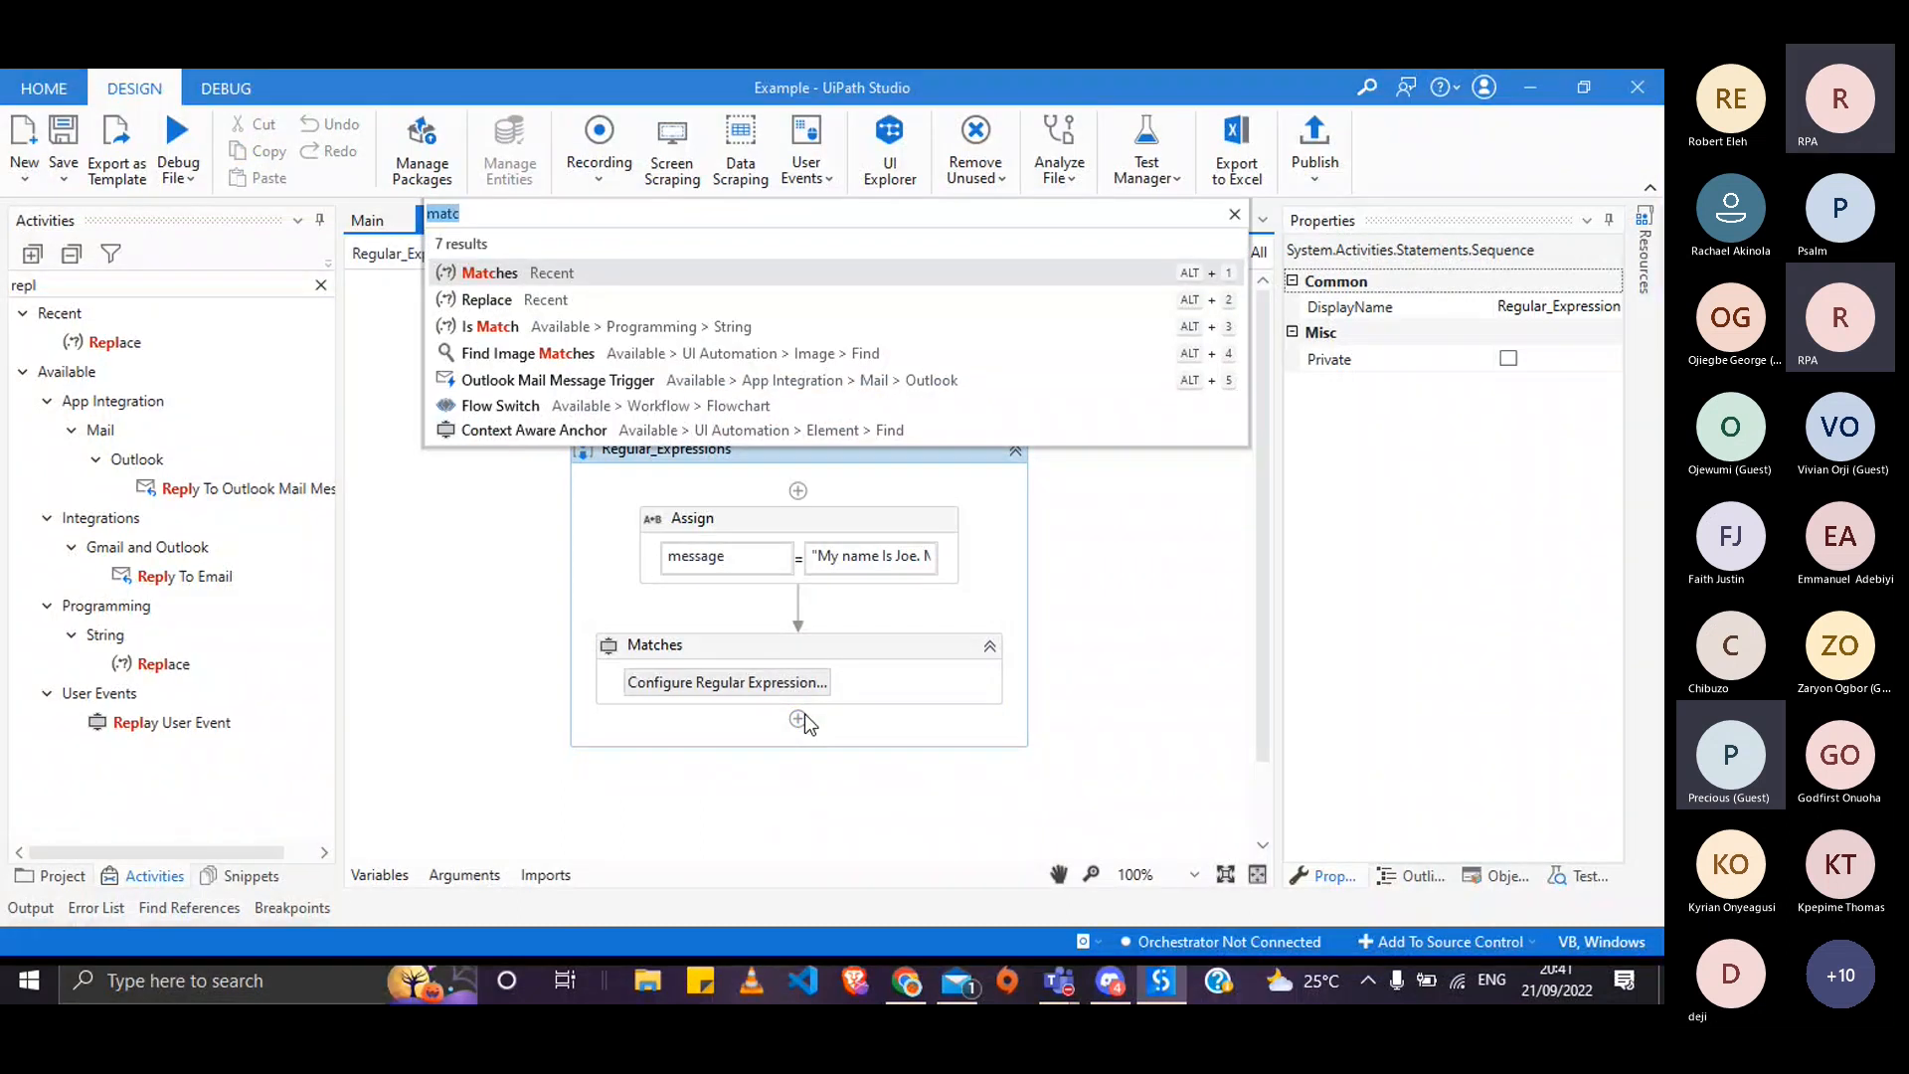
text(for e)
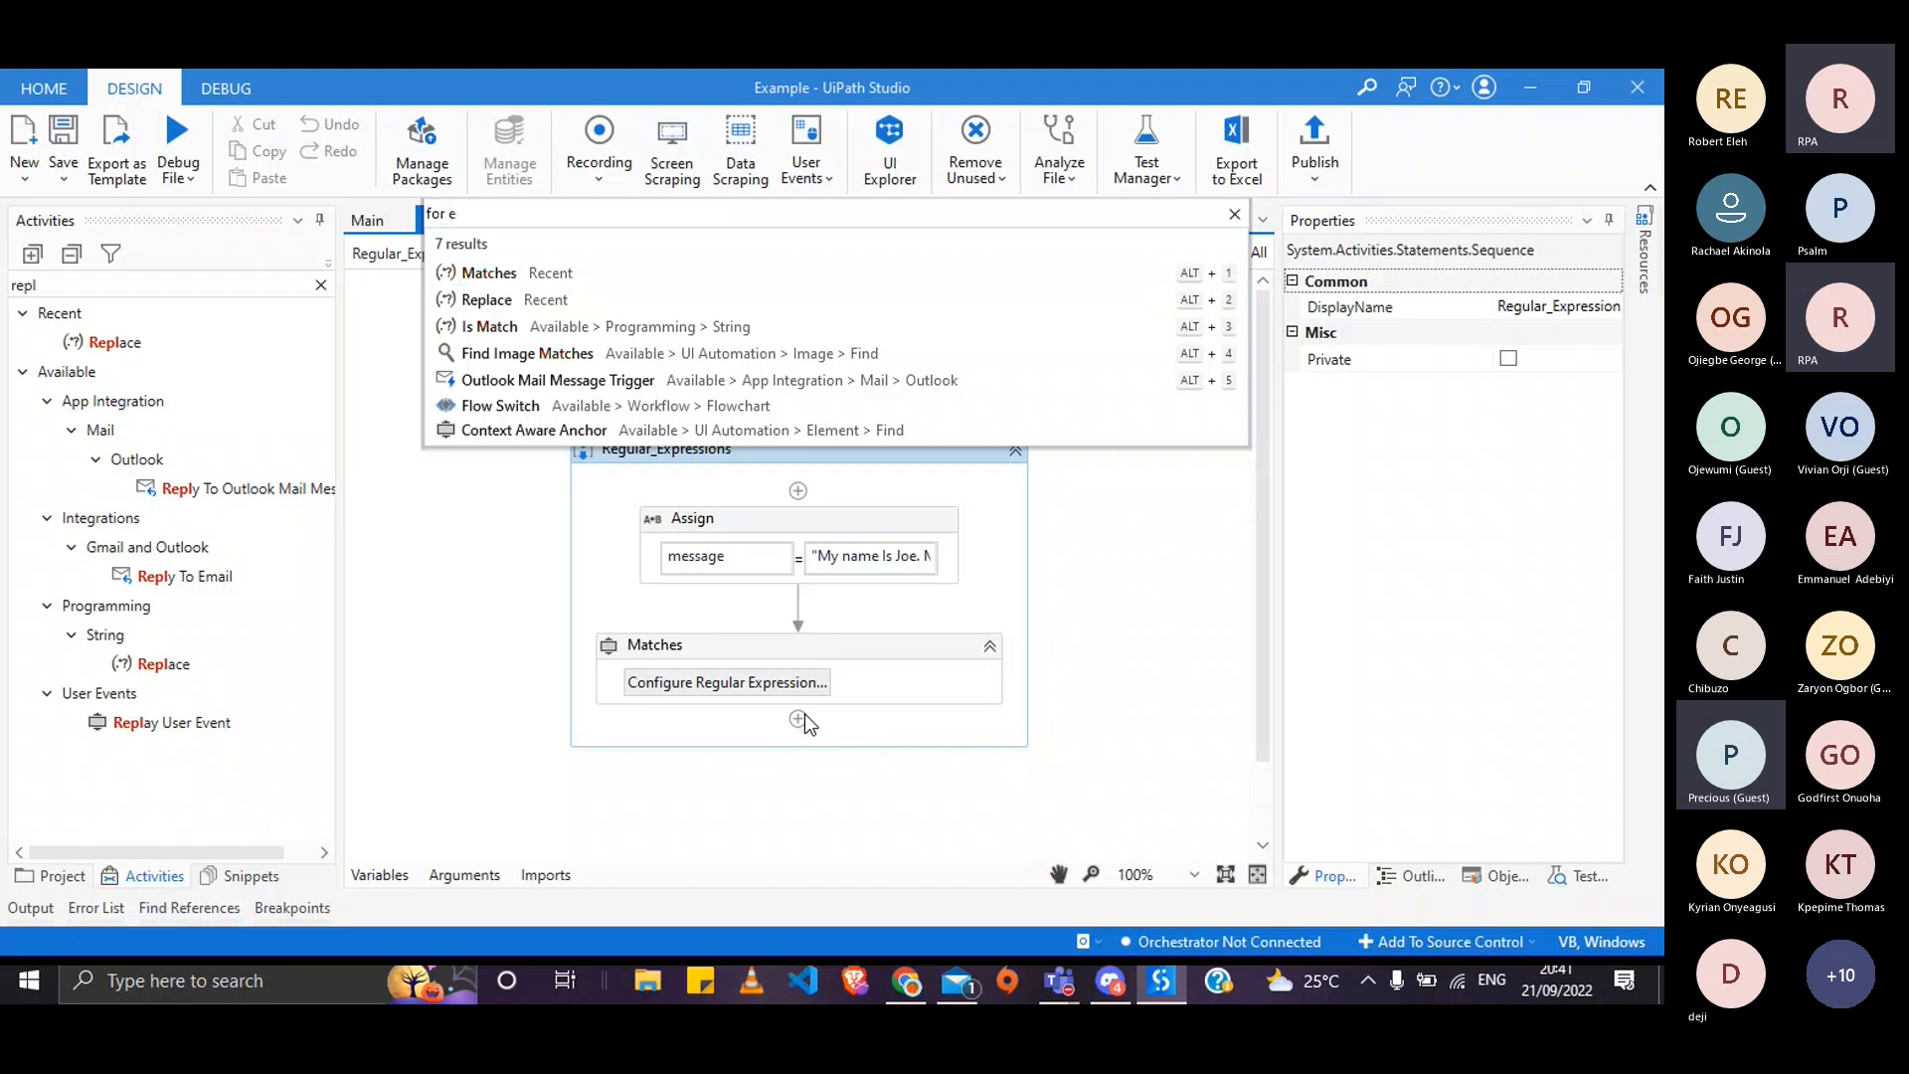
key(Return)
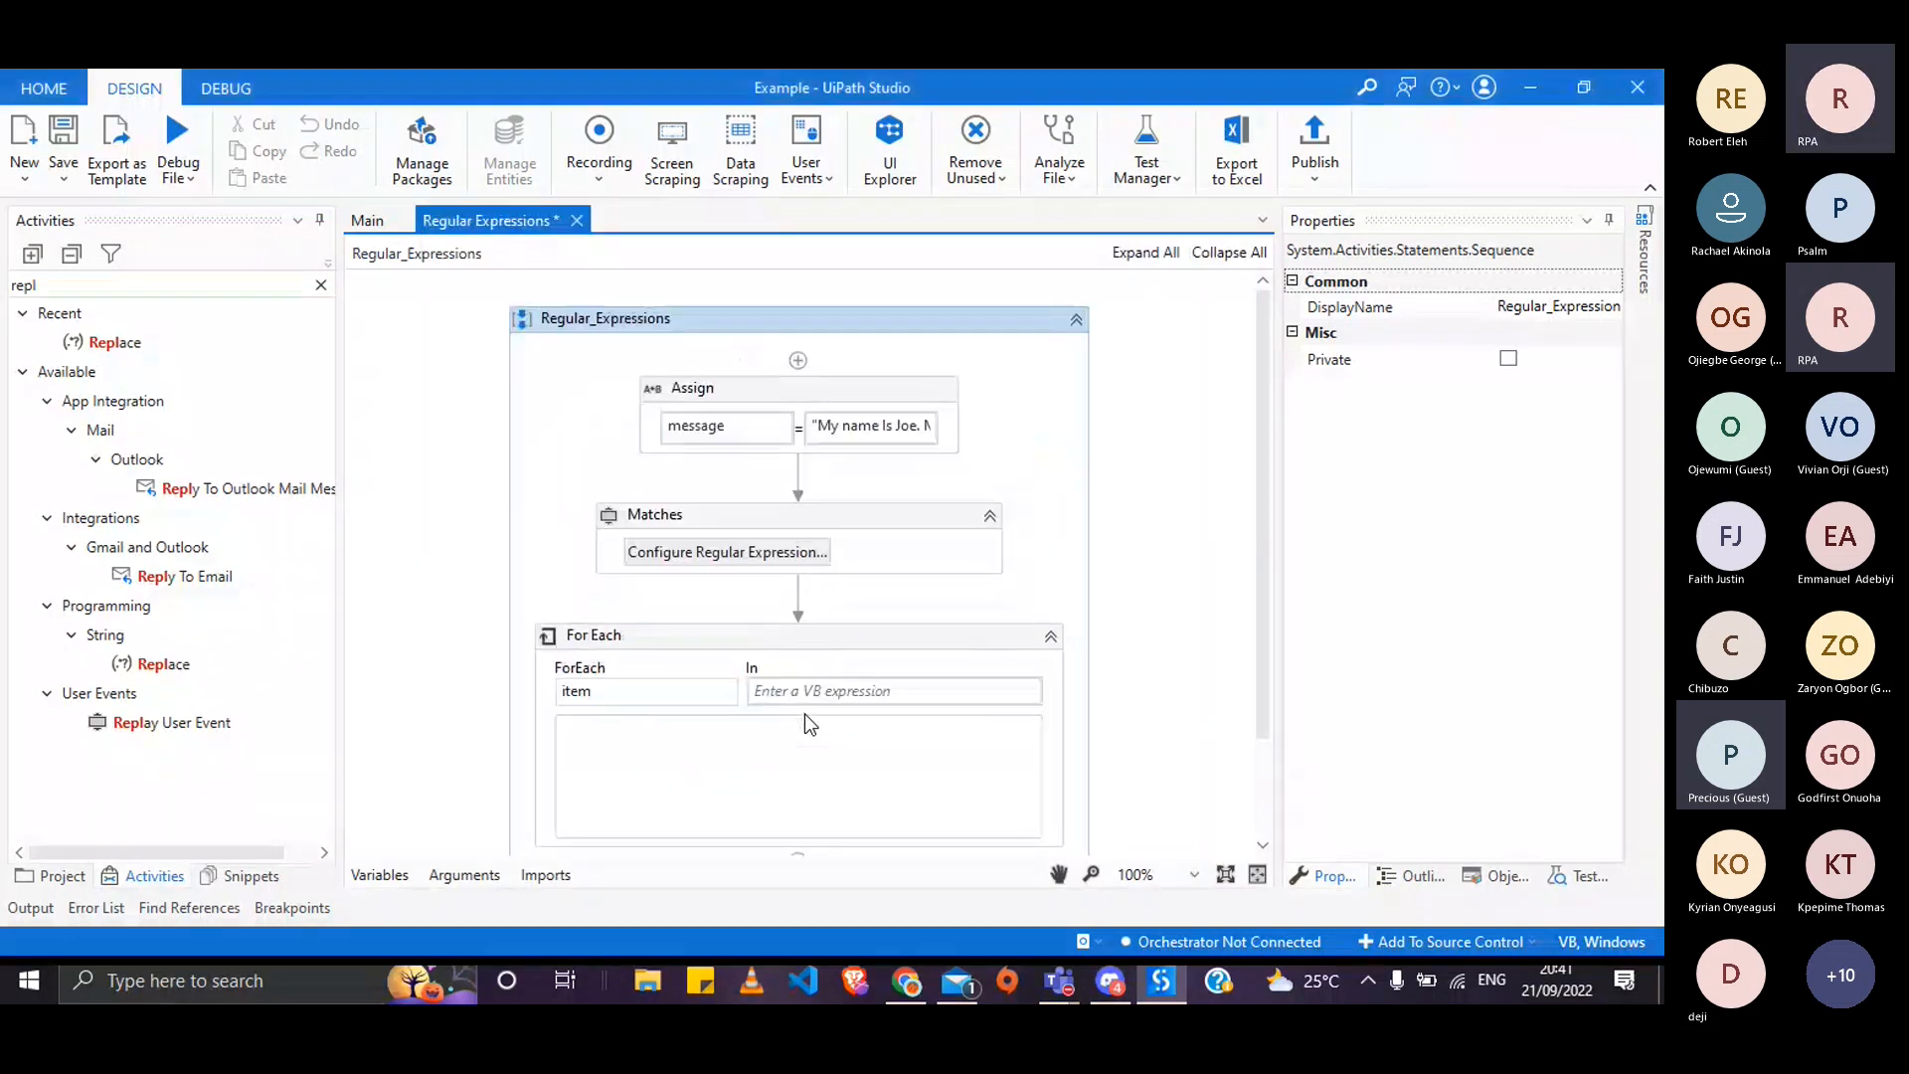
key(alt+Tab)
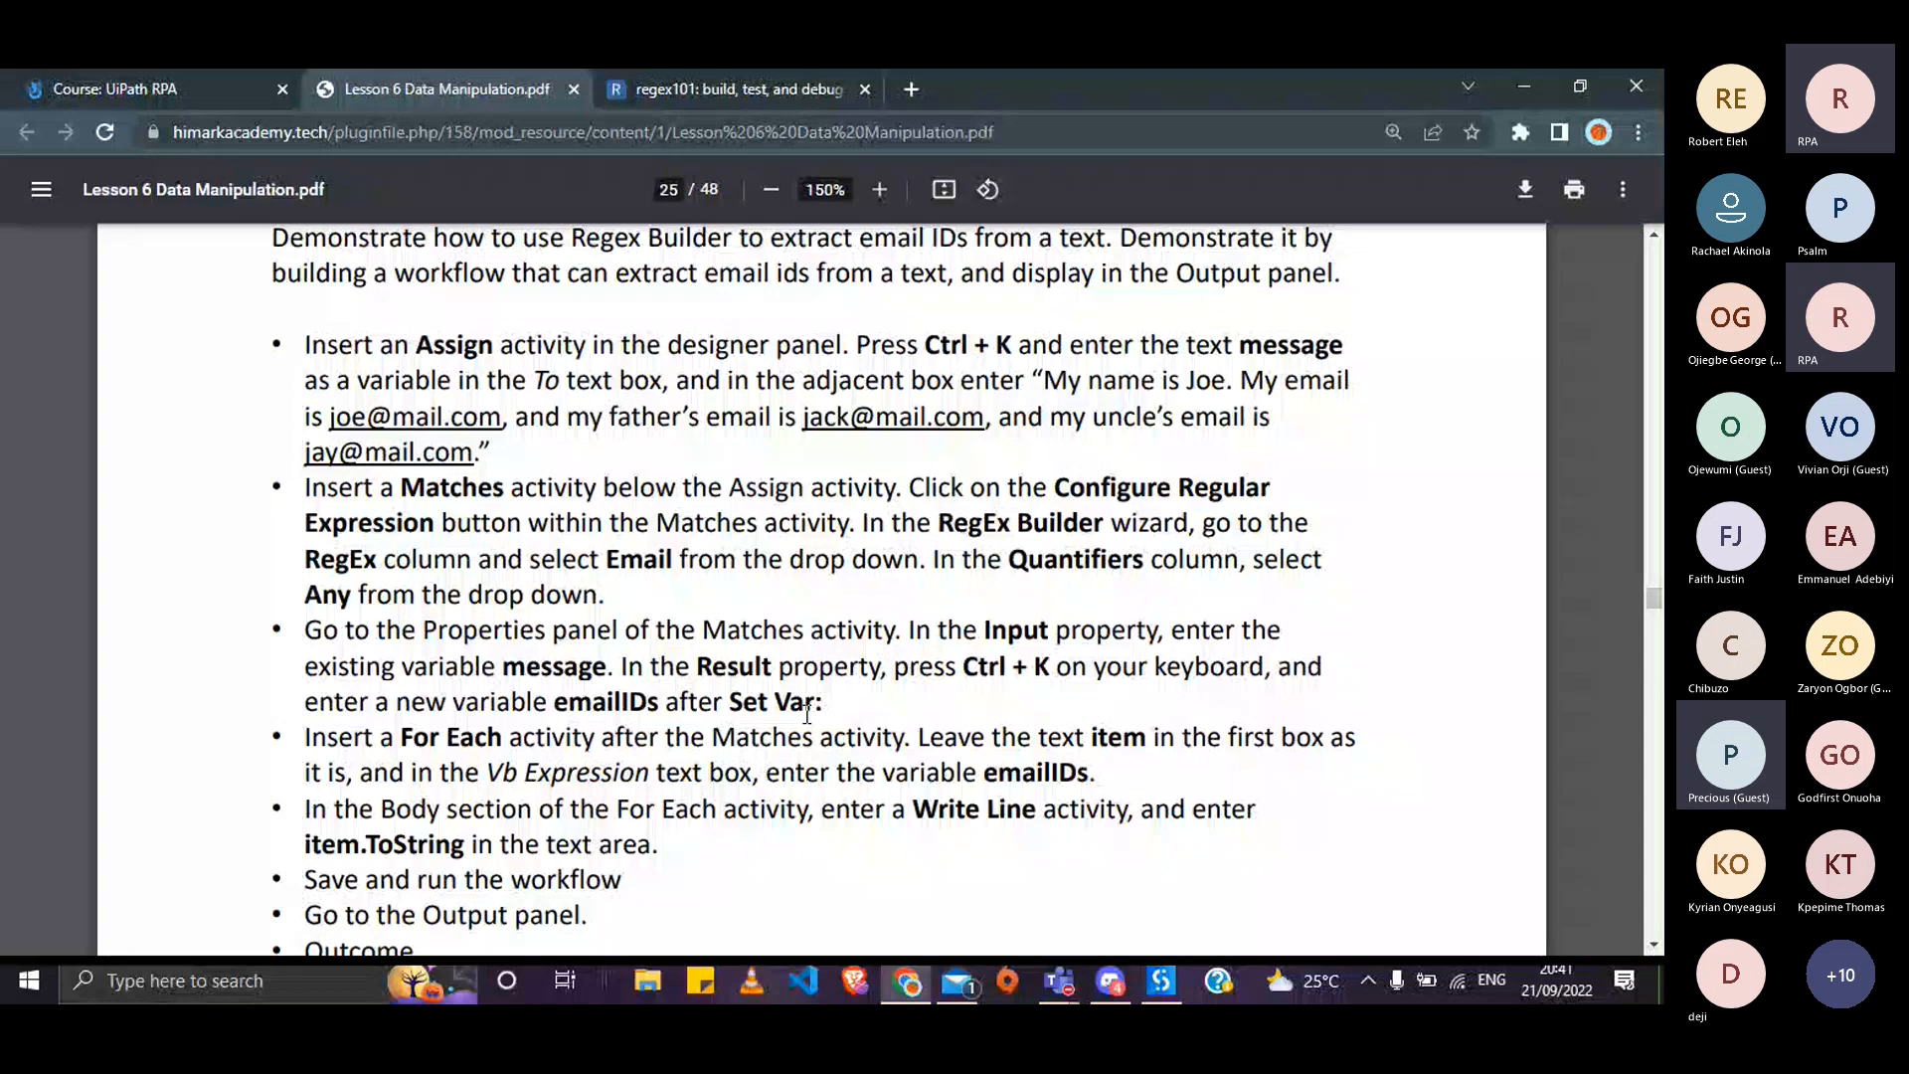
- Scroll the lesson PDF down to the exercise's Outcome bullet, then return to Studio
scroll(806, 714, down, 2)
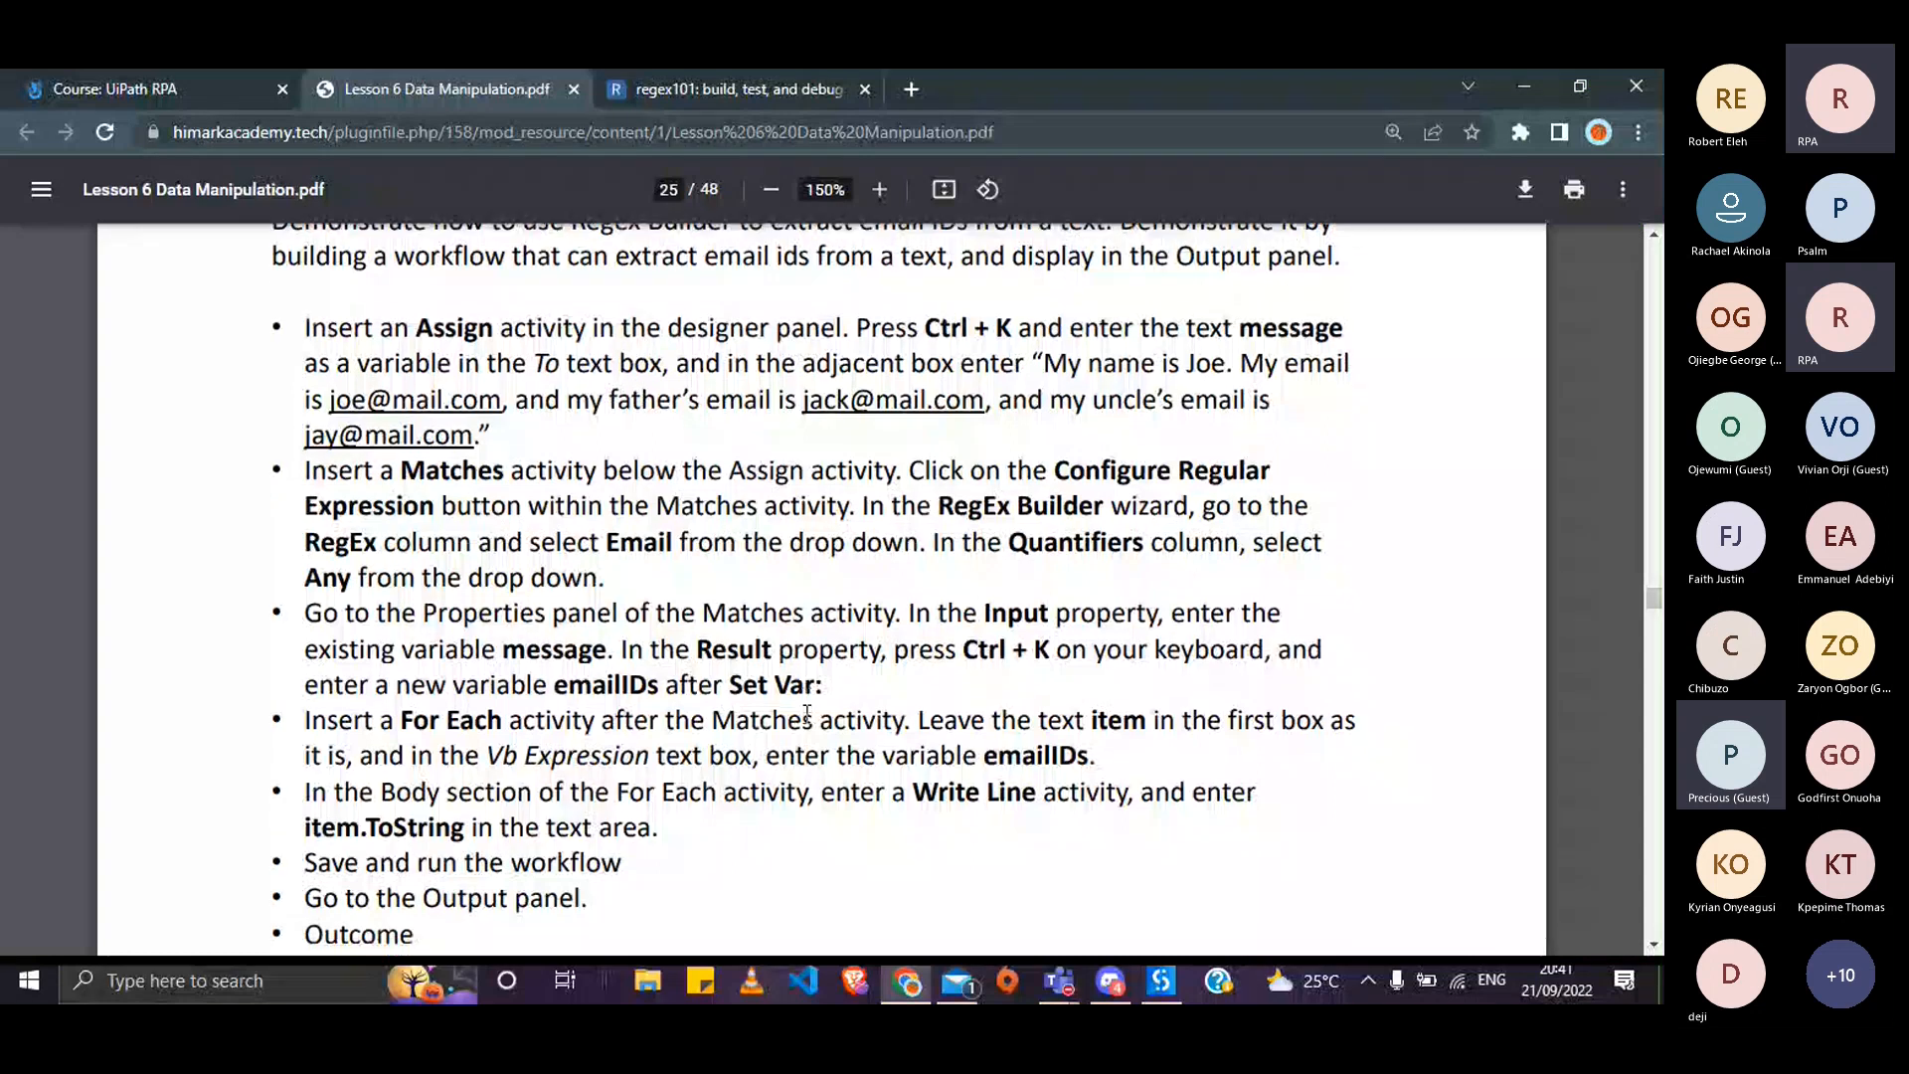
scroll(807, 714, down, 1)
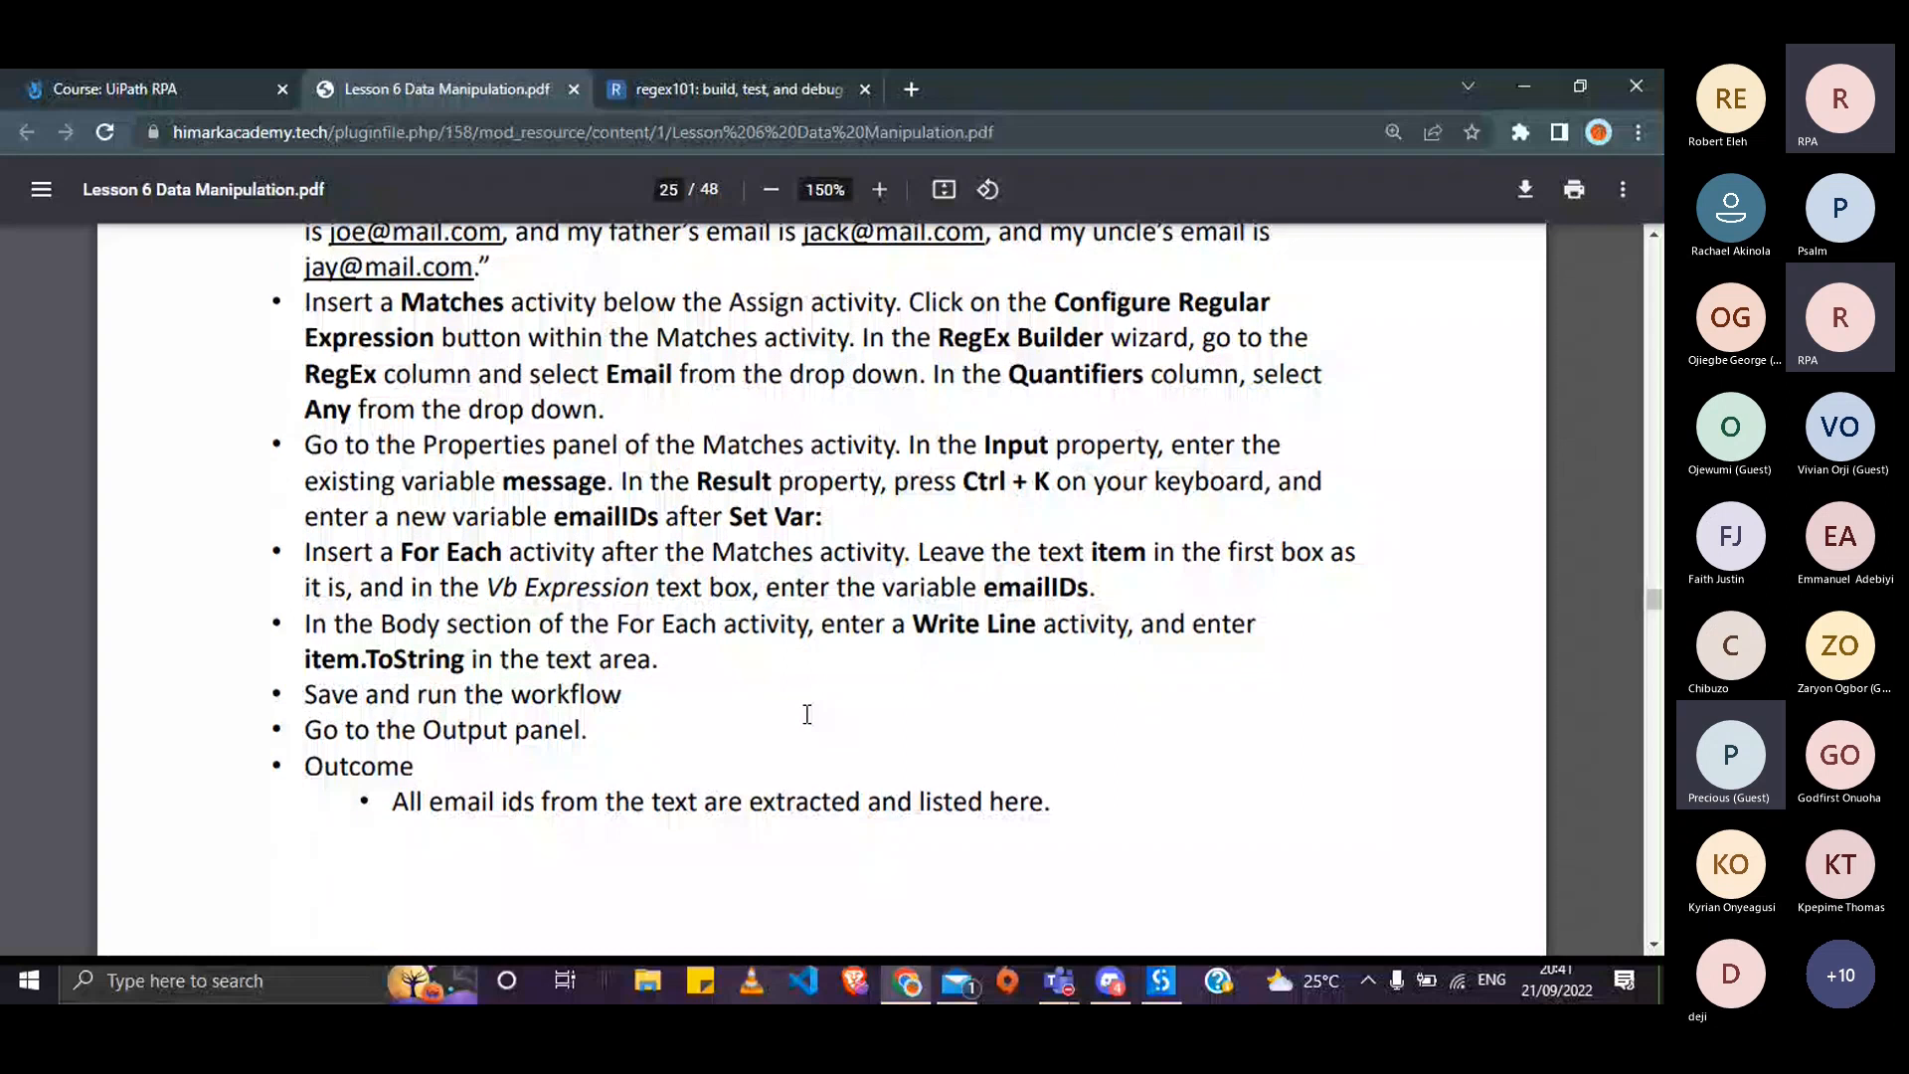
key(alt+Tab)
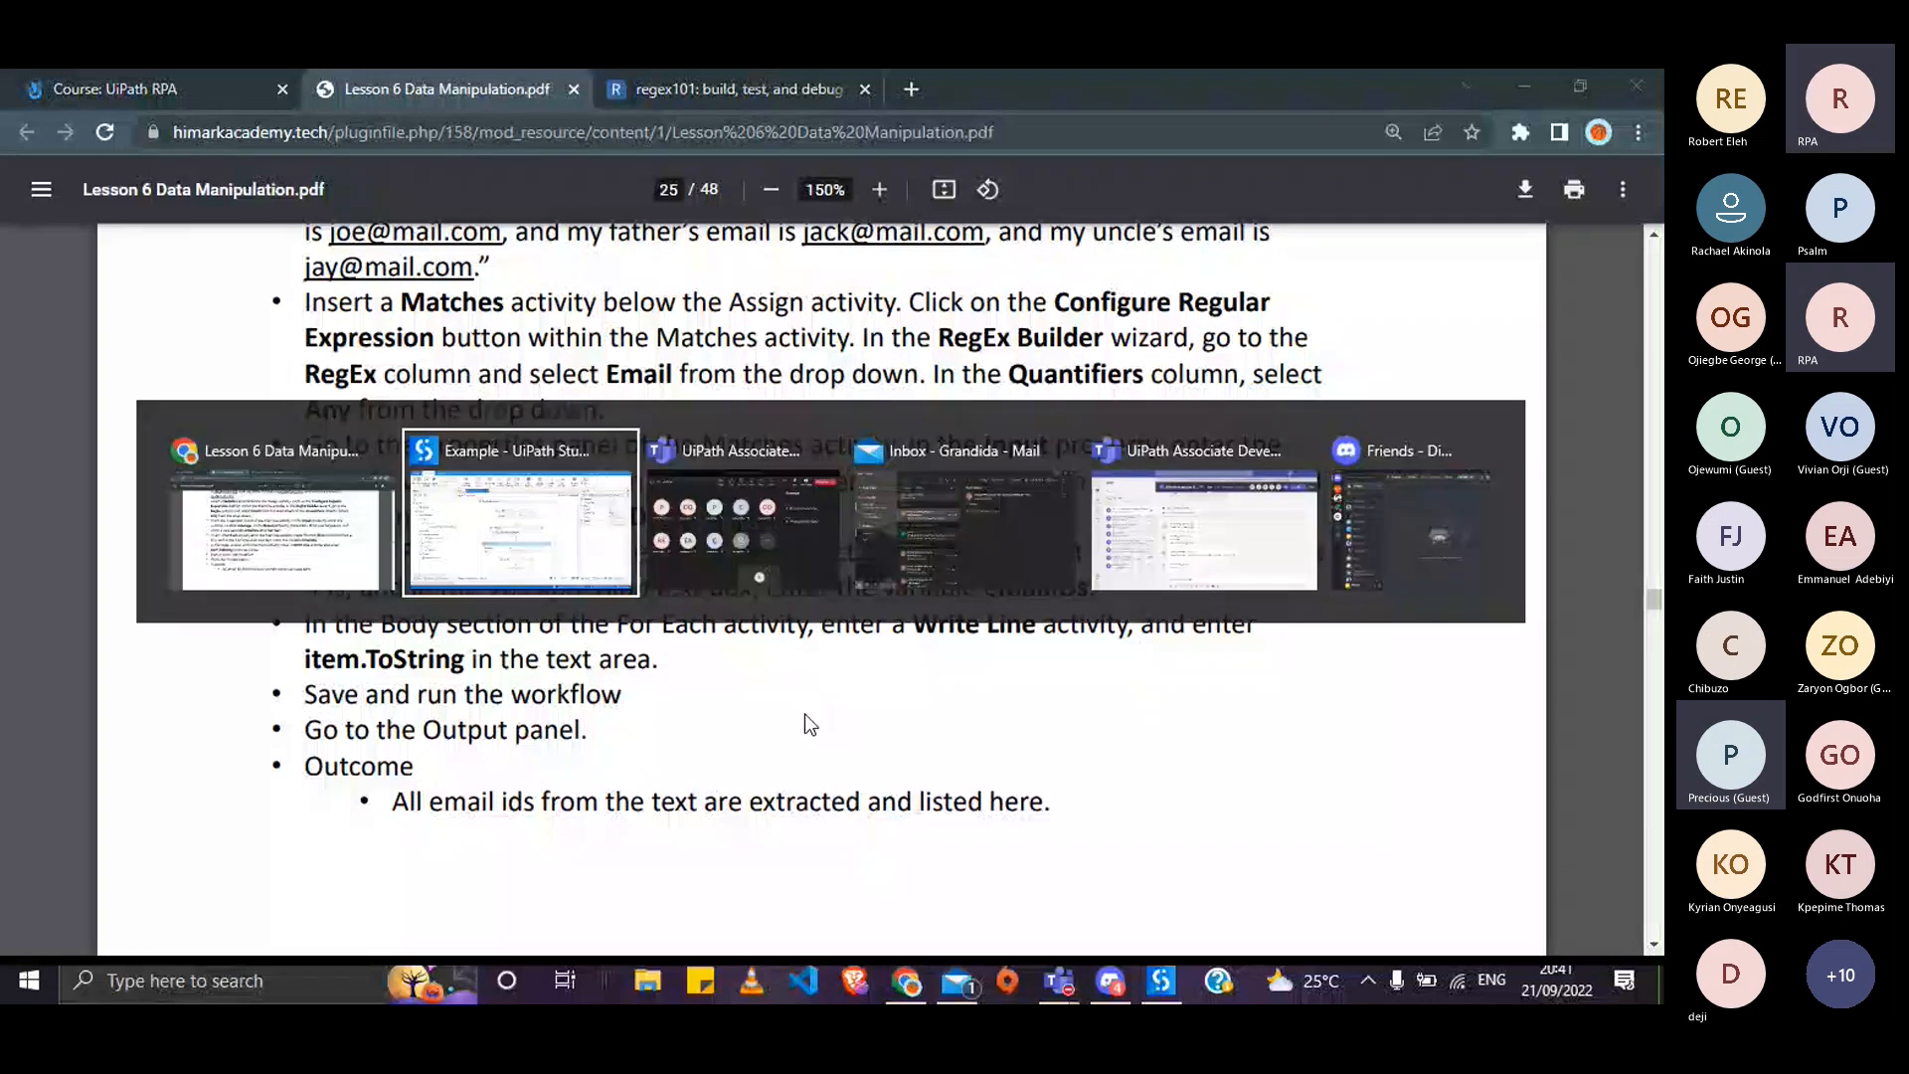
- Set the For Each loop's collection to Result, checking the lesson PDF
click(786, 672)
text(Result)
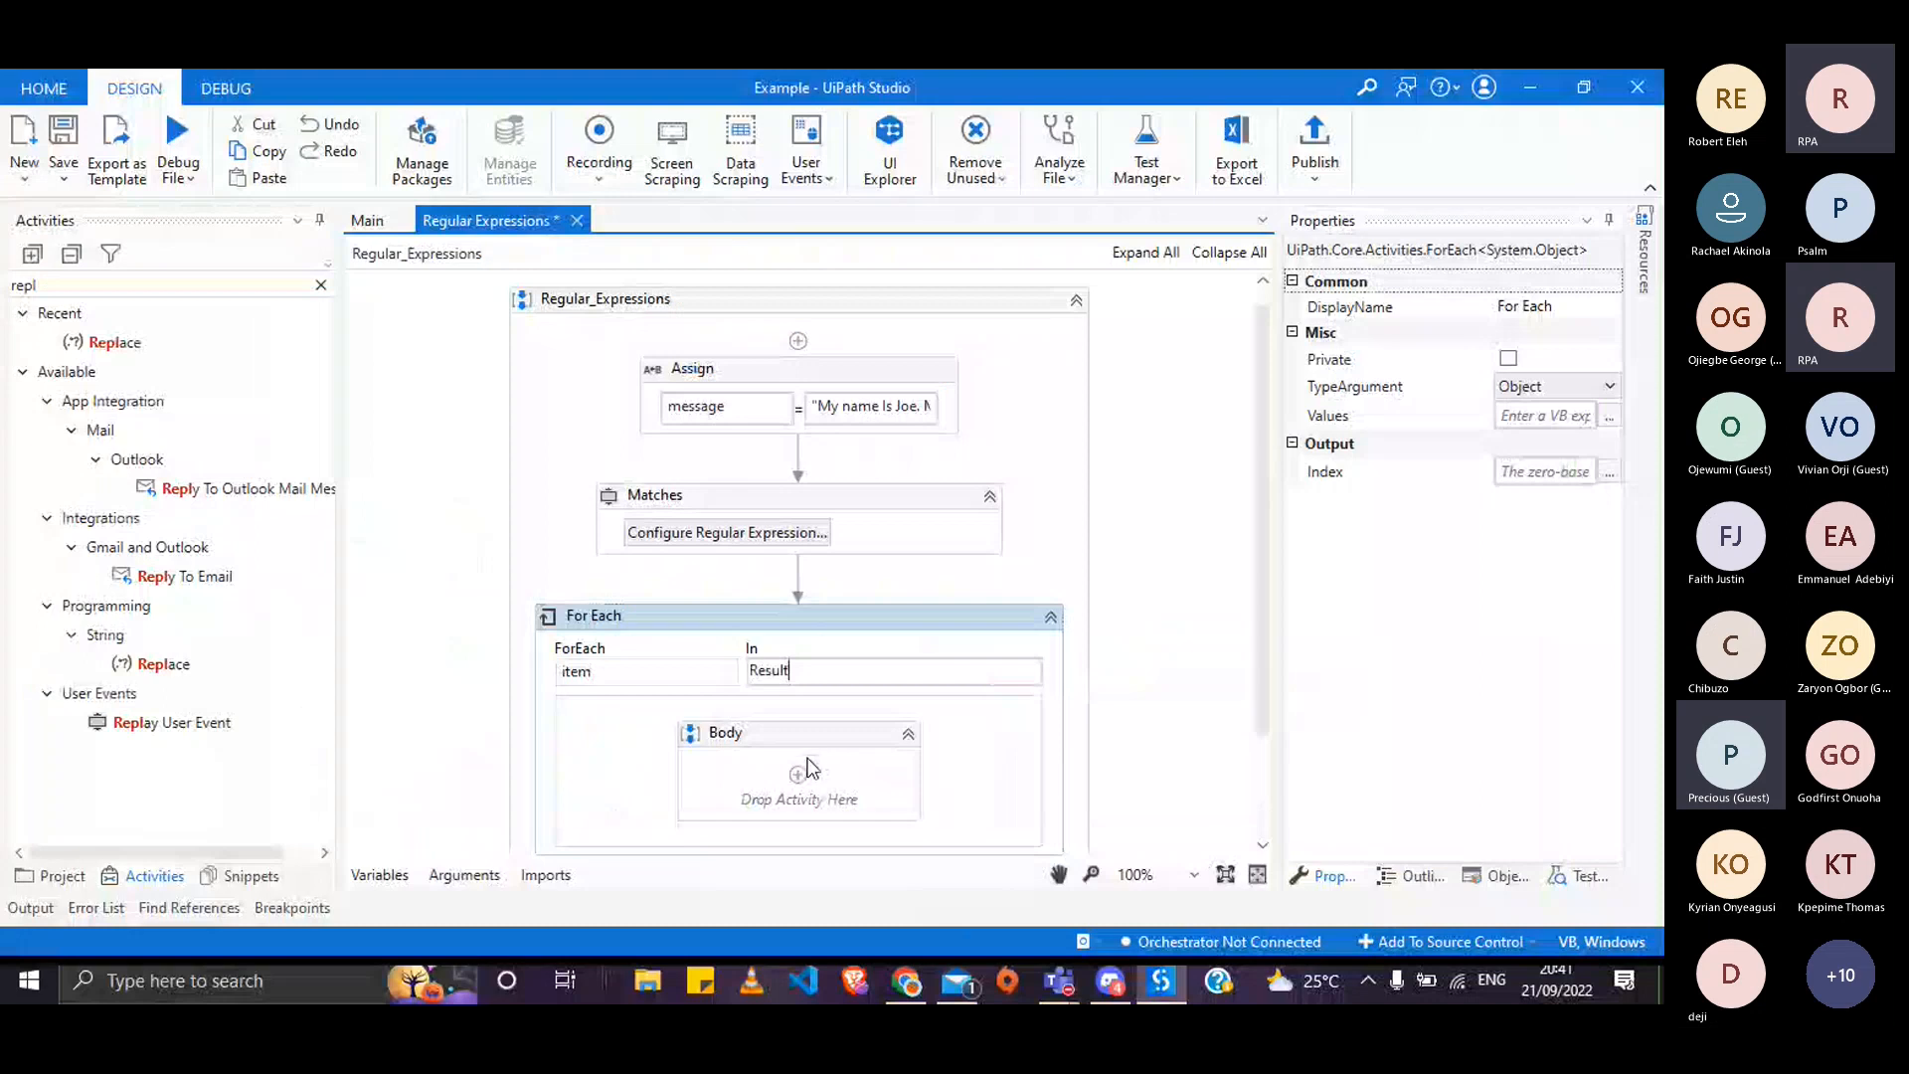
key(alt+Tab)
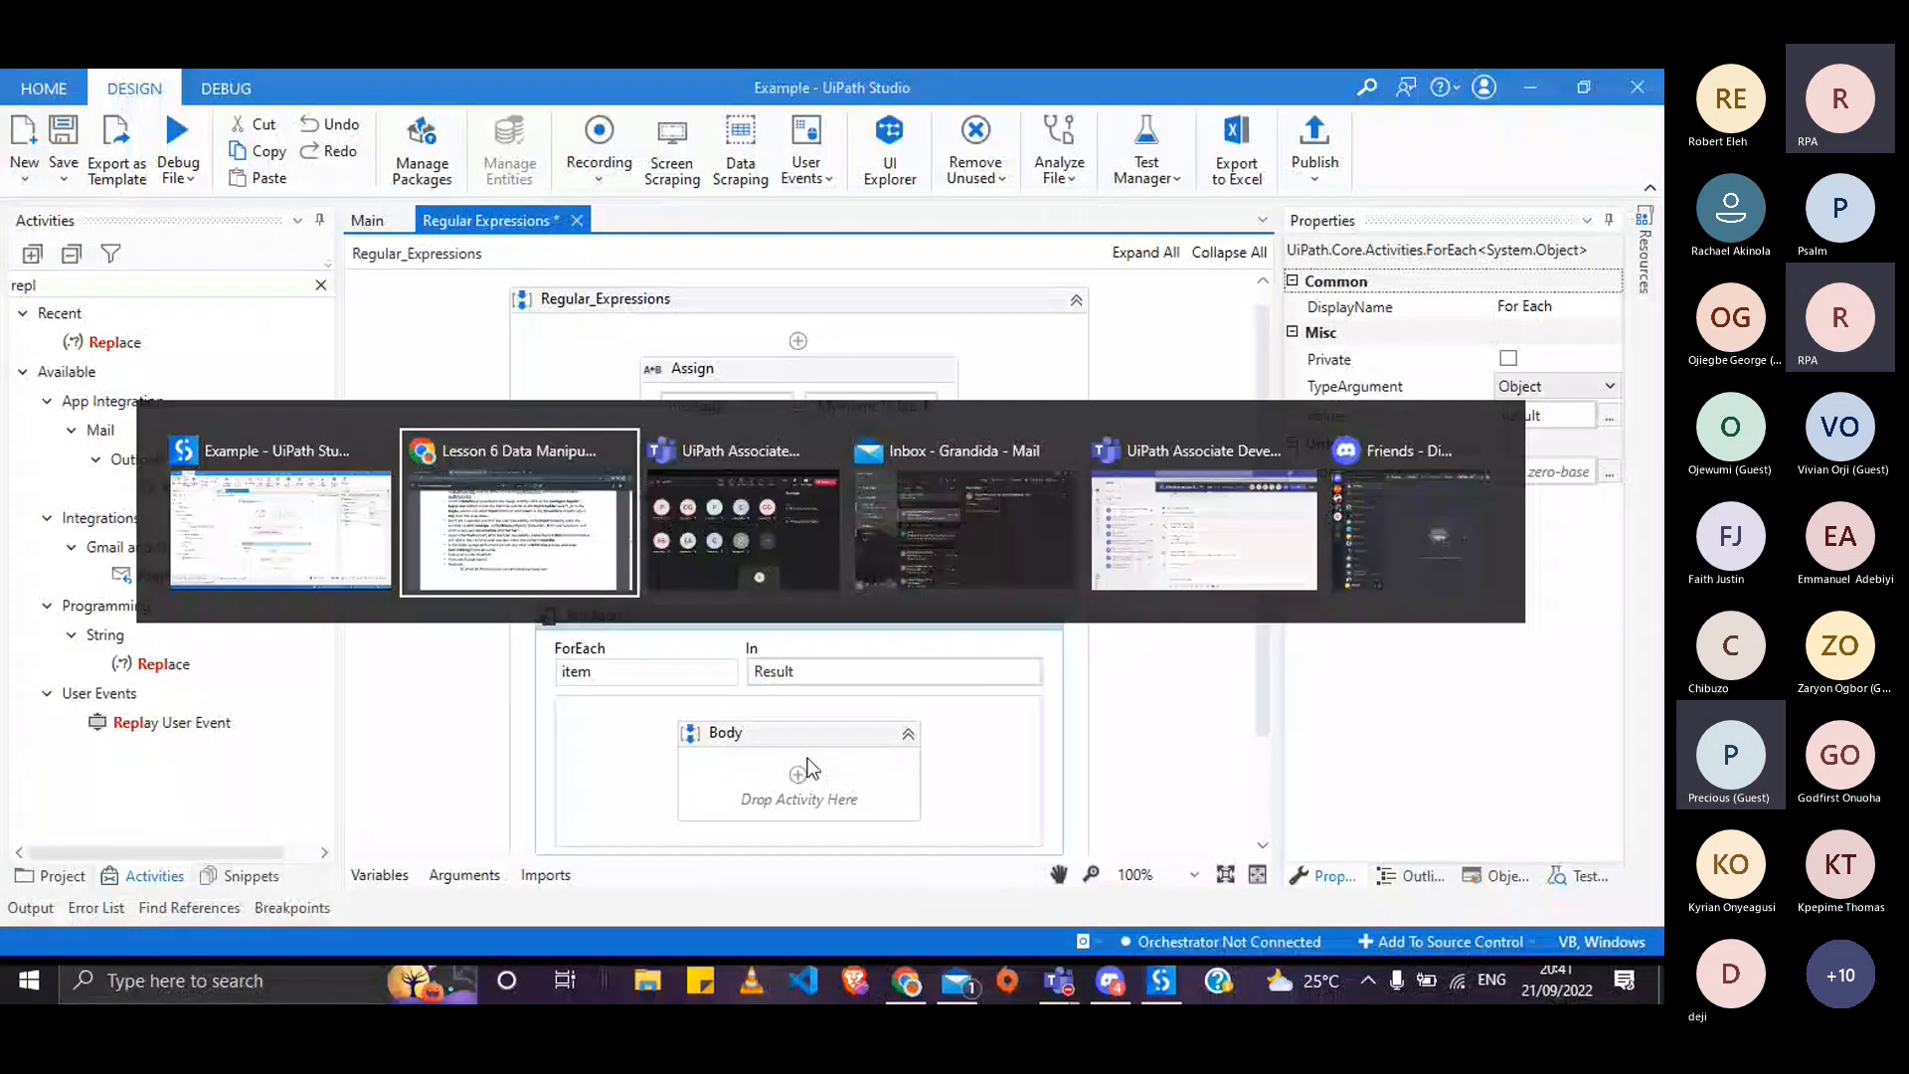
scroll(810, 766, down, 1)
key(alt+Tab)
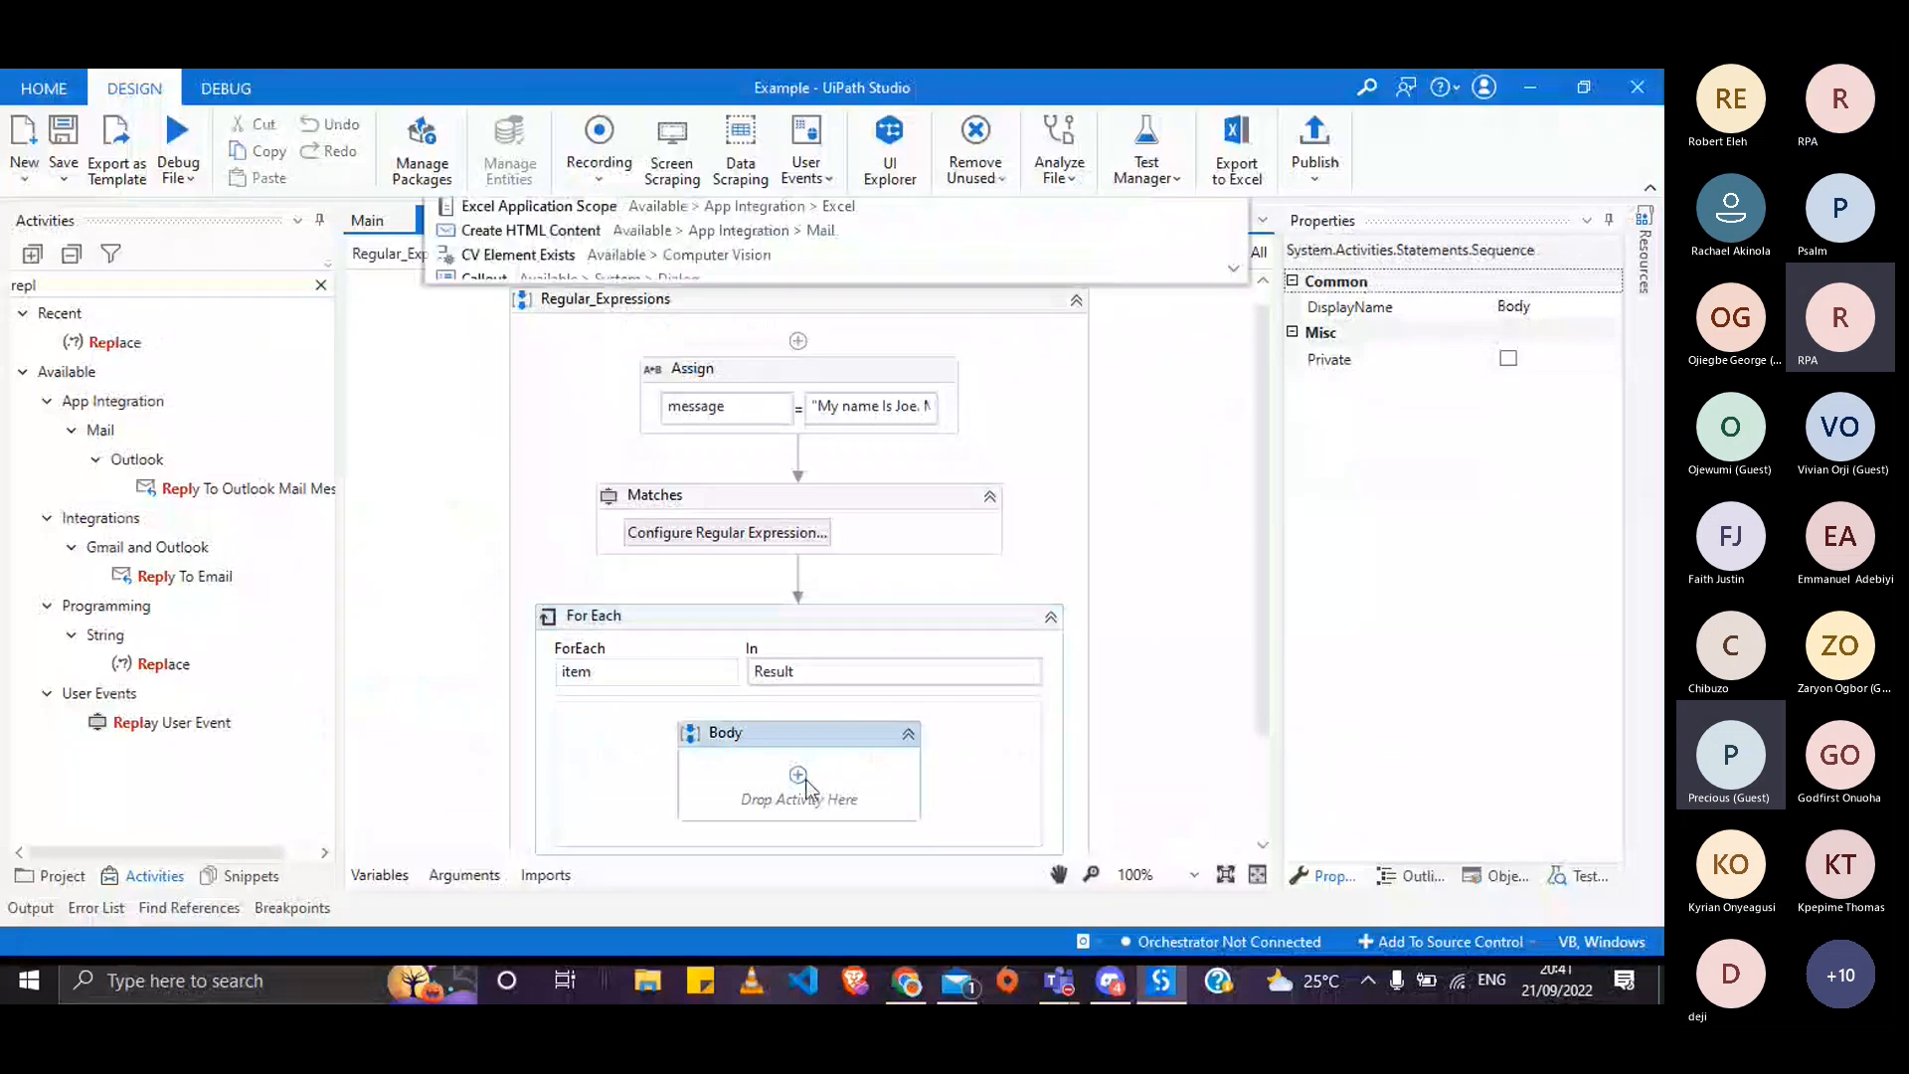
- Add a Write Line in the loop body that outputs item.ToString
click(799, 775)
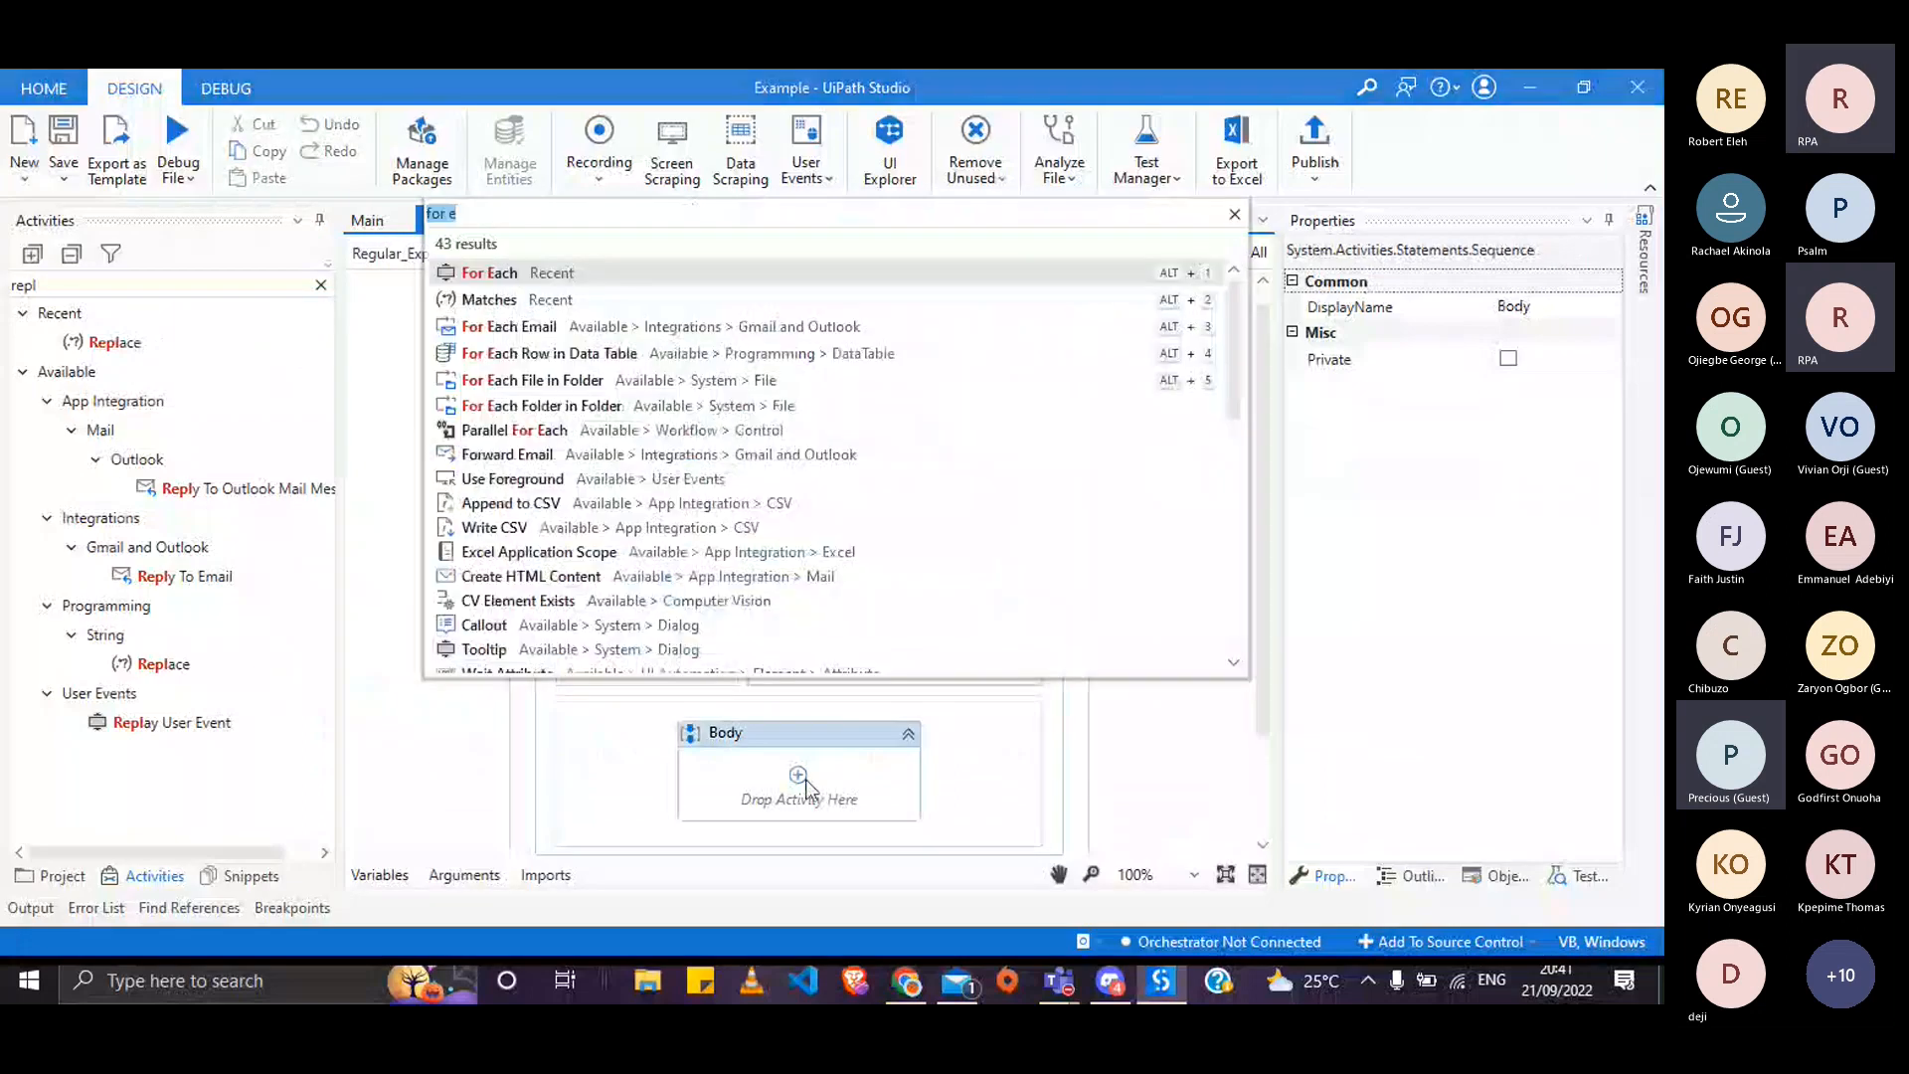
text(write)
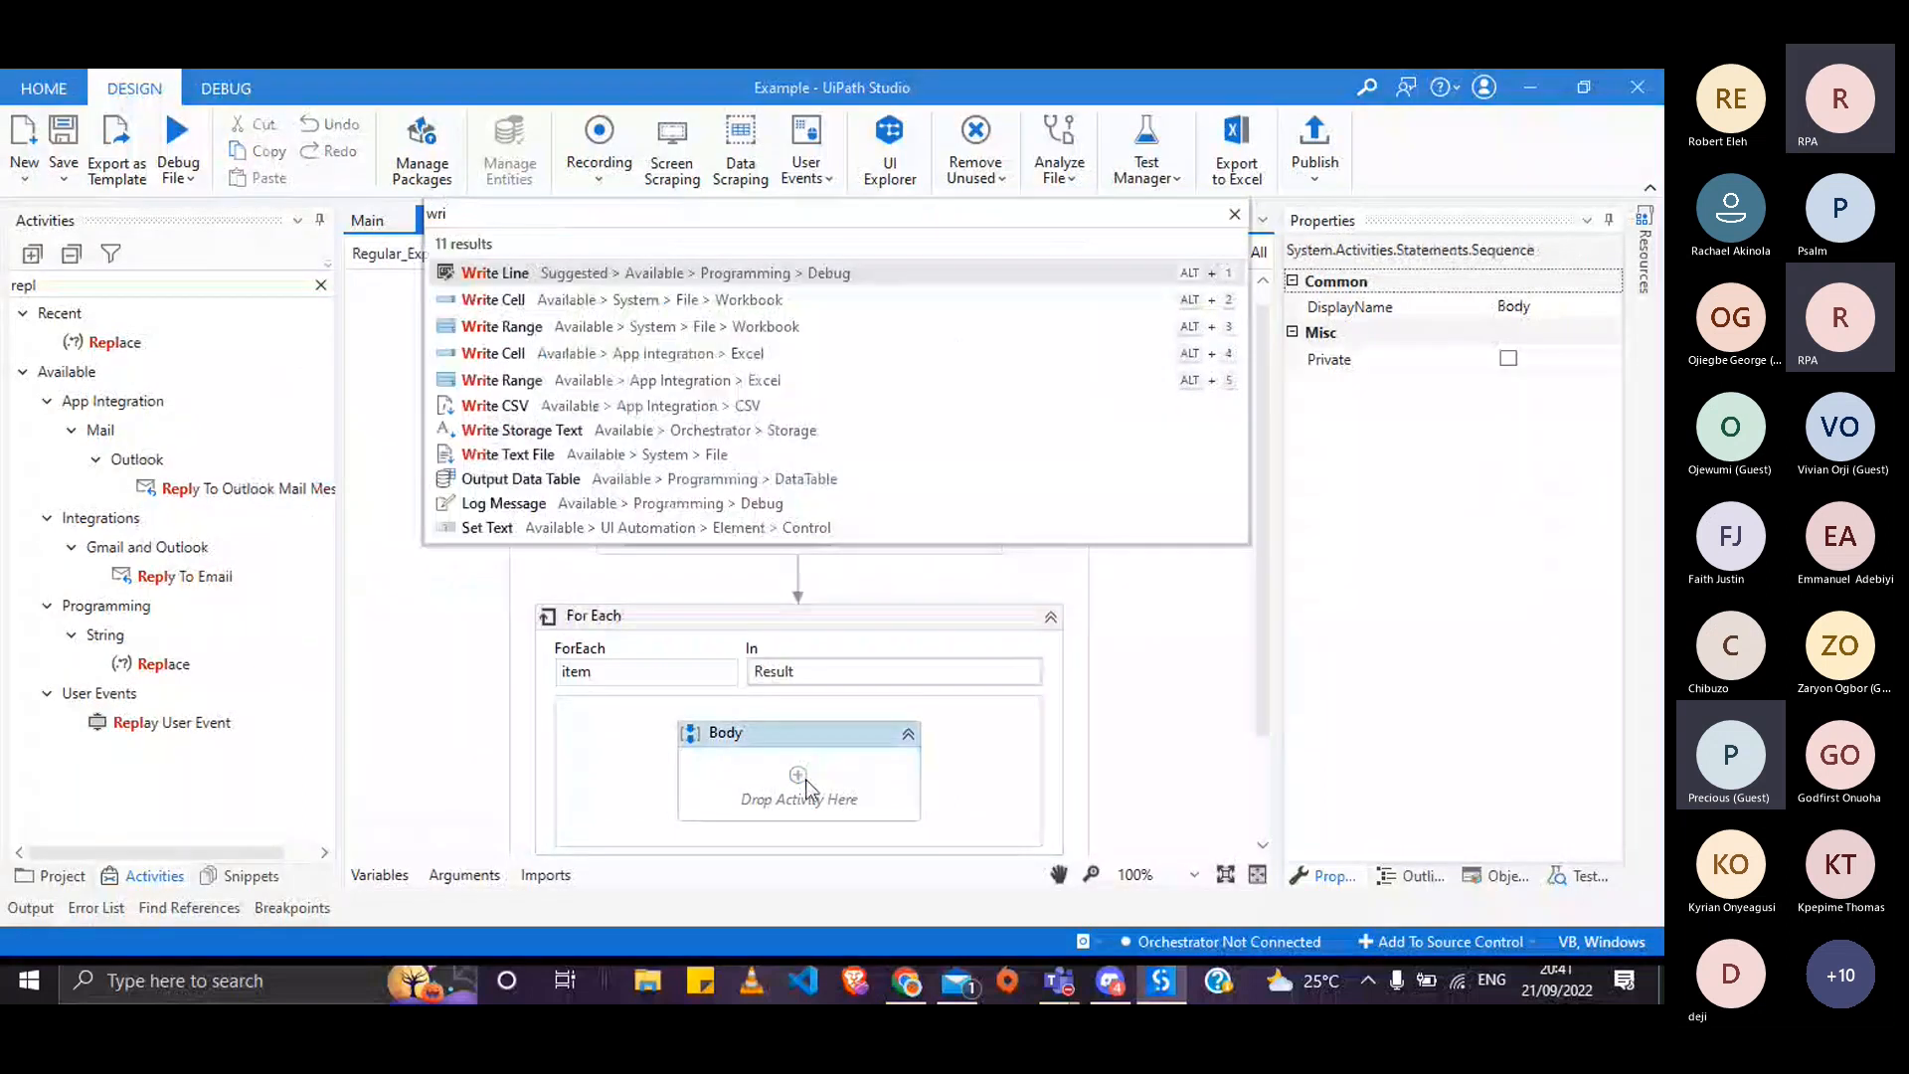
key(Return)
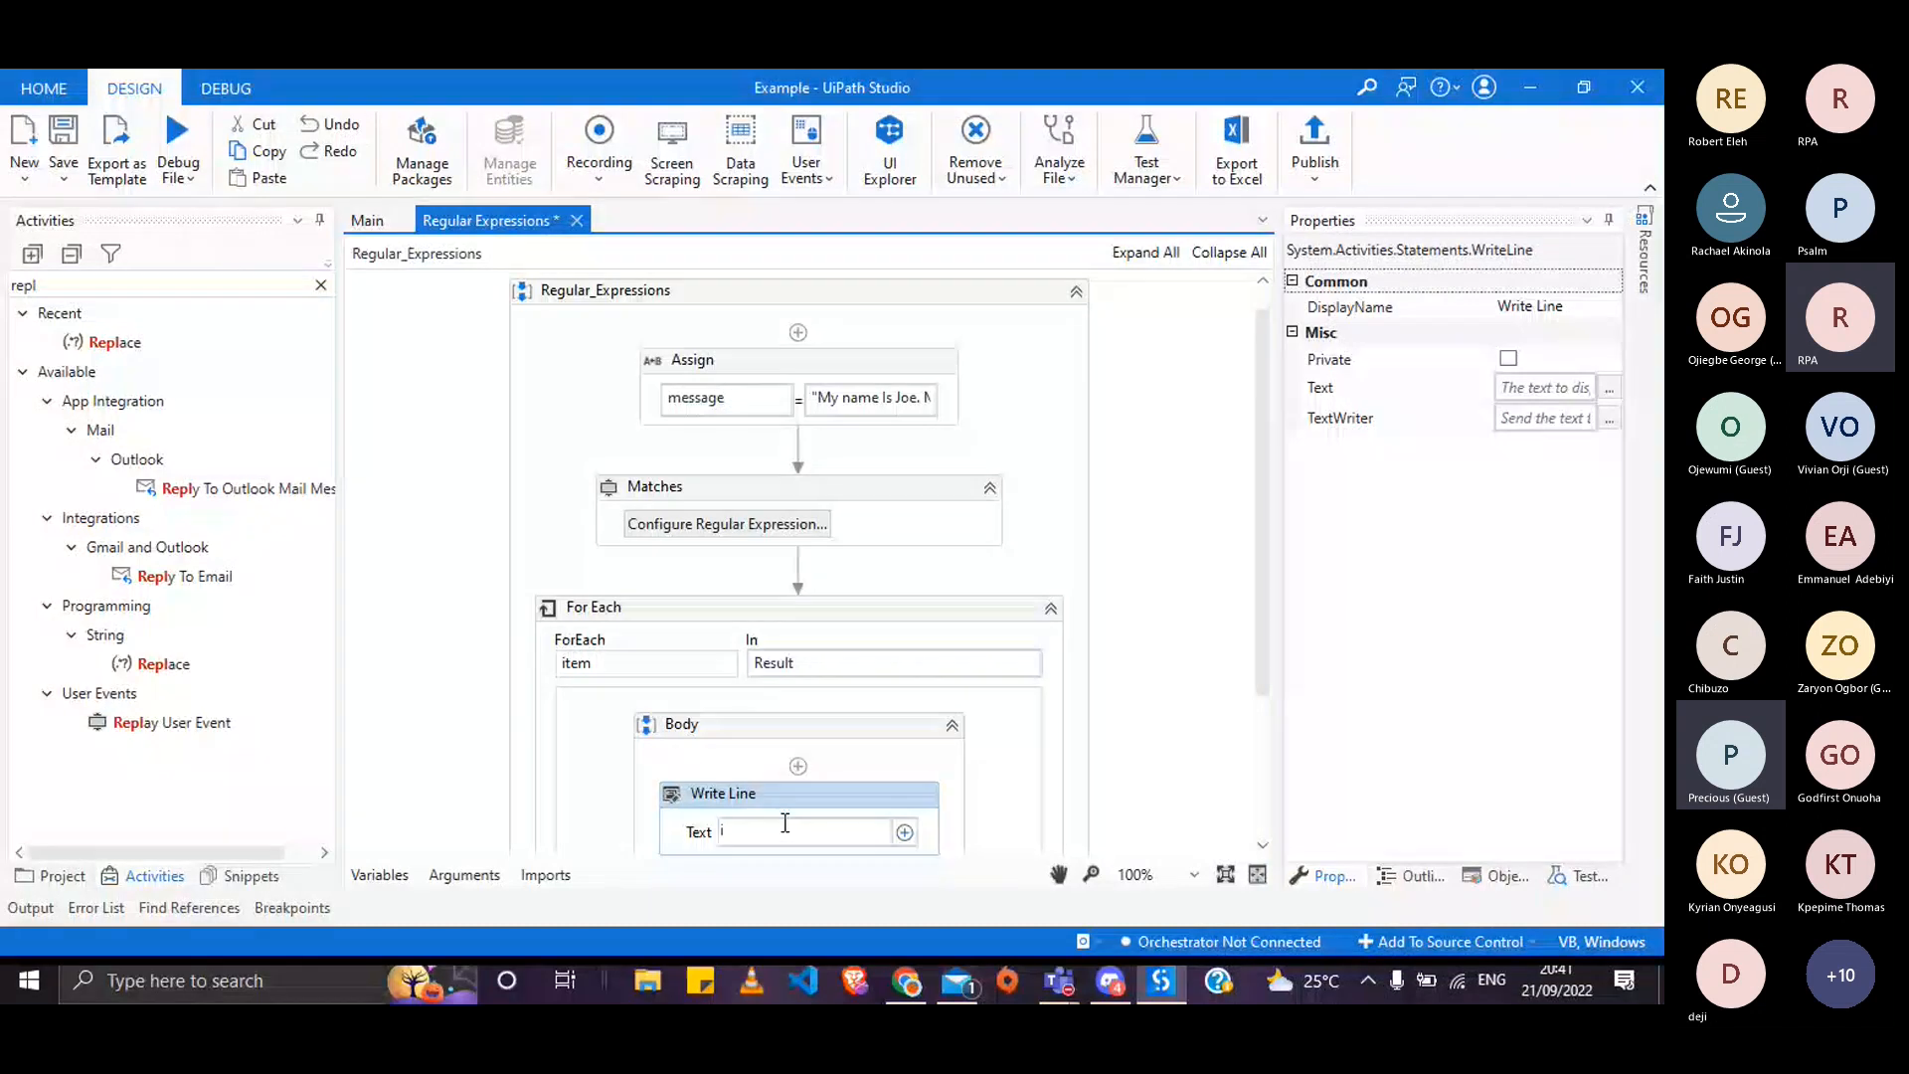
text(item.ToString)
click(1111, 793)
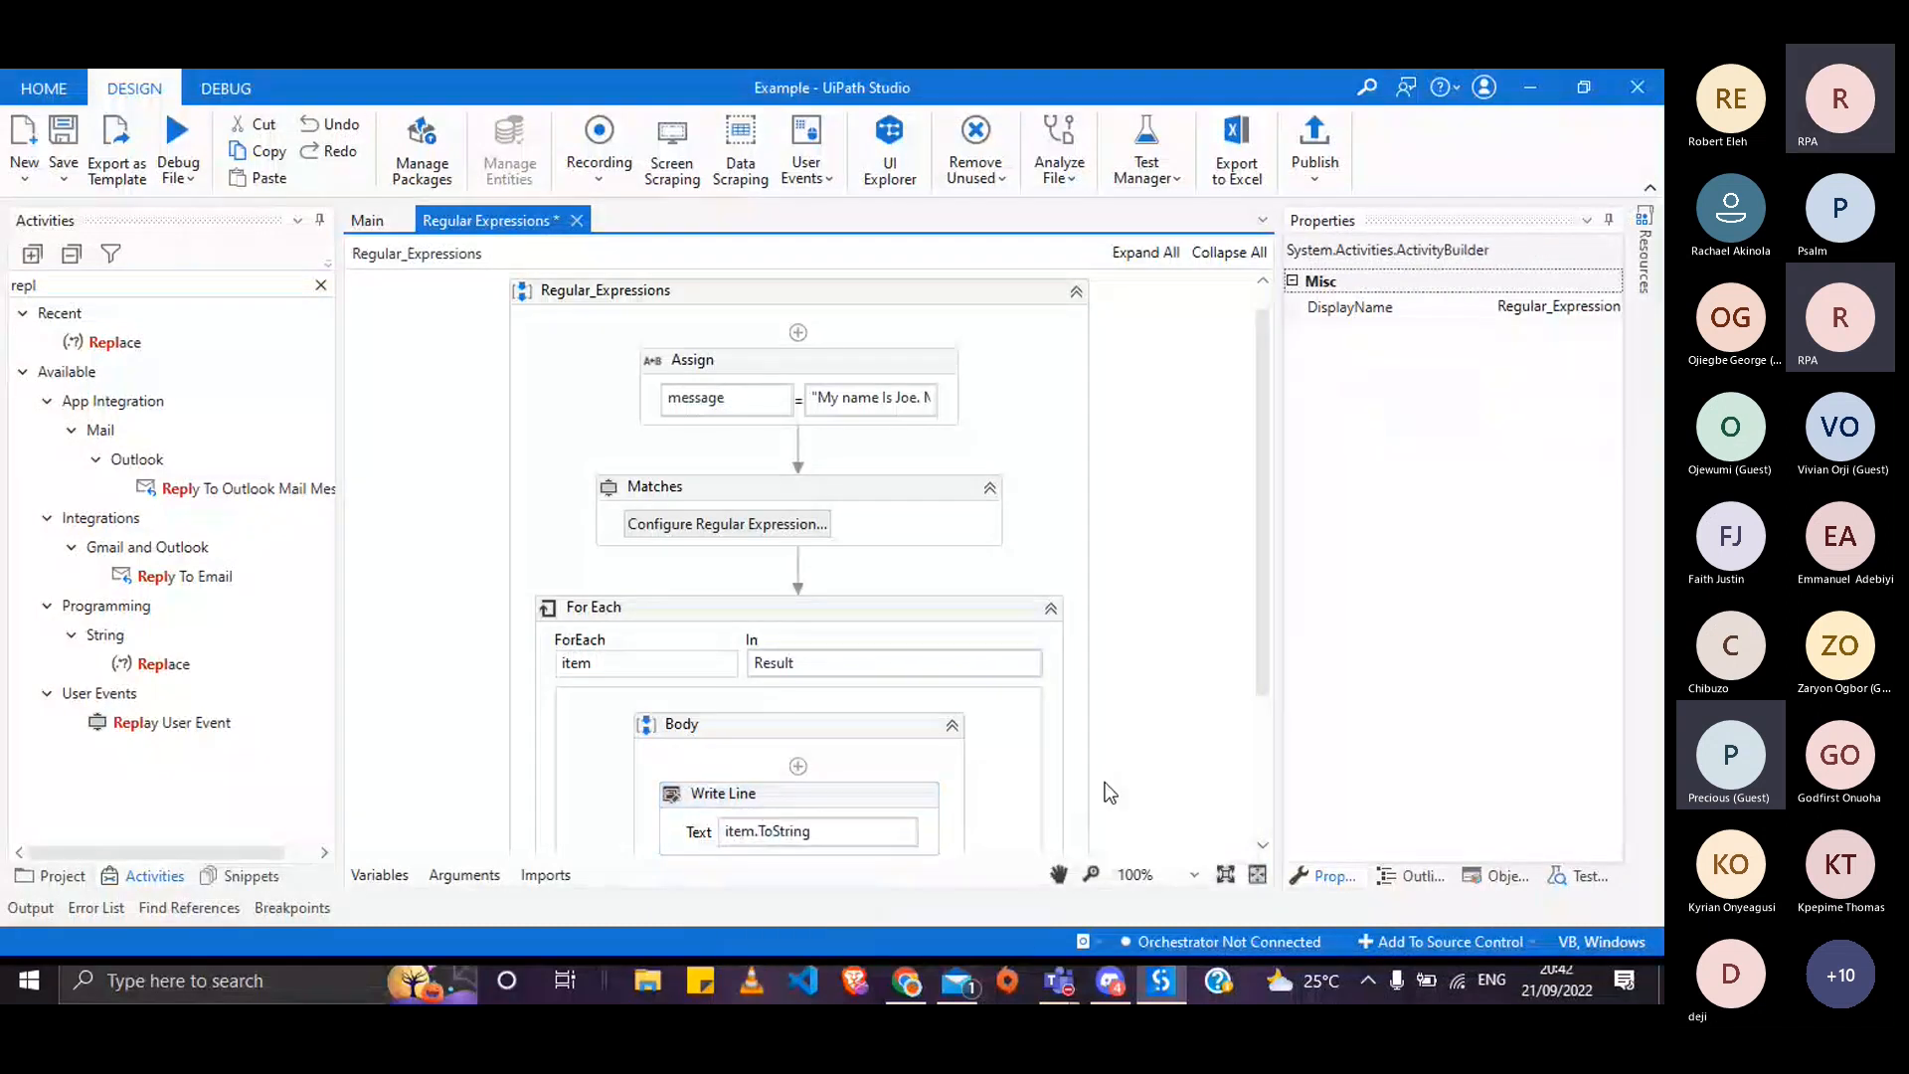
scroll(1111, 793, down, 3)
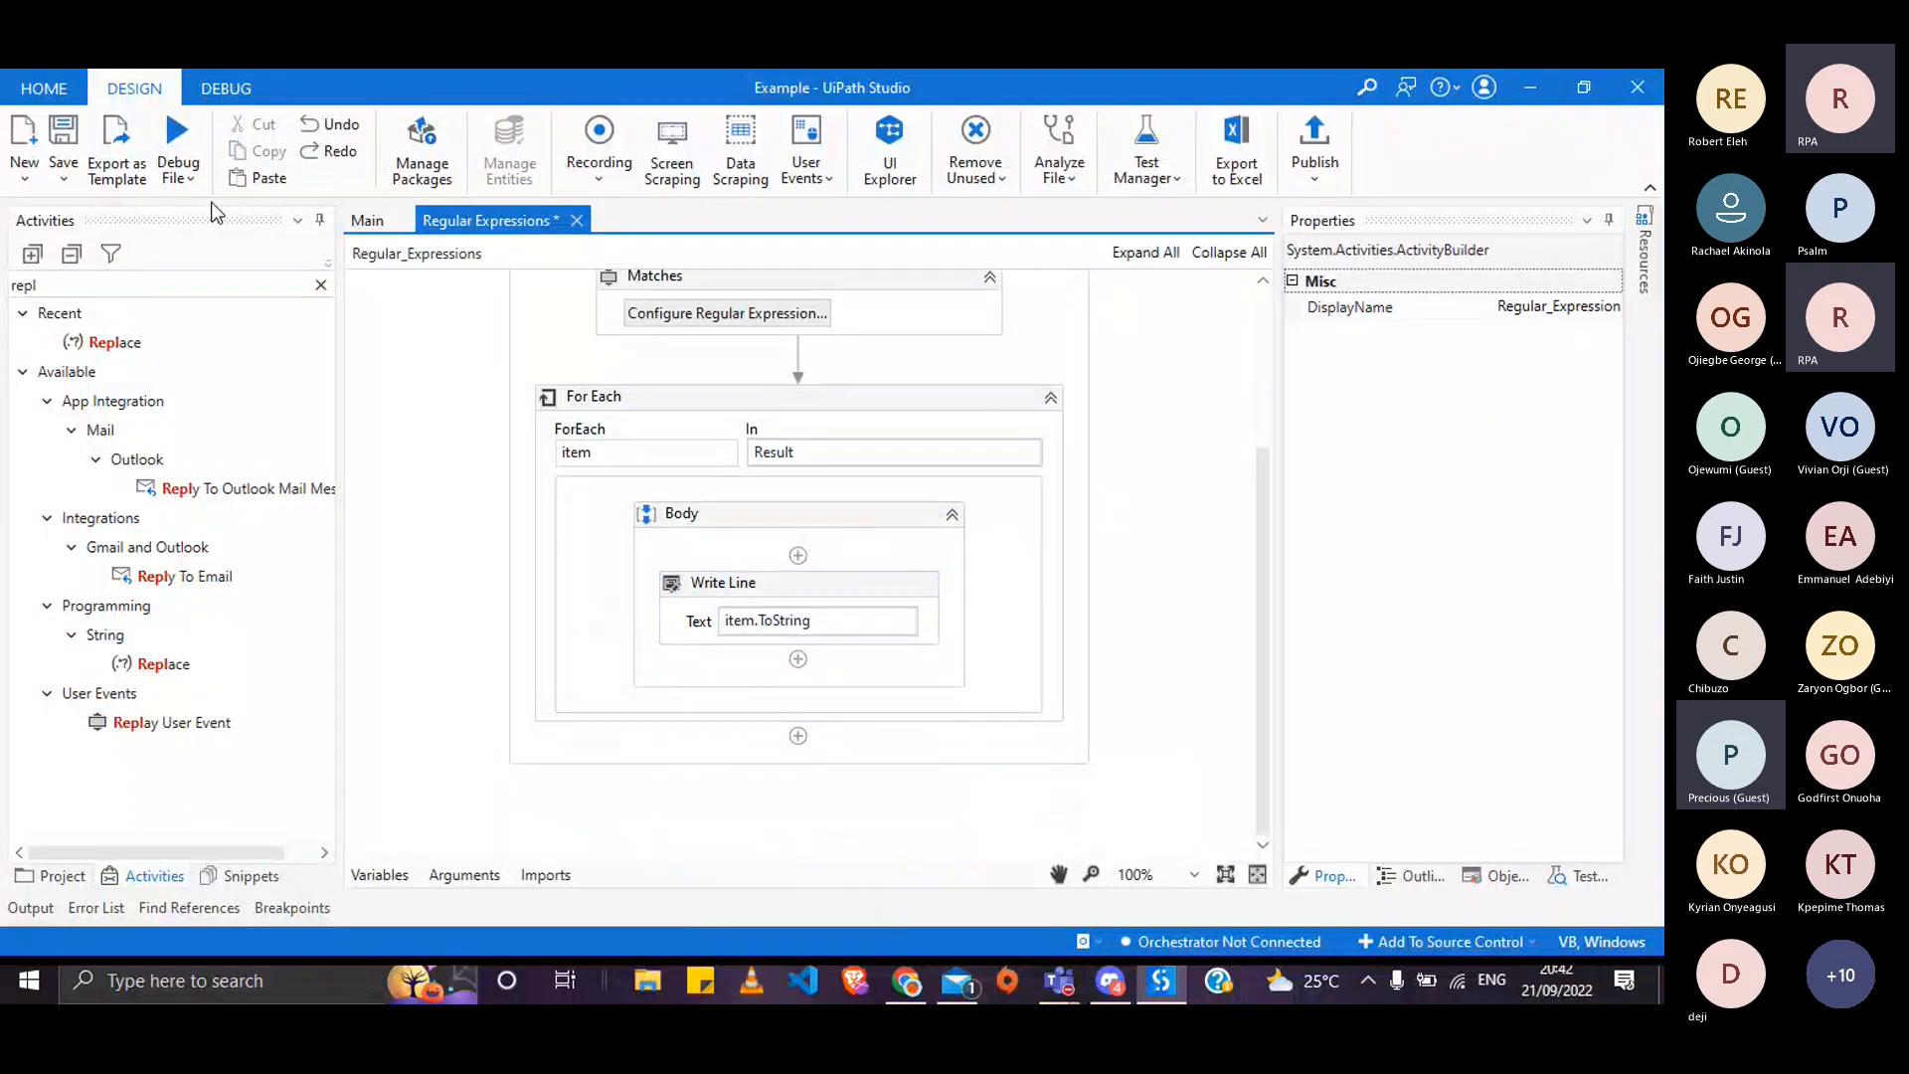
- Run the workflow with Debug File, confirm the three emails in Output, then collapse Output
click(177, 134)
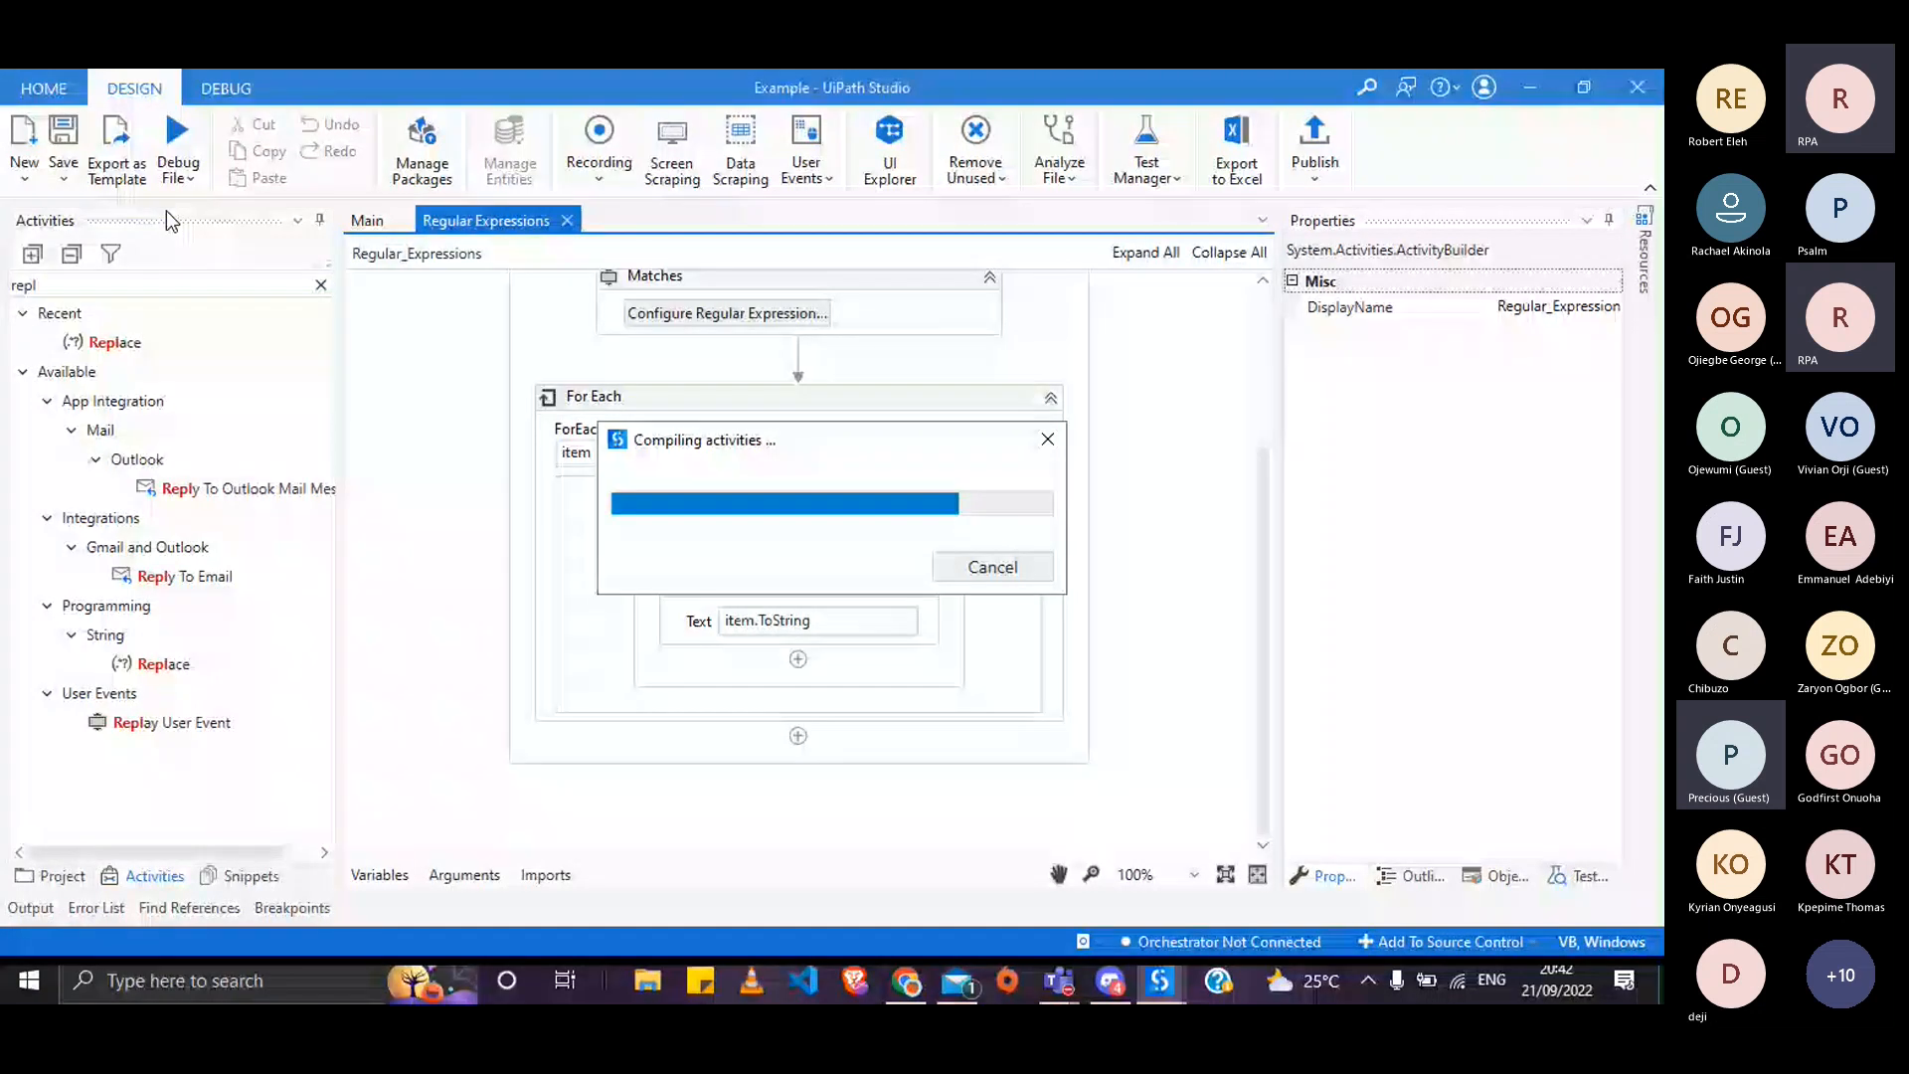
key(alt+Tab)
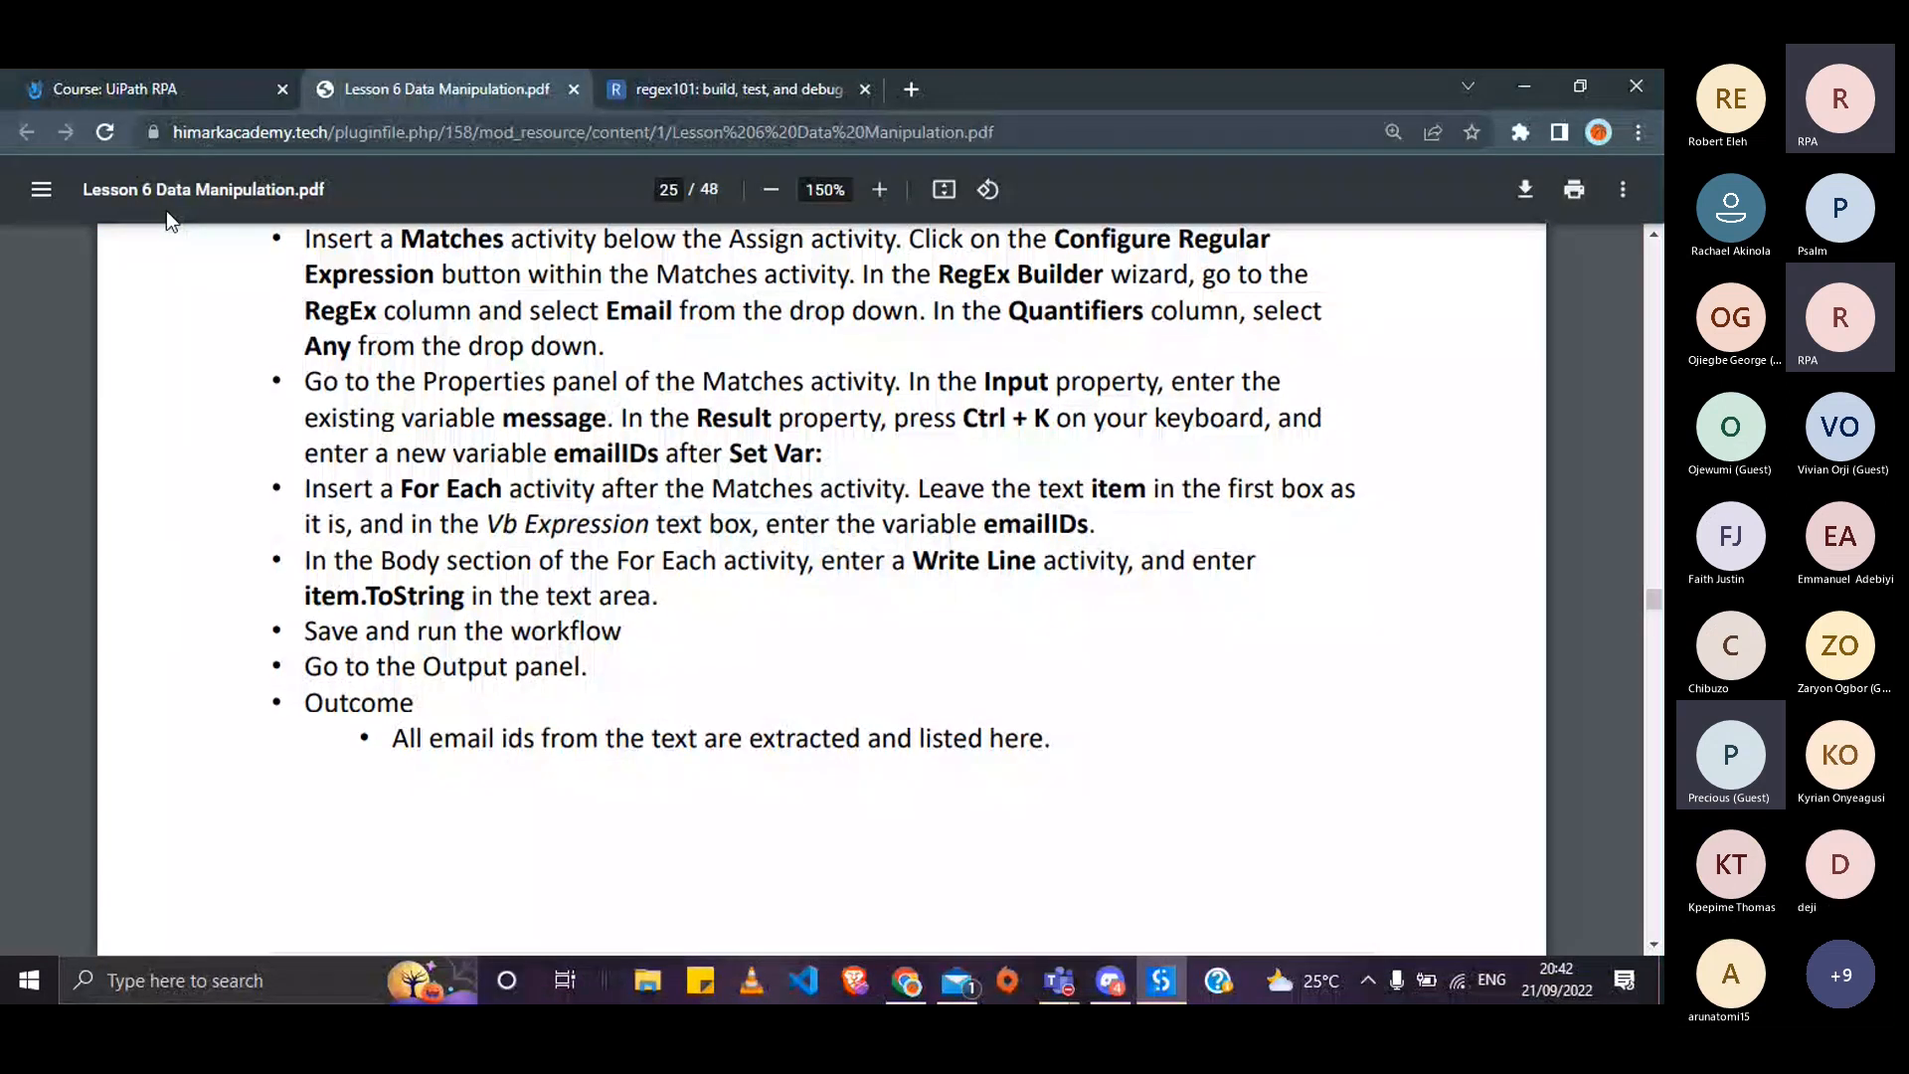
key(alt+Tab)
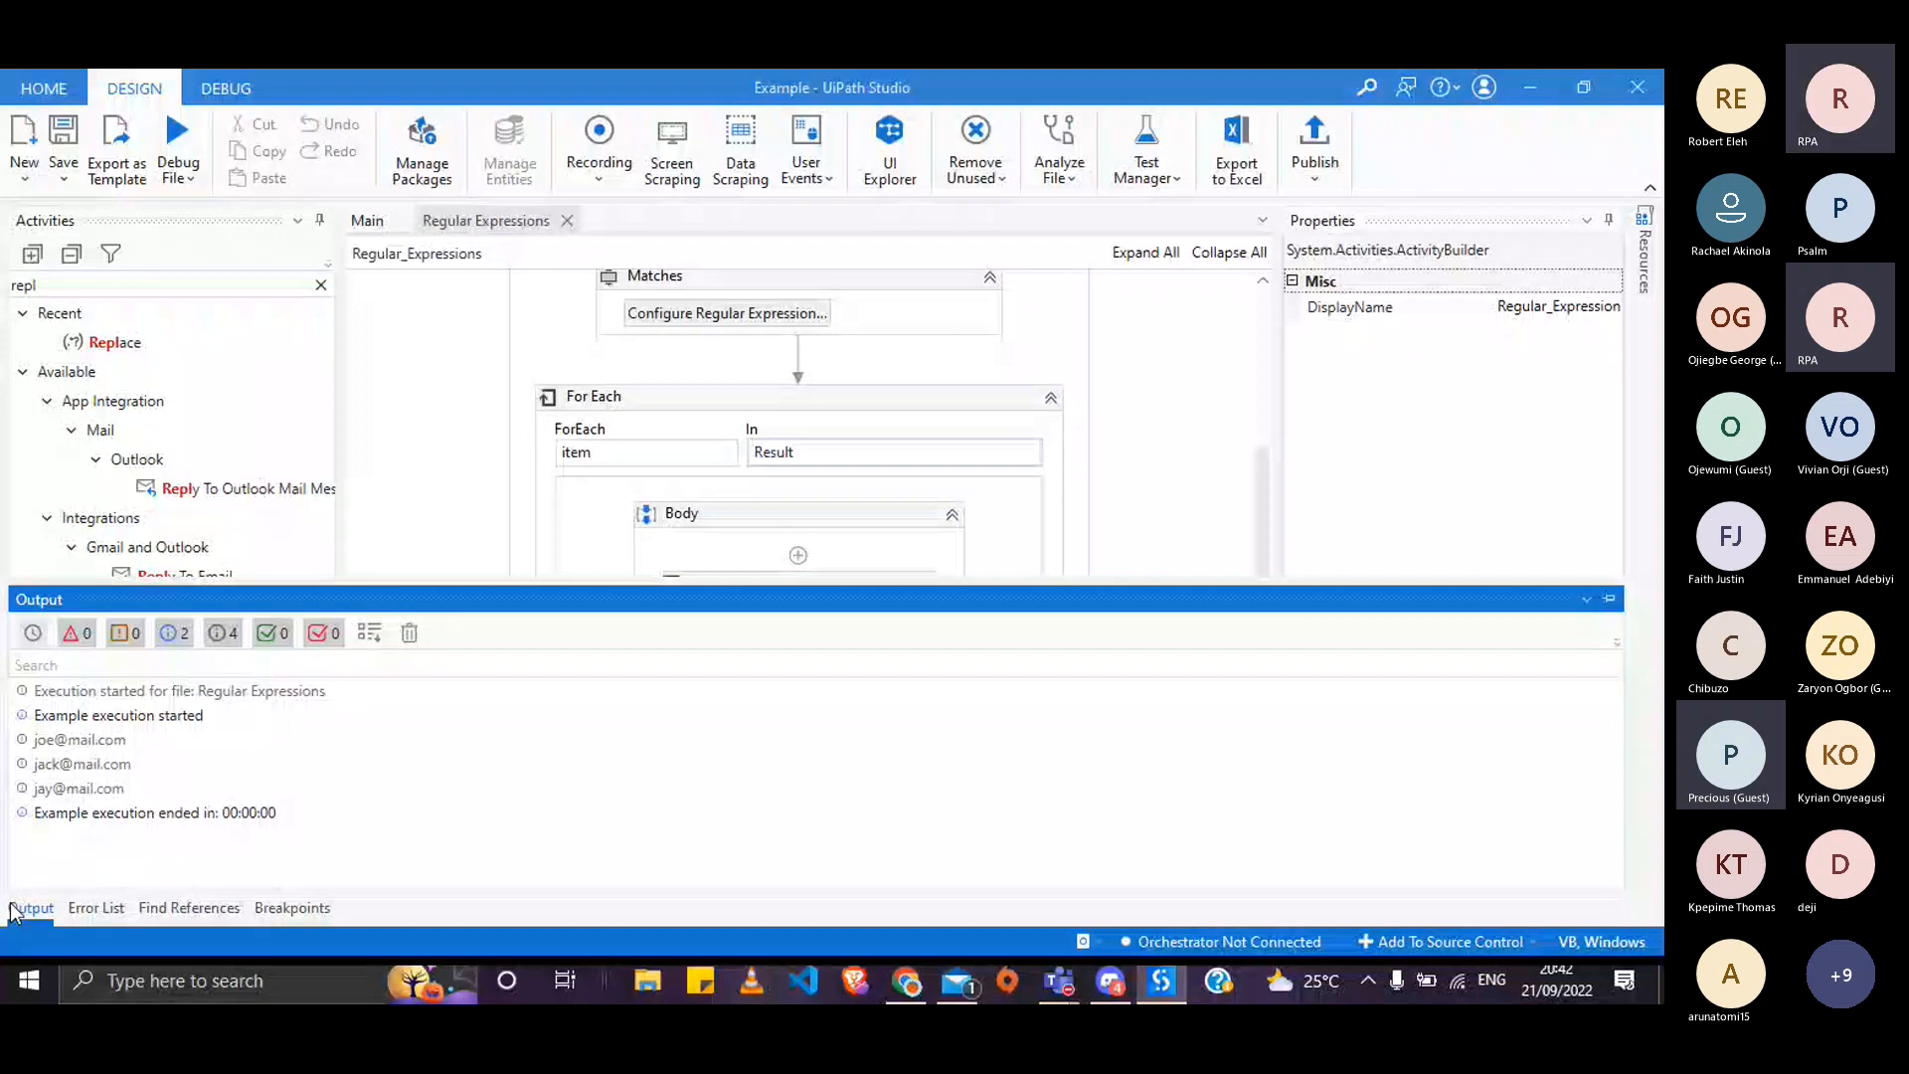
click(14, 913)
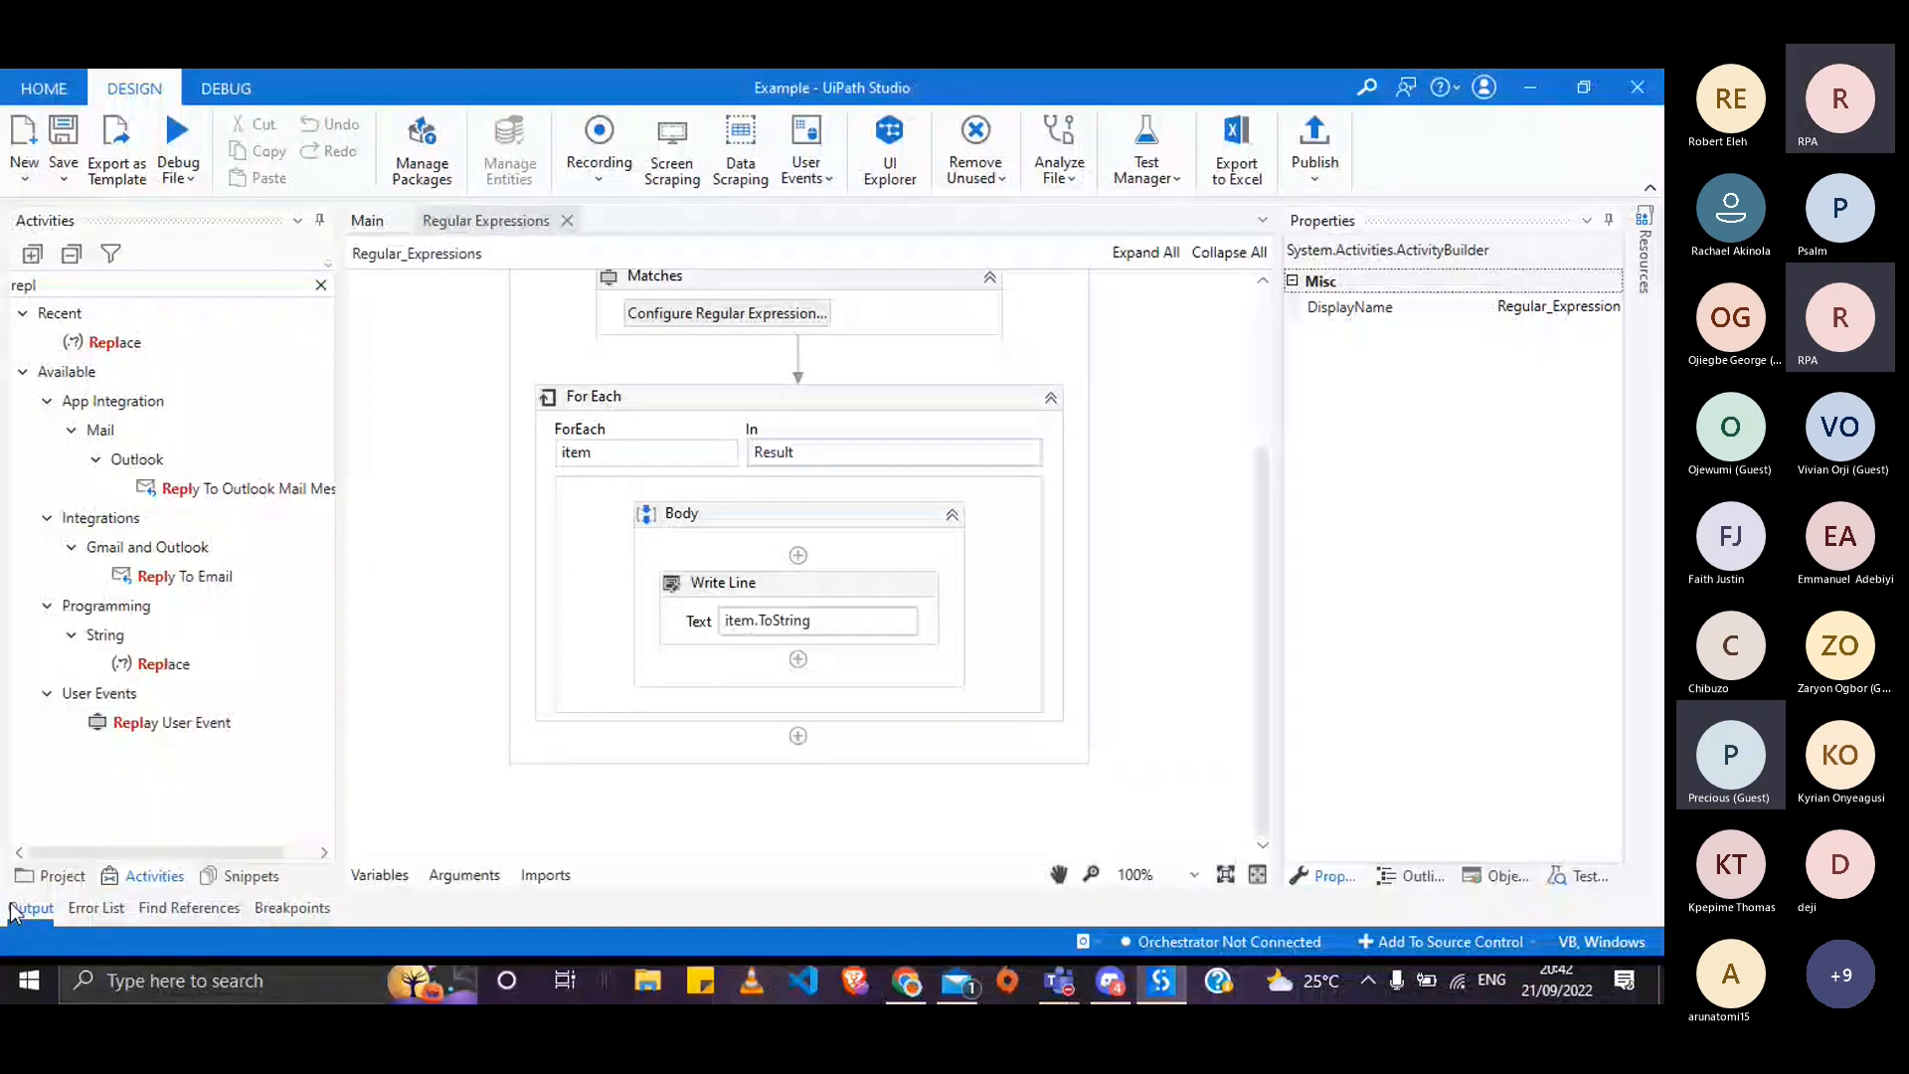
- Scroll the lesson PDF to the page 26 Practice Exercise on extracting 'RPA' sentences
key(alt+Tab)
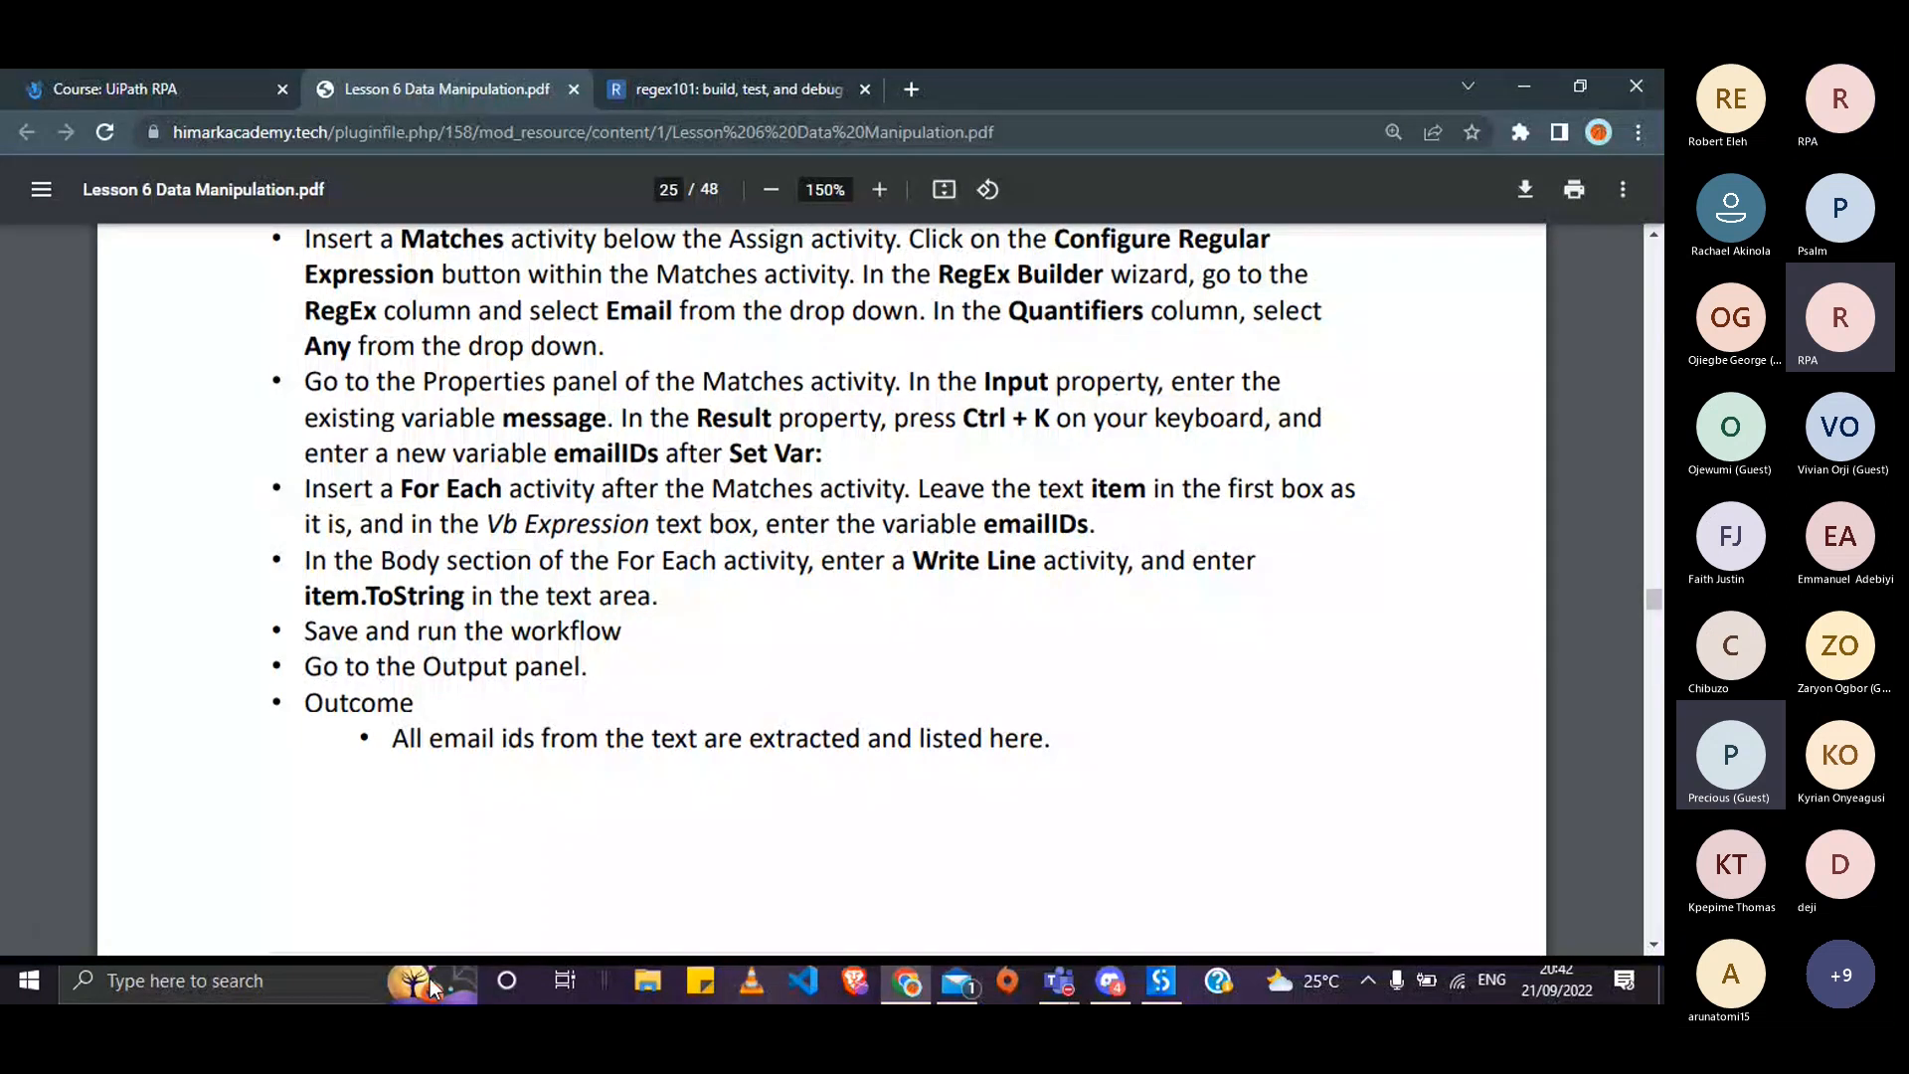
scroll(565, 819, down, 2)
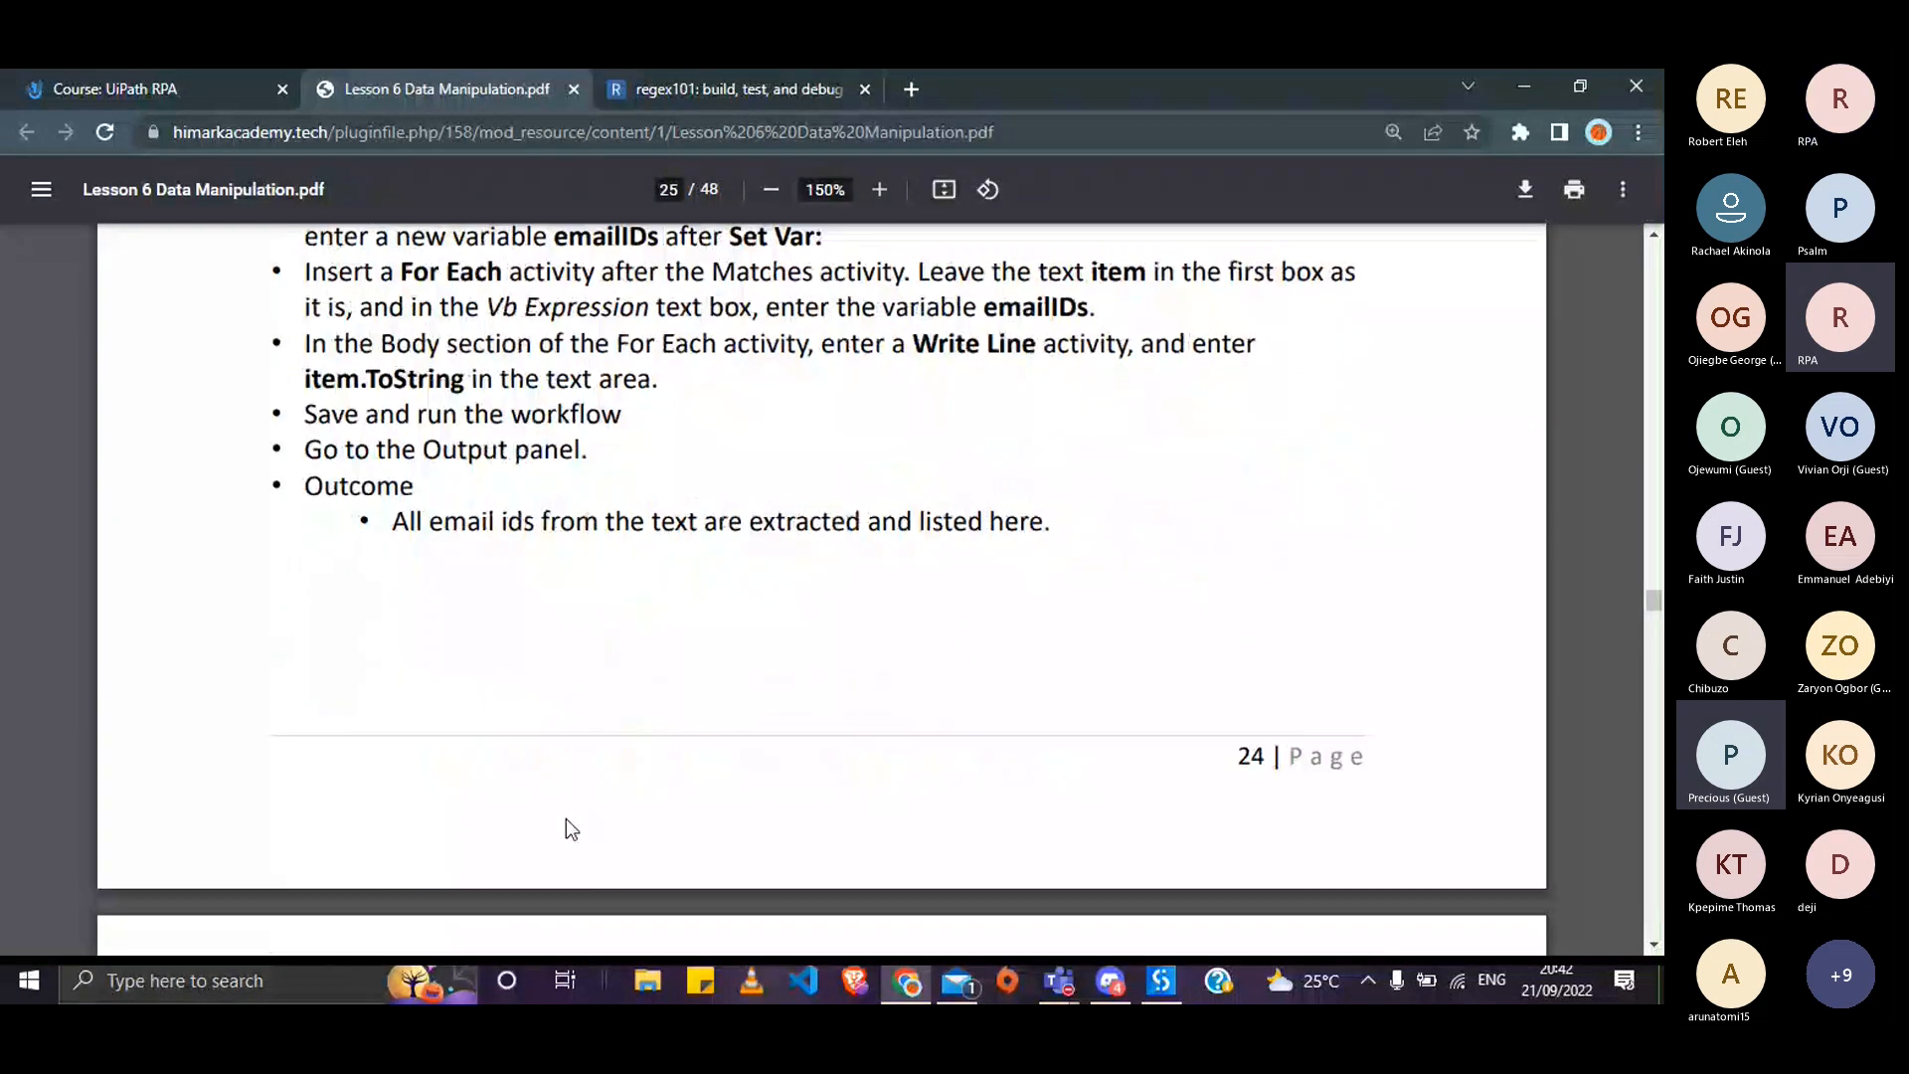
scroll(565, 819, down, 6)
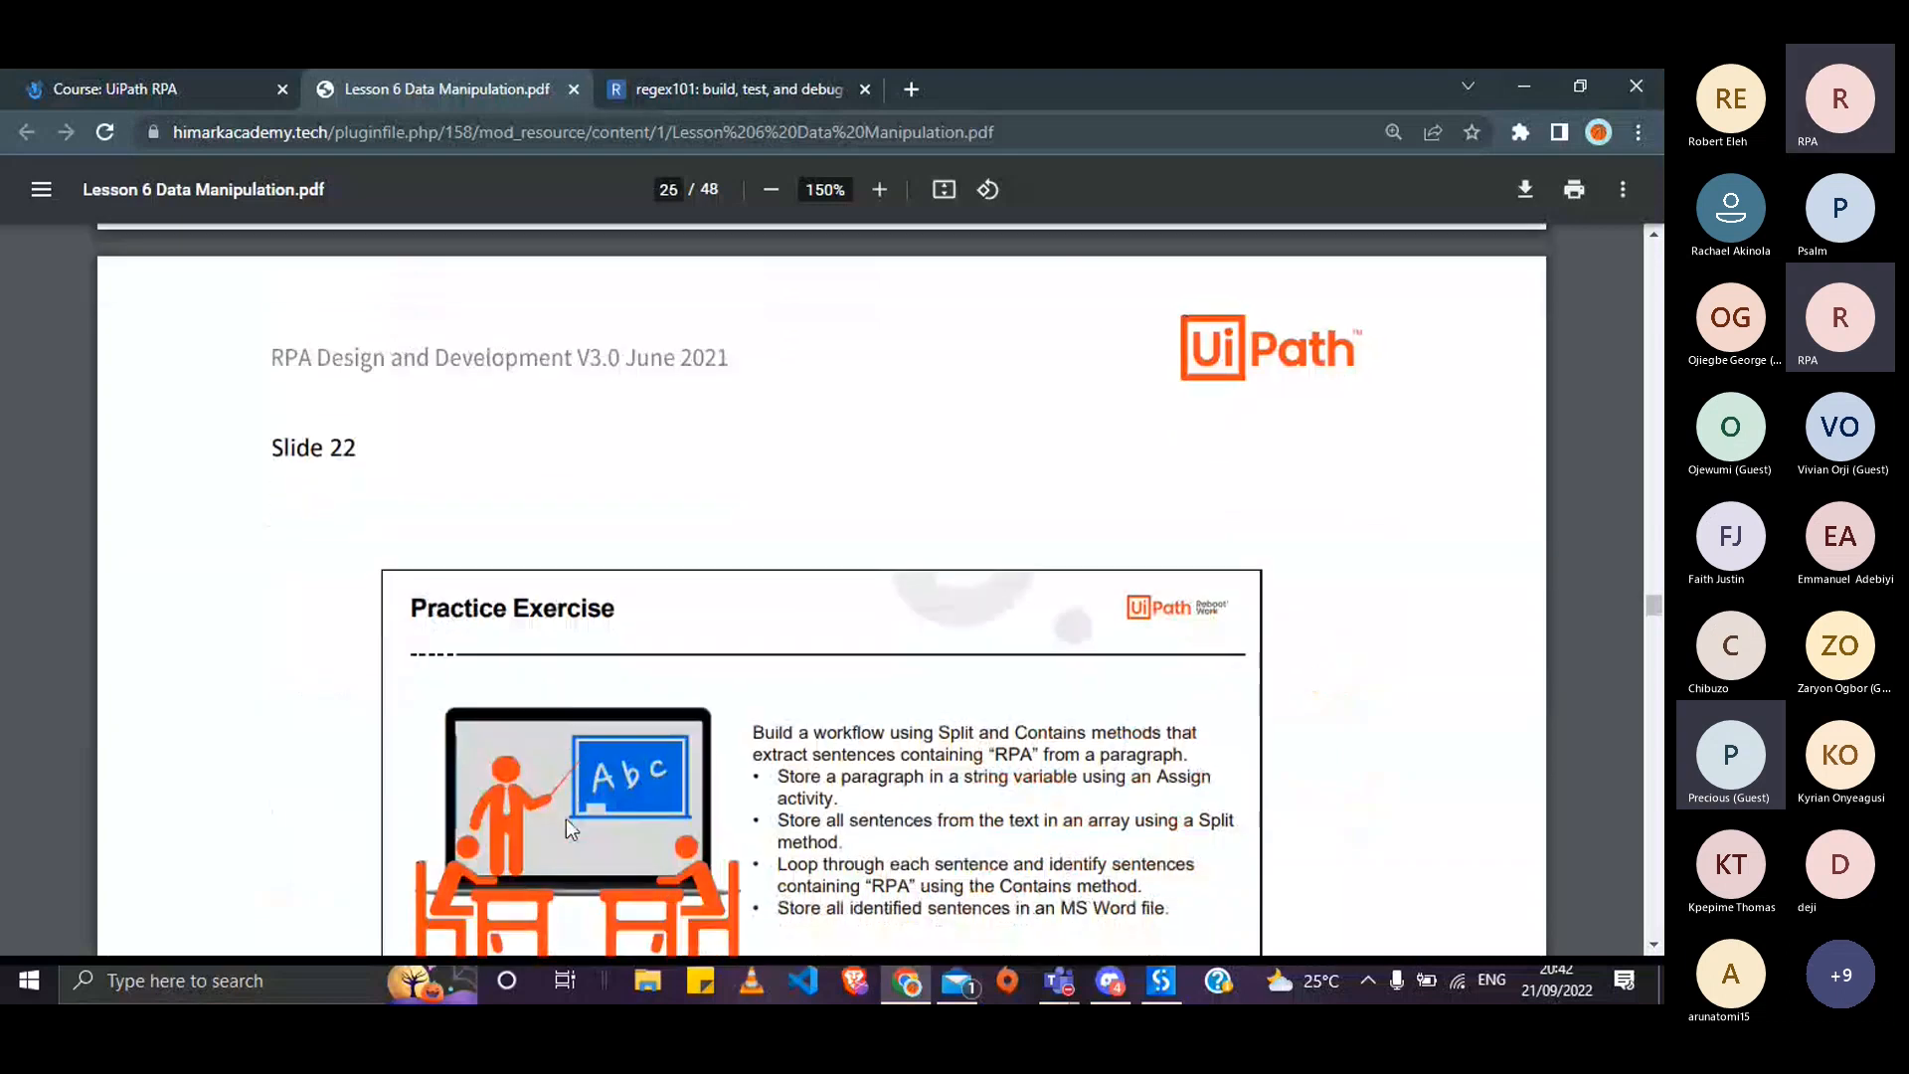
scroll(565, 819, down, 4)
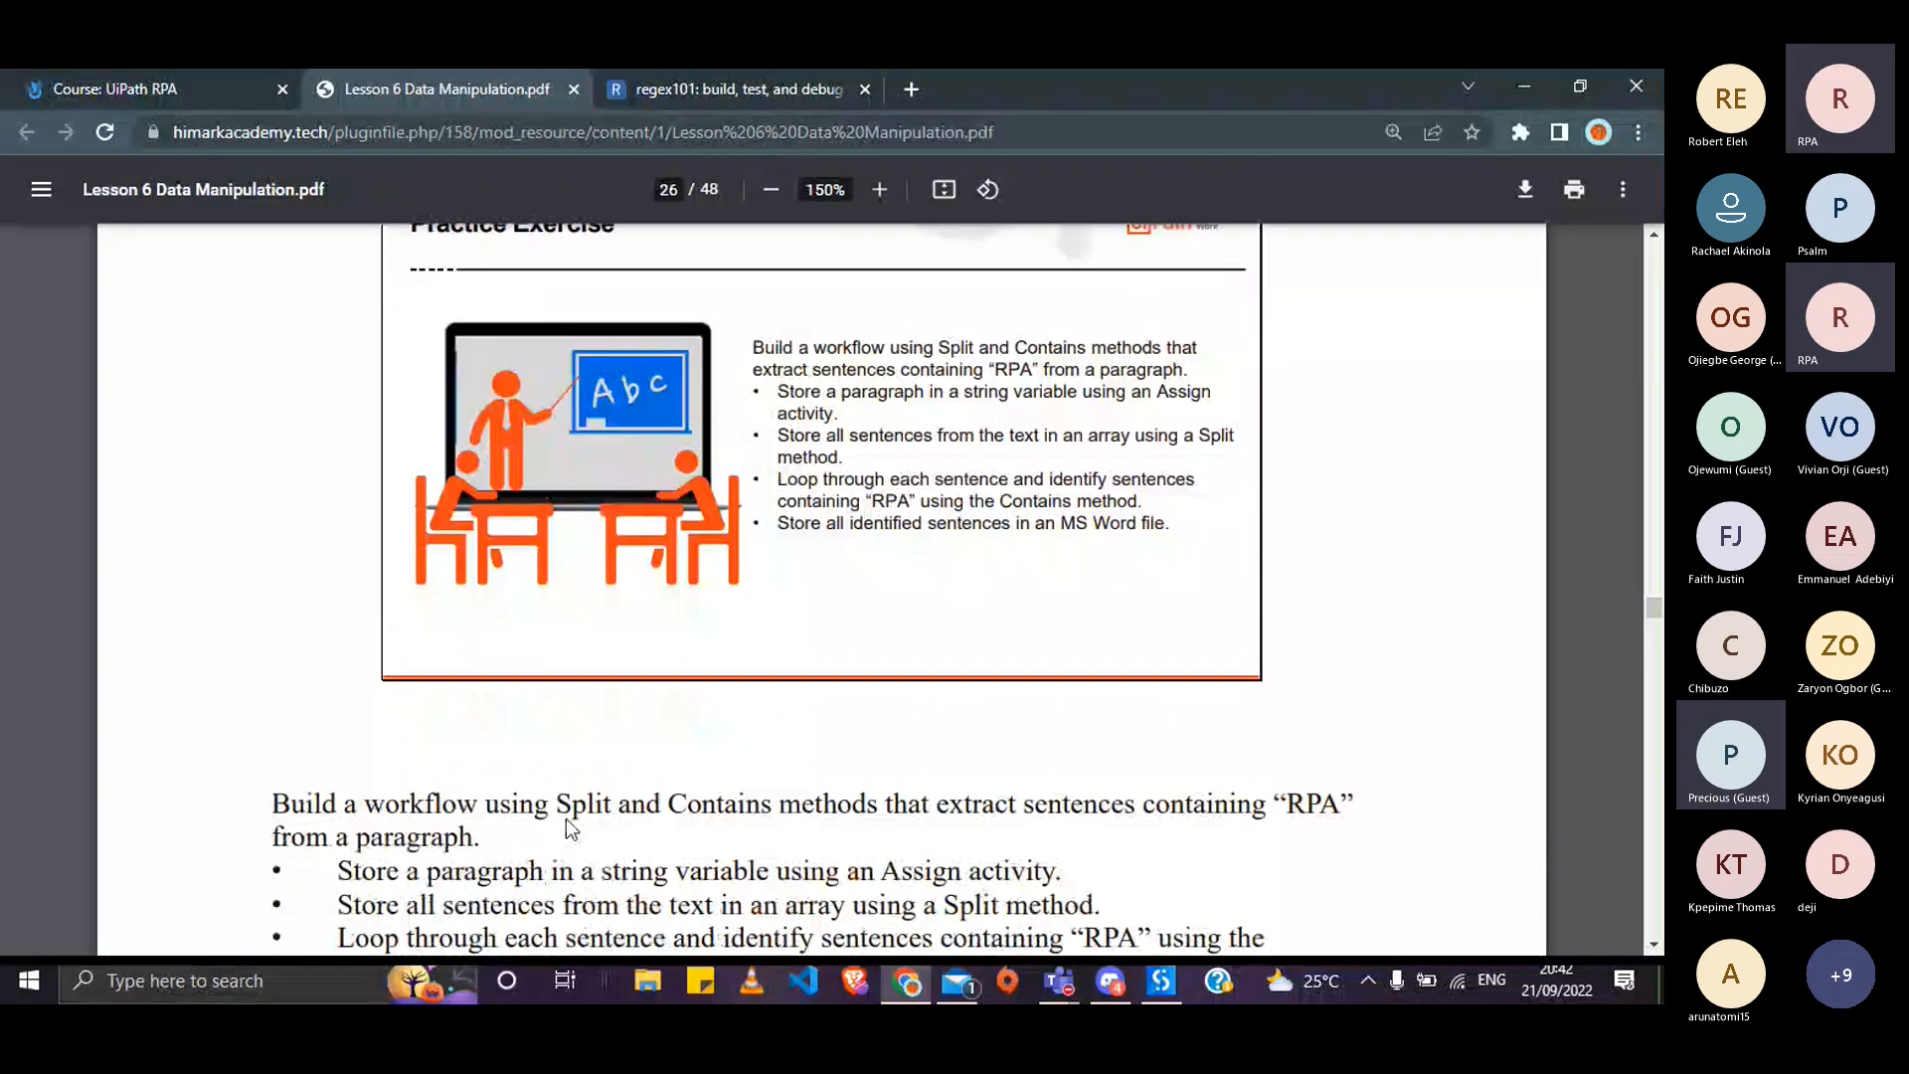